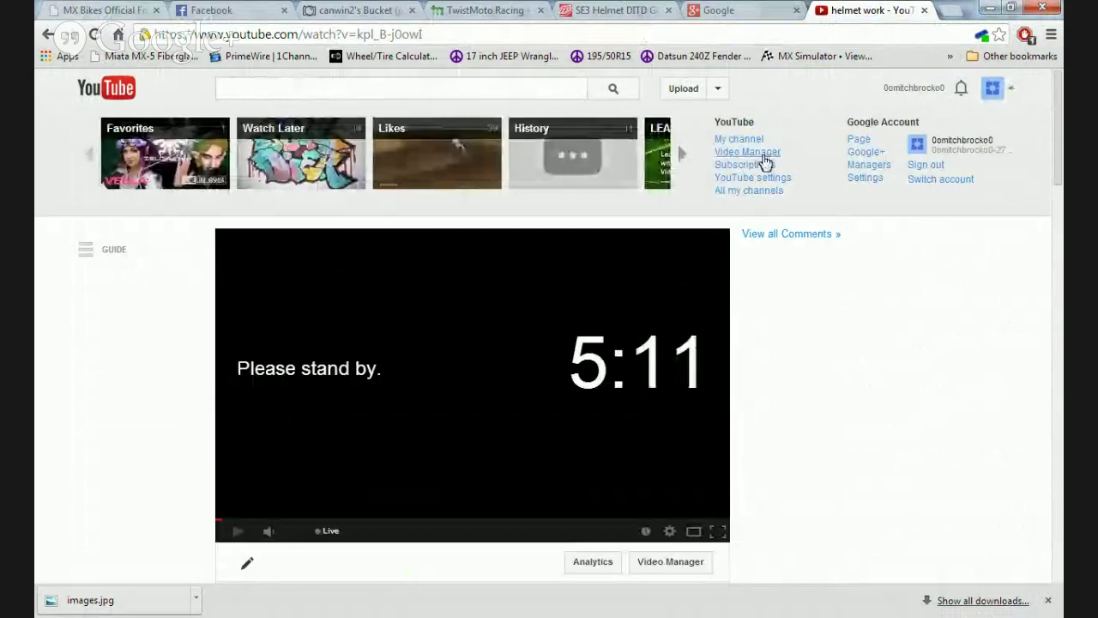
Create a new YouTube live event titled 'helmet' from Video Manager, then minimise Chrome
{"action": "left_click", "coordinate": [760, 154]}
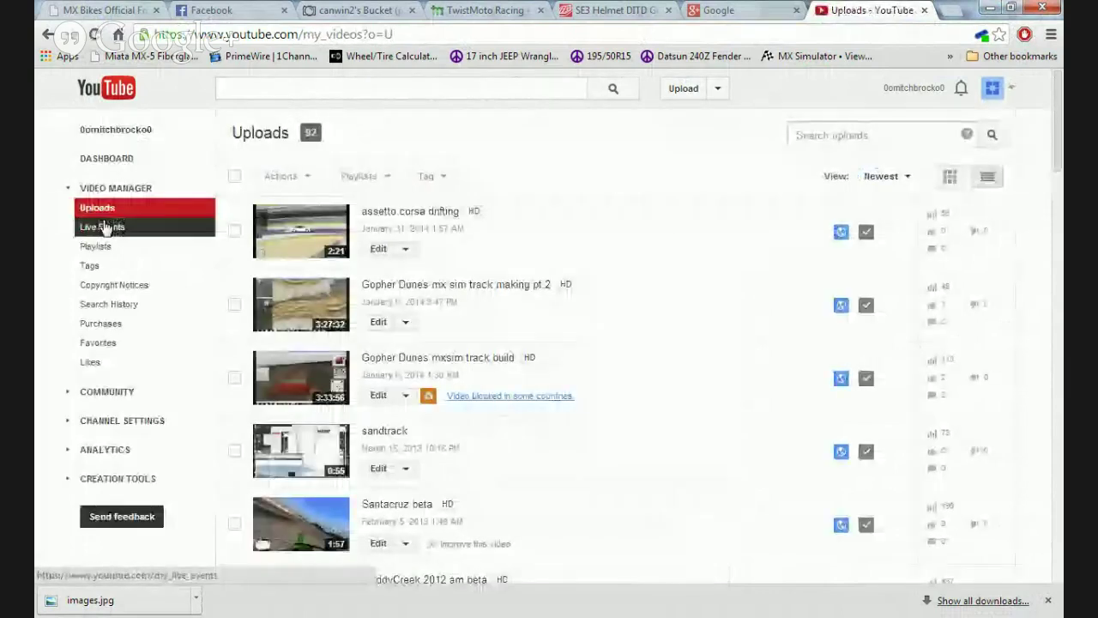
{"action": "left_click", "coordinate": [102, 232]}
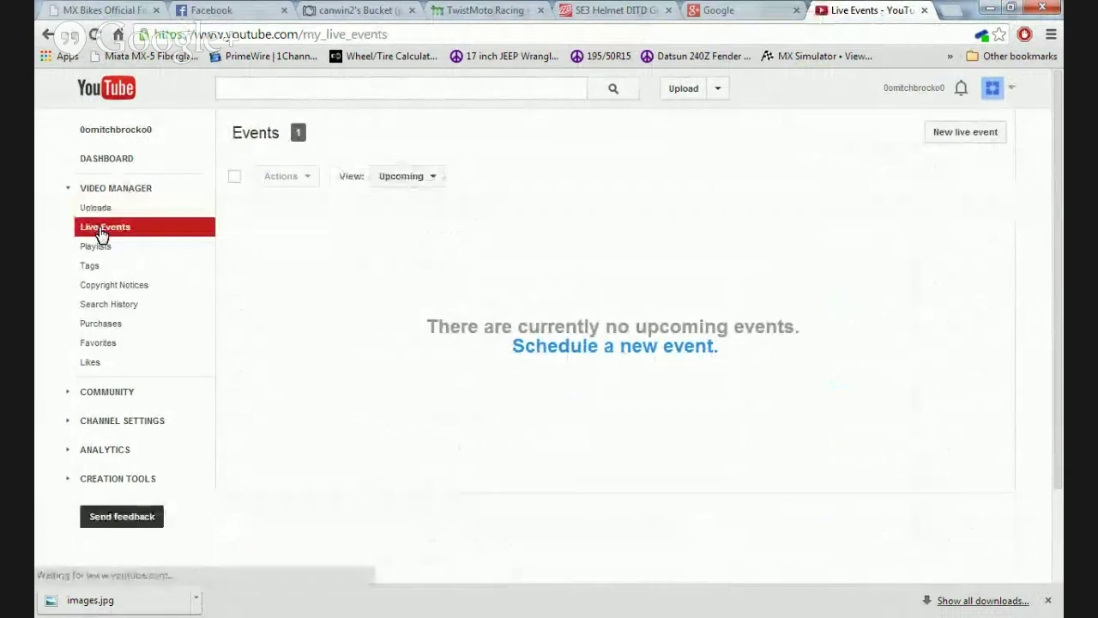
{"action": "left_click", "coordinate": [977, 143]}
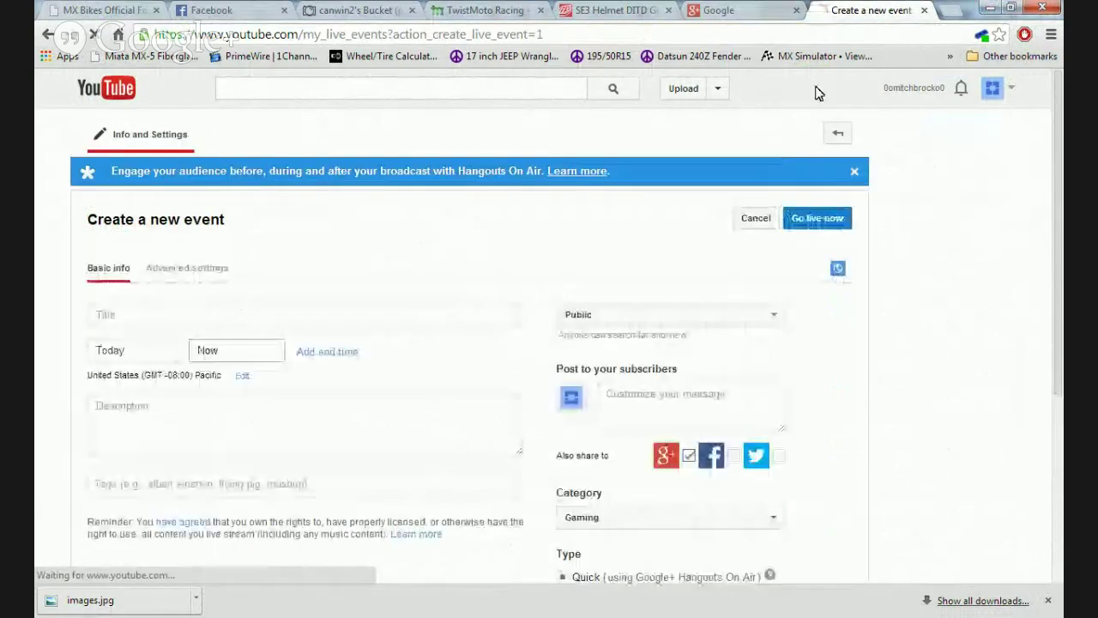
{"action": "left_click", "coordinate": [225, 319]}
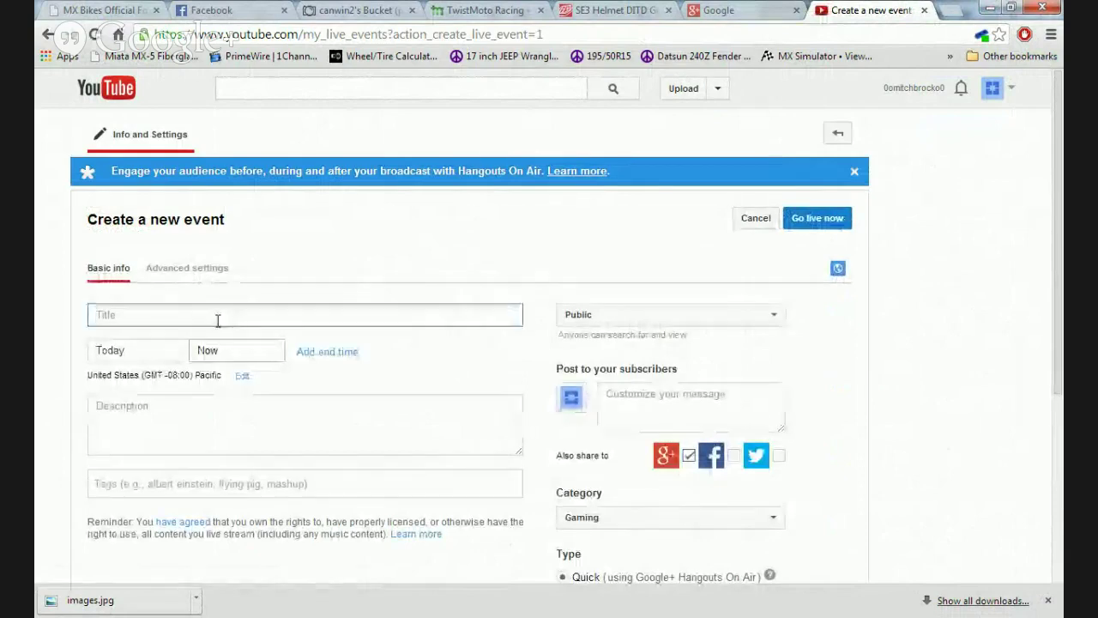
{"action": "type", "text": "helmey"}
{"action": "key", "text": "BackSpace"}
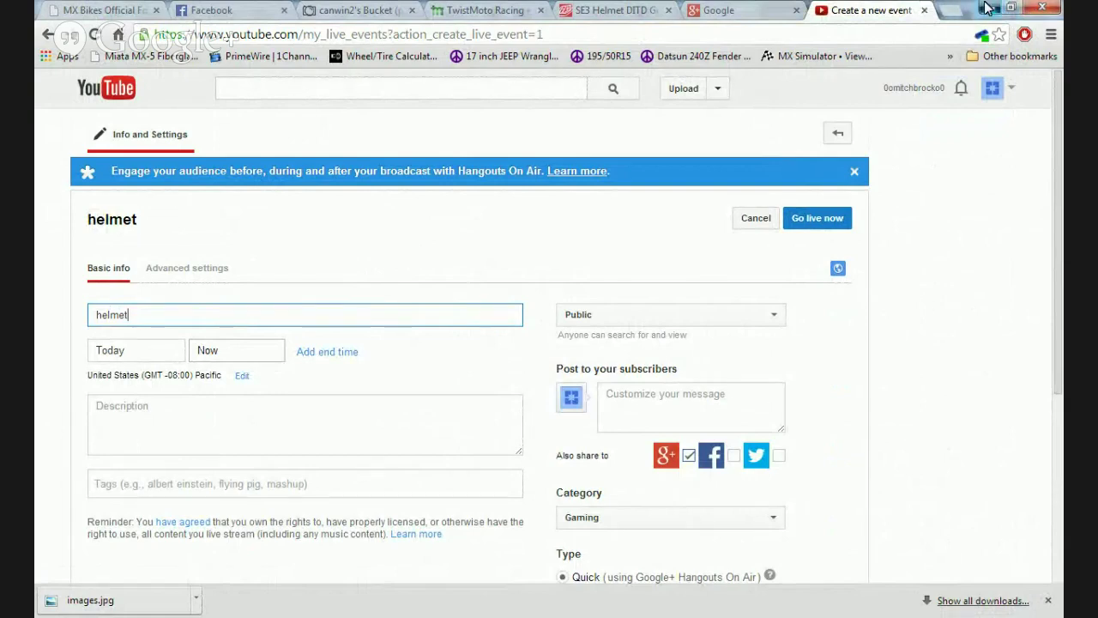
{"action": "left_click", "coordinate": [986, 8]}
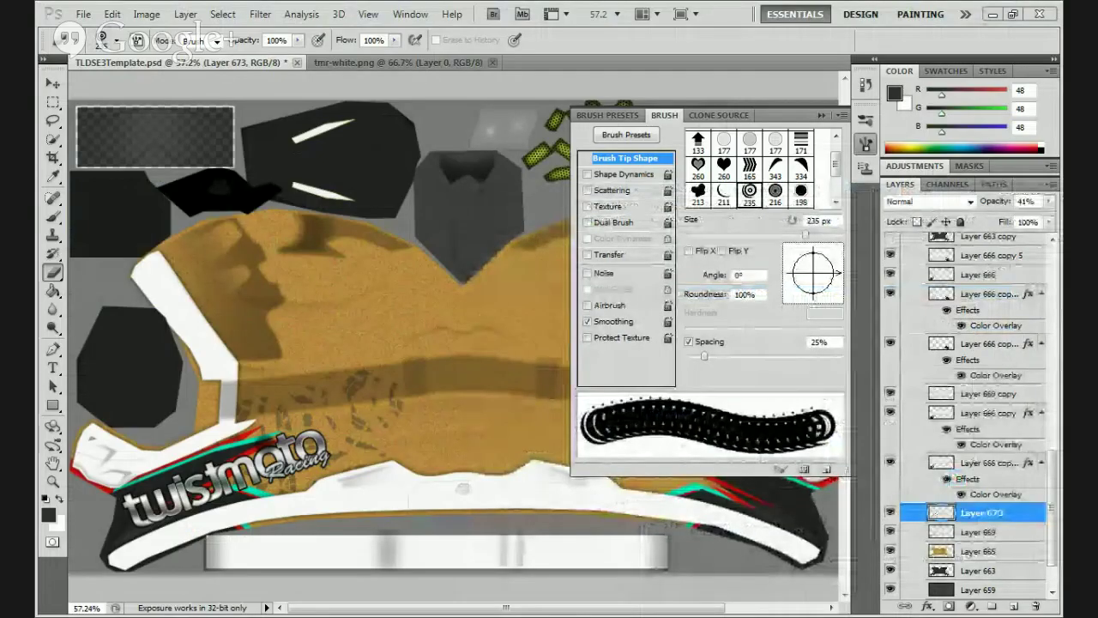
Copy the Hangouts broadcast's YouTube Page URL into the TwistMoto forum tab's address bar
{"action": "key", "text": "alt+Tab"}
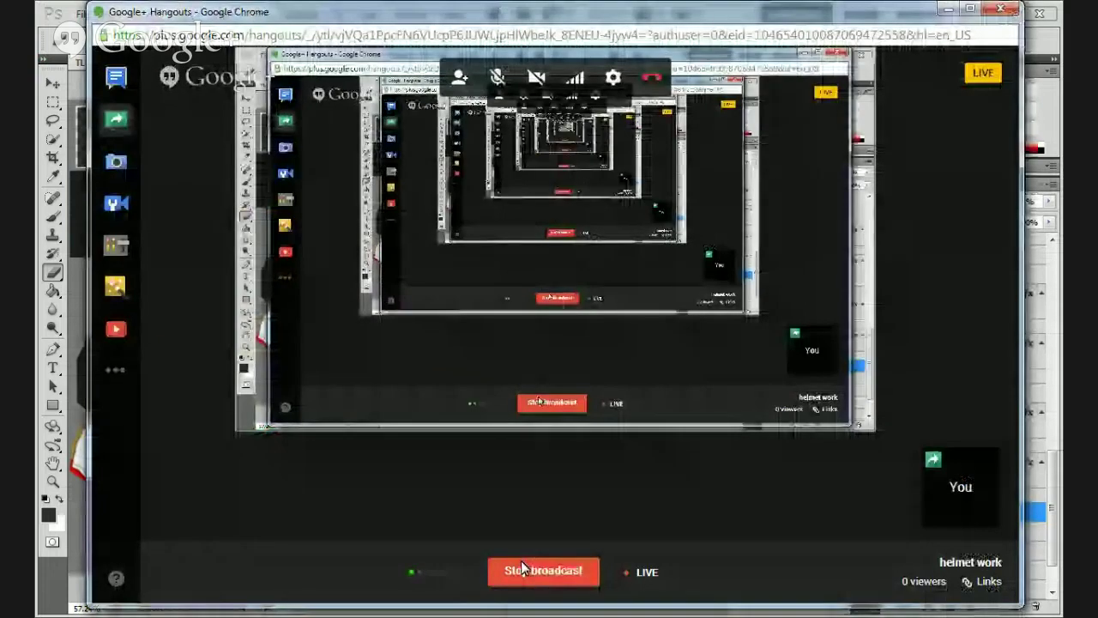
{"action": "left_click", "coordinate": [984, 581]}
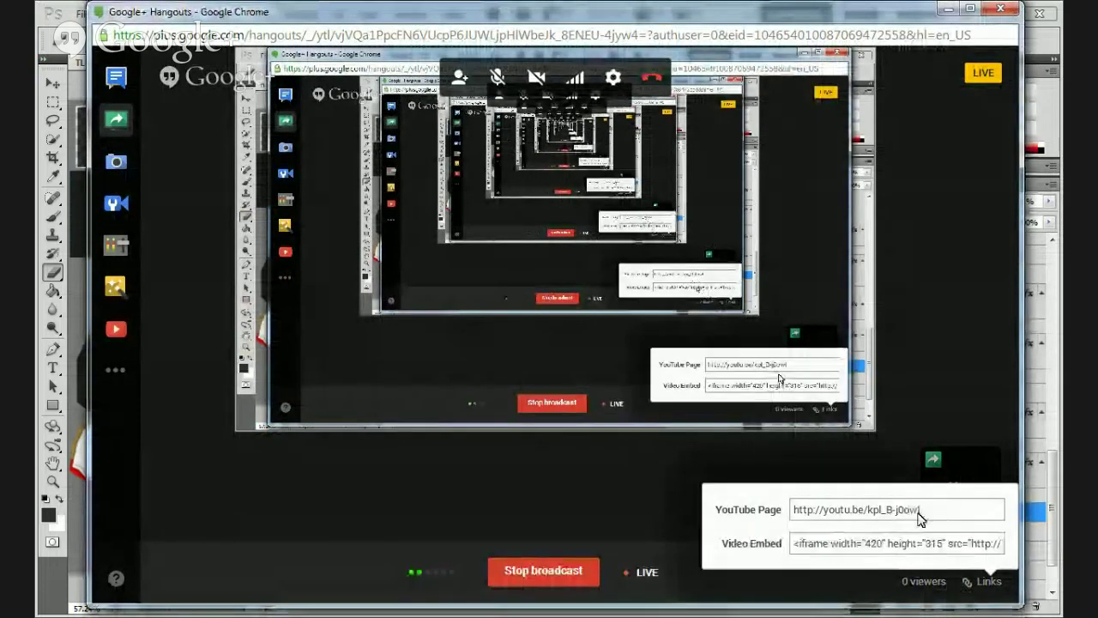
{"action": "left_click", "coordinate": [919, 515]}
{"action": "key", "text": "ctrl+c"}
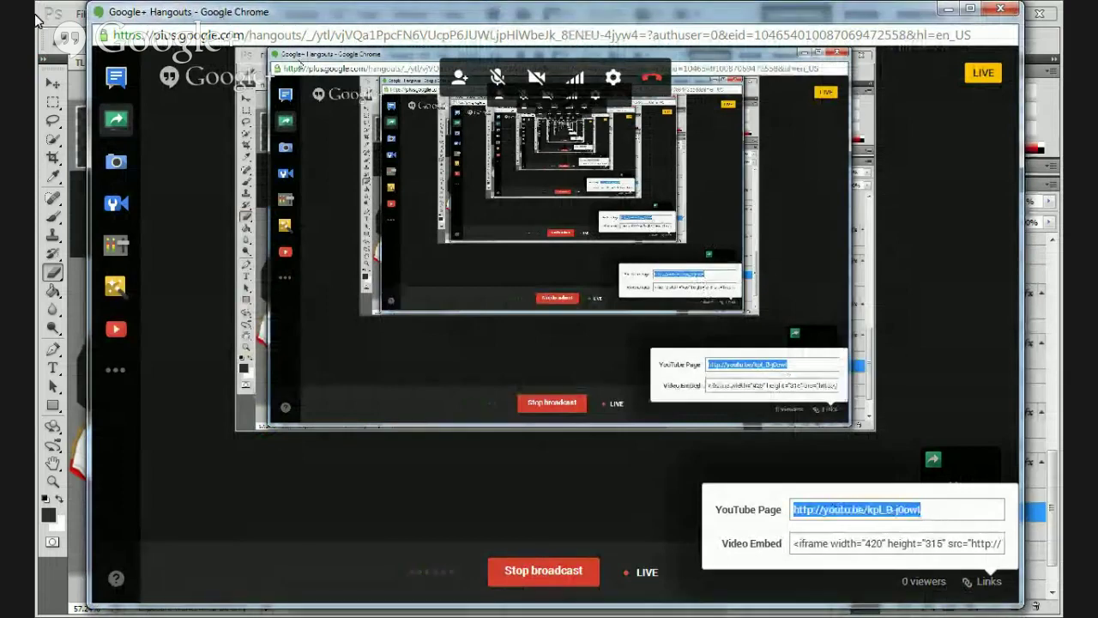
{"action": "key", "text": "alt+Tab"}
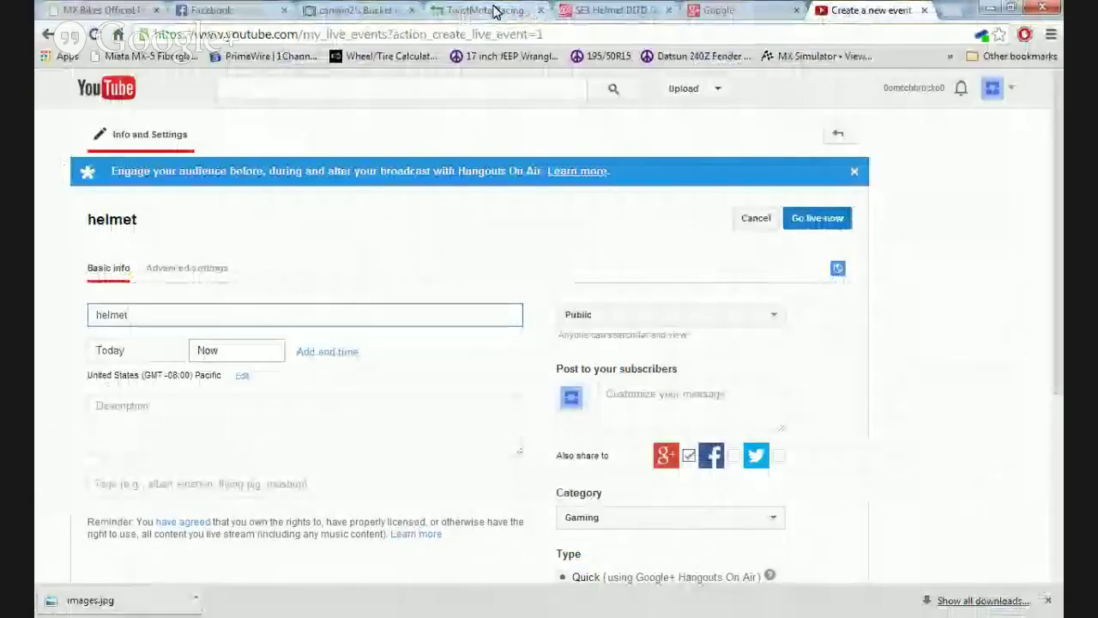
{"action": "left_click", "coordinate": [490, 10]}
{"action": "left_click", "coordinate": [470, 36]}
{"action": "key", "text": "ctrl+v"}
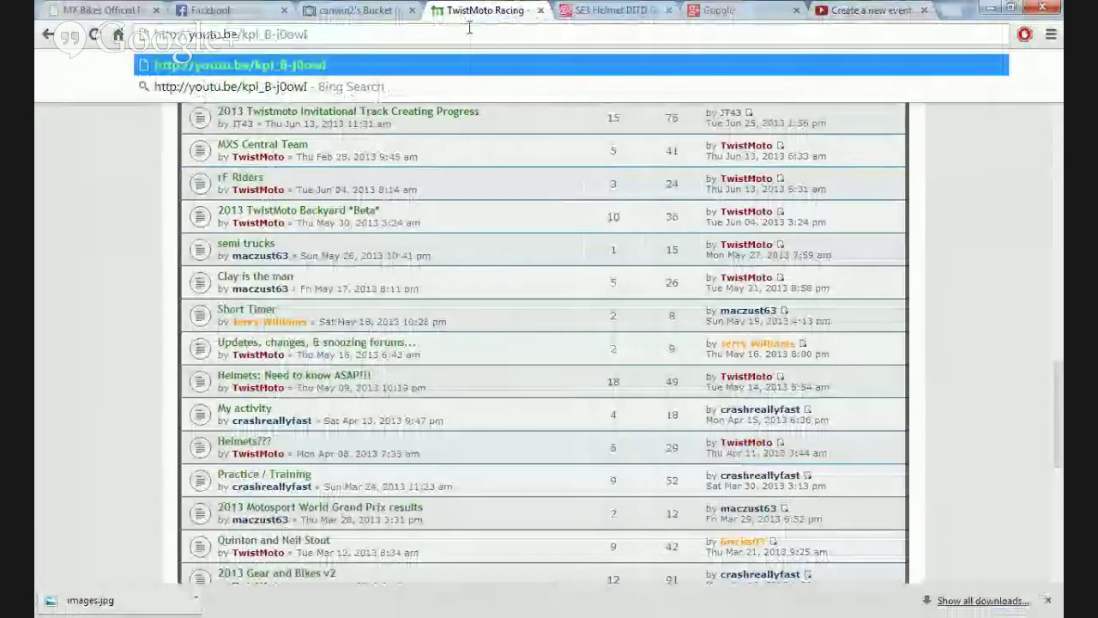
Load the pasted link to open the live 'helmet work' YouTube page
{"action": "key", "text": "Return"}
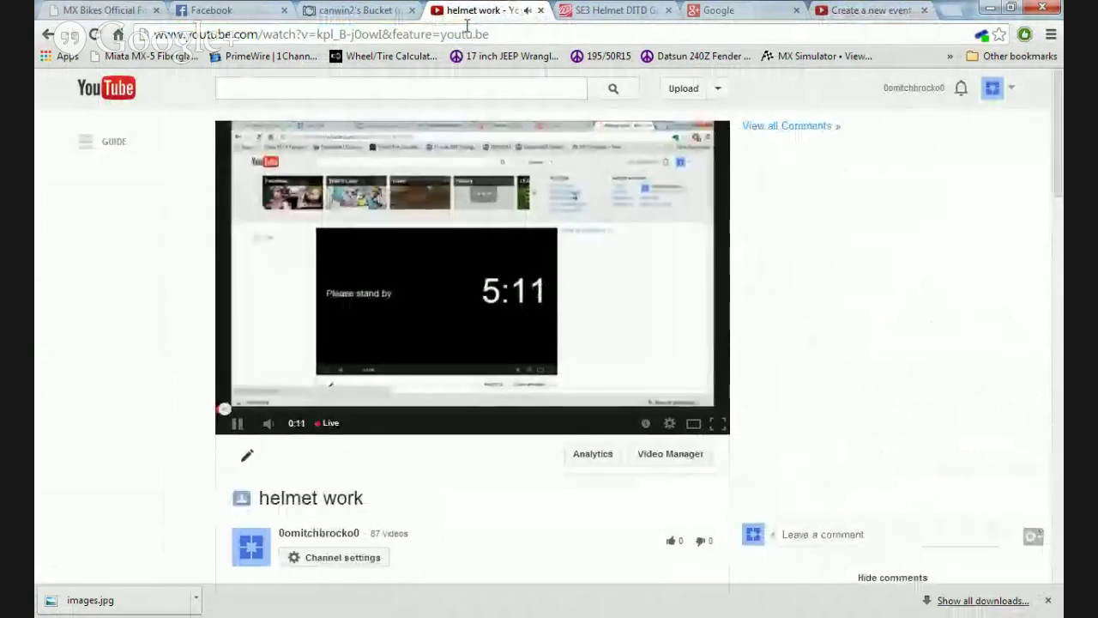
{"action": "left_click", "coordinate": [466, 33]}
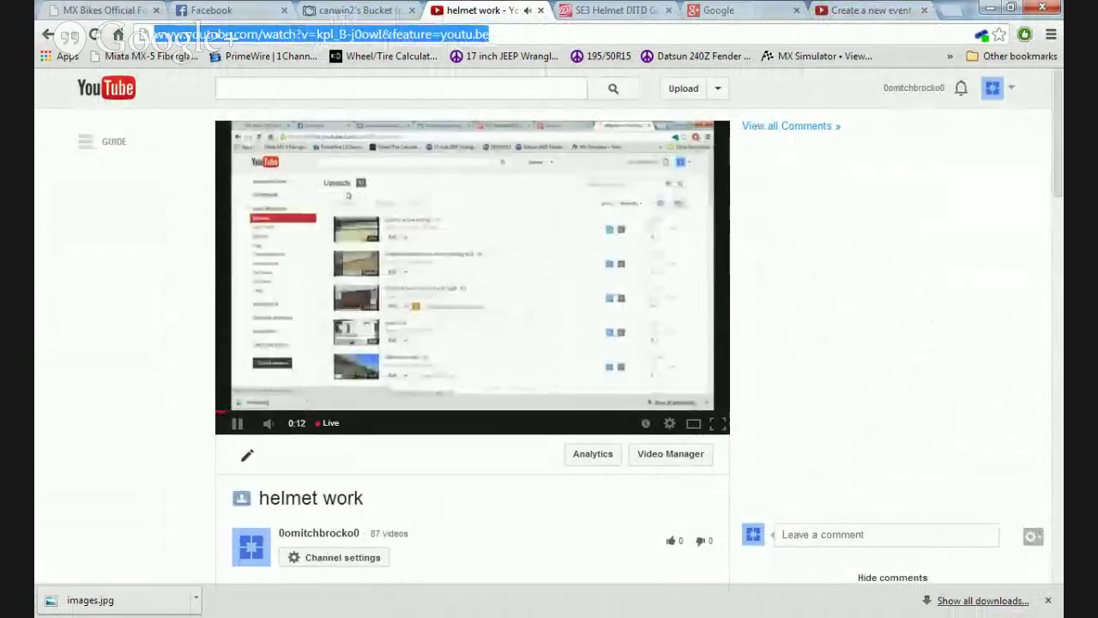
{"action": "key", "text": "alt+Tab"}
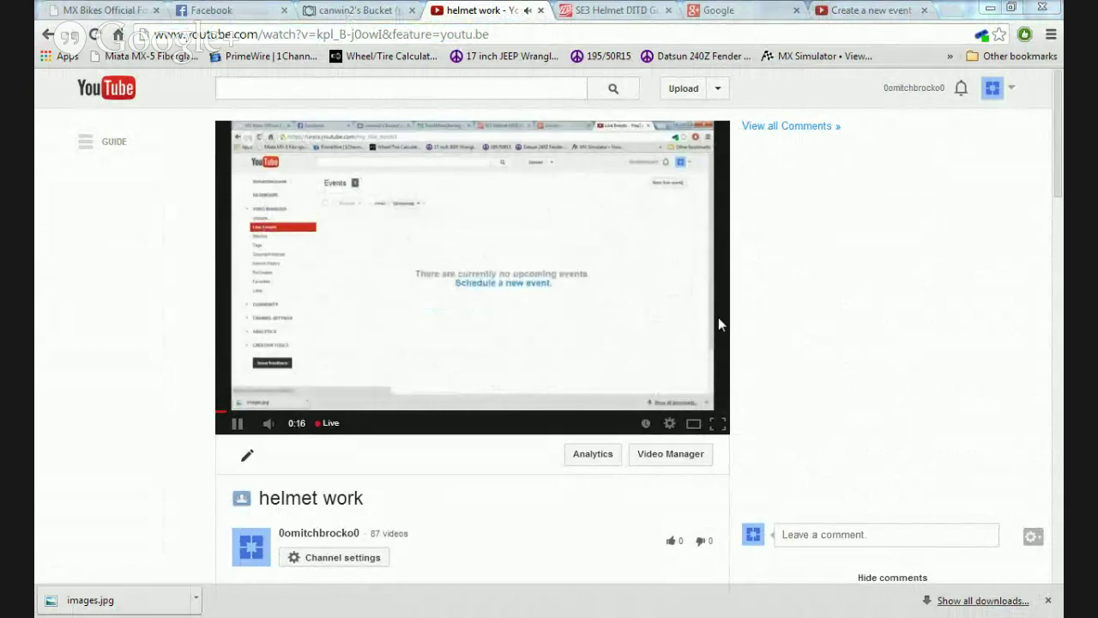
{"action": "left_click", "coordinate": [119, 364]}
{"action": "scroll", "coordinate": [120, 367], "scroll_direction": "down", "scroll_amount": 4}
{"action": "scroll", "coordinate": [294, 295], "scroll_direction": "up", "scroll_amount": 3}
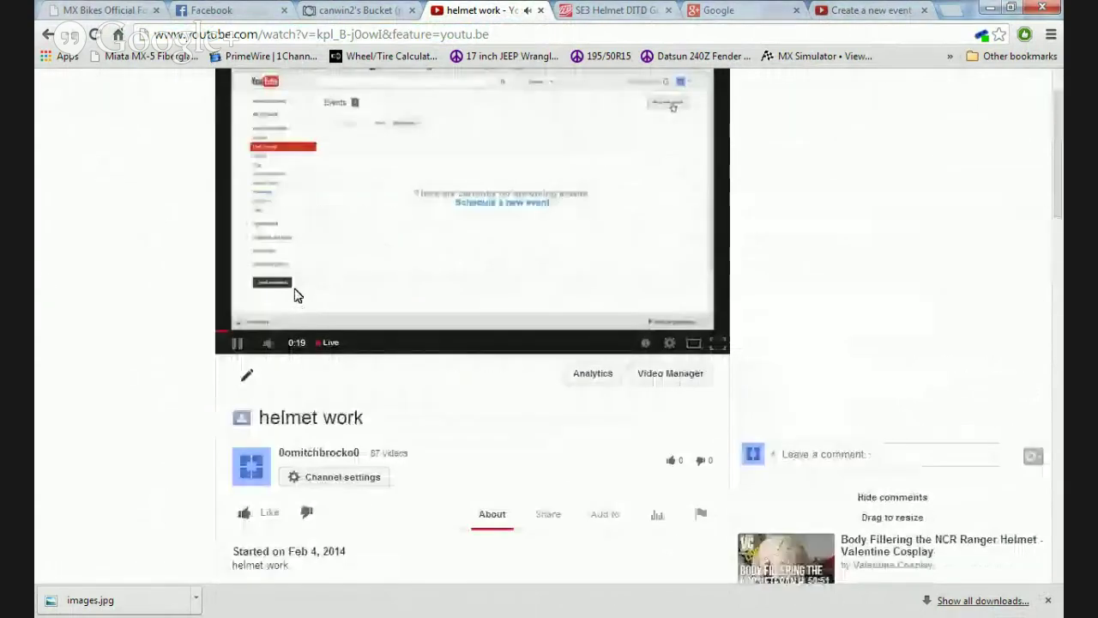
{"action": "scroll", "coordinate": [294, 294], "scroll_direction": "up", "scroll_amount": 1}
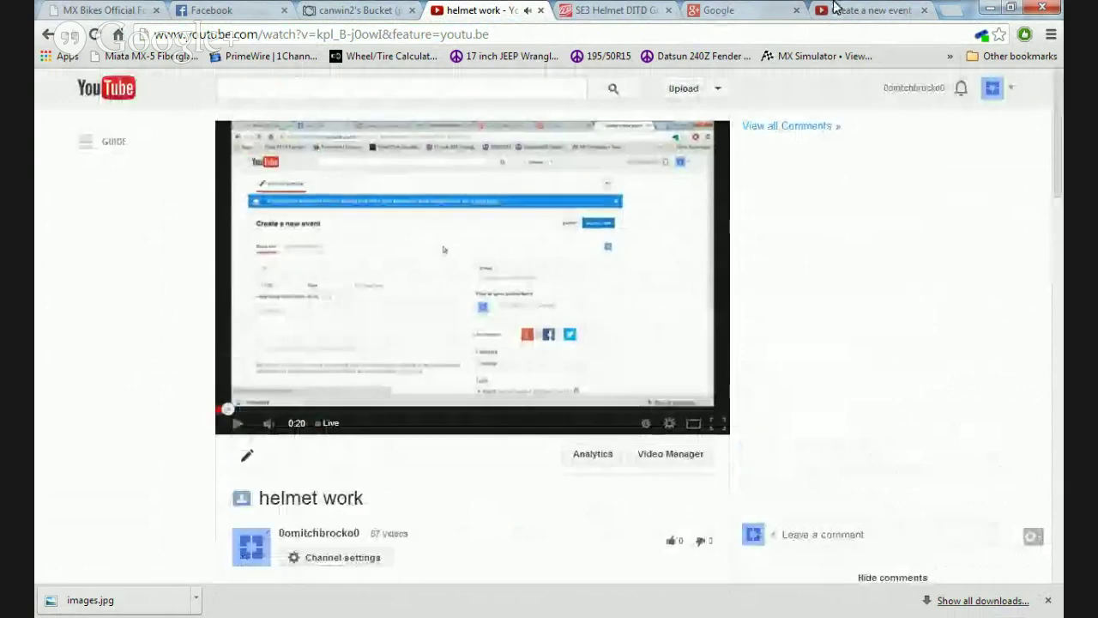
Close the unsaved Create a new event tab and the Google tab, then minimise Chrome
{"action": "left_click", "coordinate": [924, 11]}
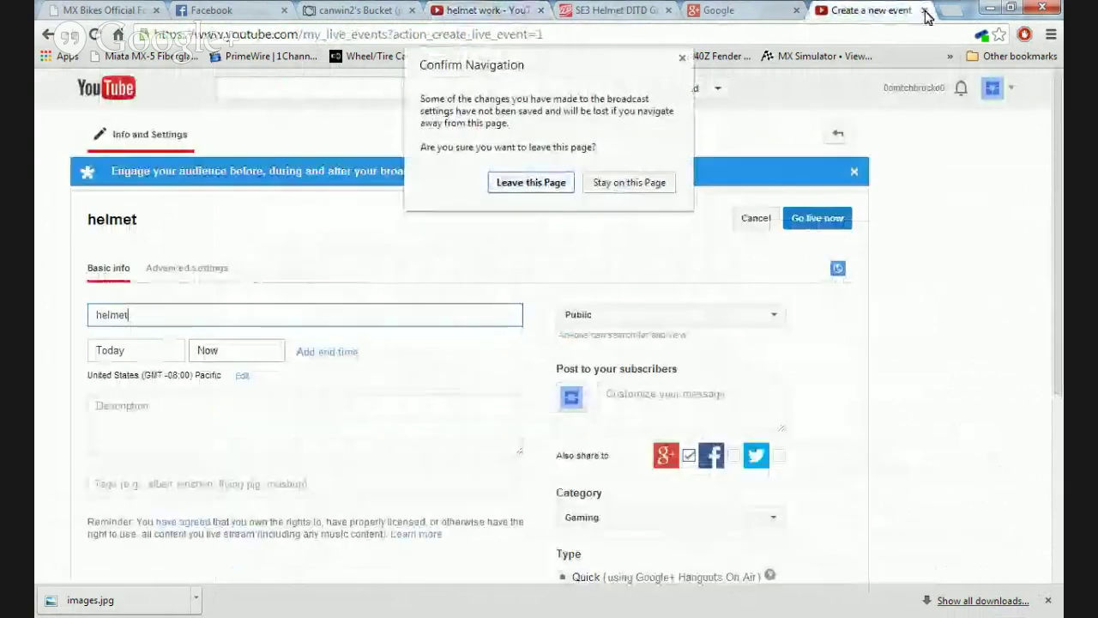
{"action": "left_click", "coordinate": [521, 183]}
{"action": "left_click", "coordinate": [923, 10]}
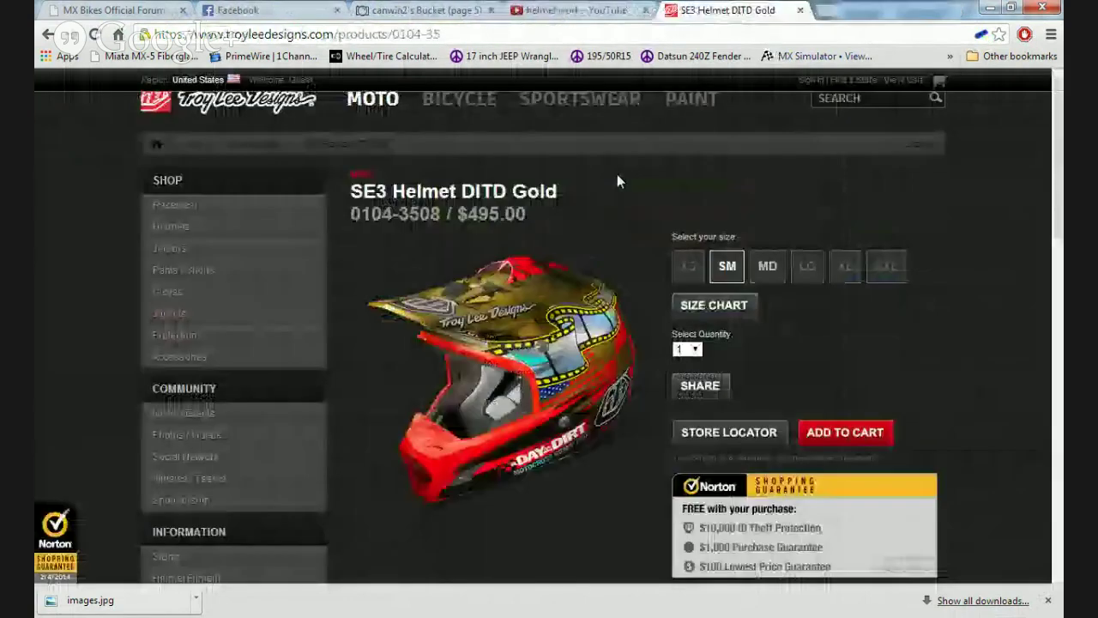
{"action": "left_click", "coordinate": [570, 10]}
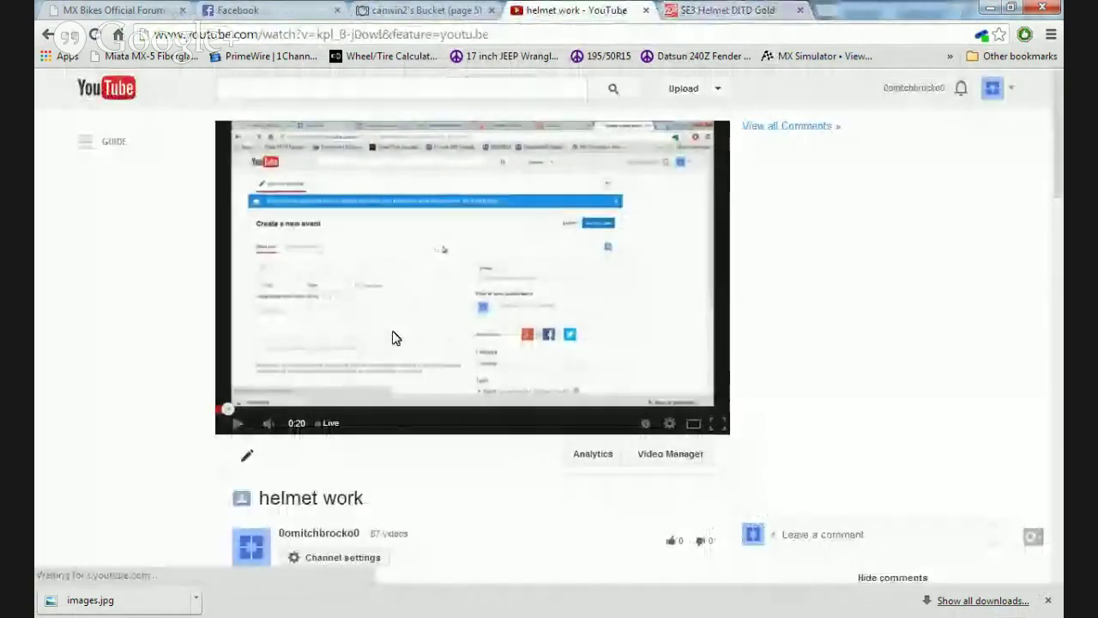
{"action": "middle_click", "coordinate": [938, 221]}
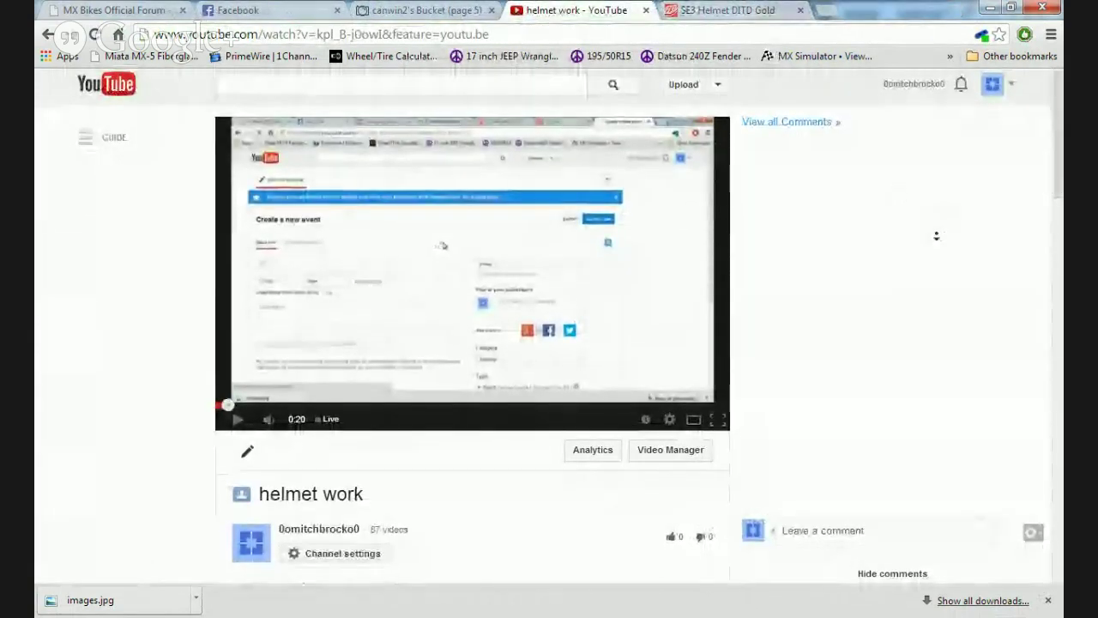
{"action": "middle_click", "coordinate": [933, 178]}
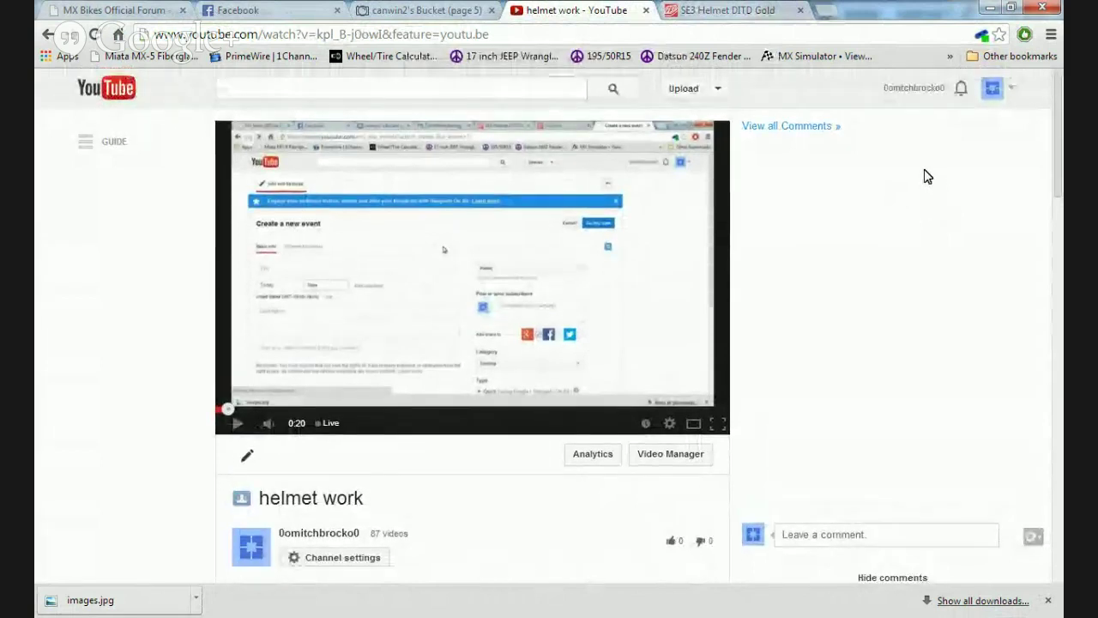
{"action": "left_click", "coordinate": [988, 6]}
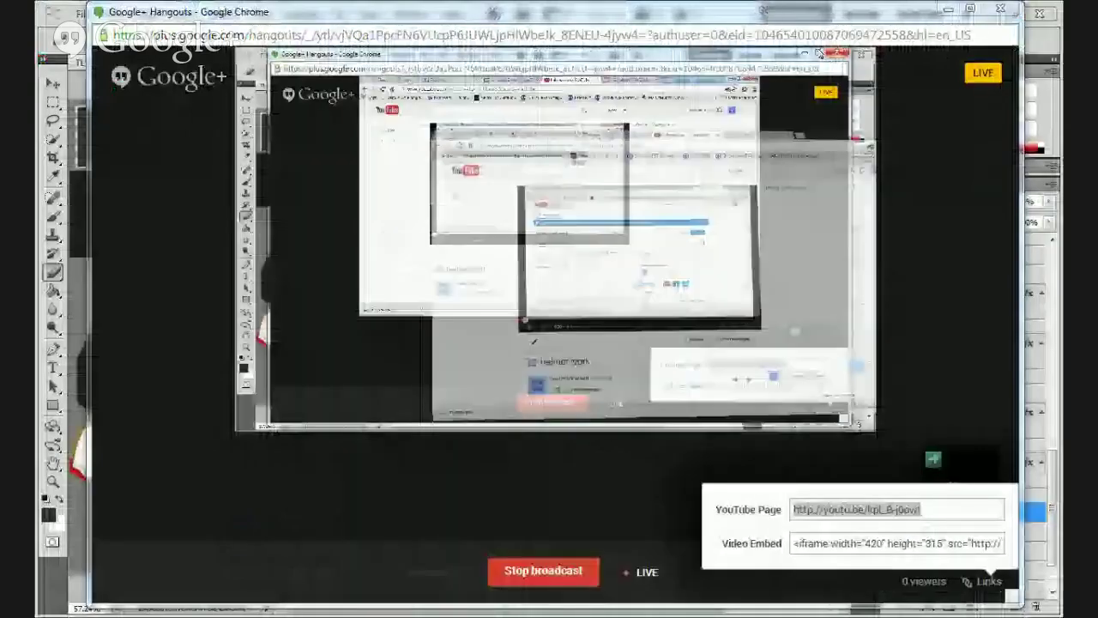
Delete Layer 673 and a colour-overlaid Layer 666 copy in Photoshop
{"action": "left_click", "coordinate": [948, 10]}
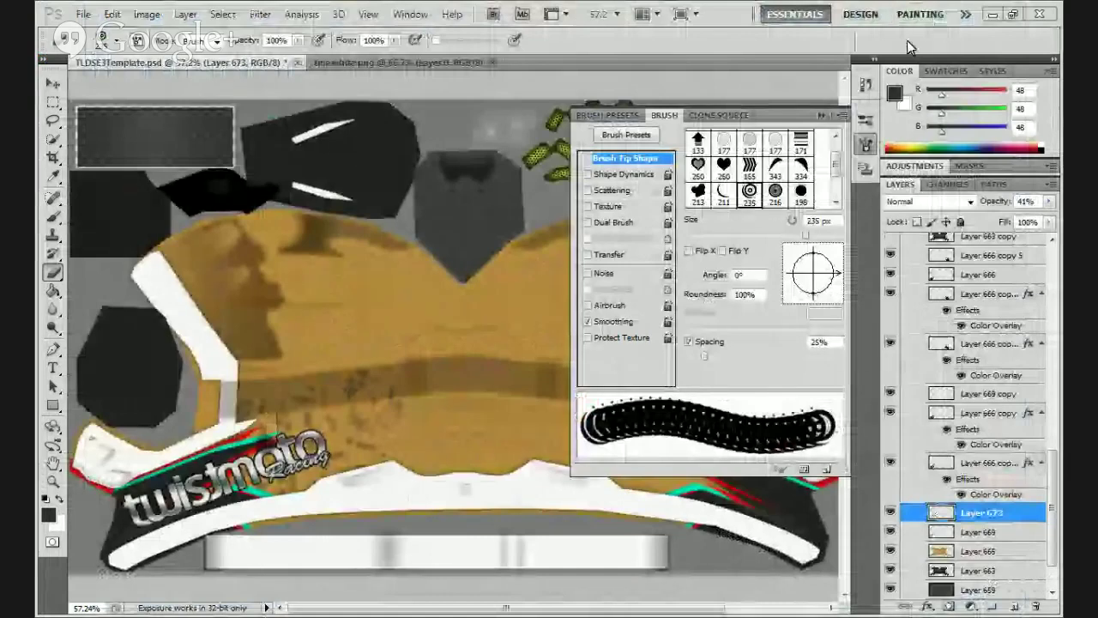
{"action": "left_click", "coordinate": [821, 117]}
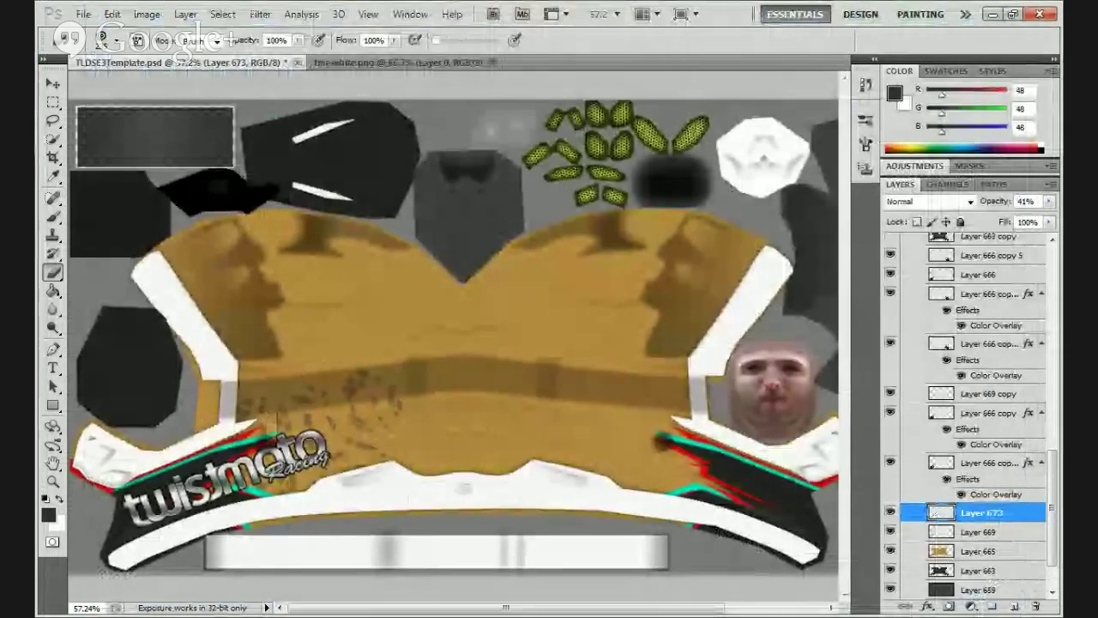
{"action": "left_click", "coordinate": [889, 513]}
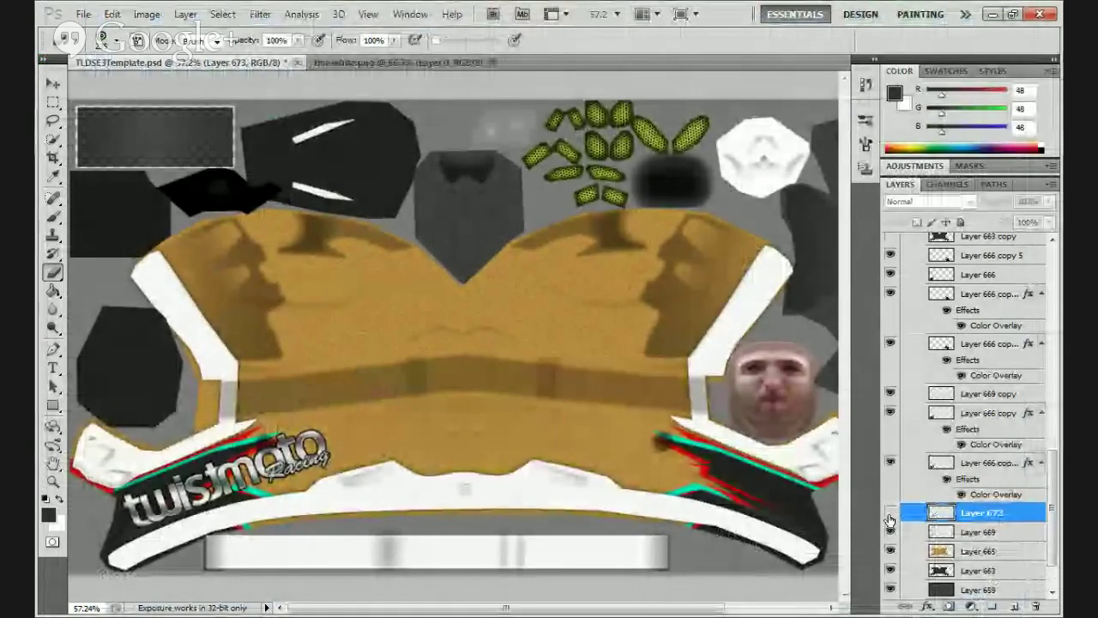
{"action": "key", "text": "Delete"}
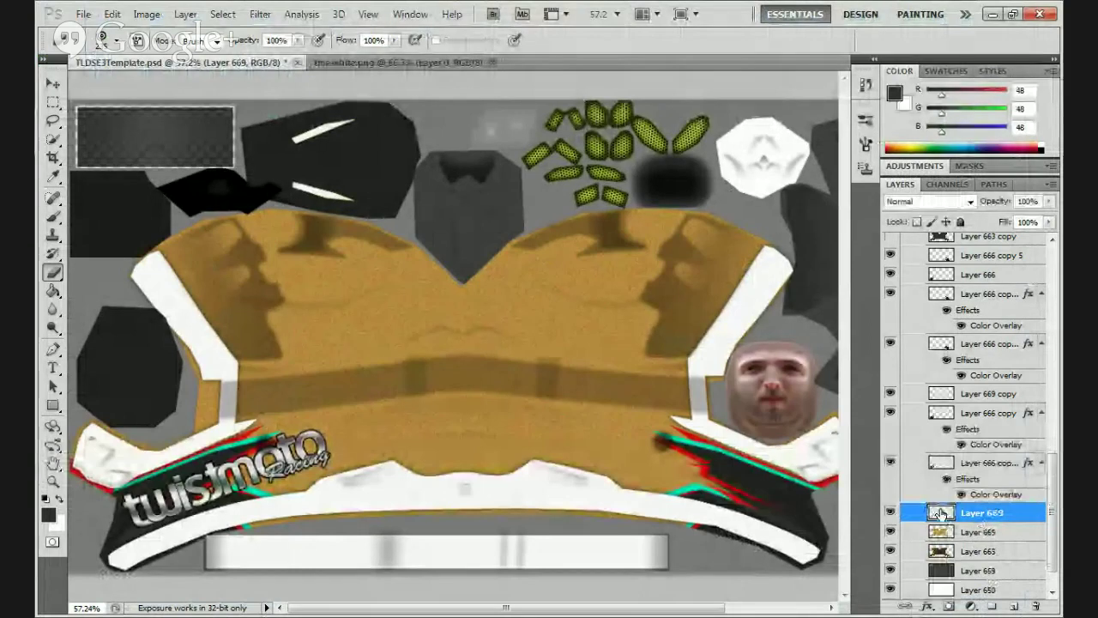
{"action": "left_click", "coordinate": [994, 470]}
{"action": "key", "text": "Delete"}
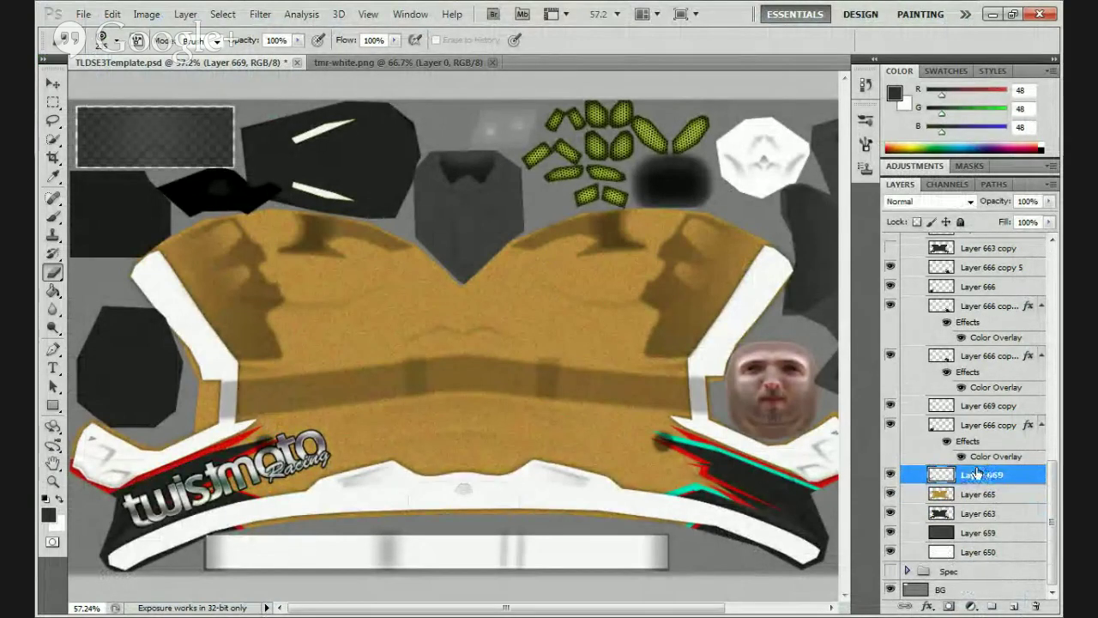
Duplicate the Layer 666 copy and scale the twistmoto logo copy to 128.84%
{"action": "left_click", "coordinate": [958, 433]}
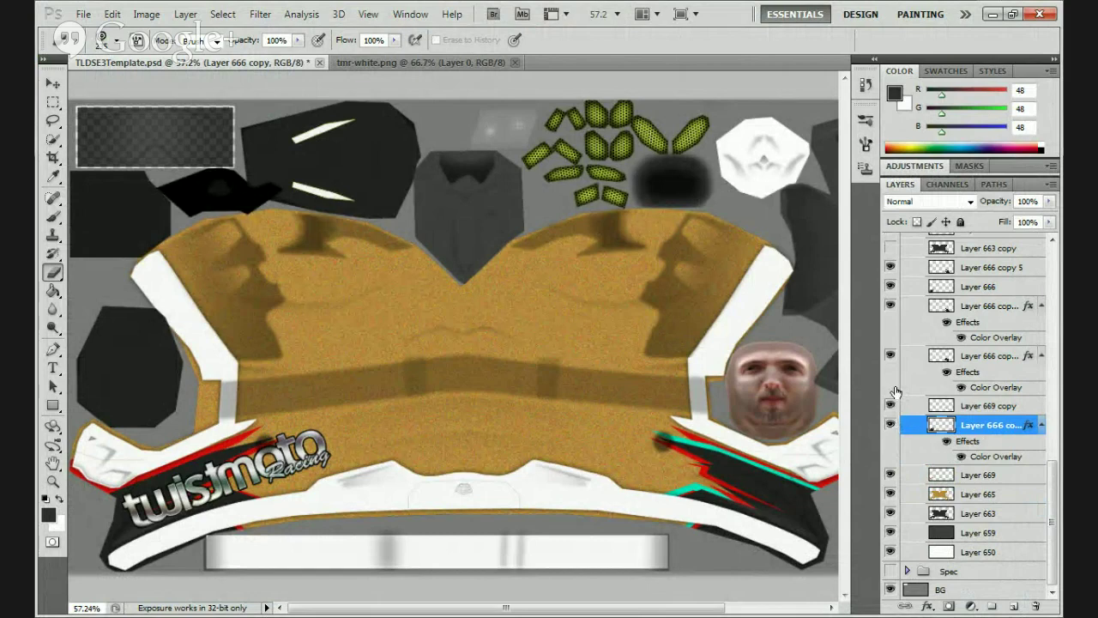
{"action": "key", "text": "ctrl+j"}
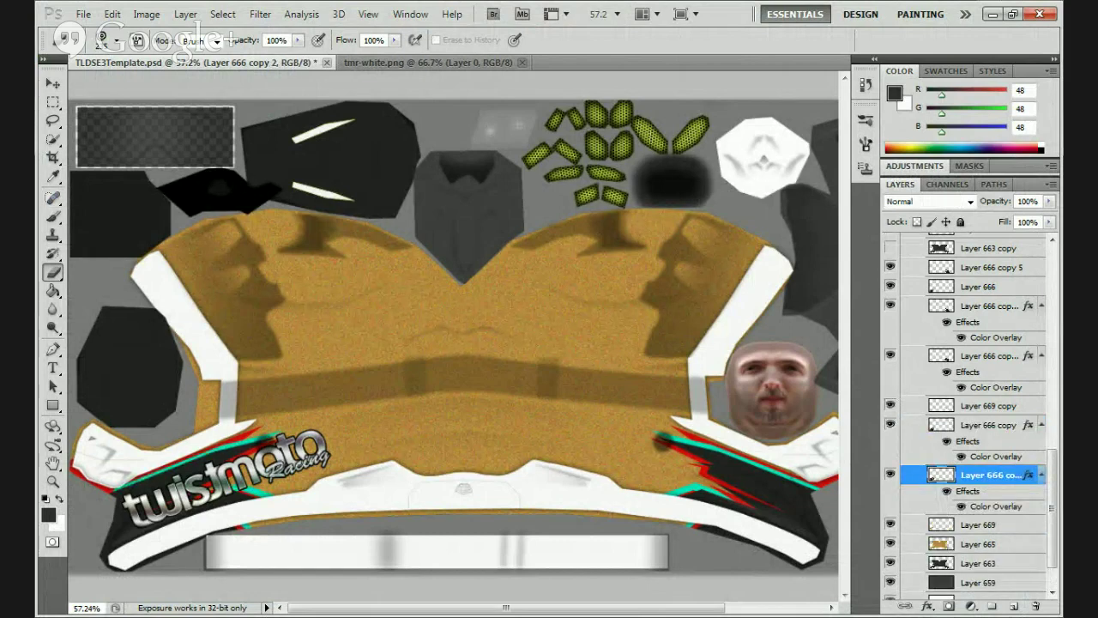
{"action": "key", "text": "ctrl+t"}
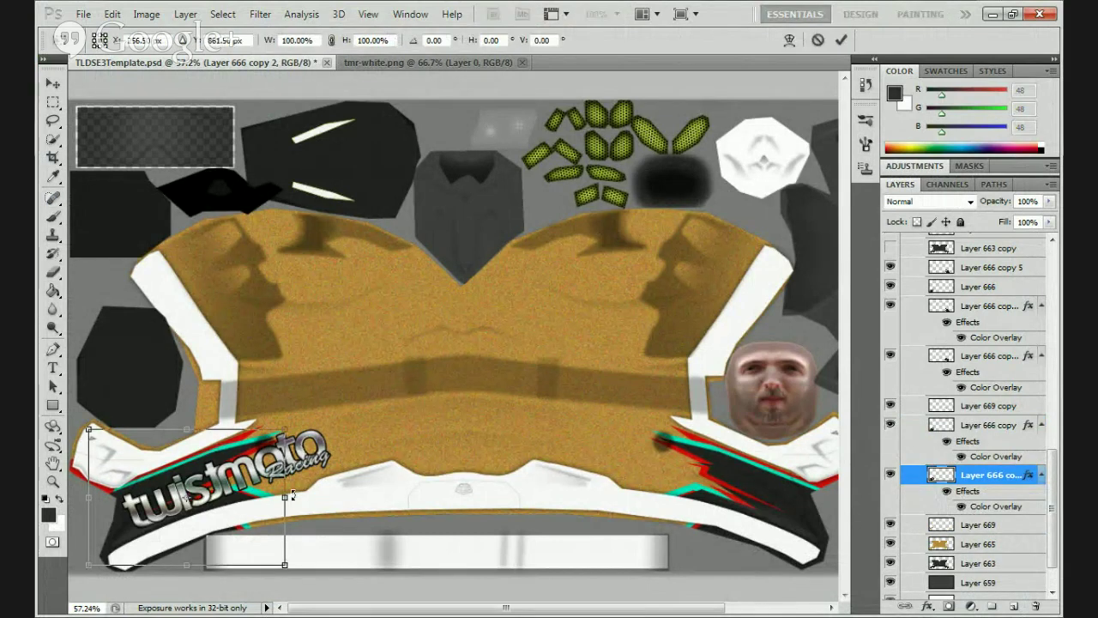
{"action": "left_click_drag", "start_coordinate": [292, 429], "coordinate": [356, 412]}
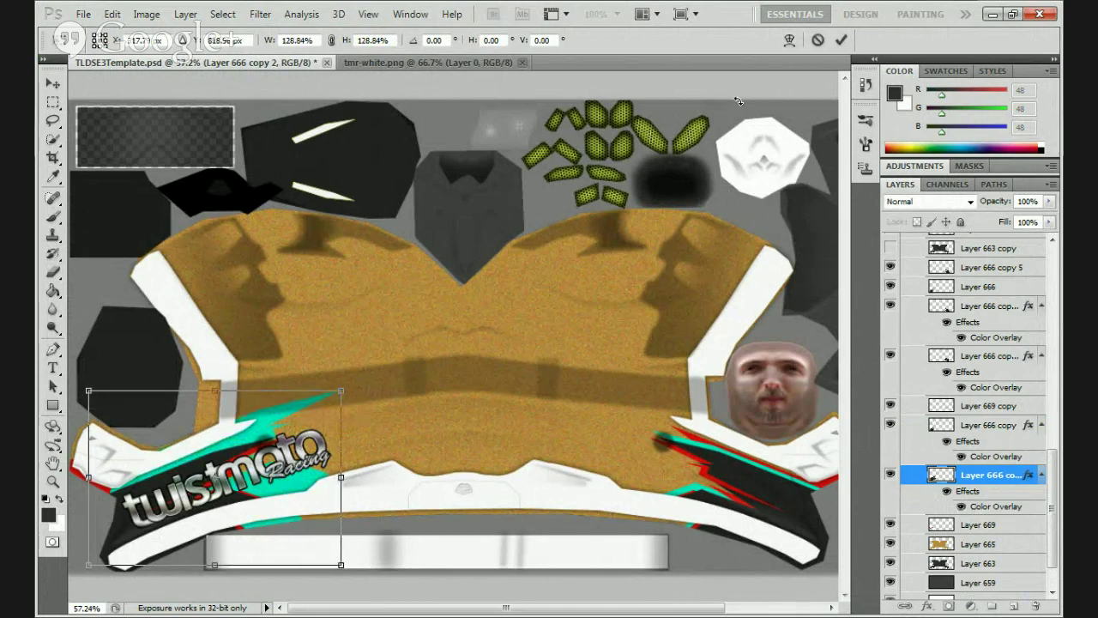
{"action": "left_click", "coordinate": [840, 39]}
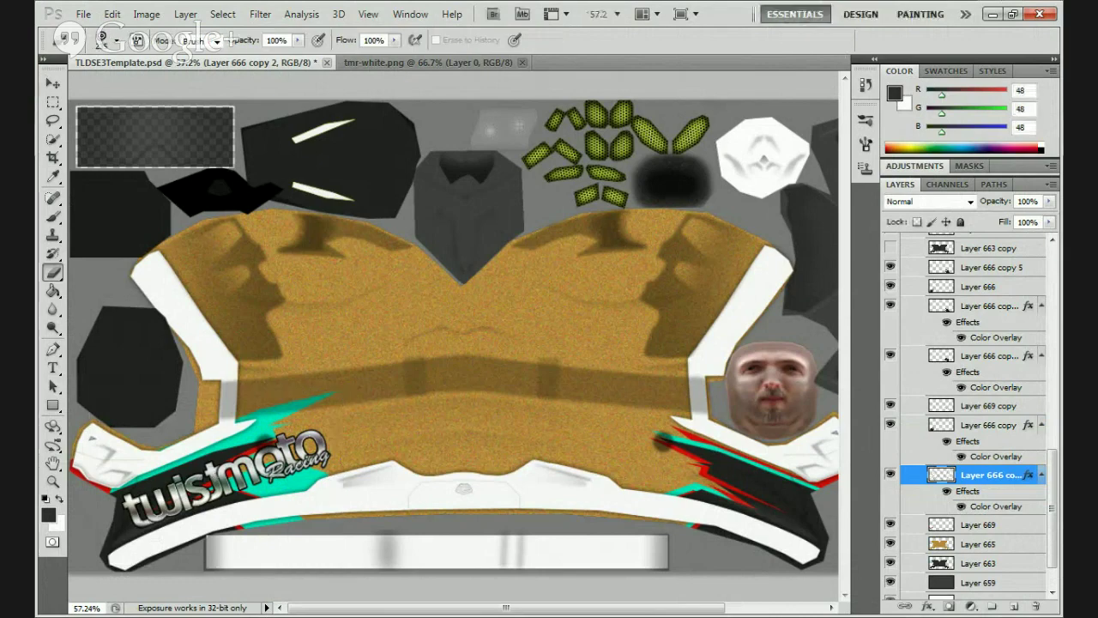
{"action": "left_click", "coordinate": [107, 41]}
Load the Barcode Brushes set, replacing current brushes, and pick the 28 px brush
{"action": "left_click", "coordinate": [237, 71]}
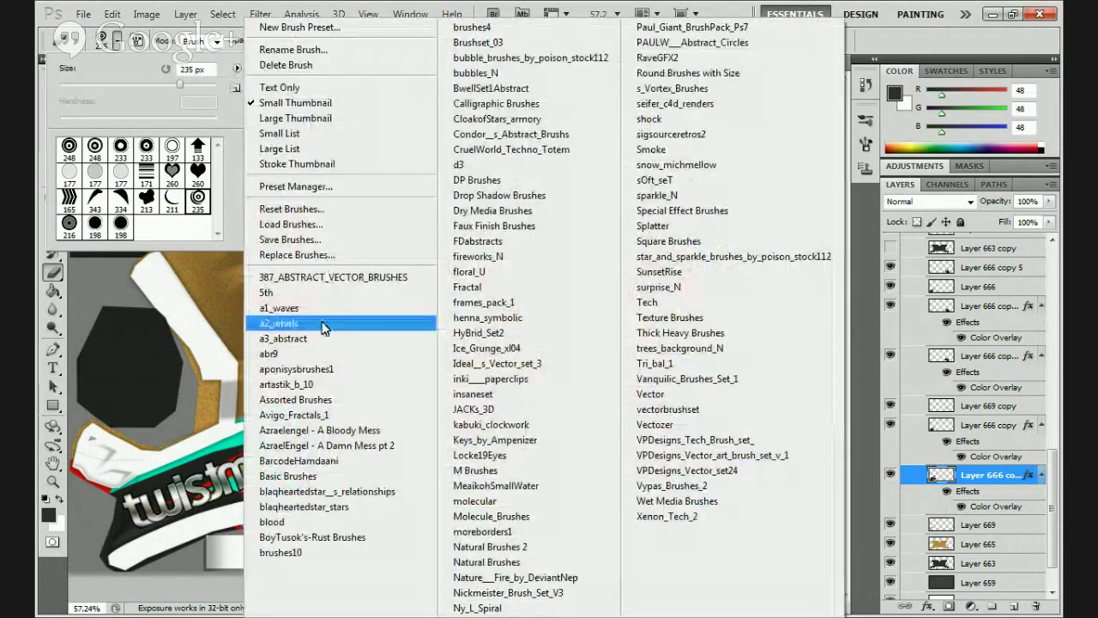
{"action": "left_click", "coordinate": [295, 458]}
{"action": "left_click", "coordinate": [490, 248]}
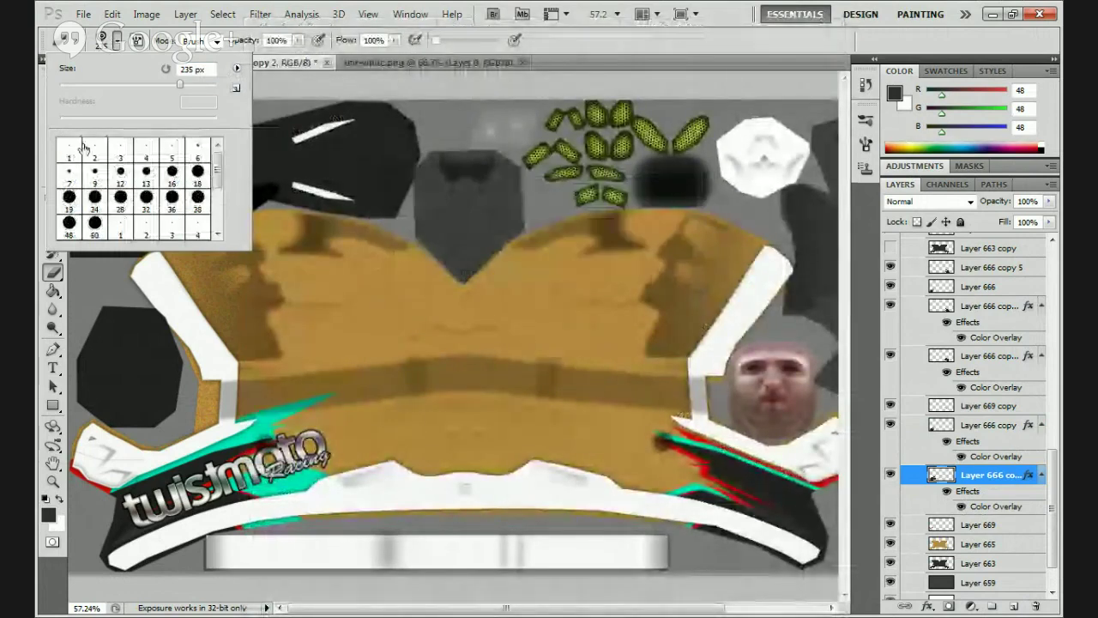
{"action": "left_click", "coordinate": [119, 198]}
{"action": "left_click", "coordinate": [110, 41]}
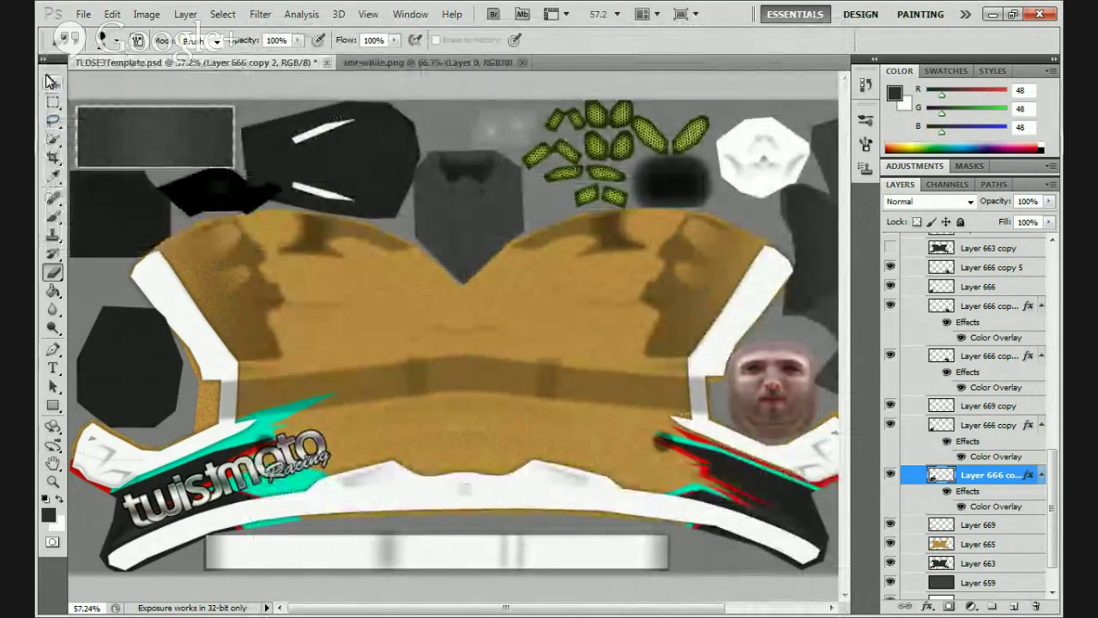
Move the teal stripe layer left to reveal the red stripe beneath
{"action": "left_click", "coordinate": [52, 83]}
{"action": "left_click_drag", "start_coordinate": [224, 359], "coordinate": [174, 360]}
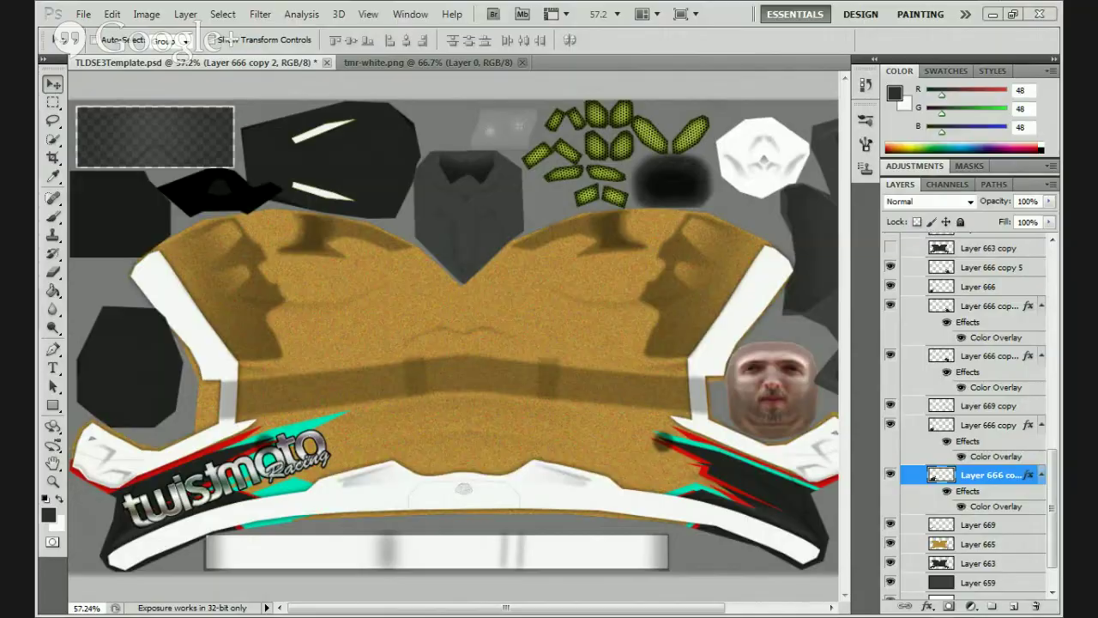
{"action": "key", "text": "alt+Tab"}
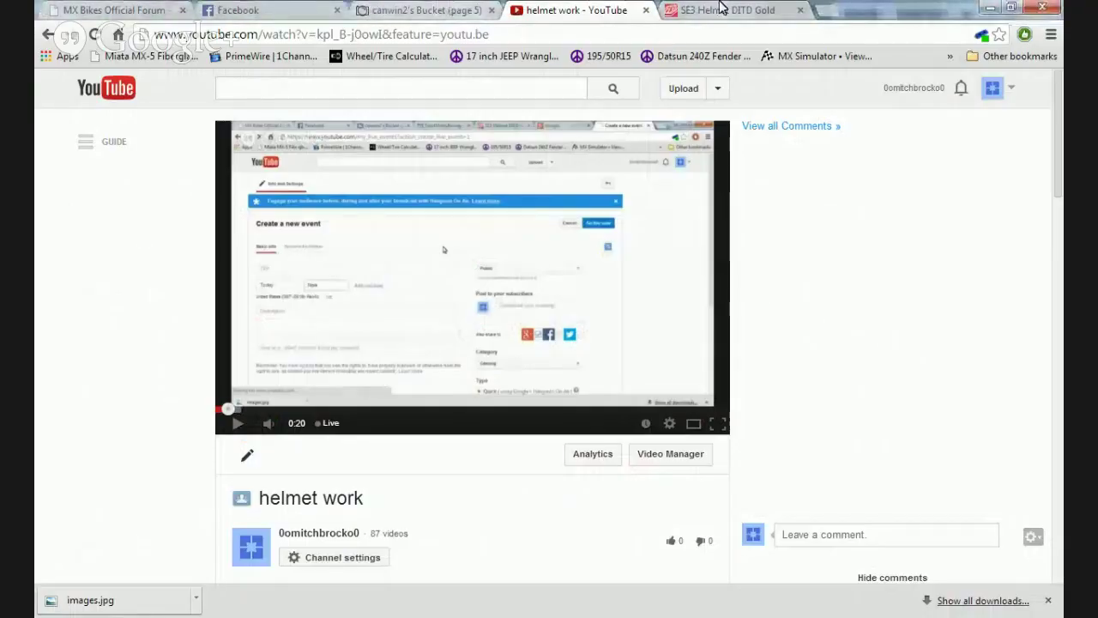
View the enlarged SE3 Helmet DITD Gold image, then back in Photoshop delete Layer 666 copy 2
{"action": "left_click", "coordinate": [721, 9]}
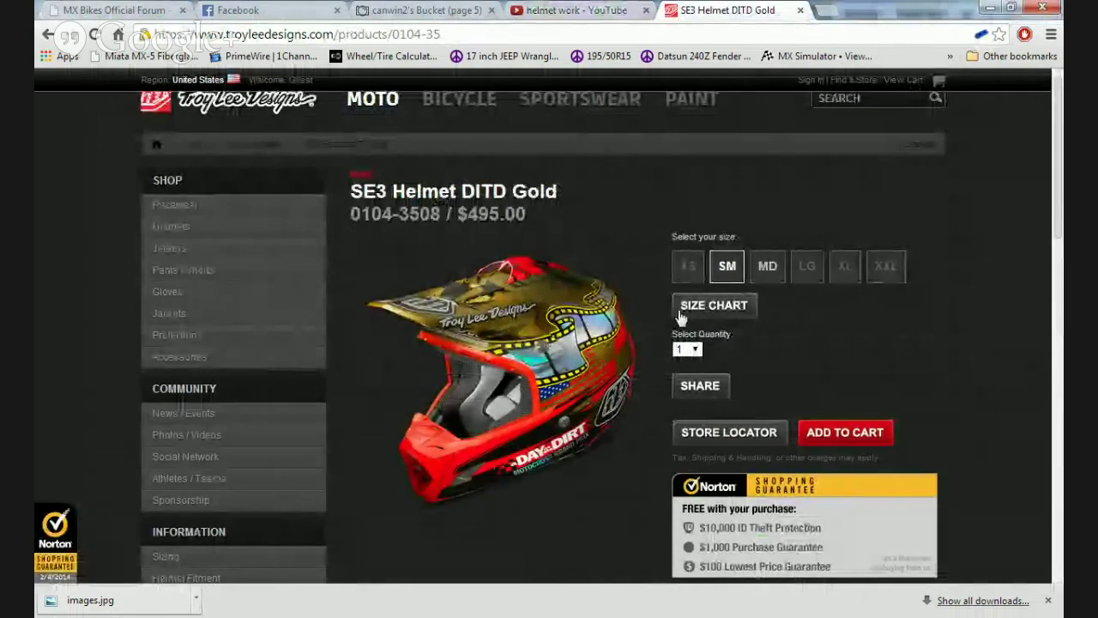
{"action": "left_click", "coordinate": [504, 353]}
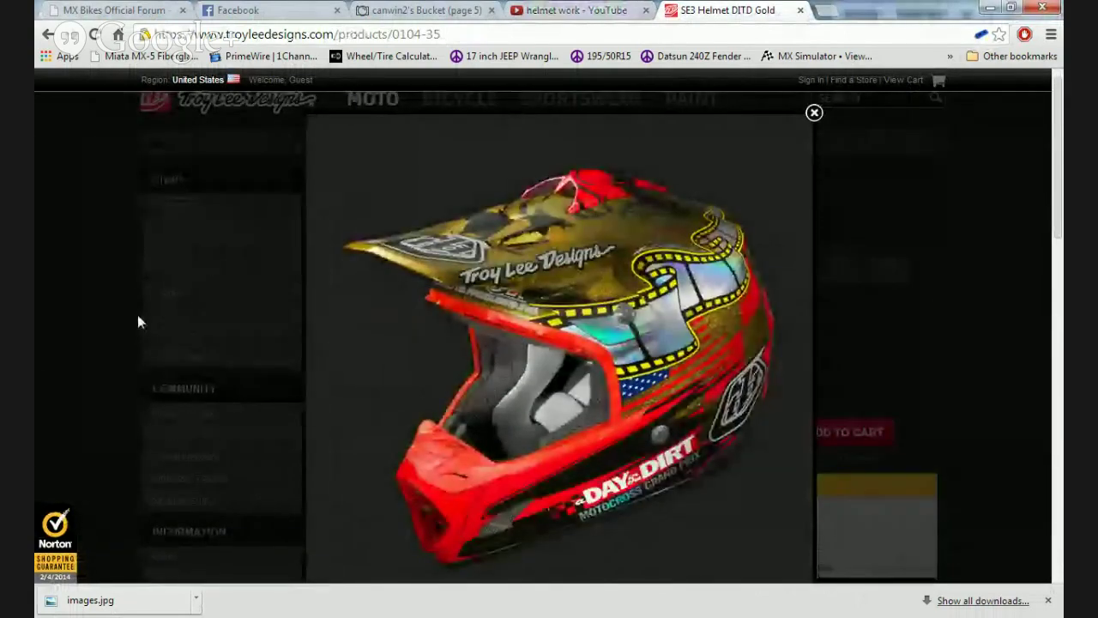
{"action": "left_click", "coordinate": [37, 340]}
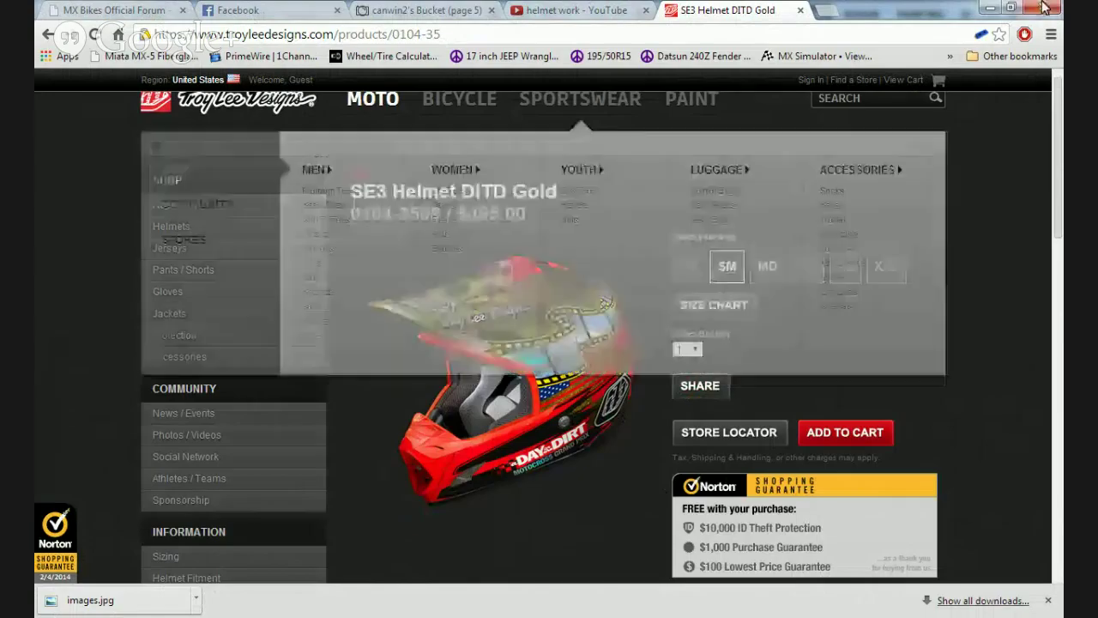
{"action": "left_click", "coordinate": [991, 8]}
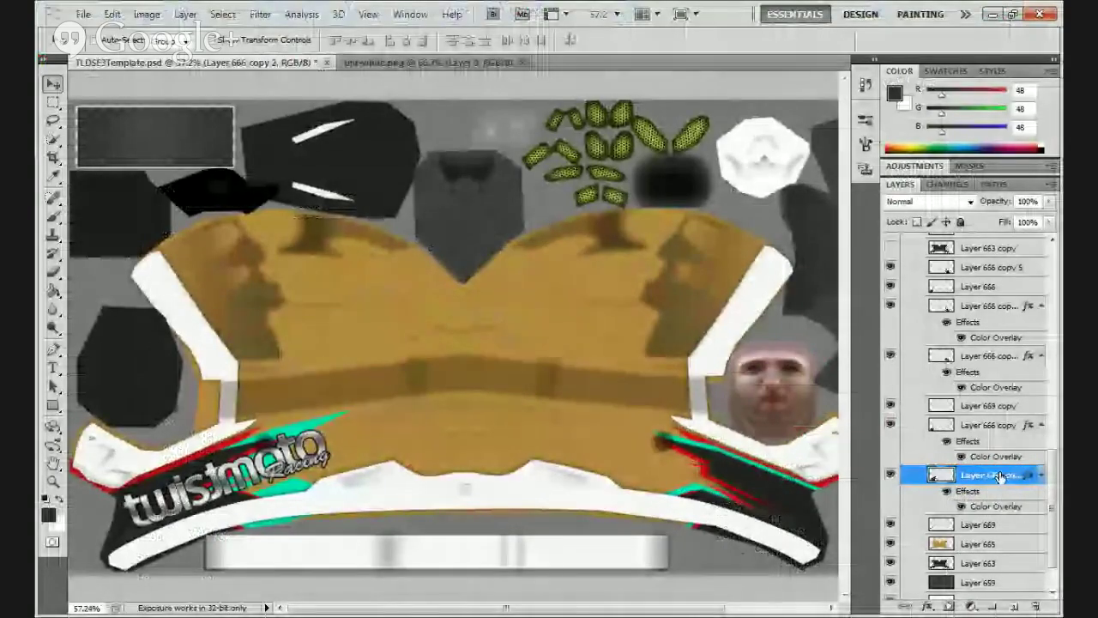
{"action": "key", "text": "Delete"}
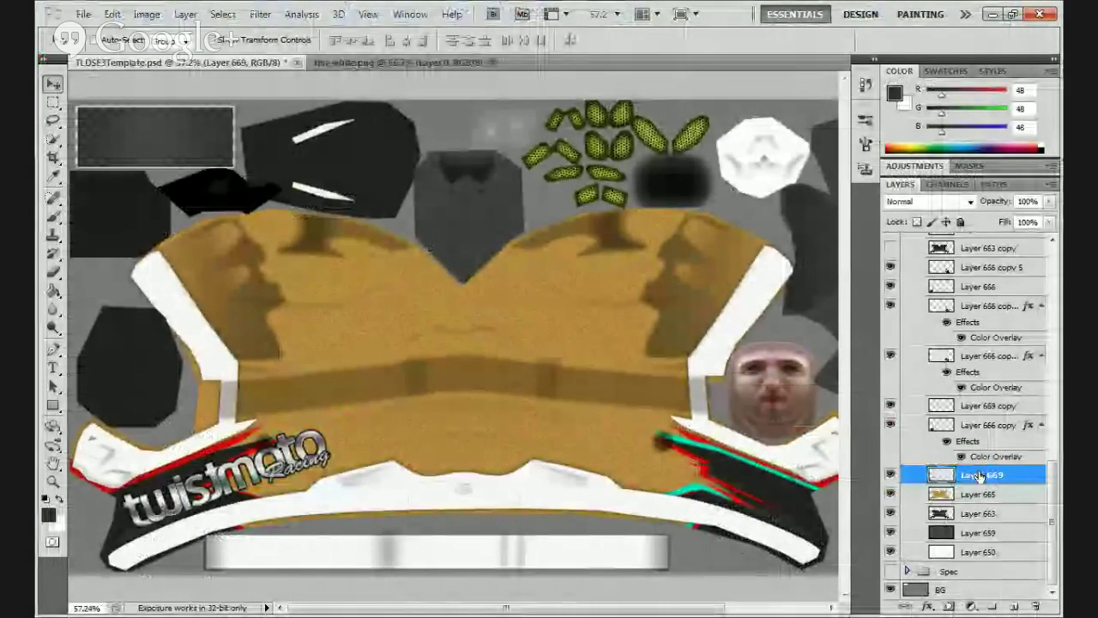
Merge the effects Layer 666 copy down into Layer 665 and delete Layer 669 copy
{"action": "key", "text": "ctrl+e"}
{"action": "left_click", "coordinate": [973, 444]}
{"action": "key", "text": "ctrl+e"}
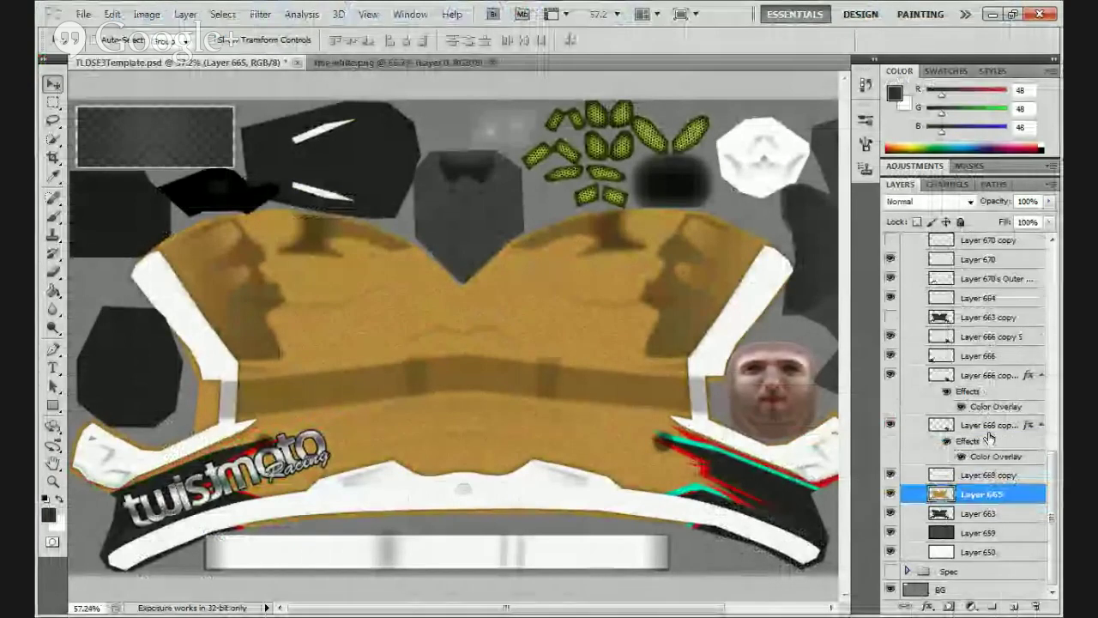
{"action": "left_click", "coordinate": [978, 476]}
{"action": "key", "text": "Delete"}
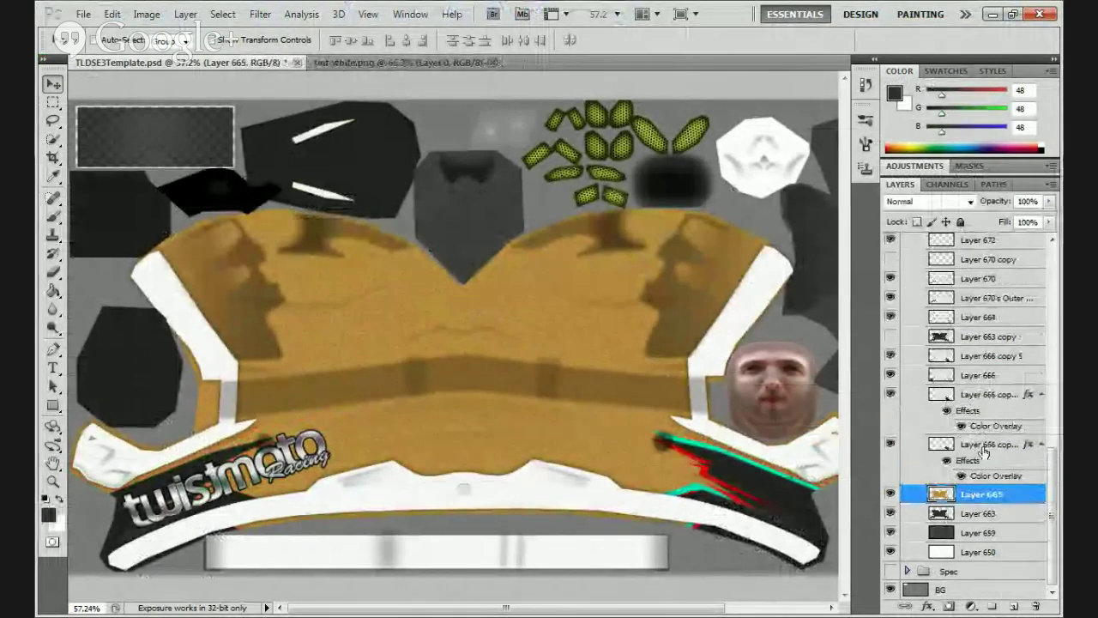
Delete the remaining Layer 666 copies and Layer 666, then merge Layer 666 copy 5 into Layer 665
{"action": "left_click", "coordinate": [983, 449]}
{"action": "key", "text": "Delete"}
{"action": "left_click", "coordinate": [976, 446]}
{"action": "key", "text": "Delete"}
{"action": "left_click", "coordinate": [979, 470]}
{"action": "key", "text": "Delete"}
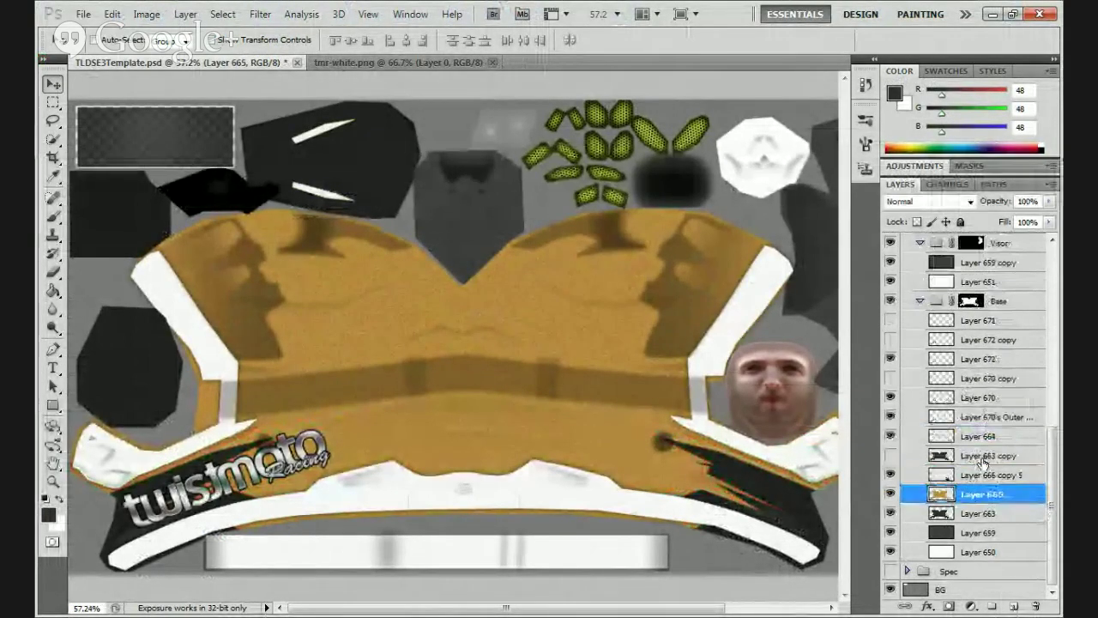
{"action": "left_click", "coordinate": [973, 478]}
{"action": "key", "text": "ctrl+e"}
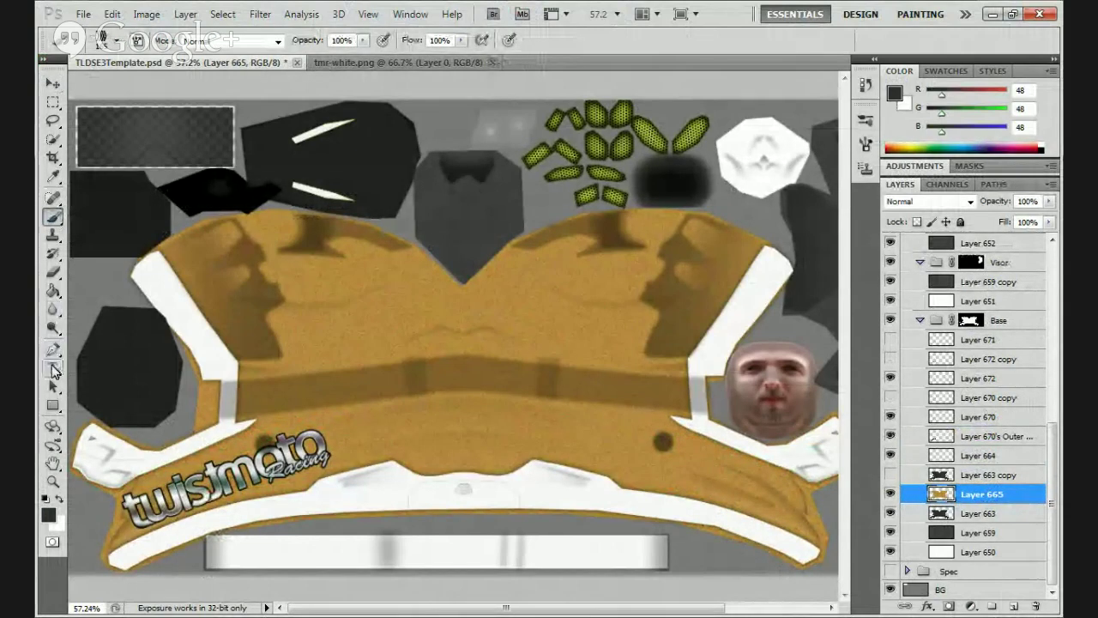
Outline the helmet's left half with a Pen path and make it a selection with 0 feather
{"action": "left_click", "coordinate": [52, 352]}
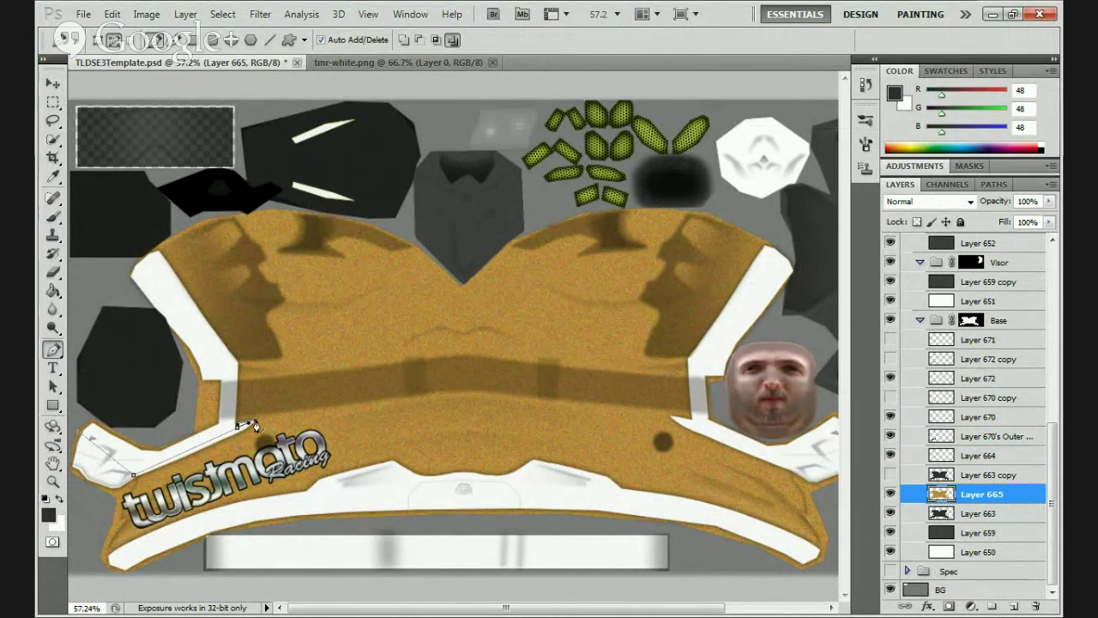
{"action": "left_click", "coordinate": [237, 426]}
{"action": "left_click", "coordinate": [130, 254]}
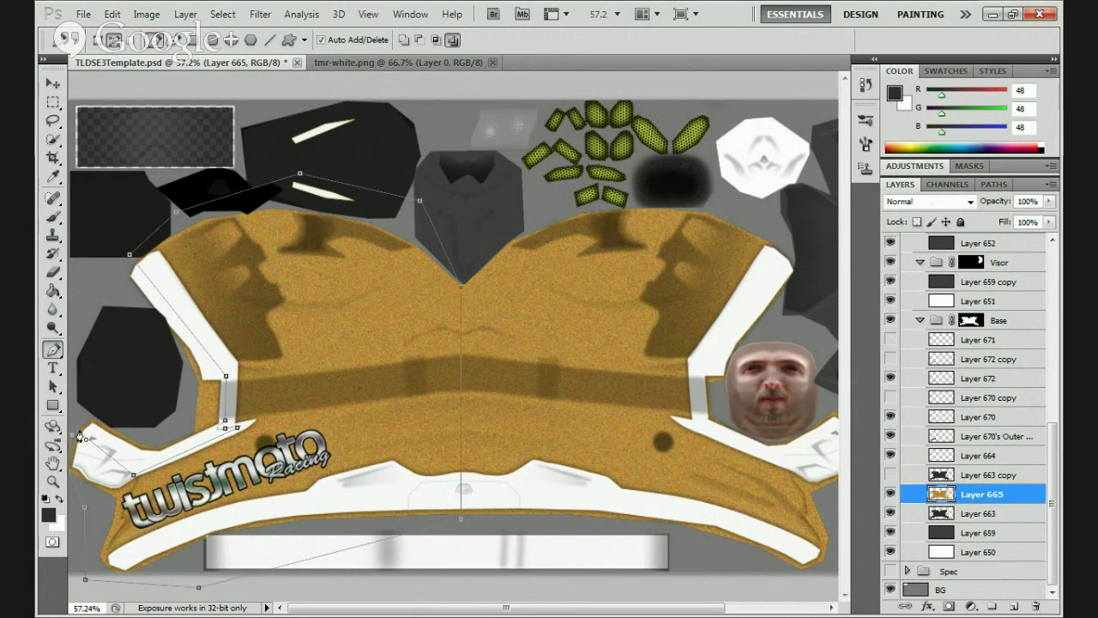
{"action": "right_click", "coordinate": [119, 496]}
{"action": "left_click", "coordinate": [206, 395]}
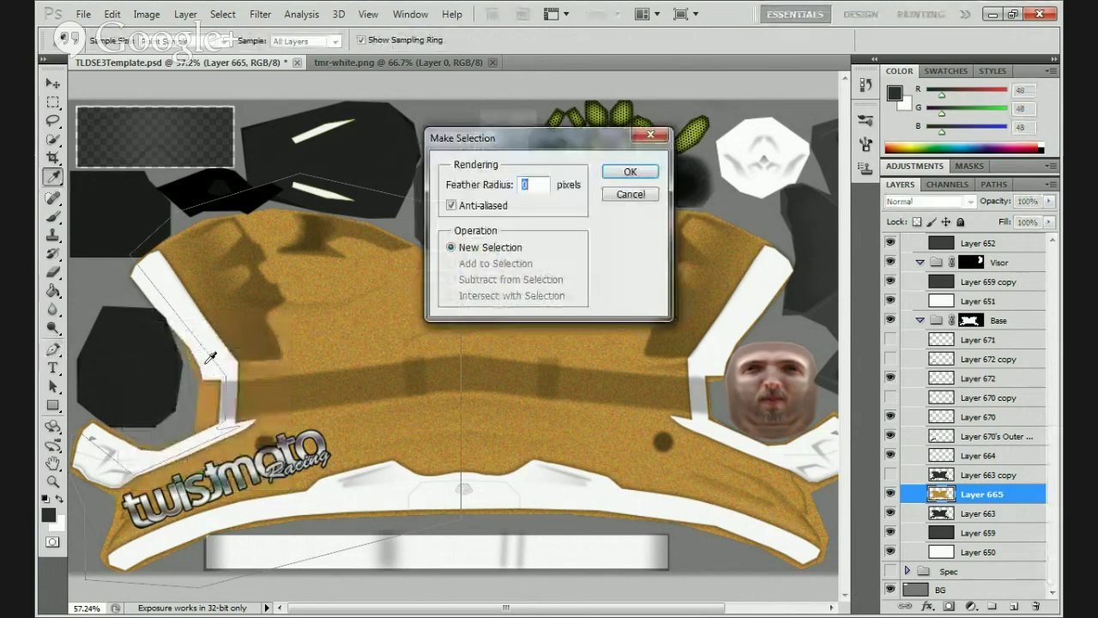
{"action": "left_click", "coordinate": [628, 171]}
Add a new layer and Paint Bucket fill the selection dark grey
{"action": "key", "text": "g"}
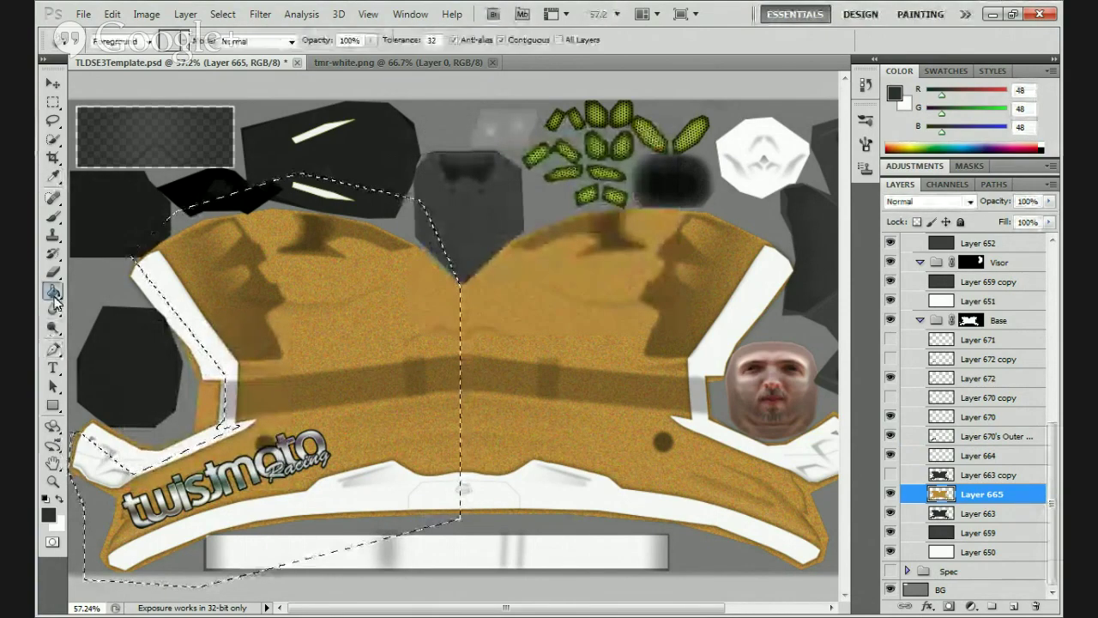
{"action": "left_click", "coordinate": [1010, 607]}
{"action": "left_click", "coordinate": [282, 380]}
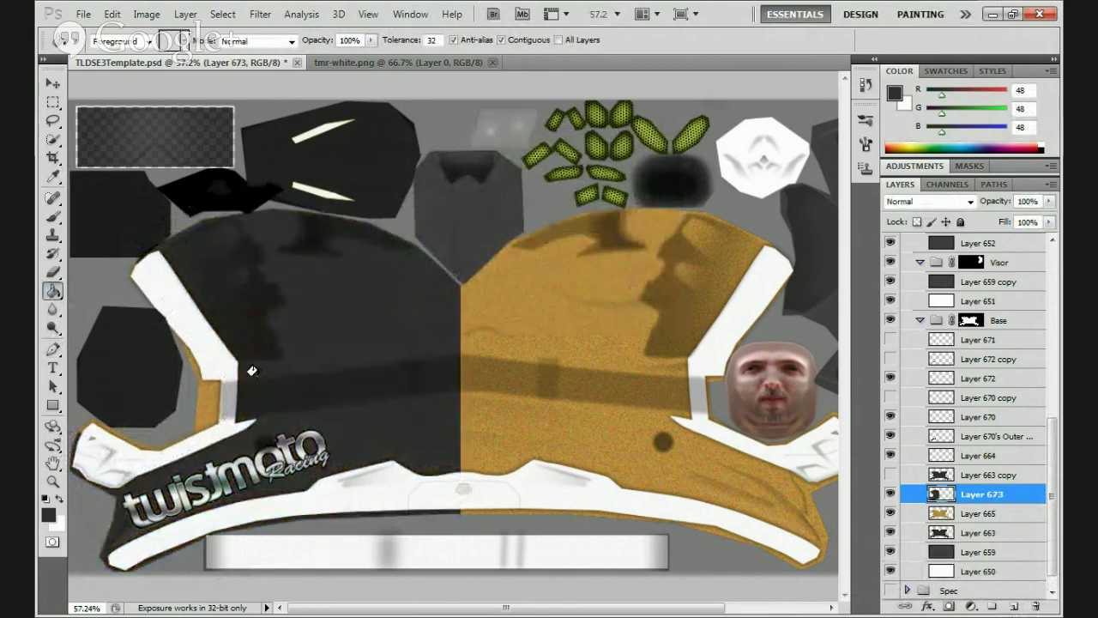
With the Eraser, load the VPDesigns vector art brushes, then replace them with the Paul brush pack
{"action": "left_click", "coordinate": [54, 273]}
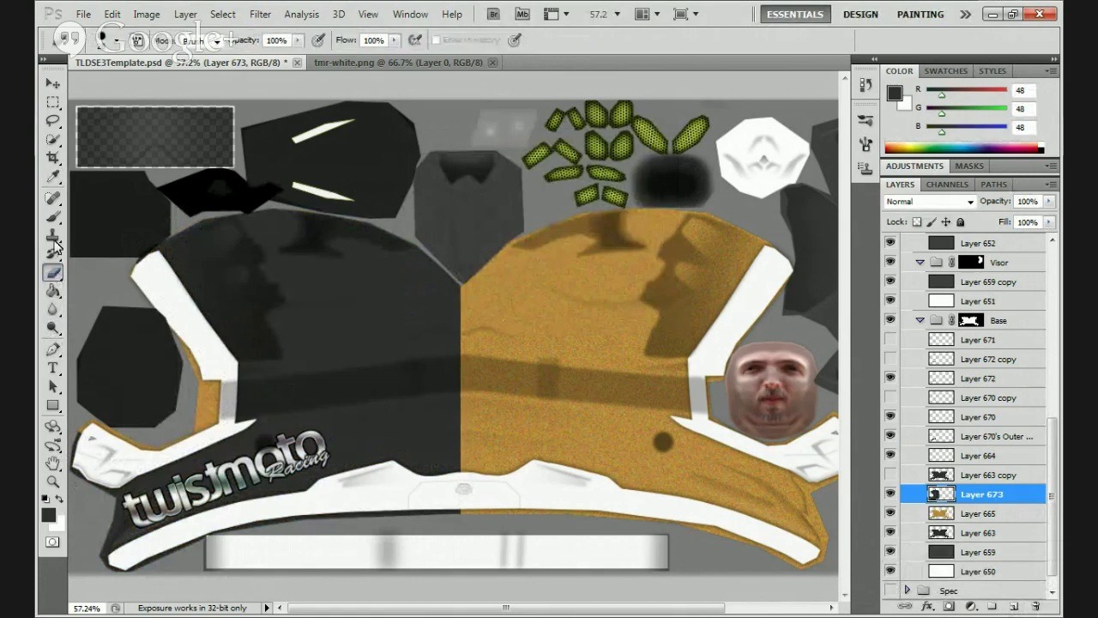
{"action": "left_click", "coordinate": [117, 41]}
{"action": "left_click", "coordinate": [239, 69]}
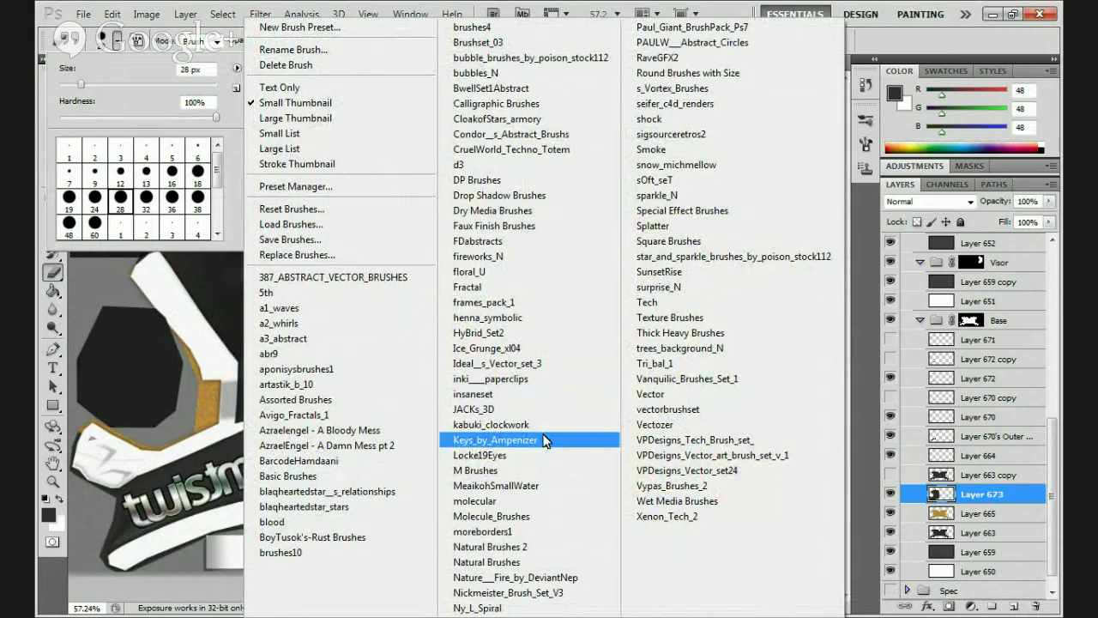
{"action": "left_click", "coordinate": [763, 460]}
{"action": "left_click", "coordinate": [459, 254]}
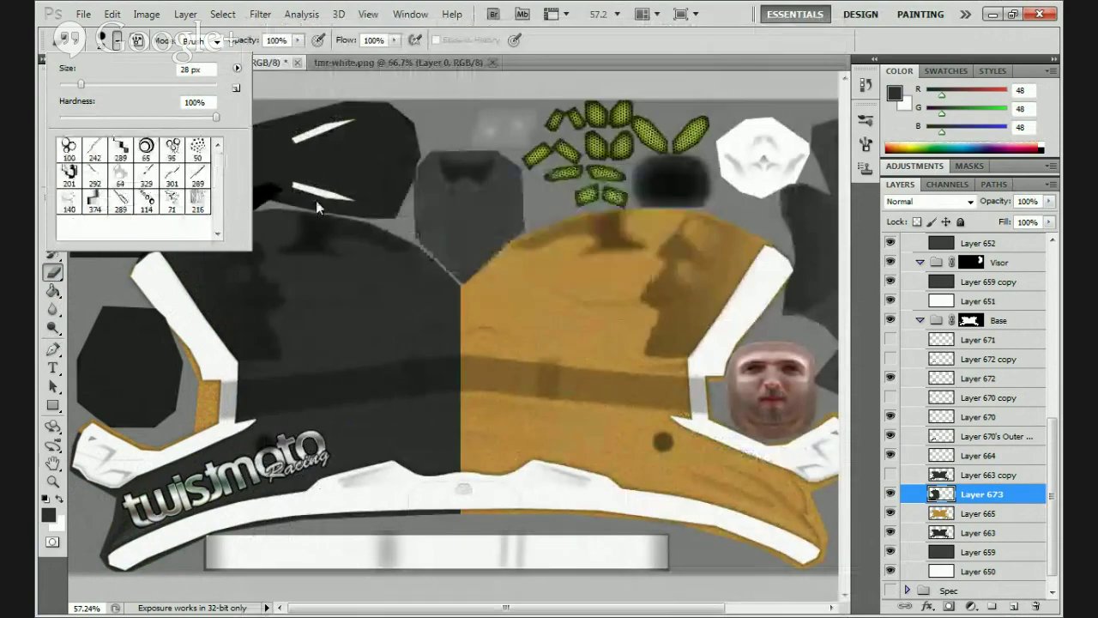
{"action": "left_click", "coordinate": [236, 69]}
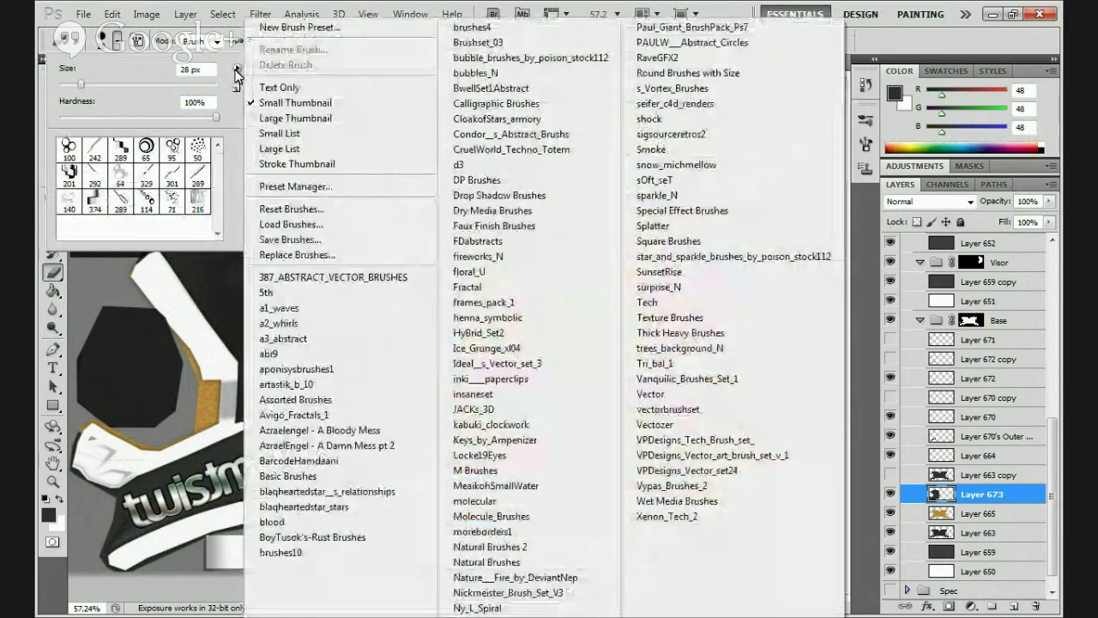
{"action": "left_click", "coordinate": [686, 37]}
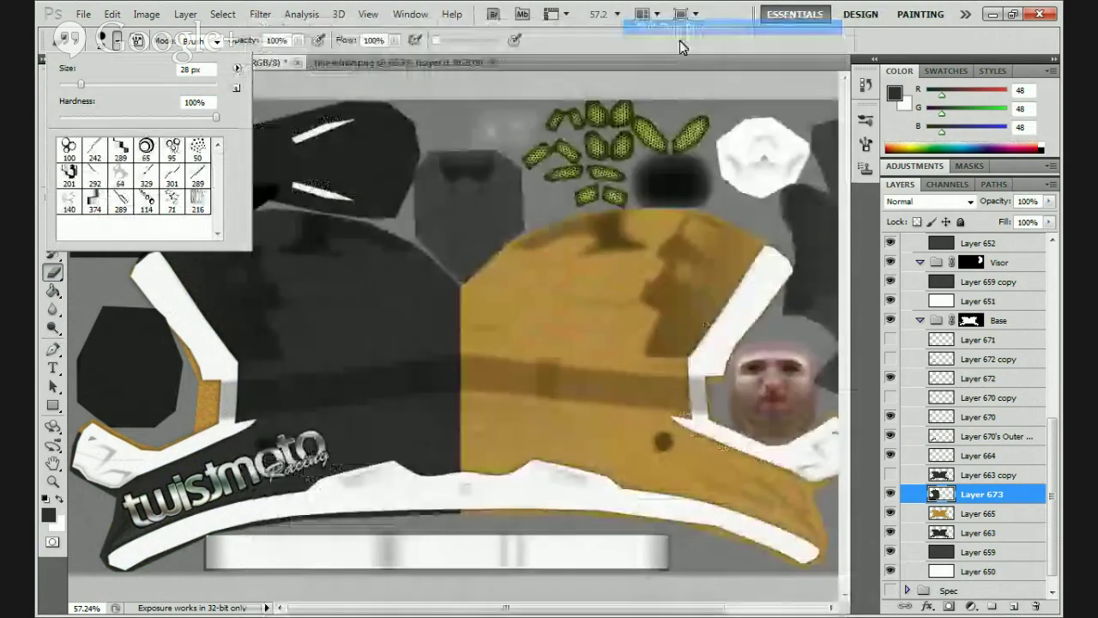
{"action": "left_click", "coordinate": [449, 247]}
Choose the 600 px grunge brush and erase dark paint from the helmet's middle
{"action": "left_click", "coordinate": [112, 184]}
{"action": "scroll", "coordinate": [115, 196], "scroll_direction": "down", "scroll_amount": 4}
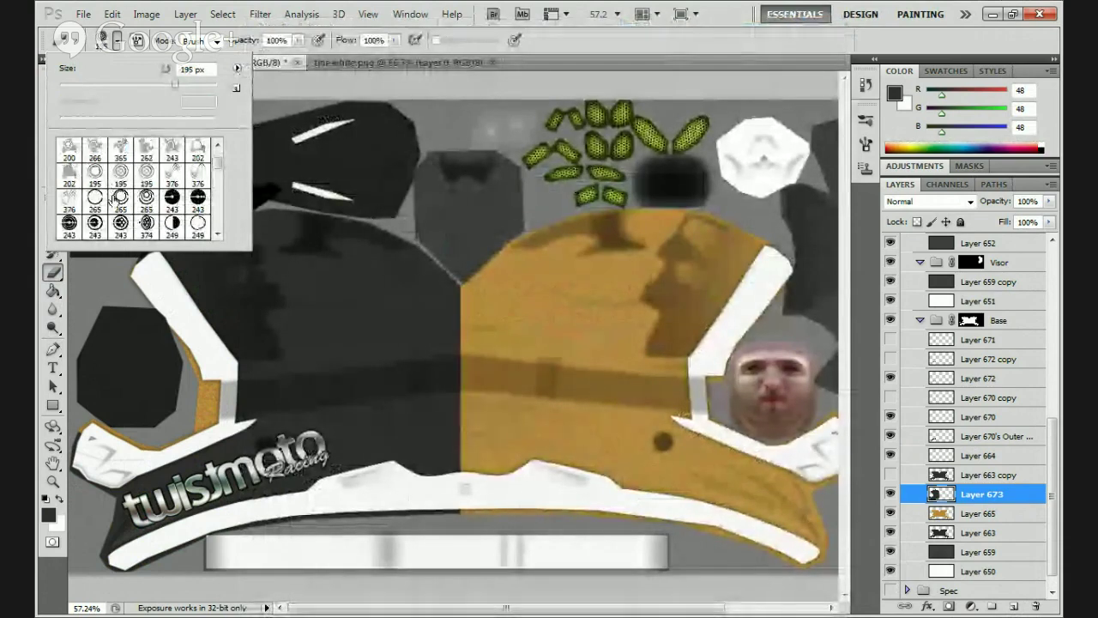
{"action": "scroll", "coordinate": [120, 201], "scroll_direction": "down", "scroll_amount": 3}
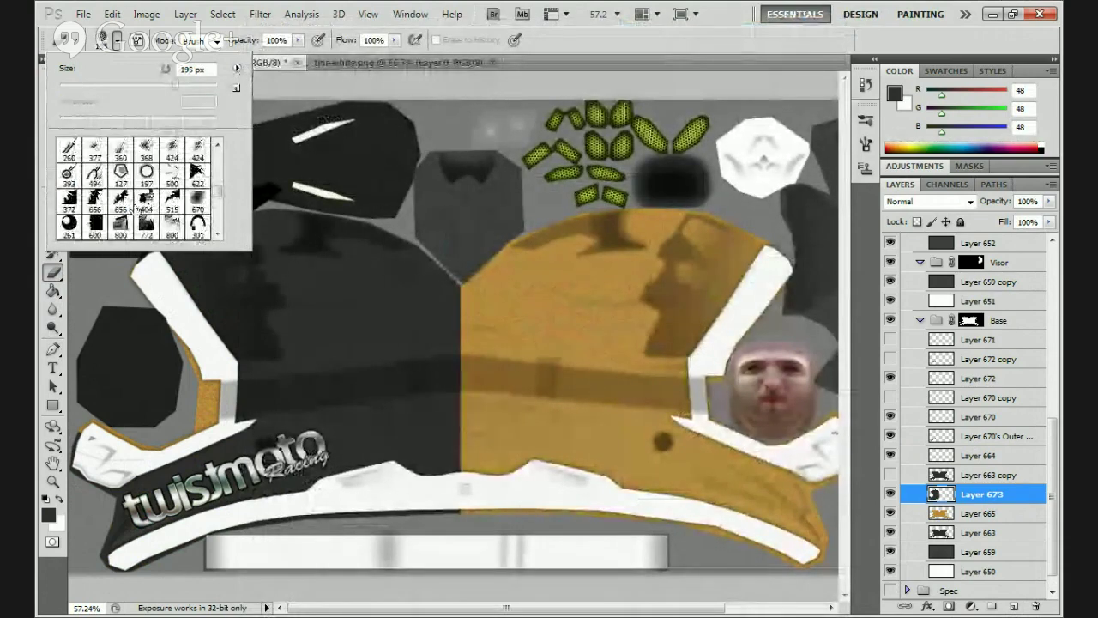
{"action": "scroll", "coordinate": [142, 213], "scroll_direction": "down", "scroll_amount": 8}
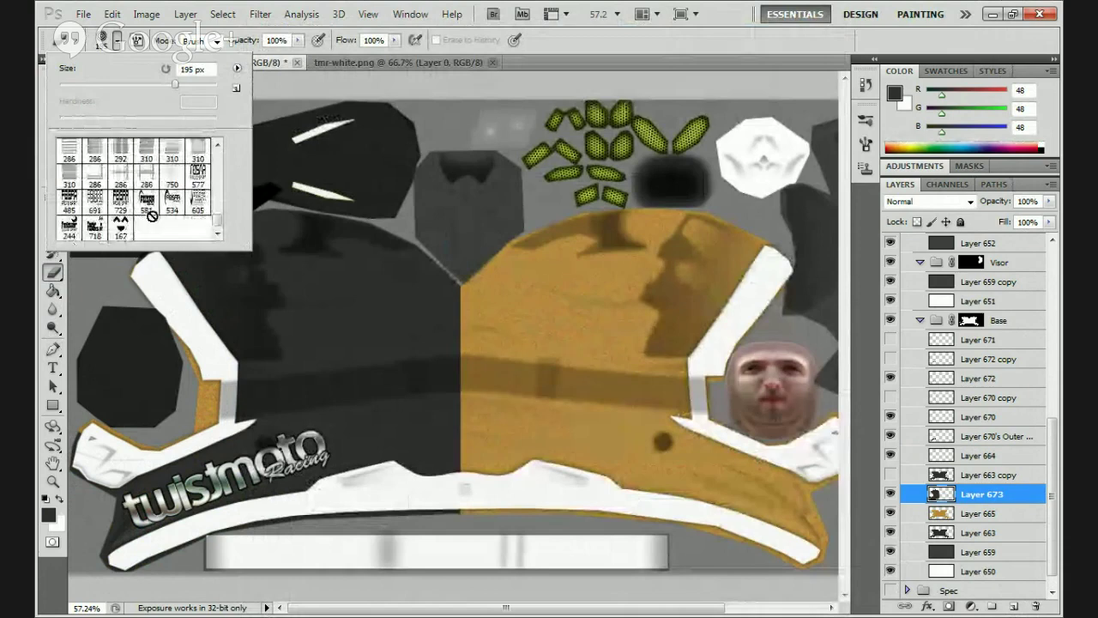
{"action": "scroll", "coordinate": [138, 229], "scroll_direction": "up", "scroll_amount": 6}
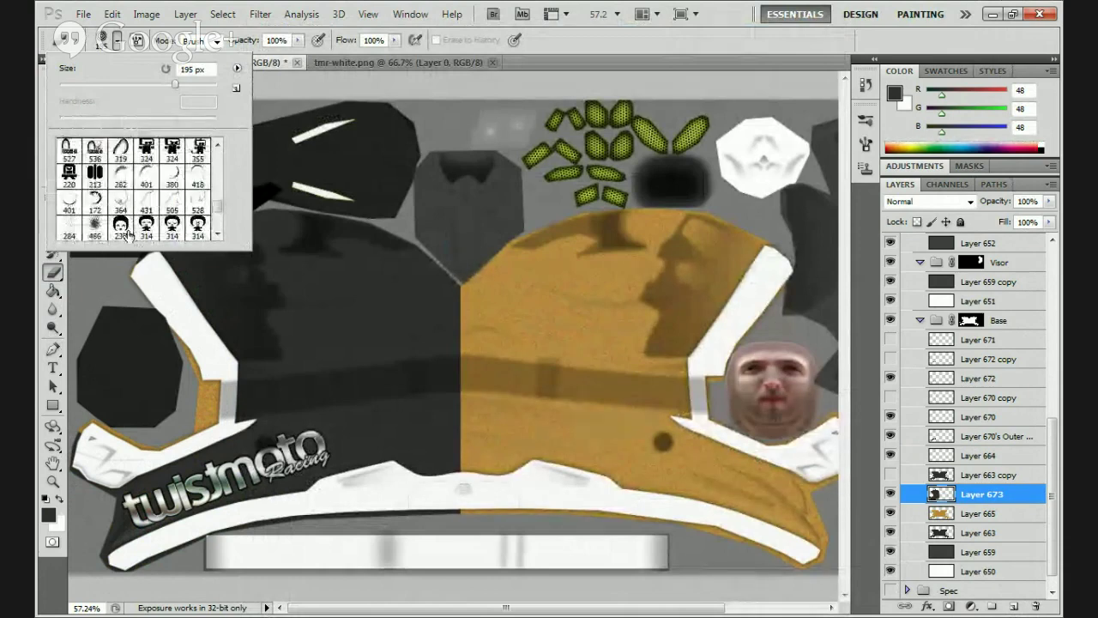
{"action": "scroll", "coordinate": [127, 236], "scroll_direction": "up", "scroll_amount": 5}
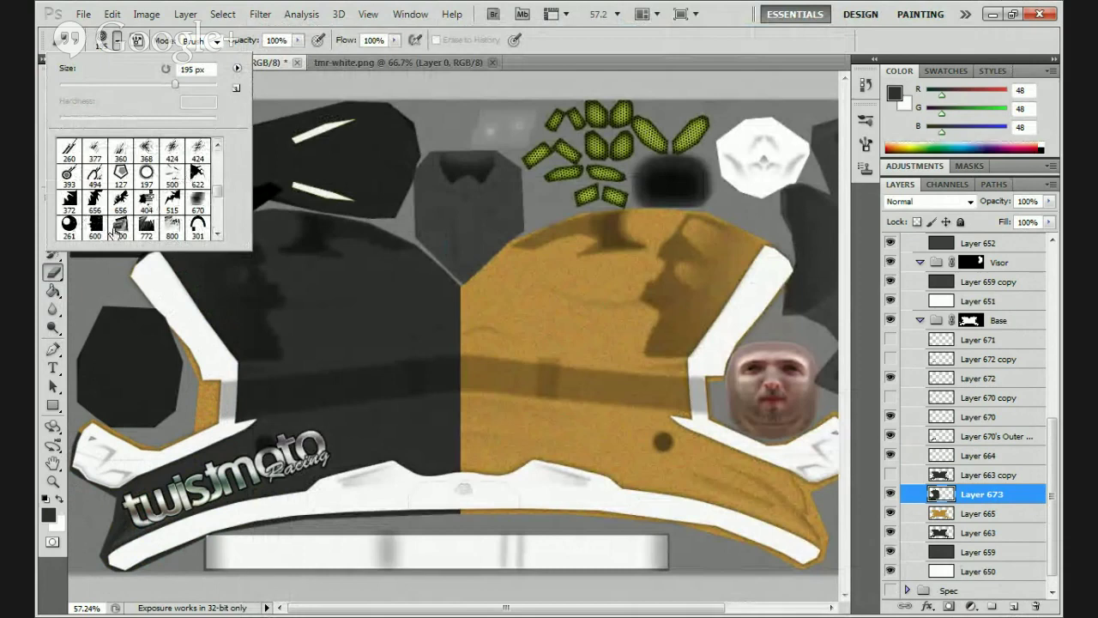
{"action": "left_click", "coordinate": [97, 232]}
{"action": "key", "text": "Return"}
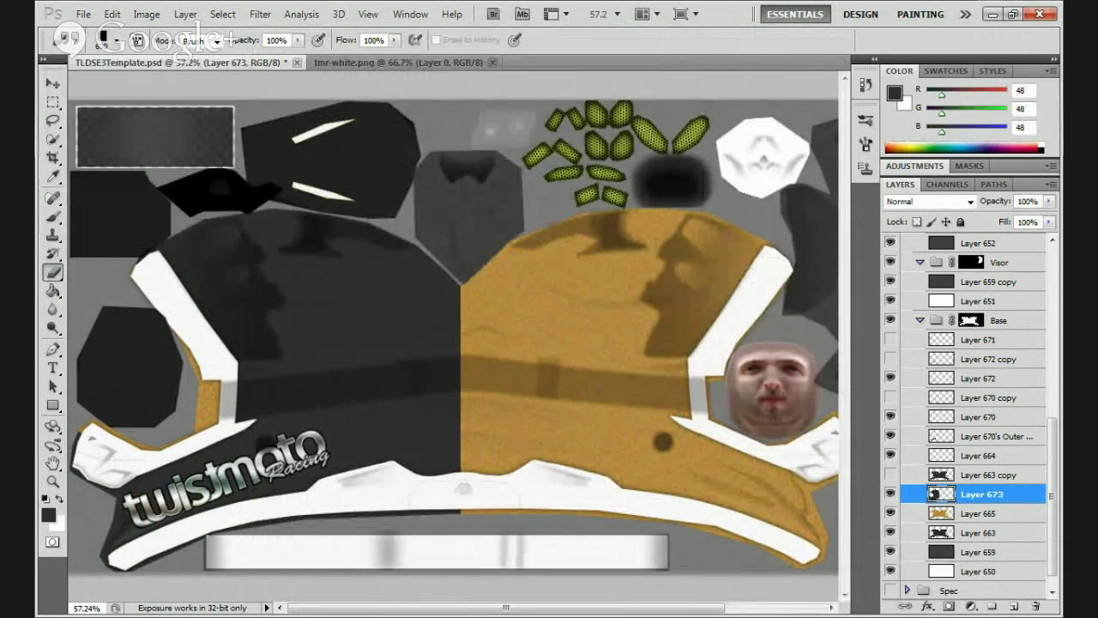
{"action": "left_click", "coordinate": [567, 365]}
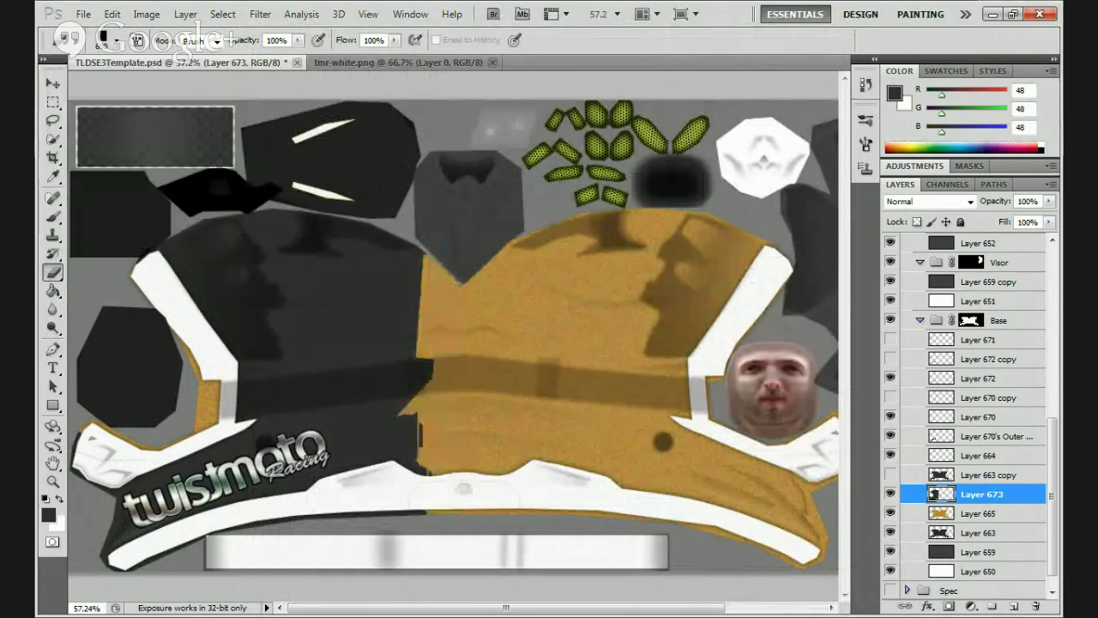
Erase grunge stamps from the dark layer, rotating the tip to 36°, 85°, 54° and 143°
{"action": "left_click", "coordinate": [138, 41]}
{"action": "left_click_drag", "start_coordinate": [839, 283], "coordinate": [840, 259]}
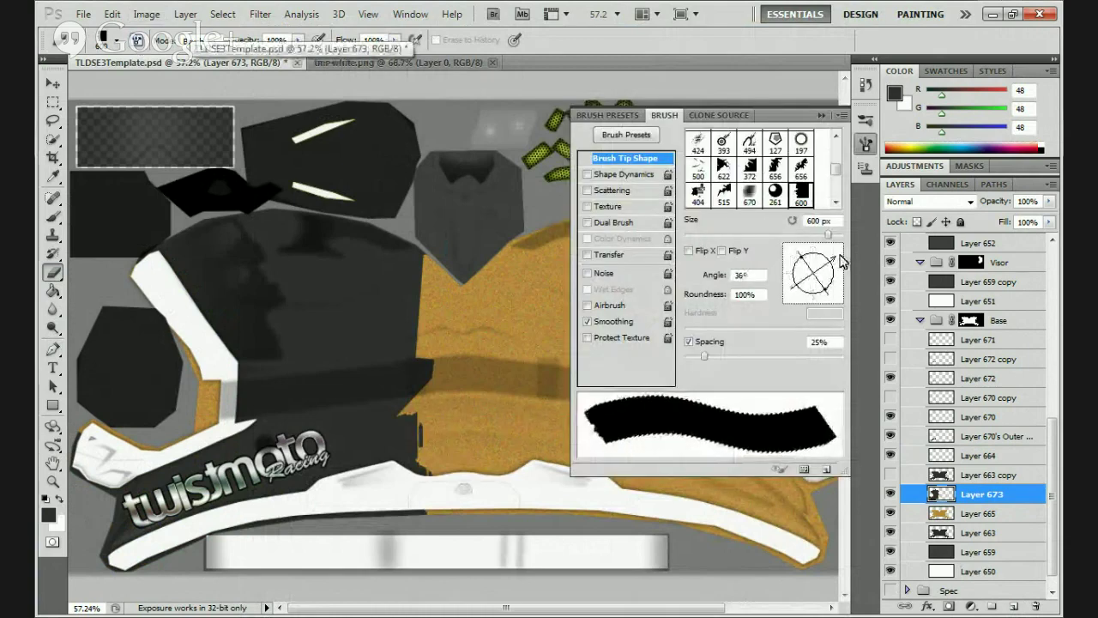
{"action": "left_click", "coordinate": [463, 176]}
{"action": "key", "text": "["}
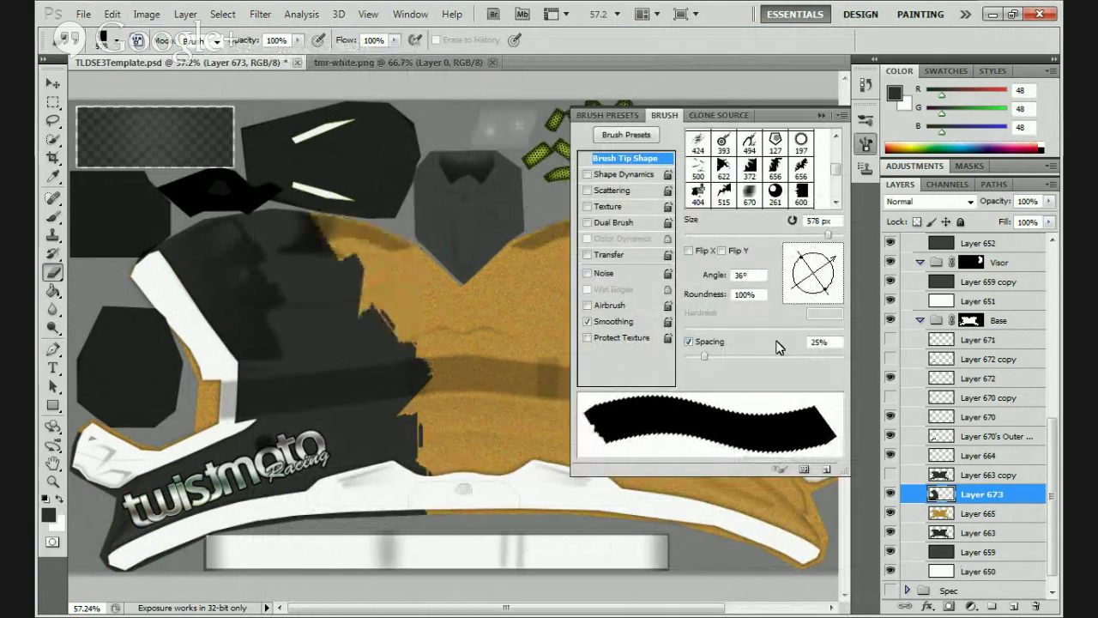
{"action": "mouse_move", "coordinate": [832, 290]}
{"action": "left_mouse_down"}
{"action": "mouse_move", "coordinate": [818, 246]}
{"action": "mouse_move", "coordinate": [805, 251]}
{"action": "left_mouse_up"}
{"action": "left_click", "coordinate": [262, 138]}
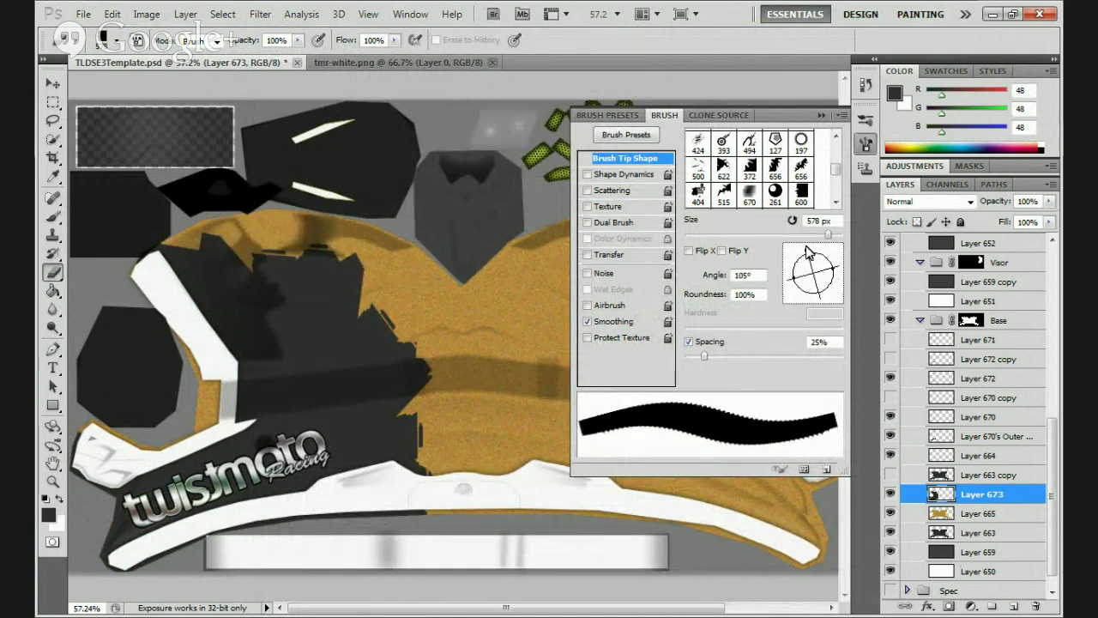
{"action": "left_click", "coordinate": [215, 176]}
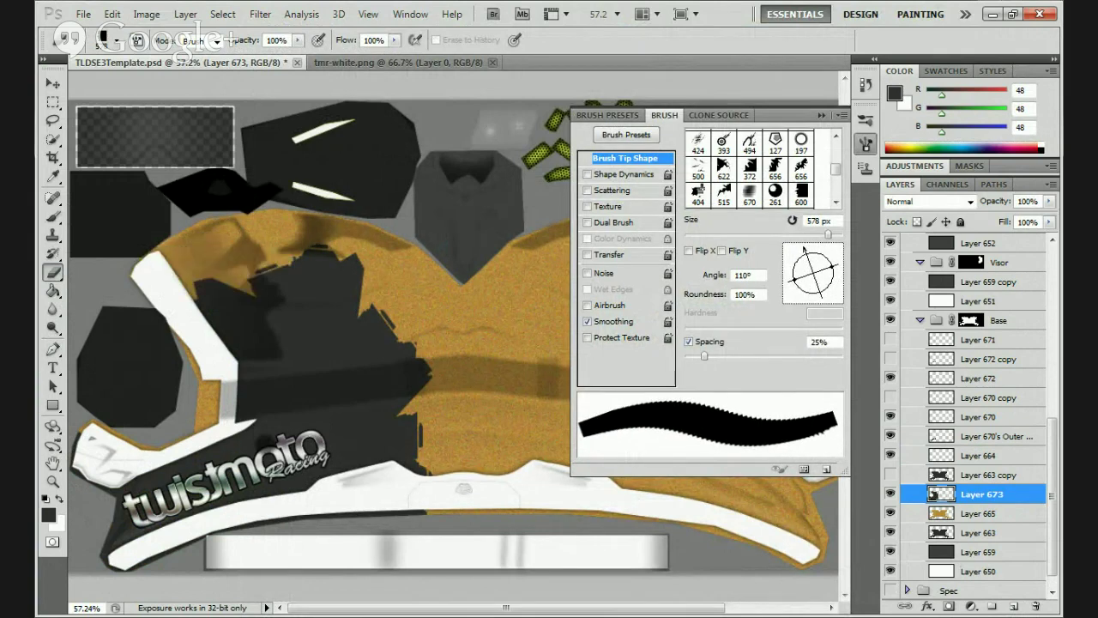
{"action": "left_click_drag", "start_coordinate": [803, 268], "coordinate": [835, 253]}
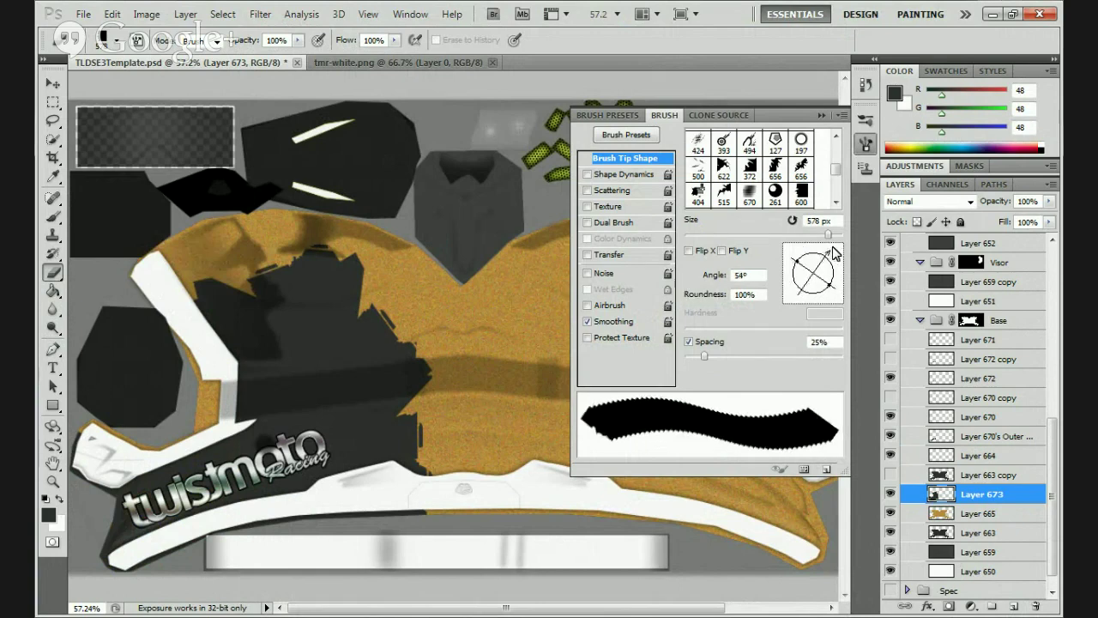
{"action": "left_click", "coordinate": [360, 266]}
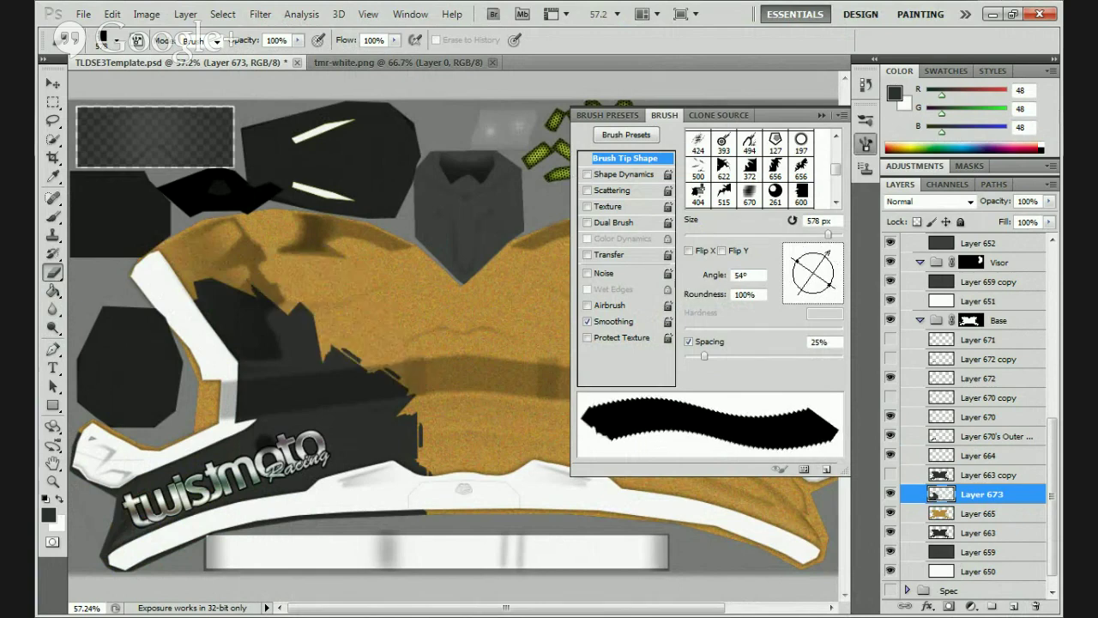
{"action": "left_click_drag", "start_coordinate": [840, 261], "coordinate": [780, 246]}
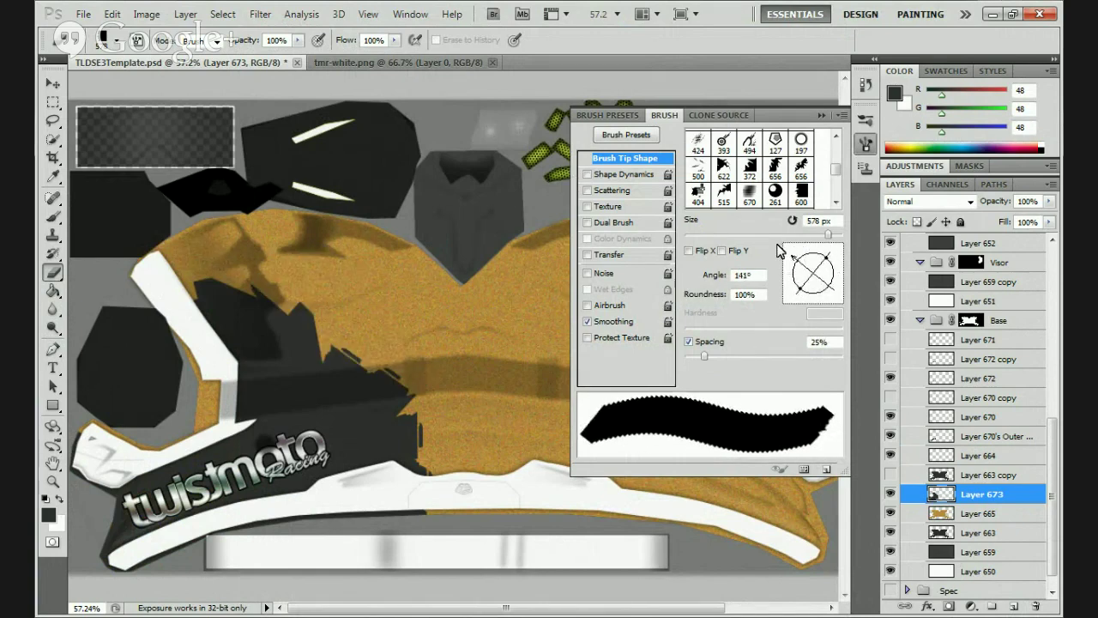
{"action": "left_click", "coordinate": [111, 484]}
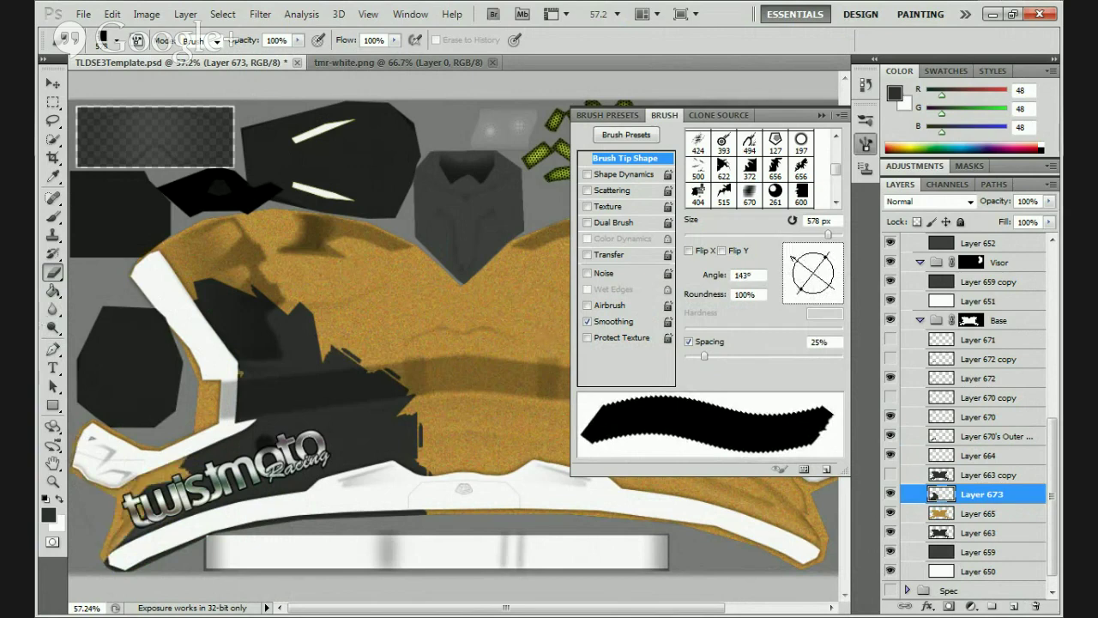
Try the 656 px grunge tip, including at -90°, erasing around the logo and middle-left with undos
{"action": "left_click", "coordinate": [777, 169]}
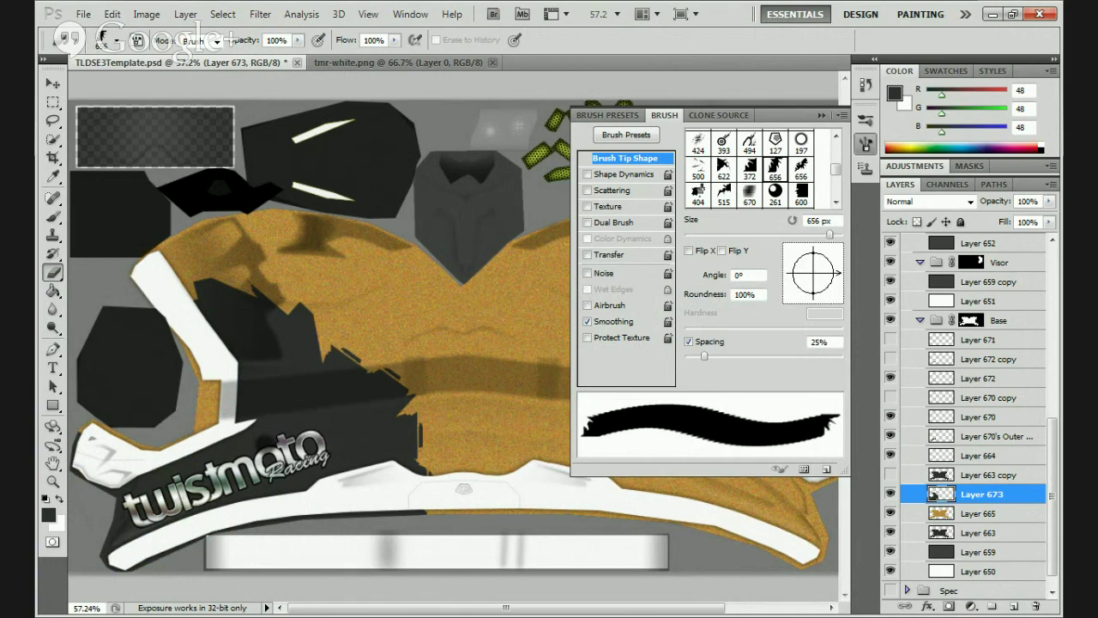
{"action": "left_click", "coordinate": [274, 506]}
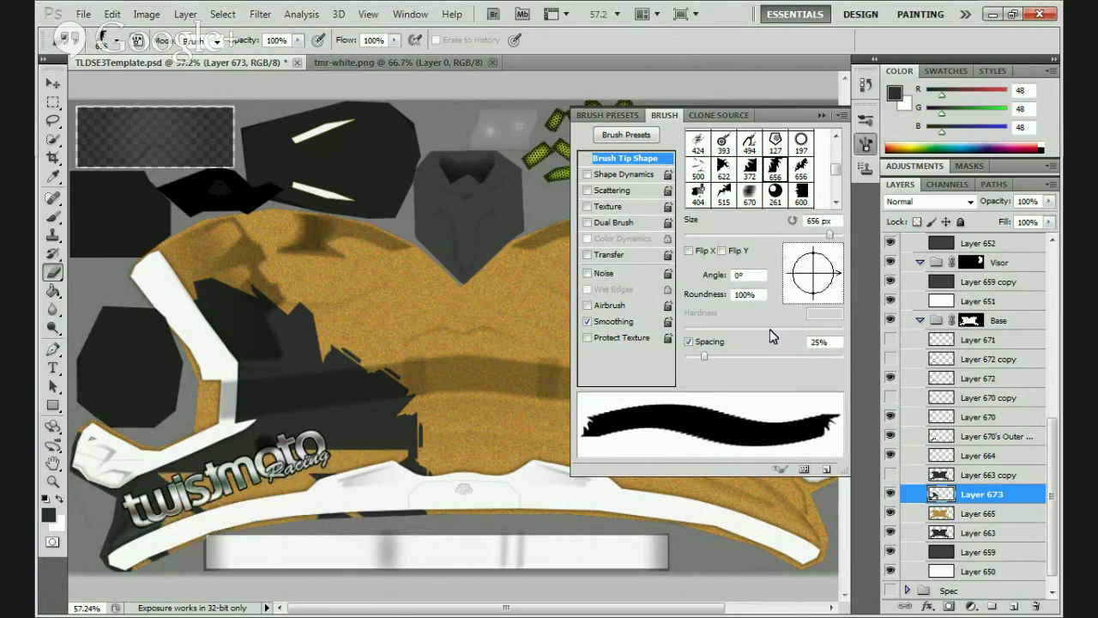
{"action": "key", "text": "ctrl+z"}
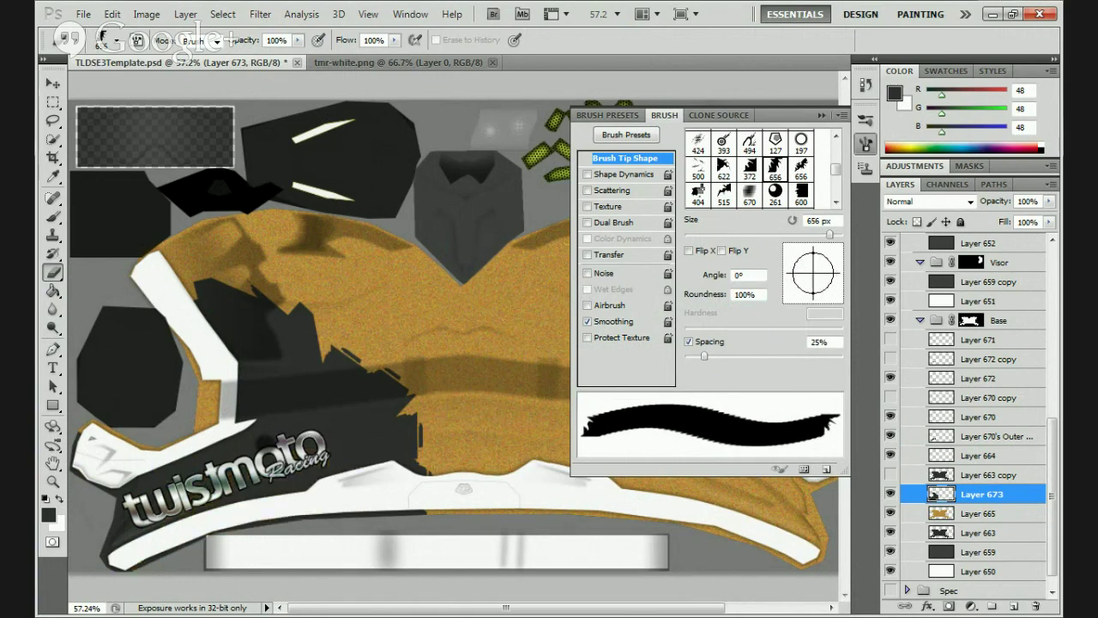
{"action": "left_click", "coordinate": [317, 369]}
{"action": "key", "text": "ctrl+z"}
{"action": "mouse_move", "coordinate": [818, 256]}
{"action": "left_mouse_down"}
{"action": "mouse_move", "coordinate": [832, 268]}
{"action": "mouse_move", "coordinate": [813, 300]}
{"action": "left_mouse_up"}
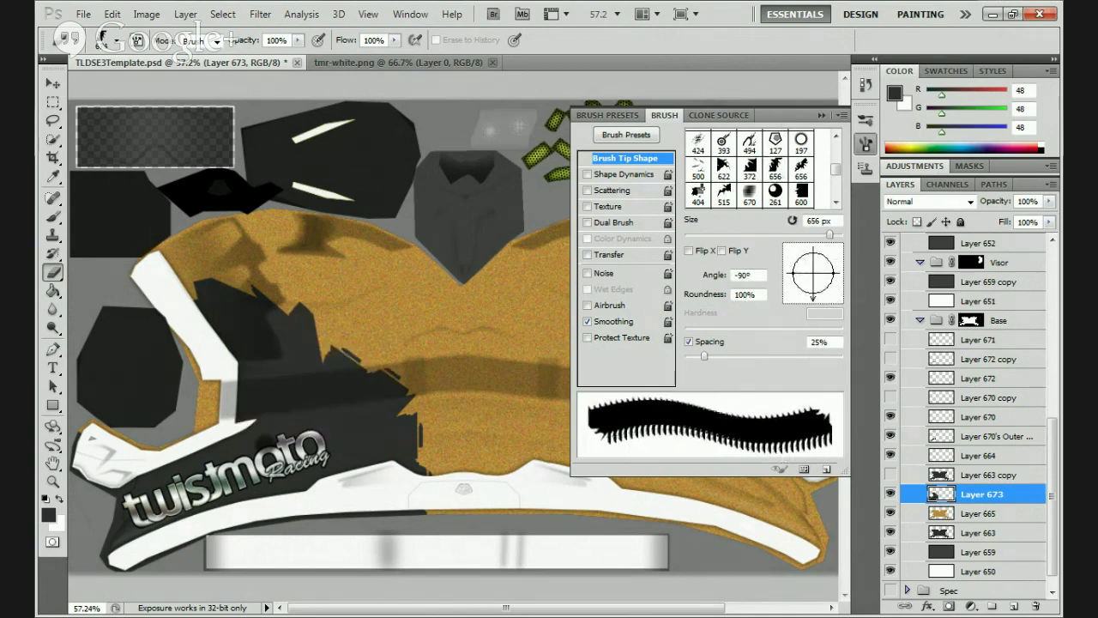
{"action": "left_click", "coordinate": [311, 373]}
{"action": "key", "text": "ctrl+z"}
{"action": "left_click", "coordinate": [462, 319]}
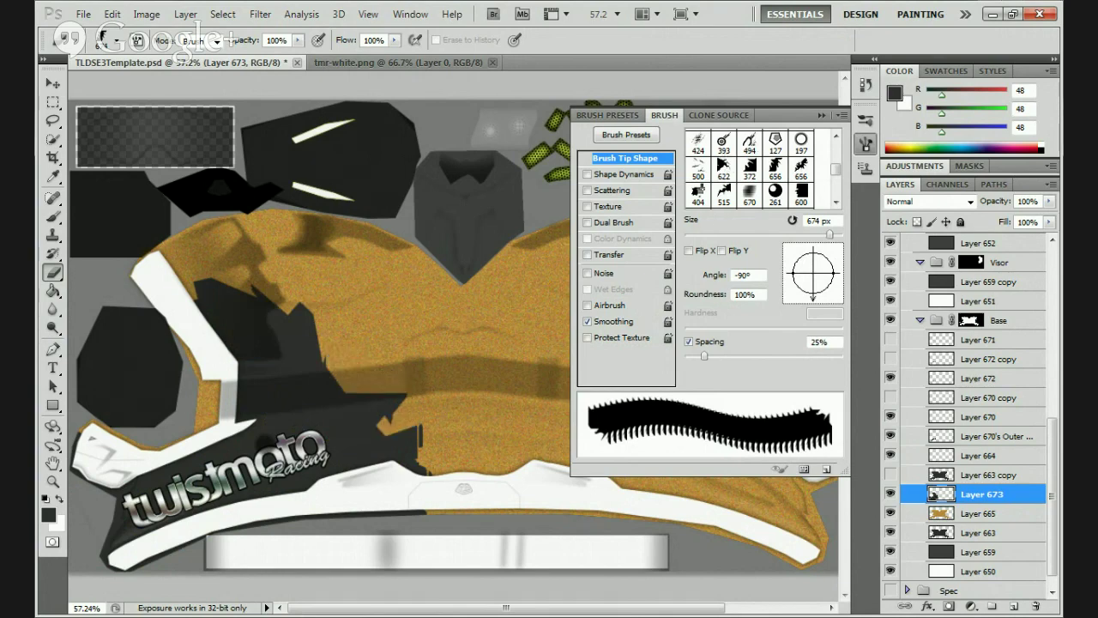
{"action": "left_click", "coordinate": [360, 326]}
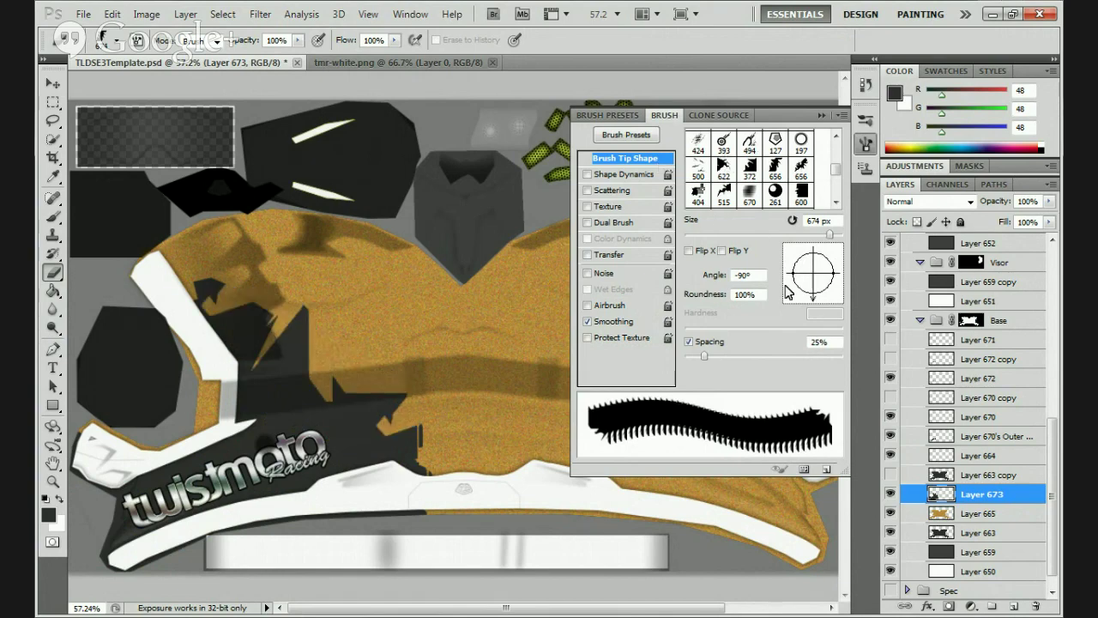
{"action": "key", "text": "ctrl+z"}
With the 656 tip at 0°, dab bristly erases near the patch bottom, toggling undo/redo to compare
{"action": "left_click", "coordinate": [803, 168]}
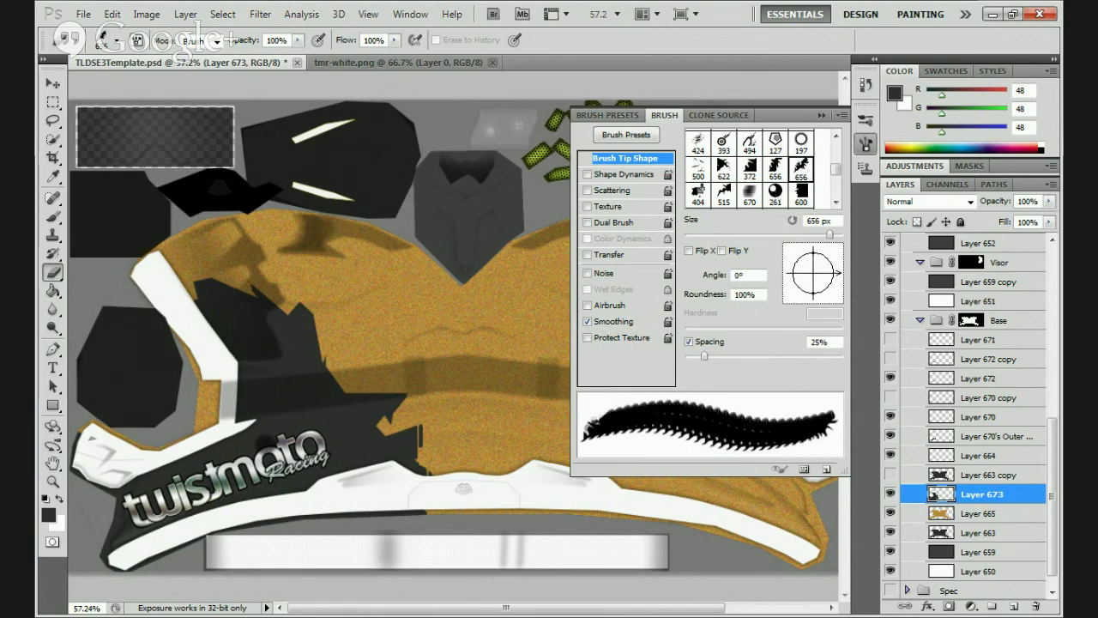
{"action": "left_click", "coordinate": [357, 432]}
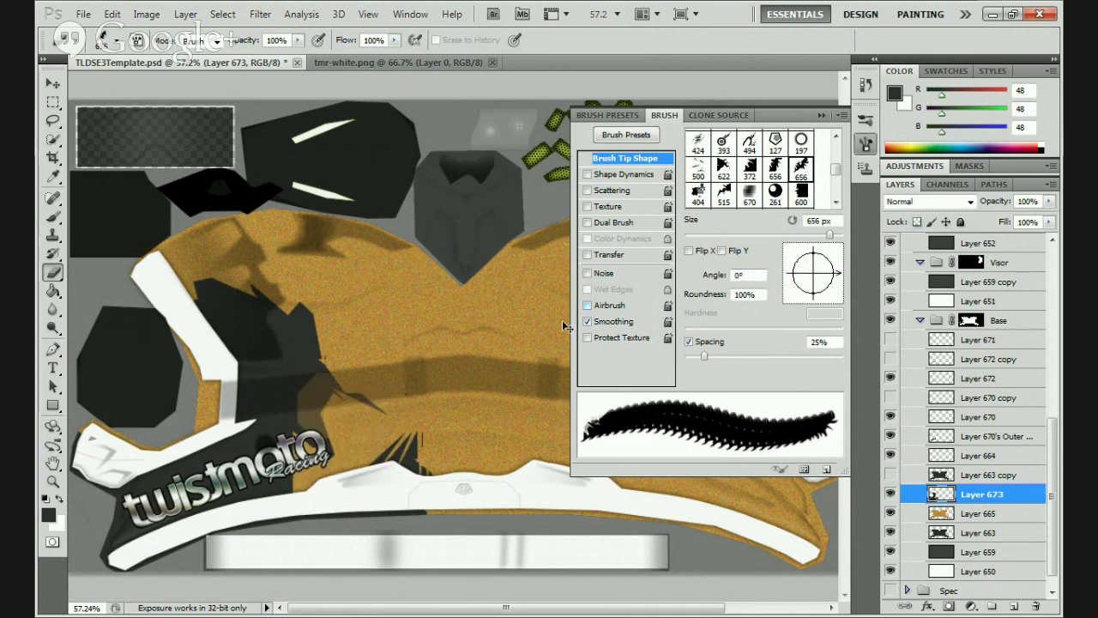
{"action": "key", "text": "ctrl+z"}
{"action": "left_click", "coordinate": [386, 446]}
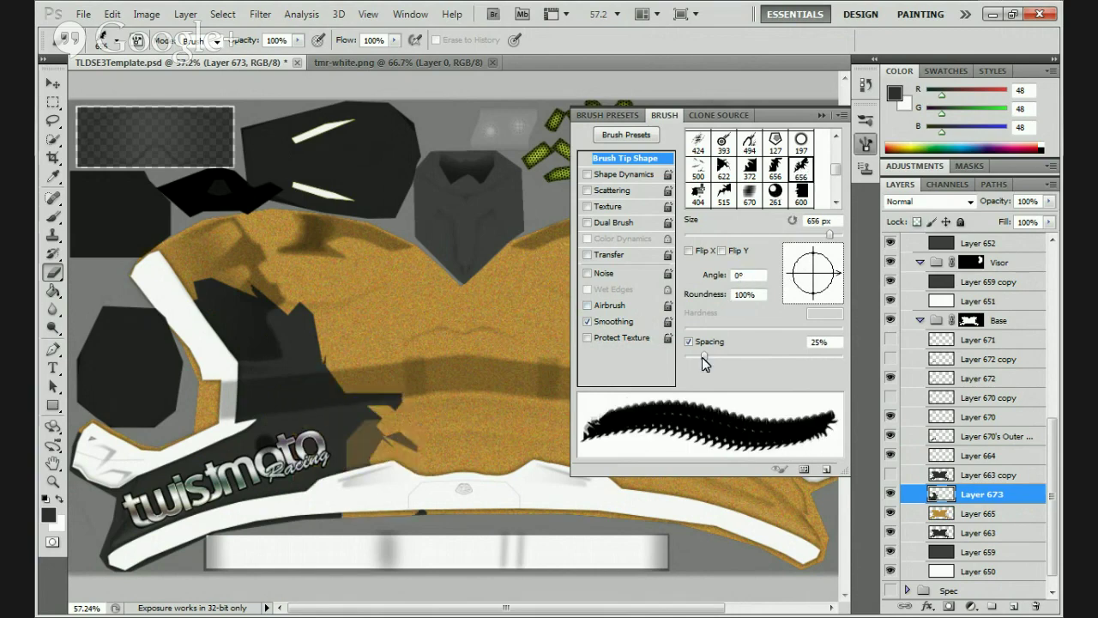
{"action": "key", "text": "ctrl+z"}
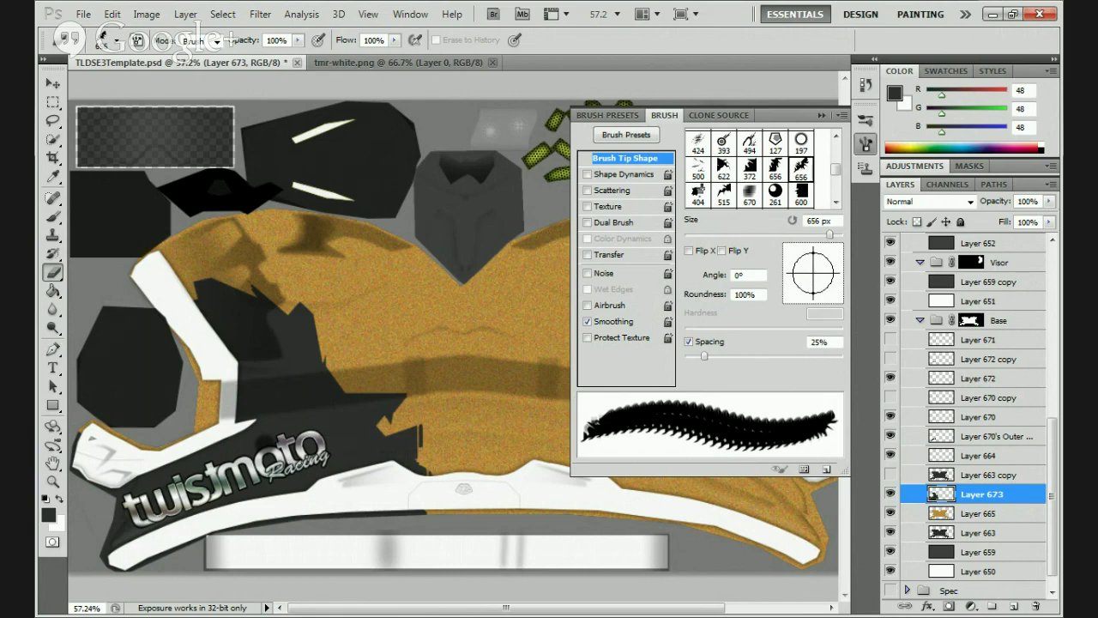
{"action": "key", "text": "ctrl+z"}
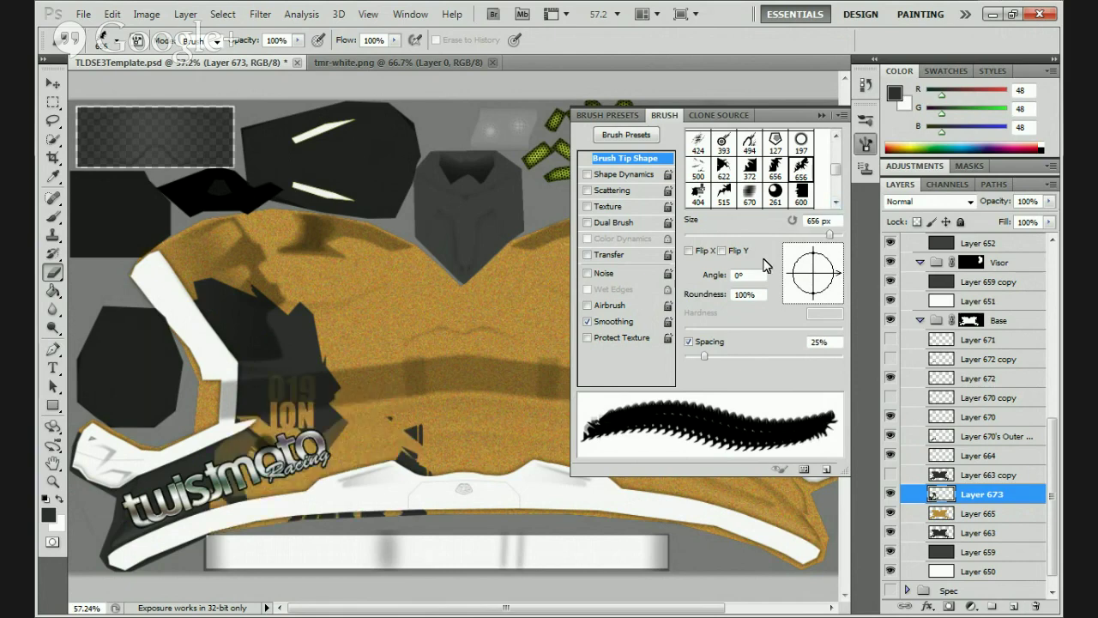
{"action": "key", "text": "ctrl+z"}
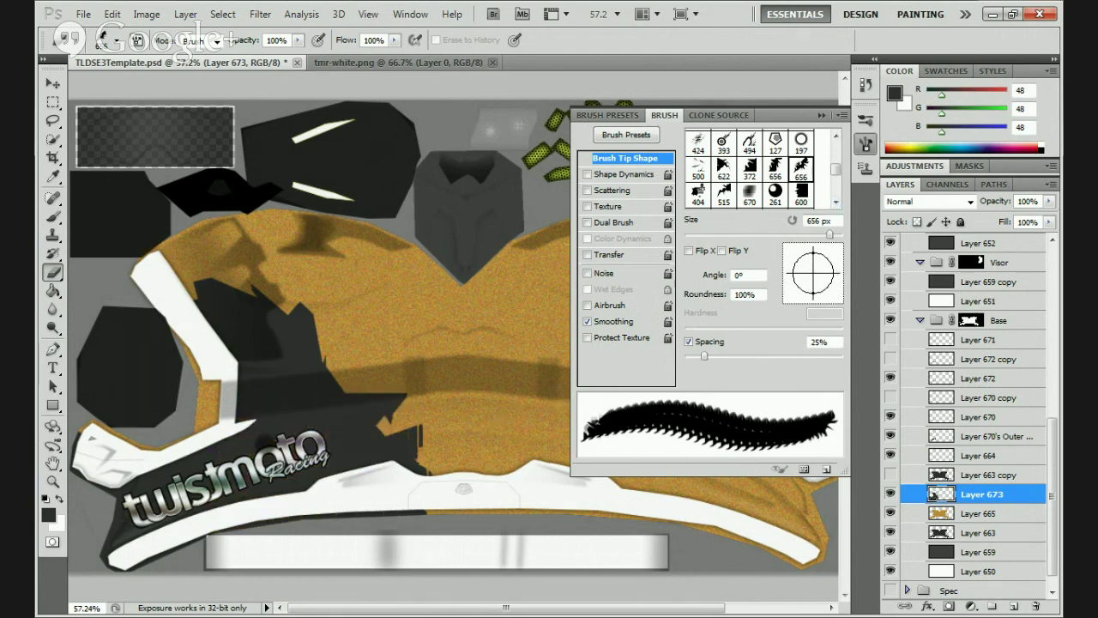
{"action": "key", "text": "ctrl+z"}
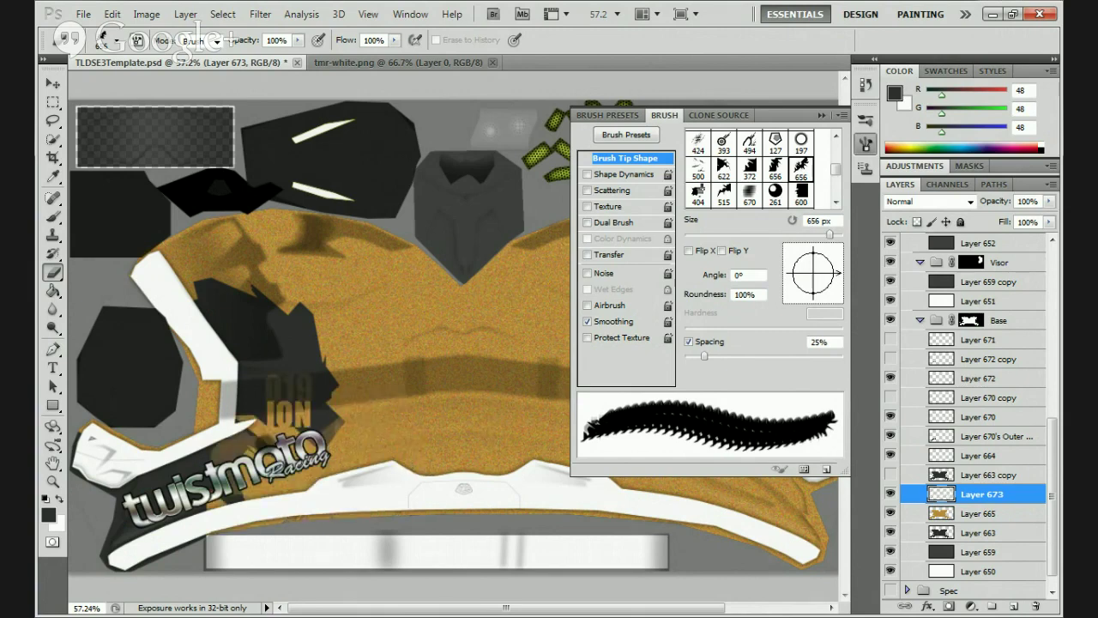
{"action": "key", "text": "ctrl+z"}
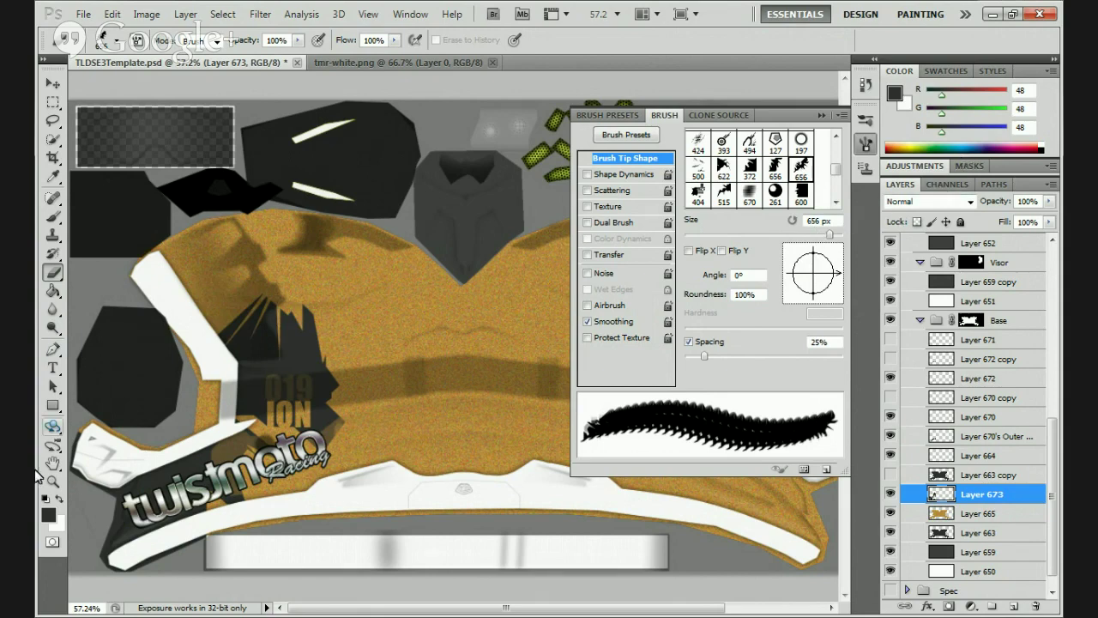
{"action": "key", "text": "ctrl+z"}
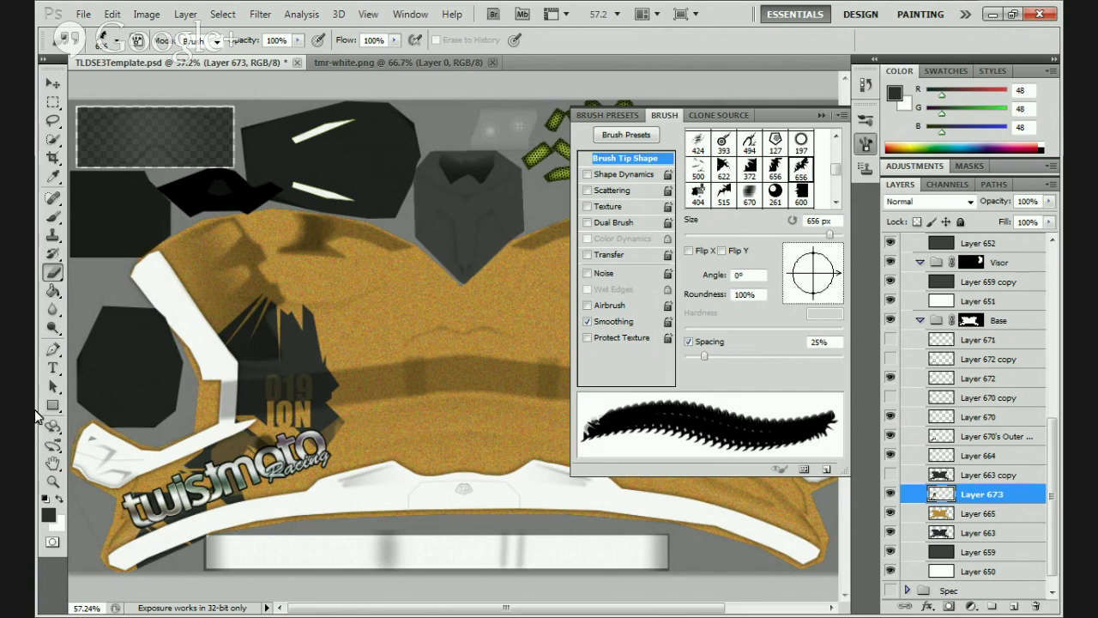
{"action": "left_click", "coordinate": [237, 367]}
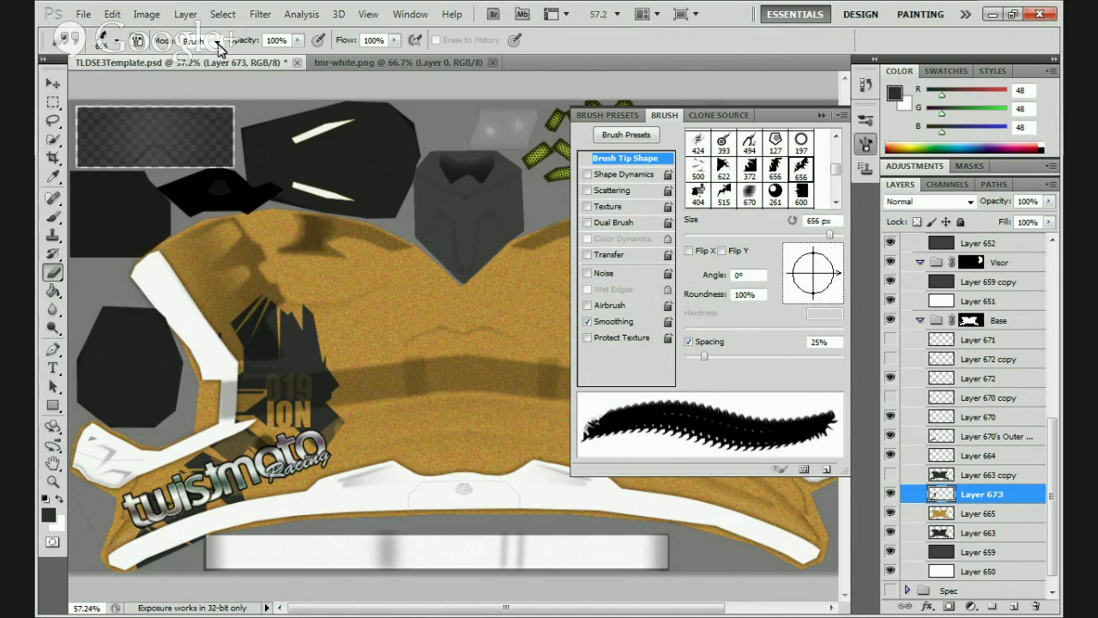
Move the dark shape up, step back through history, then delete Layer 673
{"action": "left_click", "coordinate": [53, 84]}
{"action": "left_click_drag", "start_coordinate": [276, 329], "coordinate": [262, 285]}
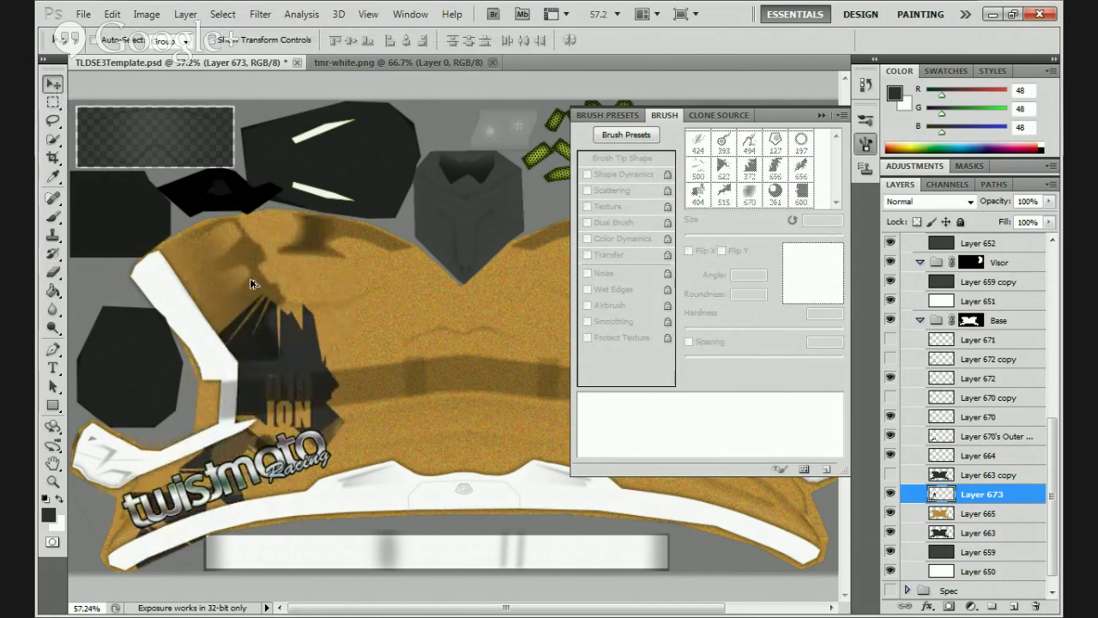
{"action": "key", "text": "ctrl+alt+z"}
{"action": "key", "text": "ctrl+alt+z"}
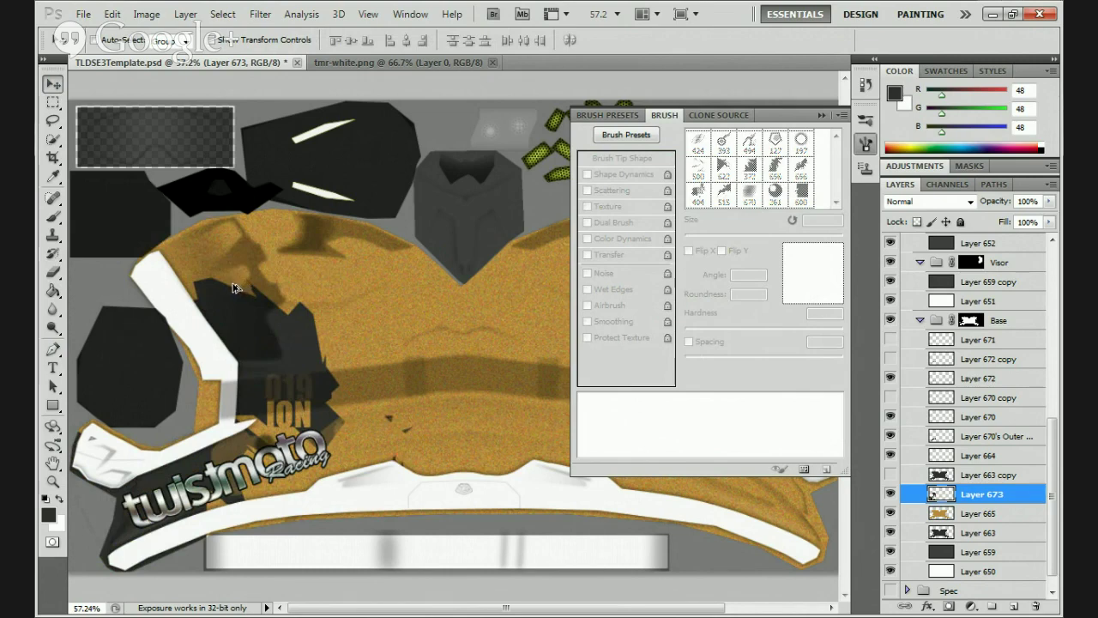
{"action": "key", "text": "Delete"}
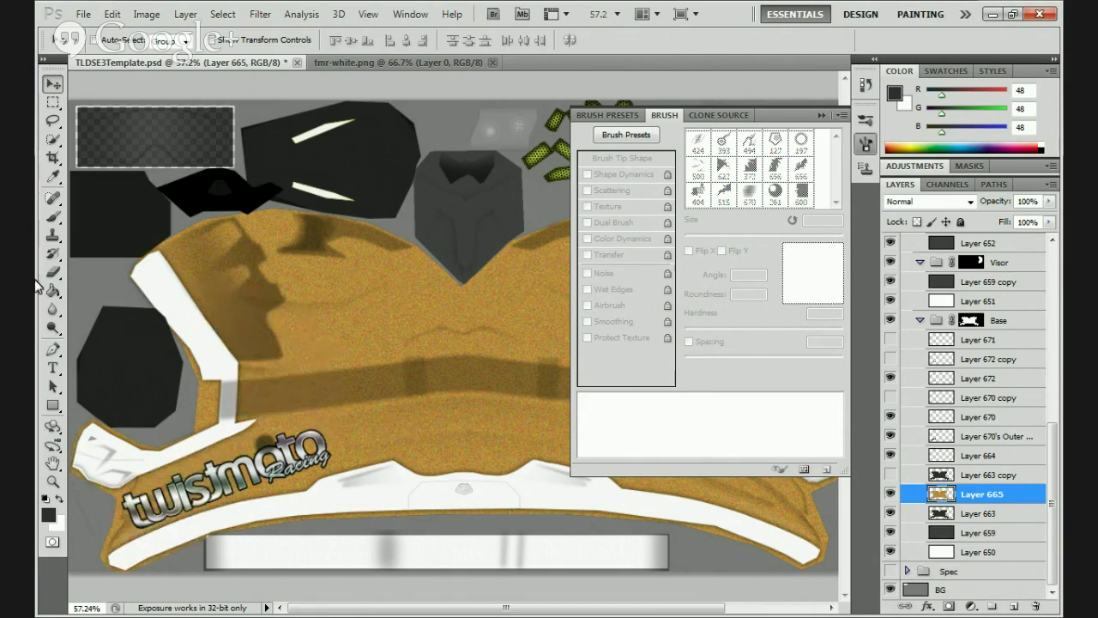
Leave the brush presets unchanged and switch to the path tool for the traced logo path
{"action": "left_click", "coordinate": [53, 217]}
{"action": "left_click", "coordinate": [107, 44]}
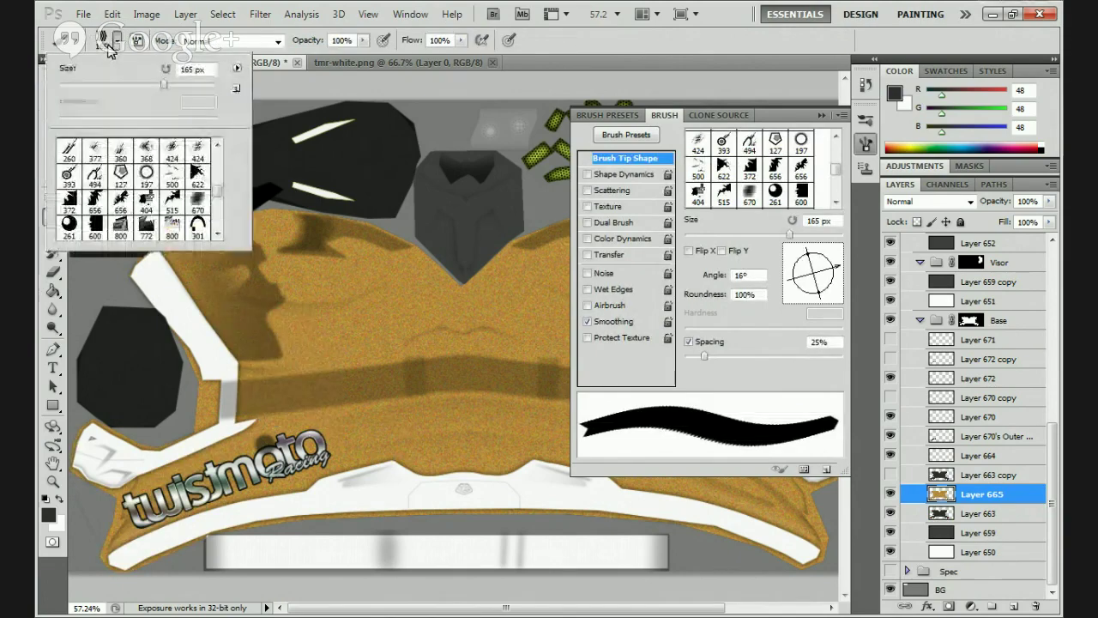
{"action": "left_click", "coordinate": [108, 46]}
{"action": "left_click", "coordinate": [52, 349]}
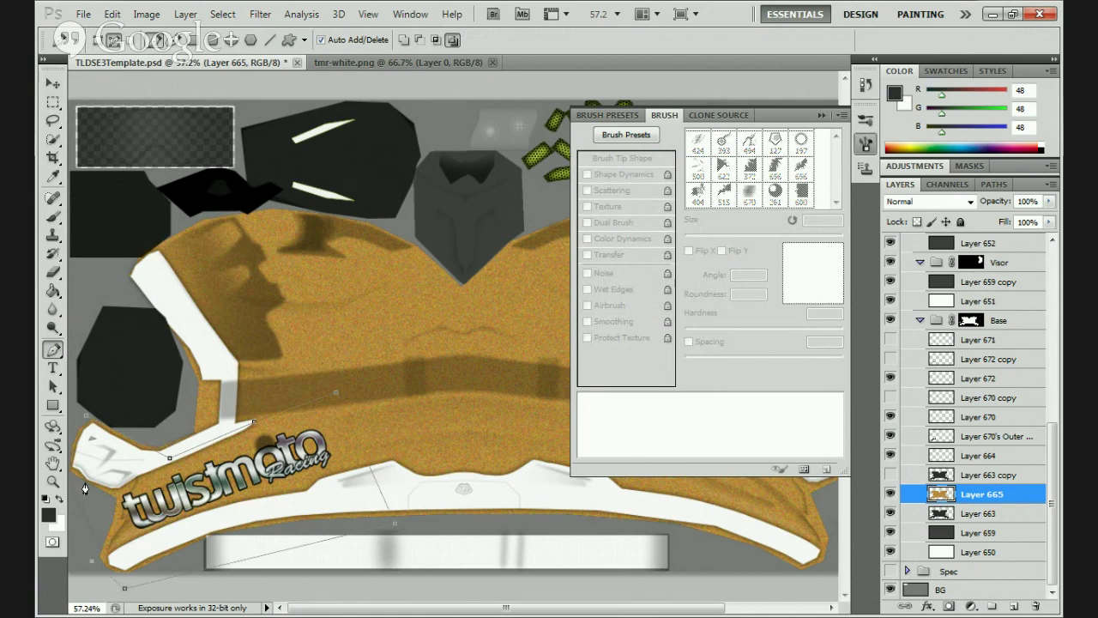
Turn the logo path into a selection and fill it dark grey on a new layer
{"action": "right_click", "coordinate": [118, 492]}
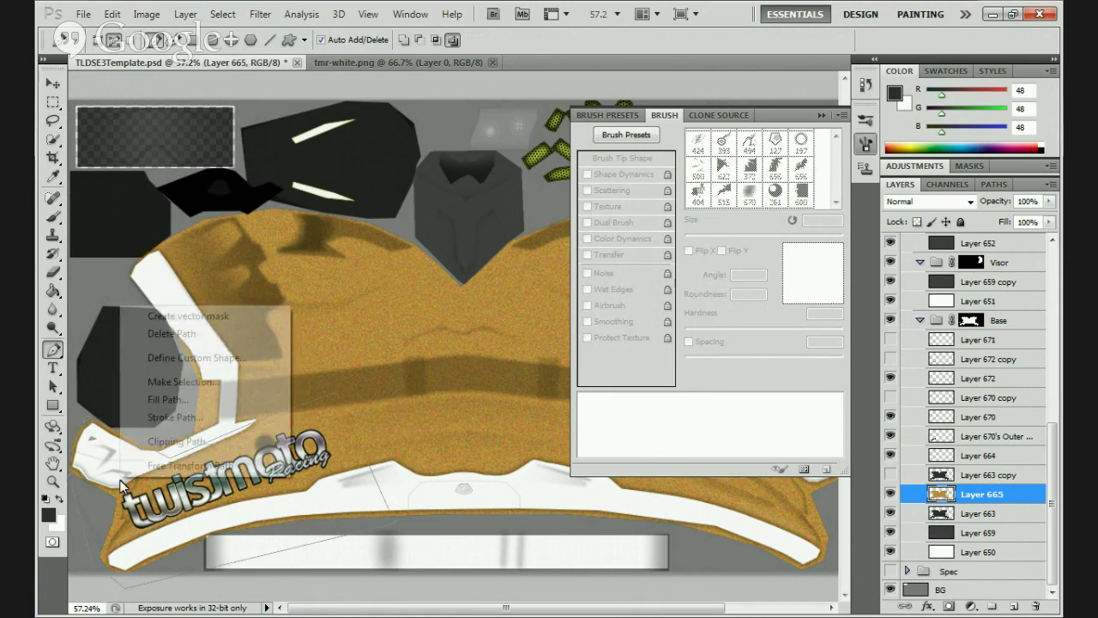
{"action": "left_click", "coordinate": [199, 382]}
{"action": "left_click", "coordinate": [628, 175]}
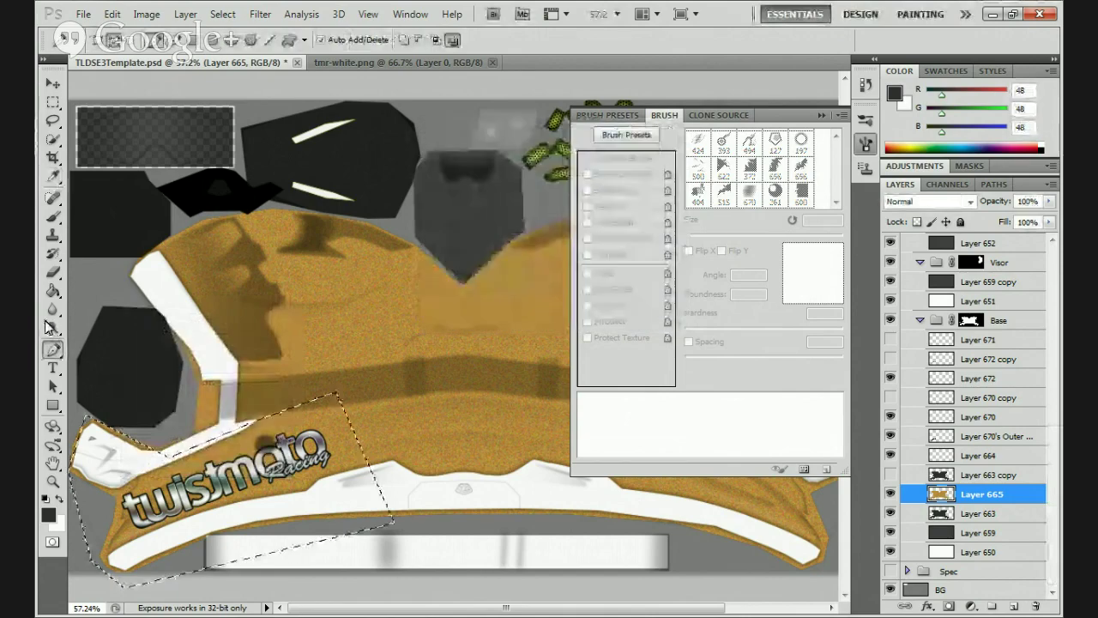
{"action": "left_click", "coordinate": [52, 290]}
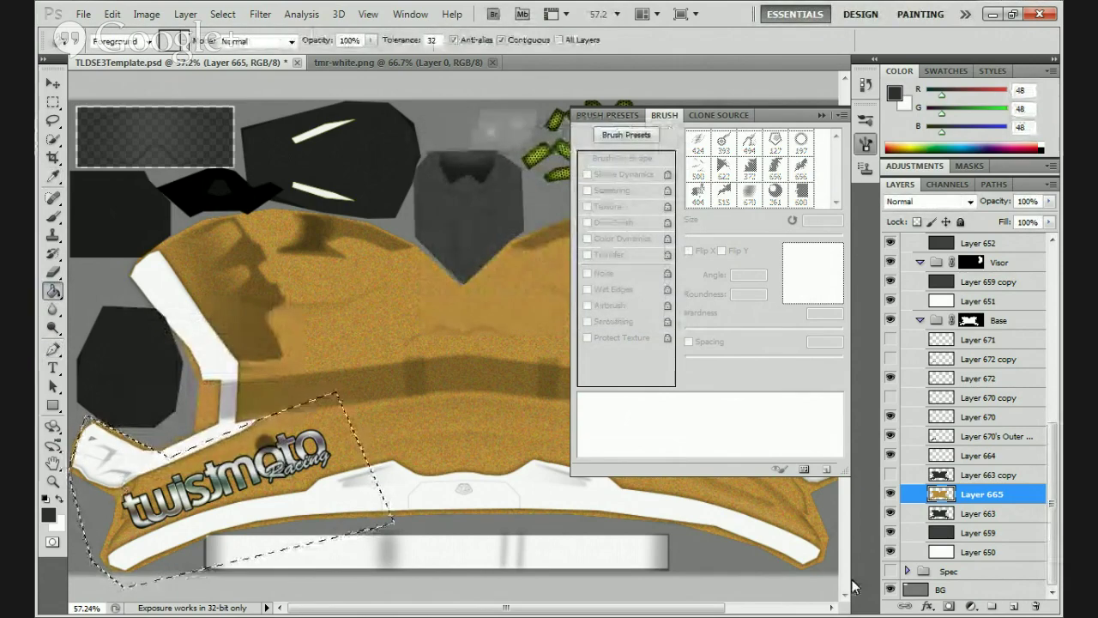
{"action": "key", "text": "ctrl+shift+alt+n"}
{"action": "left_click", "coordinate": [307, 482]}
{"action": "key", "text": "ctrl+d"}
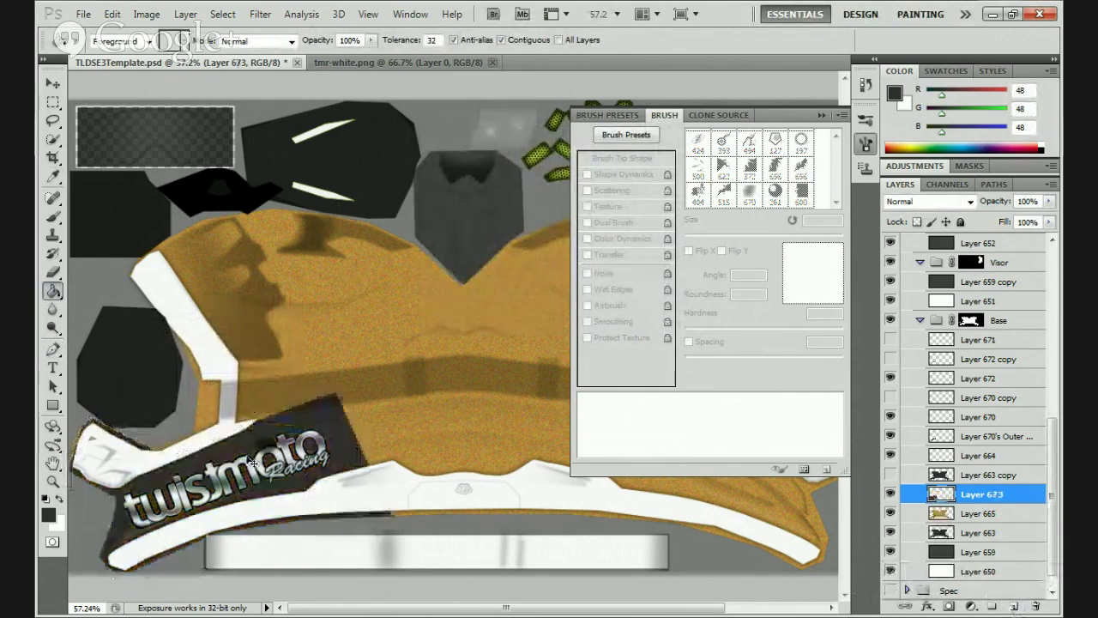
For the Eraser, load the VPDesigns_Tech_Brush_set_ and VPDesigns_Vector_set24 brushes, then cancel Xenon_Tech_2
{"action": "left_click", "coordinate": [52, 273]}
{"action": "left_click", "coordinate": [115, 41]}
{"action": "left_click", "coordinate": [237, 67]}
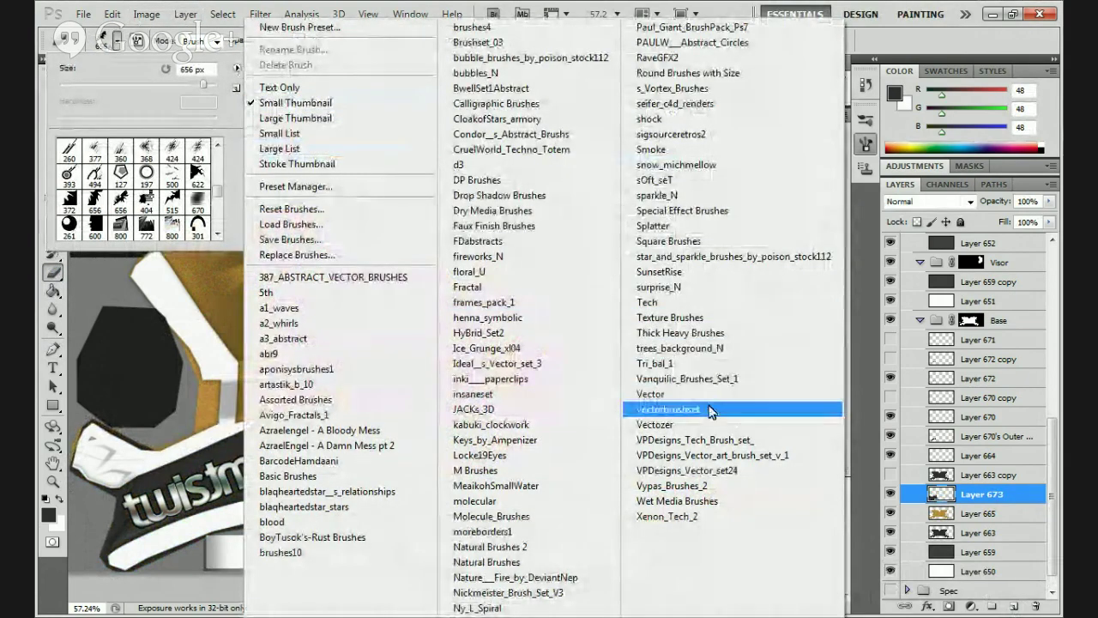
{"action": "left_click", "coordinate": [699, 439]}
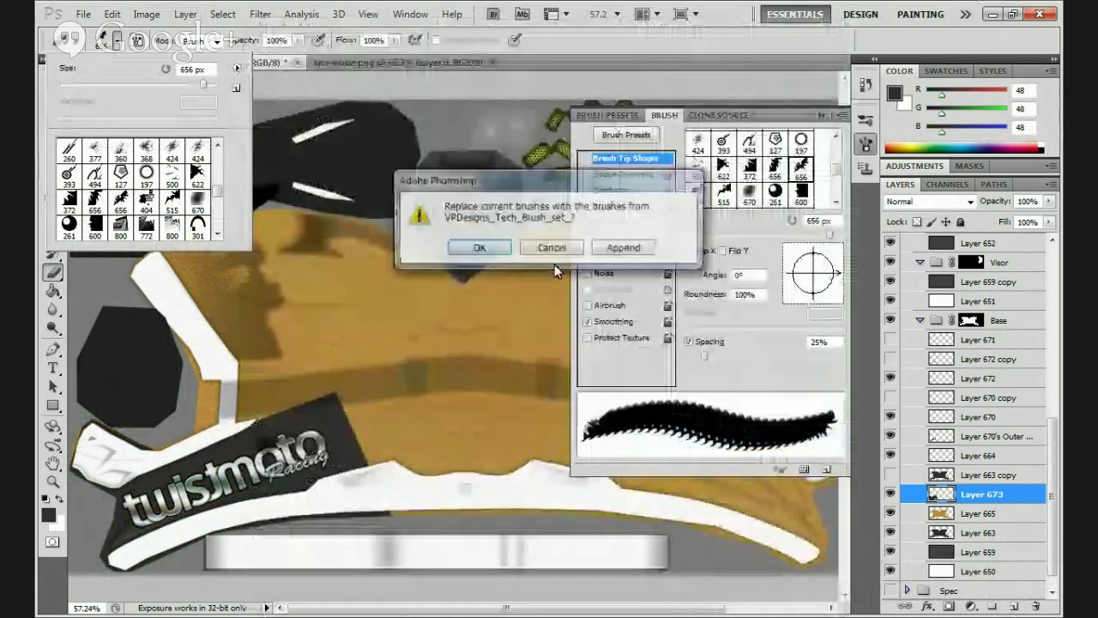
{"action": "left_click", "coordinate": [480, 247]}
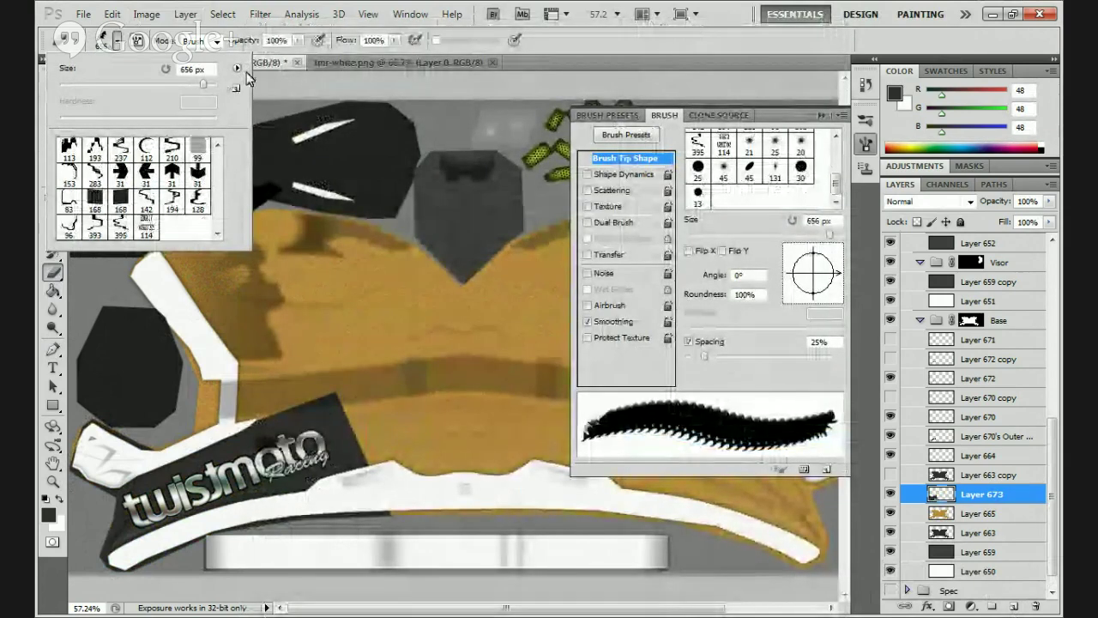
{"action": "left_click", "coordinate": [237, 68]}
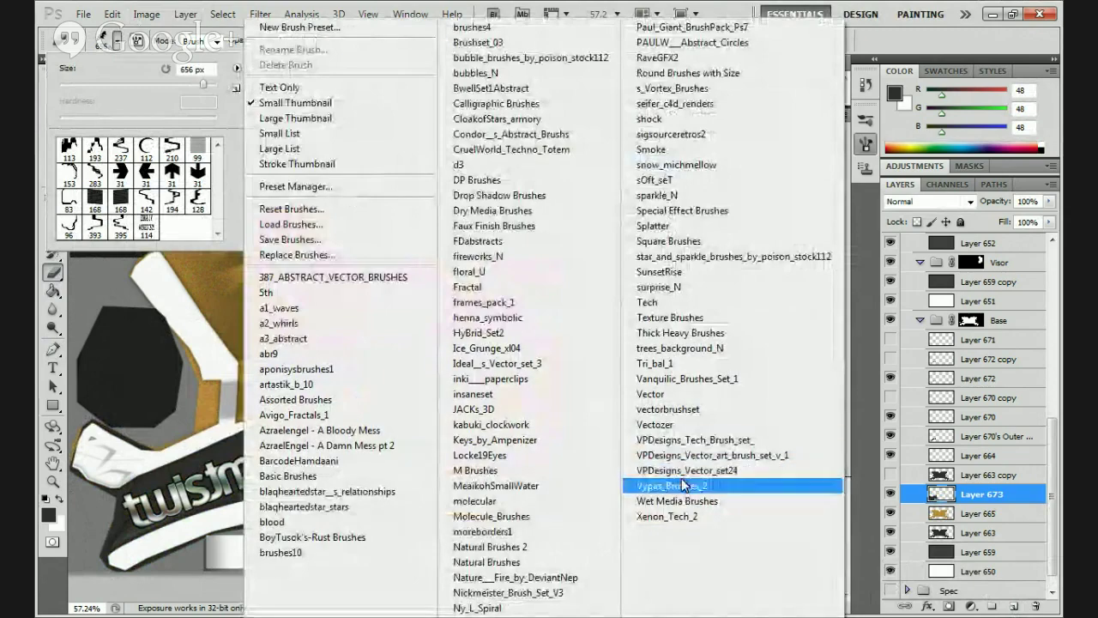
{"action": "left_click", "coordinate": [686, 470]}
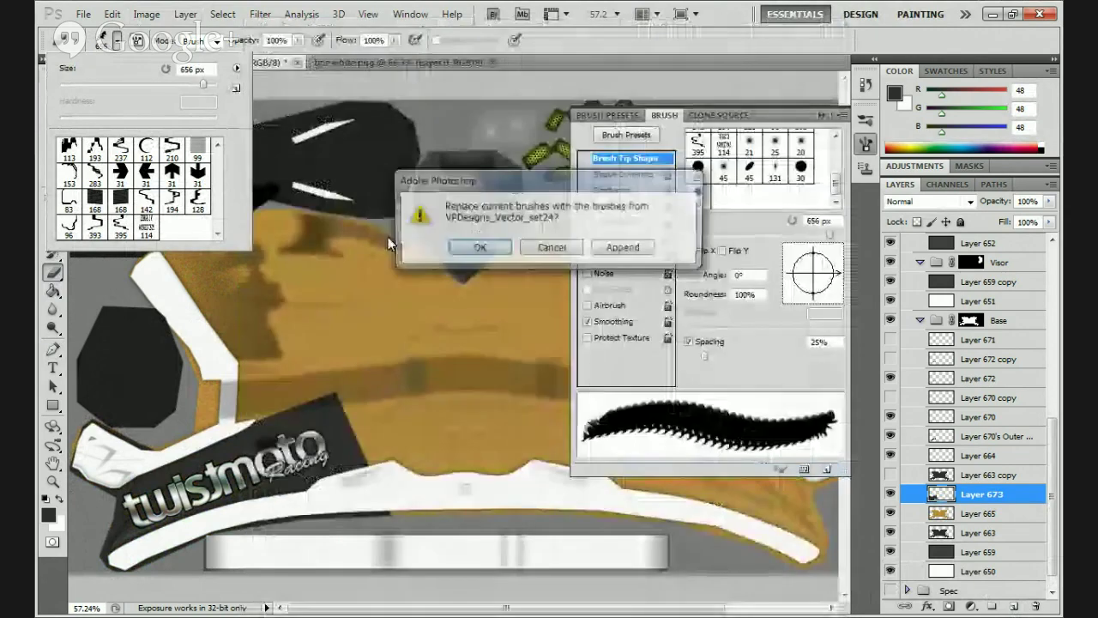
{"action": "left_click", "coordinate": [485, 247]}
{"action": "left_click", "coordinate": [237, 68]}
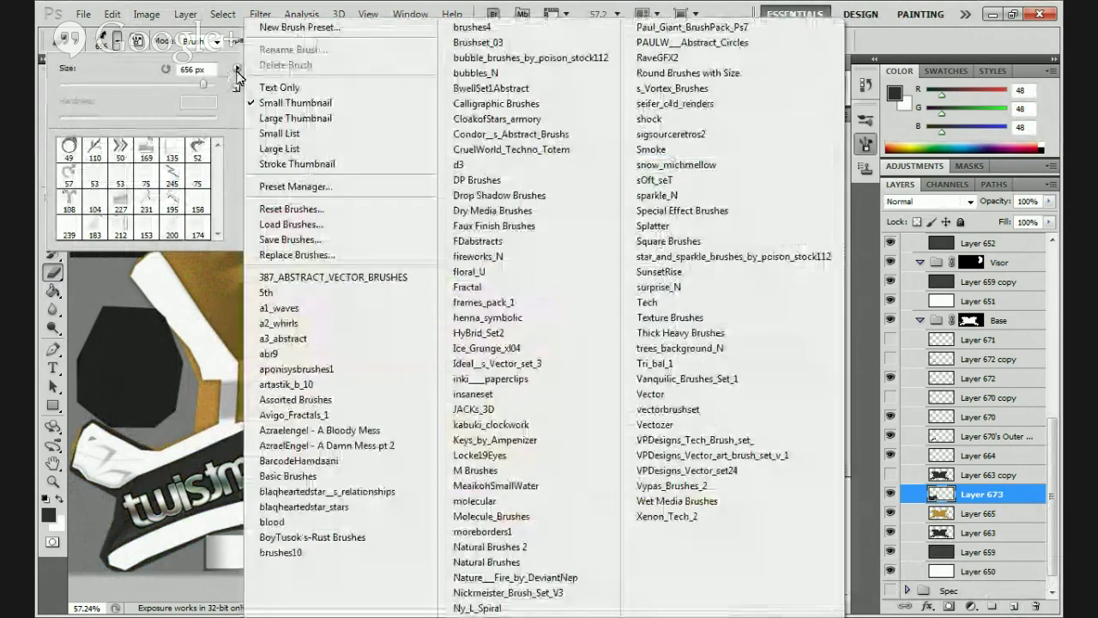
{"action": "left_click", "coordinate": [668, 515]}
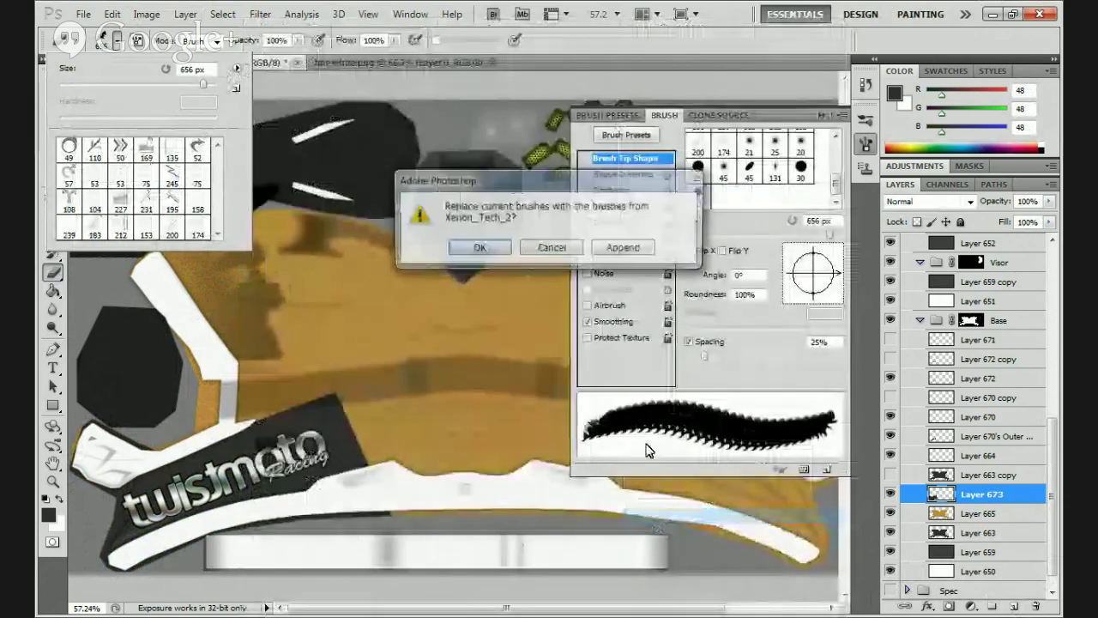
{"action": "key", "text": "Escape"}
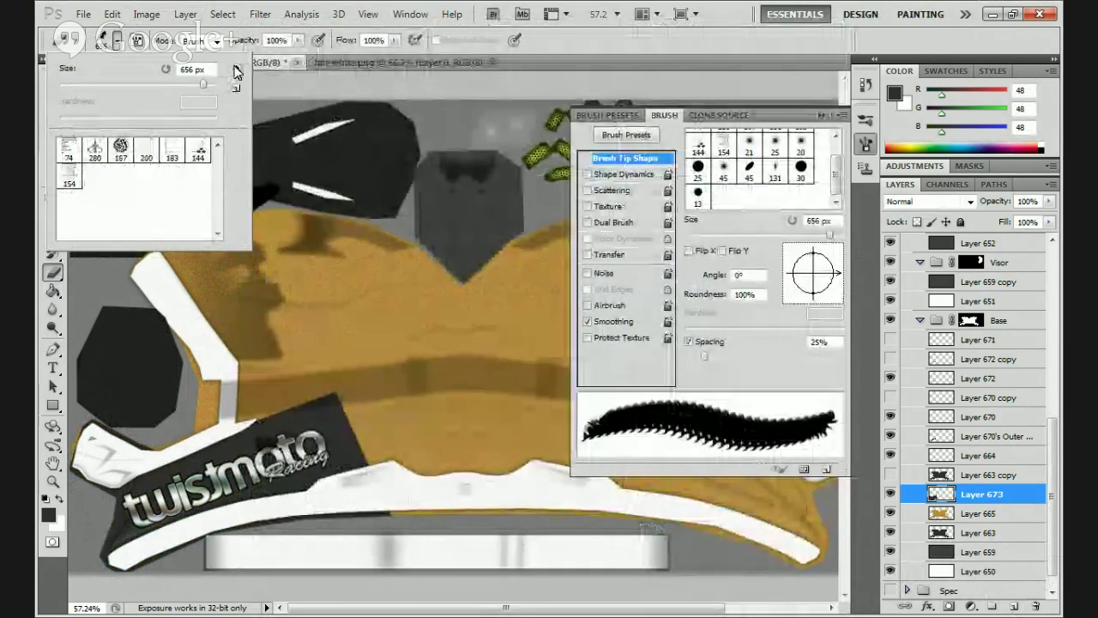
Load Wet Media Brushes and set the eraser to the rough 39 px tip at 76 px
{"action": "left_click", "coordinate": [238, 68]}
{"action": "left_click", "coordinate": [677, 501]}
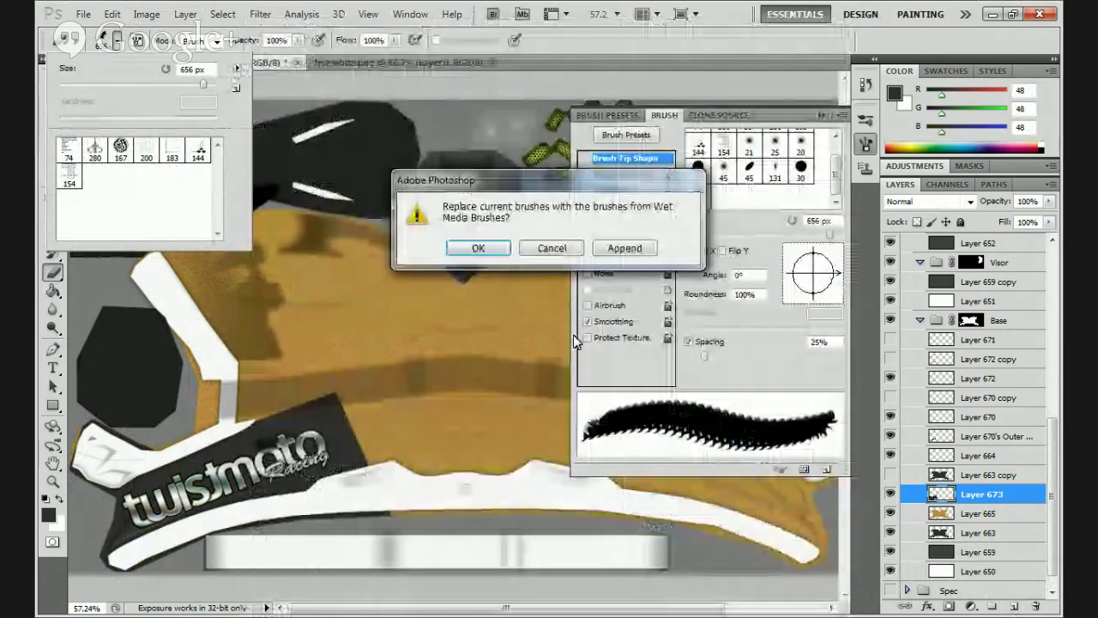
{"action": "key", "text": "Return"}
{"action": "left_click", "coordinate": [197, 198]}
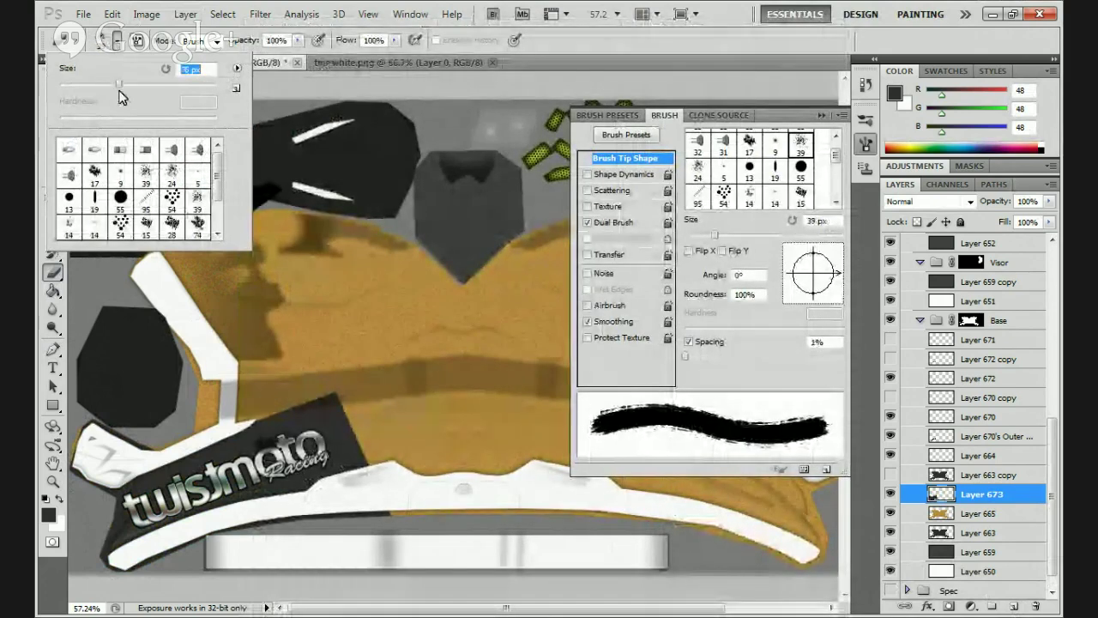
{"action": "left_click_drag", "start_coordinate": [89, 84], "coordinate": [119, 83]}
{"action": "key", "text": "Return"}
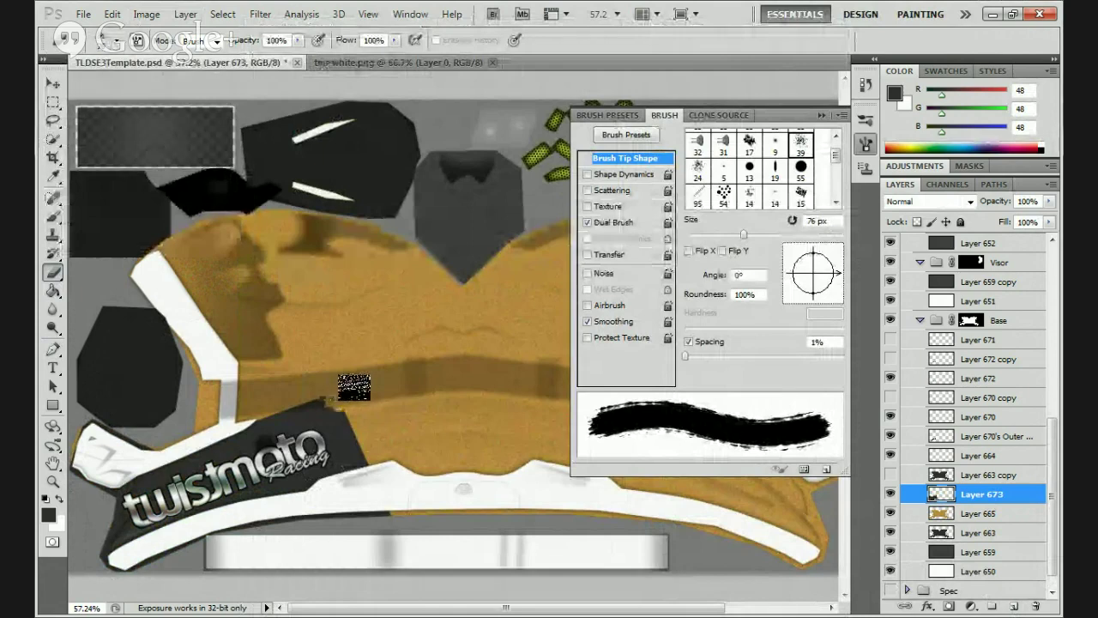
Erase the dark panel's right edge beside the logo and its lower-left tip into rough grunge
{"action": "mouse_move", "coordinate": [346, 407]}
{"action": "left_mouse_down"}
{"action": "mouse_move", "coordinate": [358, 437]}
{"action": "mouse_move", "coordinate": [350, 434]}
{"action": "left_mouse_up"}
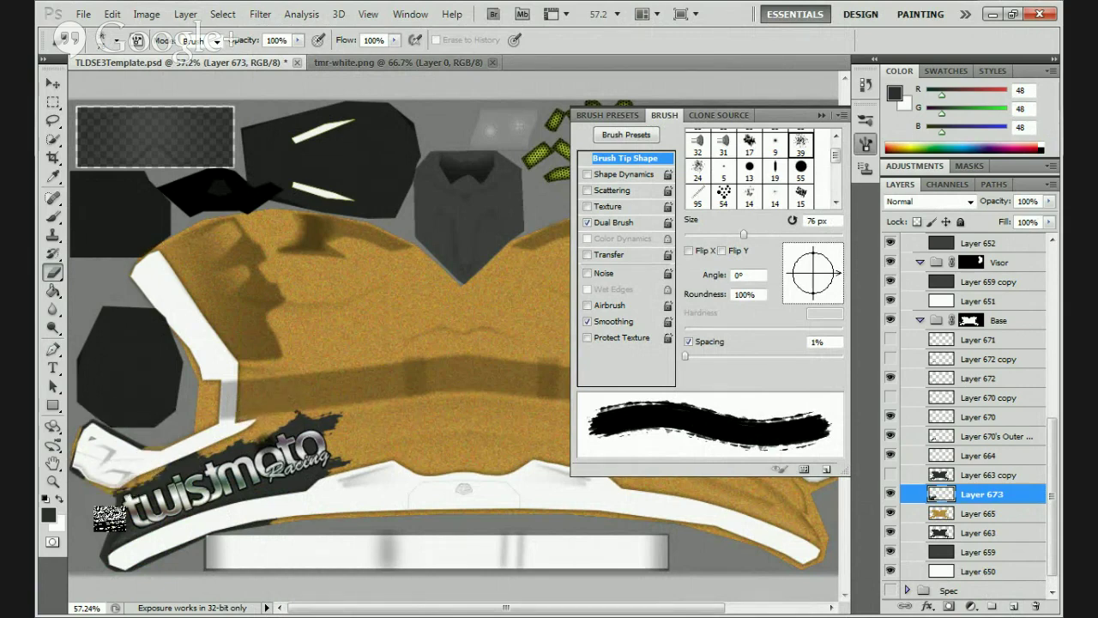
{"action": "left_click_drag", "start_coordinate": [100, 555], "coordinate": [150, 547]}
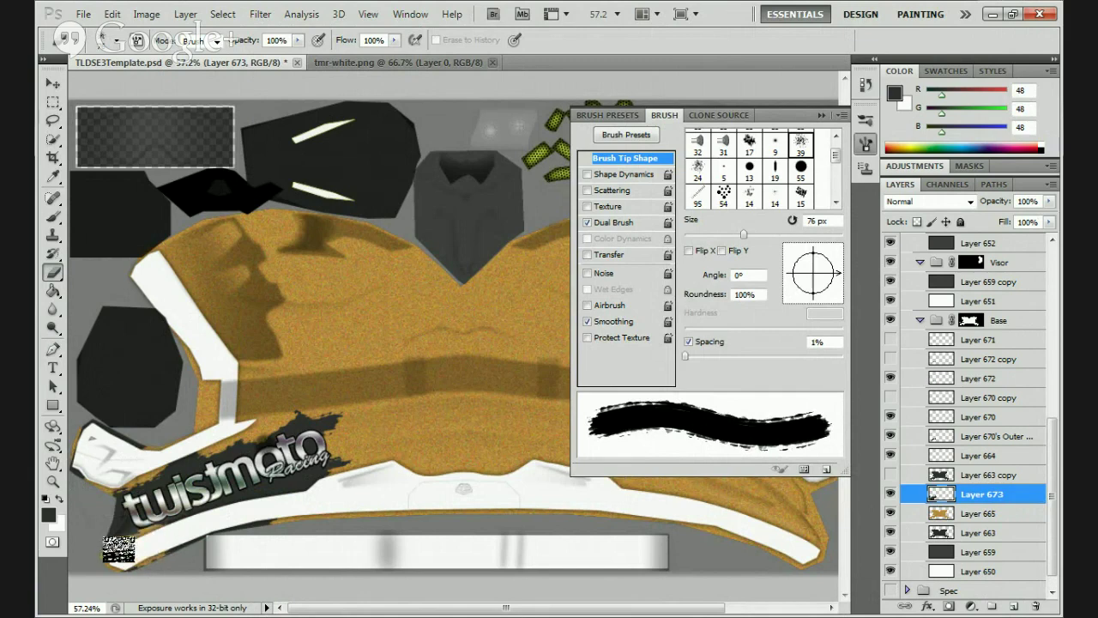
{"action": "left_click", "coordinate": [121, 546]}
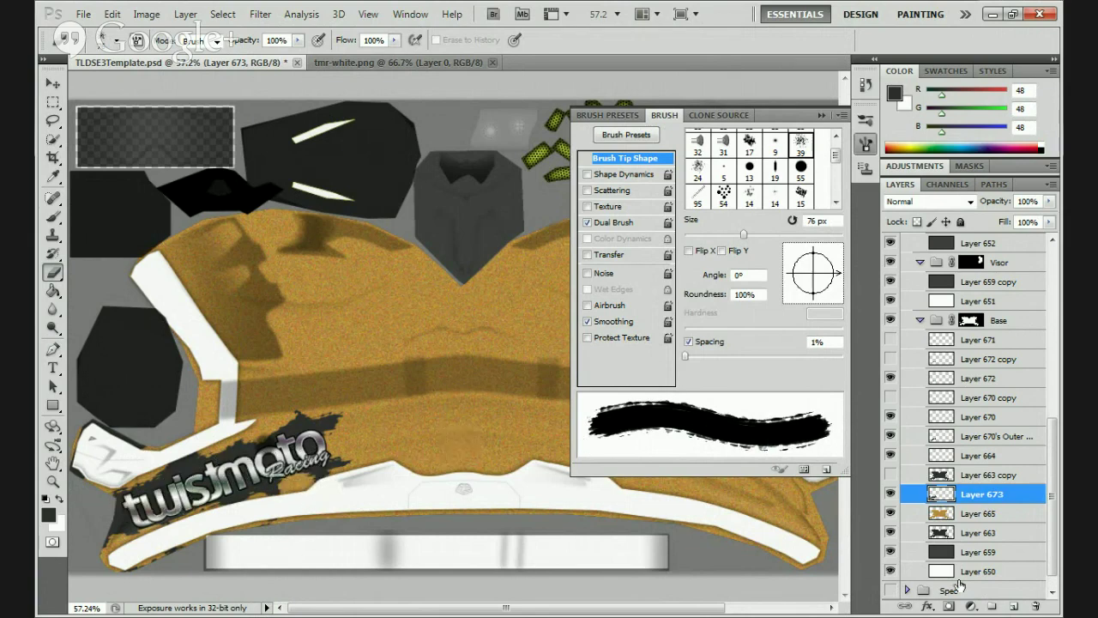
Add a new layer above Layer 665 and set the foreground colour to red #cc0000
{"action": "left_click", "coordinate": [991, 512]}
{"action": "left_click", "coordinate": [1014, 606]}
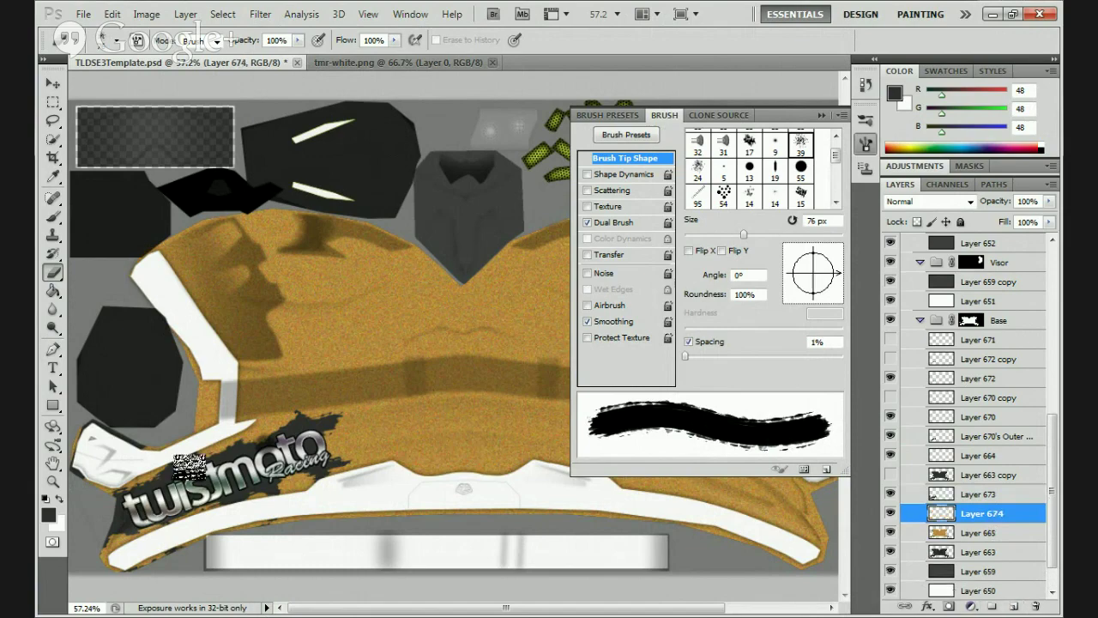
{"action": "left_click", "coordinate": [48, 514]}
{"action": "left_click_drag", "start_coordinate": [772, 416], "coordinate": [831, 377]}
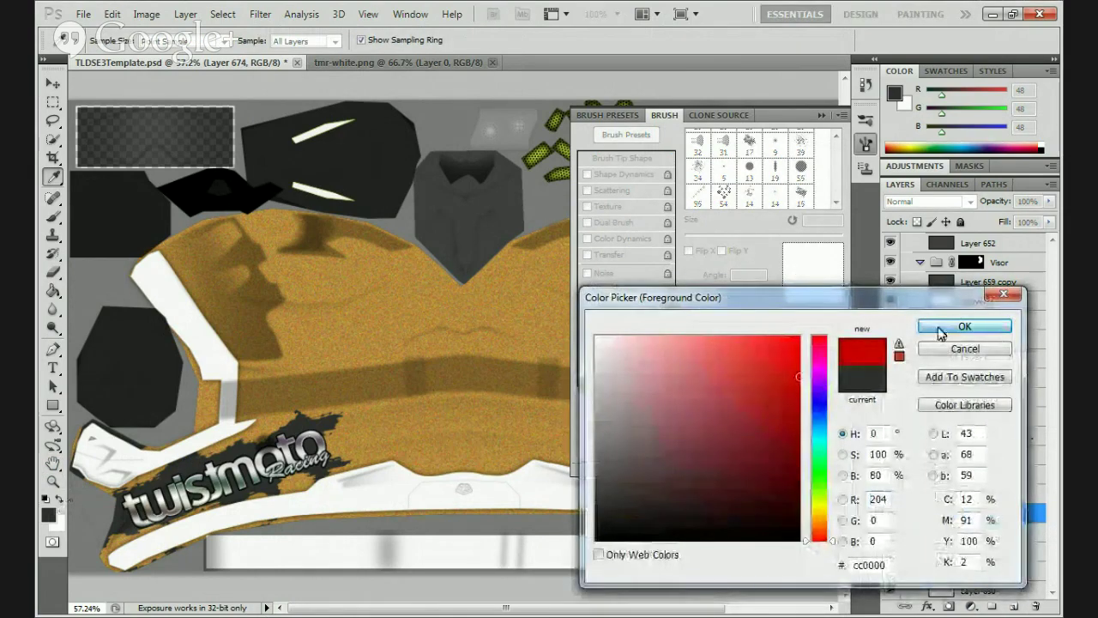
{"action": "left_click", "coordinate": [944, 331]}
{"action": "key", "text": "b"}
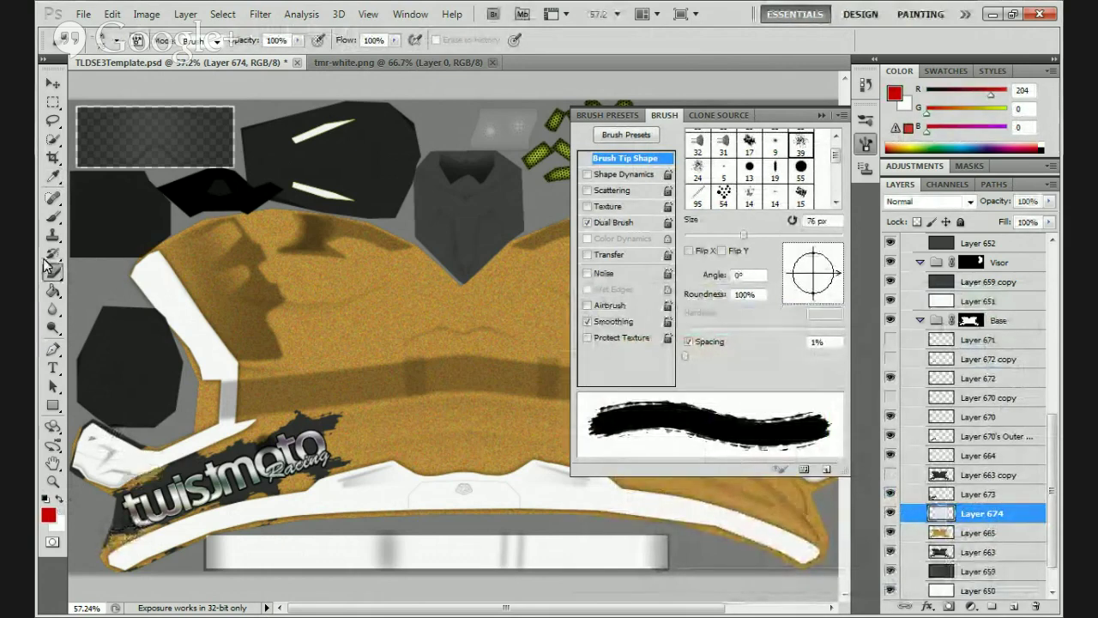
With the 74 px wet-edge brush, paint red along the lower-left edge and upper edge of the splash
{"action": "left_click", "coordinate": [52, 216]}
{"action": "left_click", "coordinate": [107, 43]}
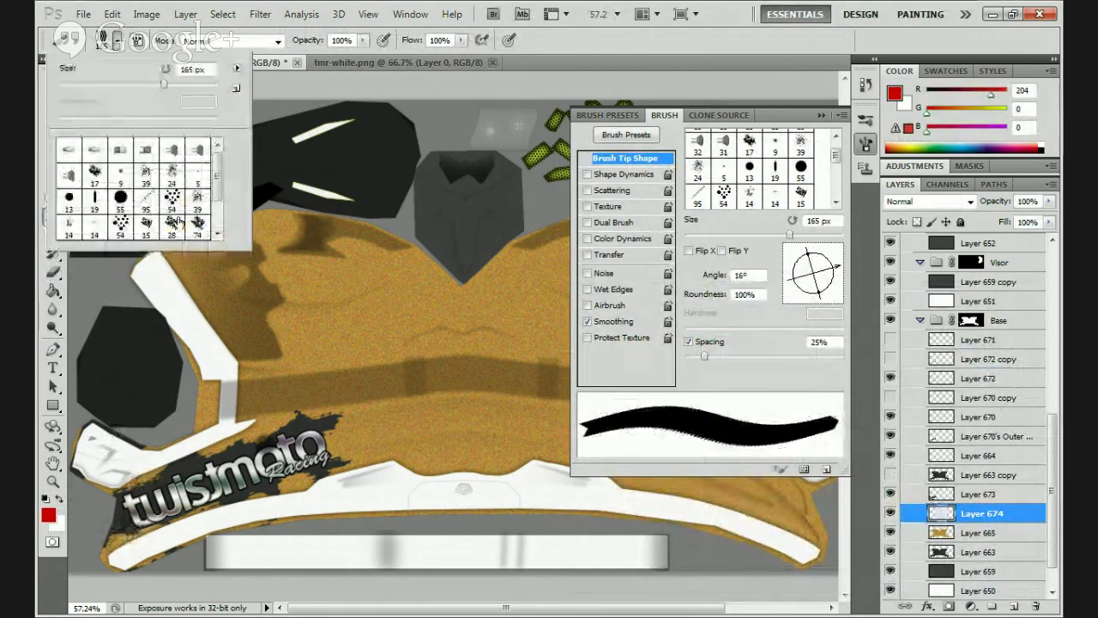
{"action": "left_click", "coordinate": [172, 223]}
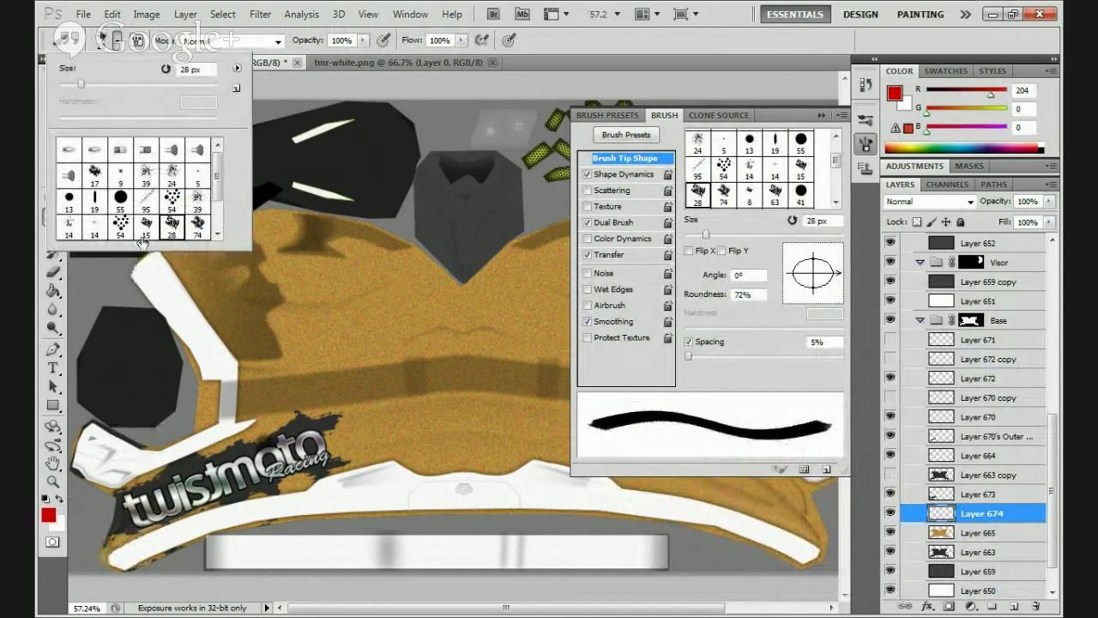
{"action": "left_click", "coordinate": [197, 225]}
{"action": "left_click", "coordinate": [116, 536]}
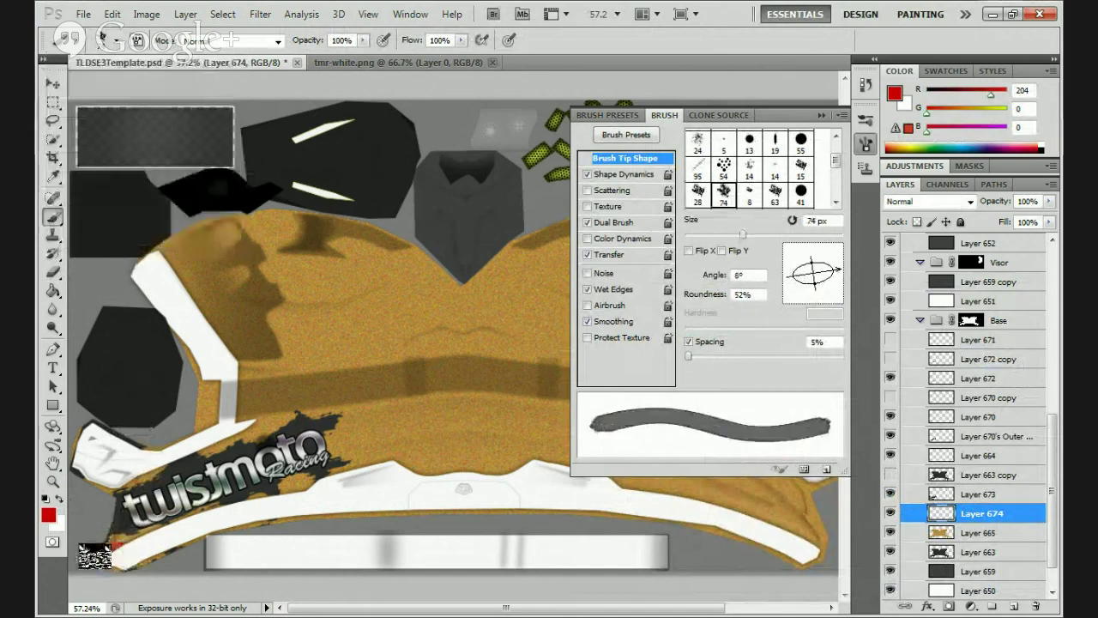
{"action": "left_click_drag", "start_coordinate": [119, 539], "coordinate": [146, 533]}
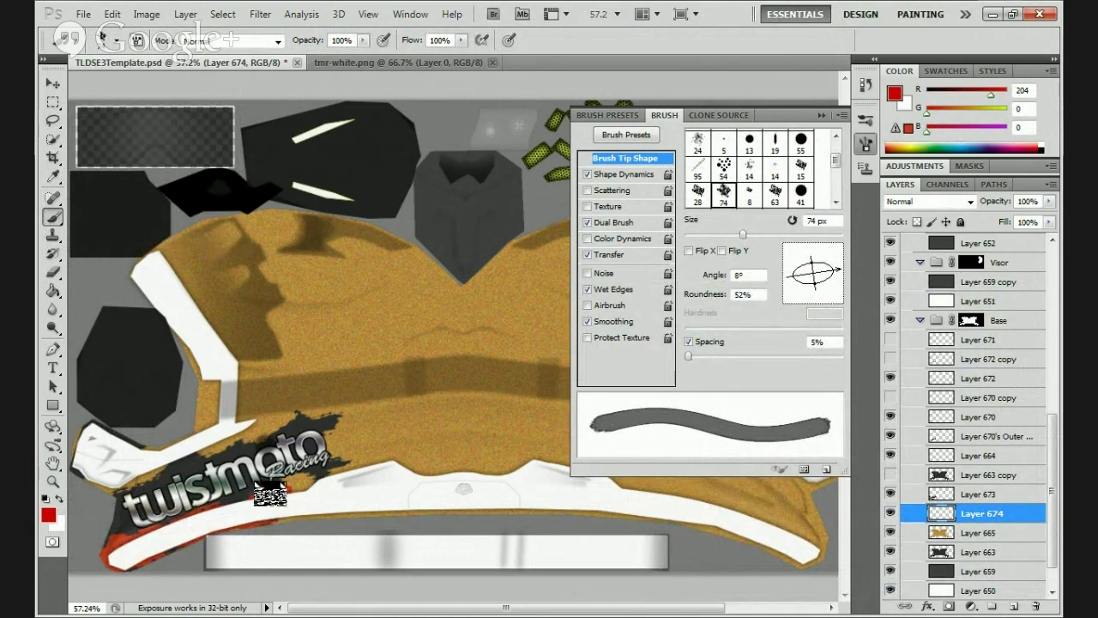
{"action": "left_click", "coordinate": [286, 487]}
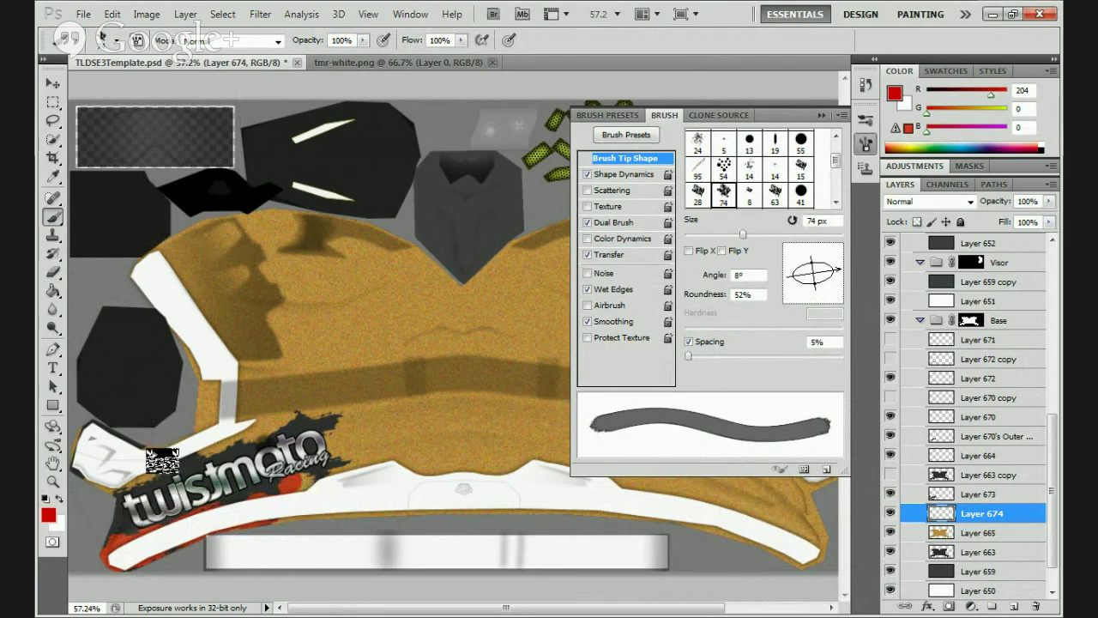
{"action": "mouse_move", "coordinate": [129, 486]}
{"action": "left_mouse_down"}
{"action": "mouse_move", "coordinate": [98, 481]}
{"action": "mouse_move", "coordinate": [277, 430]}
{"action": "mouse_move", "coordinate": [254, 427]}
{"action": "mouse_move", "coordinate": [337, 419]}
{"action": "mouse_move", "coordinate": [341, 431]}
{"action": "mouse_move", "coordinate": [327, 424]}
{"action": "mouse_move", "coordinate": [319, 459]}
{"action": "left_mouse_up"}
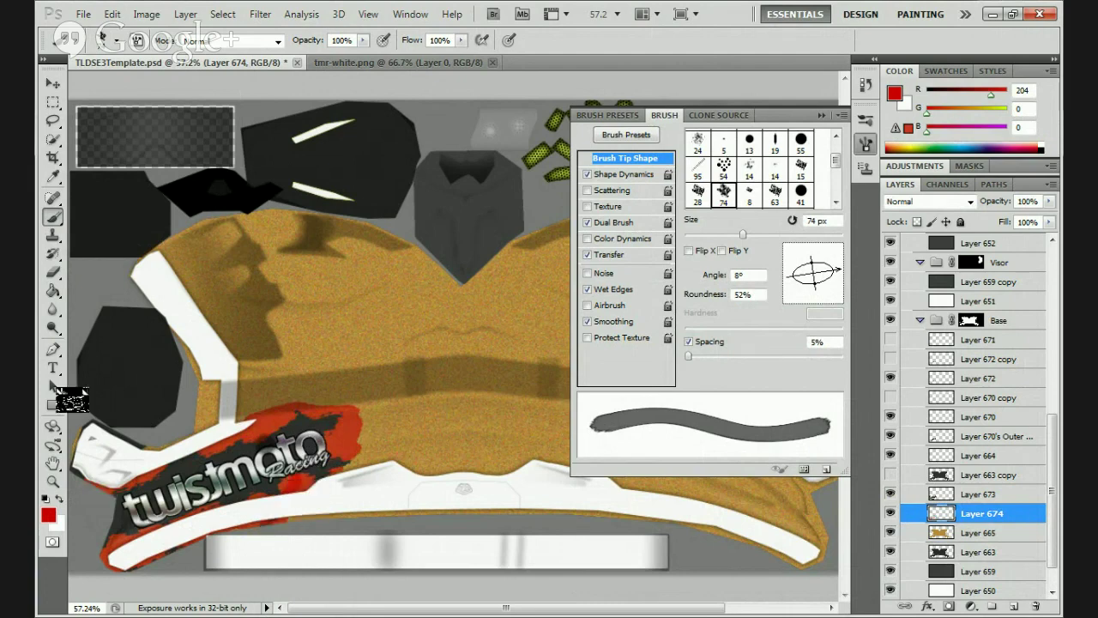
{"action": "left_click", "coordinate": [52, 271]}
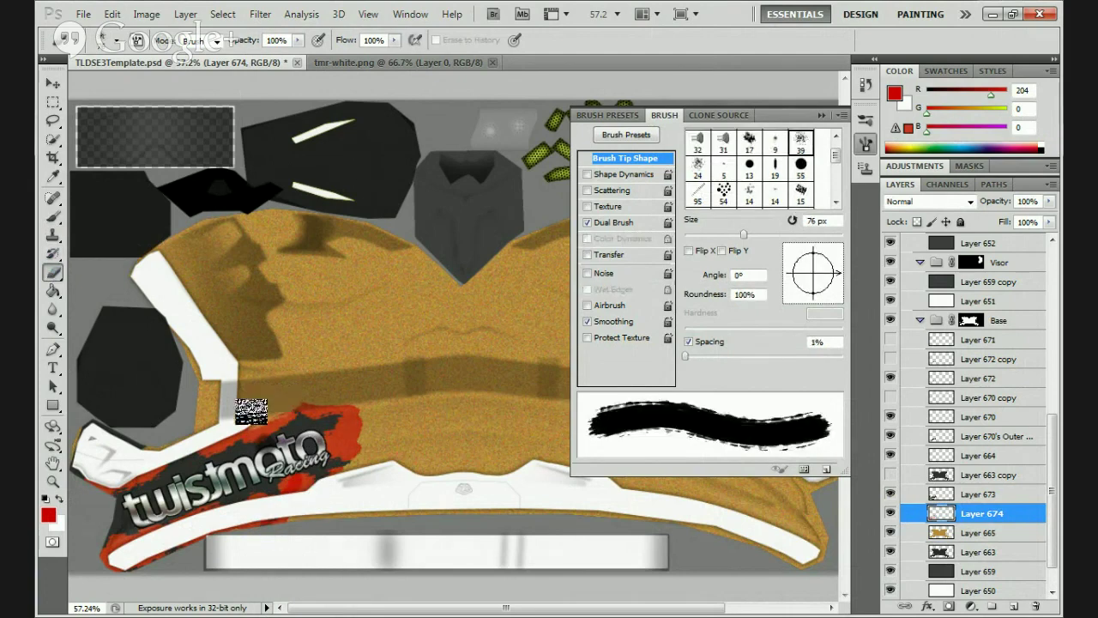
Erase red from the splash's top-right edge, then load the twistmoto lettering and expand it 2 px
{"action": "mouse_move", "coordinate": [316, 392]}
{"action": "left_mouse_down"}
{"action": "mouse_move", "coordinate": [371, 421]}
{"action": "mouse_move", "coordinate": [359, 457]}
{"action": "left_mouse_up"}
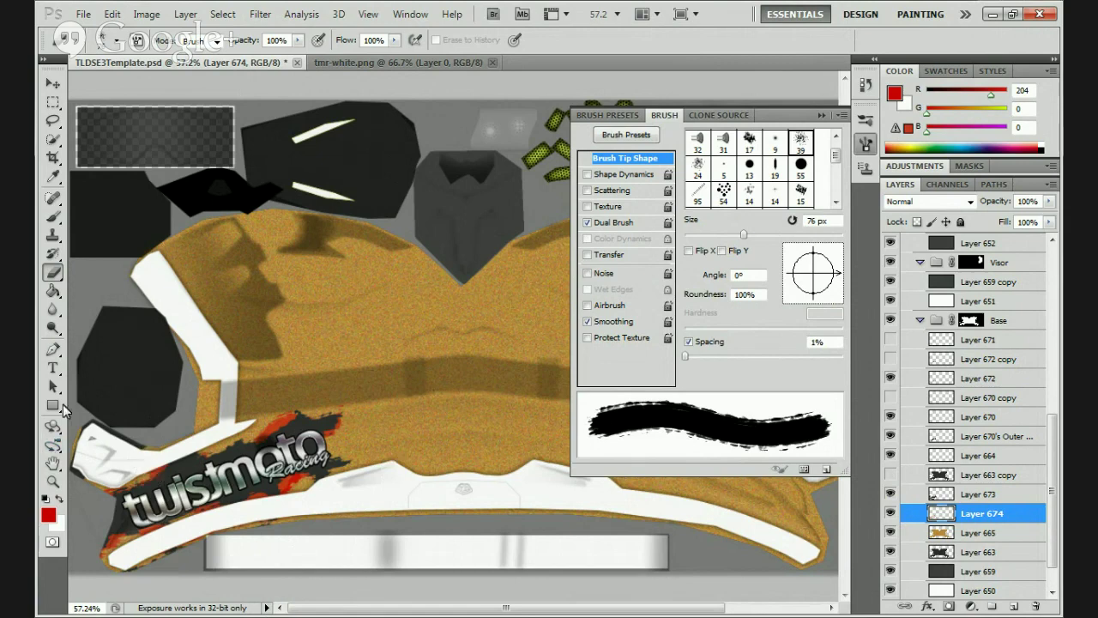
{"action": "left_click", "coordinate": [986, 495]}
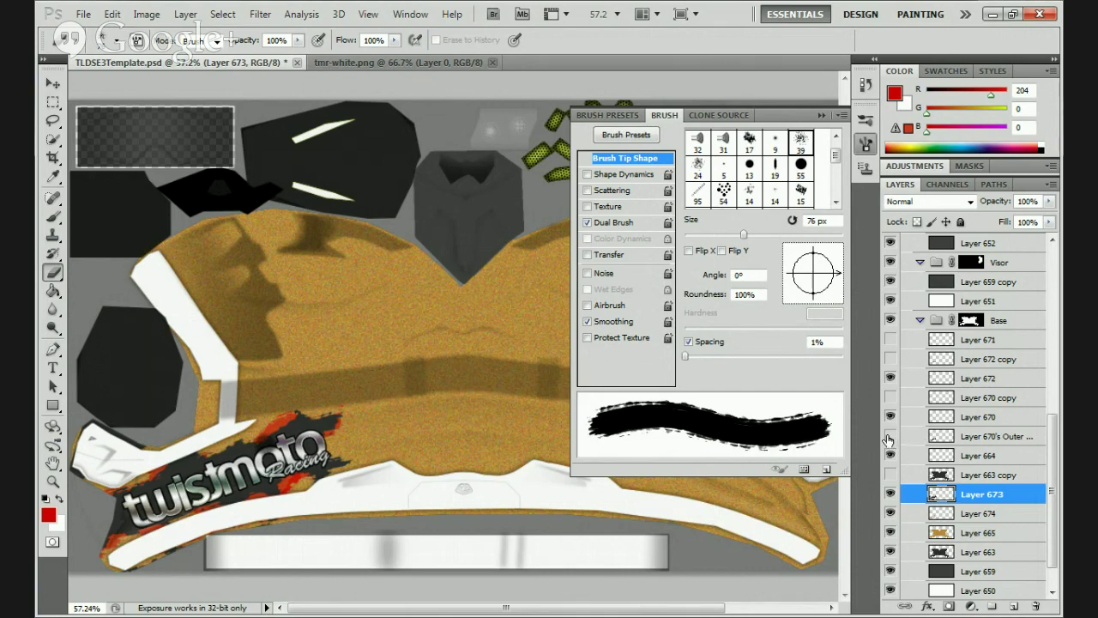
{"action": "left_click", "coordinate": [948, 438], "text": "ctrl"}
{"action": "left_click", "coordinate": [222, 14]}
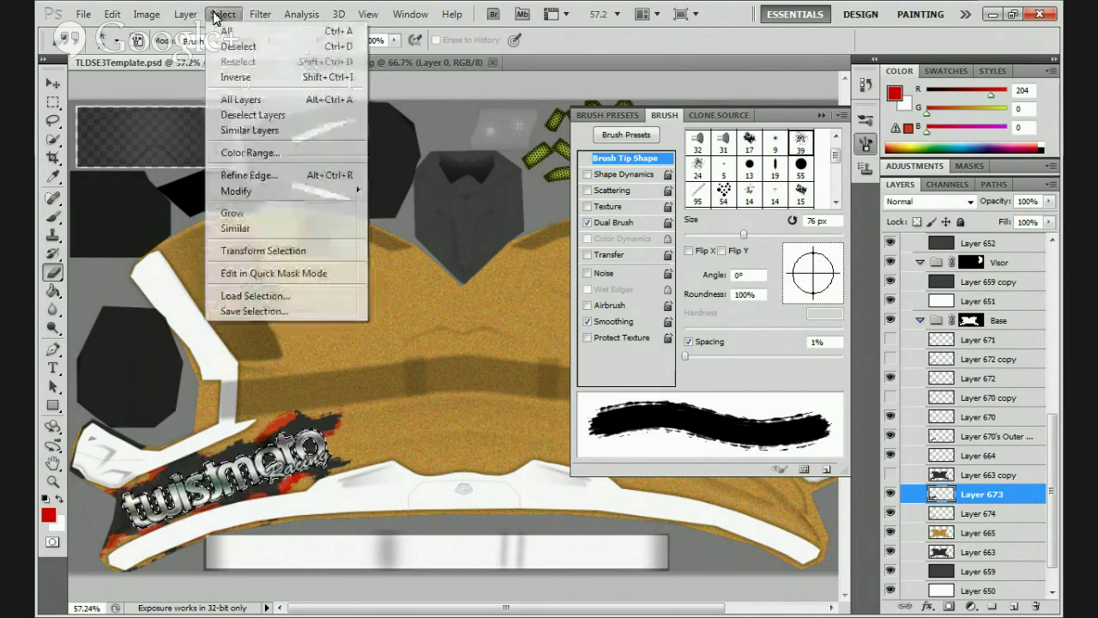
{"action": "mouse_move", "coordinate": [283, 190]}
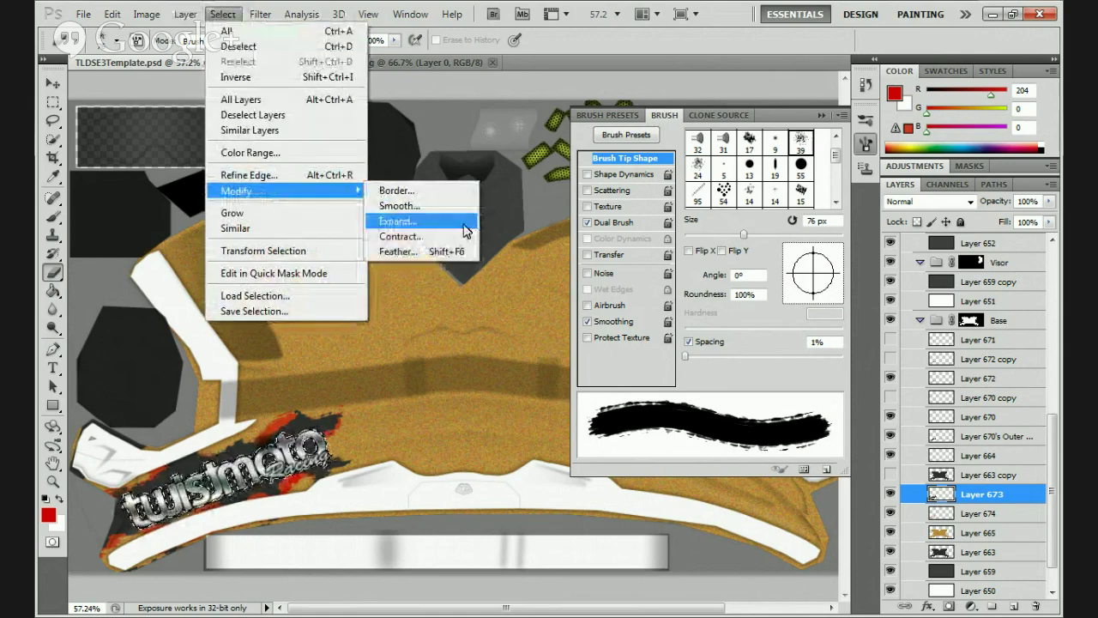
{"action": "left_click", "coordinate": [452, 223]}
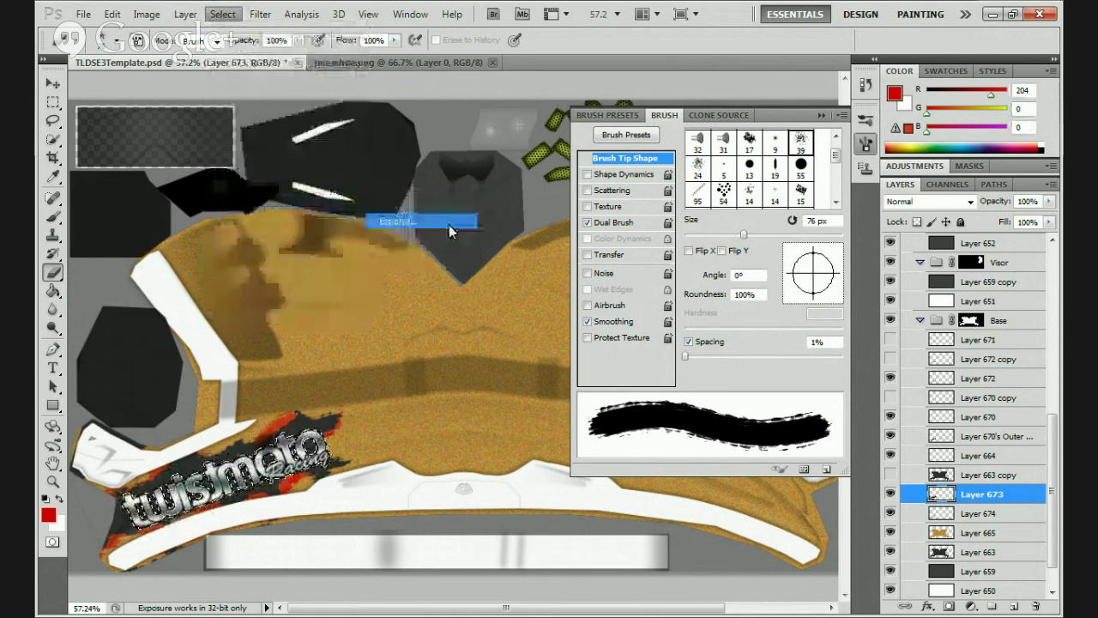
{"action": "type", "text": "2"}
{"action": "left_click", "coordinate": [617, 208]}
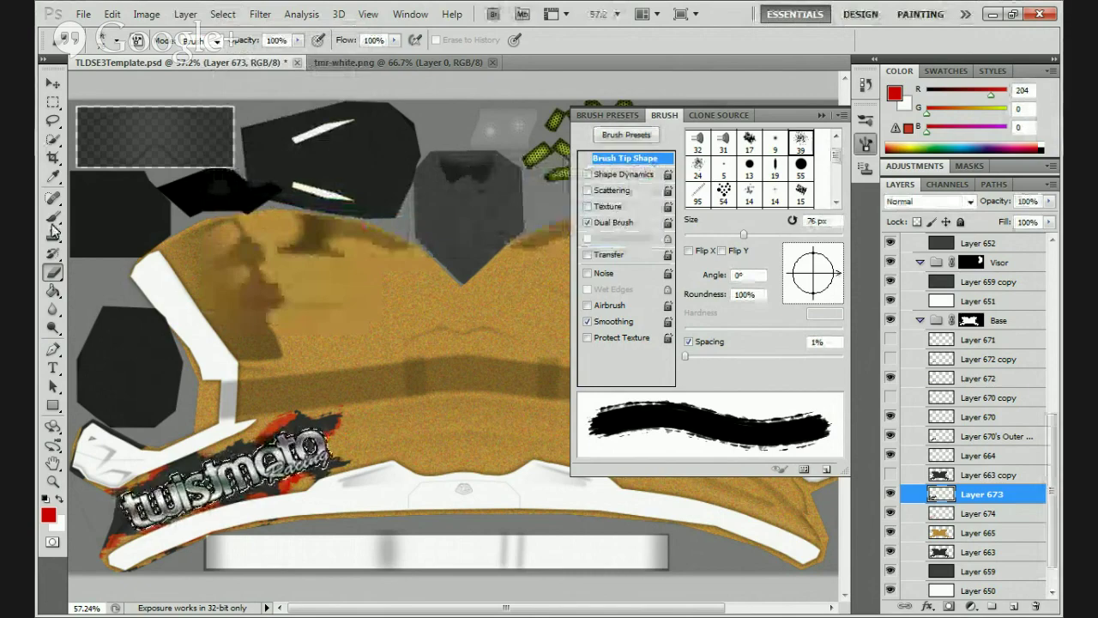
Set white as the paint colour and add new Layer 675 above Layer 673
{"action": "left_click", "coordinate": [59, 499]}
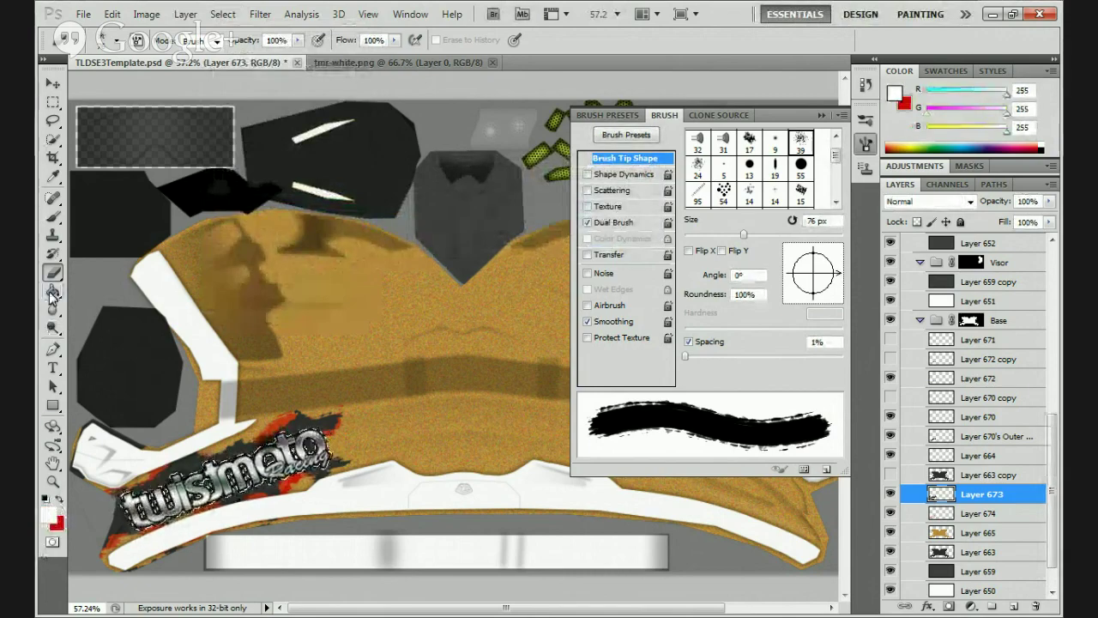
{"action": "left_click", "coordinate": [53, 291]}
{"action": "left_click", "coordinate": [1014, 605]}
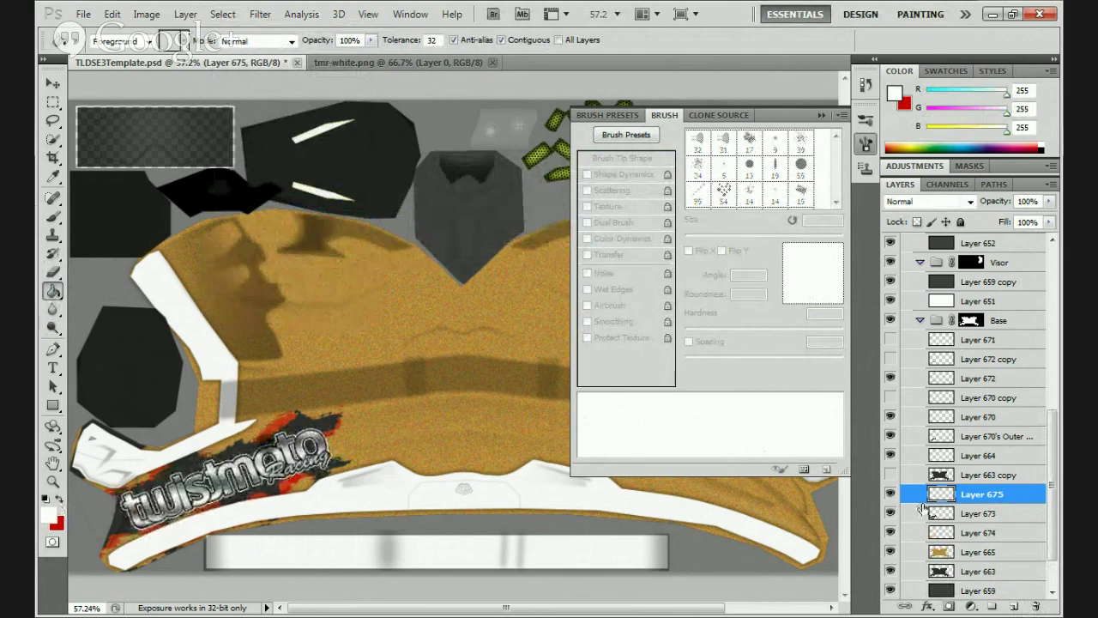
{"action": "mouse_move", "coordinate": [971, 502]}
{"action": "left_mouse_down"}
{"action": "mouse_move", "coordinate": [974, 526]}
{"action": "mouse_move", "coordinate": [969, 493]}
{"action": "left_mouse_up"}
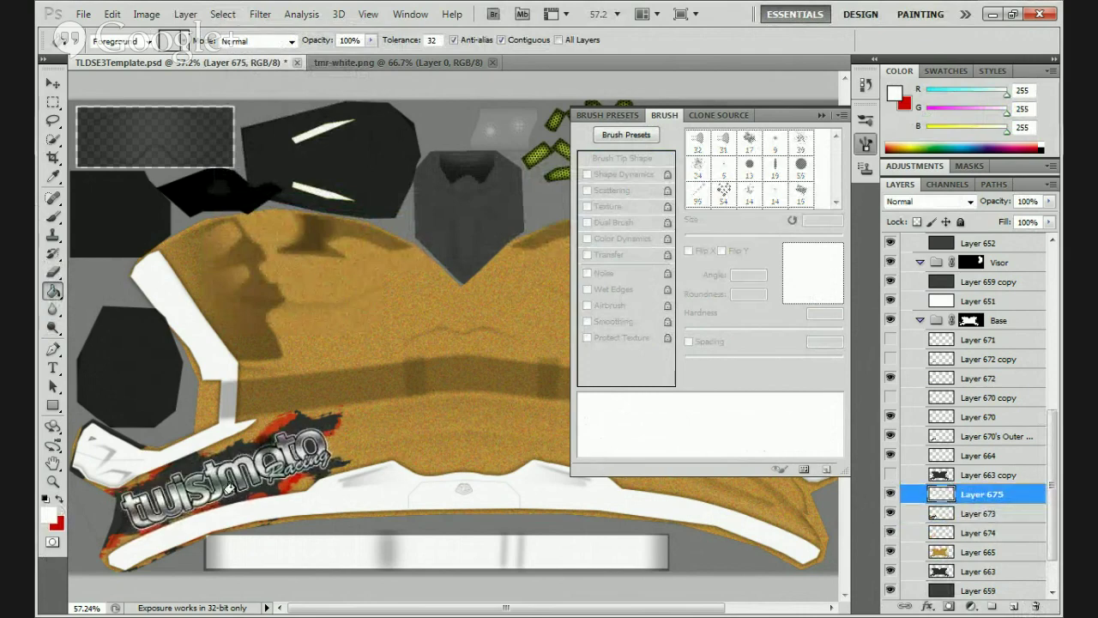
{"action": "key", "text": "ctrl+bracketleft"}
{"action": "key", "text": "ctrl+bracketright"}
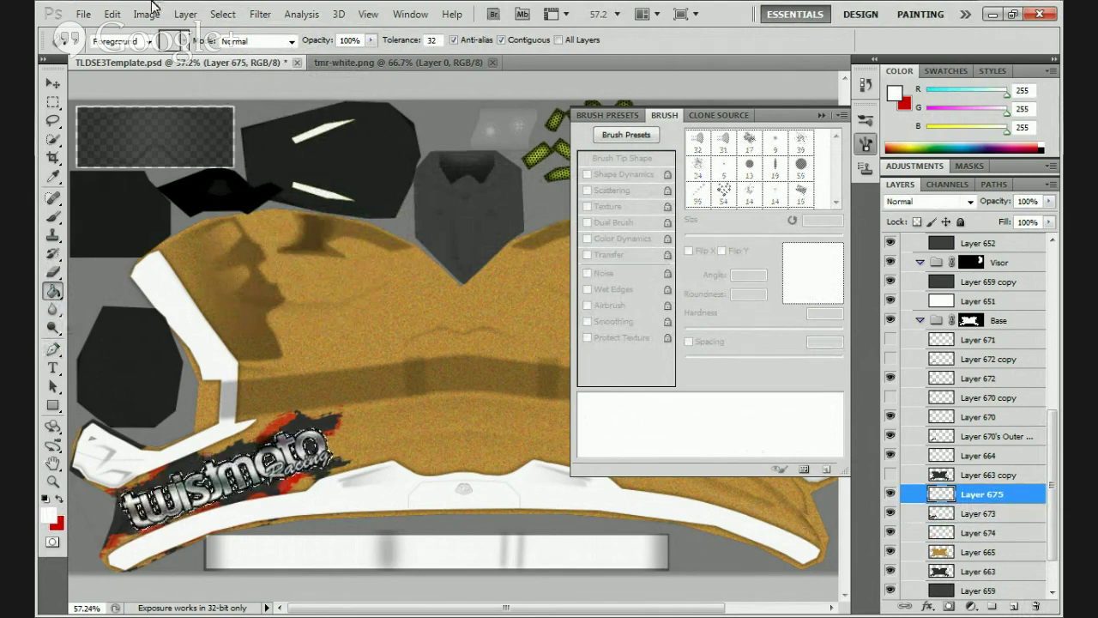
Expand the lettering selection further, by 5 px and then once more
{"action": "left_click", "coordinate": [214, 15]}
{"action": "mouse_move", "coordinate": [352, 191]}
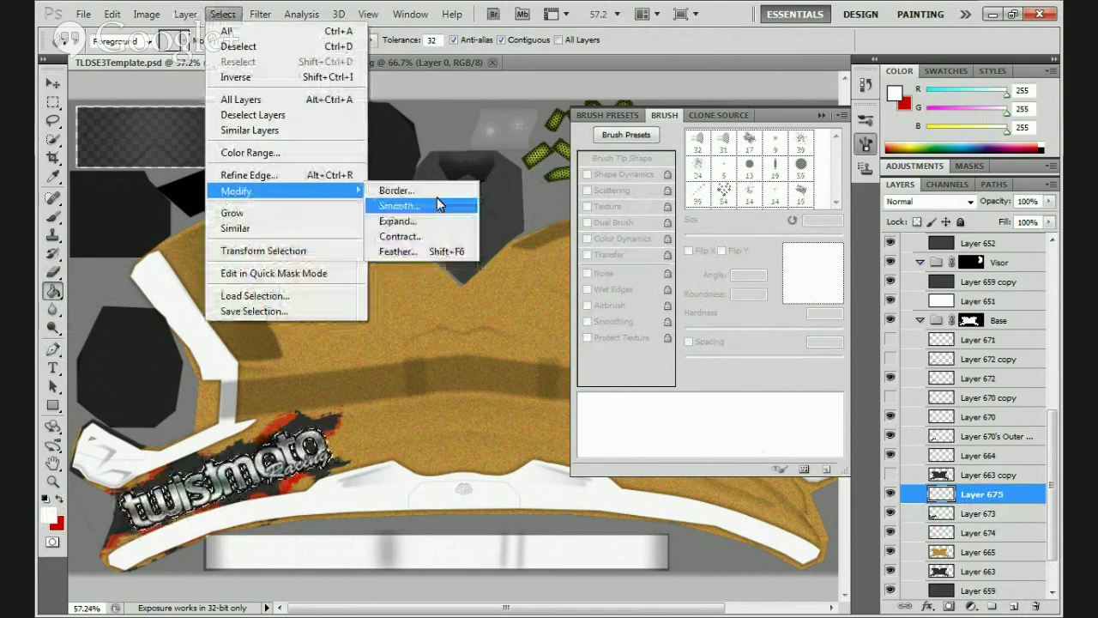
{"action": "left_click", "coordinate": [451, 223]}
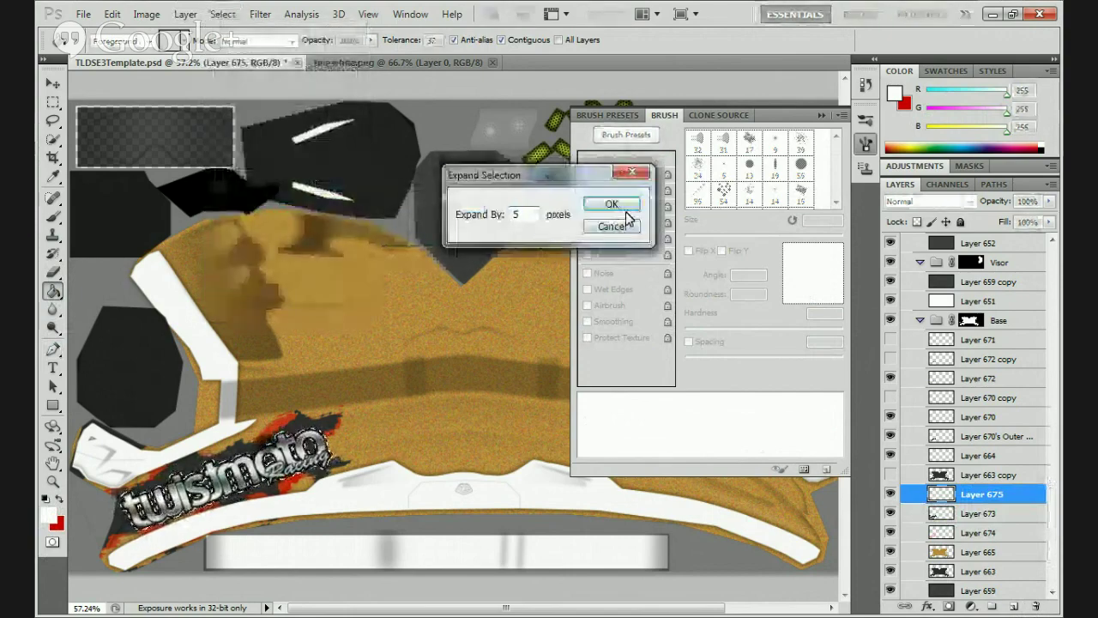
{"action": "left_click", "coordinate": [626, 211]}
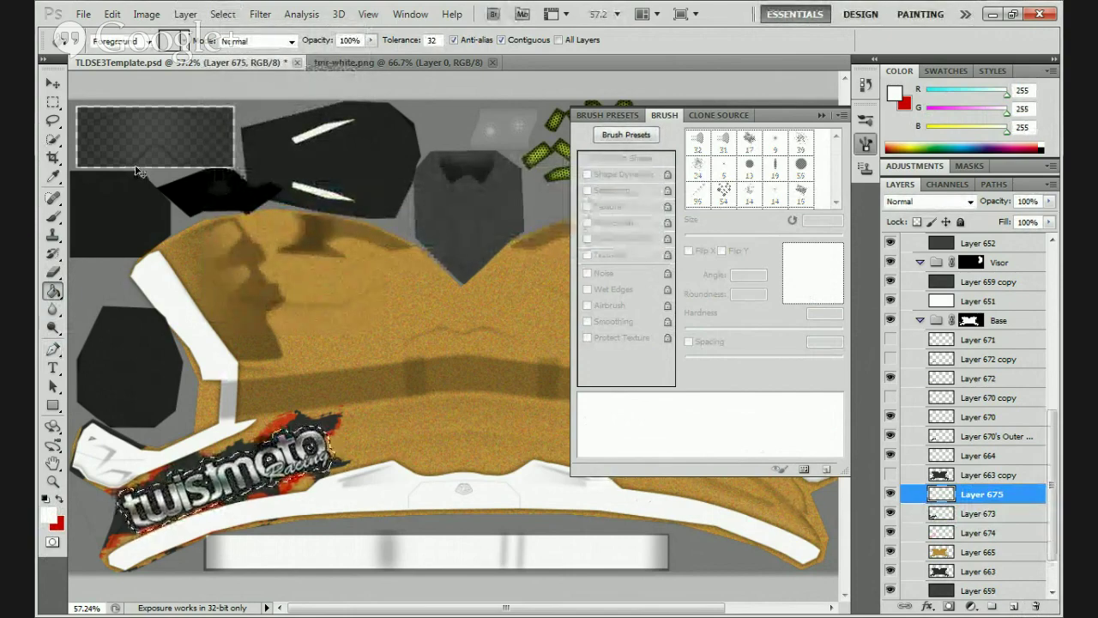
{"action": "left_click", "coordinate": [222, 14]}
{"action": "mouse_move", "coordinate": [260, 14]}
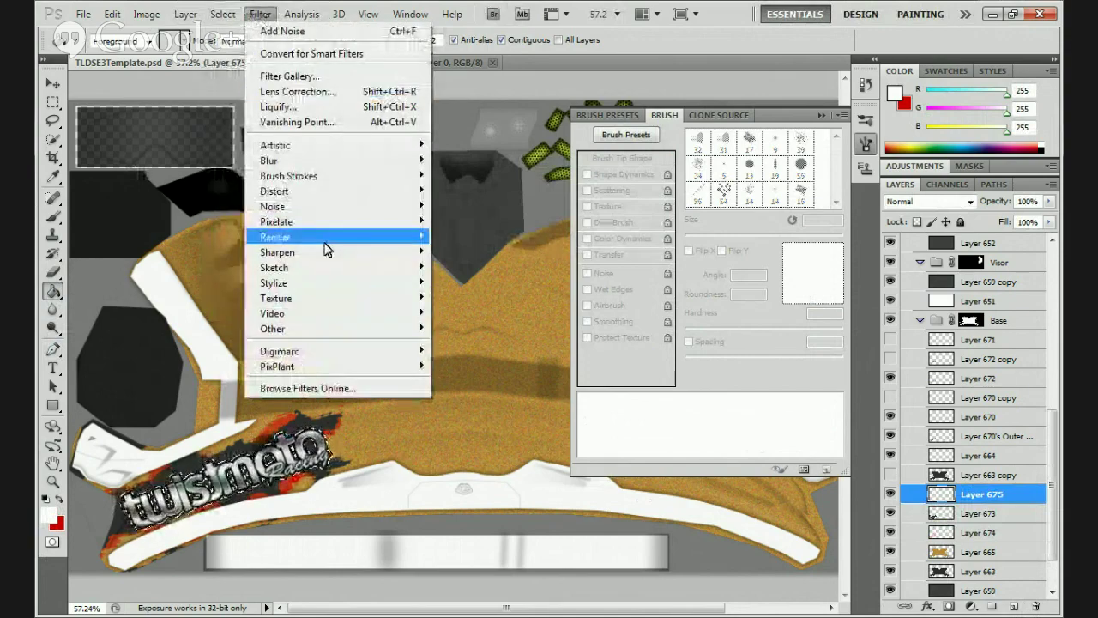
{"action": "mouse_move", "coordinate": [222, 13]}
{"action": "mouse_move", "coordinate": [360, 190]}
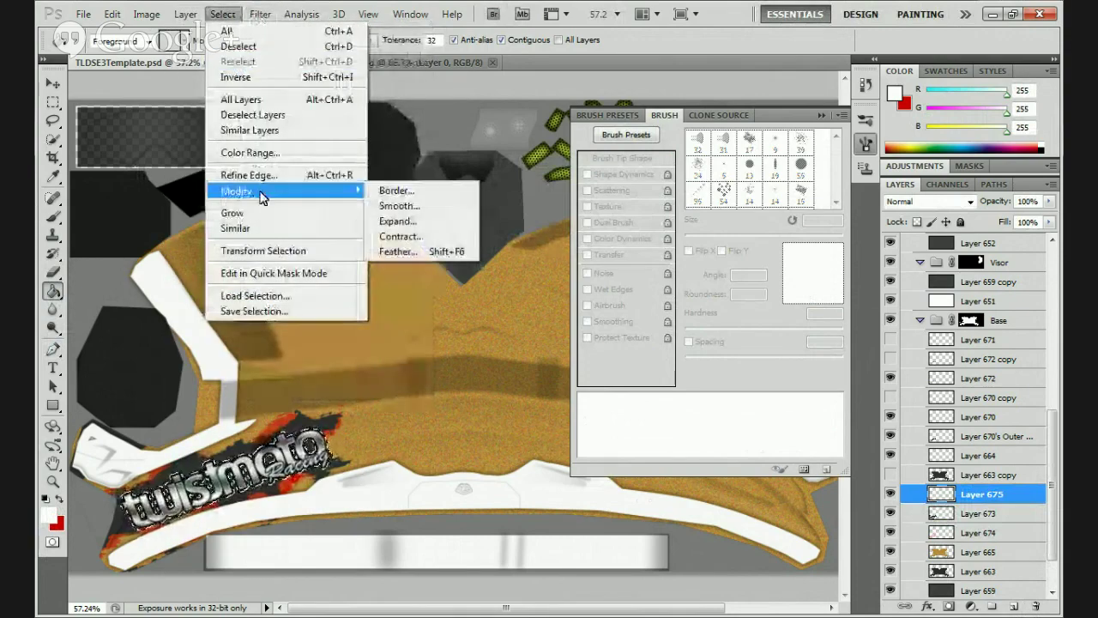
{"action": "left_click", "coordinate": [397, 221]}
{"action": "left_click", "coordinate": [603, 207]}
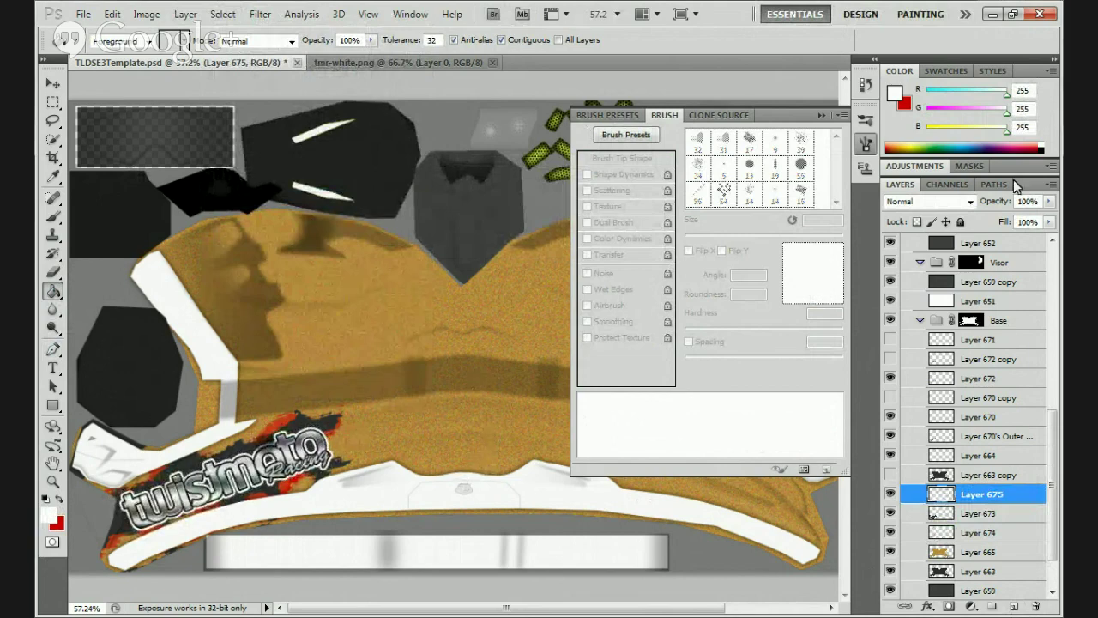
Reorder the layers so Layer 675 sits just above Layer 670
{"action": "left_click_drag", "start_coordinate": [987, 506], "coordinate": [993, 434]}
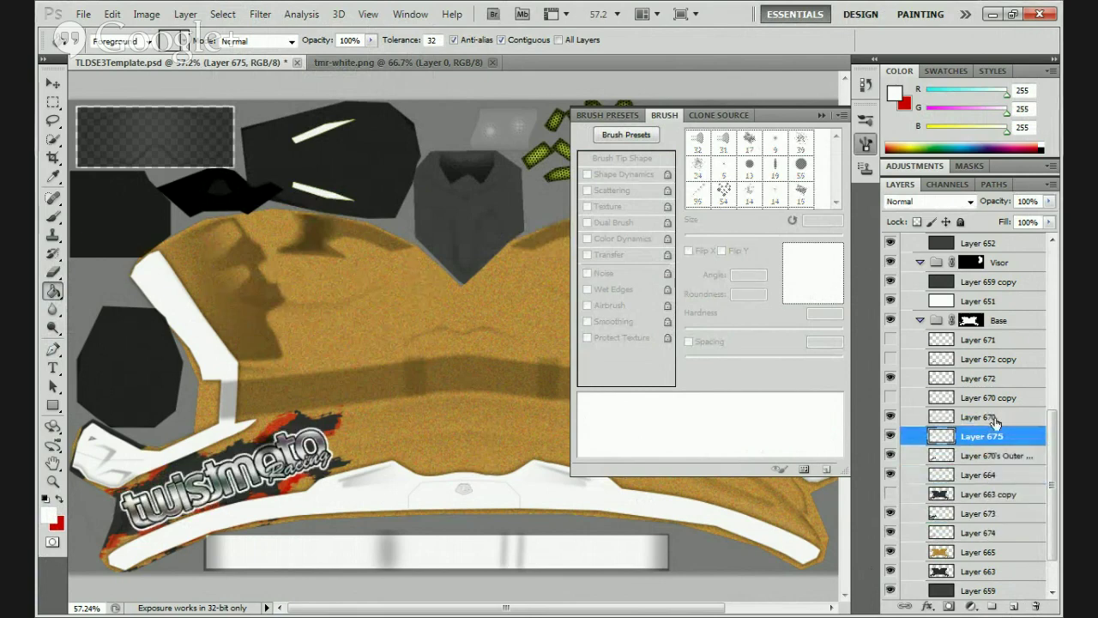
{"action": "left_click", "coordinate": [994, 420]}
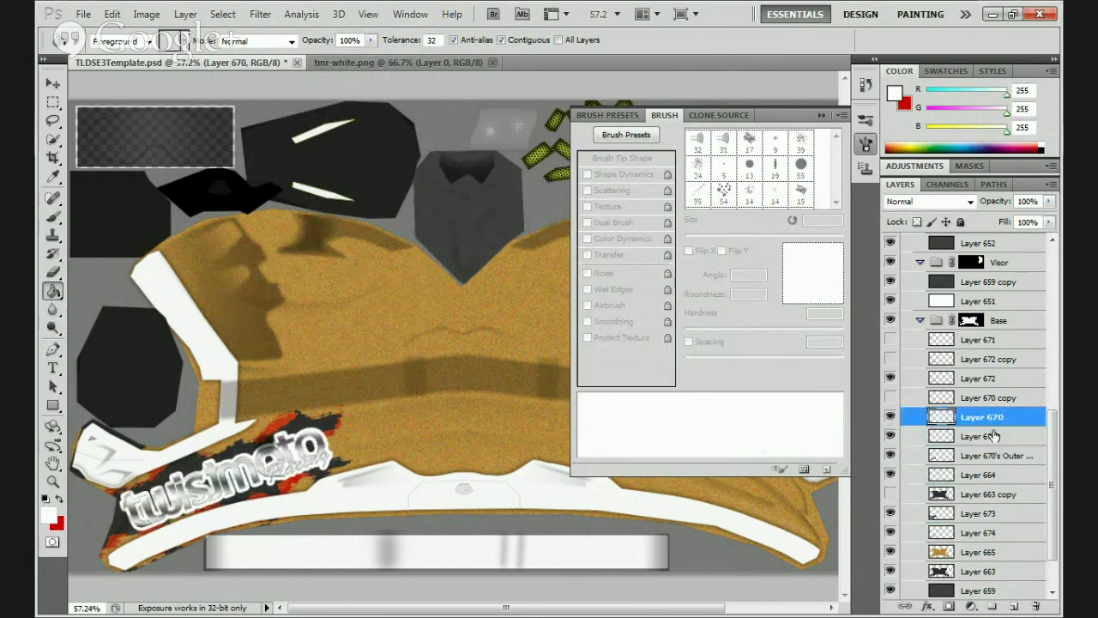
{"action": "left_click_drag", "start_coordinate": [1005, 420], "coordinate": [983, 484]}
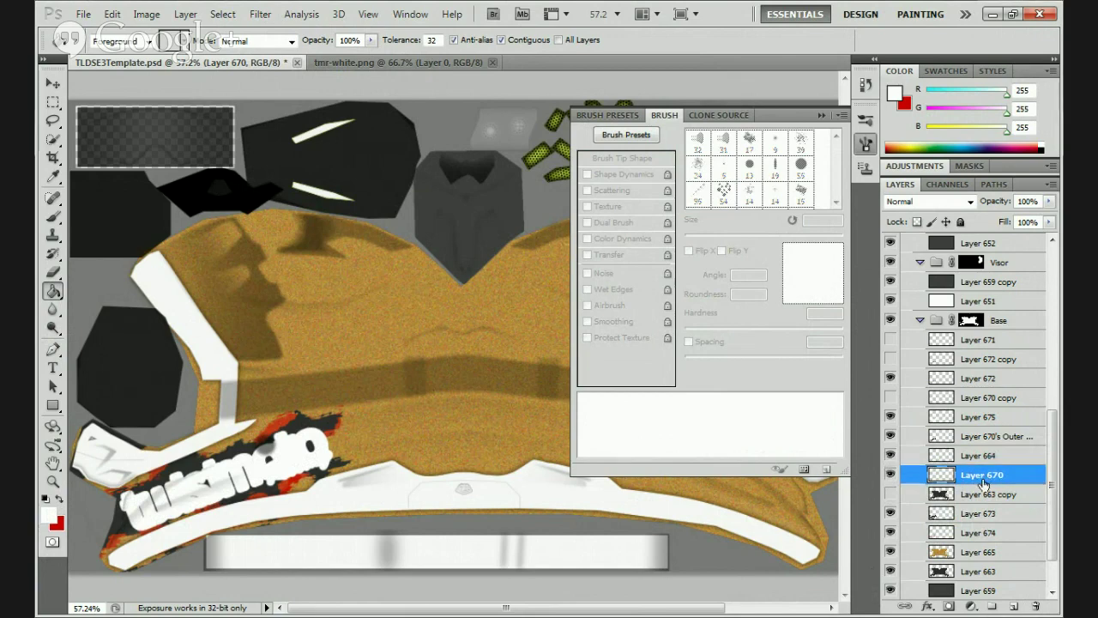
{"action": "key", "text": "ctrl+z"}
{"action": "key", "text": "ctrl+z"}
{"action": "key", "text": "ctrl+z"}
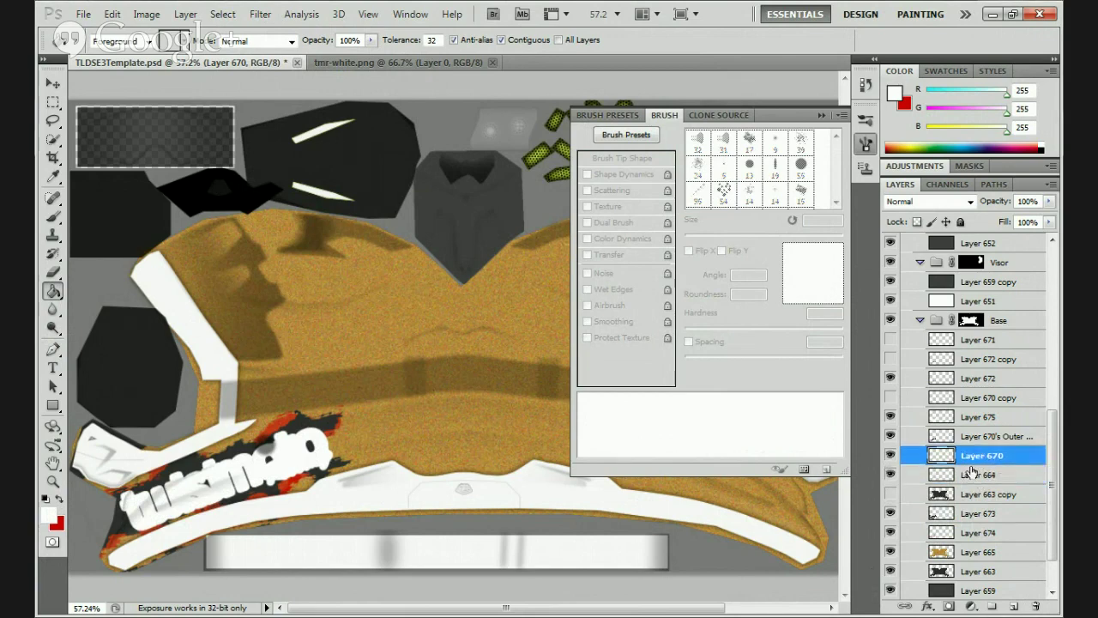
{"action": "key", "text": "ctrl+alt+z"}
{"action": "key", "text": "ctrl+alt+z"}
{"action": "key", "text": "alt+bracketleft"}
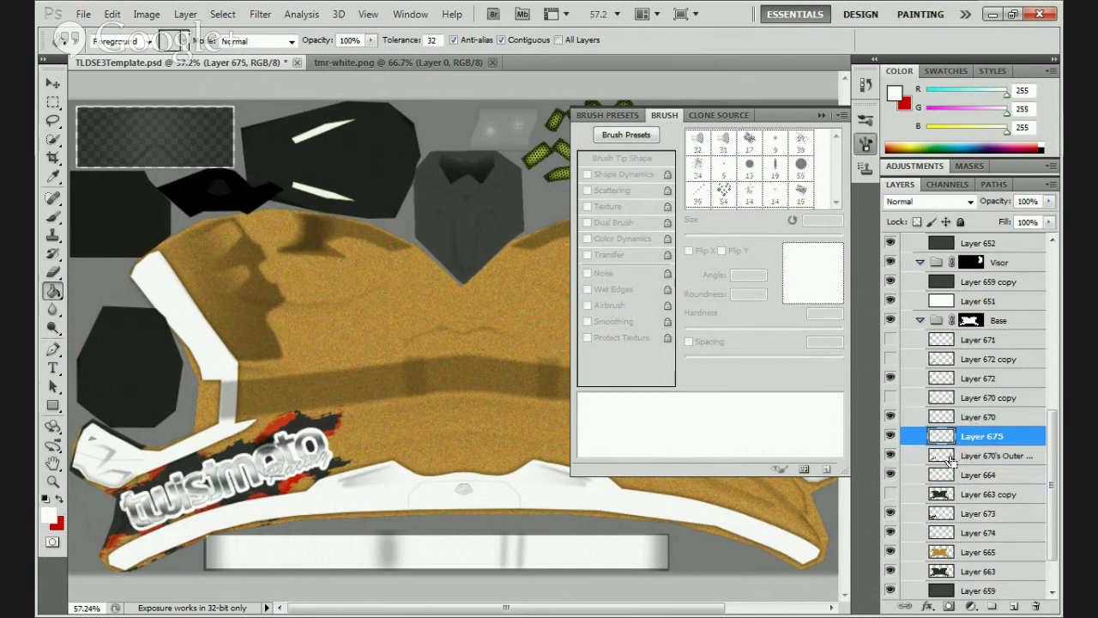
{"action": "key", "text": "ctrl+bracketleft"}
{"action": "key", "text": "ctrl+bracketleft"}
{"action": "left_click_drag", "start_coordinate": [978, 482], "coordinate": [994, 412]}
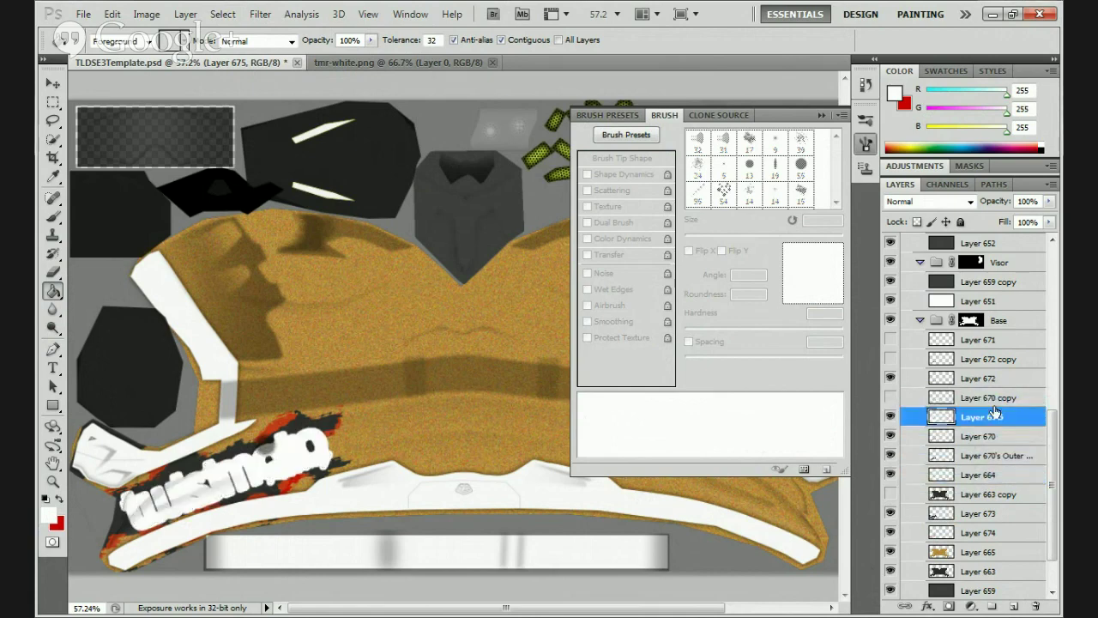
Load the logo lettering, delete the white inside it, and hide Layer 675
{"action": "left_click", "coordinate": [941, 459], "text": "ctrl"}
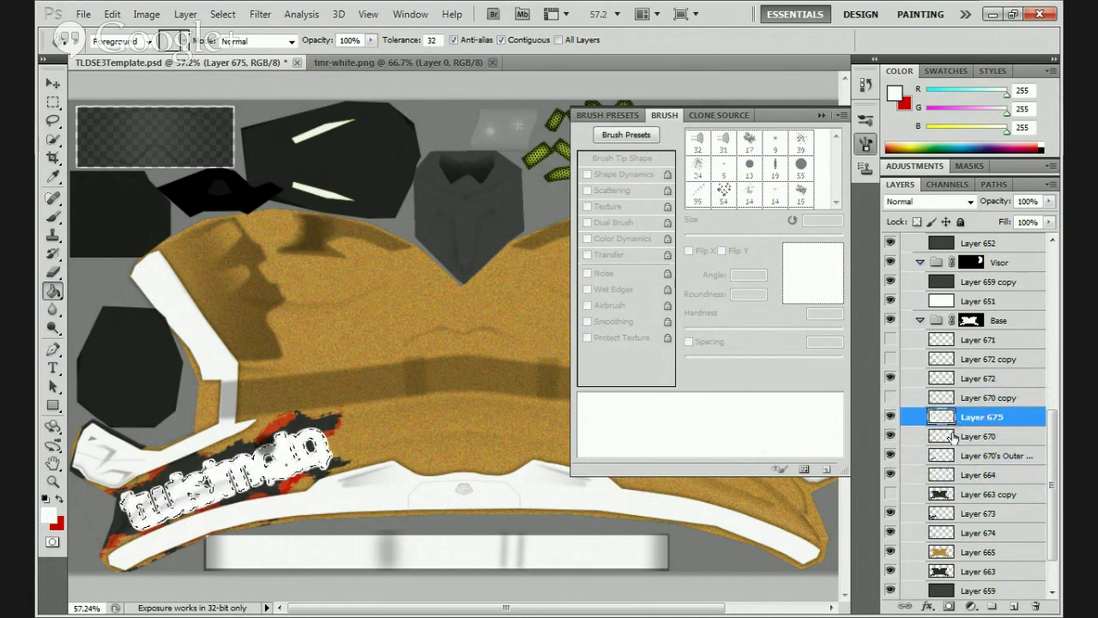
{"action": "key", "text": "Delete"}
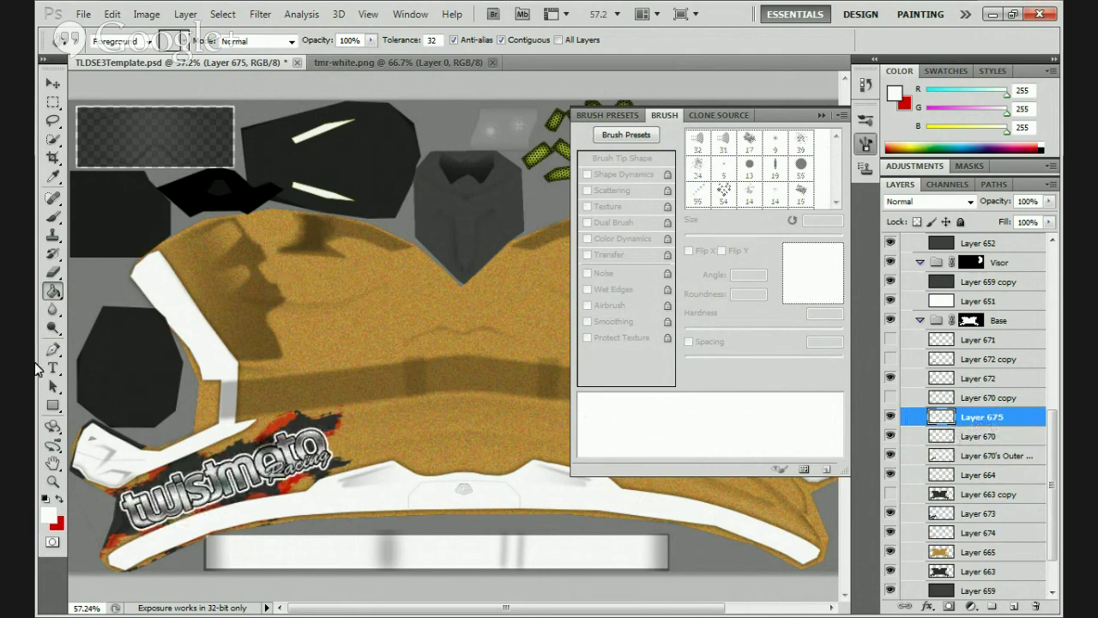
{"action": "left_click", "coordinate": [893, 418]}
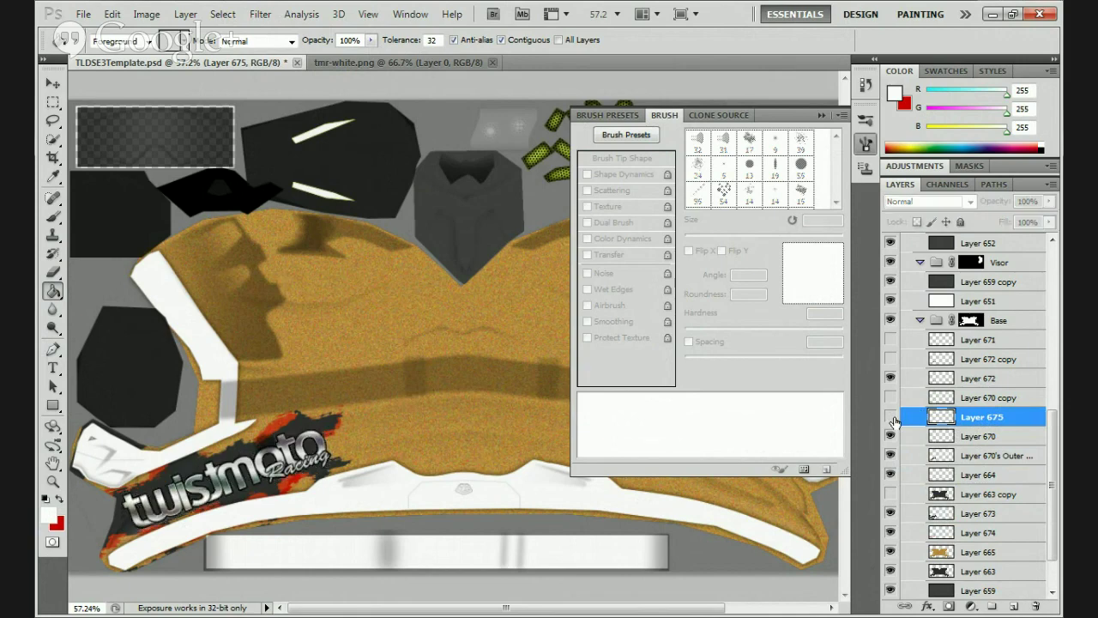
Compare the white outline against Layer 670, outer glow and Layer 664, ending with Layer 674 hidden
{"action": "left_click", "coordinate": [892, 418]}
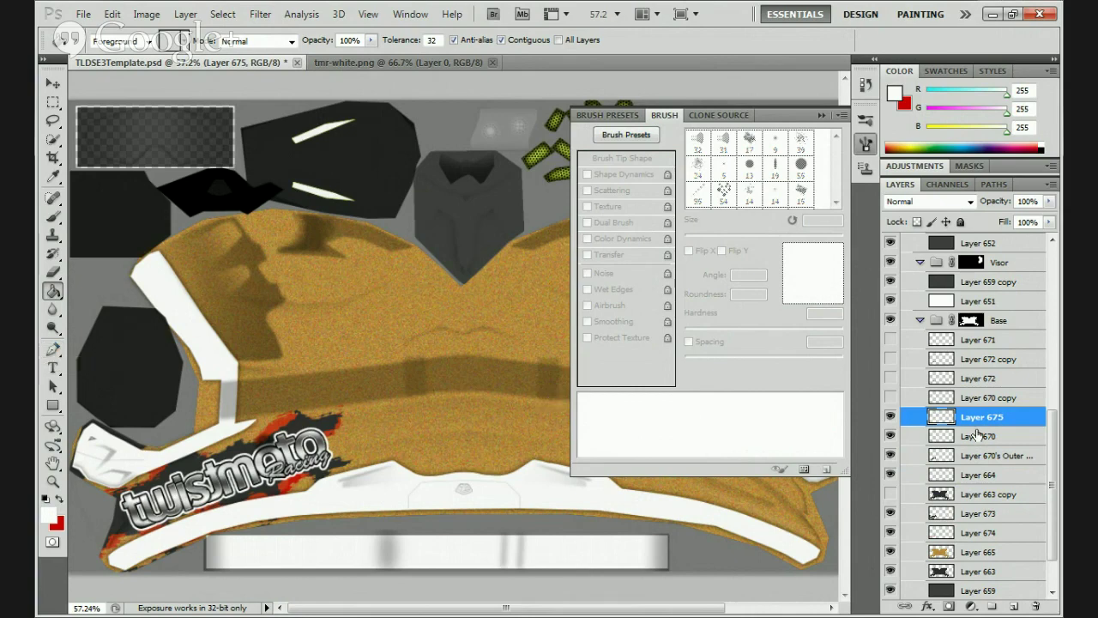
{"action": "left_click", "coordinate": [891, 417]}
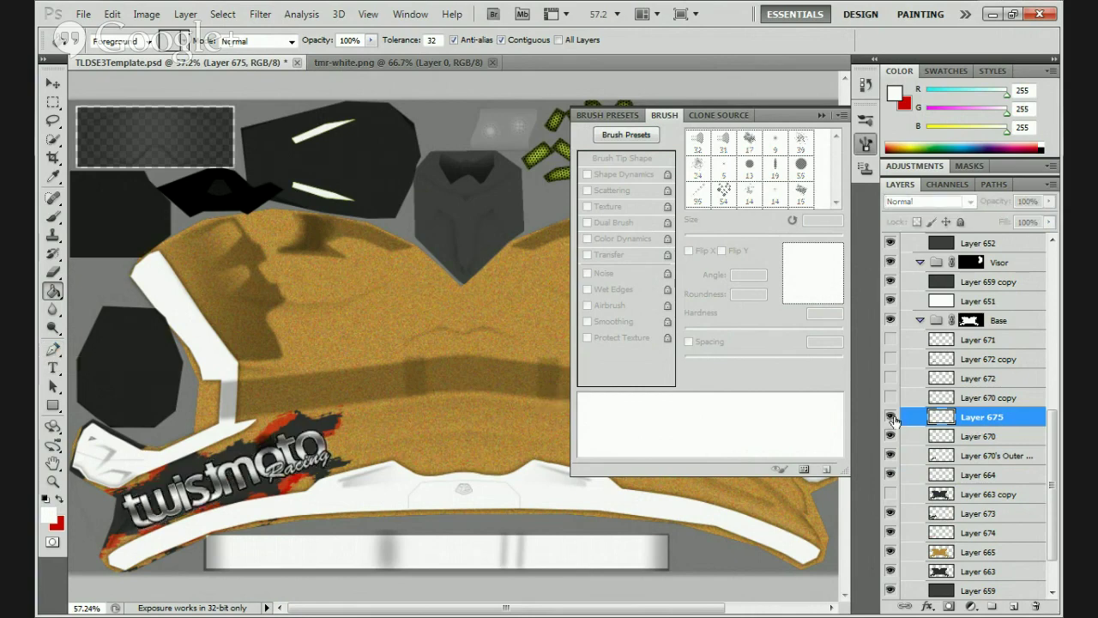
{"action": "left_click", "coordinate": [891, 417]}
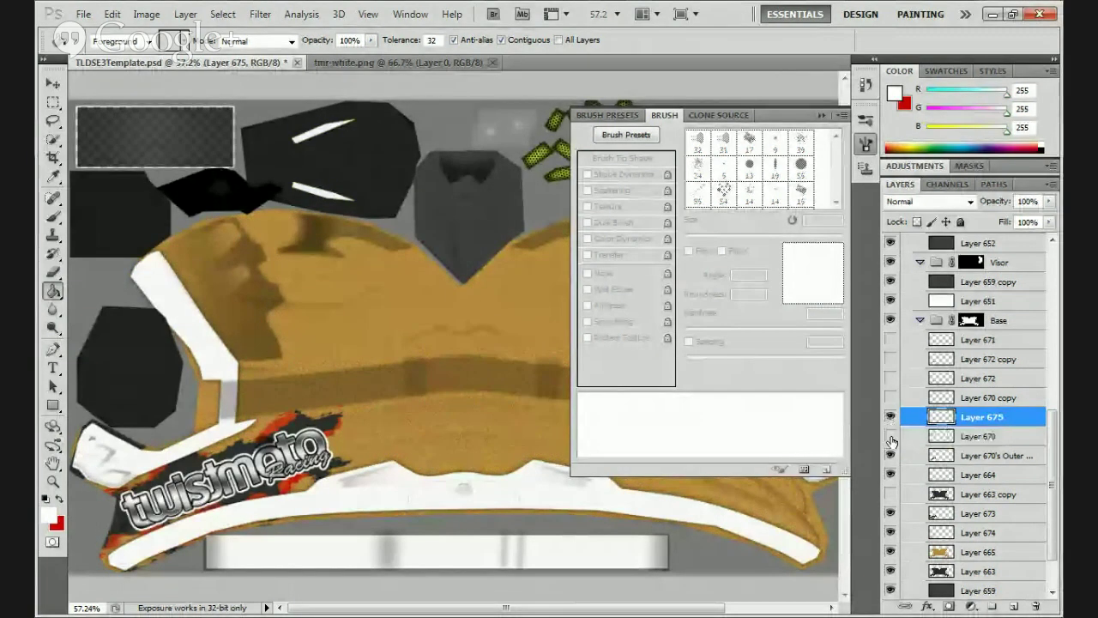
{"action": "left_click", "coordinate": [890, 435]}
{"action": "left_click", "coordinate": [889, 457]}
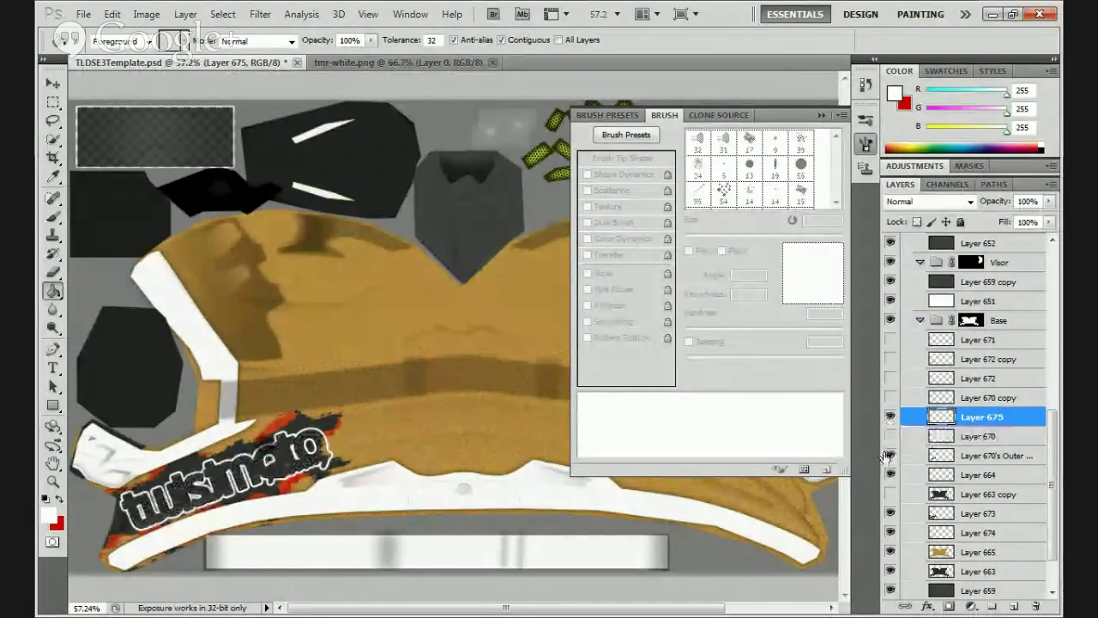
{"action": "left_click", "coordinate": [888, 455]}
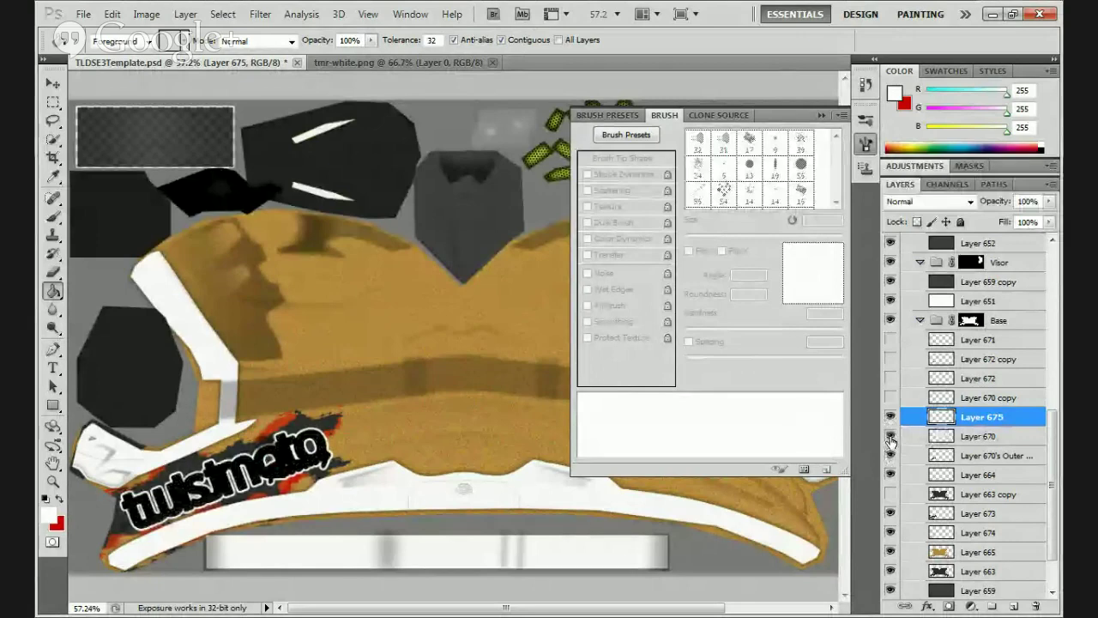
{"action": "left_click", "coordinate": [890, 438]}
{"action": "left_click", "coordinate": [891, 416]}
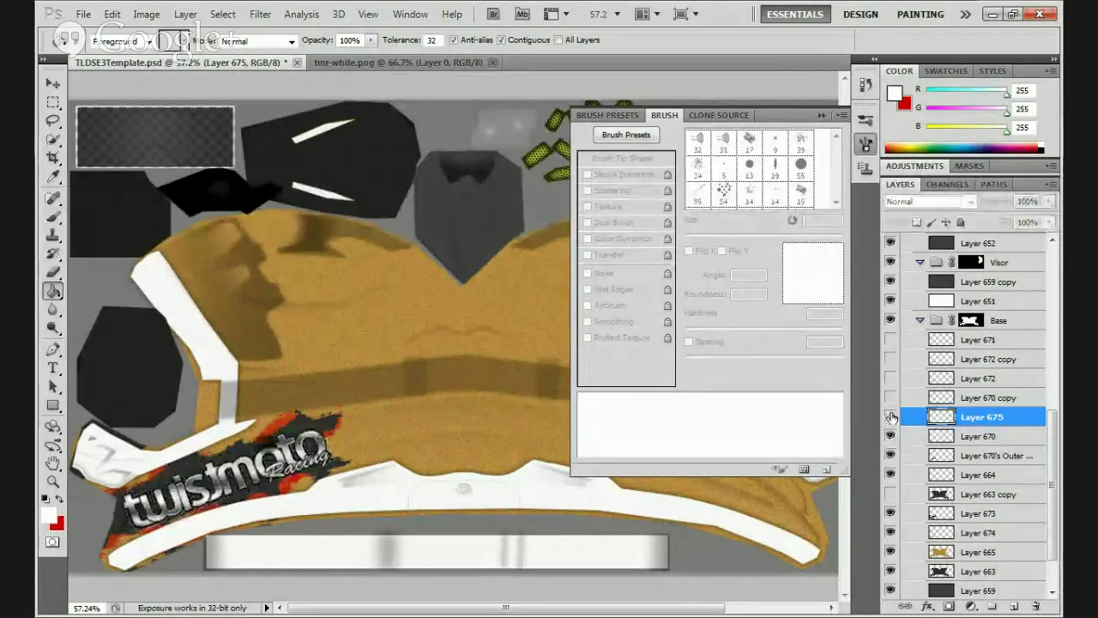
{"action": "left_click", "coordinate": [891, 417]}
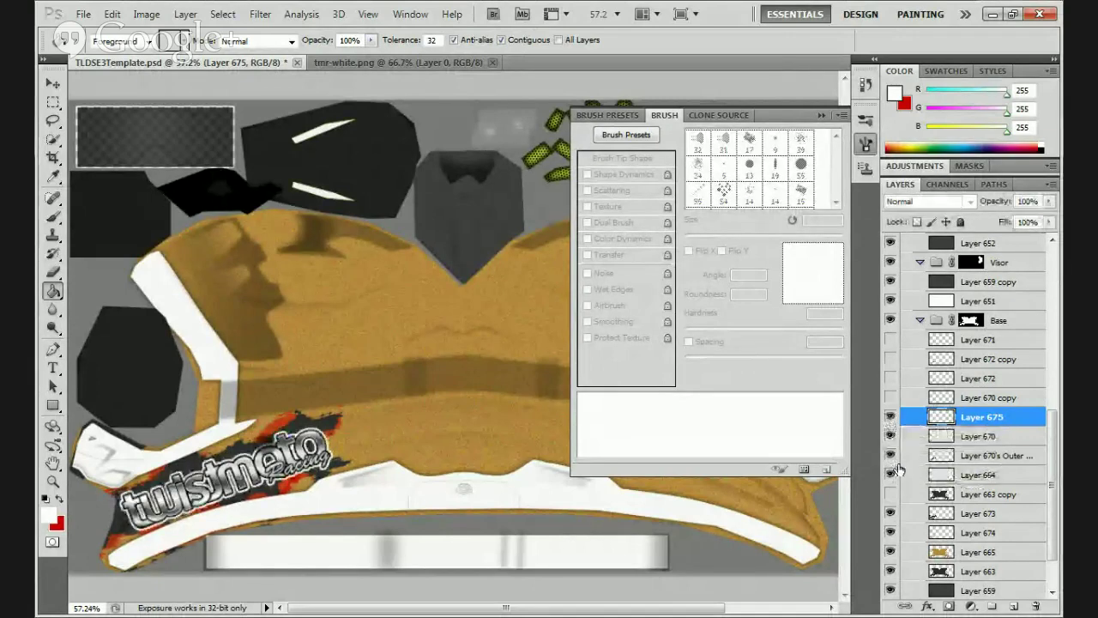
{"action": "left_click", "coordinate": [891, 474]}
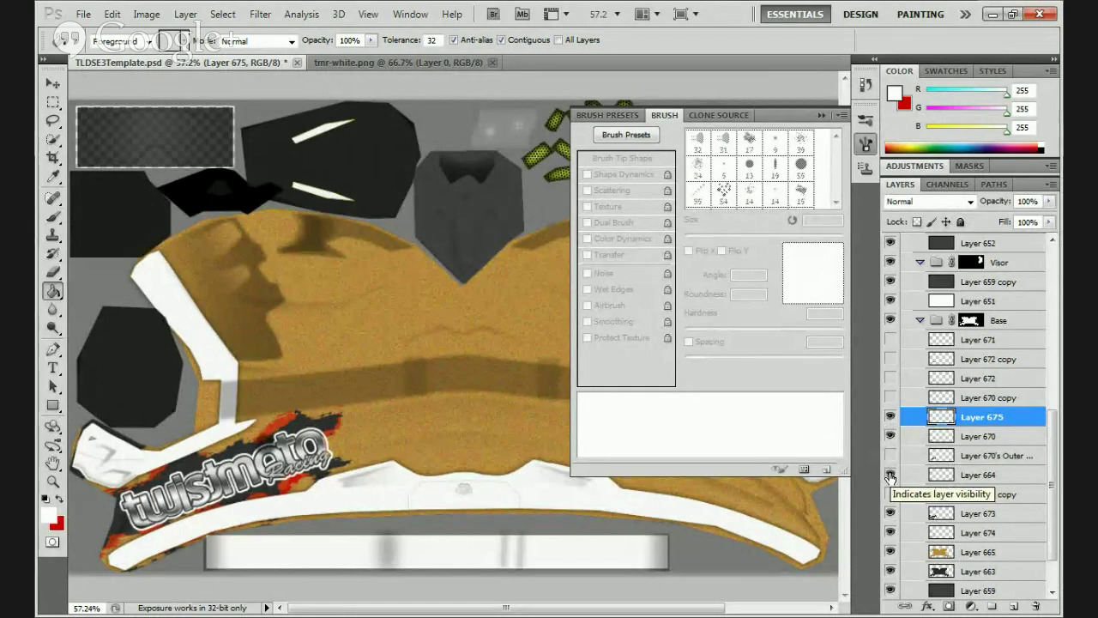
{"action": "left_click", "coordinate": [889, 457]}
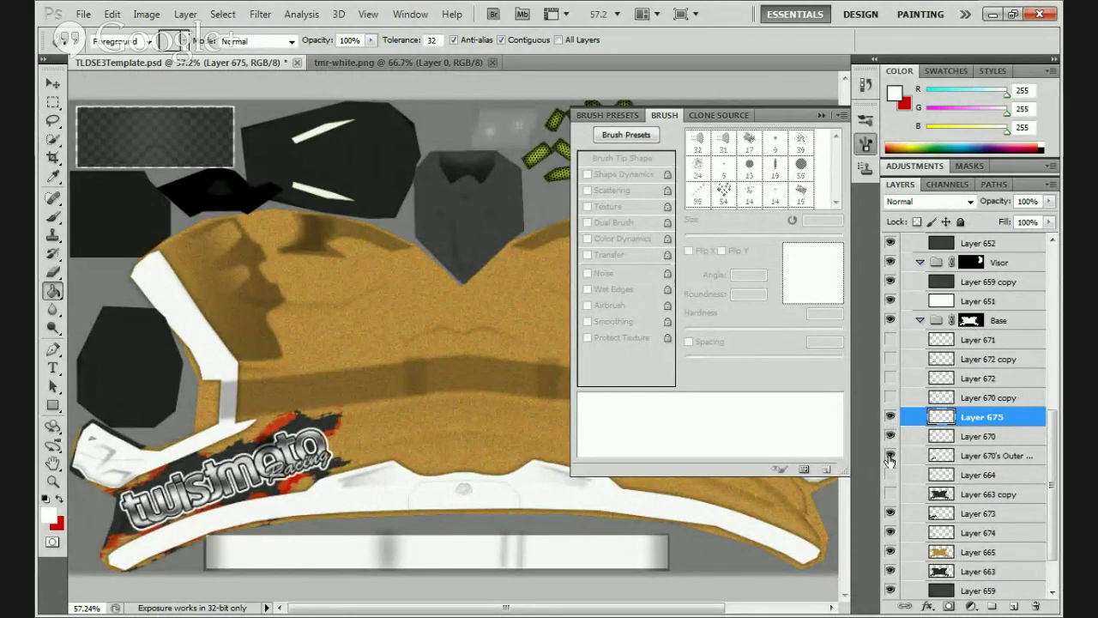
{"action": "left_click", "coordinate": [889, 532]}
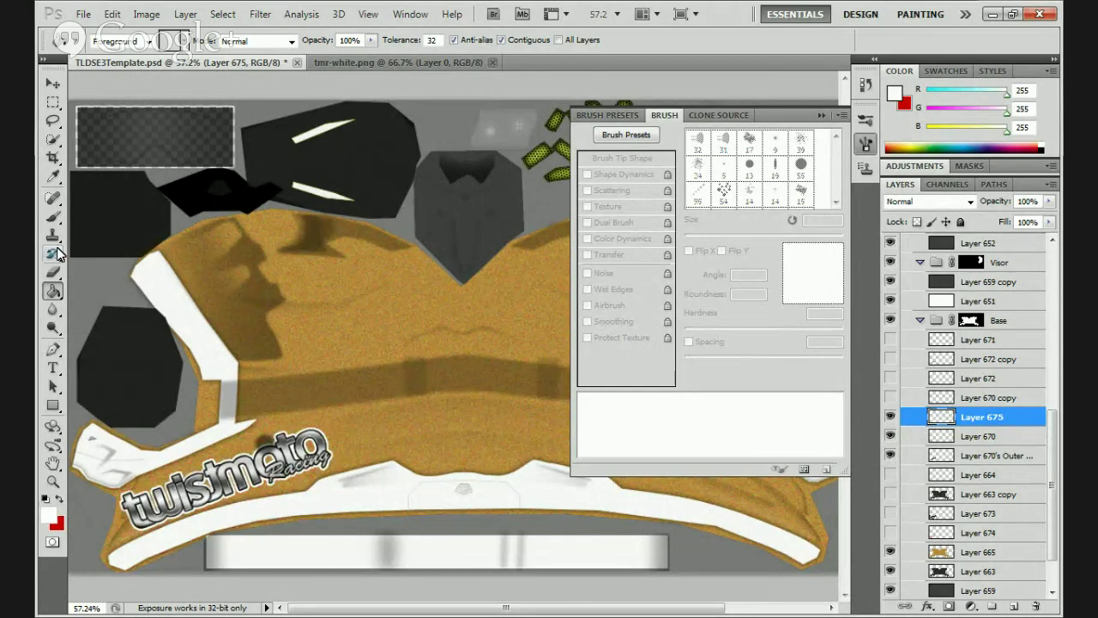
Move Layer 675 below Layer 664 and paint white behind "moto" with the 39 px grunge tip at 58 px
{"action": "left_click", "coordinate": [53, 217]}
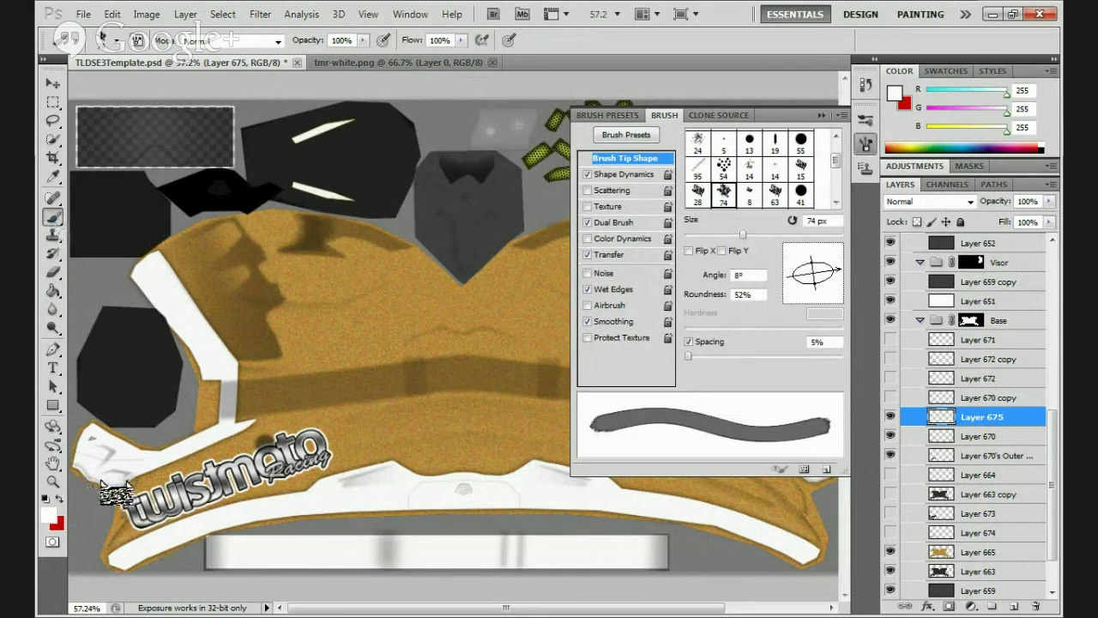
{"action": "left_click", "coordinate": [114, 41]}
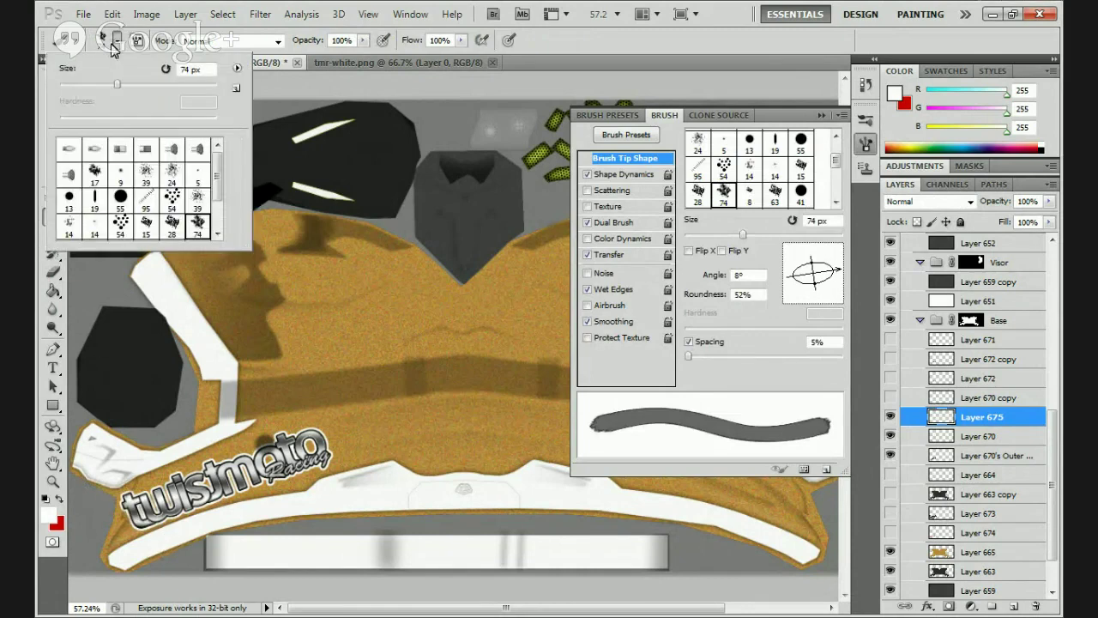
{"action": "left_click", "coordinate": [197, 199]}
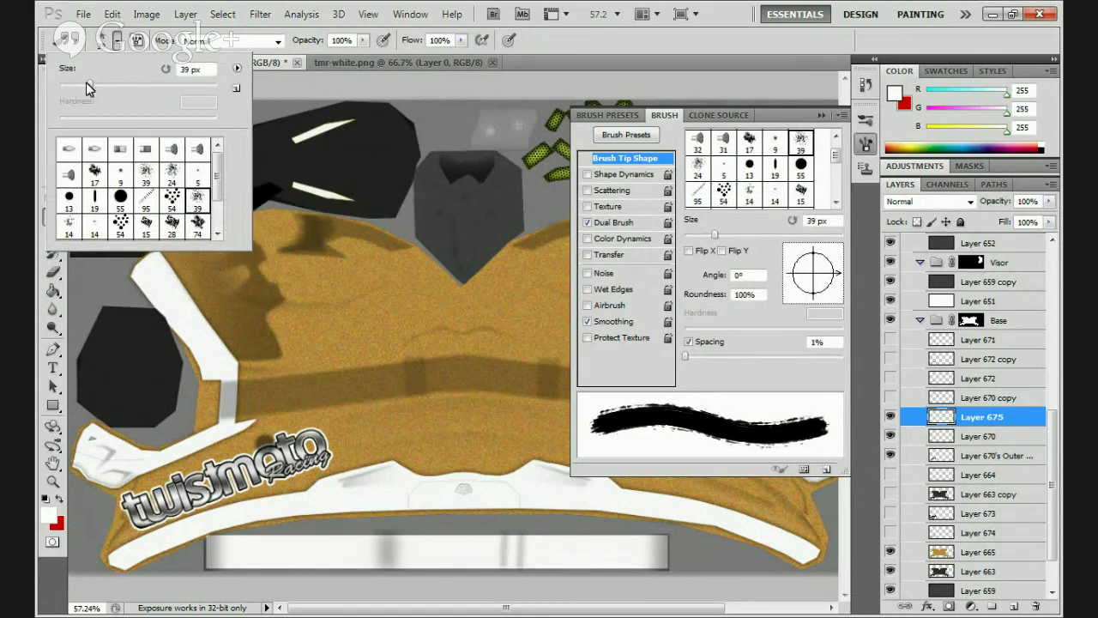
{"action": "left_click_drag", "start_coordinate": [86, 82], "coordinate": [101, 88]}
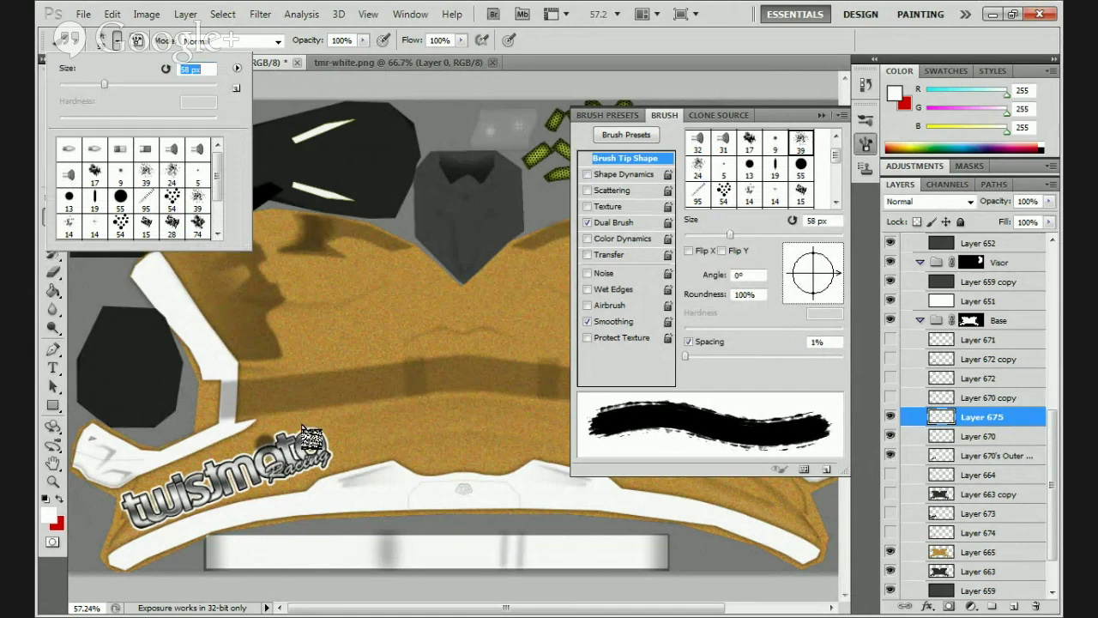
{"action": "mouse_move", "coordinate": [303, 428]}
{"action": "left_mouse_down"}
{"action": "mouse_move", "coordinate": [289, 438]}
{"action": "mouse_move", "coordinate": [302, 435]}
{"action": "left_mouse_up"}
{"action": "key", "text": "ctrl+z"}
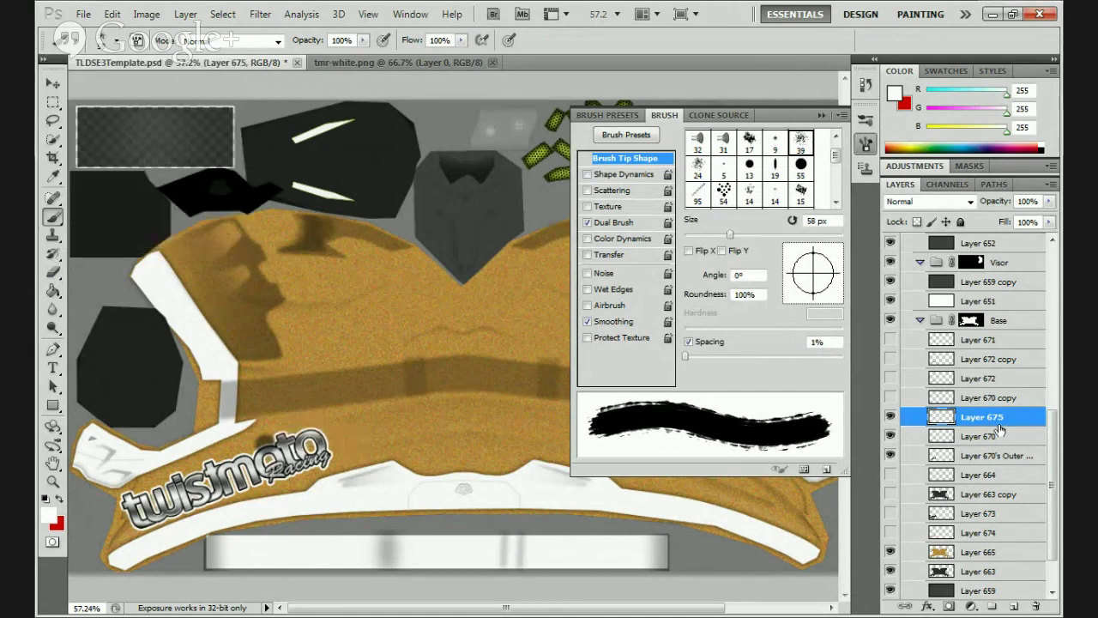
{"action": "left_click_drag", "start_coordinate": [999, 429], "coordinate": [998, 485]}
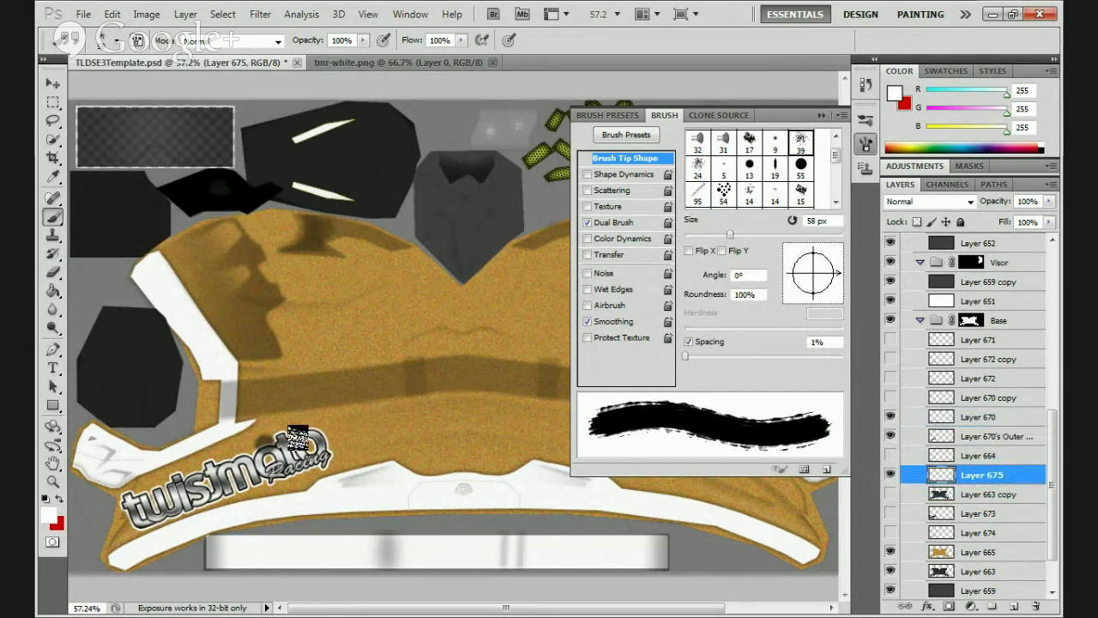
{"action": "mouse_move", "coordinate": [310, 429]}
{"action": "left_mouse_down"}
{"action": "mouse_move", "coordinate": [266, 435]}
{"action": "mouse_move", "coordinate": [298, 428]}
{"action": "mouse_move", "coordinate": [237, 452]}
{"action": "mouse_move", "coordinate": [230, 473]}
{"action": "mouse_move", "coordinate": [146, 520]}
{"action": "mouse_move", "coordinate": [248, 448]}
{"action": "mouse_move", "coordinate": [156, 479]}
{"action": "mouse_move", "coordinate": [107, 504]}
{"action": "mouse_move", "coordinate": [132, 508]}
{"action": "mouse_move", "coordinate": [108, 531]}
{"action": "mouse_move", "coordinate": [152, 520]}
{"action": "mouse_move", "coordinate": [136, 525]}
{"action": "mouse_move", "coordinate": [202, 481]}
{"action": "mouse_move", "coordinate": [249, 471]}
{"action": "mouse_move", "coordinate": [211, 496]}
{"action": "mouse_move", "coordinate": [263, 474]}
{"action": "mouse_move", "coordinate": [340, 448]}
{"action": "left_mouse_up"}
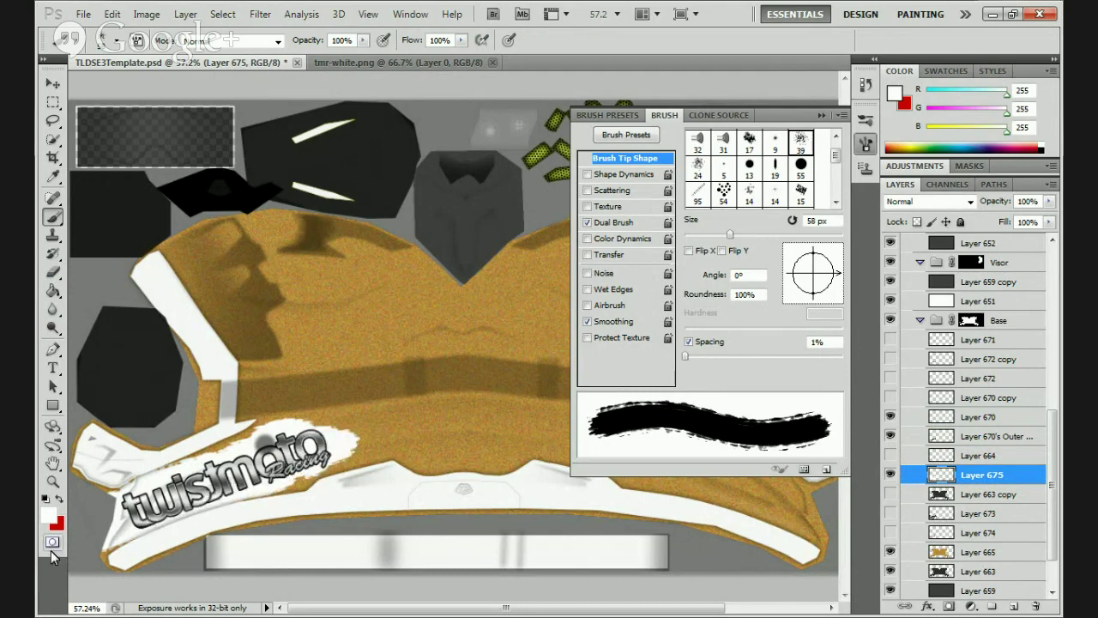
{"action": "left_click", "coordinate": [52, 272]}
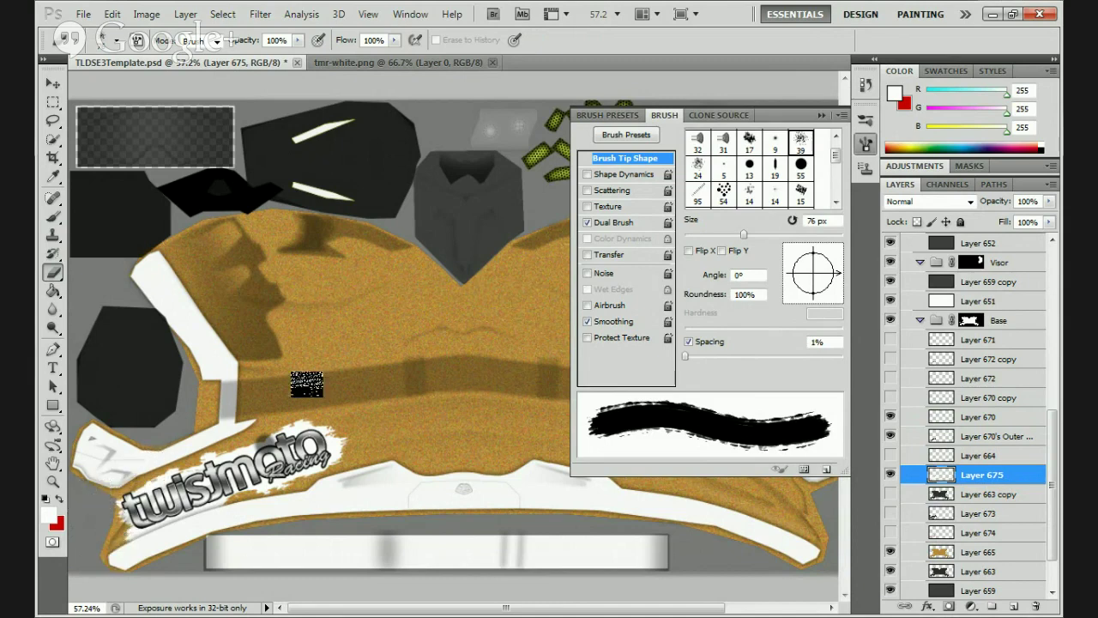
Hide the gold base to show dark grey, add Layer 676, and undo a trial white patch after checking the reference
{"action": "left_click", "coordinate": [891, 494]}
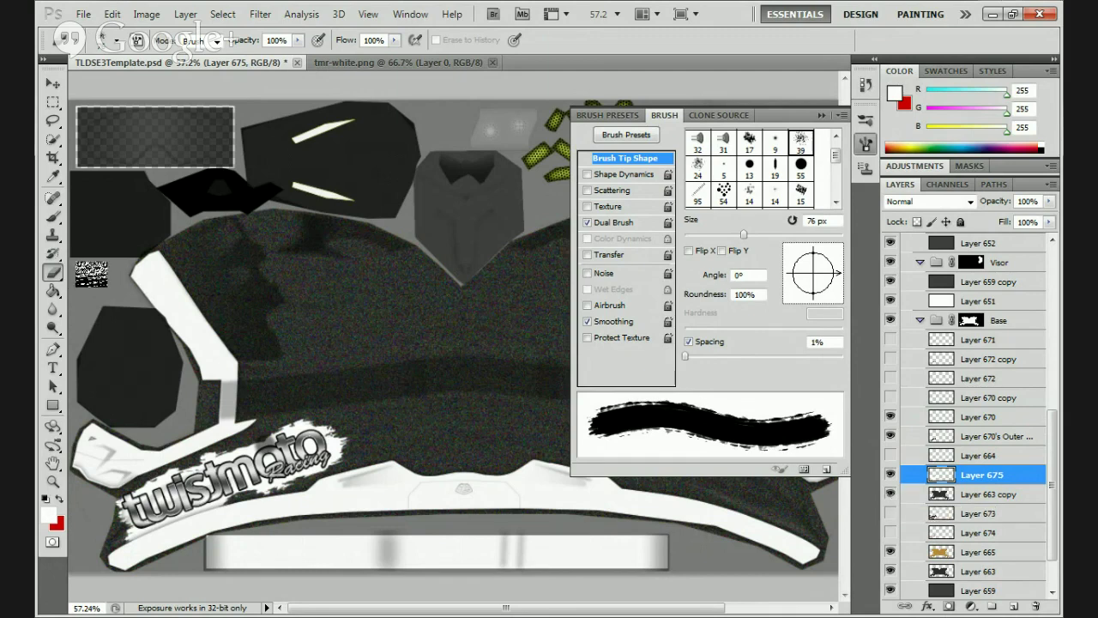
{"action": "left_click", "coordinate": [1012, 606]}
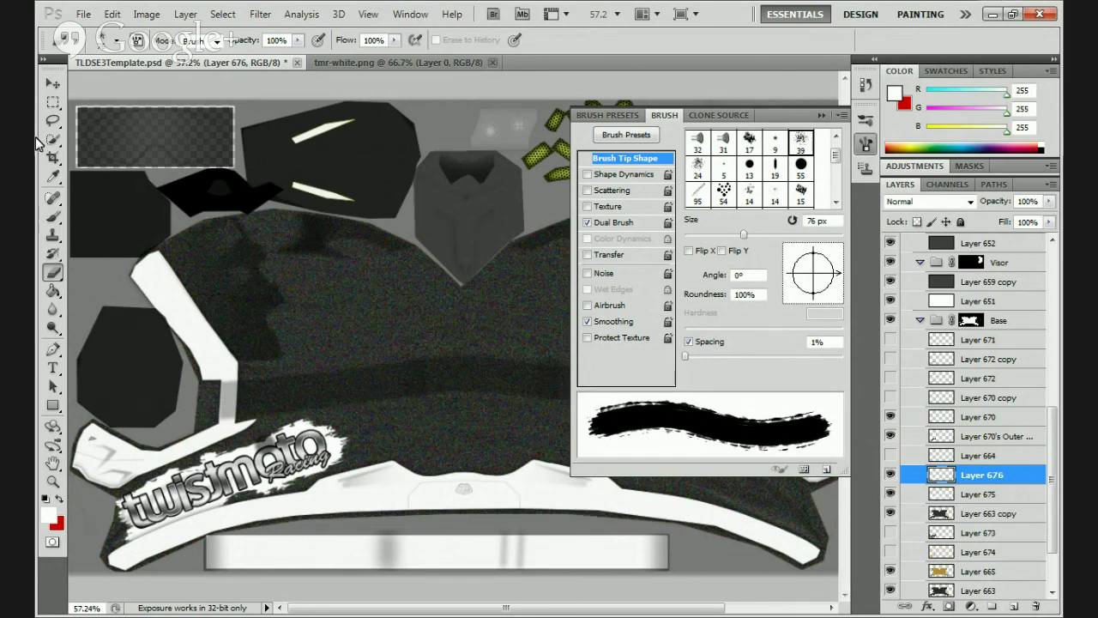
{"action": "left_click", "coordinate": [53, 215]}
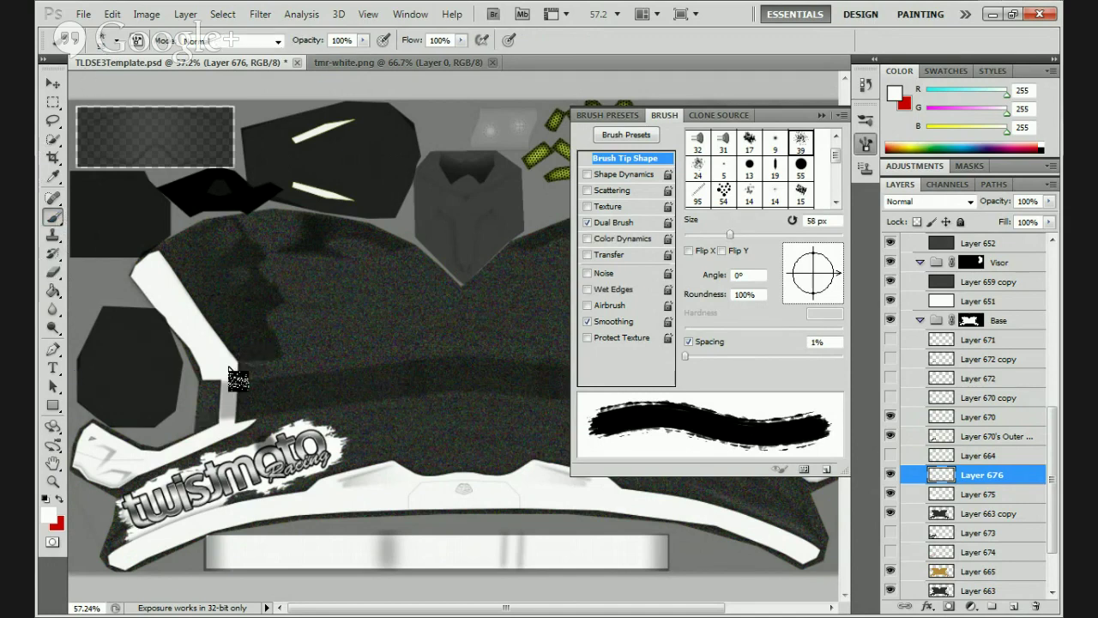
{"action": "left_click_drag", "start_coordinate": [229, 370], "coordinate": [229, 403]}
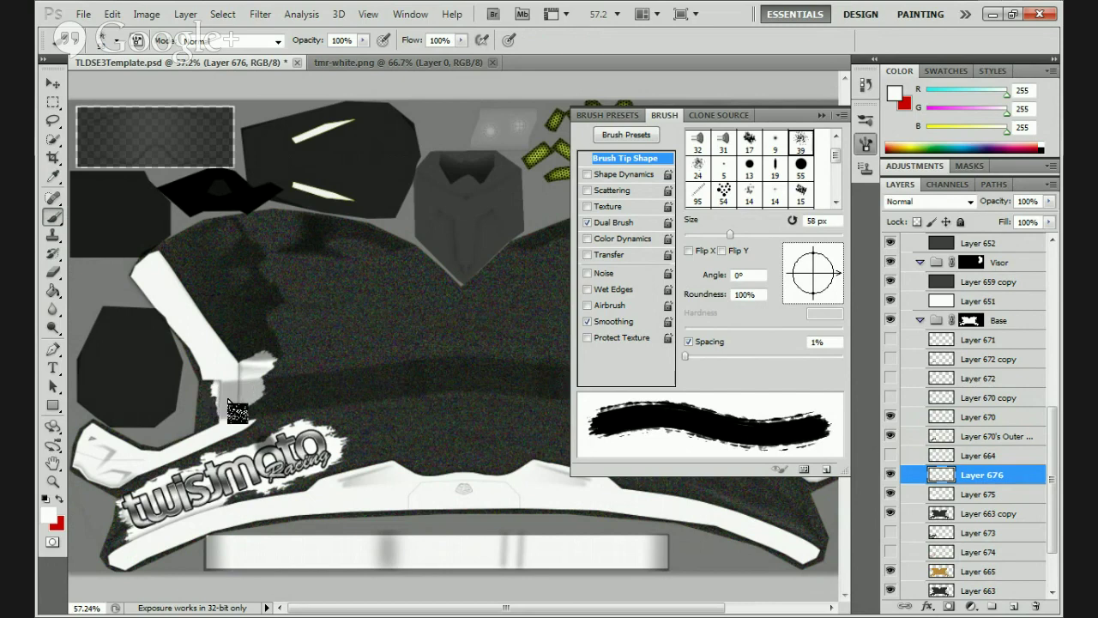
{"action": "key", "text": "ctrl+z"}
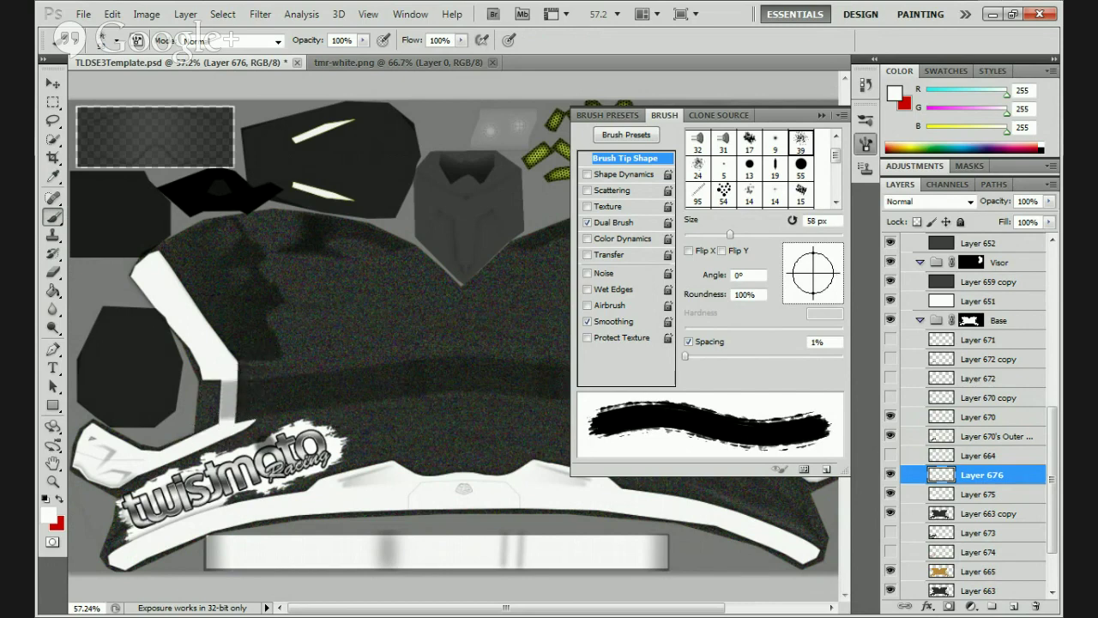
{"action": "key", "text": "alt+Tab"}
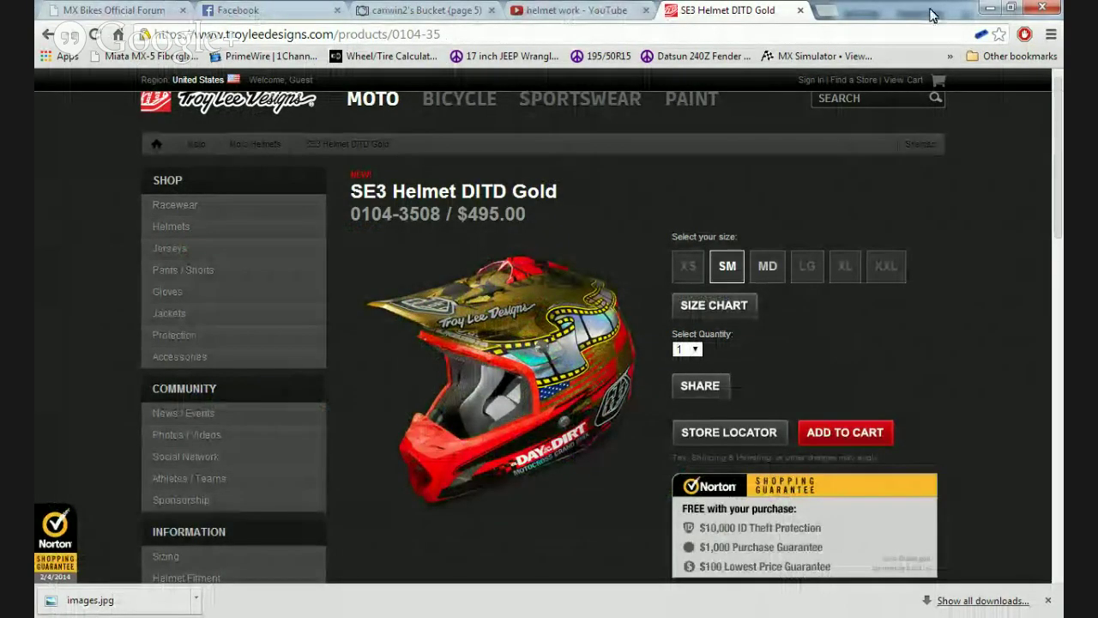
{"action": "left_click", "coordinate": [988, 10]}
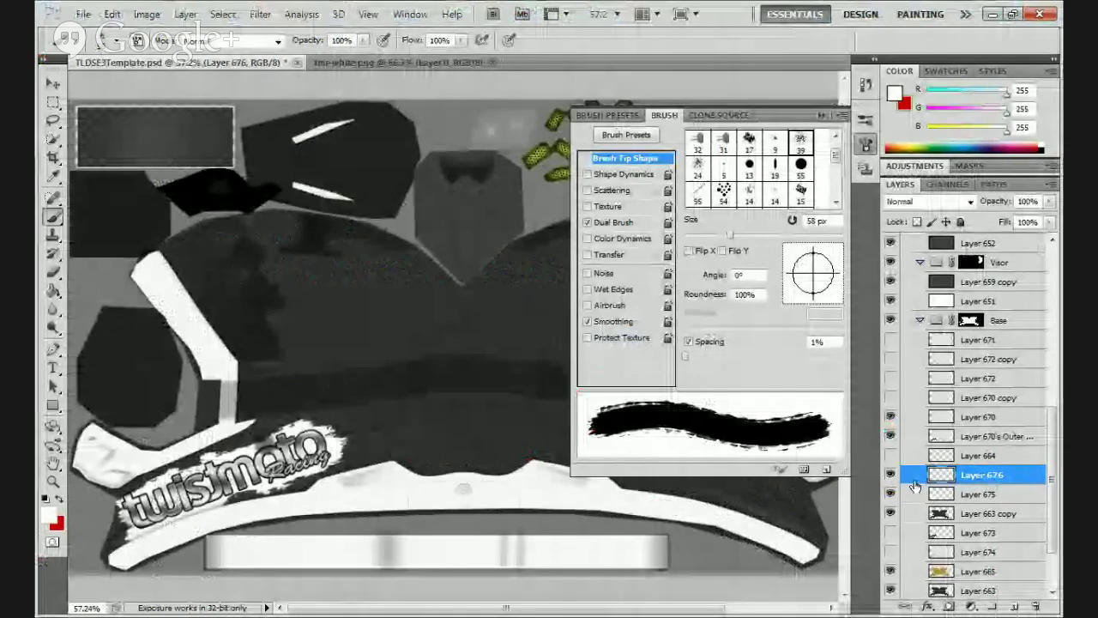
After comparing the logo layers, leave Layer 670 hidden and switch to the tmr-white.png document
{"action": "left_click", "coordinate": [890, 417]}
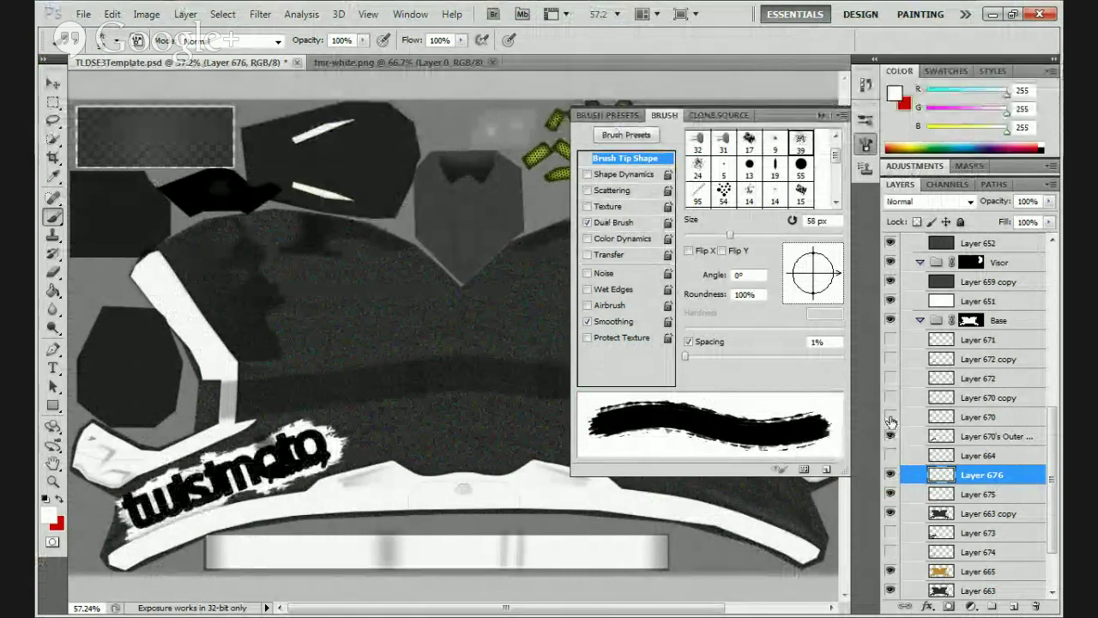
{"action": "left_click", "coordinate": [890, 436]}
{"action": "left_click", "coordinate": [890, 437]}
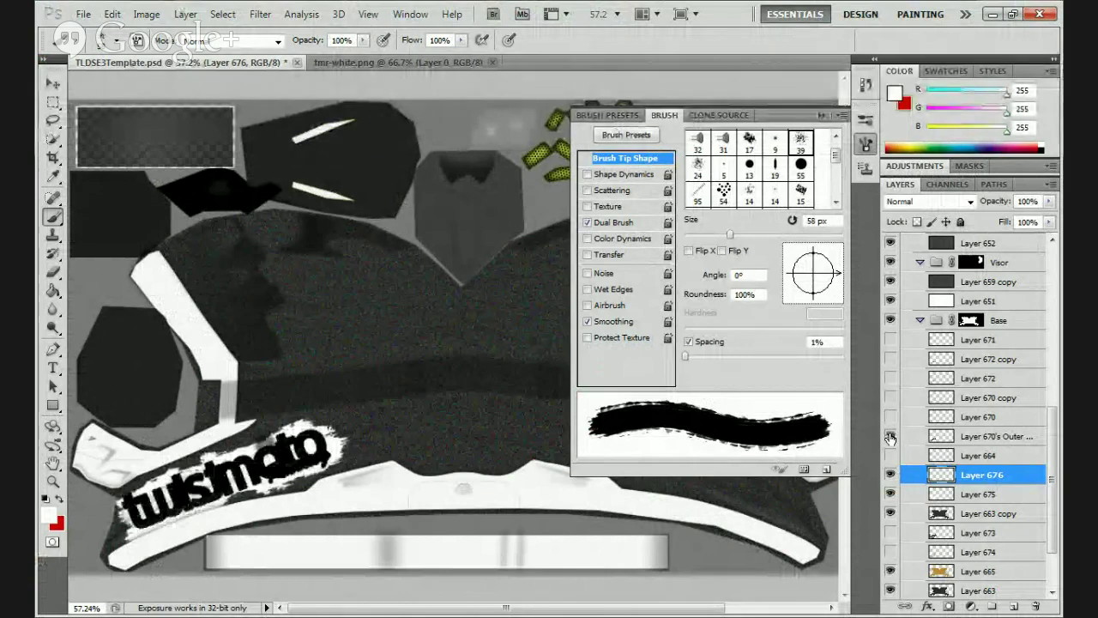
{"action": "left_click", "coordinate": [890, 417]}
{"action": "left_click", "coordinate": [890, 417]}
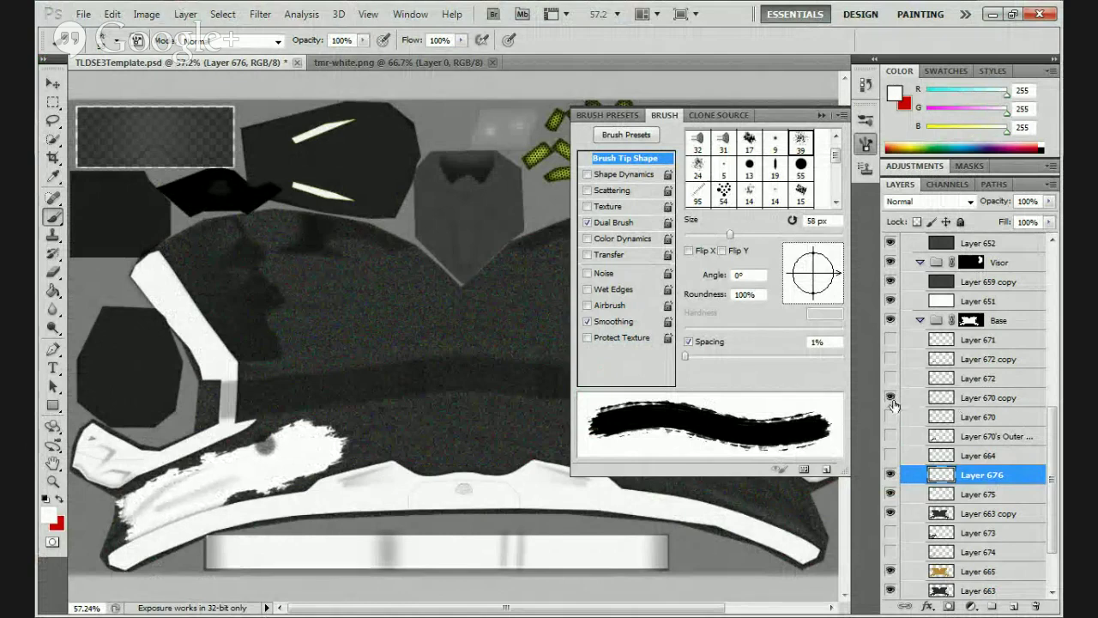
{"action": "left_click", "coordinate": [393, 63]}
{"action": "left_click", "coordinate": [52, 84]}
Drag the twistmoto logo into the helmet texture and give Layer 677 a red Color Overlay
{"action": "left_click_drag", "start_coordinate": [335, 307], "coordinate": [299, 392]}
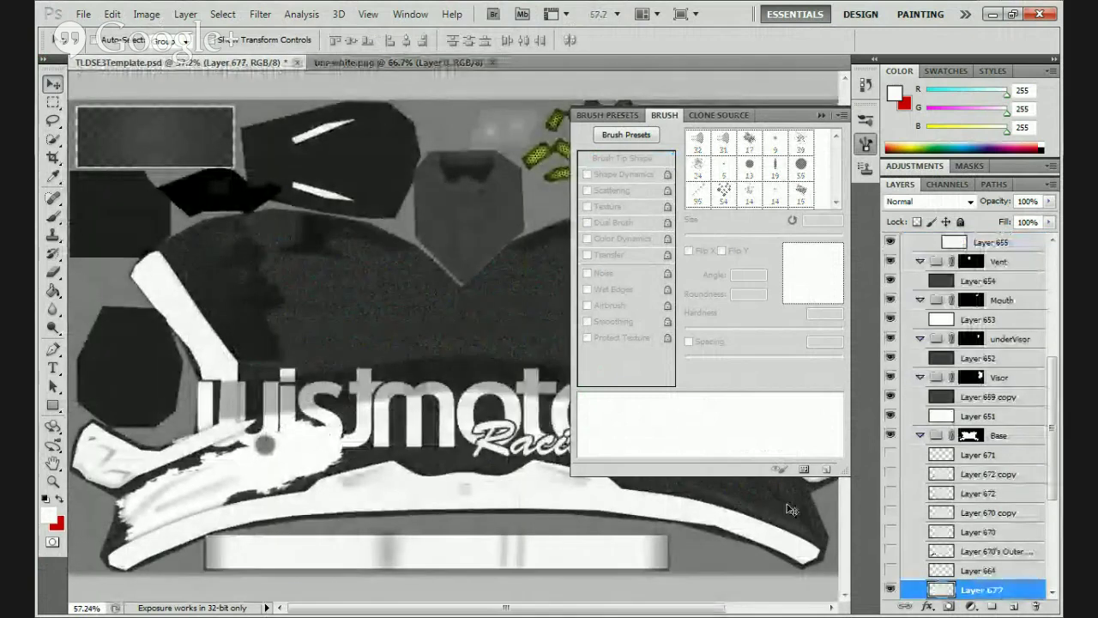
{"action": "double_click", "coordinate": [1014, 590]}
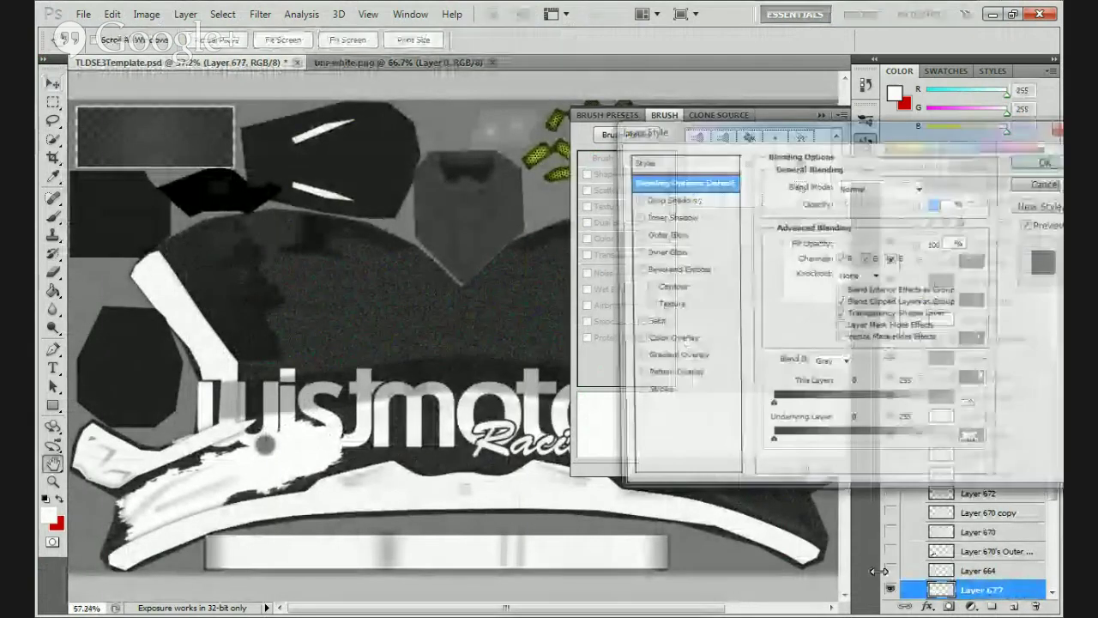
{"action": "left_click", "coordinate": [635, 341]}
{"action": "left_click", "coordinate": [687, 341]}
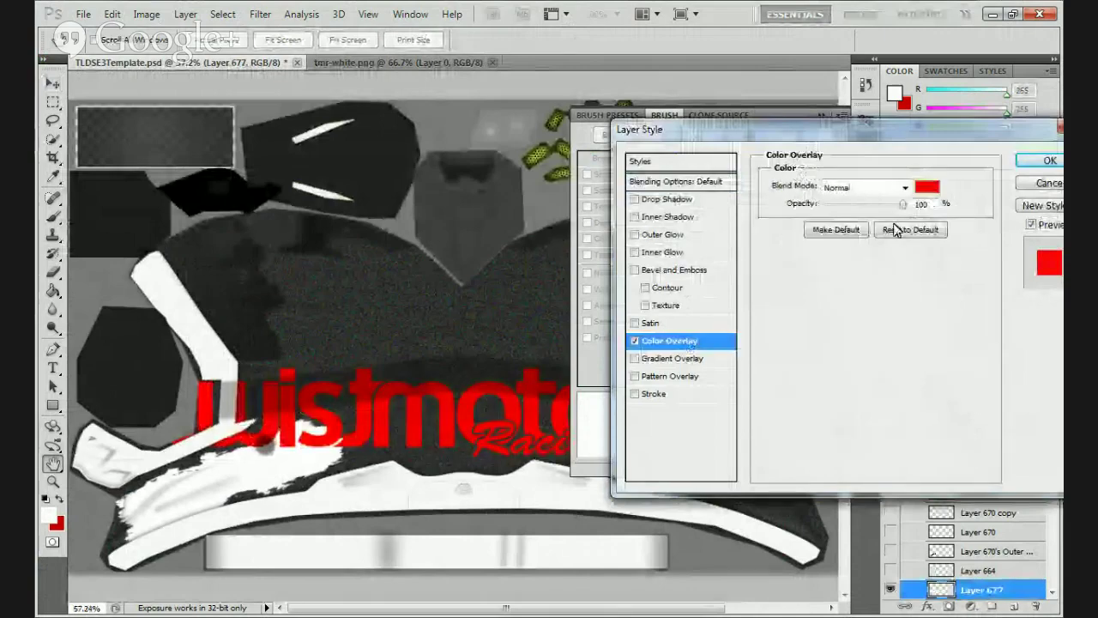
{"action": "left_click", "coordinate": [1049, 161]}
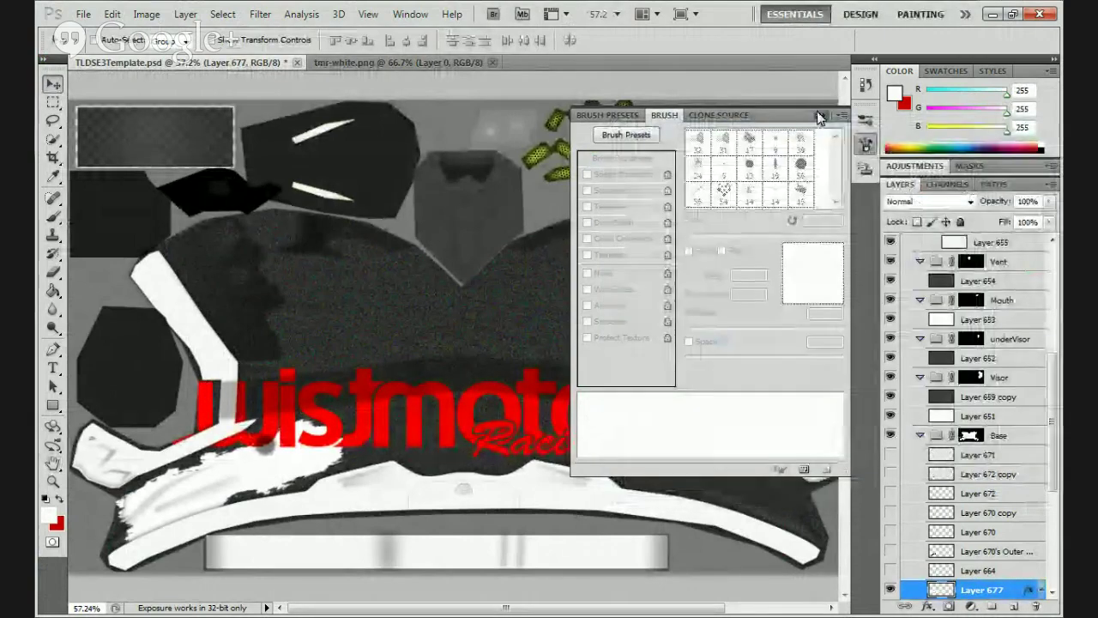
{"action": "left_click", "coordinate": [816, 111]}
Scale the red logo to 30.64%, rotate it to -18.22°, and place it on the lower-left splash
{"action": "key", "text": "ctrl+t"}
{"action": "left_click_drag", "start_coordinate": [592, 474], "coordinate": [268, 450]}
{"action": "left_click_drag", "start_coordinate": [263, 520], "coordinate": [244, 475]}
{"action": "mouse_move", "coordinate": [330, 463]}
{"action": "left_mouse_down"}
{"action": "mouse_move", "coordinate": [339, 478]}
{"action": "mouse_move", "coordinate": [327, 472]}
{"action": "left_mouse_up"}
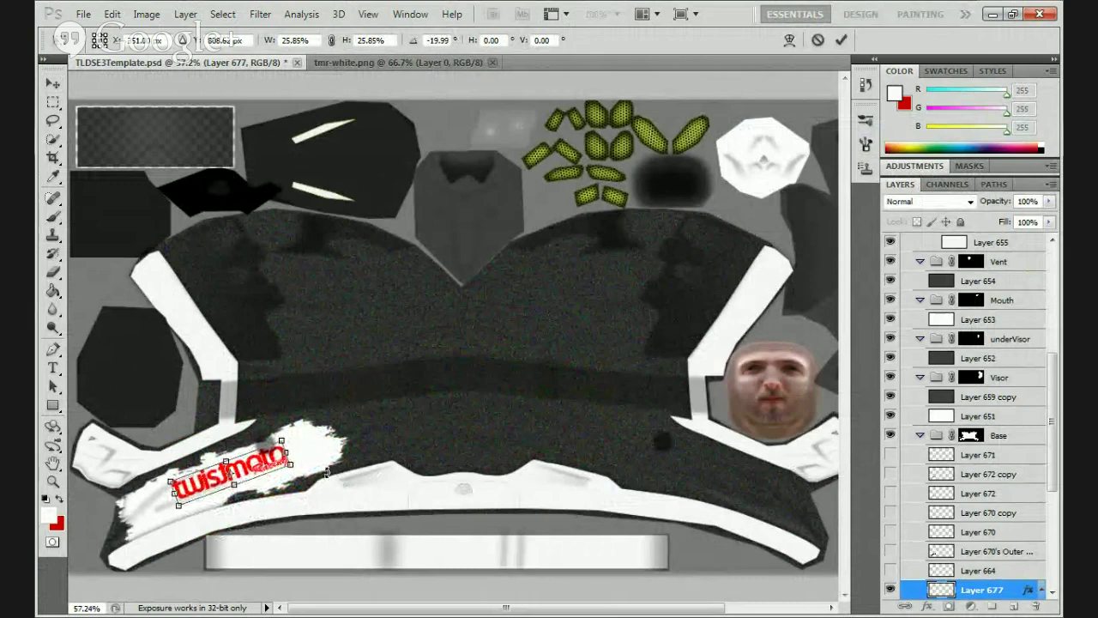
{"action": "left_click_drag", "start_coordinate": [280, 439], "coordinate": [299, 425]}
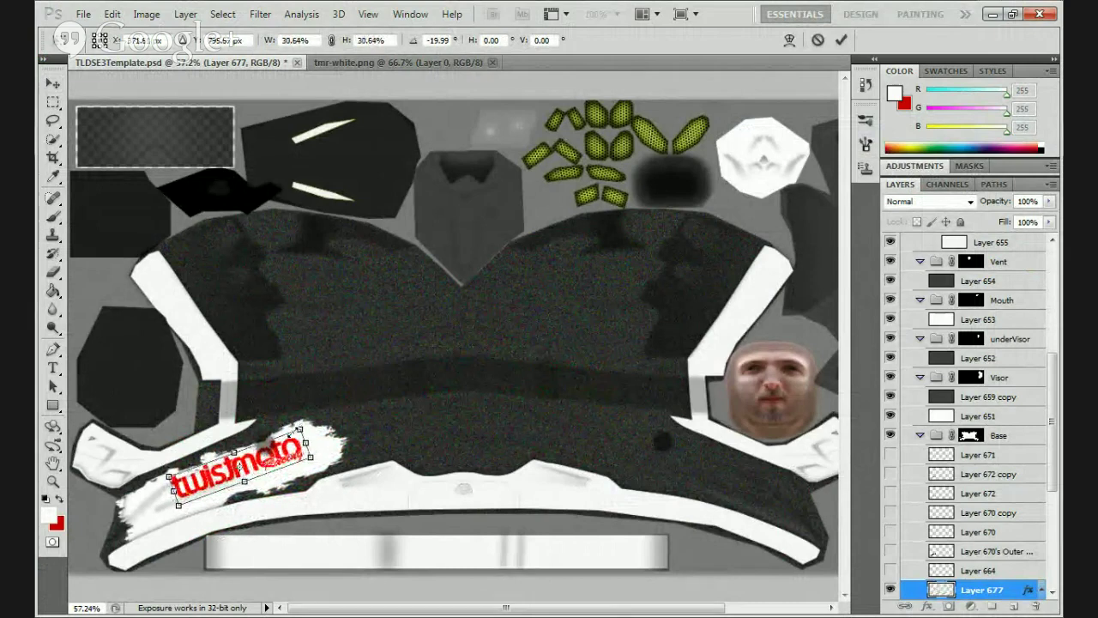
{"action": "left_click_drag", "start_coordinate": [273, 461], "coordinate": [306, 498]}
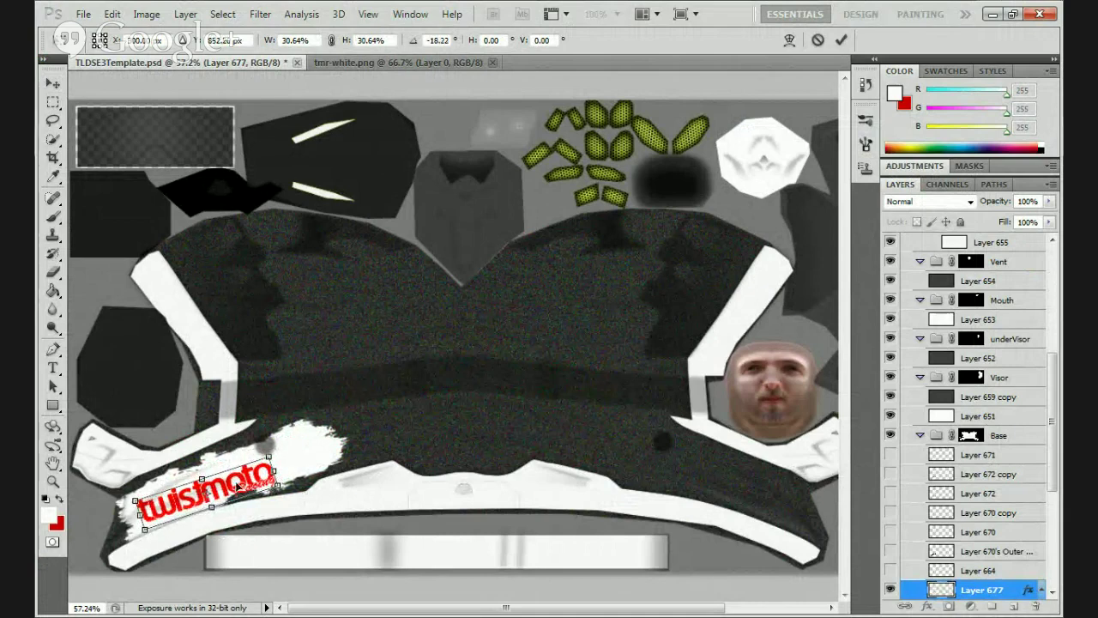
{"action": "left_click", "coordinate": [844, 39]}
{"action": "left_click", "coordinate": [1040, 589]}
{"action": "scroll", "coordinate": [1000, 446], "scroll_direction": "down", "scroll_amount": 5}
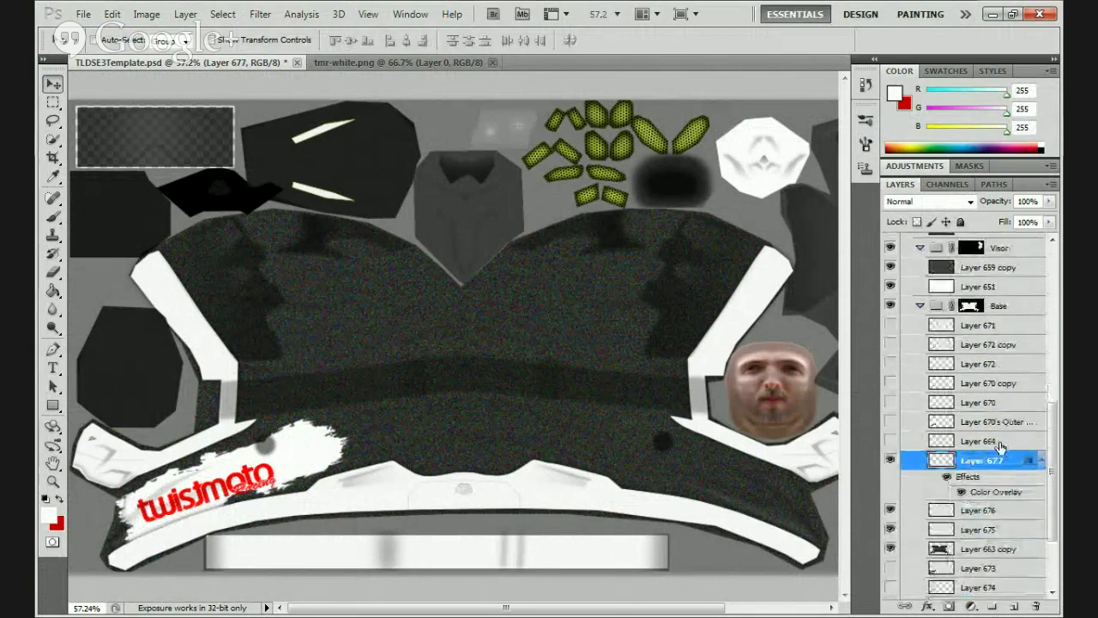
Delete the unused old Layers 664–671, plus Layers 676 and 675
{"action": "left_click", "coordinate": [978, 441]}
{"action": "left_click", "coordinate": [978, 325], "text": "shift"}
{"action": "key", "text": "Delete"}
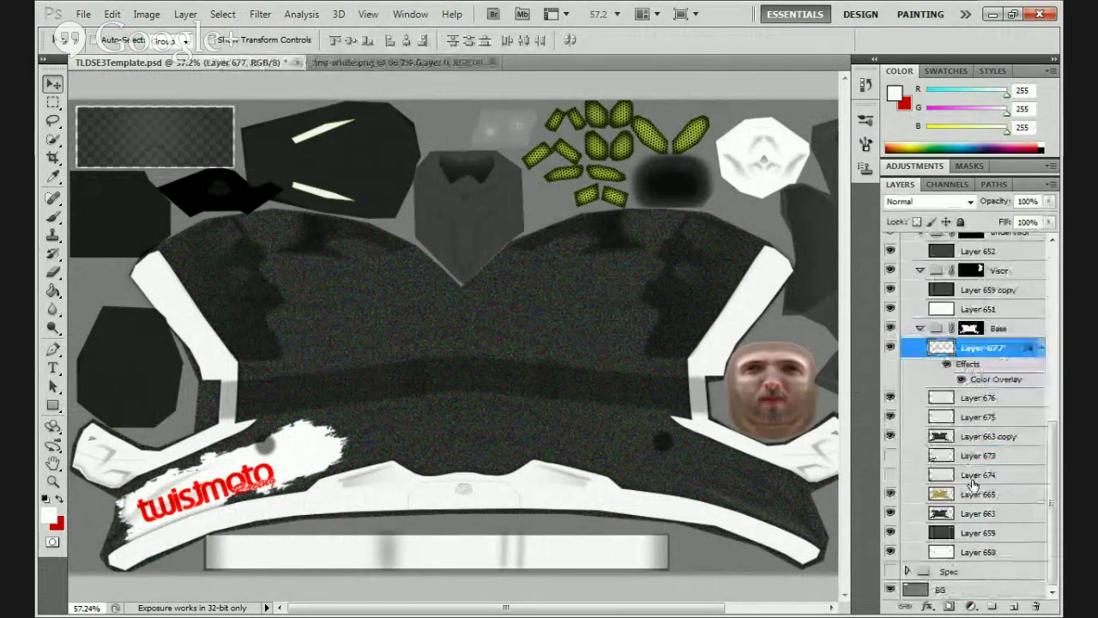
{"action": "left_click", "coordinate": [978, 400]}
{"action": "key", "text": "Delete"}
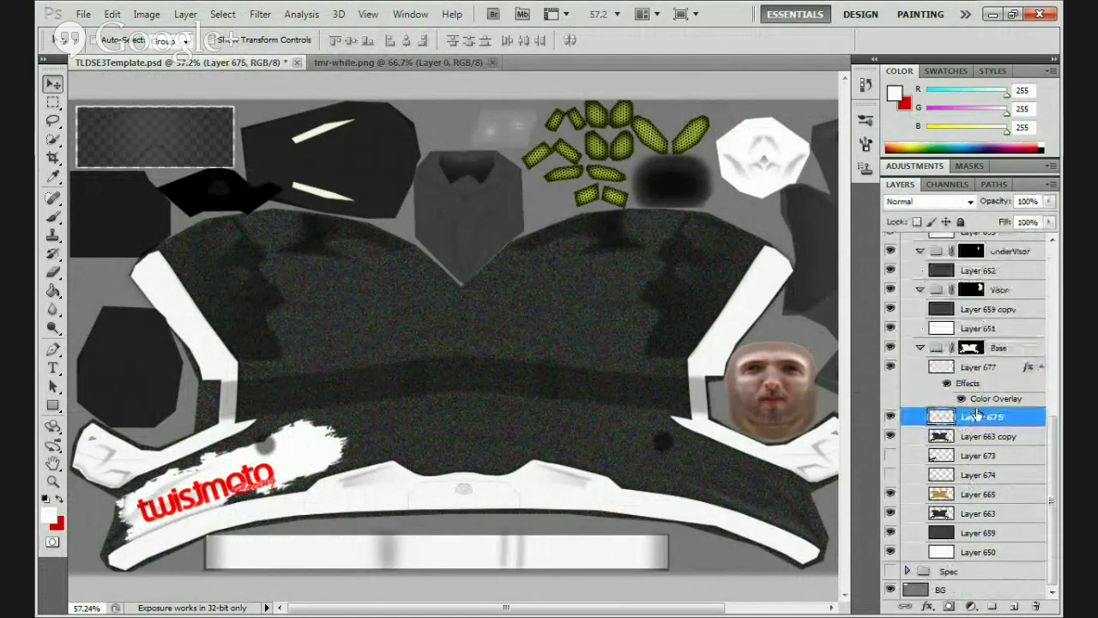
{"action": "key", "text": "Delete"}
Paint a new white brush stroke to the left of the red logo
{"action": "left_click", "coordinate": [54, 218]}
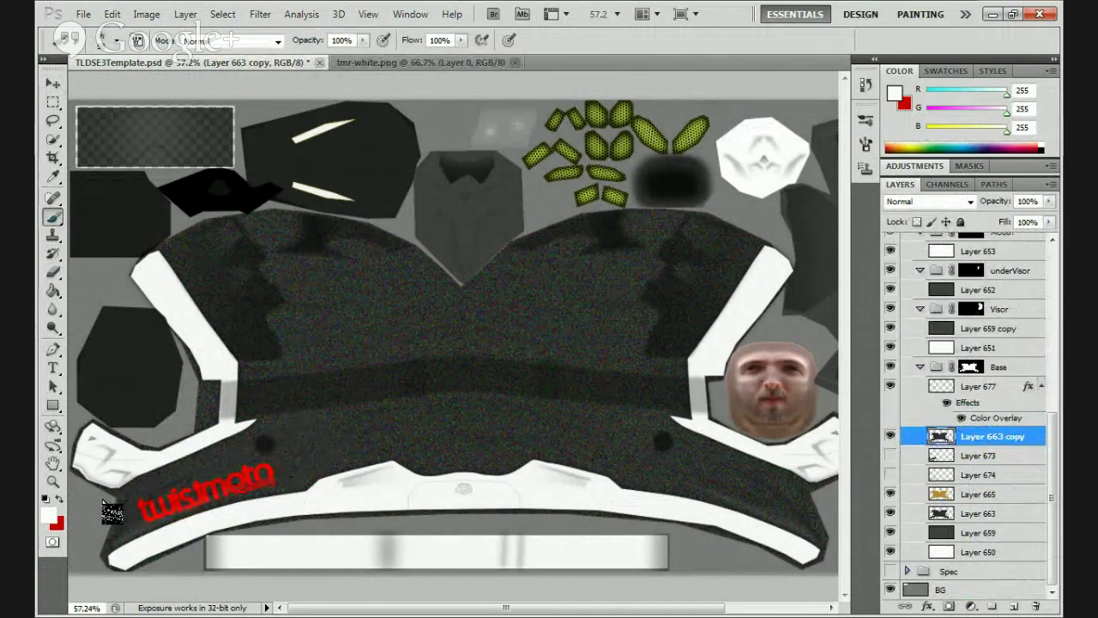
{"action": "mouse_move", "coordinate": [115, 506]}
{"action": "left_mouse_down"}
{"action": "mouse_move", "coordinate": [179, 467]}
{"action": "mouse_move", "coordinate": [186, 456]}
{"action": "mouse_move", "coordinate": [134, 462]}
{"action": "mouse_move", "coordinate": [228, 443]}
{"action": "mouse_move", "coordinate": [250, 421]}
{"action": "mouse_move", "coordinate": [203, 456]}
{"action": "mouse_move", "coordinate": [227, 466]}
{"action": "mouse_move", "coordinate": [210, 476]}
{"action": "mouse_move", "coordinate": [216, 484]}
{"action": "mouse_move", "coordinate": [137, 498]}
{"action": "mouse_move", "coordinate": [167, 527]}
{"action": "mouse_move", "coordinate": [159, 552]}
{"action": "left_mouse_up"}
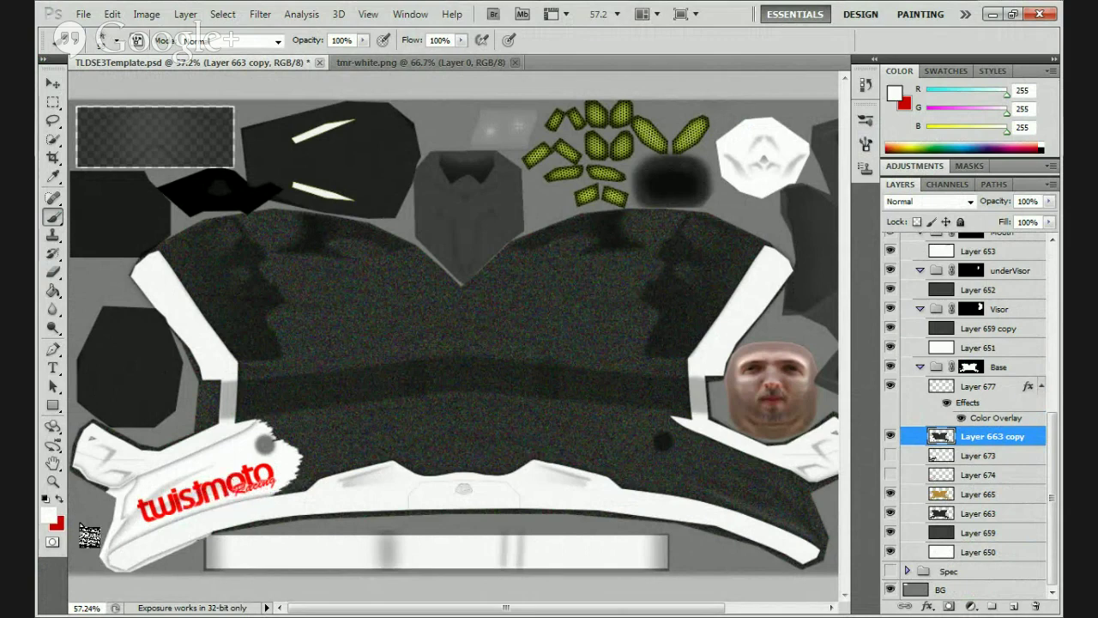
{"action": "left_click", "coordinate": [52, 271]}
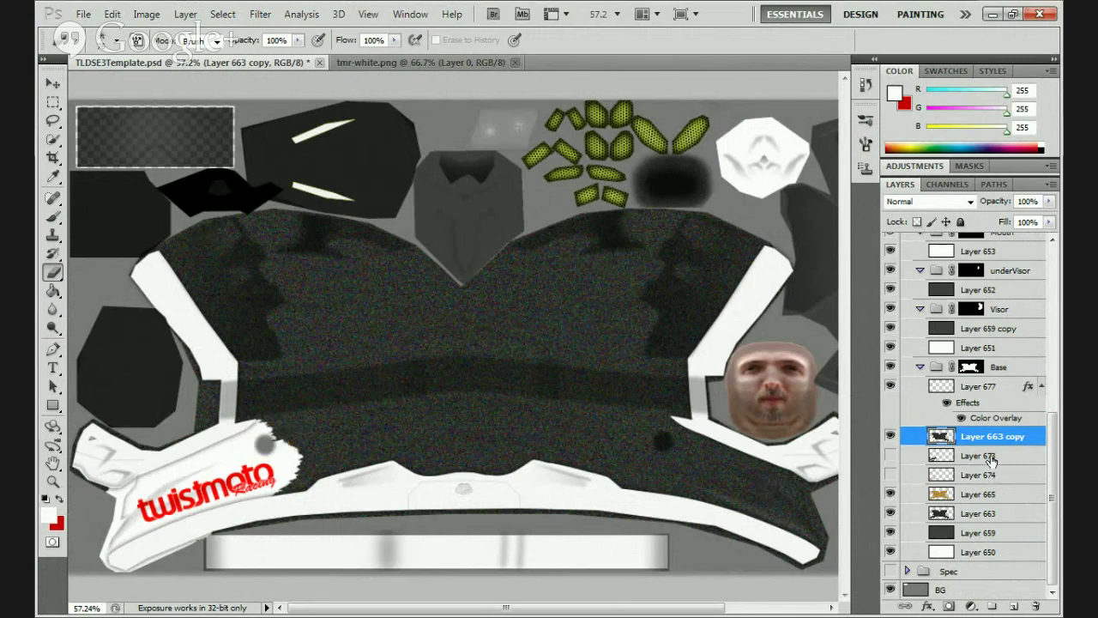
Step back in History to restore splash Layers 675/676, then toggle visibility to compare with the logo
{"action": "left_click", "coordinate": [982, 400]}
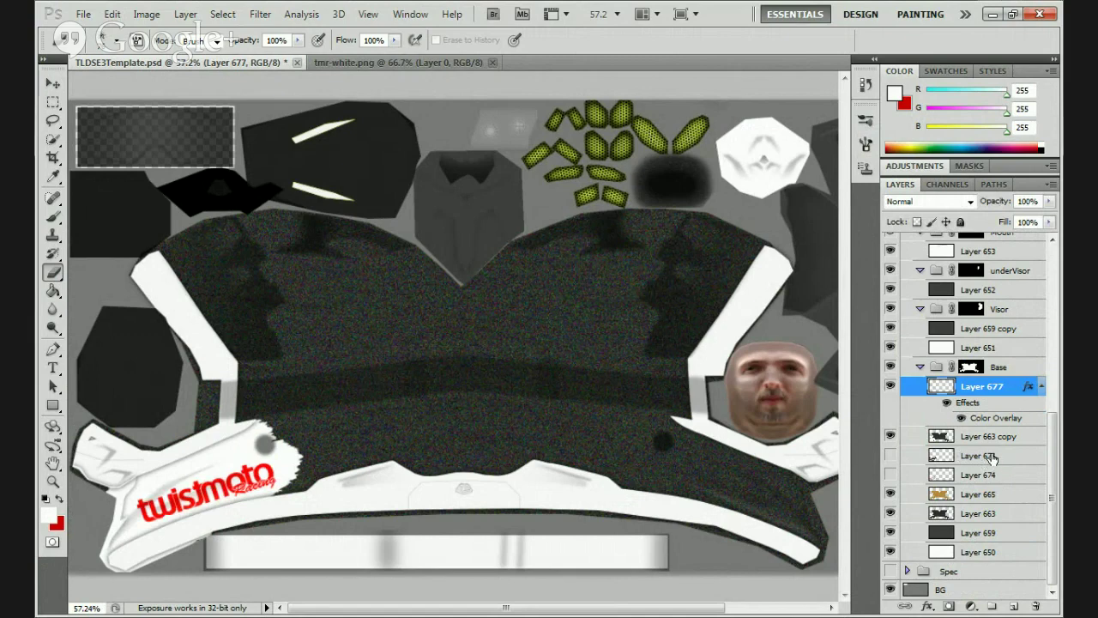
{"action": "key", "text": "ctrl+alt+z"}
{"action": "key", "text": "ctrl+alt+z"}
{"action": "key", "text": "ctrl+alt+z"}
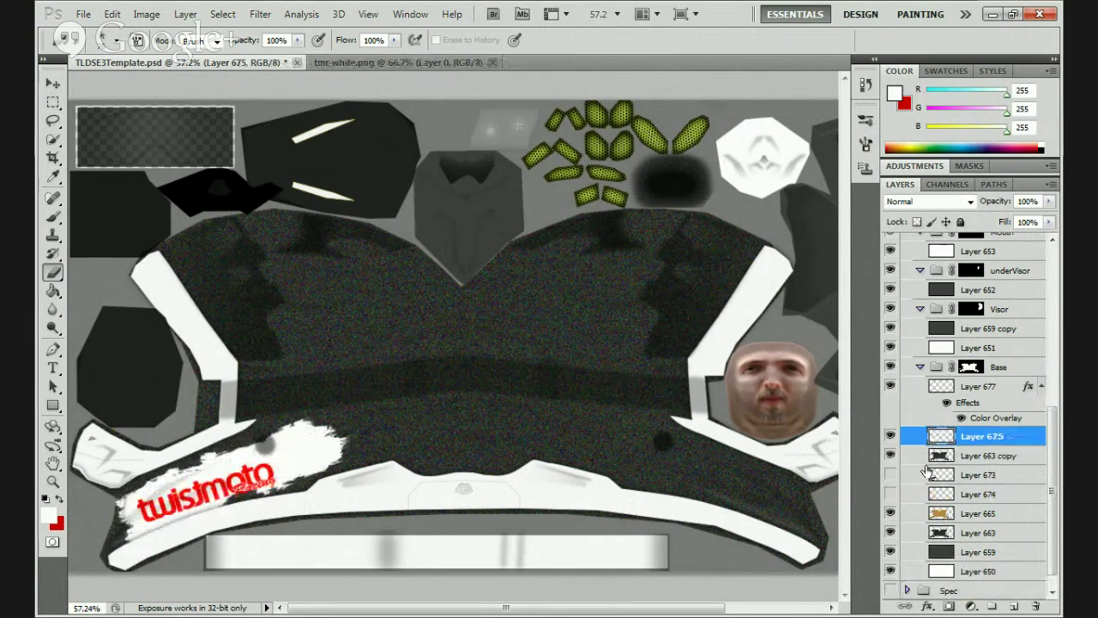
{"action": "left_click", "coordinate": [892, 386]}
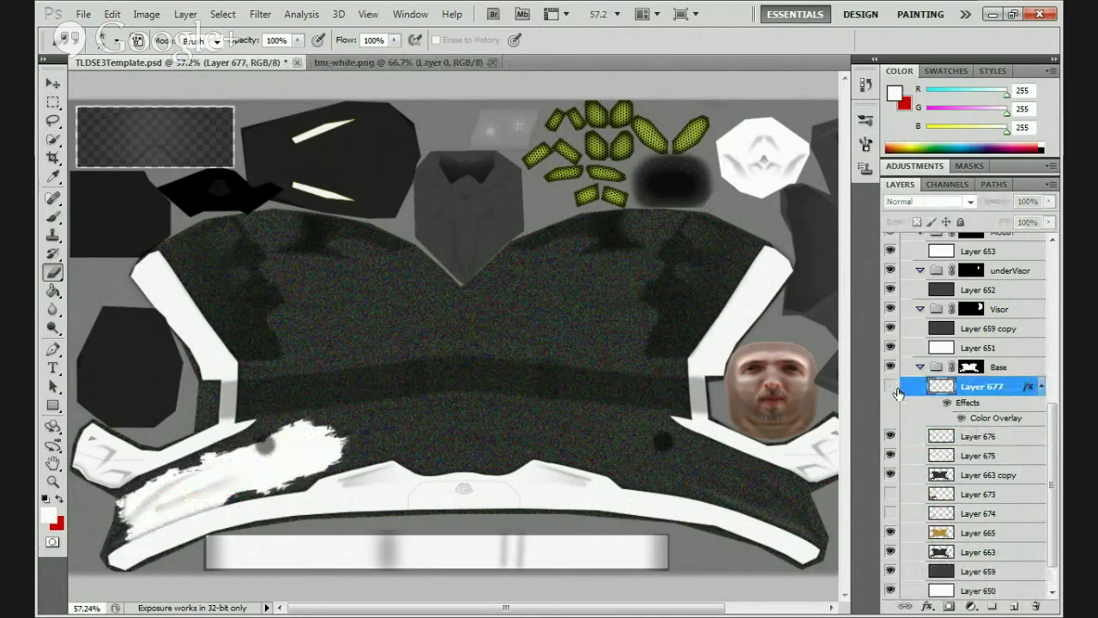
{"action": "left_click", "coordinate": [890, 386]}
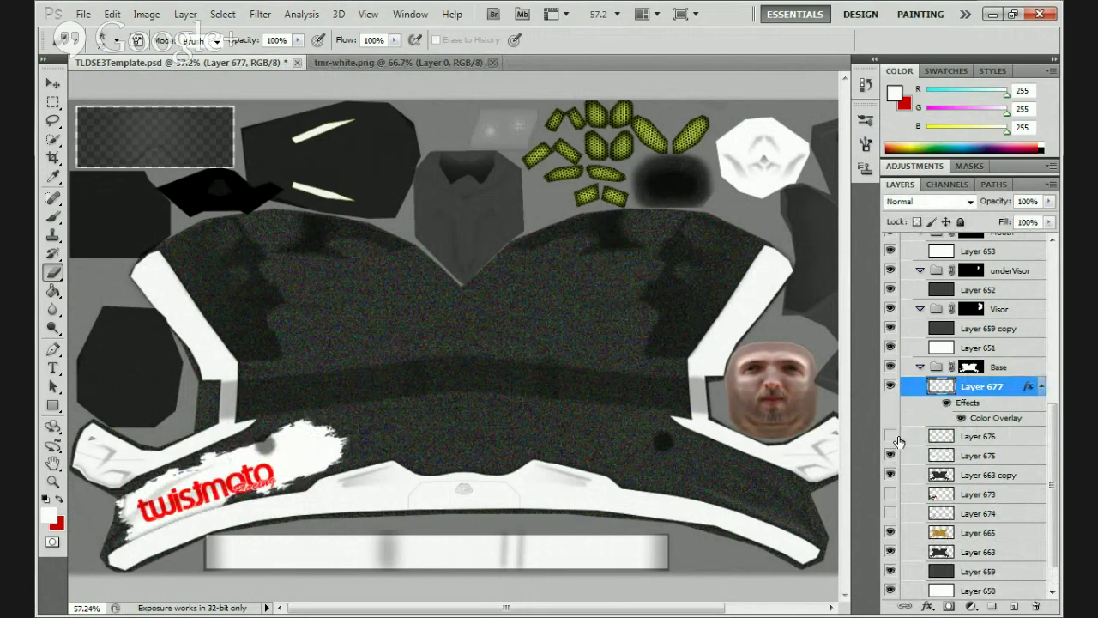
{"action": "left_click", "coordinate": [890, 457]}
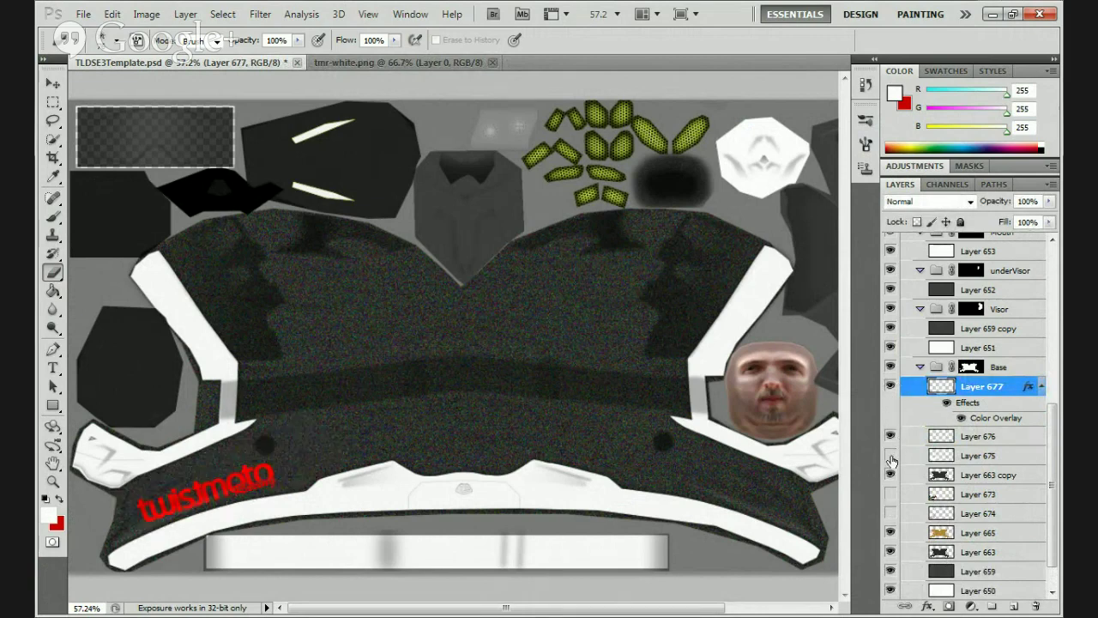
{"action": "left_click", "coordinate": [890, 458]}
{"action": "left_click", "coordinate": [961, 455]}
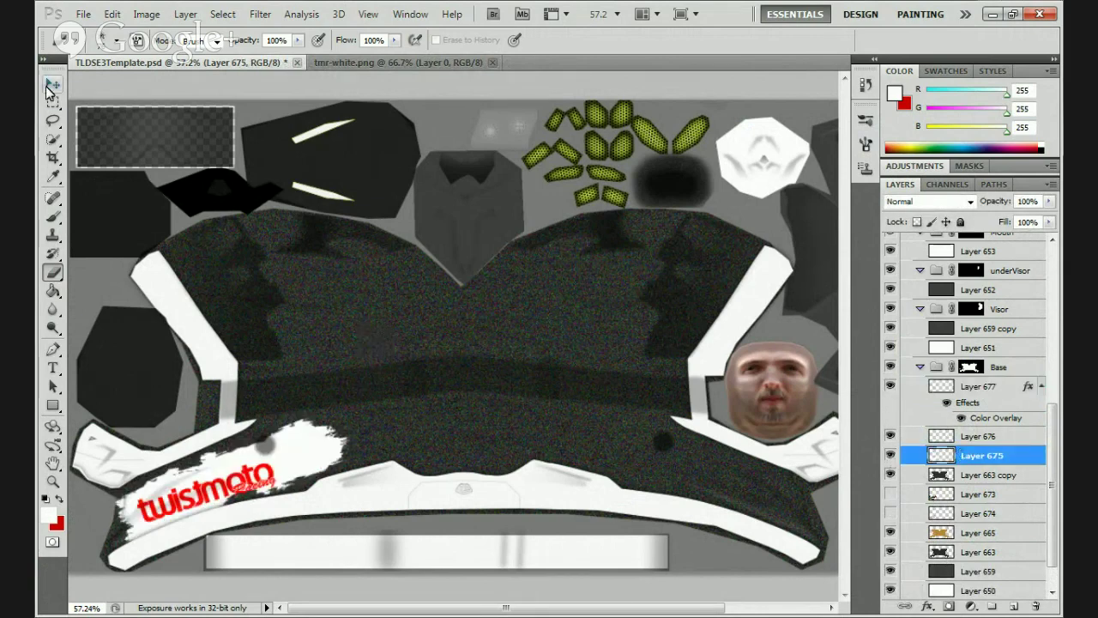
Shift the white splash behind the logo and set red as the brush colour
{"action": "left_click", "coordinate": [53, 83]}
{"action": "left_click_drag", "start_coordinate": [163, 300], "coordinate": [114, 322]}
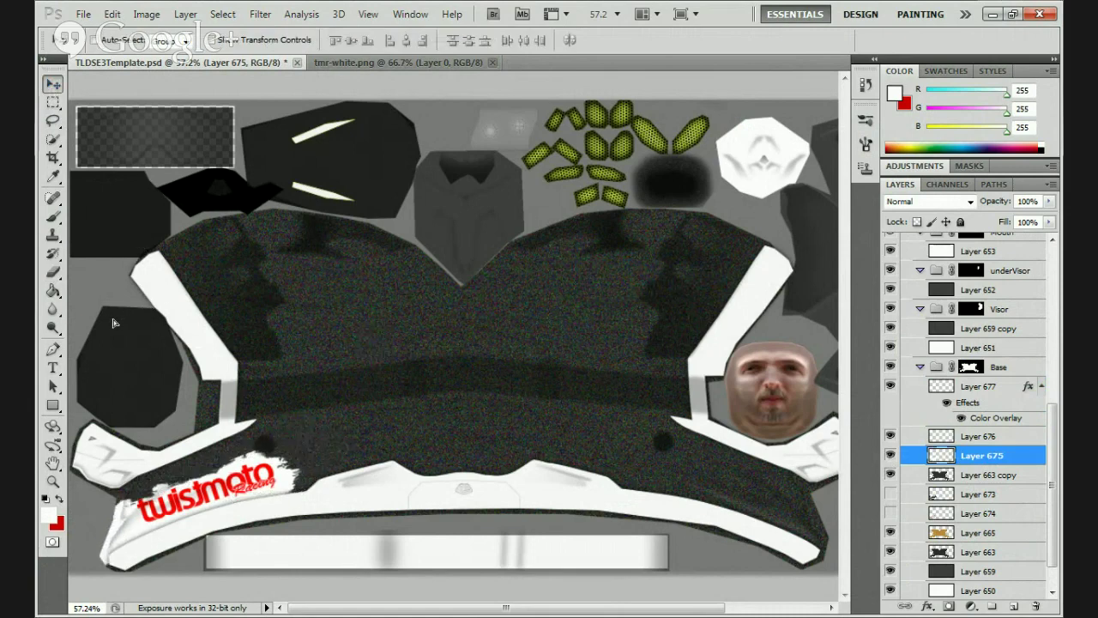
{"action": "left_click", "coordinate": [51, 225]}
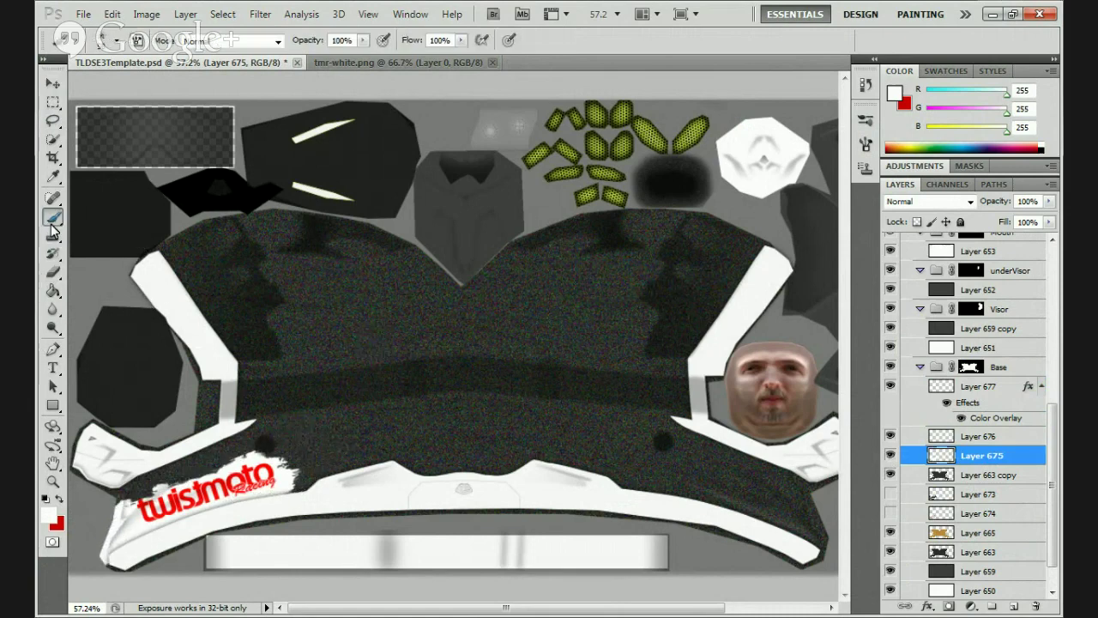
{"action": "left_click", "coordinate": [59, 501]}
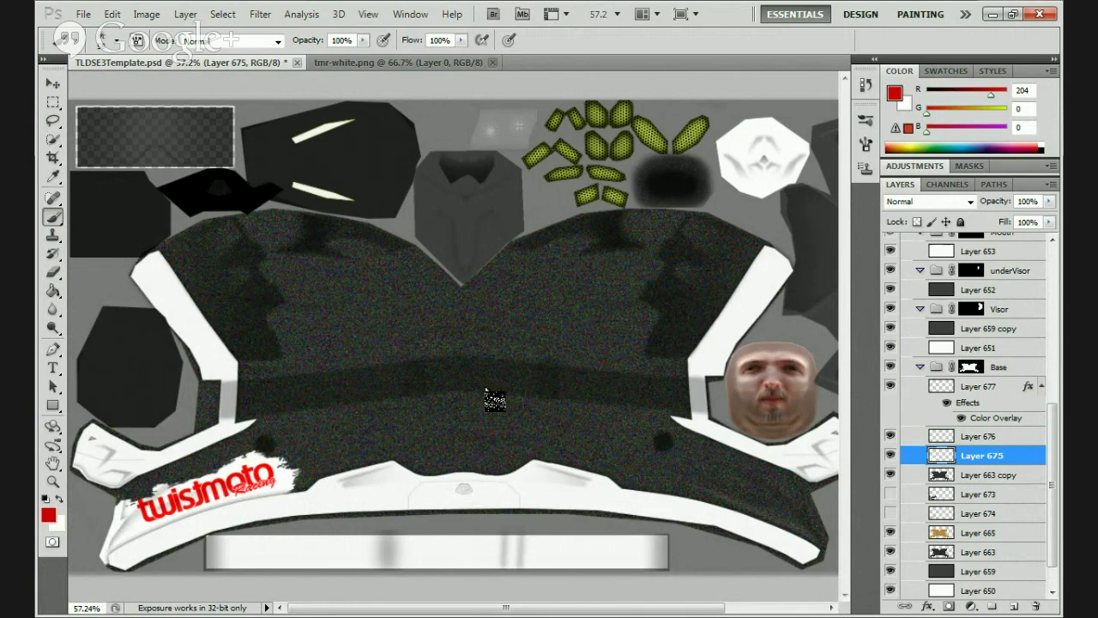
Paint a red streak under the logo on a new layer above Layer 663 copy
{"action": "left_click", "coordinate": [995, 476]}
{"action": "left_click", "coordinate": [1013, 606]}
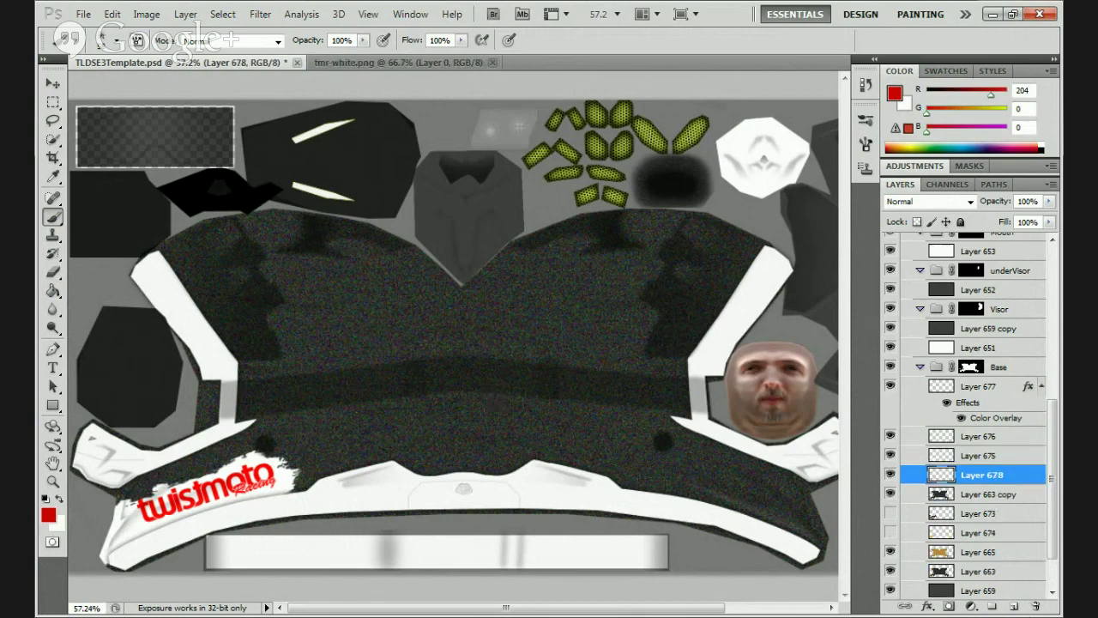
{"action": "left_click_drag", "start_coordinate": [132, 508], "coordinate": [288, 454]}
{"action": "left_click", "coordinate": [53, 349]}
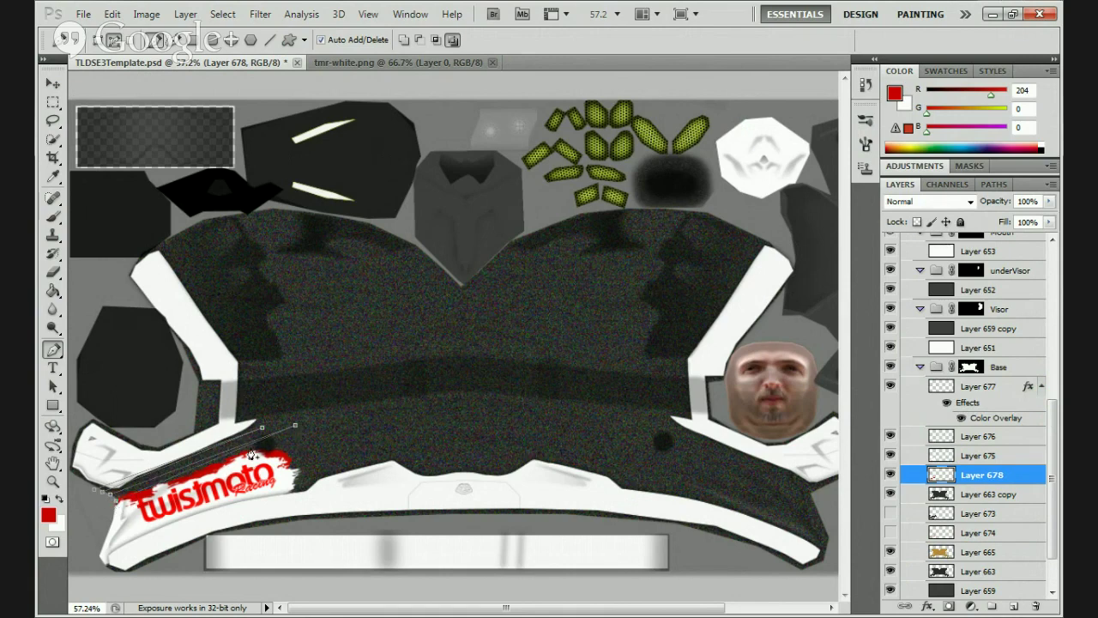
Convert the traced slash path into a selection
{"action": "key", "text": "z"}
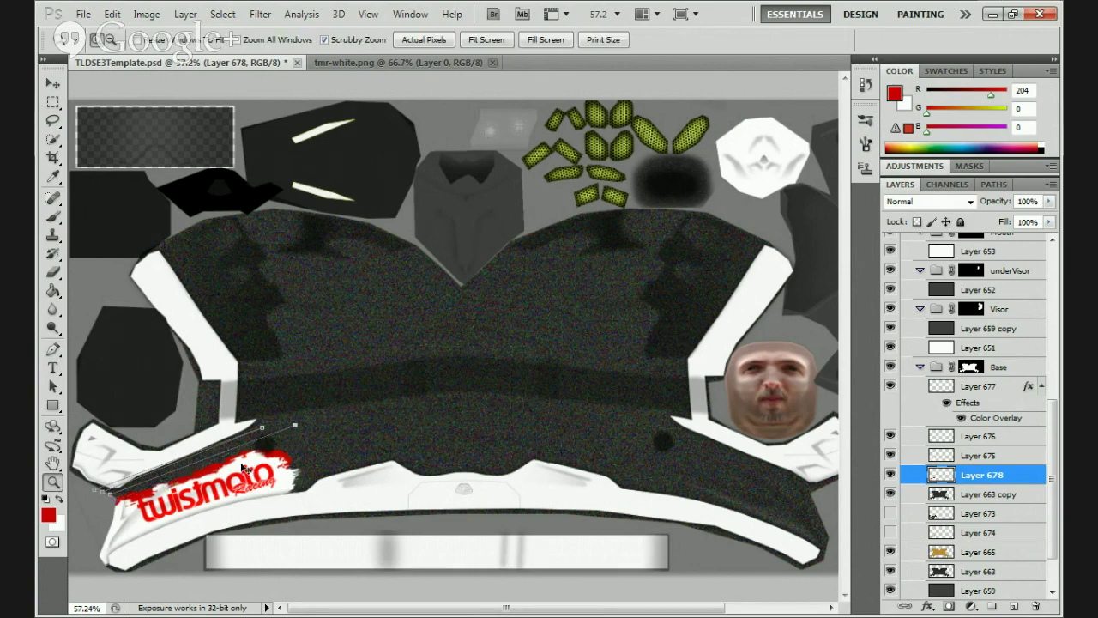
{"action": "left_click", "coordinate": [52, 350]}
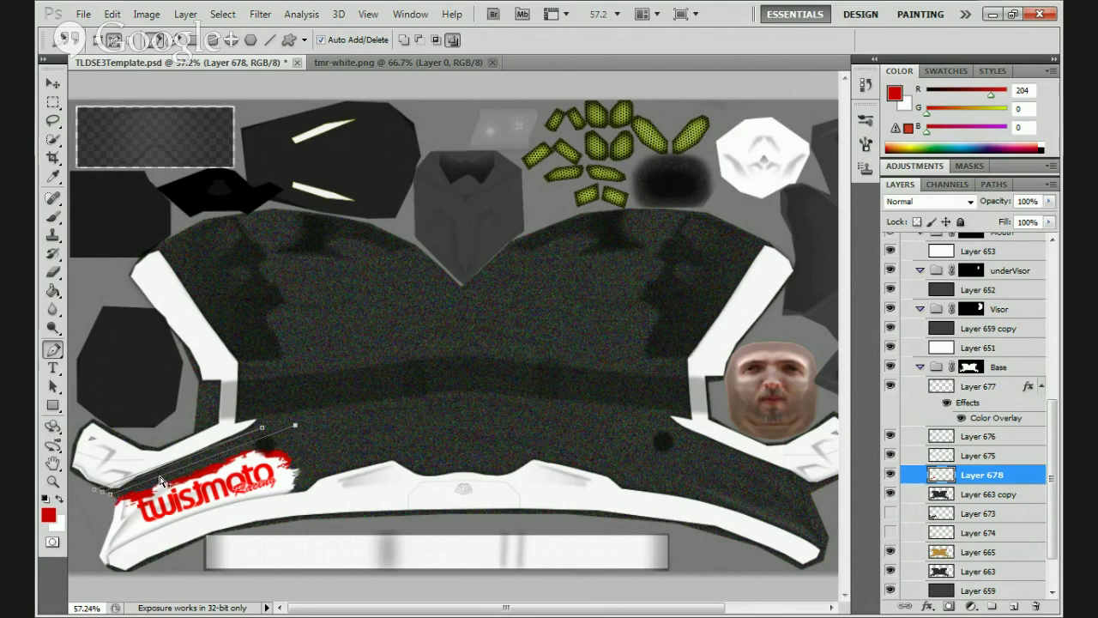
{"action": "right_click", "coordinate": [110, 489]}
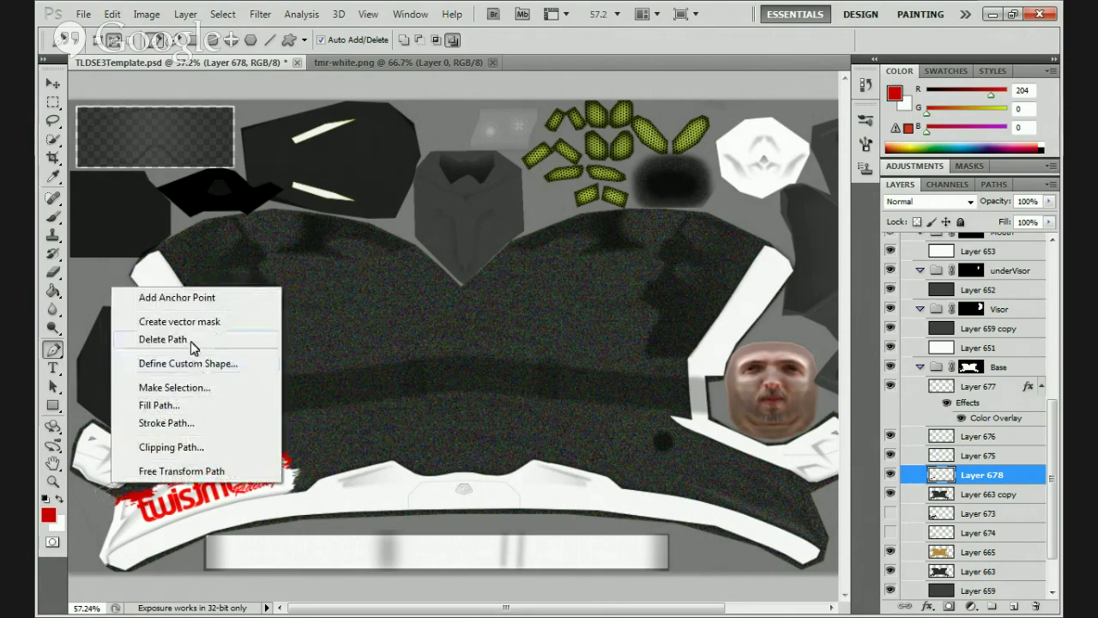
{"action": "left_click", "coordinate": [196, 388]}
{"action": "left_click", "coordinate": [628, 171]}
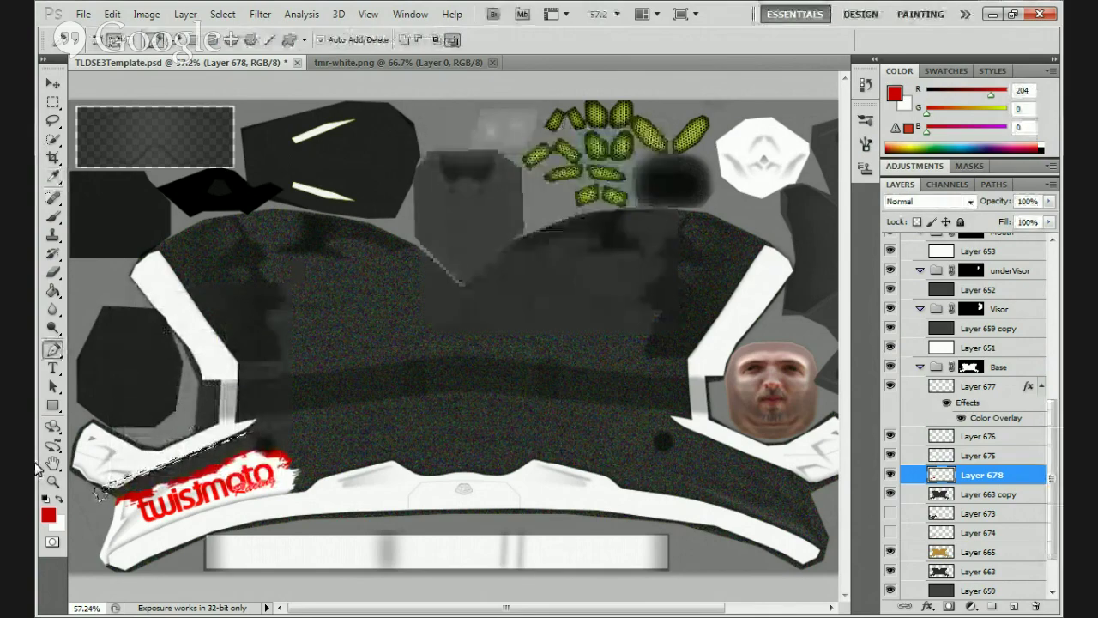
Fill the slash selection with white on new Layer 679 and deselect
{"action": "left_click", "coordinate": [59, 498]}
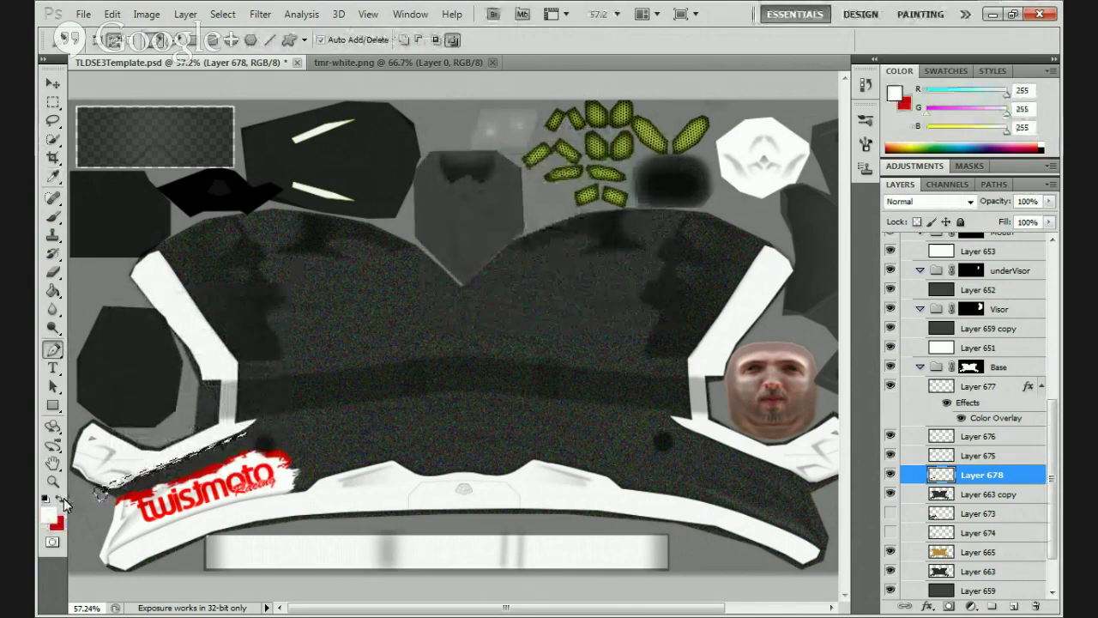
{"action": "left_click", "coordinate": [52, 293]}
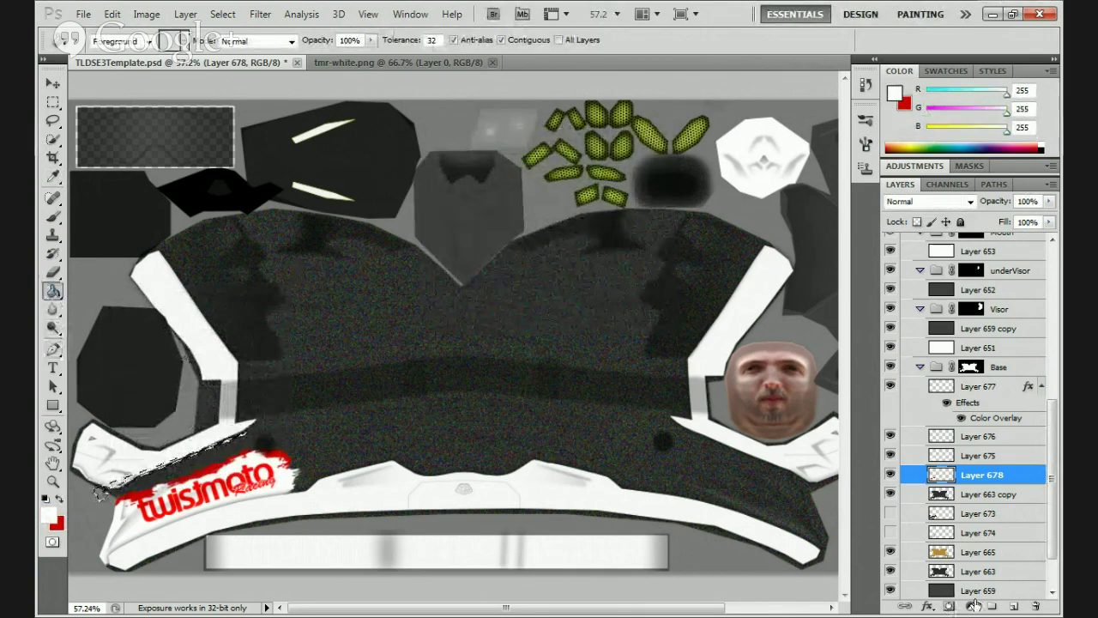
{"action": "key", "text": "ctrl+shift+alt+n"}
{"action": "left_click", "coordinate": [100, 493]}
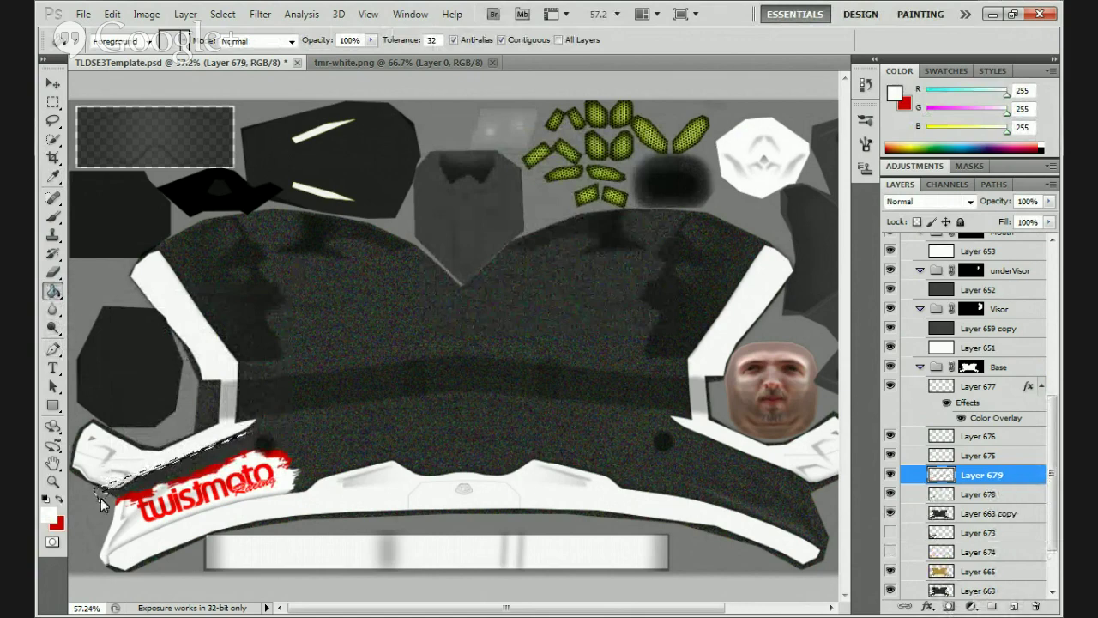
{"action": "key", "text": "ctrl+d"}
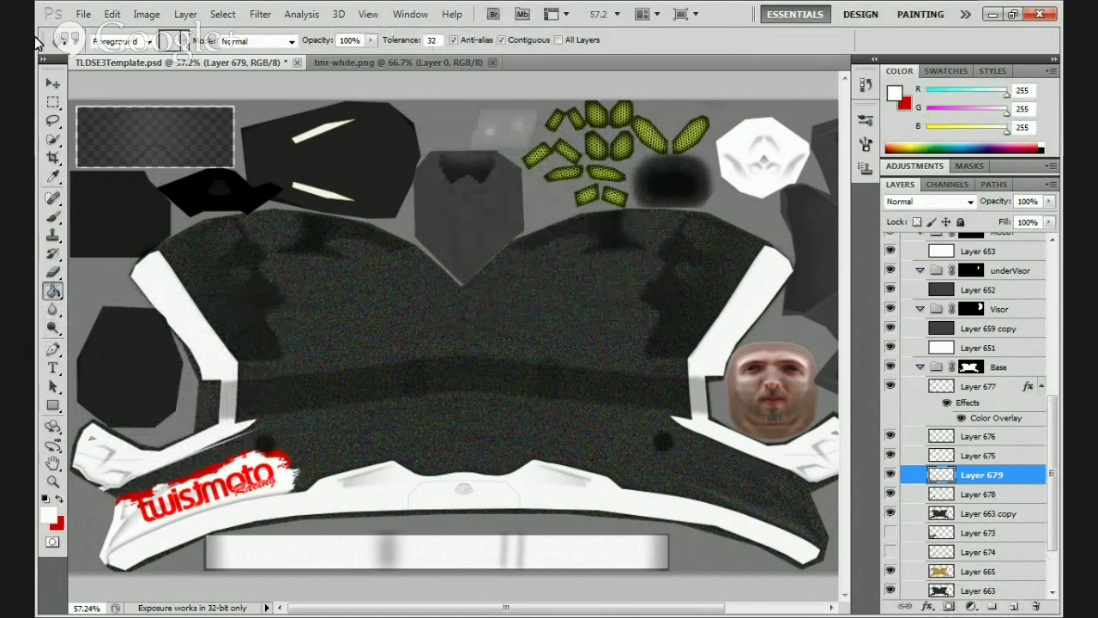
{"action": "left_click", "coordinate": [52, 84]}
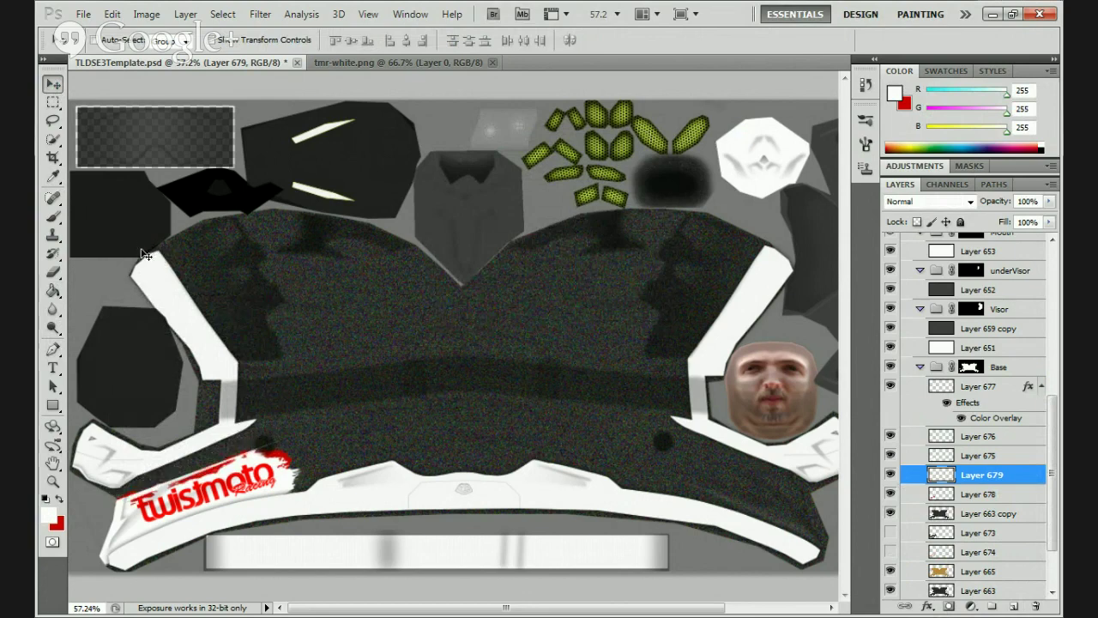
Stretch the Layer 679 white slash taller, first upward and then downward
{"action": "key", "text": "ctrl+t"}
{"action": "left_click_drag", "start_coordinate": [197, 439], "coordinate": [197, 429]}
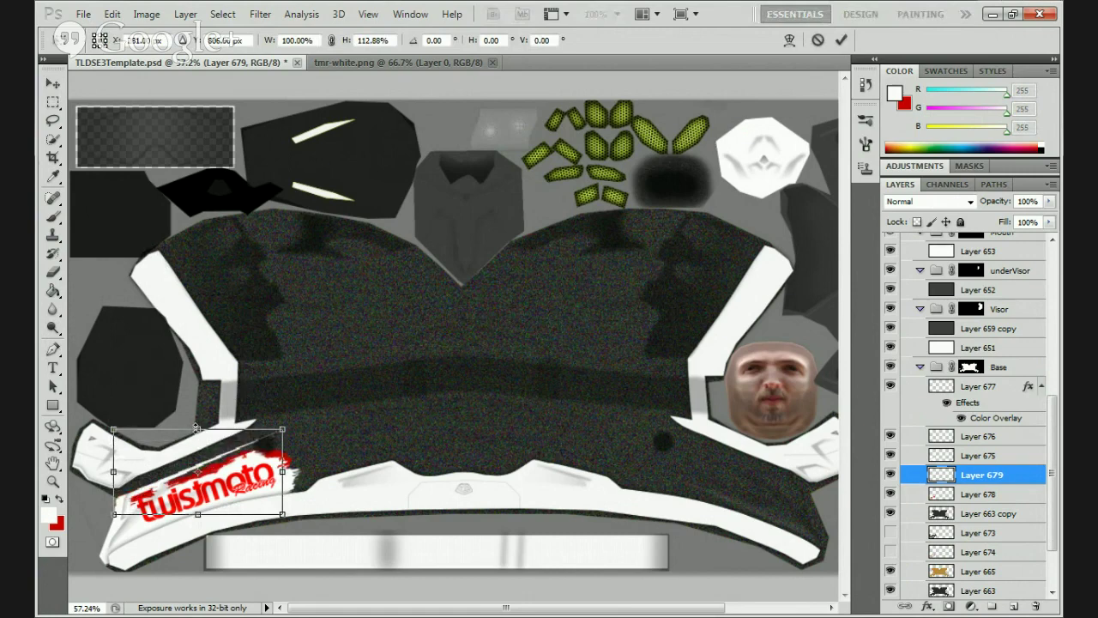
{"action": "left_click", "coordinate": [841, 42]}
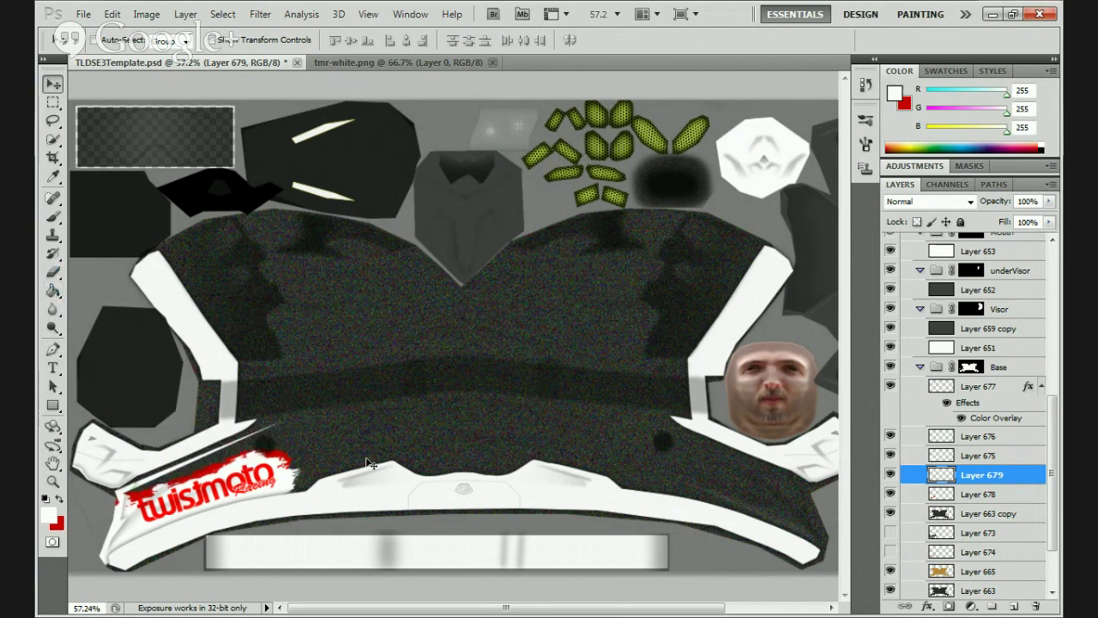
{"action": "key", "text": "ctrl+t"}
{"action": "left_click_drag", "start_coordinate": [210, 507], "coordinate": [210, 516]}
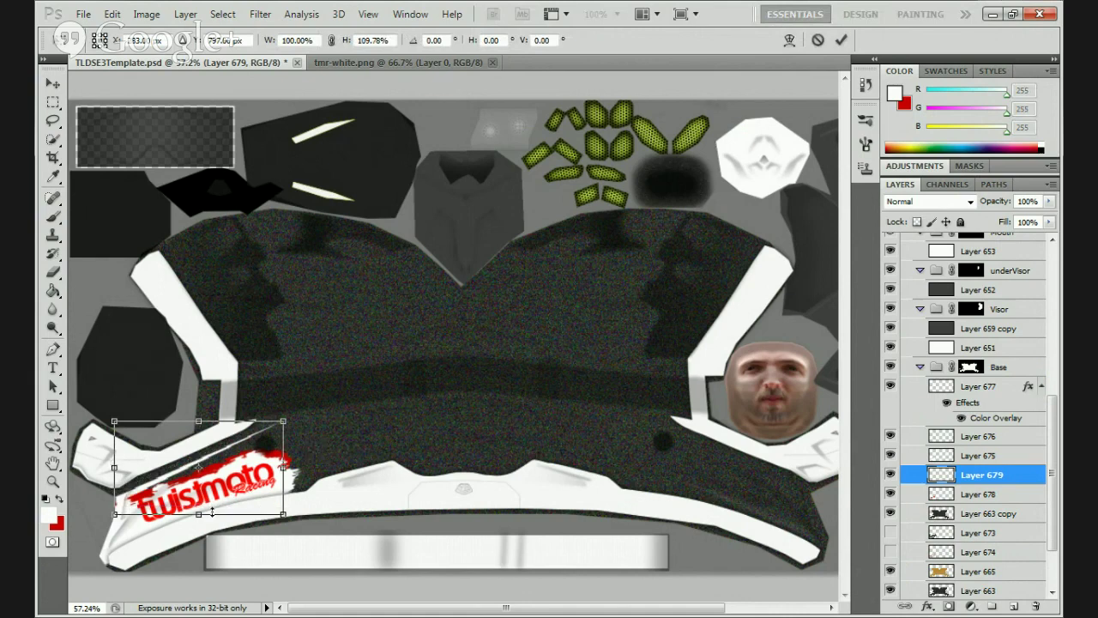
{"action": "left_click", "coordinate": [844, 39]}
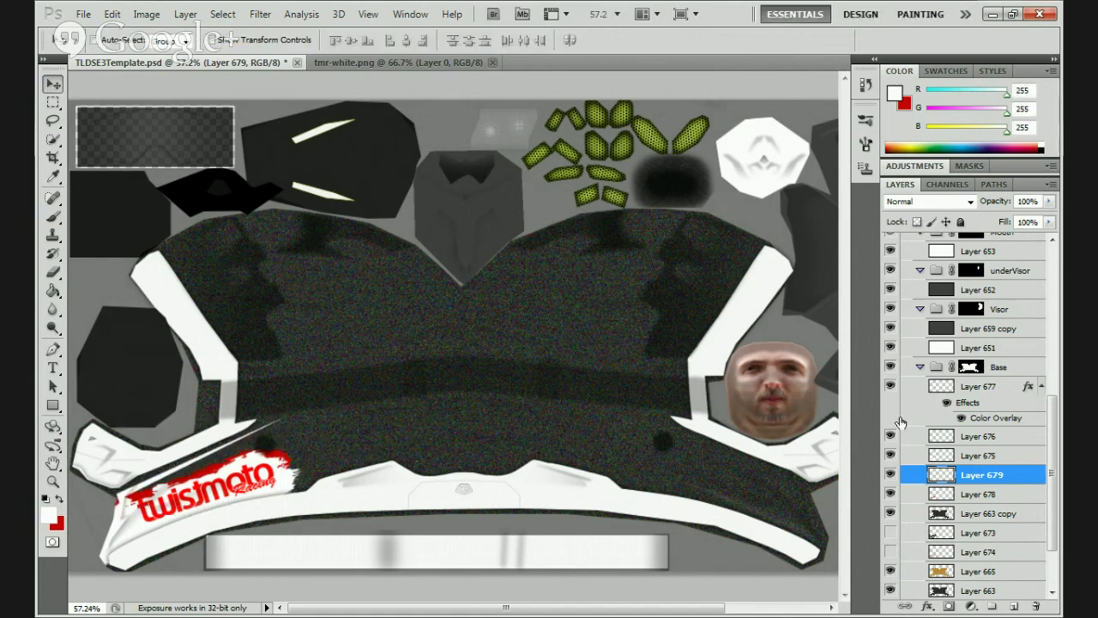
Duplicate Layer 679, shift the copy up and right, and rotate it about one degree
{"action": "right_click", "coordinate": [982, 479]}
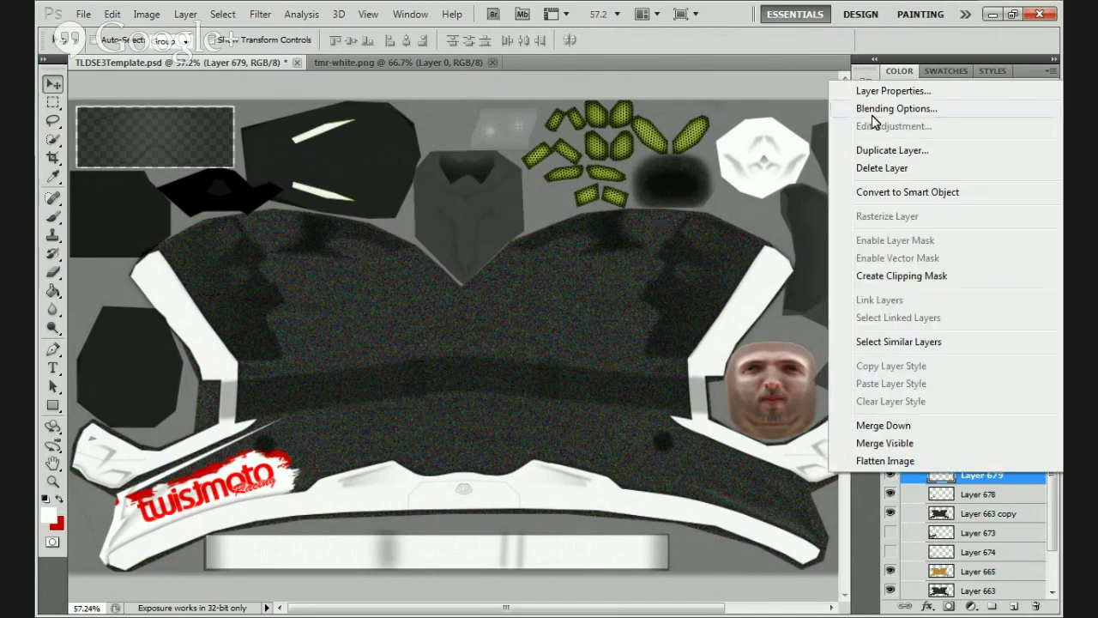
{"action": "left_click", "coordinate": [909, 150]}
{"action": "left_click", "coordinate": [683, 180]}
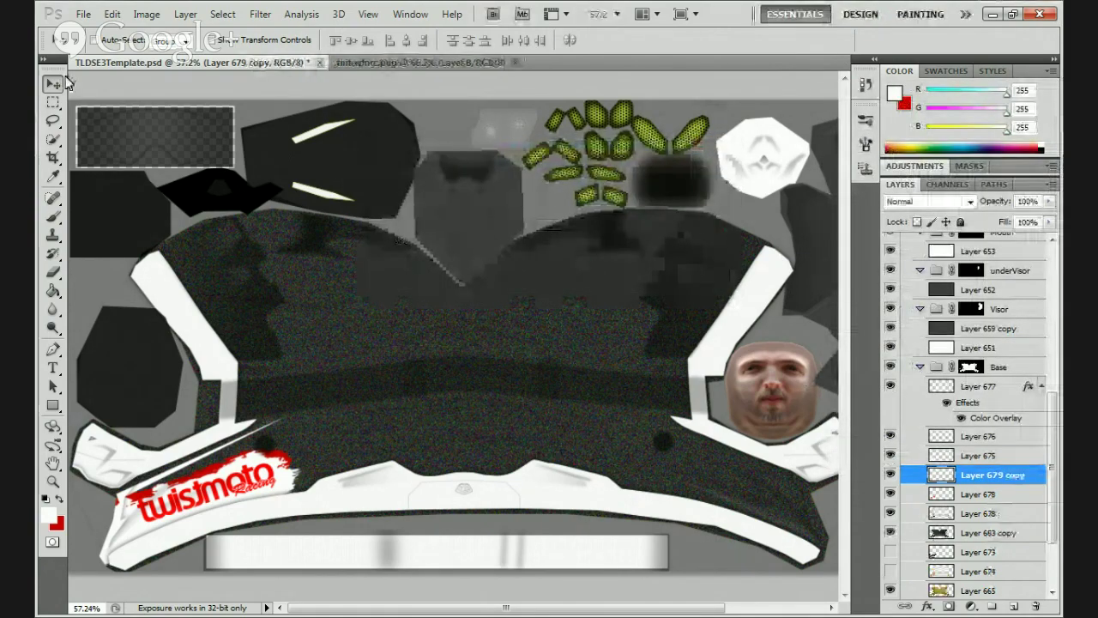
{"action": "mouse_move", "coordinate": [143, 267]}
{"action": "left_mouse_down"}
{"action": "mouse_move", "coordinate": [139, 258]}
{"action": "mouse_move", "coordinate": [152, 260]}
{"action": "left_mouse_up"}
{"action": "key", "text": "ctrl+t"}
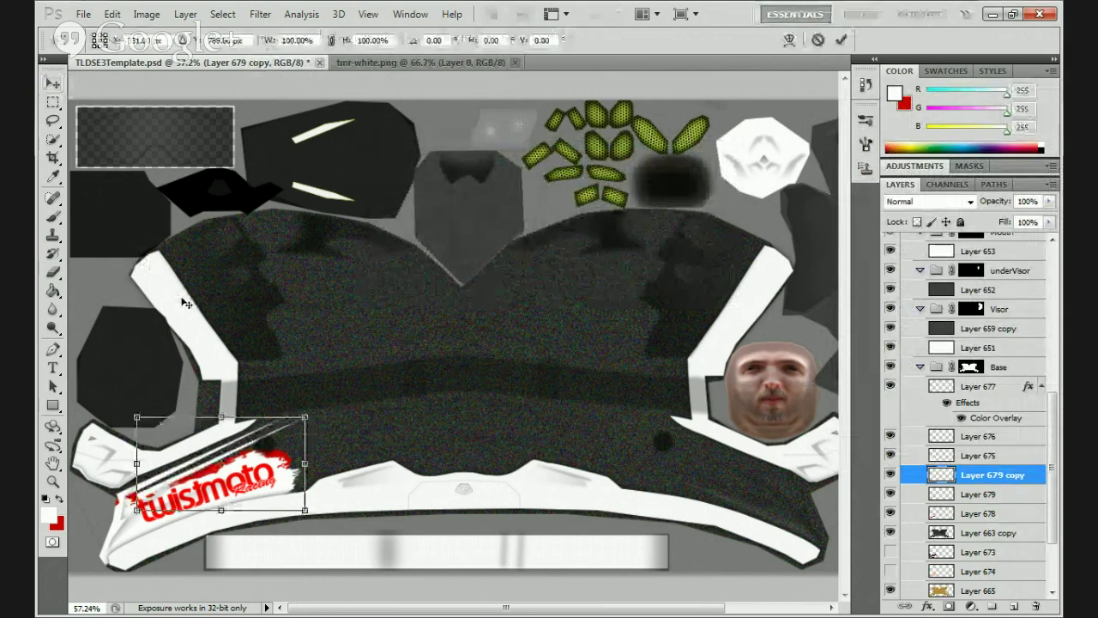
{"action": "left_click_drag", "start_coordinate": [358, 502], "coordinate": [368, 505]}
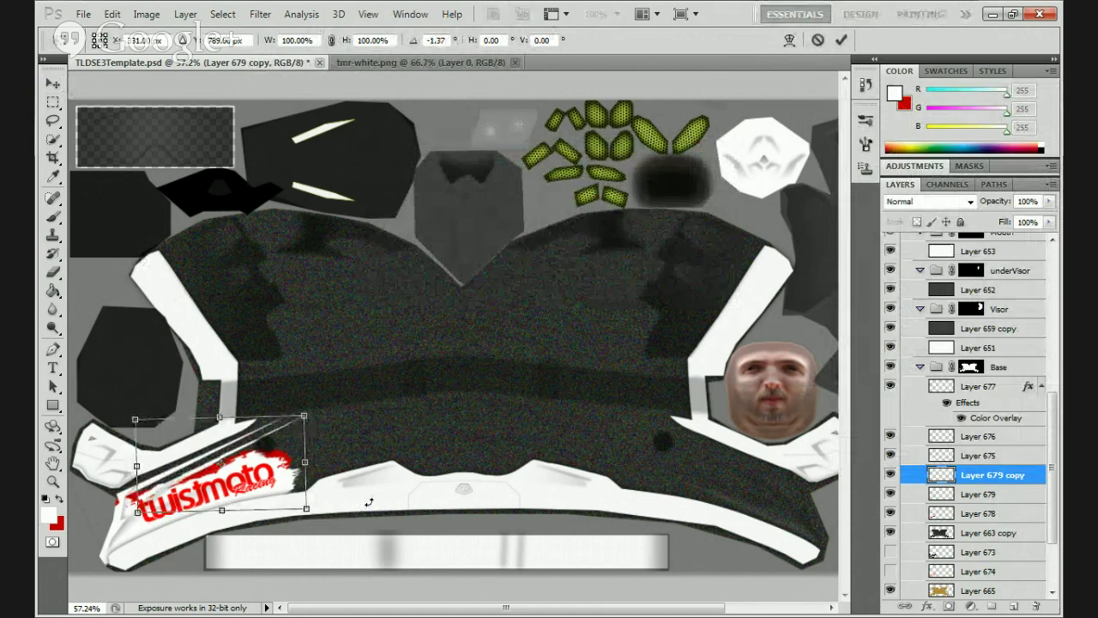
{"action": "left_click", "coordinate": [841, 39]}
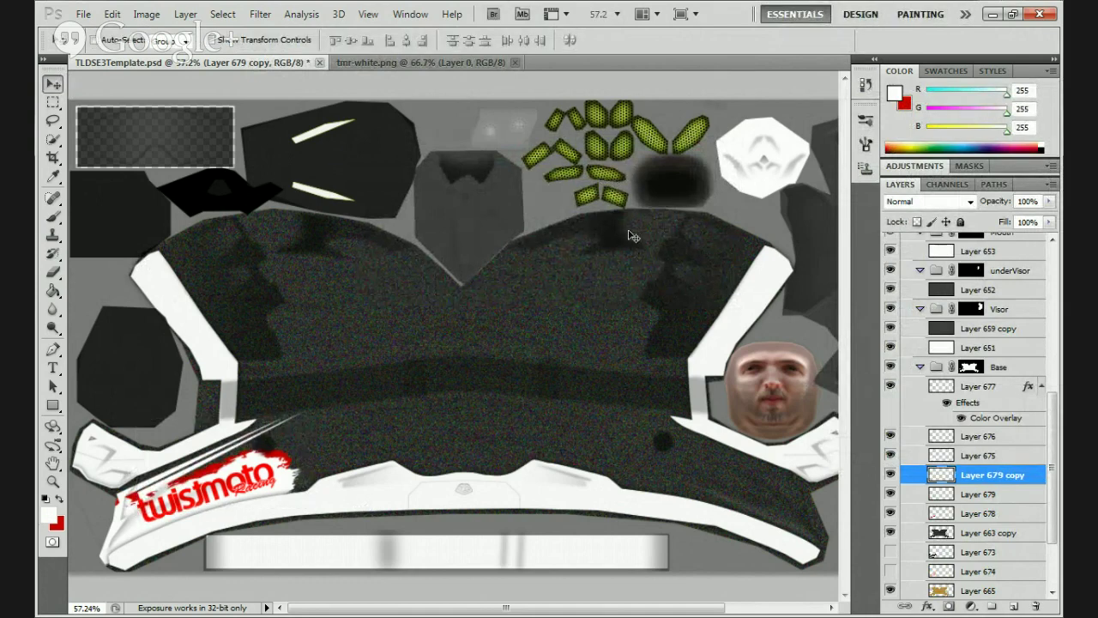
Duplicate the slash copy as Layer 679 copy 2
{"action": "right_click", "coordinate": [1021, 483]}
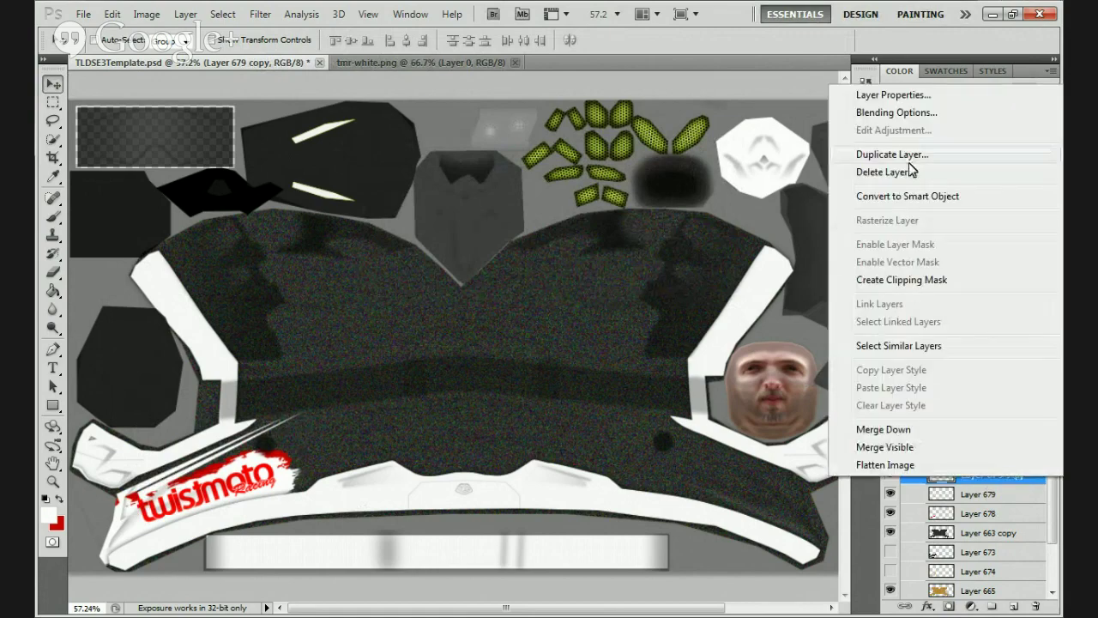
{"action": "left_click", "coordinate": [911, 153]}
{"action": "left_click", "coordinate": [693, 180]}
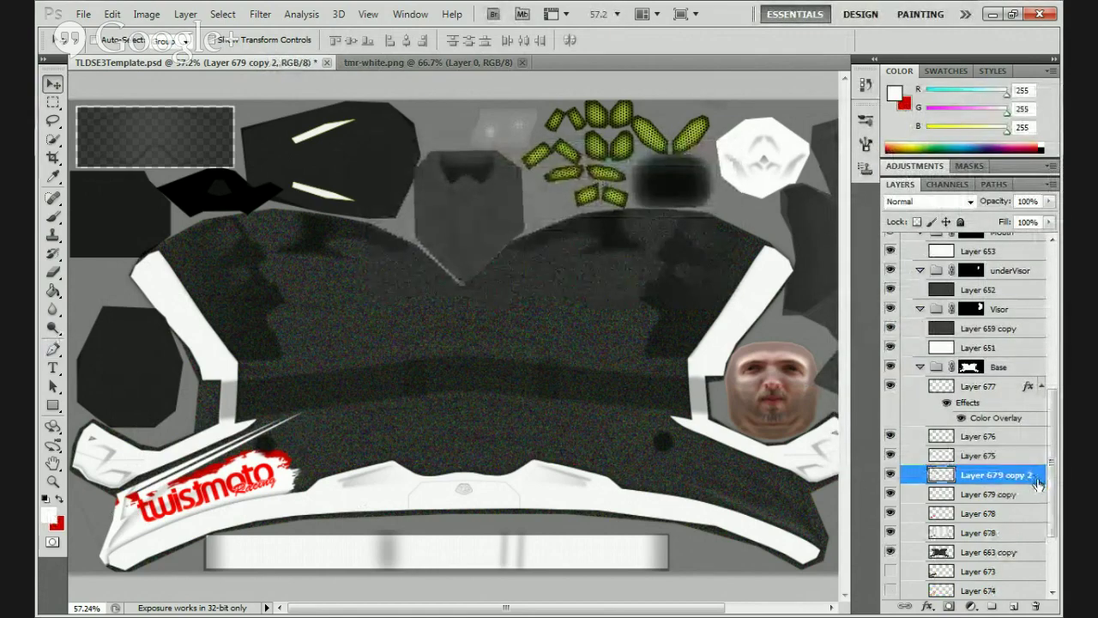
Give Layer 679 copy 2 a cc0000 (R 204) Color Overlay and move it up-right
{"action": "double_click", "coordinate": [1038, 484]}
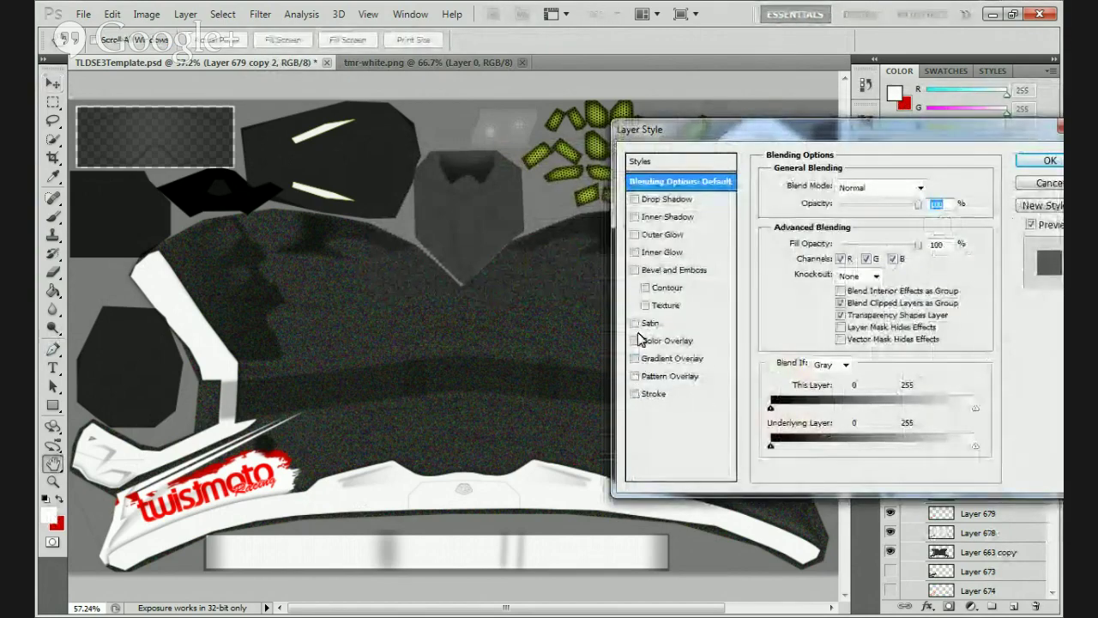
{"action": "left_click", "coordinate": [636, 341]}
{"action": "left_click", "coordinate": [697, 346]}
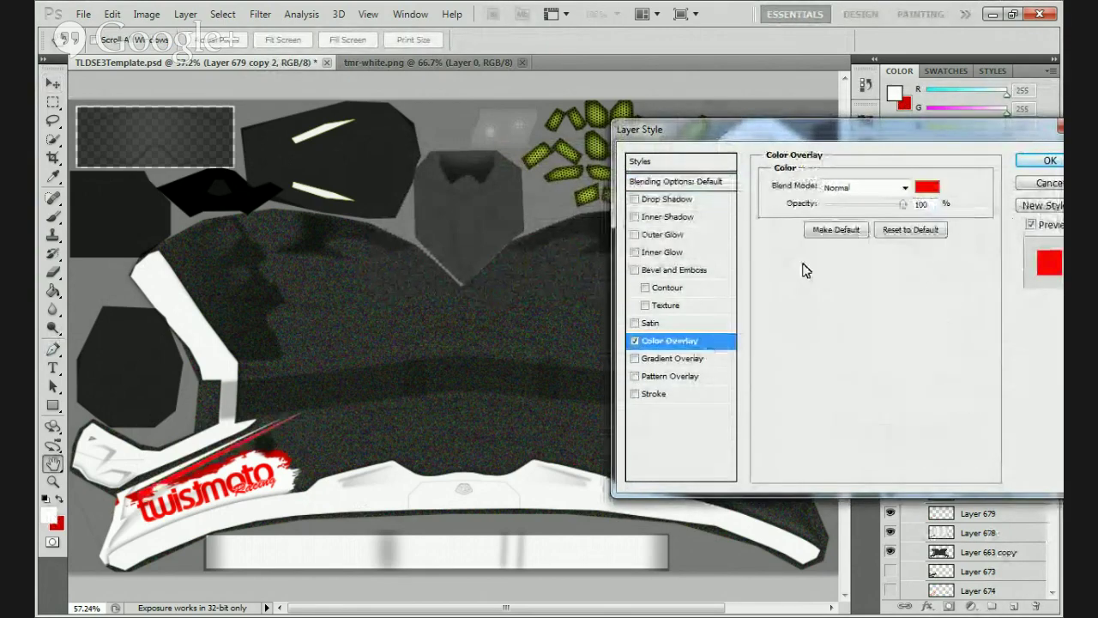
{"action": "left_click", "coordinate": [926, 186]}
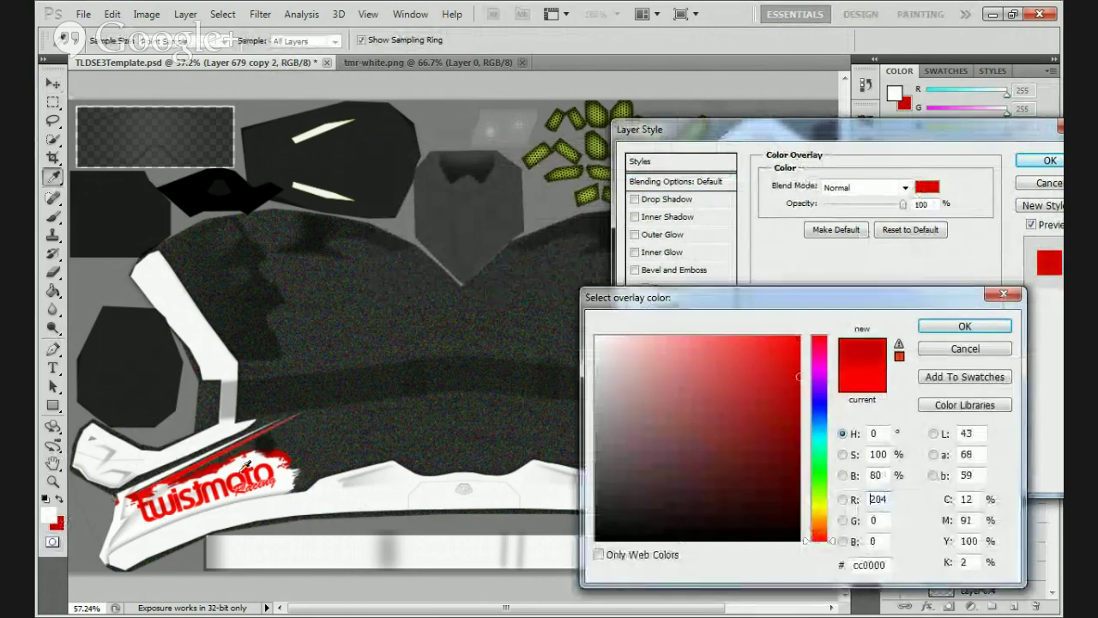
{"action": "type", "text": "204"}
{"action": "left_click", "coordinate": [978, 326]}
{"action": "left_click", "coordinate": [1043, 163]}
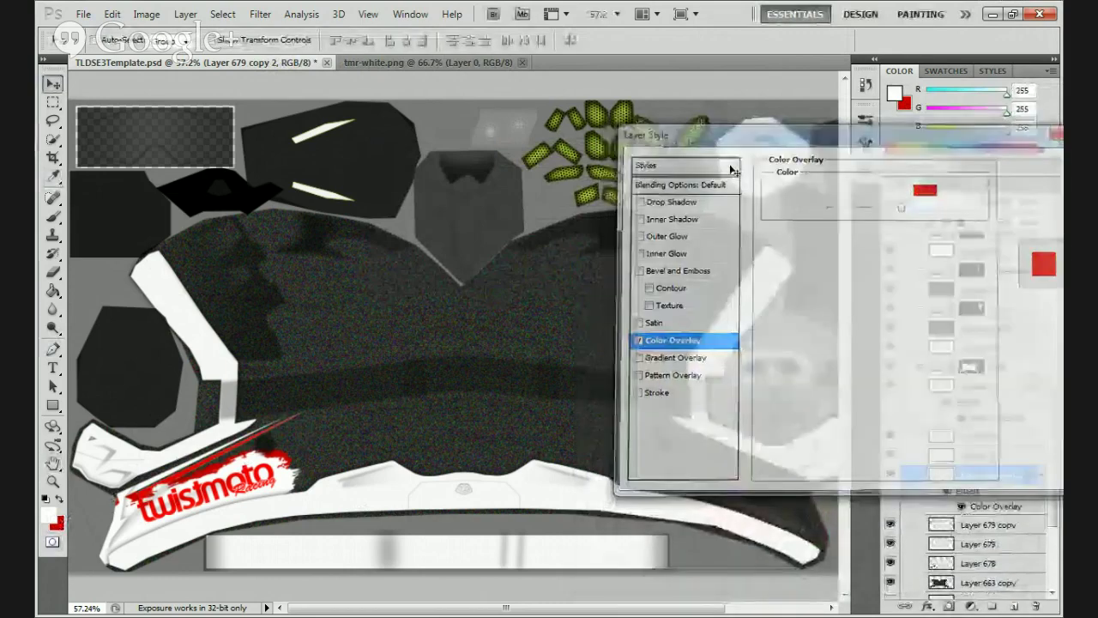
{"action": "left_click", "coordinate": [52, 83]}
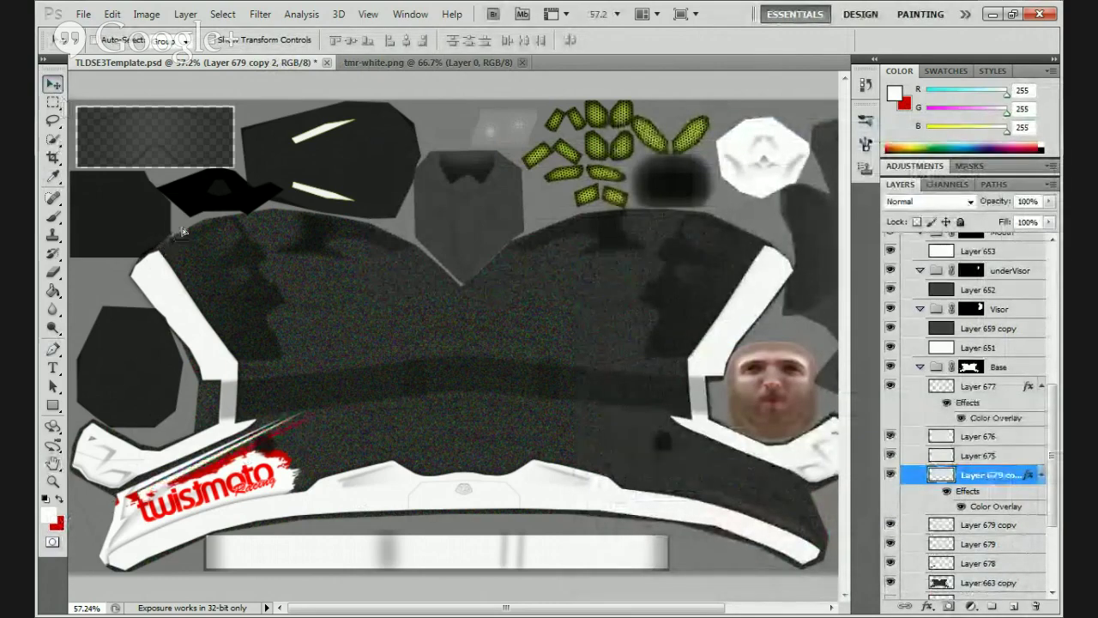
{"action": "left_click_drag", "start_coordinate": [165, 241], "coordinate": [199, 225]}
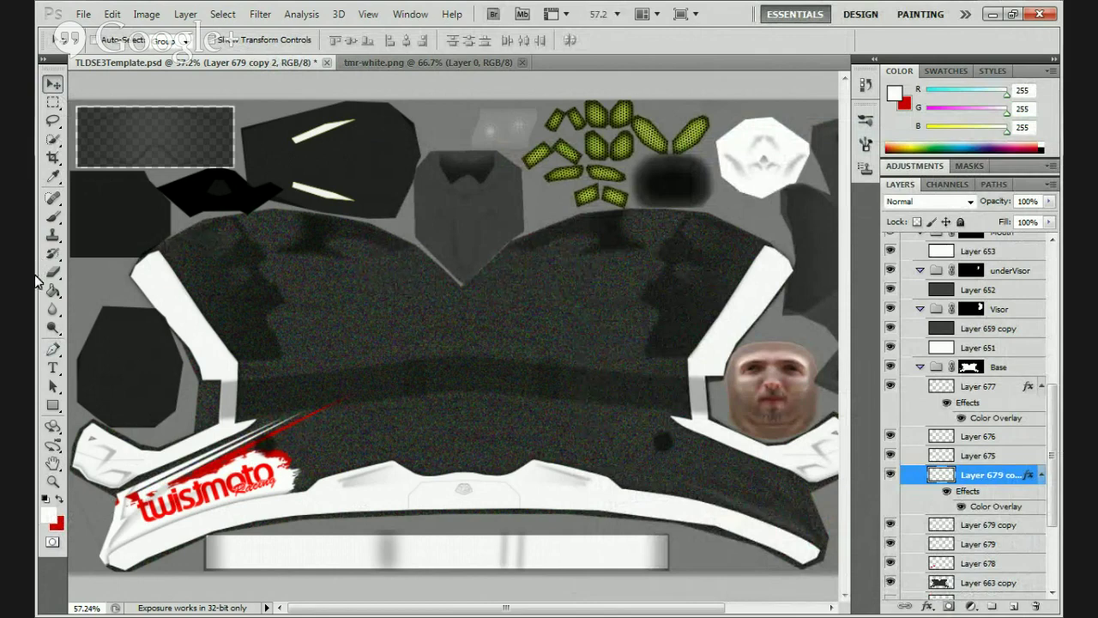
On new Layer 680, paint broad white grunge strokes across the helmet's upper-left side
{"action": "left_click", "coordinate": [57, 220]}
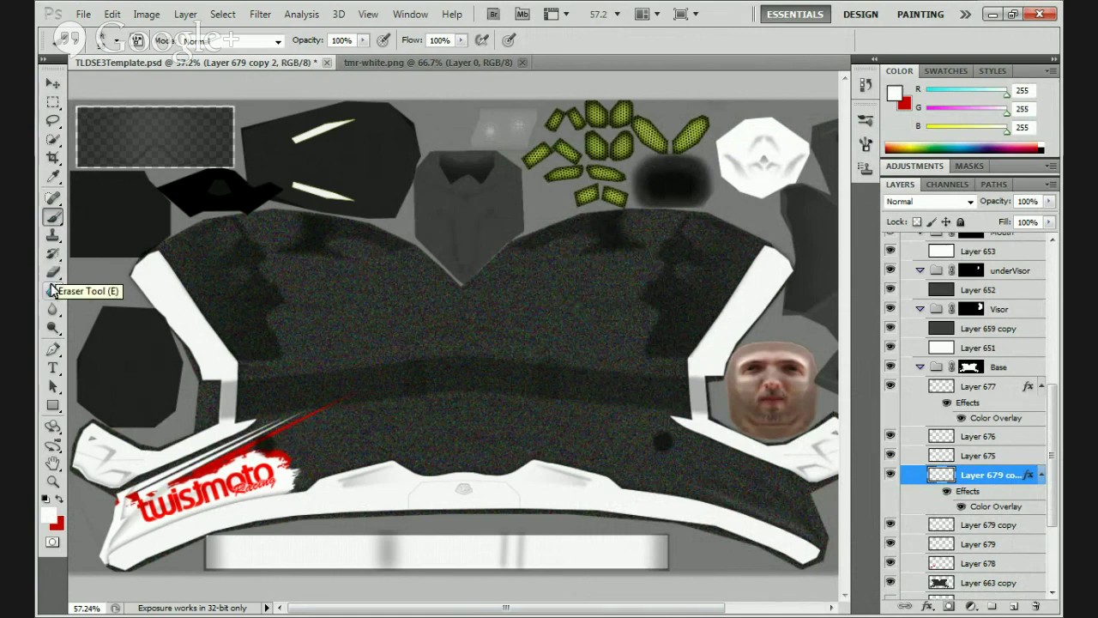
{"action": "left_click", "coordinate": [117, 41]}
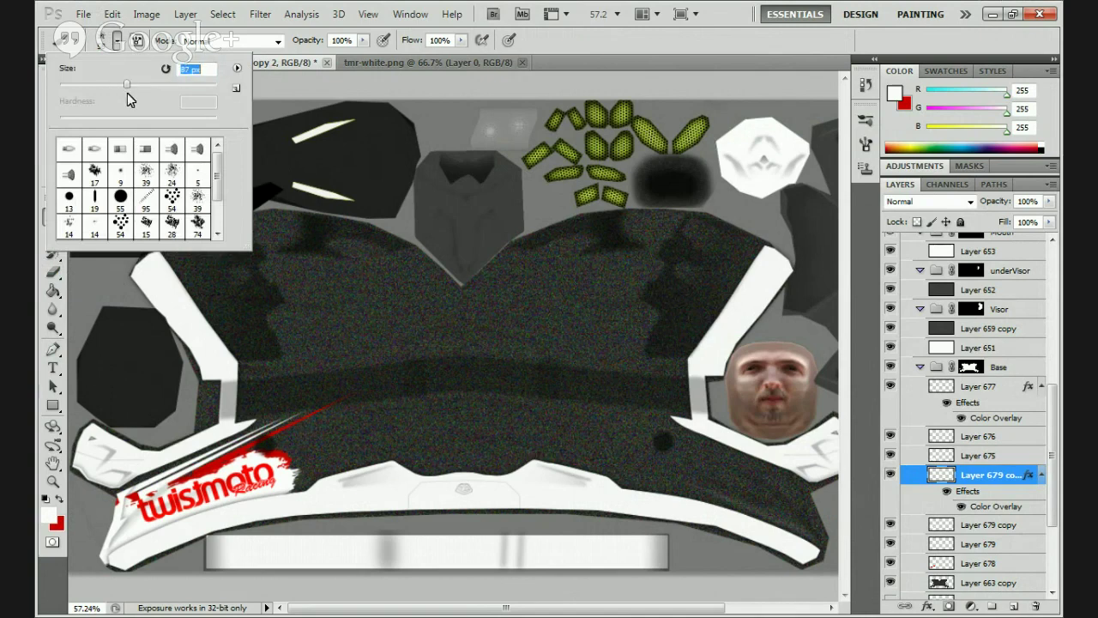
{"action": "left_click", "coordinate": [110, 43]}
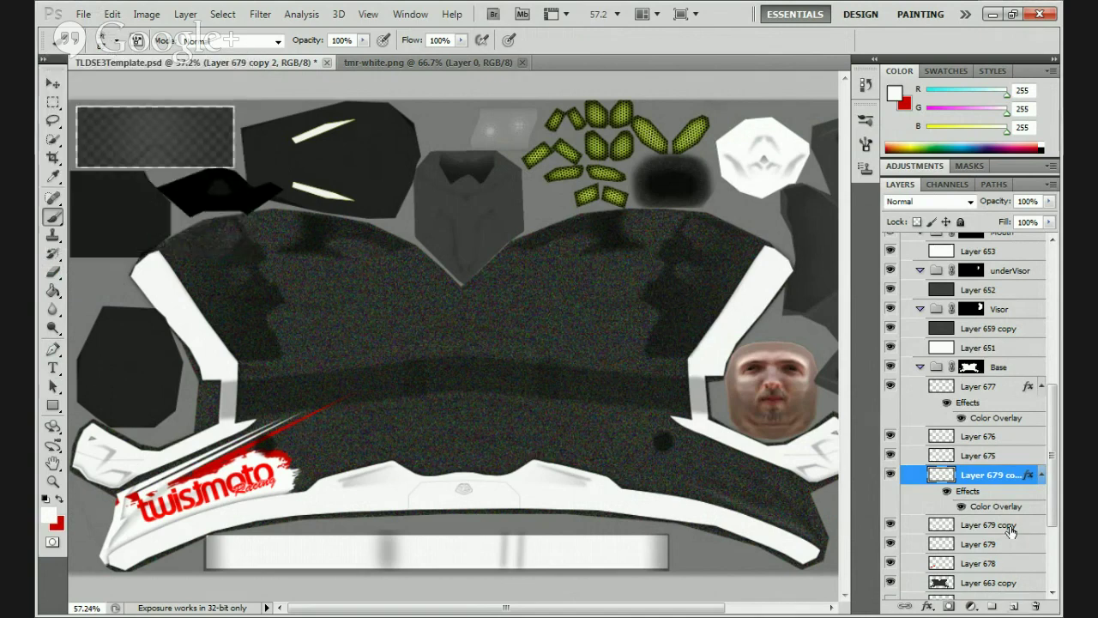
{"action": "left_click", "coordinate": [1014, 606]}
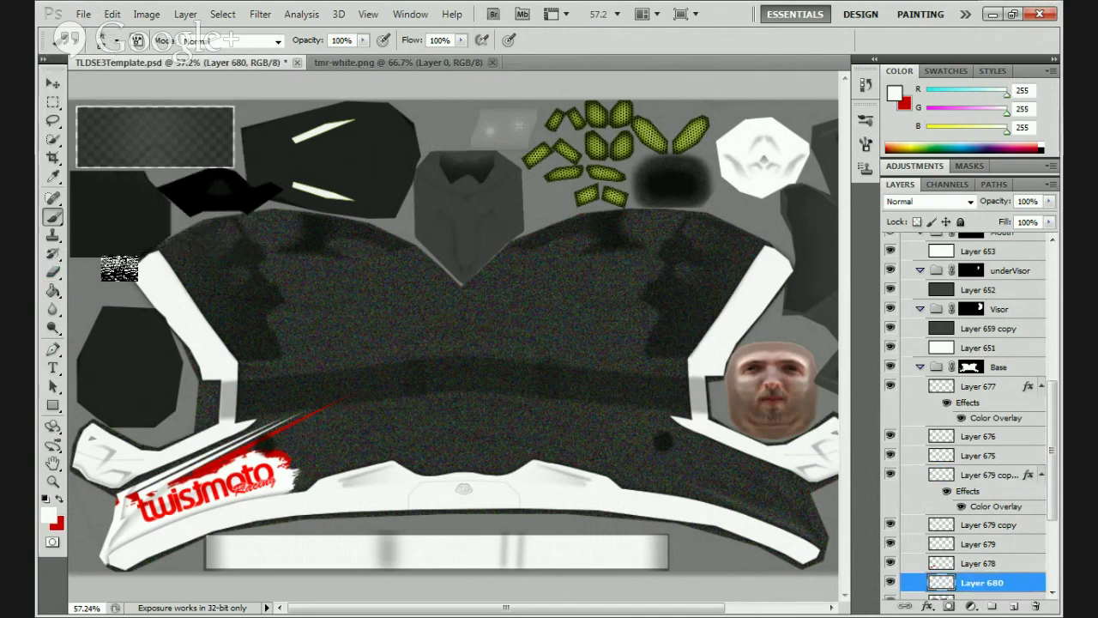
{"action": "mouse_move", "coordinate": [154, 247]}
{"action": "left_mouse_down"}
{"action": "mouse_move", "coordinate": [208, 265]}
{"action": "mouse_move", "coordinate": [239, 299]}
{"action": "mouse_move", "coordinate": [244, 330]}
{"action": "mouse_move", "coordinate": [265, 343]}
{"action": "mouse_move", "coordinate": [249, 369]}
{"action": "mouse_move", "coordinate": [260, 393]}
{"action": "mouse_move", "coordinate": [253, 411]}
{"action": "mouse_move", "coordinate": [206, 431]}
{"action": "mouse_move", "coordinate": [219, 433]}
{"action": "mouse_move", "coordinate": [97, 500]}
{"action": "left_mouse_up"}
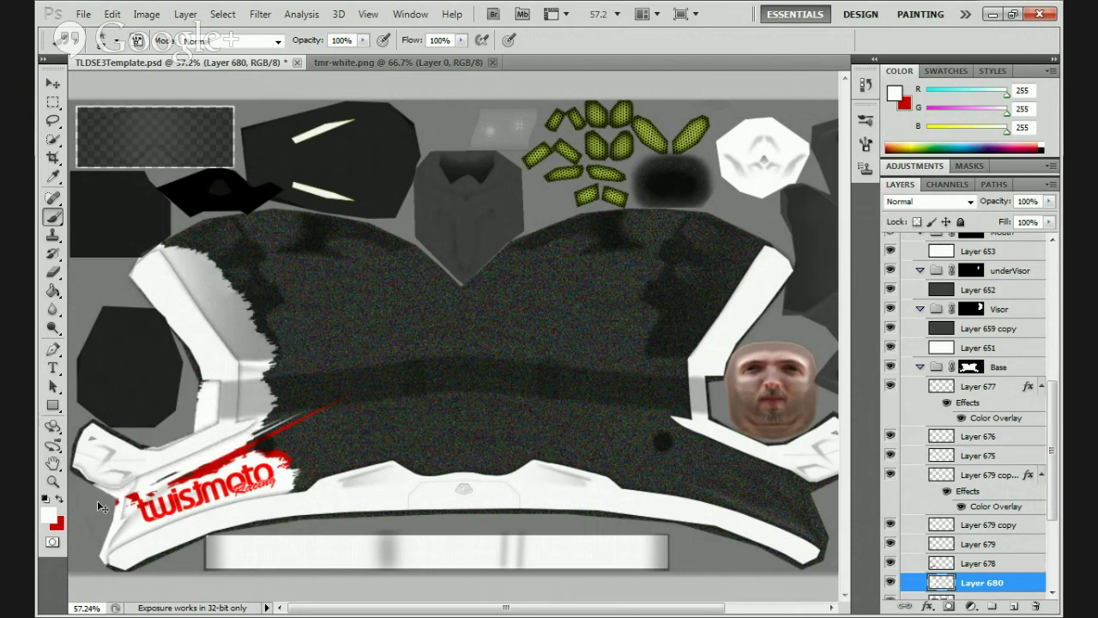
{"action": "key", "text": "ctrl+z"}
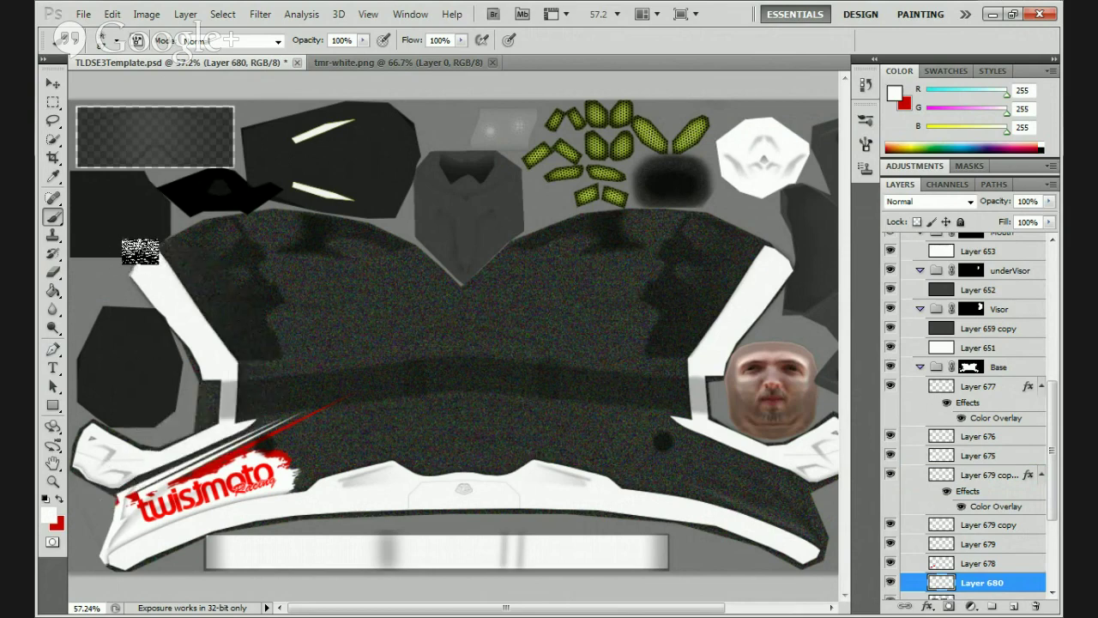
{"action": "mouse_move", "coordinate": [117, 279]}
{"action": "left_mouse_down"}
{"action": "mouse_move", "coordinate": [145, 296]}
{"action": "mouse_move", "coordinate": [177, 294]}
{"action": "mouse_move", "coordinate": [187, 310]}
{"action": "mouse_move", "coordinate": [174, 326]}
{"action": "mouse_move", "coordinate": [215, 336]}
{"action": "mouse_move", "coordinate": [195, 381]}
{"action": "mouse_move", "coordinate": [217, 370]}
{"action": "mouse_move", "coordinate": [272, 396]}
{"action": "left_mouse_up"}
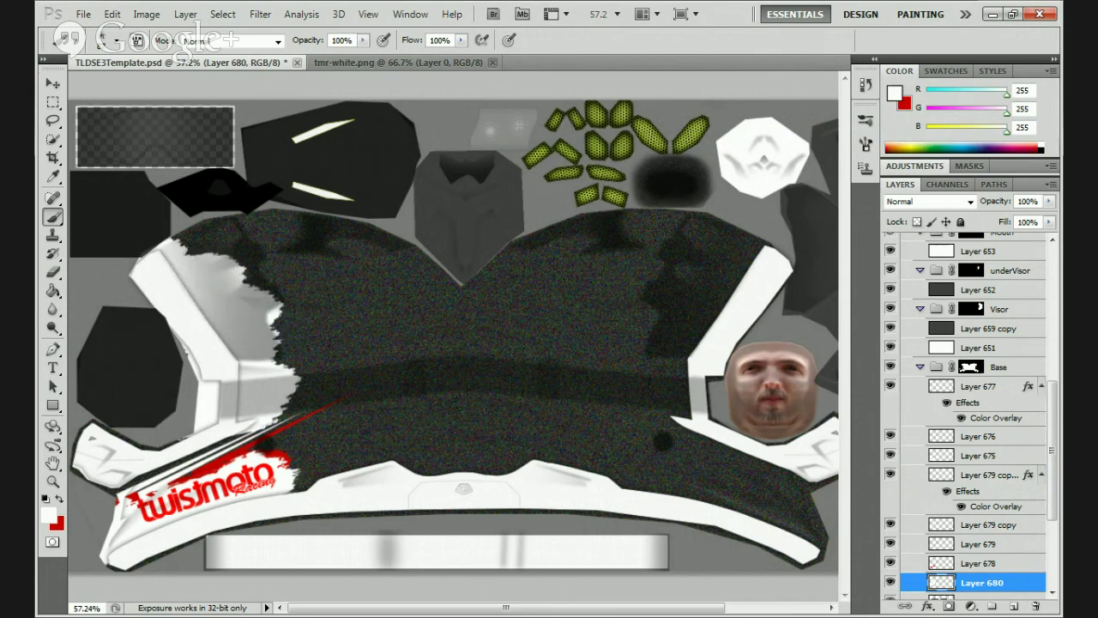
Erase and clone-stamp with a grunge tip to rag the edges of the Layer 680 splash
{"action": "left_click", "coordinate": [53, 272]}
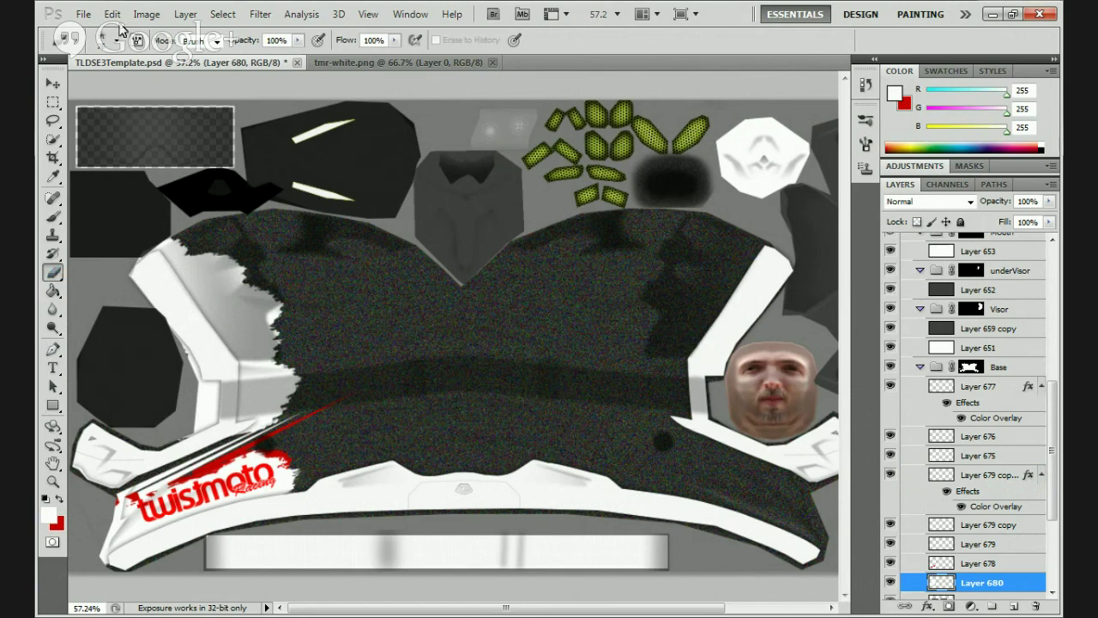
{"action": "mouse_move", "coordinate": [245, 269]}
{"action": "left_mouse_down"}
{"action": "mouse_move", "coordinate": [197, 257]}
{"action": "mouse_move", "coordinate": [216, 246]}
{"action": "mouse_move", "coordinate": [298, 280]}
{"action": "mouse_move", "coordinate": [284, 286]}
{"action": "mouse_move", "coordinate": [301, 294]}
{"action": "mouse_move", "coordinate": [301, 327]}
{"action": "mouse_move", "coordinate": [259, 340]}
{"action": "mouse_move", "coordinate": [287, 362]}
{"action": "mouse_move", "coordinate": [272, 374]}
{"action": "mouse_move", "coordinate": [300, 371]}
{"action": "left_mouse_up"}
{"action": "left_click", "coordinate": [53, 235]}
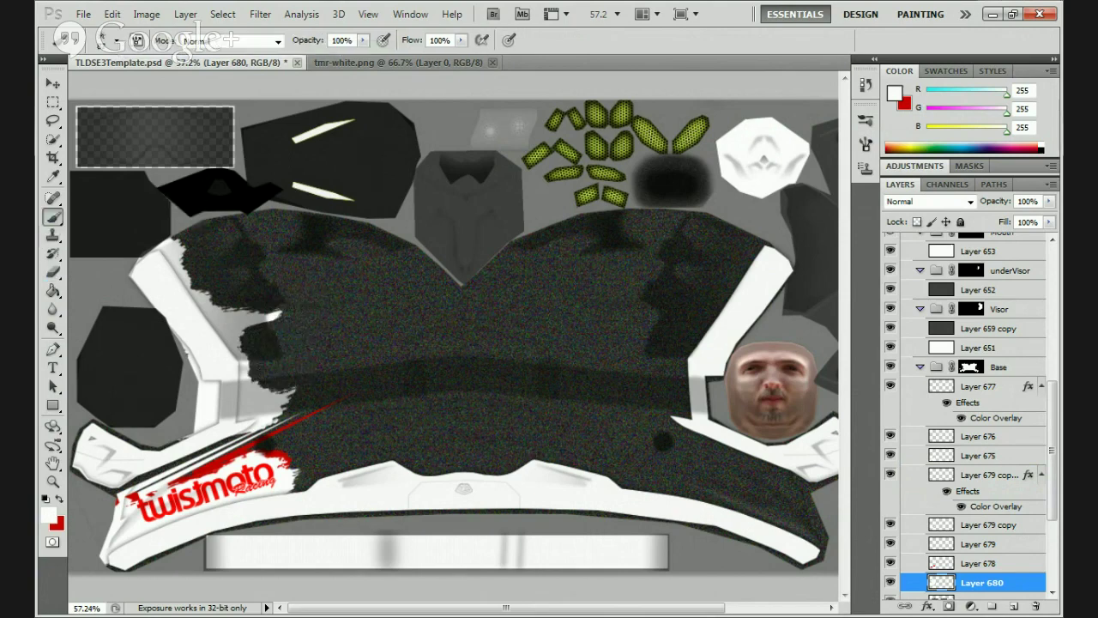
{"action": "left_click", "coordinate": [111, 40]}
{"action": "scroll", "coordinate": [158, 219], "scroll_direction": "down", "scroll_amount": 2}
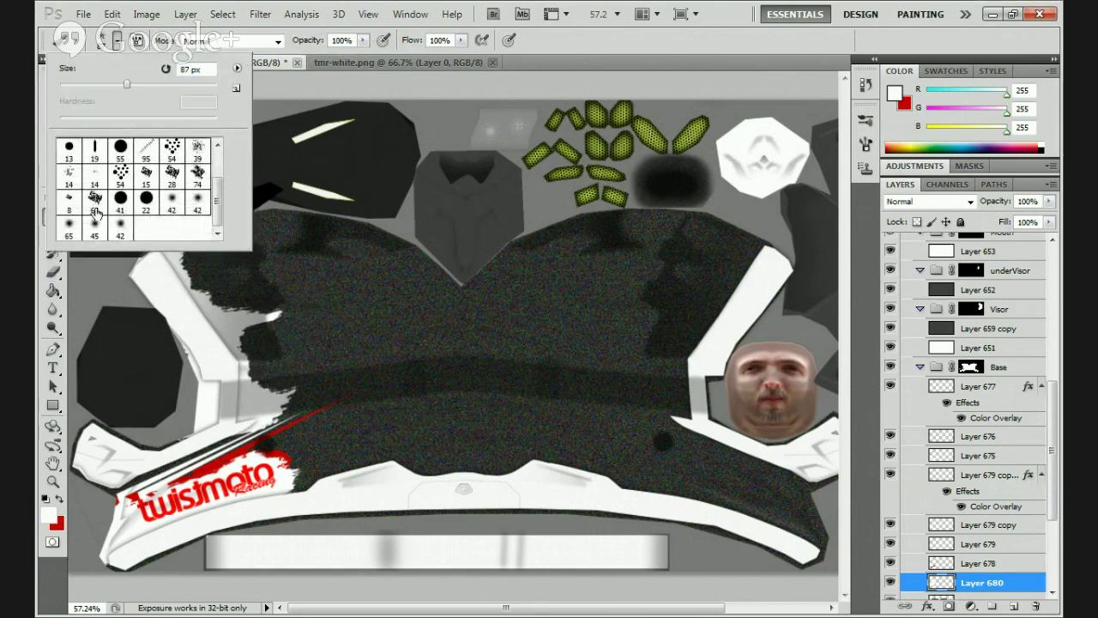
{"action": "left_click", "coordinate": [172, 267]}
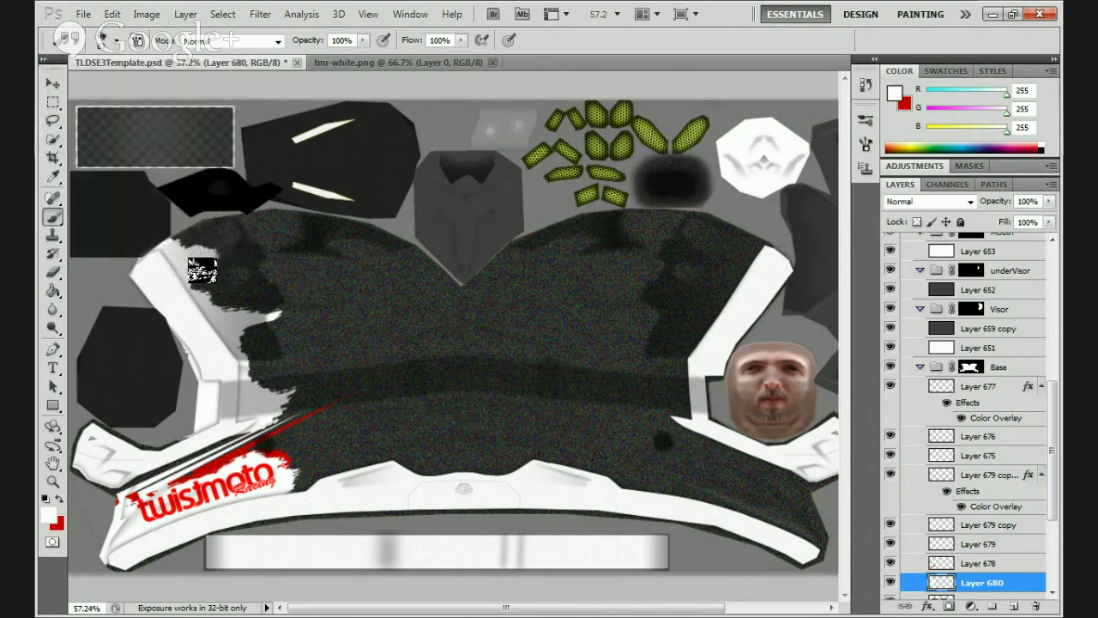
{"action": "mouse_move", "coordinate": [199, 297]}
{"action": "left_mouse_down"}
{"action": "mouse_move", "coordinate": [262, 301]}
{"action": "mouse_move", "coordinate": [270, 316]}
{"action": "mouse_move", "coordinate": [258, 343]}
{"action": "mouse_move", "coordinate": [273, 366]}
{"action": "mouse_move", "coordinate": [253, 396]}
{"action": "mouse_move", "coordinate": [268, 392]}
{"action": "mouse_move", "coordinate": [247, 418]}
{"action": "left_mouse_up"}
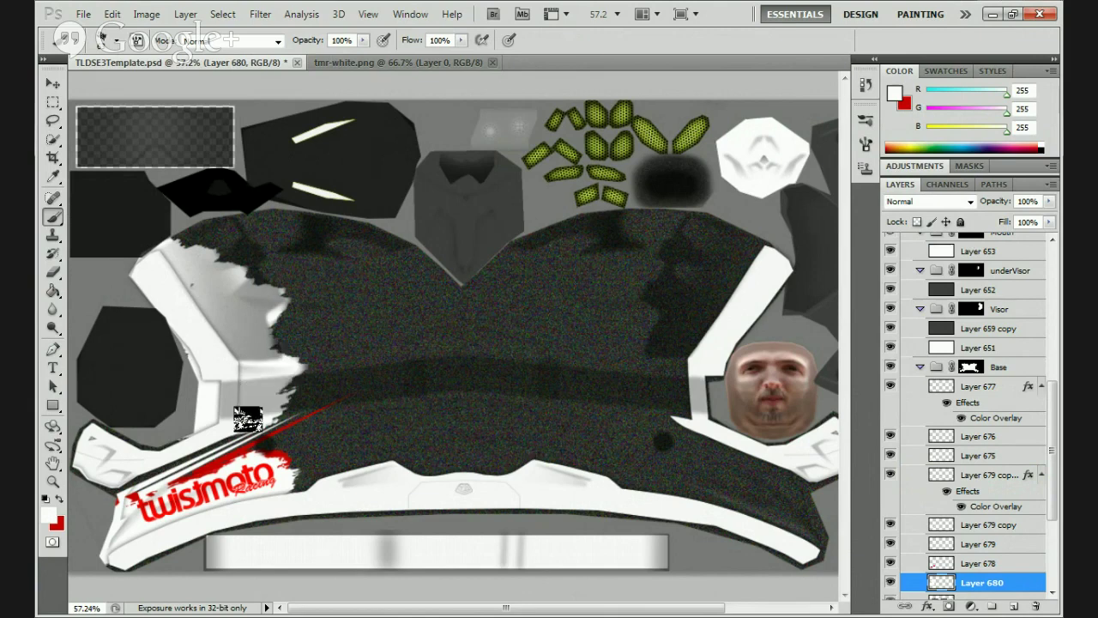
{"action": "left_click", "coordinate": [50, 273]}
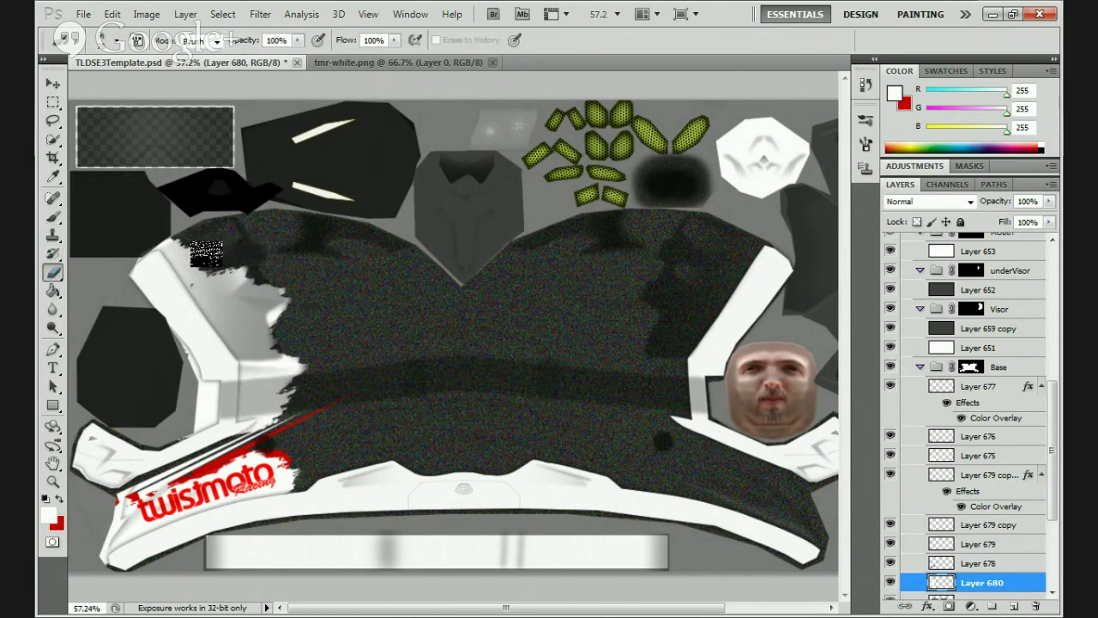
{"action": "mouse_move", "coordinate": [225, 236]}
{"action": "left_mouse_down"}
{"action": "mouse_move", "coordinate": [262, 251]}
{"action": "mouse_move", "coordinate": [245, 265]}
{"action": "mouse_move", "coordinate": [285, 277]}
{"action": "mouse_move", "coordinate": [265, 283]}
{"action": "mouse_move", "coordinate": [302, 308]}
{"action": "mouse_move", "coordinate": [278, 319]}
{"action": "mouse_move", "coordinate": [296, 350]}
{"action": "left_mouse_up"}
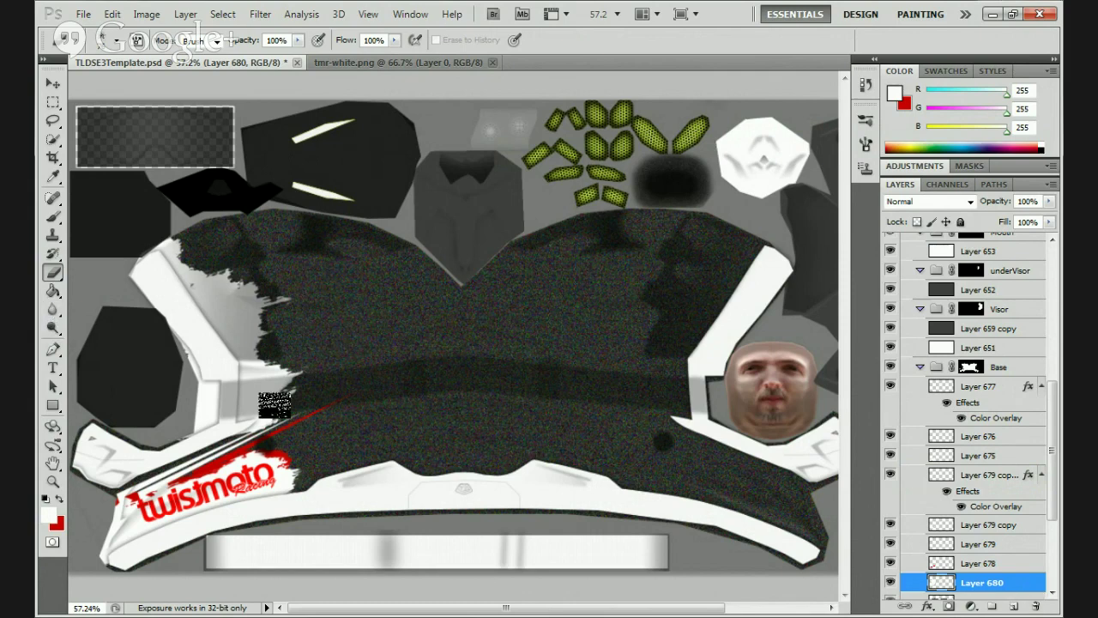
Add Layer 681 below the white splash layer and set the foreground colour to grey 198
{"action": "left_click", "coordinate": [1013, 606]}
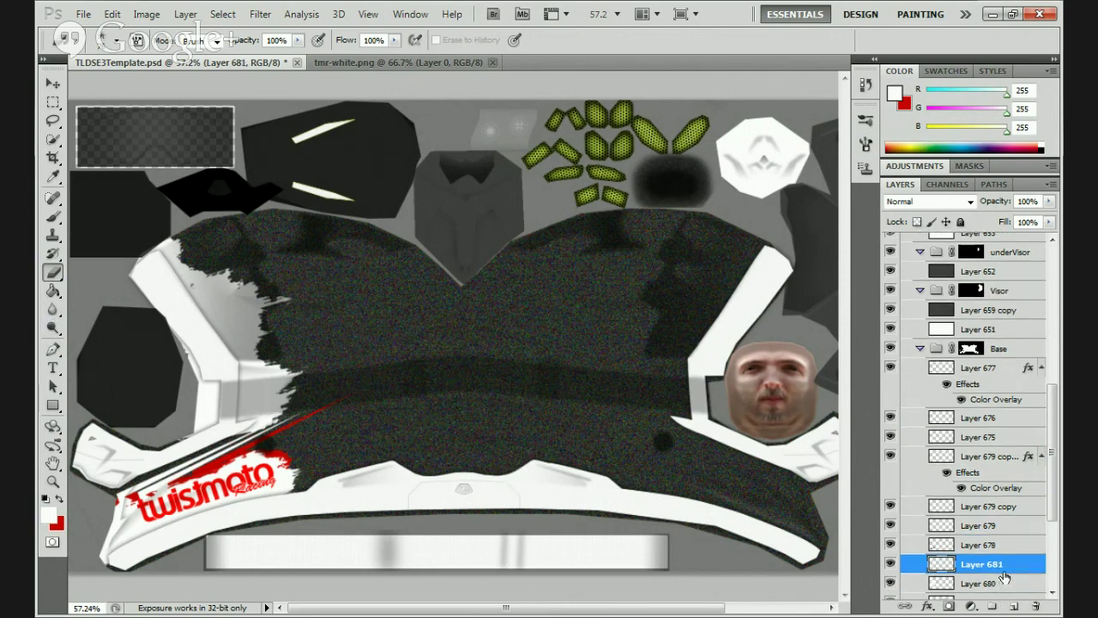
{"action": "left_click_drag", "start_coordinate": [1004, 573], "coordinate": [995, 593]}
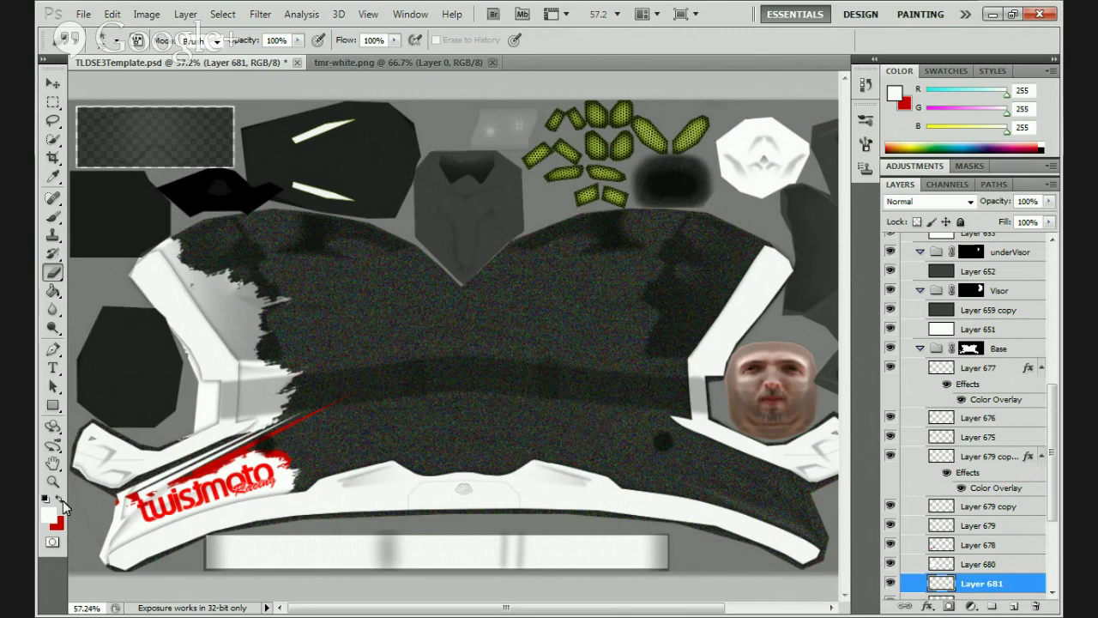
{"action": "key", "text": "i"}
{"action": "left_click", "coordinate": [48, 513]}
{"action": "left_click", "coordinate": [591, 374]}
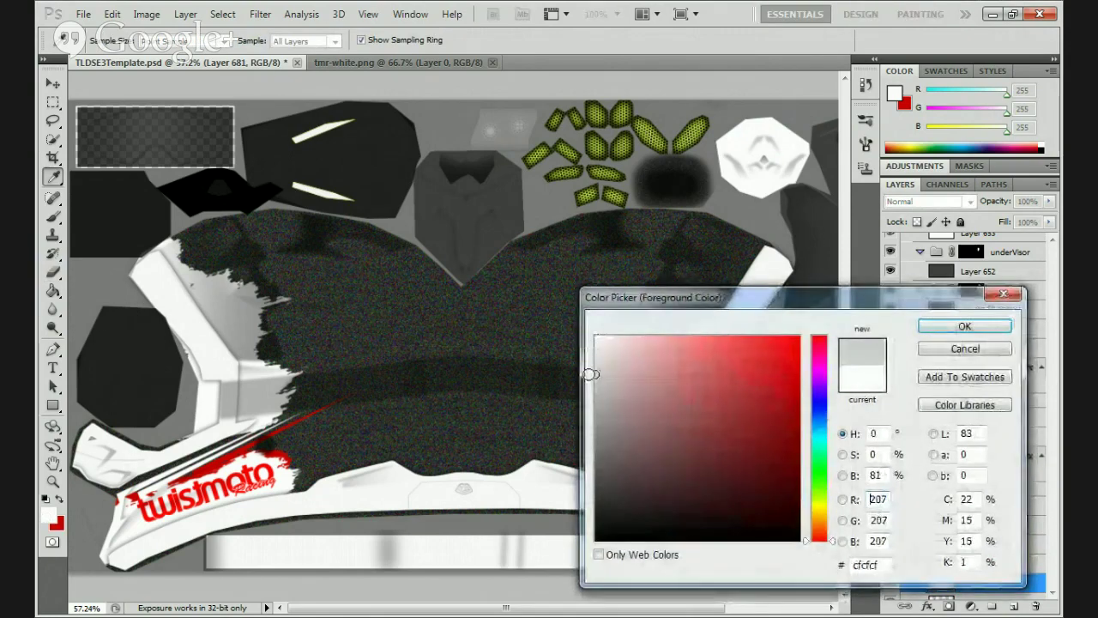
{"action": "left_click", "coordinate": [590, 378]}
{"action": "left_click", "coordinate": [935, 325]}
Paint light grey brush strokes along the splash's ragged upper-left edge
{"action": "key", "text": "b"}
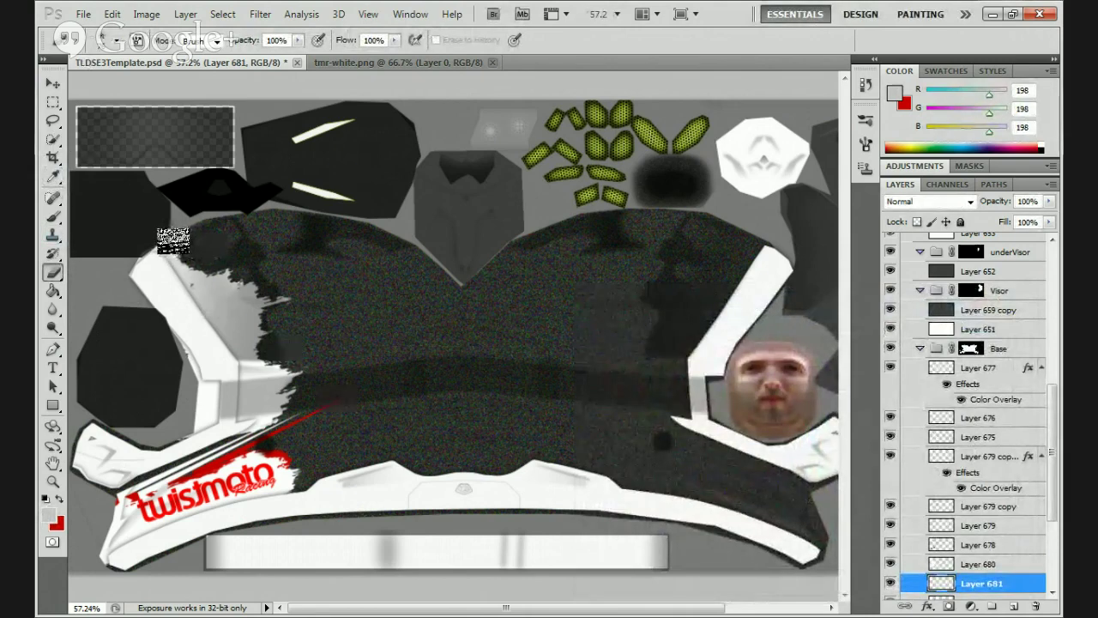
{"action": "key", "text": "b"}
{"action": "mouse_move", "coordinate": [154, 233]}
{"action": "left_mouse_down"}
{"action": "mouse_move", "coordinate": [181, 230]}
{"action": "mouse_move", "coordinate": [158, 237]}
{"action": "mouse_move", "coordinate": [157, 269]}
{"action": "mouse_move", "coordinate": [171, 271]}
{"action": "mouse_move", "coordinate": [161, 279]}
{"action": "mouse_move", "coordinate": [228, 285]}
{"action": "mouse_move", "coordinate": [225, 300]}
{"action": "mouse_move", "coordinate": [242, 302]}
{"action": "mouse_move", "coordinate": [210, 319]}
{"action": "mouse_move", "coordinate": [231, 326]}
{"action": "mouse_move", "coordinate": [229, 342]}
{"action": "mouse_move", "coordinate": [290, 358]}
{"action": "mouse_move", "coordinate": [272, 394]}
{"action": "mouse_move", "coordinate": [290, 406]}
{"action": "mouse_move", "coordinate": [188, 463]}
{"action": "left_mouse_up"}
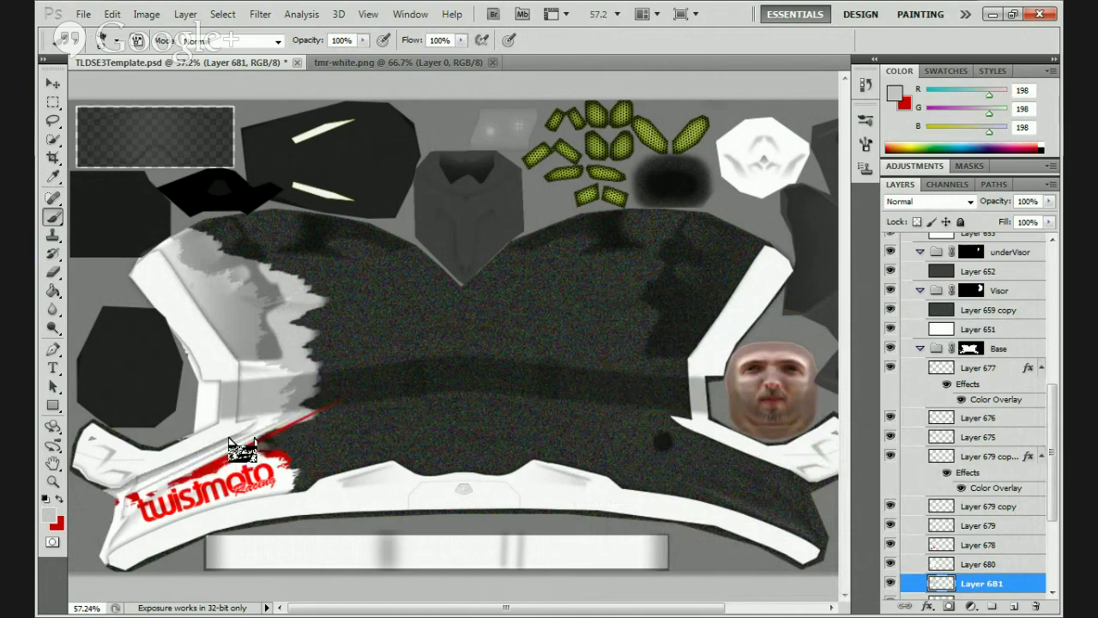
Switch to the eraser and shrink the brush to 37 px in the preset picker
{"action": "left_click", "coordinate": [49, 274]}
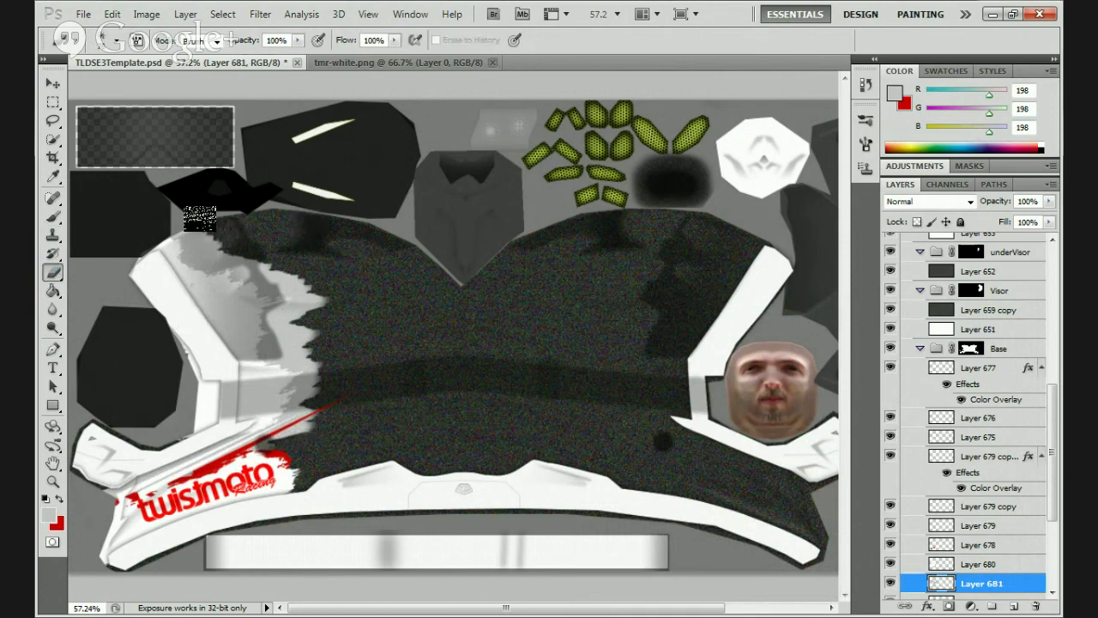
{"action": "left_click", "coordinate": [105, 42]}
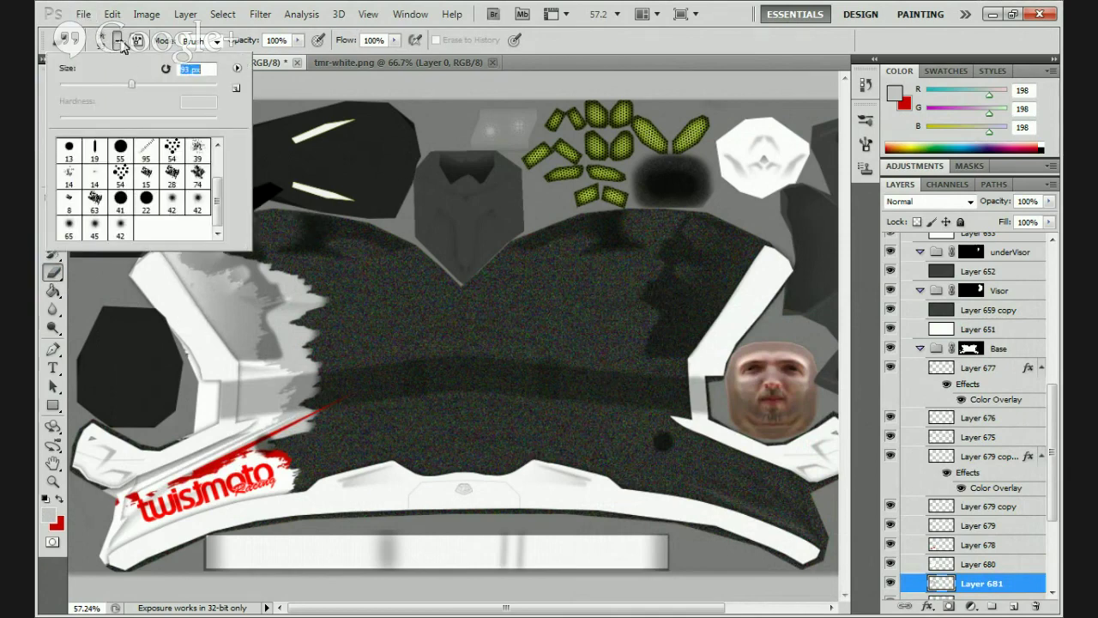
{"action": "key", "text": "Return"}
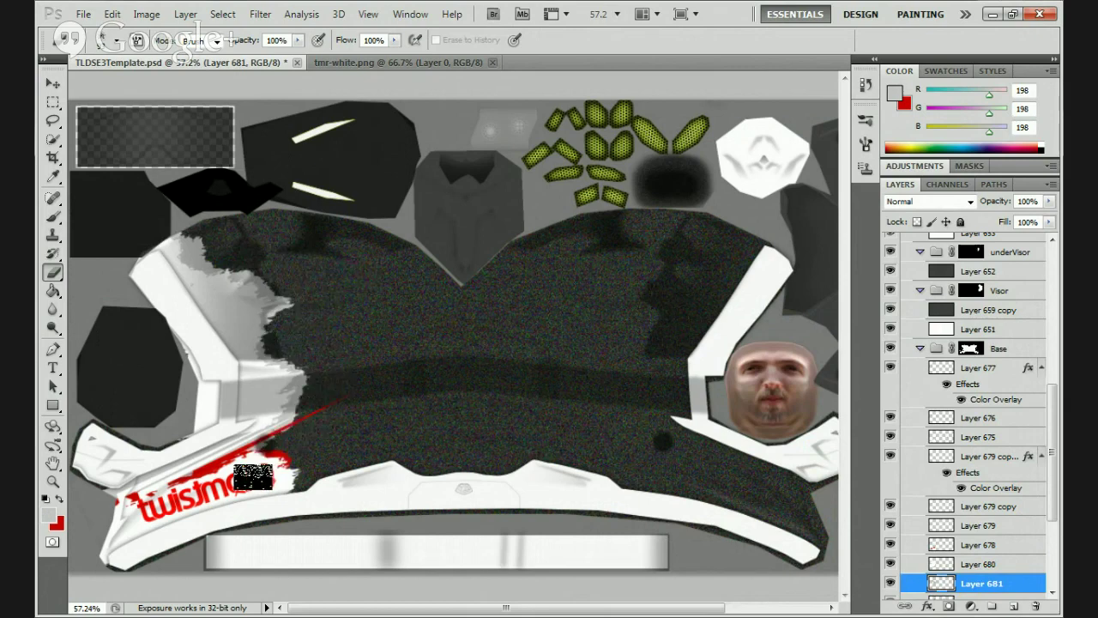
{"action": "left_click", "coordinate": [118, 41]}
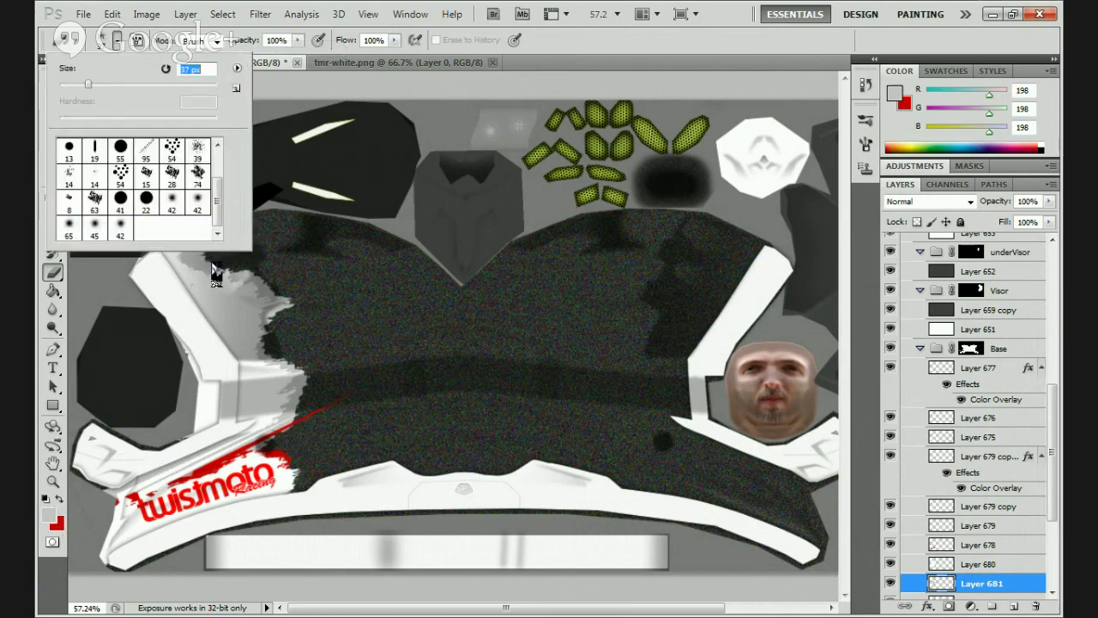
{"action": "key", "text": "Return"}
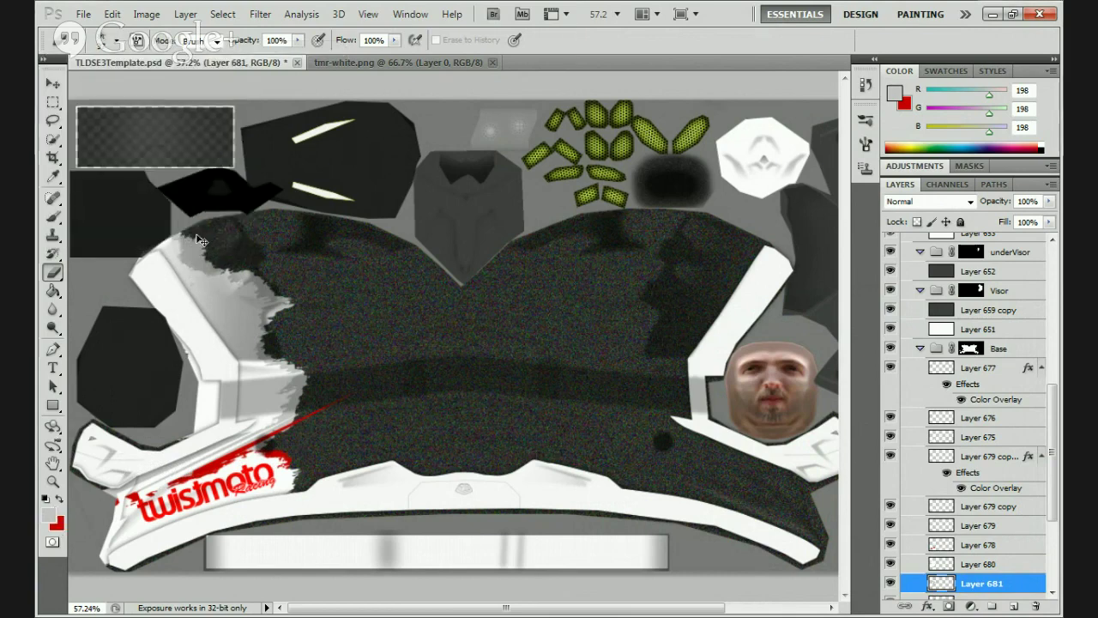
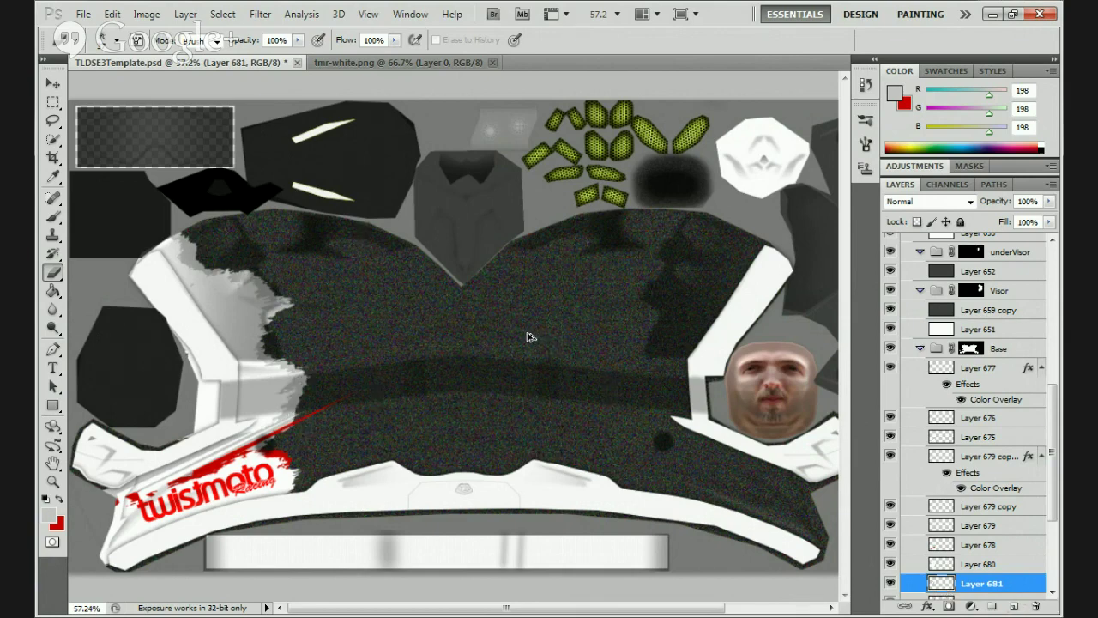
Enlarge the eraser to 72 px and erase back part of the grey splash edge
{"action": "key", "text": "ctrl+z"}
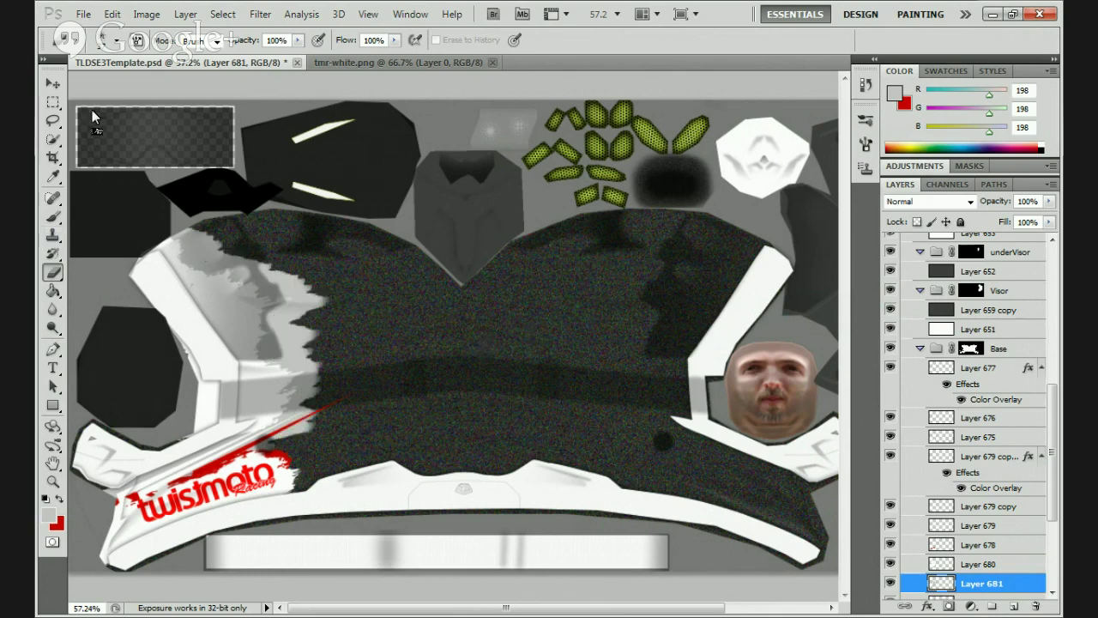
{"action": "left_click", "coordinate": [121, 40]}
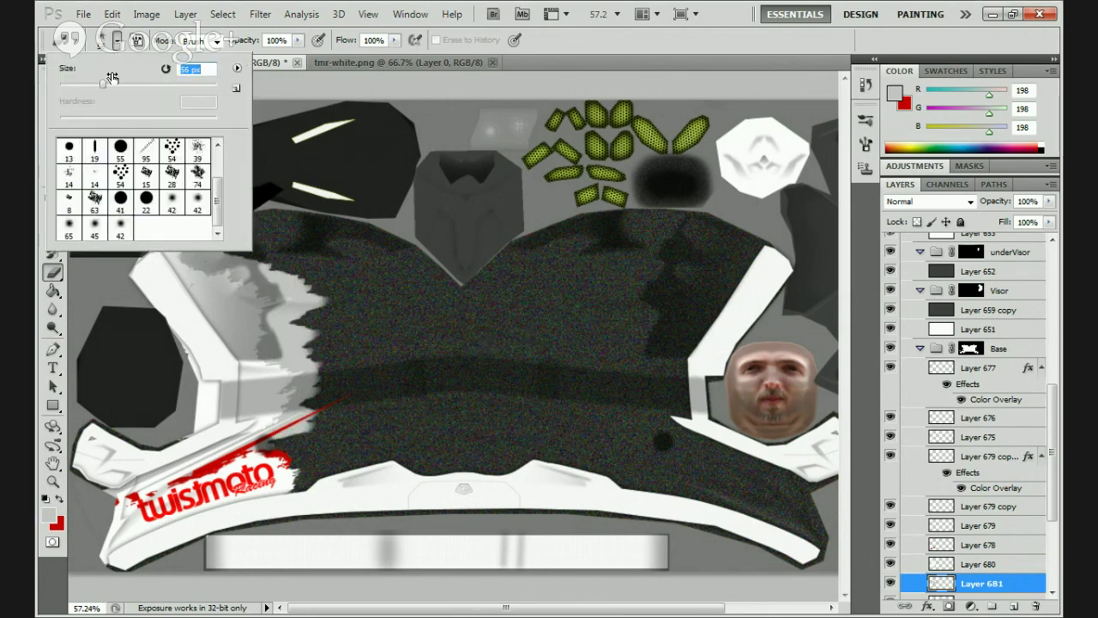
{"action": "key", "text": "Return"}
{"action": "left_click", "coordinate": [207, 225]}
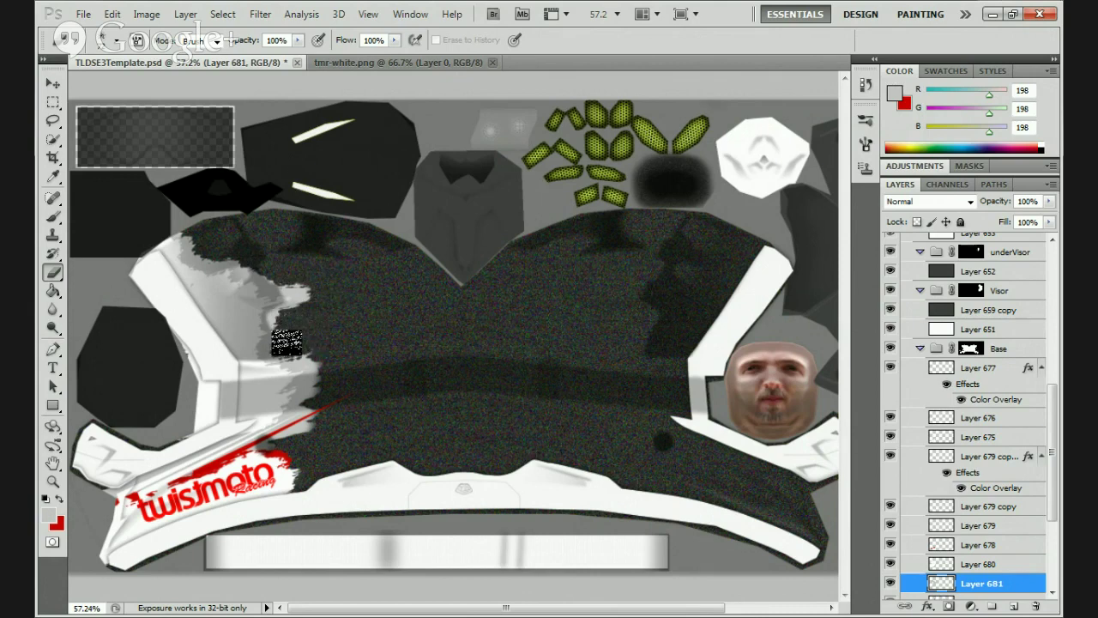
{"action": "mouse_move", "coordinate": [287, 343]}
{"action": "left_mouse_down"}
{"action": "mouse_move", "coordinate": [324, 364]}
{"action": "mouse_move", "coordinate": [316, 387]}
{"action": "left_mouse_up"}
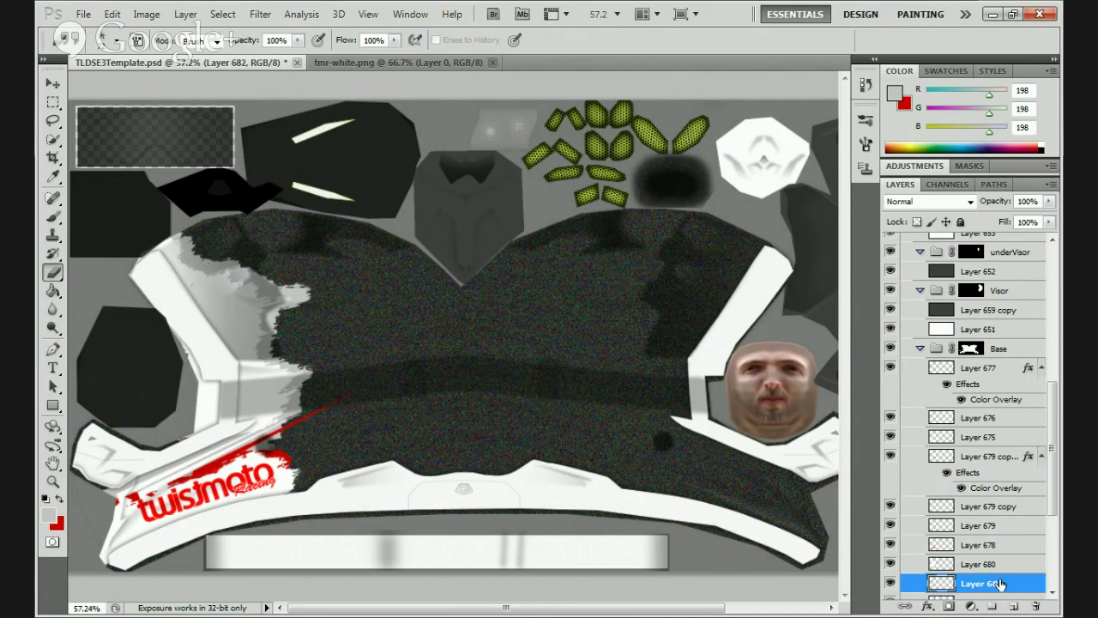
Place Layer 682 beneath Layer 681 and paint a red splash over the helmet's top-left
{"action": "left_click_drag", "start_coordinate": [999, 583], "coordinate": [995, 583]}
{"action": "left_click", "coordinate": [59, 500]}
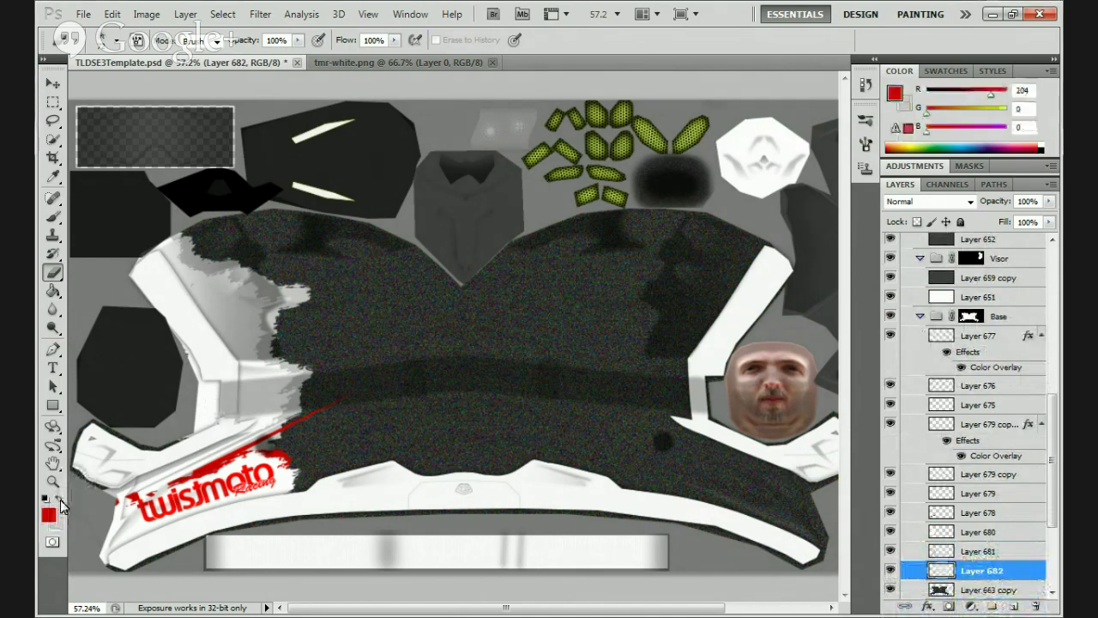
{"action": "left_click", "coordinate": [57, 218]}
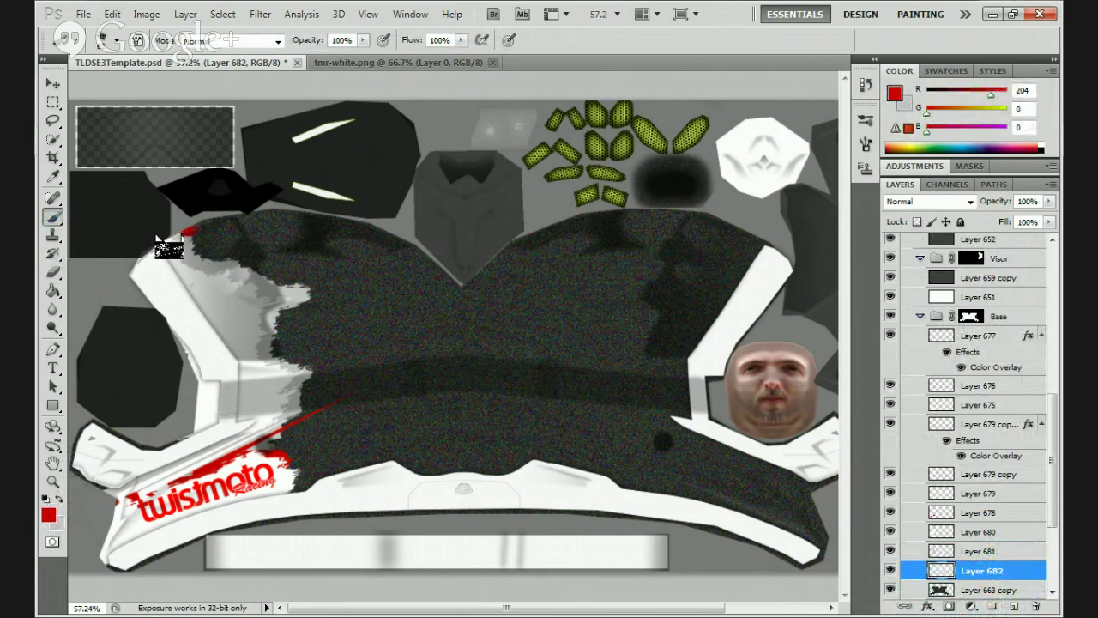
{"action": "mouse_move", "coordinate": [199, 238]}
{"action": "left_mouse_down"}
{"action": "mouse_move", "coordinate": [245, 241]}
{"action": "mouse_move", "coordinate": [223, 271]}
{"action": "mouse_move", "coordinate": [296, 275]}
{"action": "mouse_move", "coordinate": [283, 296]}
{"action": "mouse_move", "coordinate": [294, 307]}
{"action": "mouse_move", "coordinate": [269, 332]}
{"action": "mouse_move", "coordinate": [293, 329]}
{"action": "mouse_move", "coordinate": [274, 342]}
{"action": "mouse_move", "coordinate": [298, 355]}
{"action": "mouse_move", "coordinate": [258, 421]}
{"action": "mouse_move", "coordinate": [269, 426]}
{"action": "mouse_move", "coordinate": [273, 463]}
{"action": "left_mouse_up"}
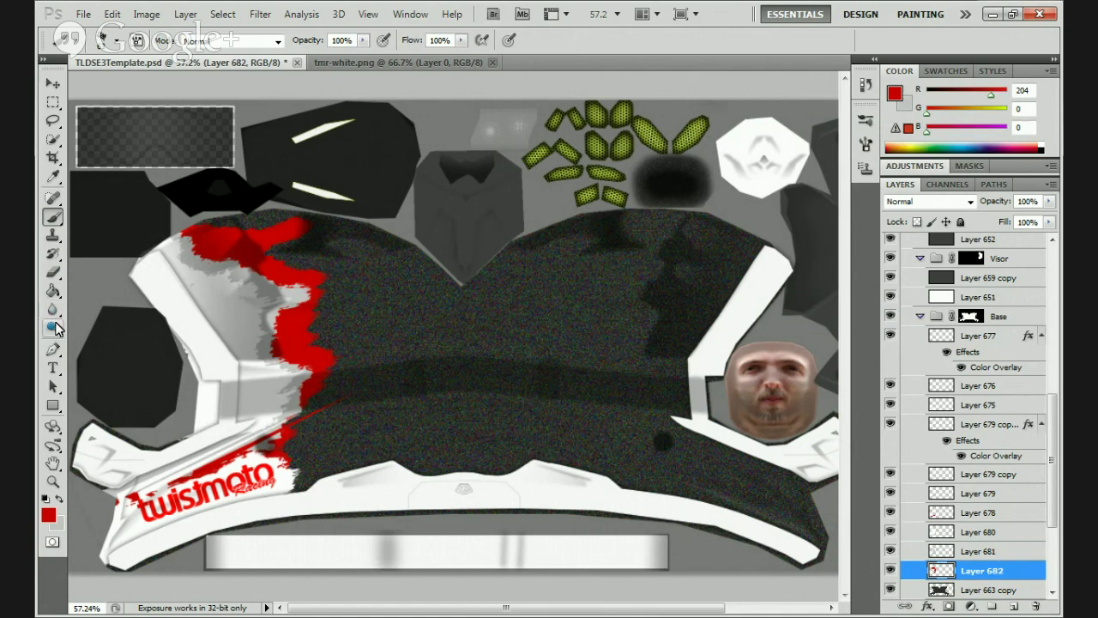
Erase red paint along the splash's top edge and a small patch inside it
{"action": "left_click", "coordinate": [53, 274]}
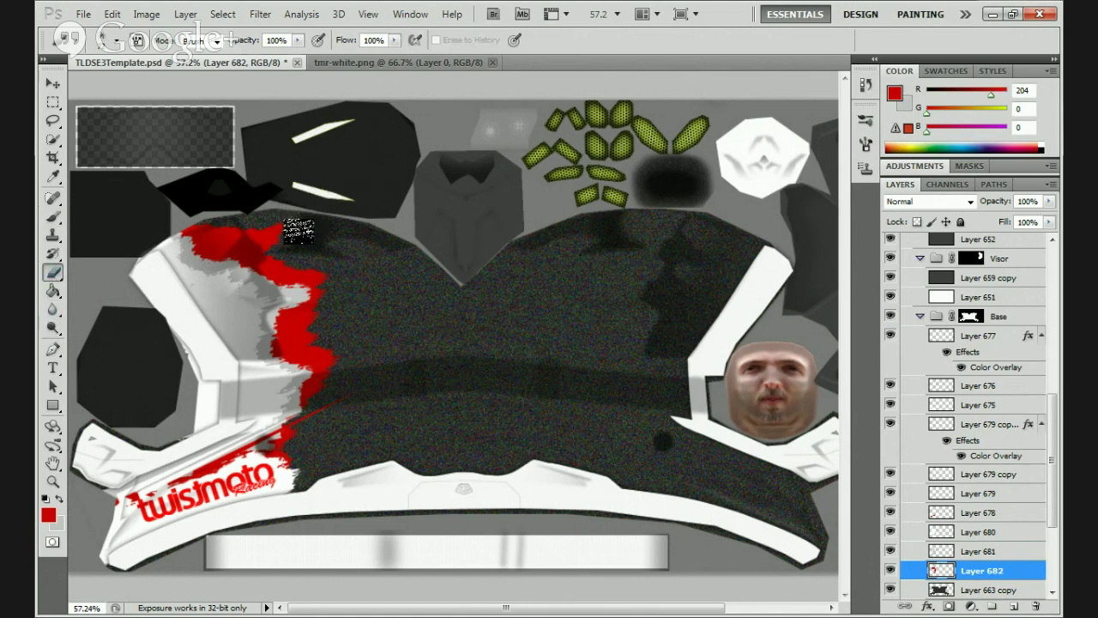
{"action": "mouse_move", "coordinate": [264, 247]}
{"action": "left_mouse_down"}
{"action": "mouse_move", "coordinate": [304, 223]}
{"action": "mouse_move", "coordinate": [269, 208]}
{"action": "mouse_move", "coordinate": [213, 221]}
{"action": "left_mouse_up"}
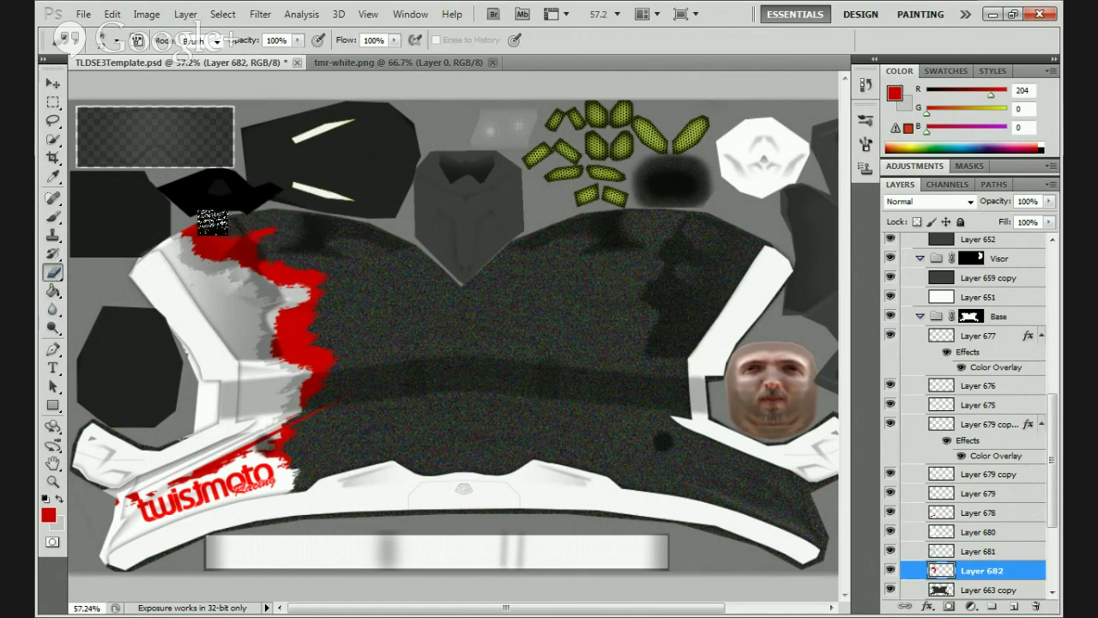
{"action": "left_click", "coordinate": [271, 264]}
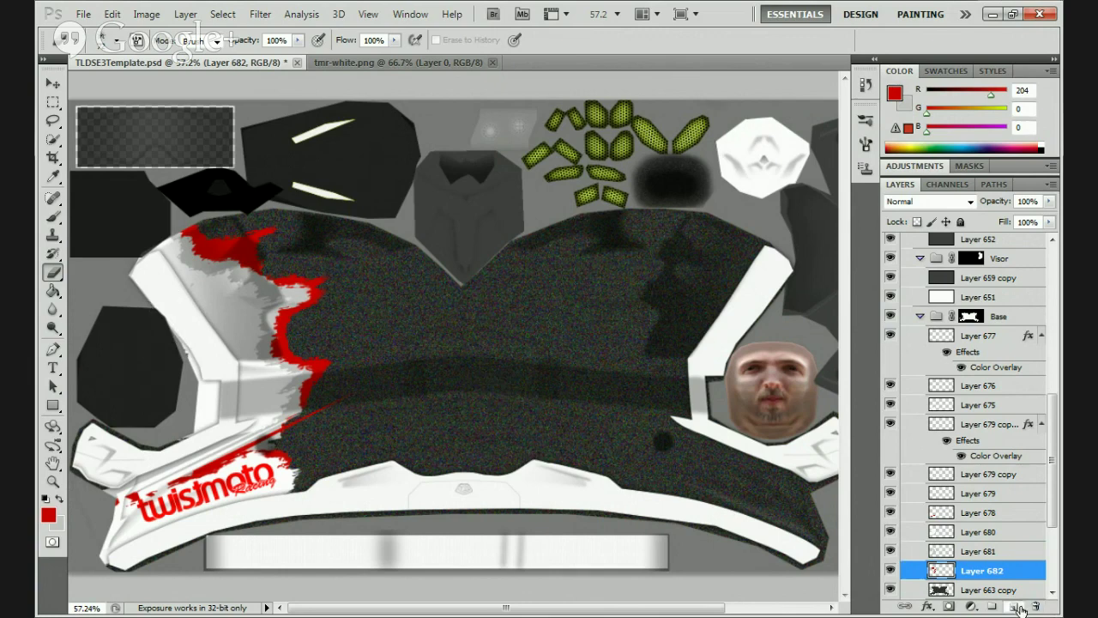
Add a new layer and choose blue as the foreground colour
{"action": "left_click", "coordinate": [54, 218]}
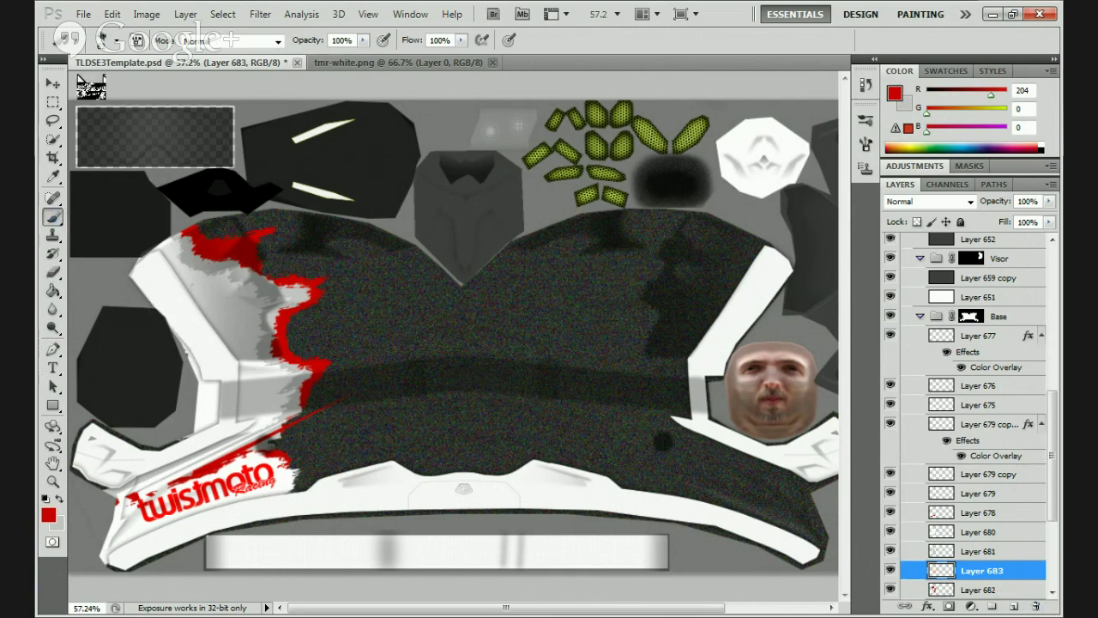
{"action": "left_click", "coordinate": [114, 42]}
{"action": "left_click", "coordinate": [47, 515]}
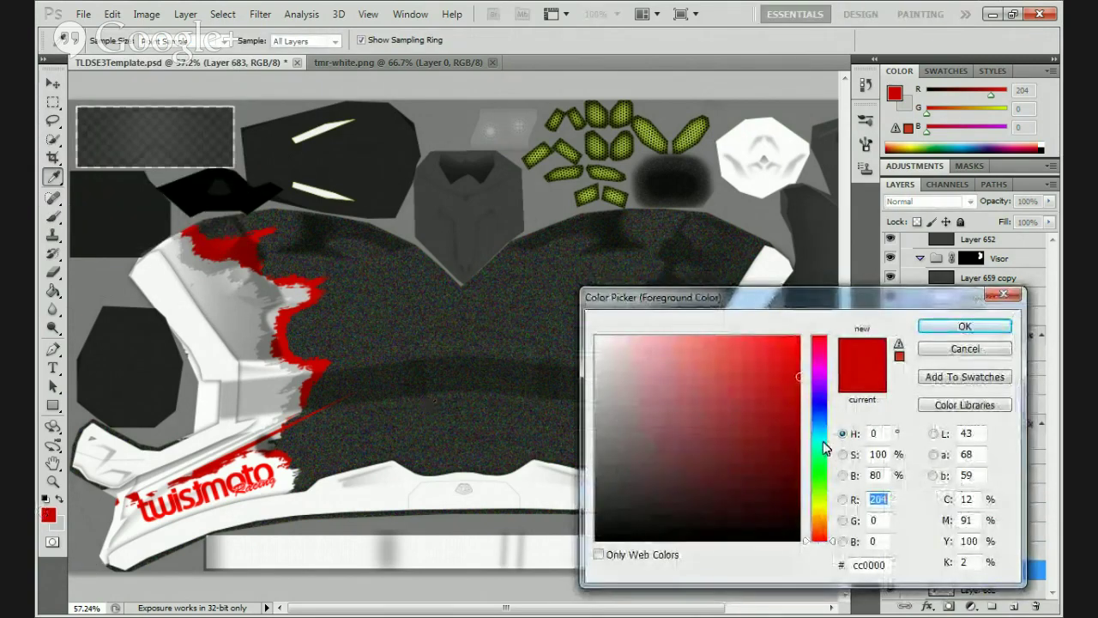
{"action": "left_click_drag", "start_coordinate": [822, 441], "coordinate": [823, 420]}
{"action": "left_click", "coordinate": [964, 326]}
Paint short blue strokes along the red edge and move Layer 683 above Layer 681
{"action": "key", "text": "b"}
{"action": "mouse_move", "coordinate": [279, 243]}
{"action": "left_mouse_down"}
{"action": "mouse_move", "coordinate": [234, 257]}
{"action": "mouse_move", "coordinate": [220, 249]}
{"action": "mouse_move", "coordinate": [260, 254]}
{"action": "left_mouse_up"}
{"action": "key", "text": "ctrl+z"}
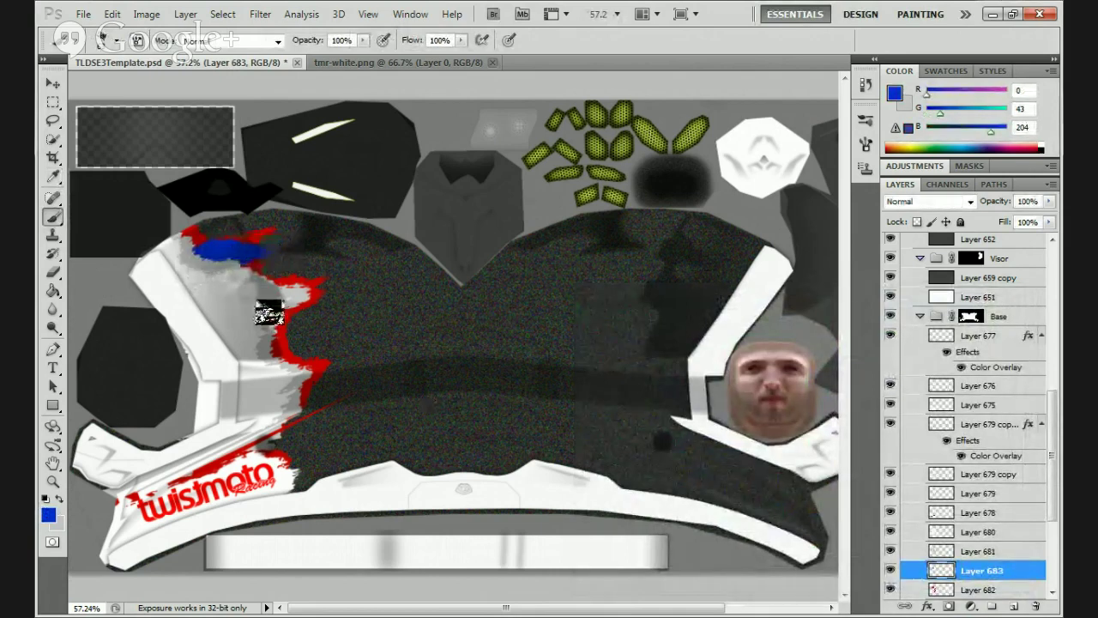
{"action": "mouse_move", "coordinate": [286, 328]}
{"action": "left_mouse_down"}
{"action": "mouse_move", "coordinate": [302, 328]}
{"action": "mouse_move", "coordinate": [294, 363]}
{"action": "left_mouse_up"}
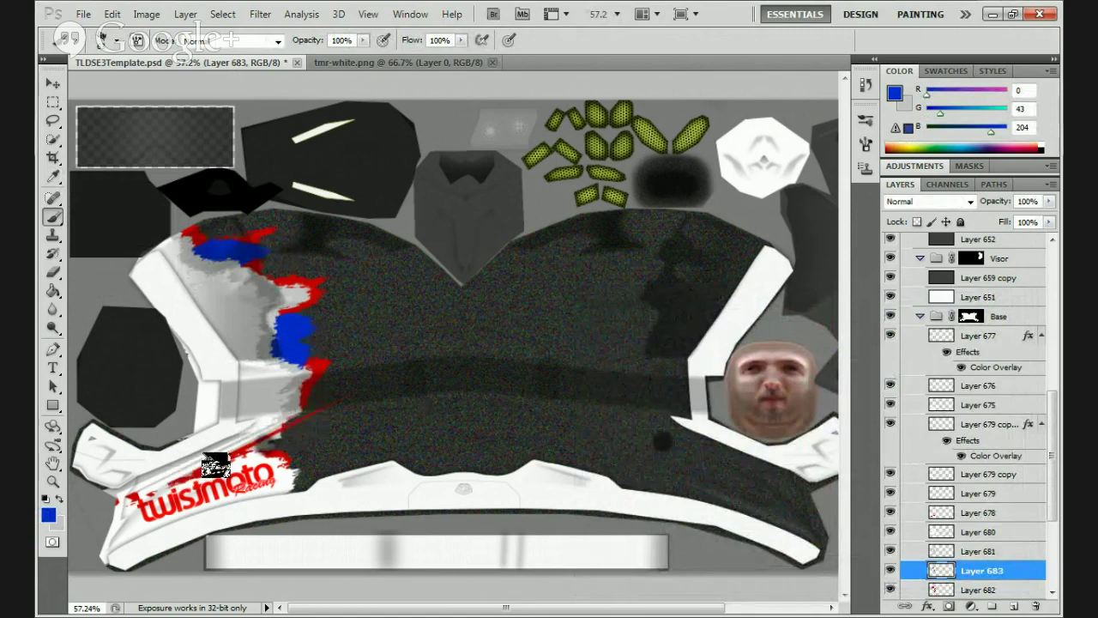
{"action": "left_click_drag", "start_coordinate": [272, 446], "coordinate": [285, 435]}
{"action": "left_click_drag", "start_coordinate": [976, 571], "coordinate": [985, 553]}
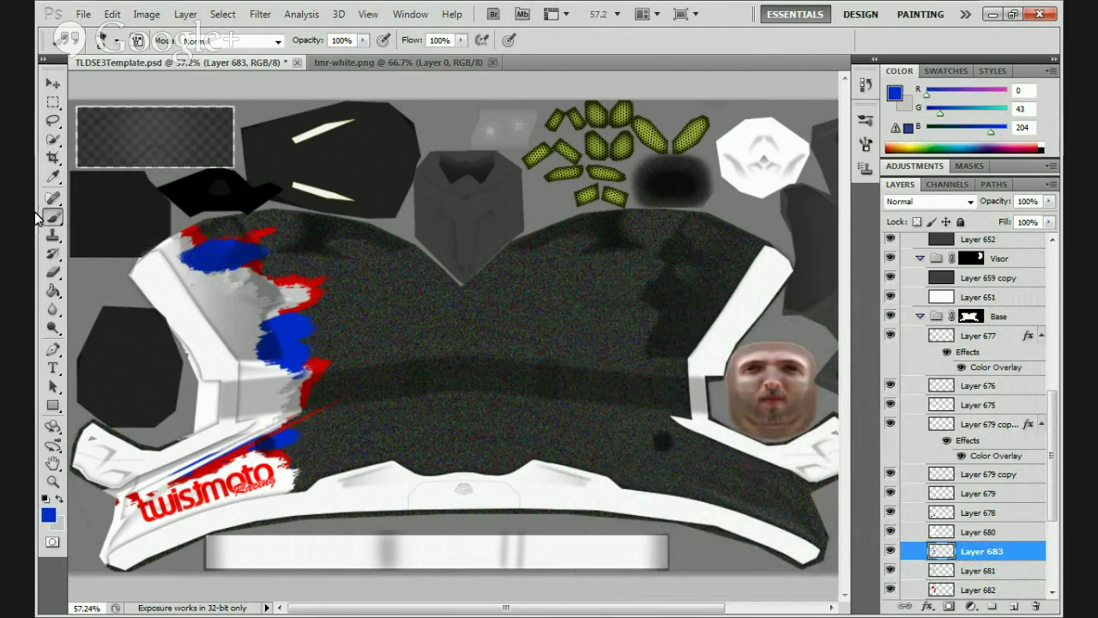
Erase most of the upper and lower blue patches
{"action": "left_click", "coordinate": [53, 273]}
{"action": "mouse_move", "coordinate": [228, 225]}
{"action": "left_mouse_down"}
{"action": "mouse_move", "coordinate": [186, 245]}
{"action": "mouse_move", "coordinate": [214, 233]}
{"action": "mouse_move", "coordinate": [261, 261]}
{"action": "left_mouse_up"}
{"action": "mouse_move", "coordinate": [221, 294]}
{"action": "left_mouse_down"}
{"action": "mouse_move", "coordinate": [269, 338]}
{"action": "mouse_move", "coordinate": [240, 333]}
{"action": "mouse_move", "coordinate": [297, 301]}
{"action": "mouse_move", "coordinate": [346, 296]}
{"action": "mouse_move", "coordinate": [302, 343]}
{"action": "left_mouse_up"}
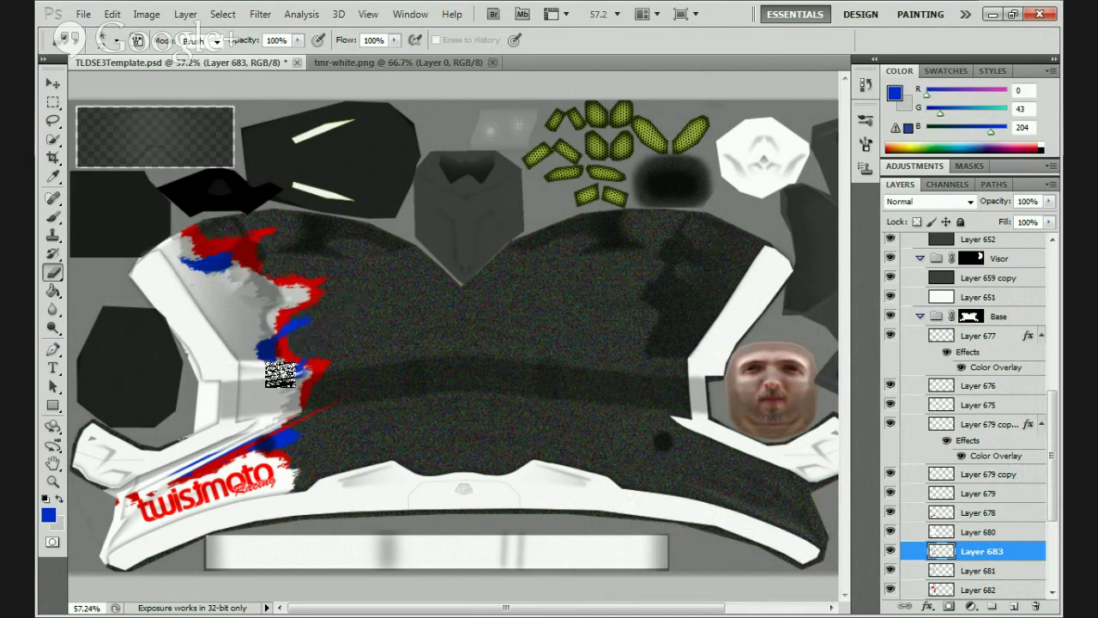
{"action": "mouse_move", "coordinate": [321, 415]}
{"action": "left_mouse_down"}
{"action": "mouse_move", "coordinate": [273, 424]}
{"action": "mouse_move", "coordinate": [207, 441]}
{"action": "left_mouse_up"}
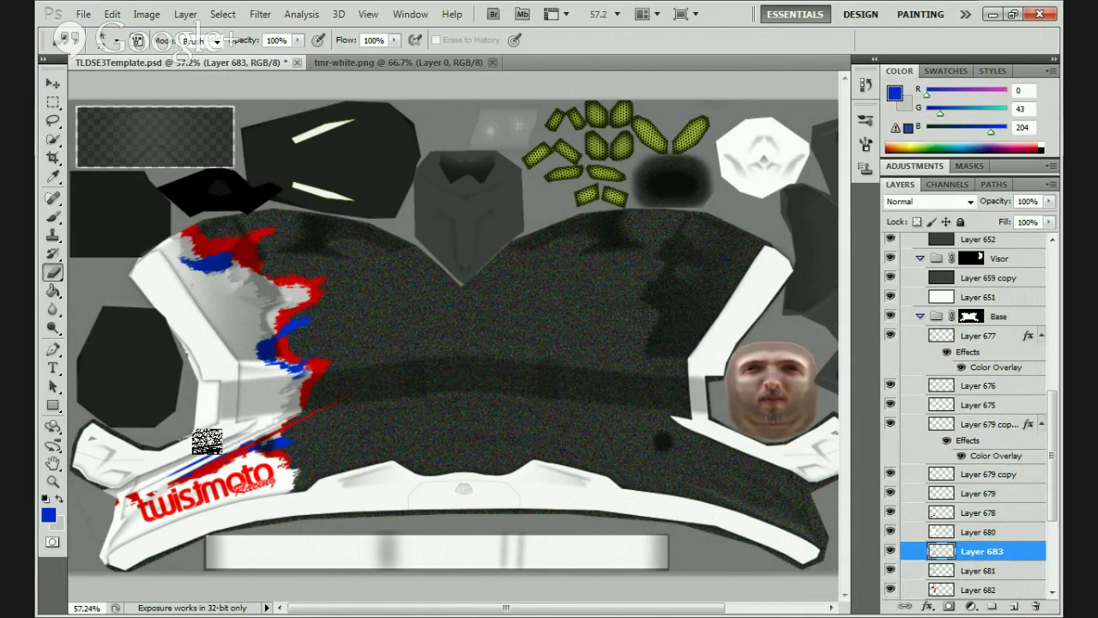
Repaint blue down the edge and across the red splatter, then trim the blue edges
{"action": "left_click", "coordinate": [52, 216]}
{"action": "mouse_move", "coordinate": [292, 350]}
{"action": "left_mouse_down"}
{"action": "mouse_move", "coordinate": [286, 372]}
{"action": "mouse_move", "coordinate": [330, 327]}
{"action": "left_mouse_up"}
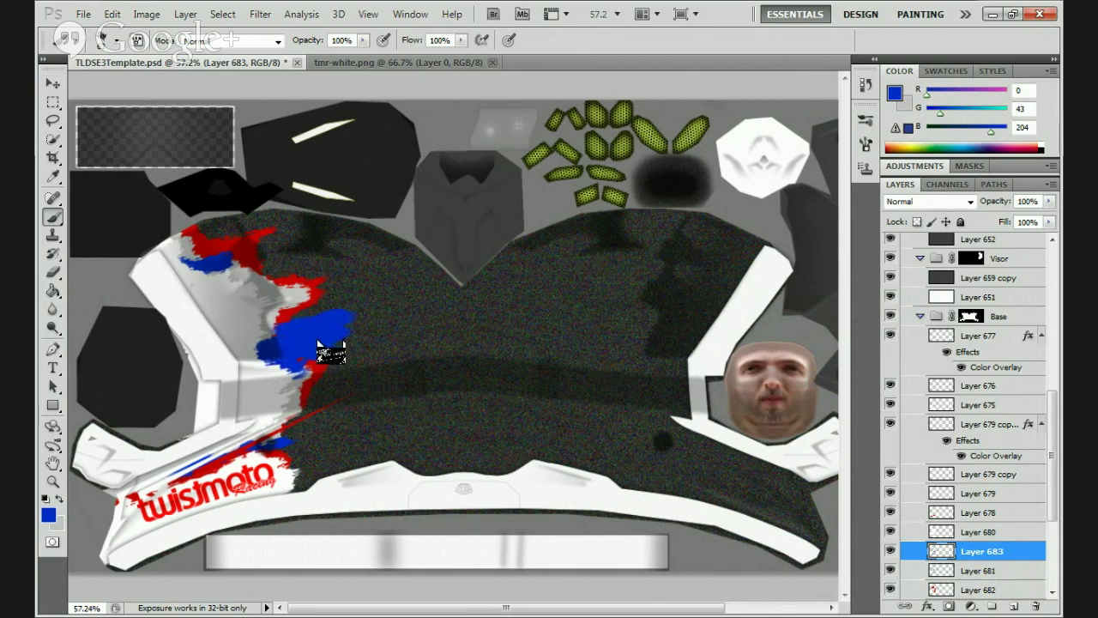
{"action": "mouse_move", "coordinate": [258, 264]}
{"action": "left_mouse_down"}
{"action": "mouse_move", "coordinate": [219, 268]}
{"action": "mouse_move", "coordinate": [264, 273]}
{"action": "mouse_move", "coordinate": [221, 287]}
{"action": "mouse_move", "coordinate": [190, 276]}
{"action": "mouse_move", "coordinate": [168, 238]}
{"action": "left_mouse_up"}
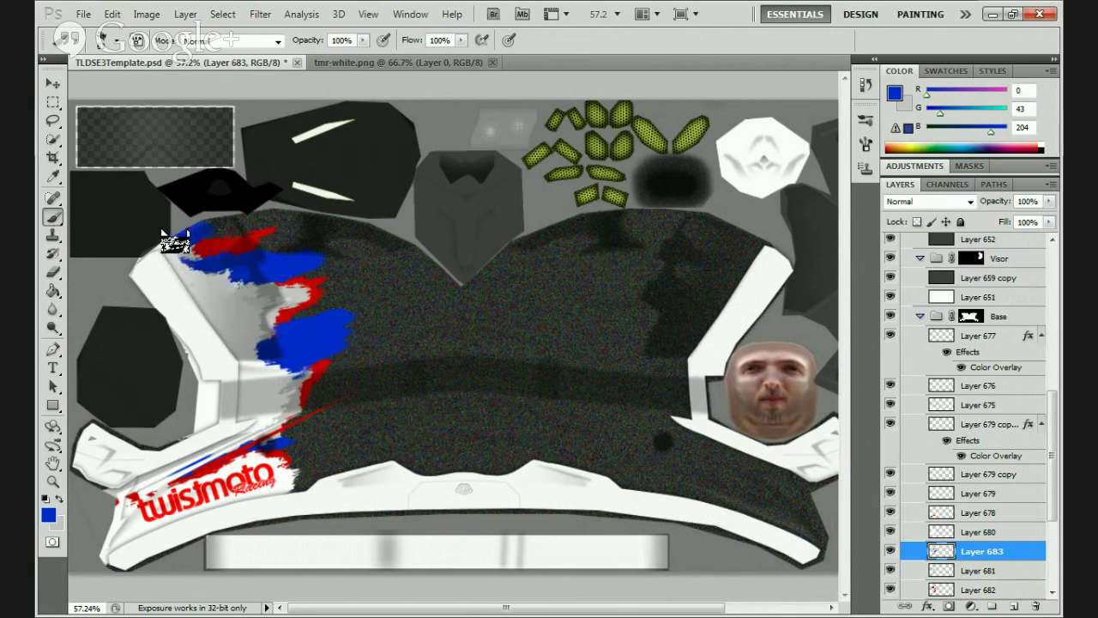
{"action": "left_click", "coordinate": [56, 274]}
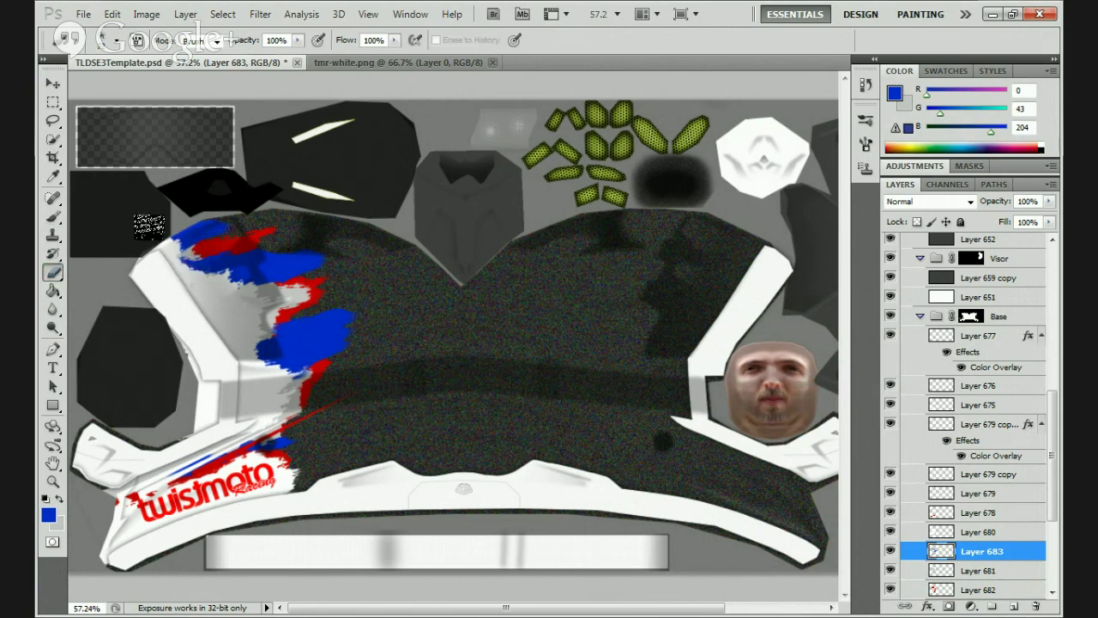
{"action": "mouse_move", "coordinate": [240, 225]}
{"action": "left_mouse_down"}
{"action": "mouse_move", "coordinate": [282, 215]}
{"action": "mouse_move", "coordinate": [260, 241]}
{"action": "mouse_move", "coordinate": [303, 233]}
{"action": "mouse_move", "coordinate": [288, 243]}
{"action": "mouse_move", "coordinate": [308, 235]}
{"action": "mouse_move", "coordinate": [330, 251]}
{"action": "mouse_move", "coordinate": [282, 289]}
{"action": "left_mouse_up"}
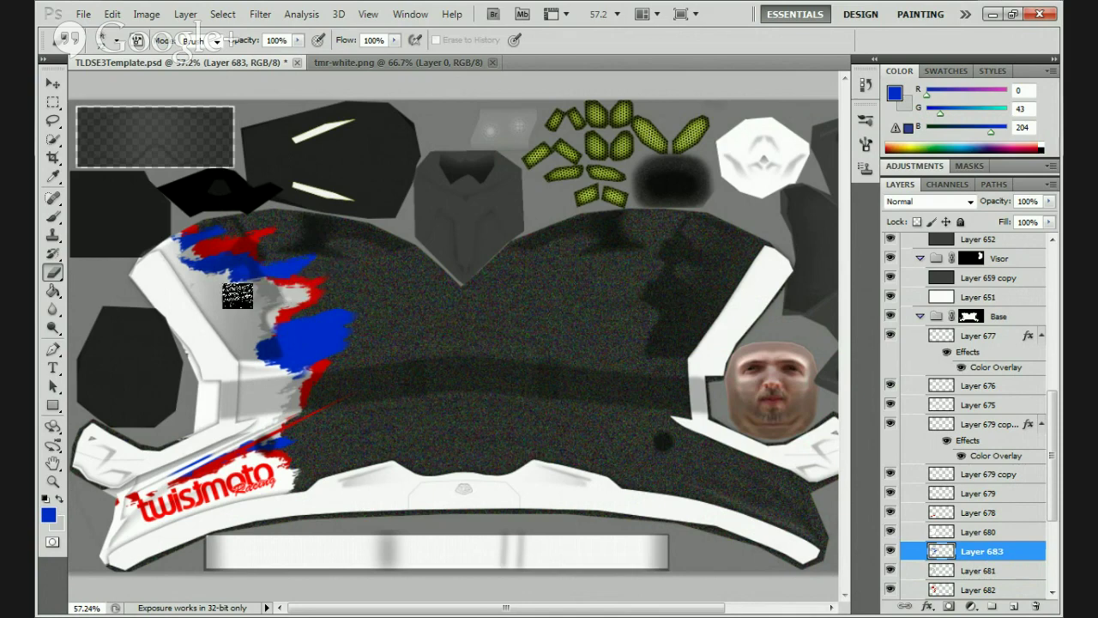
{"action": "mouse_move", "coordinate": [249, 332]}
{"action": "left_mouse_down"}
{"action": "mouse_move", "coordinate": [358, 293]}
{"action": "mouse_move", "coordinate": [350, 344]}
{"action": "mouse_move", "coordinate": [306, 375]}
{"action": "mouse_move", "coordinate": [256, 367]}
{"action": "mouse_move", "coordinate": [337, 369]}
{"action": "mouse_move", "coordinate": [279, 373]}
{"action": "mouse_move", "coordinate": [334, 352]}
{"action": "mouse_move", "coordinate": [286, 360]}
{"action": "left_mouse_up"}
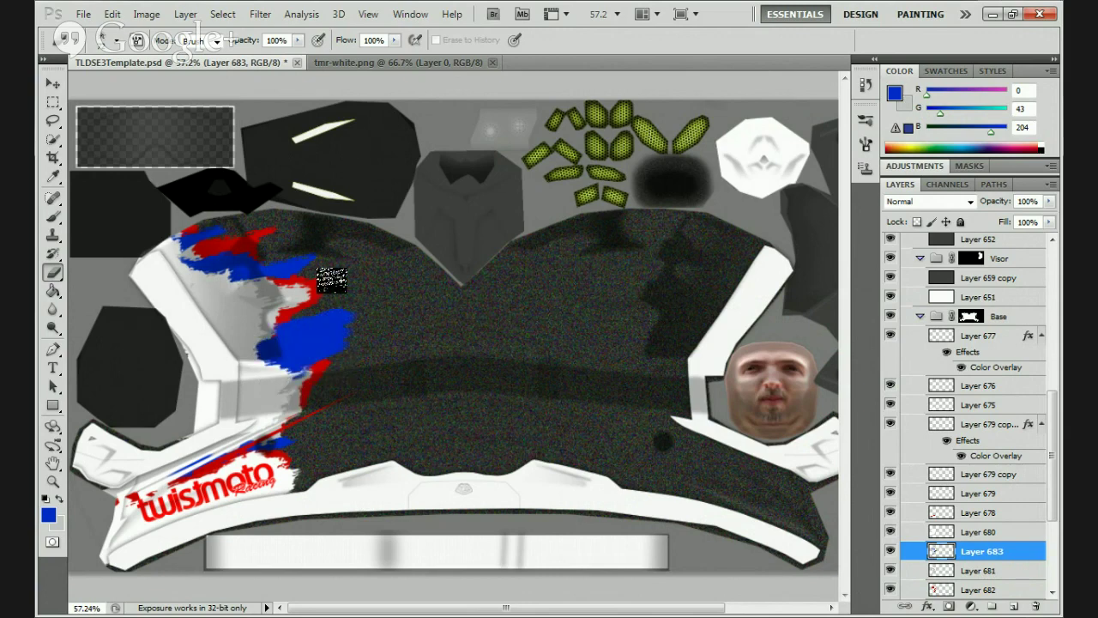
{"action": "mouse_move", "coordinate": [331, 280]}
{"action": "left_mouse_down"}
{"action": "mouse_move", "coordinate": [360, 315]}
{"action": "mouse_move", "coordinate": [347, 331]}
{"action": "mouse_move", "coordinate": [356, 340]}
{"action": "mouse_move", "coordinate": [343, 385]}
{"action": "left_mouse_up"}
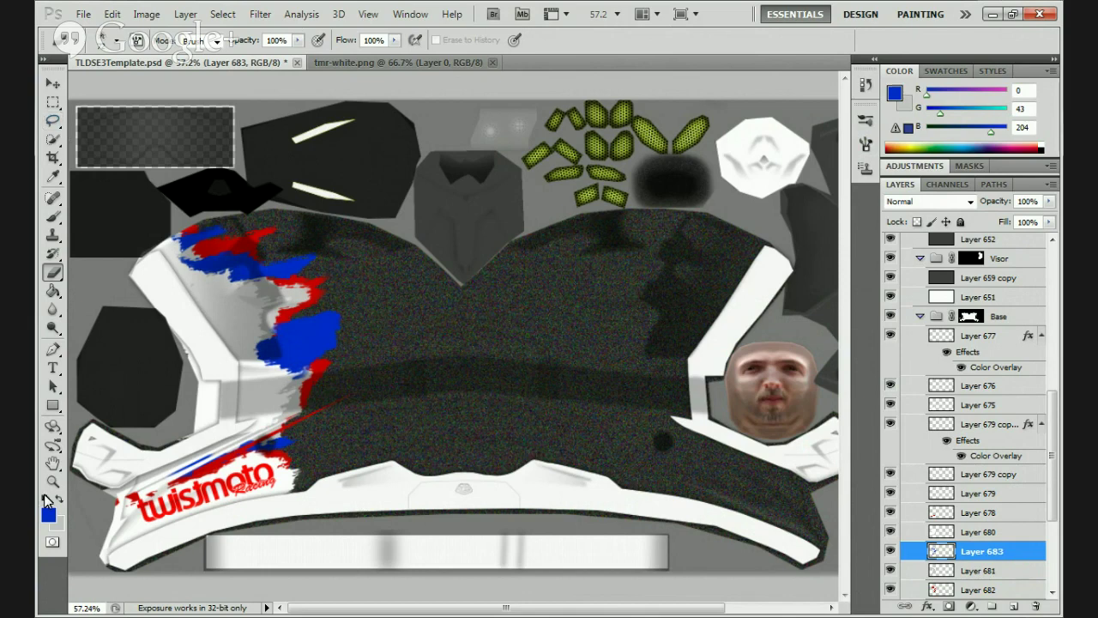
Add a new layer below the blue layer and pick cyan as the foreground colour
{"action": "left_click", "coordinate": [1015, 606]}
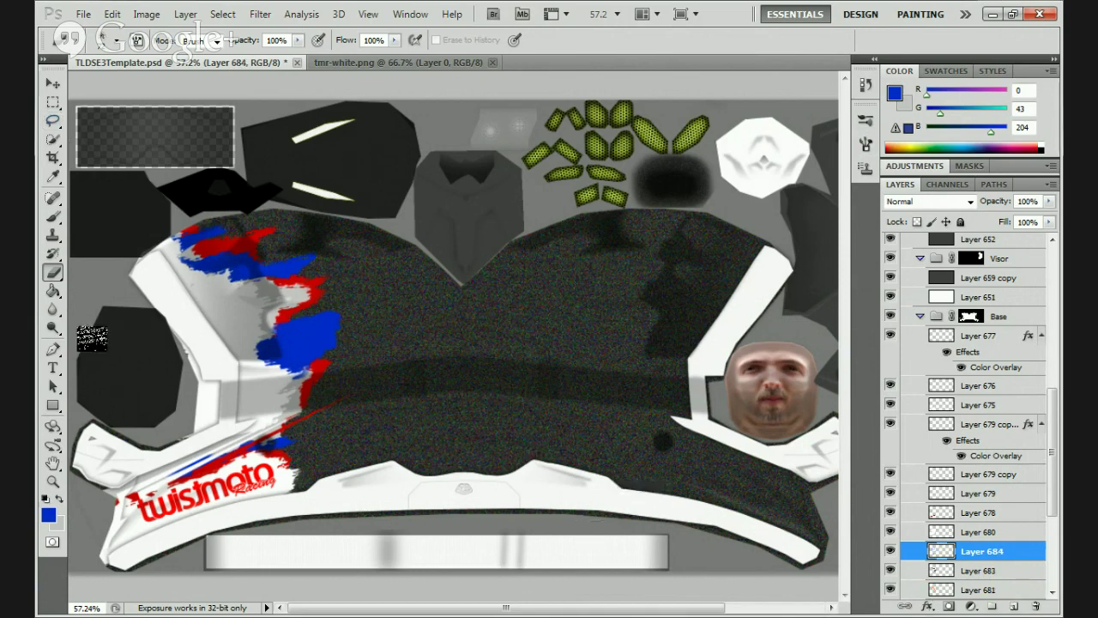
{"action": "left_click_drag", "start_coordinate": [989, 560], "coordinate": [986, 578]}
{"action": "left_click", "coordinate": [50, 517]}
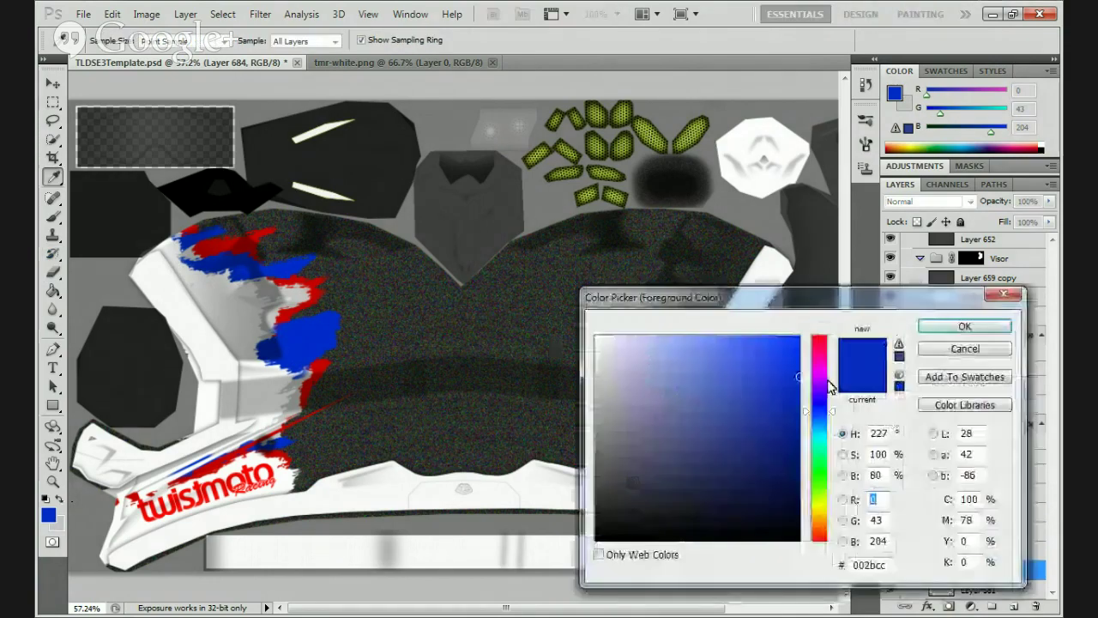
{"action": "left_click", "coordinate": [823, 448]}
{"action": "left_click", "coordinate": [964, 326]}
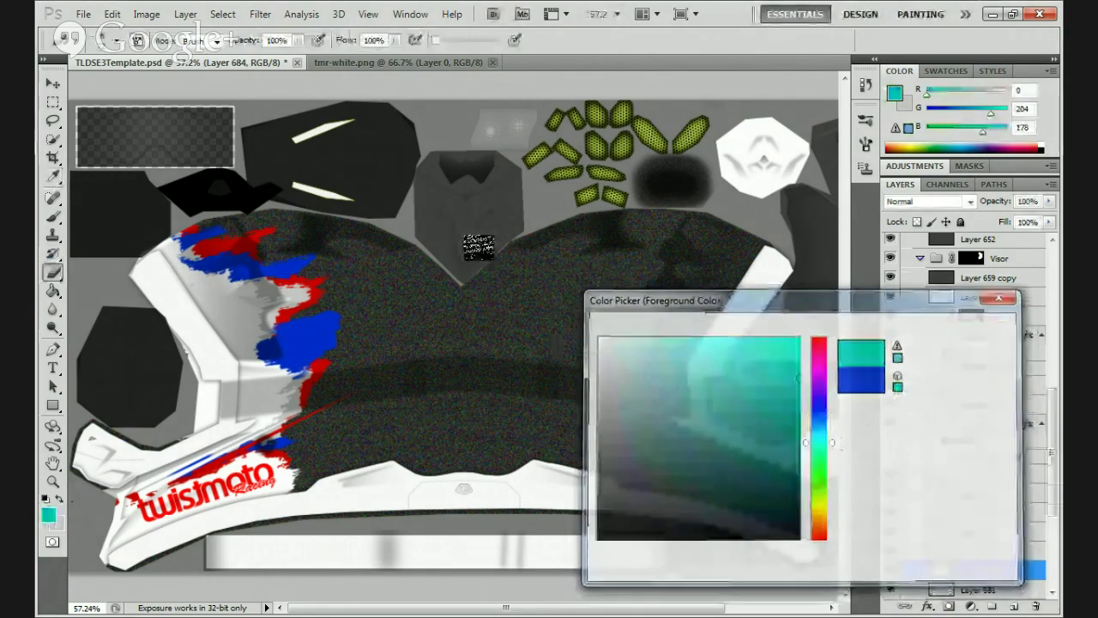
Paint cyan strokes over the helmet's top-left, then erase part along the helmet top
{"action": "left_click", "coordinate": [52, 216]}
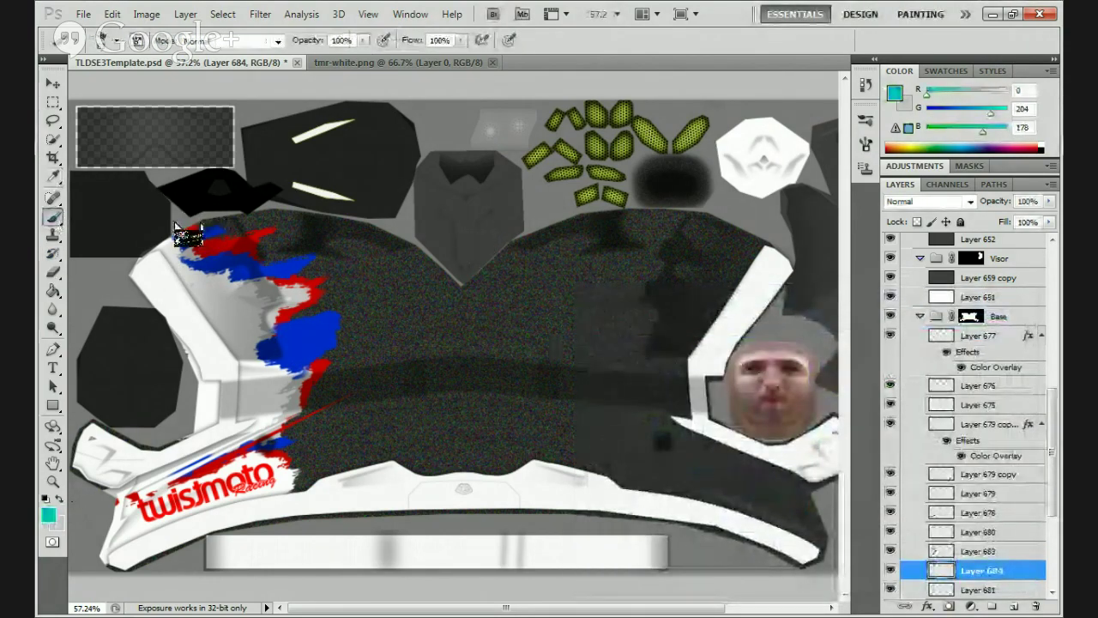
{"action": "mouse_move", "coordinate": [176, 228]}
{"action": "left_mouse_down"}
{"action": "mouse_move", "coordinate": [273, 272]}
{"action": "mouse_move", "coordinate": [252, 283]}
{"action": "mouse_move", "coordinate": [269, 281]}
{"action": "mouse_move", "coordinate": [233, 324]}
{"action": "mouse_move", "coordinate": [280, 356]}
{"action": "mouse_move", "coordinate": [248, 383]}
{"action": "mouse_move", "coordinate": [256, 409]}
{"action": "mouse_move", "coordinate": [221, 436]}
{"action": "mouse_move", "coordinate": [258, 444]}
{"action": "mouse_move", "coordinate": [262, 469]}
{"action": "mouse_move", "coordinate": [242, 482]}
{"action": "mouse_move", "coordinate": [295, 477]}
{"action": "mouse_move", "coordinate": [270, 439]}
{"action": "left_mouse_up"}
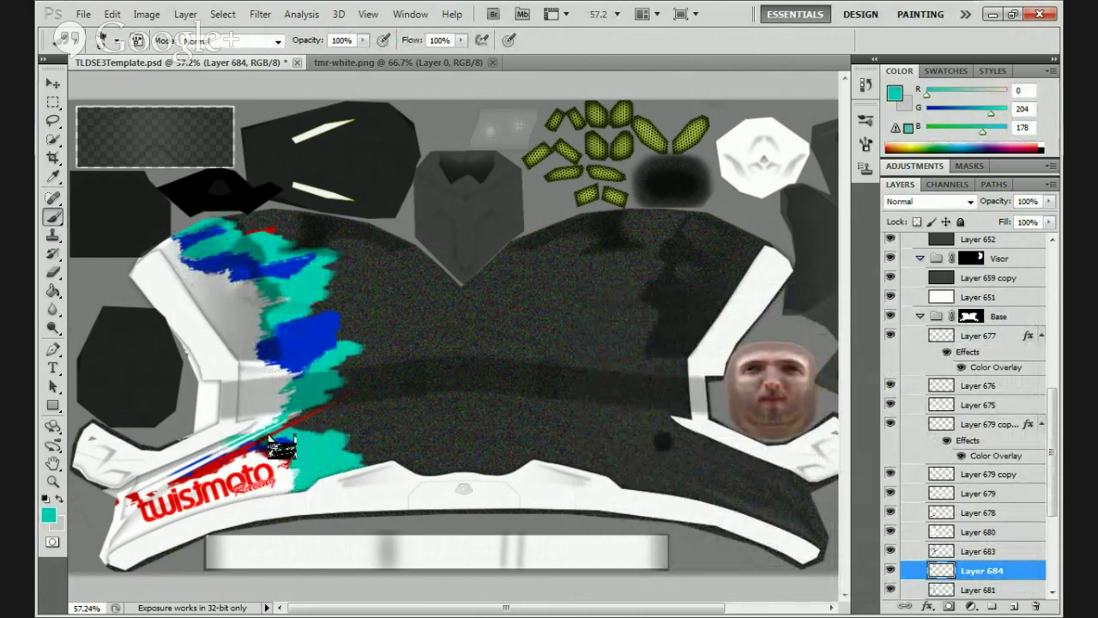
{"action": "left_click", "coordinate": [52, 272]}
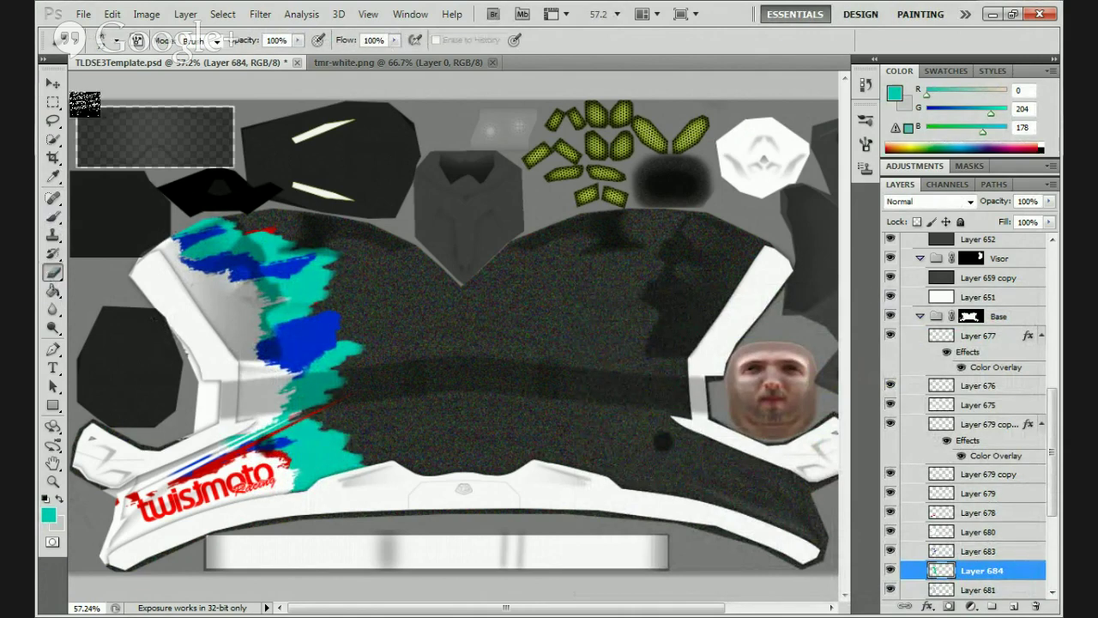
{"action": "mouse_move", "coordinate": [212, 209]}
{"action": "left_mouse_down"}
{"action": "mouse_move", "coordinate": [340, 242]}
{"action": "mouse_move", "coordinate": [312, 278]}
{"action": "mouse_move", "coordinate": [350, 296]}
{"action": "mouse_move", "coordinate": [303, 313]}
{"action": "mouse_move", "coordinate": [360, 336]}
{"action": "mouse_move", "coordinate": [336, 353]}
{"action": "mouse_move", "coordinate": [338, 377]}
{"action": "mouse_move", "coordinate": [304, 409]}
{"action": "mouse_move", "coordinate": [305, 421]}
{"action": "mouse_move", "coordinate": [356, 427]}
{"action": "mouse_move", "coordinate": [349, 441]}
{"action": "mouse_move", "coordinate": [372, 447]}
{"action": "mouse_move", "coordinate": [352, 458]}
{"action": "mouse_move", "coordinate": [340, 443]}
{"action": "mouse_move", "coordinate": [324, 472]}
{"action": "left_mouse_up"}
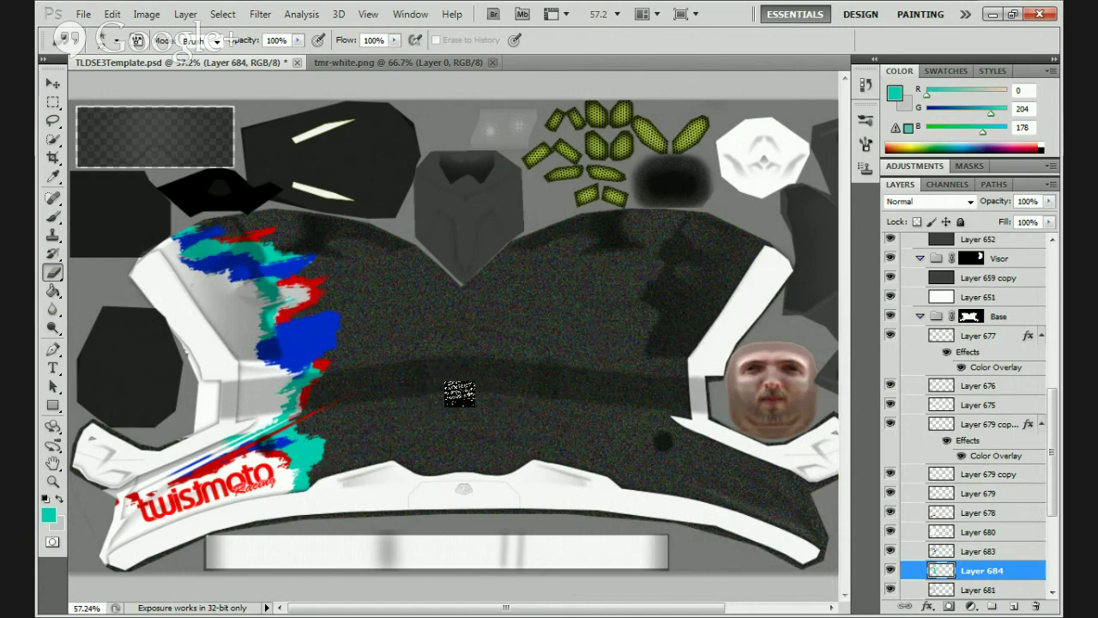
Apply a +116 Hue/Saturation hue shift to Layer 684, turning the teal splash purple
{"action": "left_click", "coordinate": [155, 16]}
{"action": "mouse_move", "coordinate": [171, 54]}
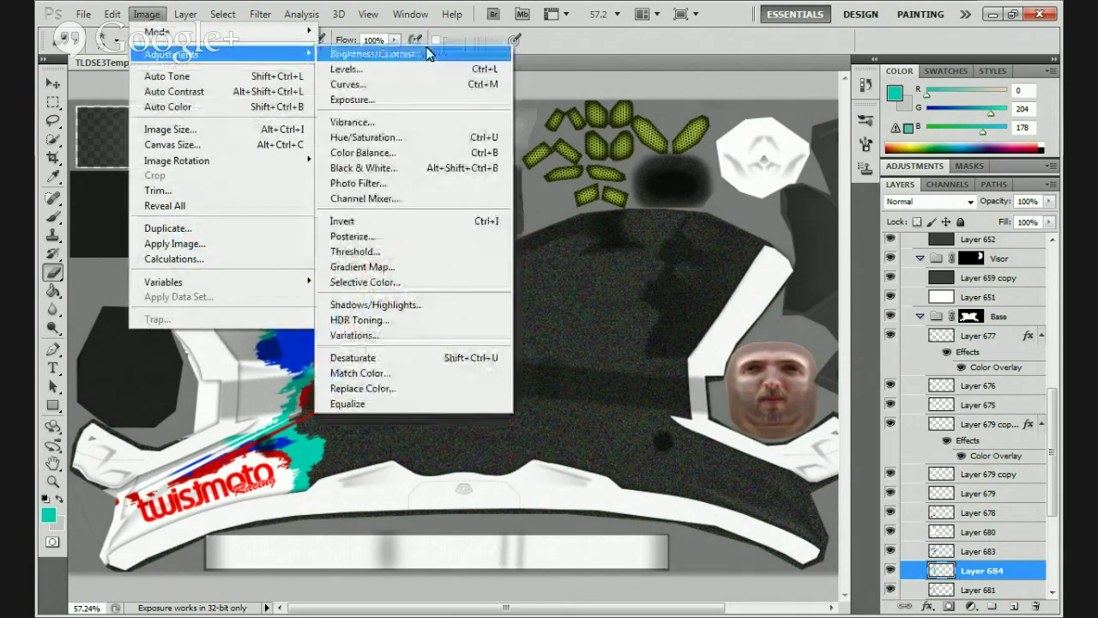
{"action": "left_click", "coordinate": [393, 137]}
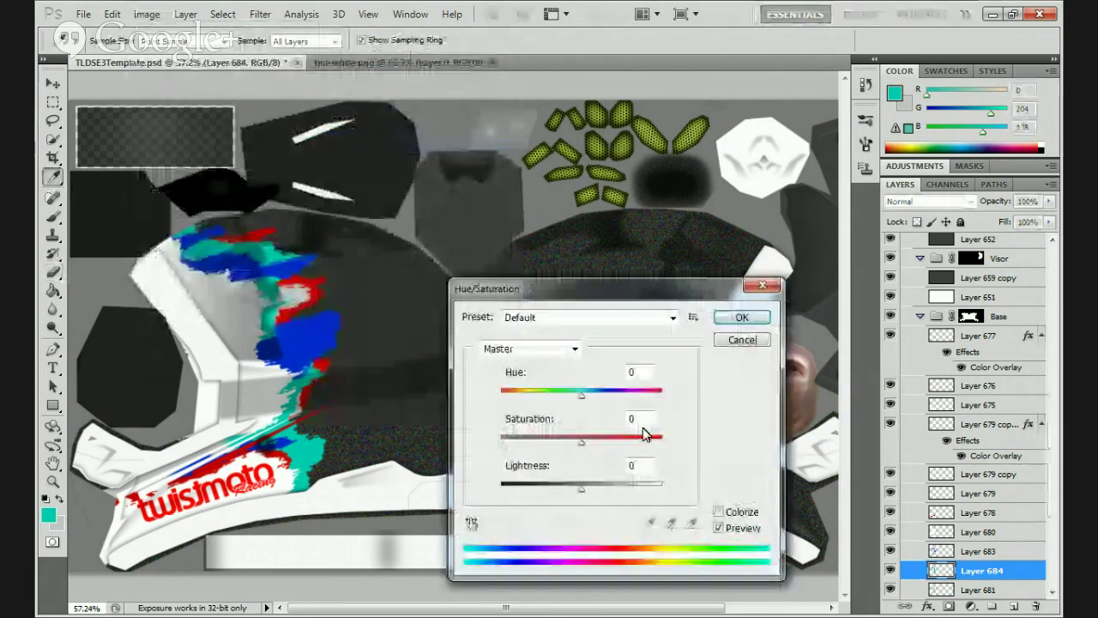
{"action": "left_click", "coordinate": [589, 396]}
{"action": "left_click_drag", "start_coordinate": [592, 396], "coordinate": [560, 398]}
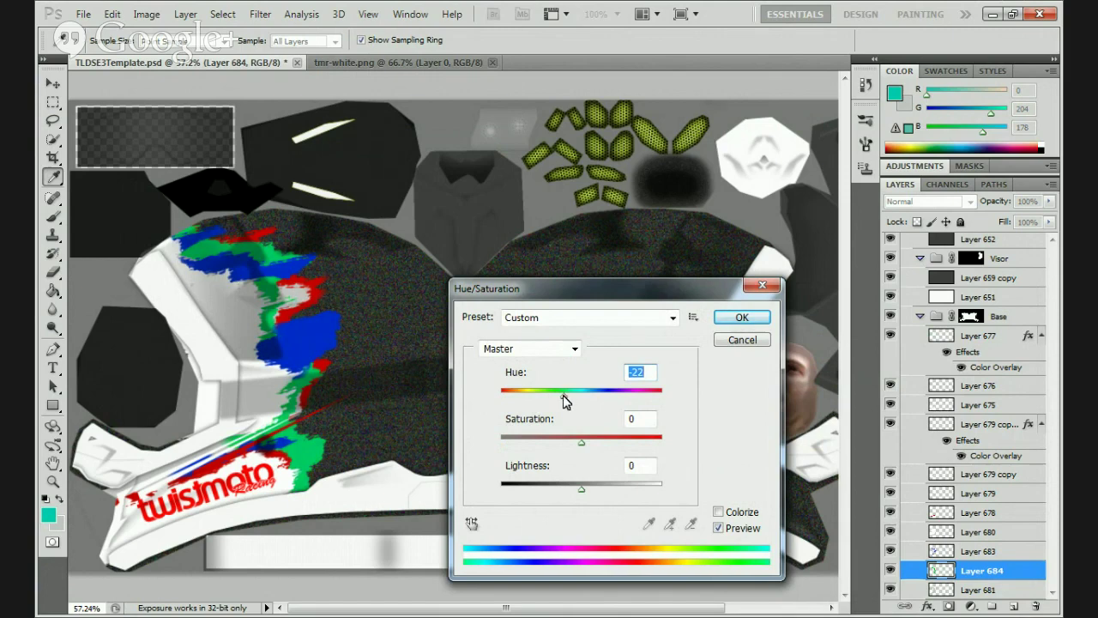
{"action": "left_click_drag", "start_coordinate": [564, 400], "coordinate": [573, 402]}
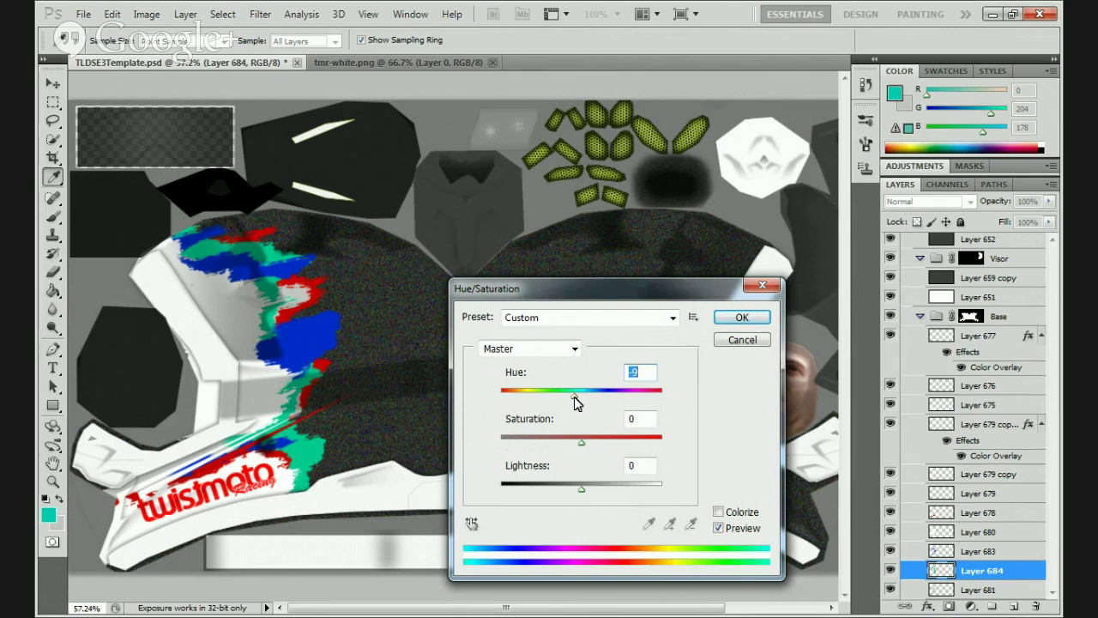
{"action": "left_click_drag", "start_coordinate": [580, 404], "coordinate": [642, 409]}
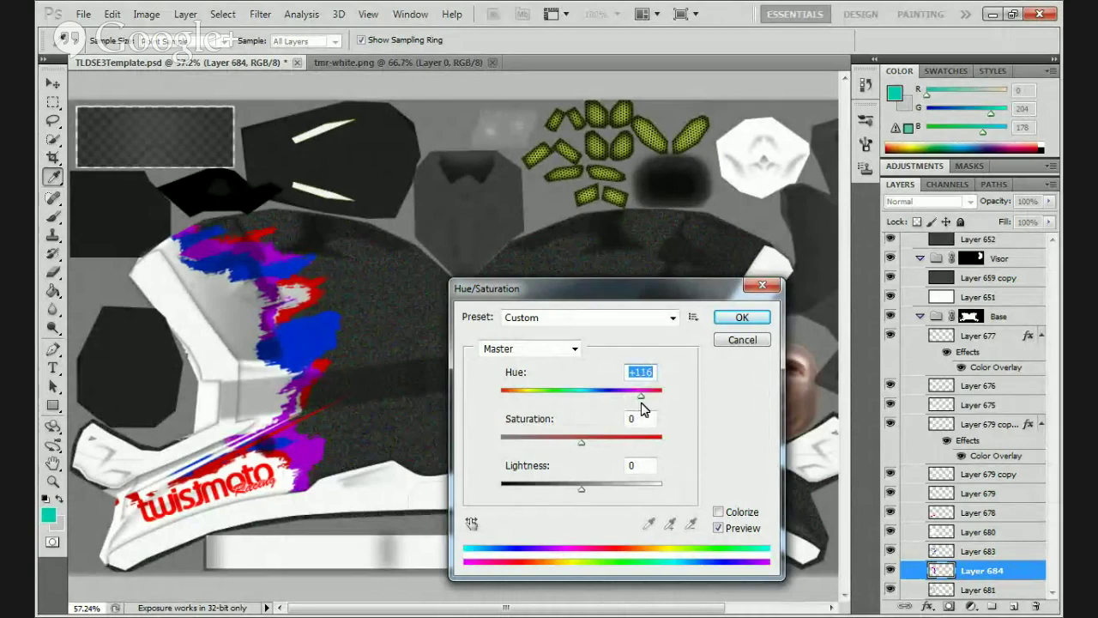
{"action": "left_click", "coordinate": [741, 318]}
{"action": "key", "text": "b"}
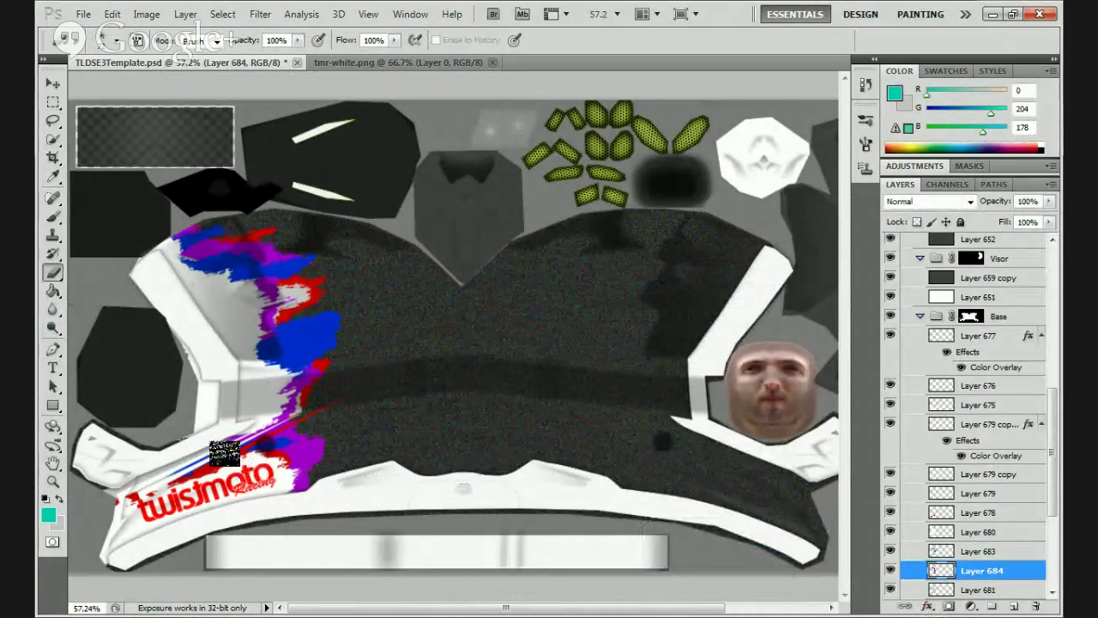
Create Layer 685 and position it directly above Layer 676
{"action": "scroll", "coordinate": [987, 584], "scroll_direction": "down", "scroll_amount": 4}
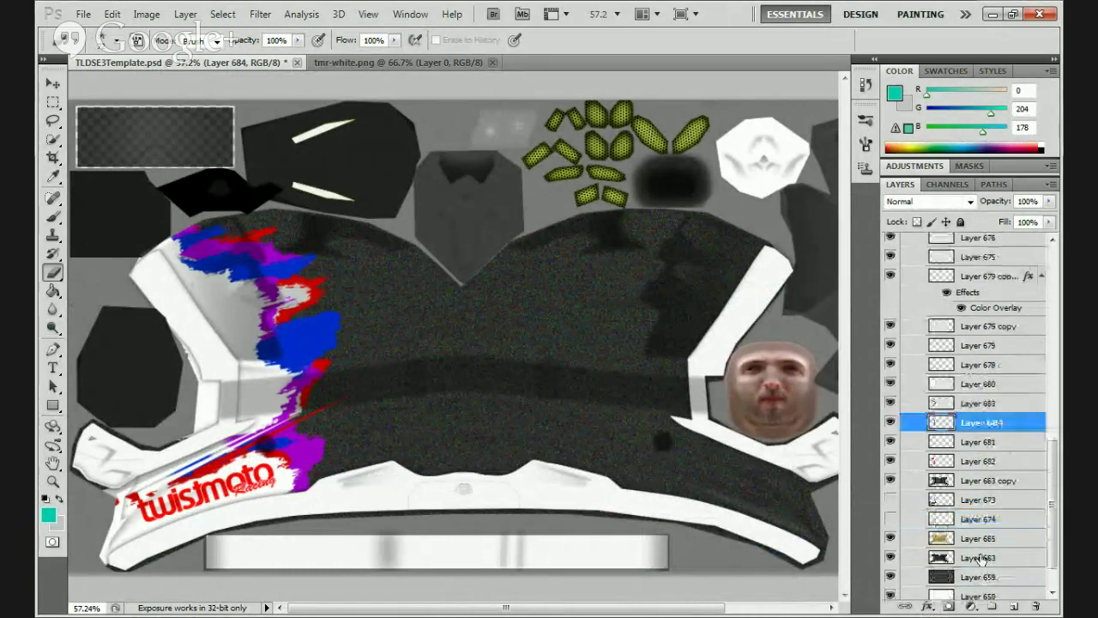
{"action": "left_click", "coordinate": [981, 462]}
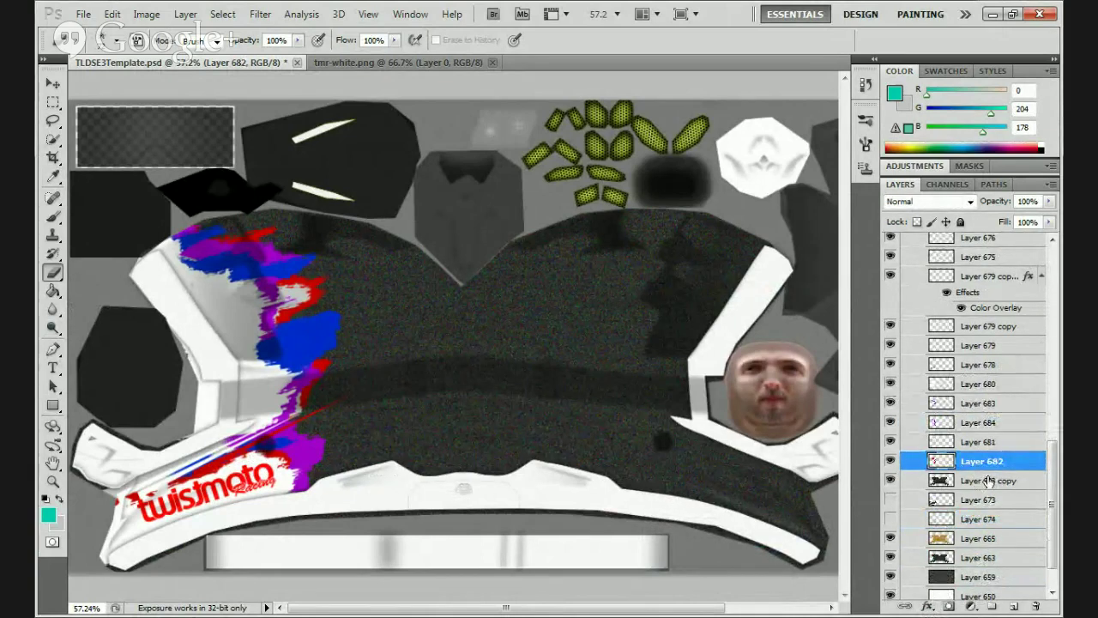
{"action": "scroll", "coordinate": [989, 442], "scroll_direction": "up", "scroll_amount": 3}
{"action": "left_click", "coordinate": [1000, 370]}
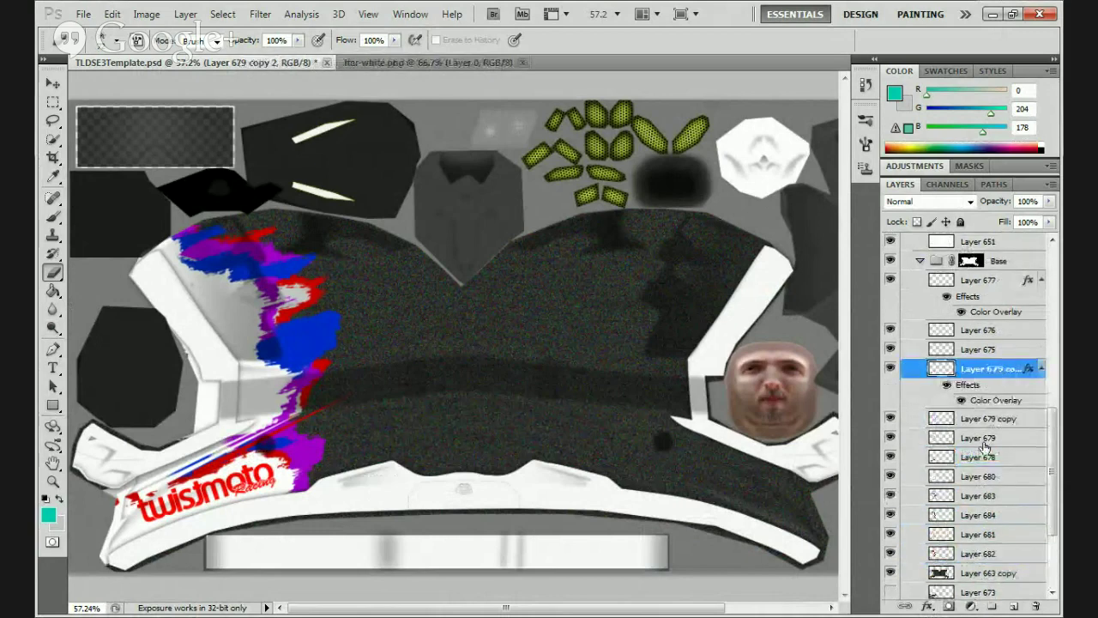
{"action": "left_click", "coordinate": [1013, 607]}
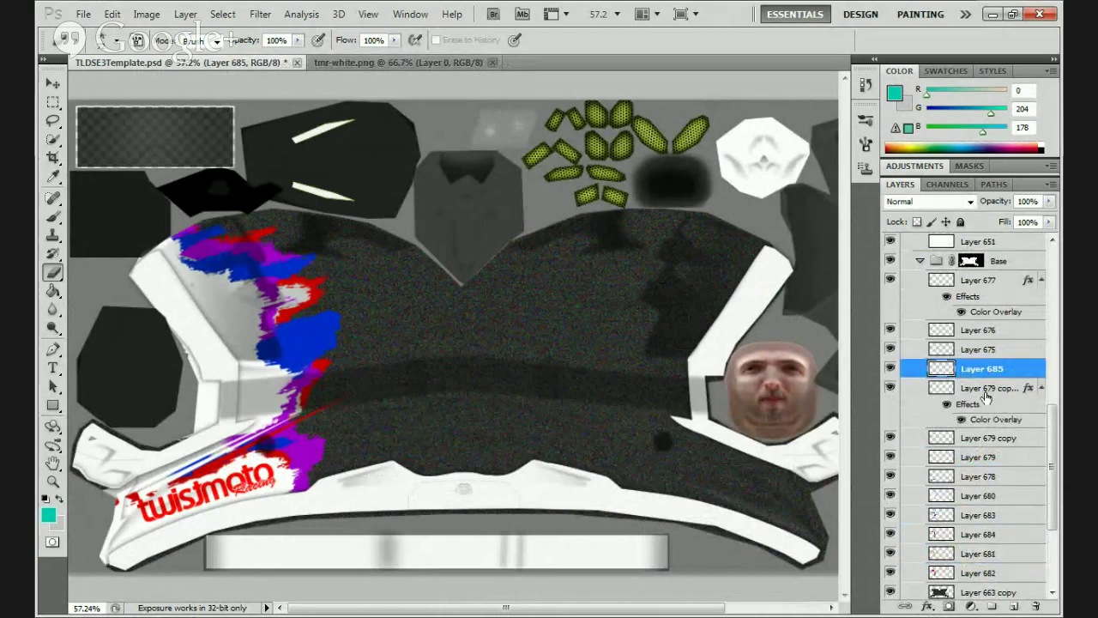
{"action": "left_click_drag", "start_coordinate": [998, 379], "coordinate": [987, 431]}
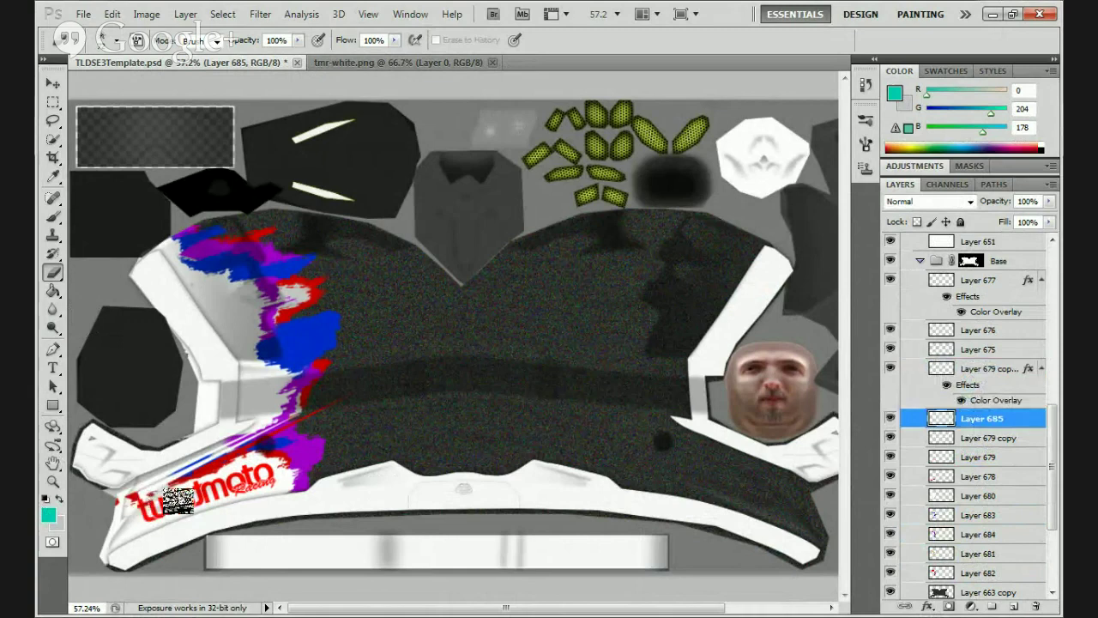
{"action": "left_click", "coordinate": [51, 216]}
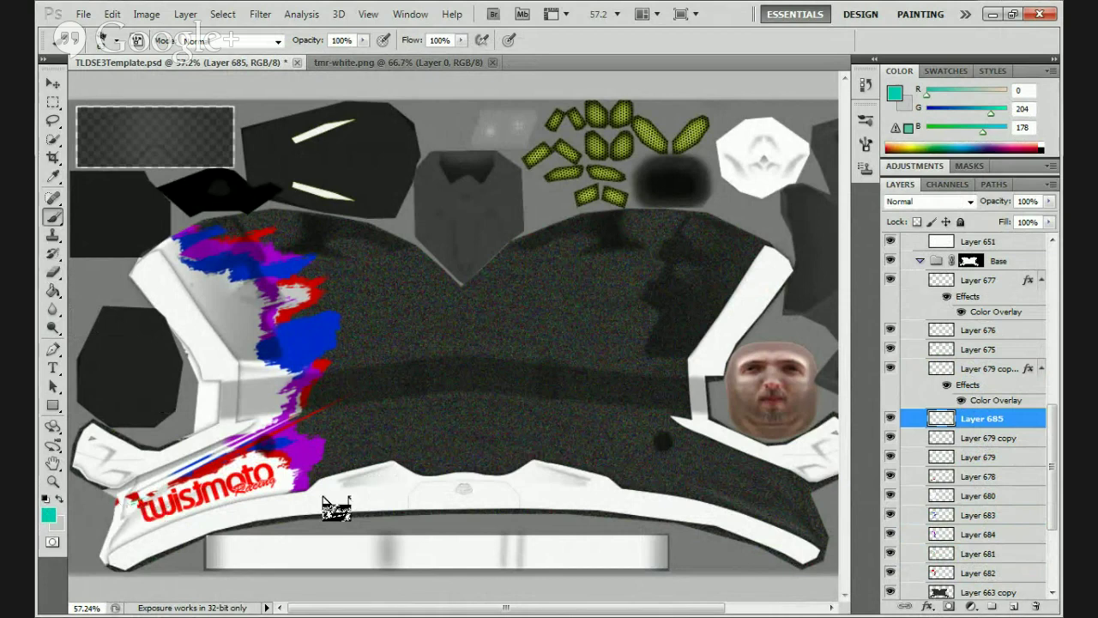
{"action": "left_click_drag", "start_coordinate": [1007, 419], "coordinate": [999, 369]}
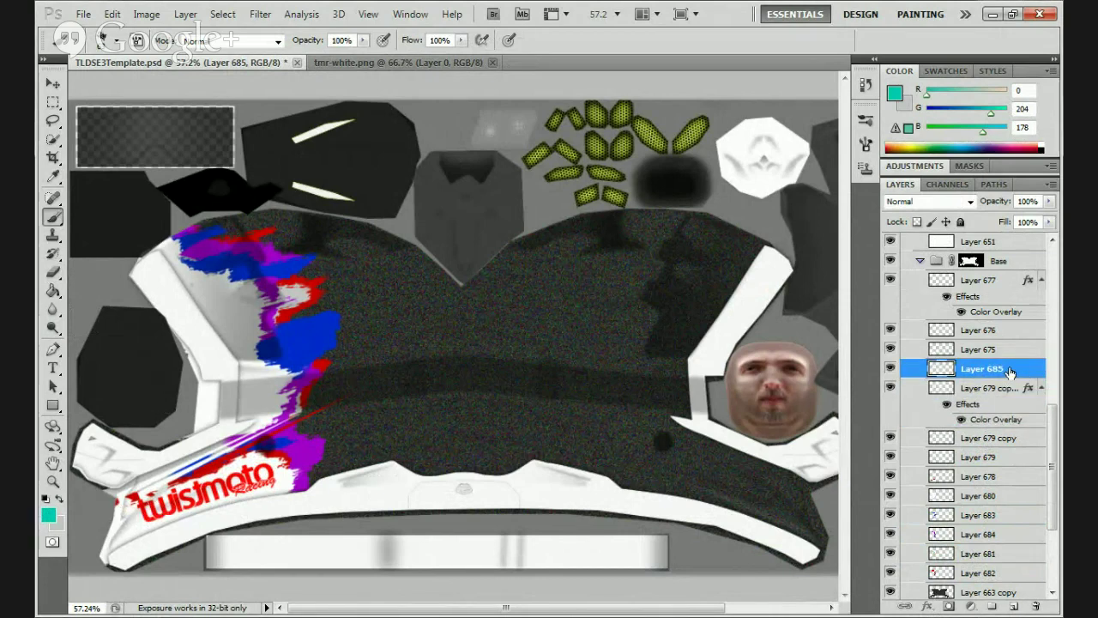
{"action": "left_click_drag", "start_coordinate": [1011, 371], "coordinate": [1000, 330]}
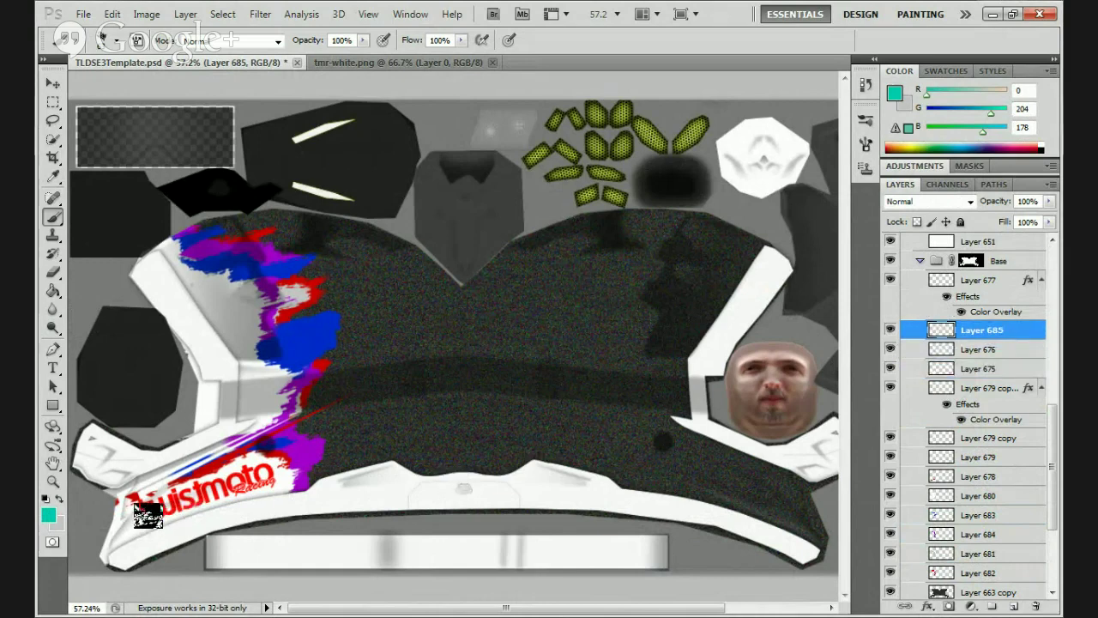
Paint teal over the twistmoto logo's left end and erase the stray teal across it
{"action": "mouse_move", "coordinate": [150, 513]}
{"action": "left_mouse_down"}
{"action": "mouse_move", "coordinate": [130, 502]}
{"action": "mouse_move", "coordinate": [234, 468]}
{"action": "mouse_move", "coordinate": [247, 481]}
{"action": "mouse_move", "coordinate": [199, 476]}
{"action": "mouse_move", "coordinate": [306, 449]}
{"action": "mouse_move", "coordinate": [237, 473]}
{"action": "mouse_move", "coordinate": [257, 446]}
{"action": "mouse_move", "coordinate": [279, 471]}
{"action": "left_mouse_up"}
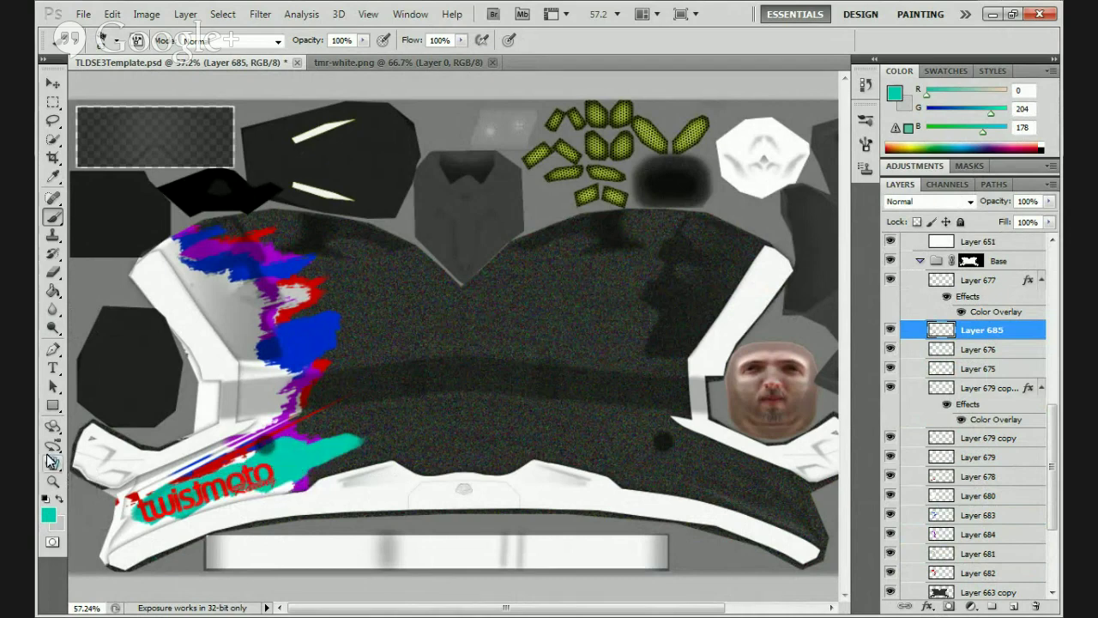
{"action": "left_click", "coordinate": [53, 272]}
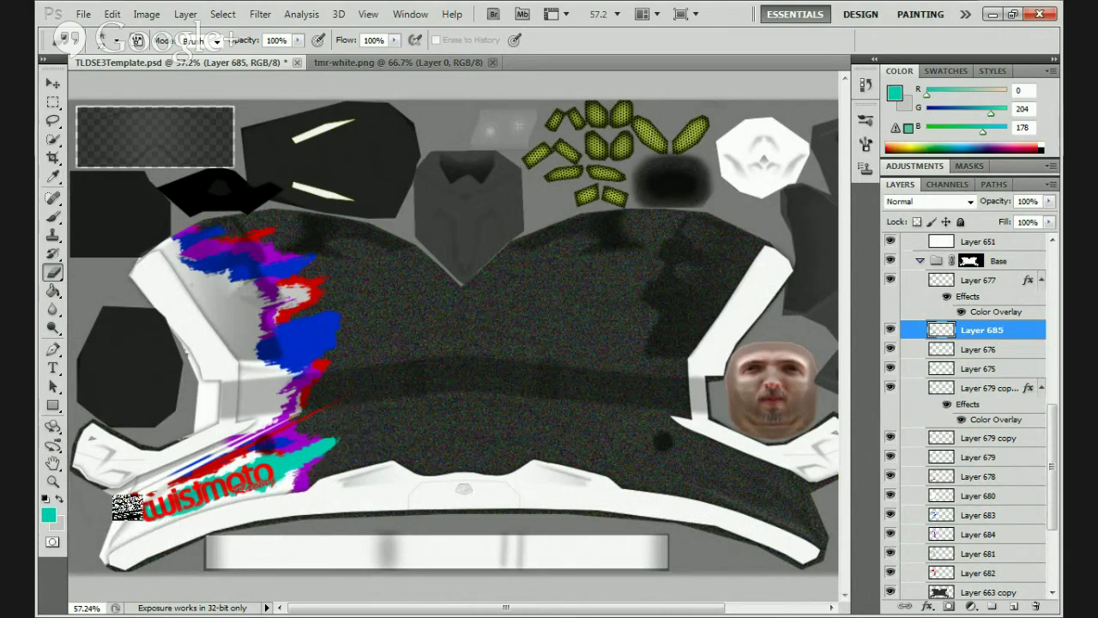
{"action": "left_click", "coordinate": [53, 217]}
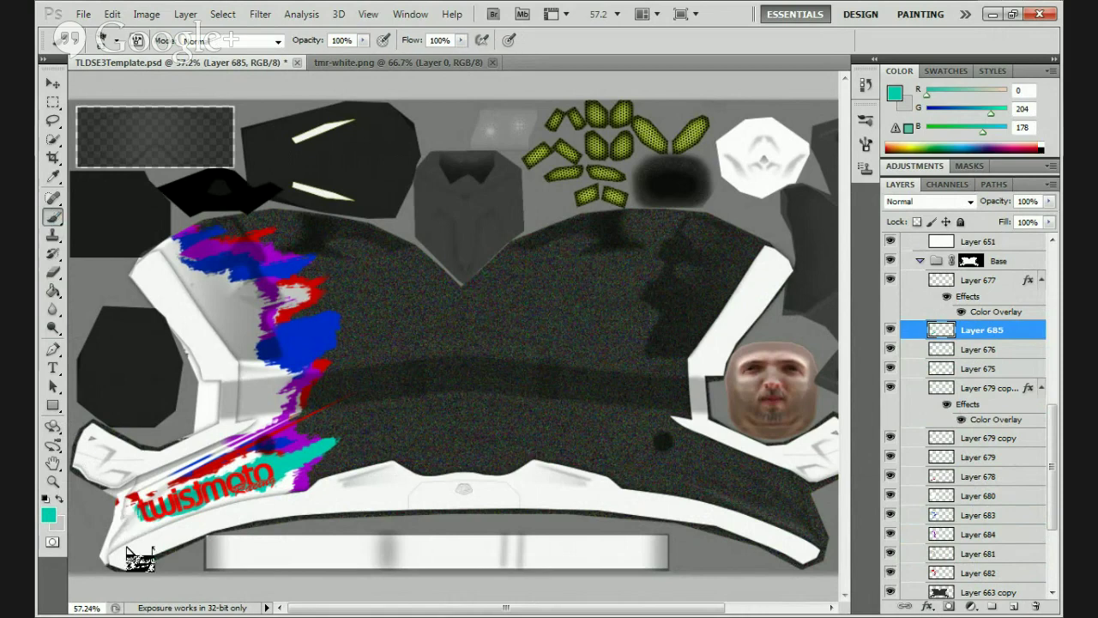
{"action": "left_click_drag", "start_coordinate": [124, 515], "coordinate": [202, 488]}
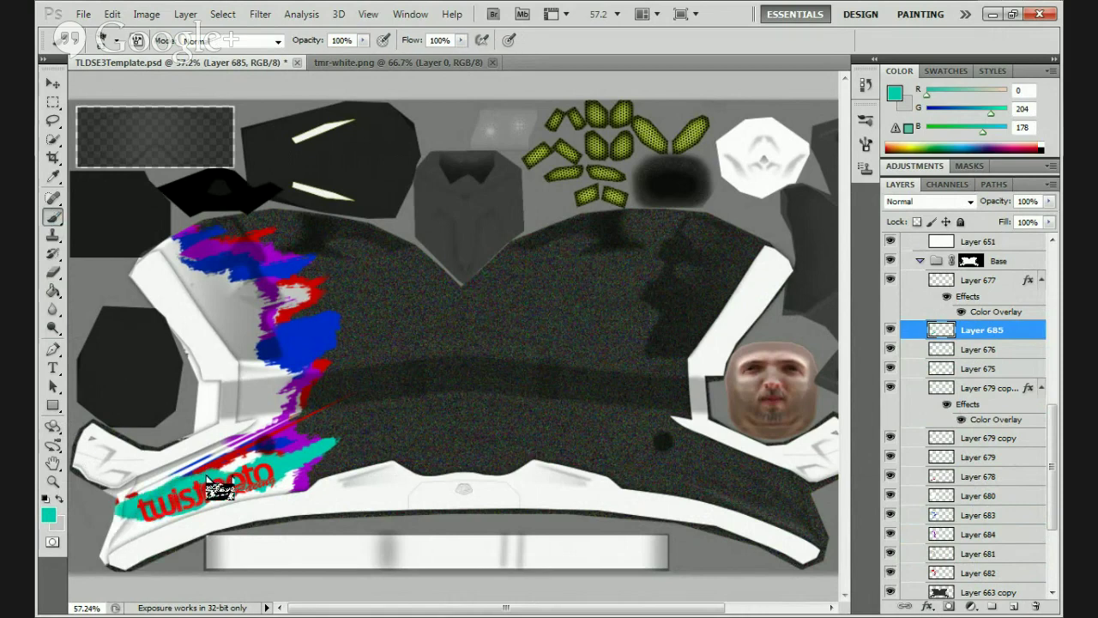
{"action": "left_click_drag", "start_coordinate": [126, 513], "coordinate": [116, 519]}
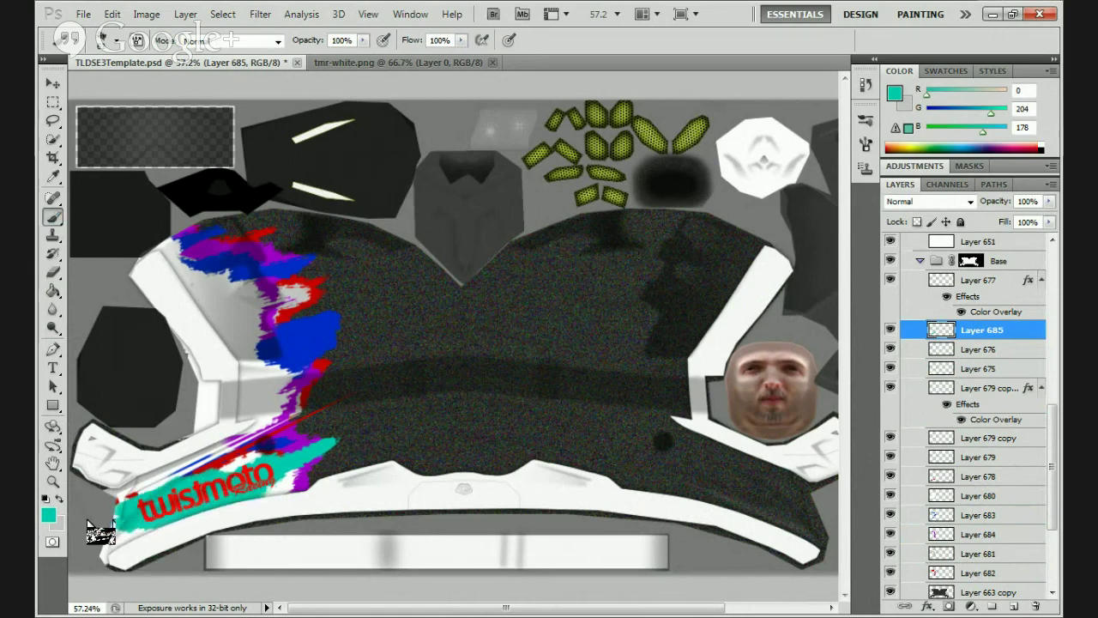
{"action": "left_click", "coordinate": [53, 274]}
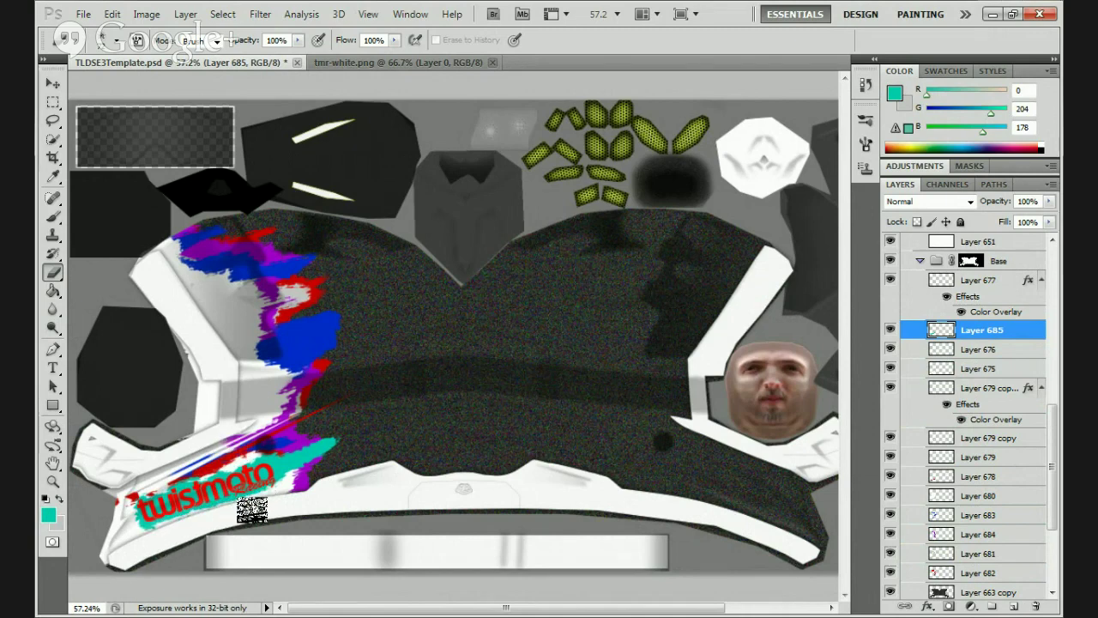
{"action": "left_click_drag", "start_coordinate": [232, 513], "coordinate": [418, 408]}
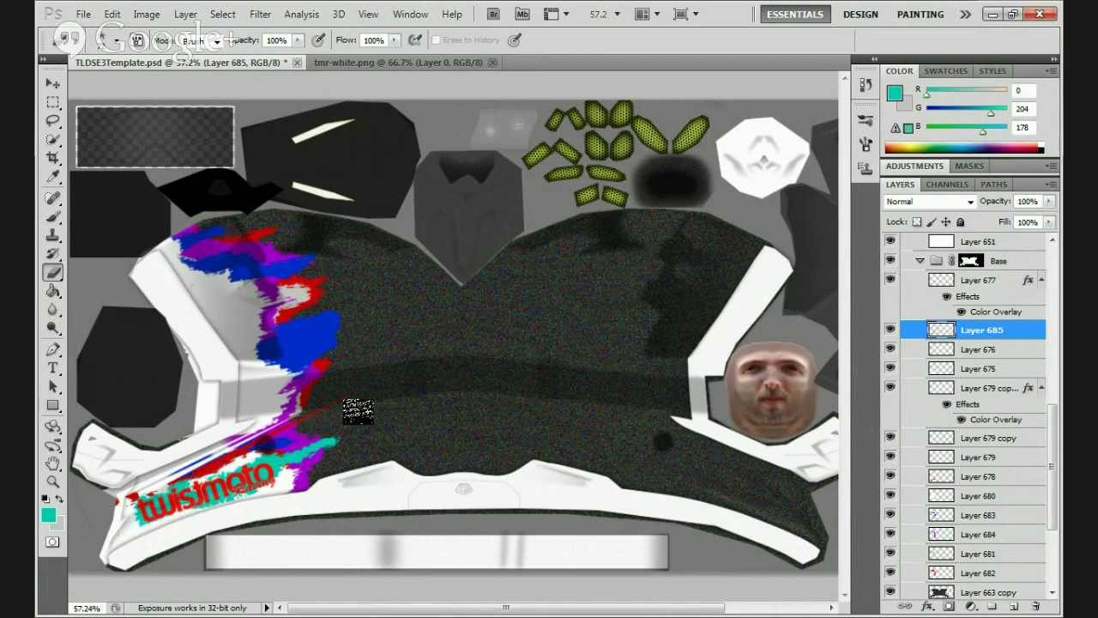
Shift Layer 685's hue by +180 so the teal splash turns red
{"action": "left_click", "coordinate": [148, 14]}
{"action": "mouse_move", "coordinate": [187, 14]}
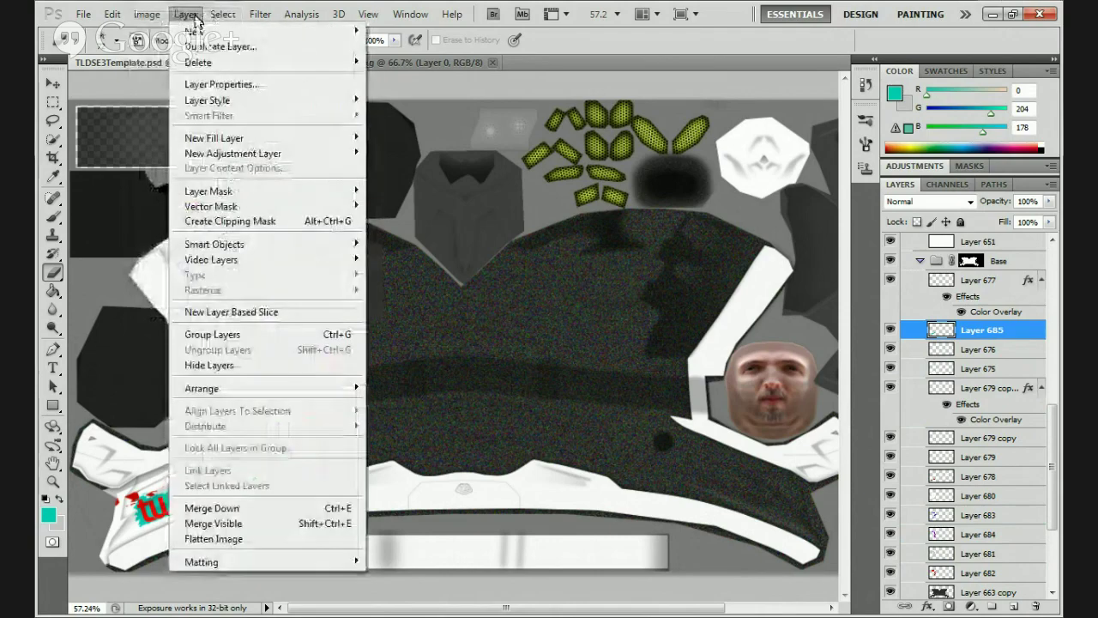
{"action": "mouse_move", "coordinate": [240, 54]}
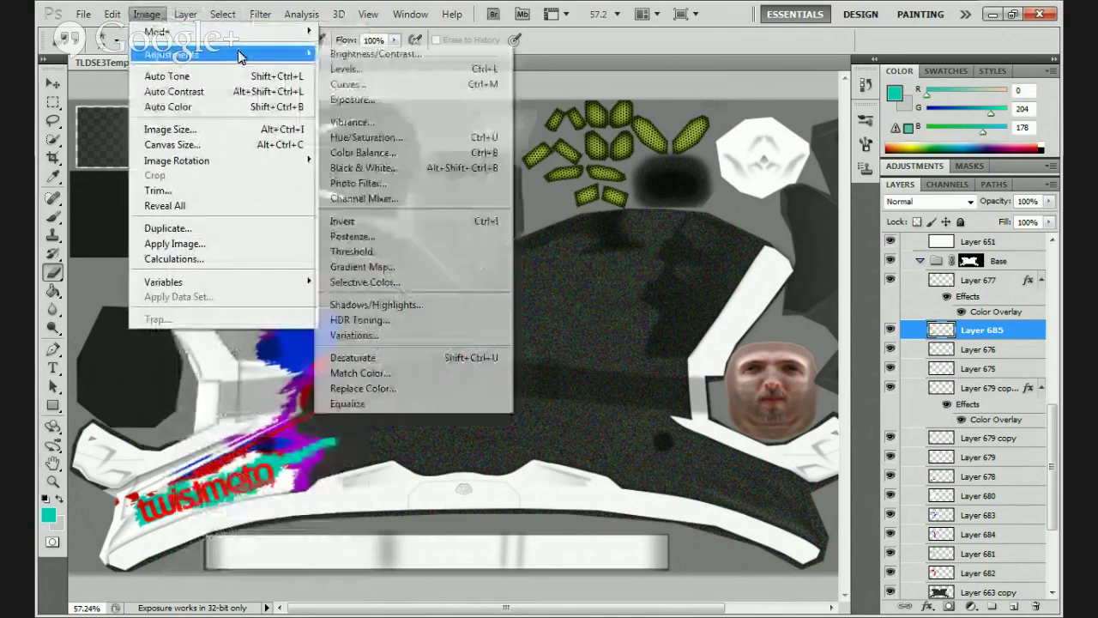
{"action": "left_click", "coordinate": [392, 134]}
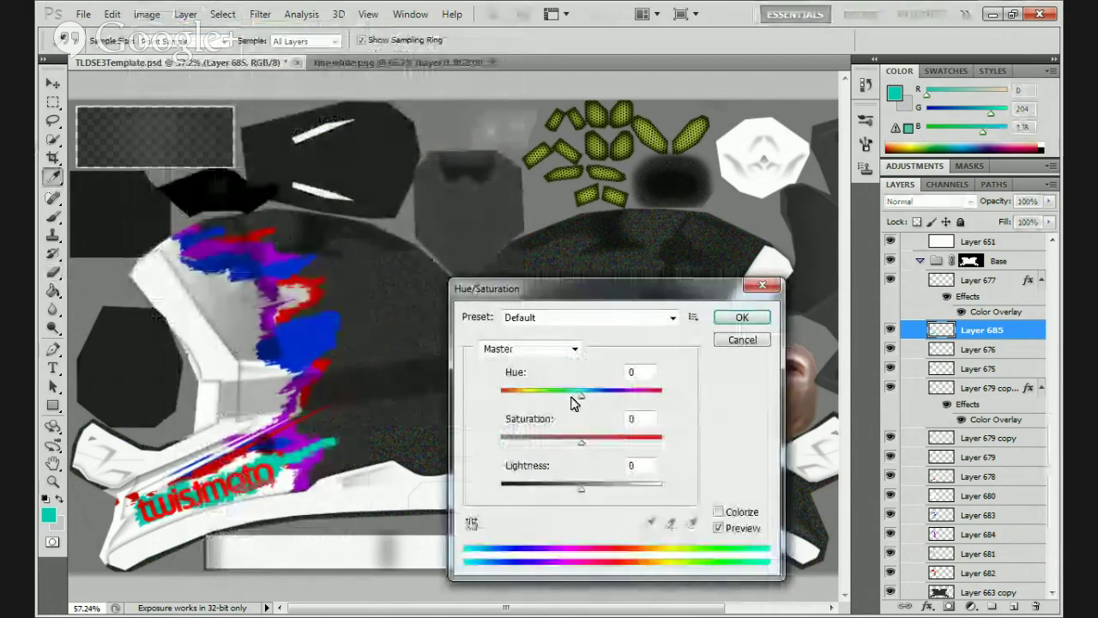
{"action": "left_click_drag", "start_coordinate": [583, 395], "coordinate": [656, 406]}
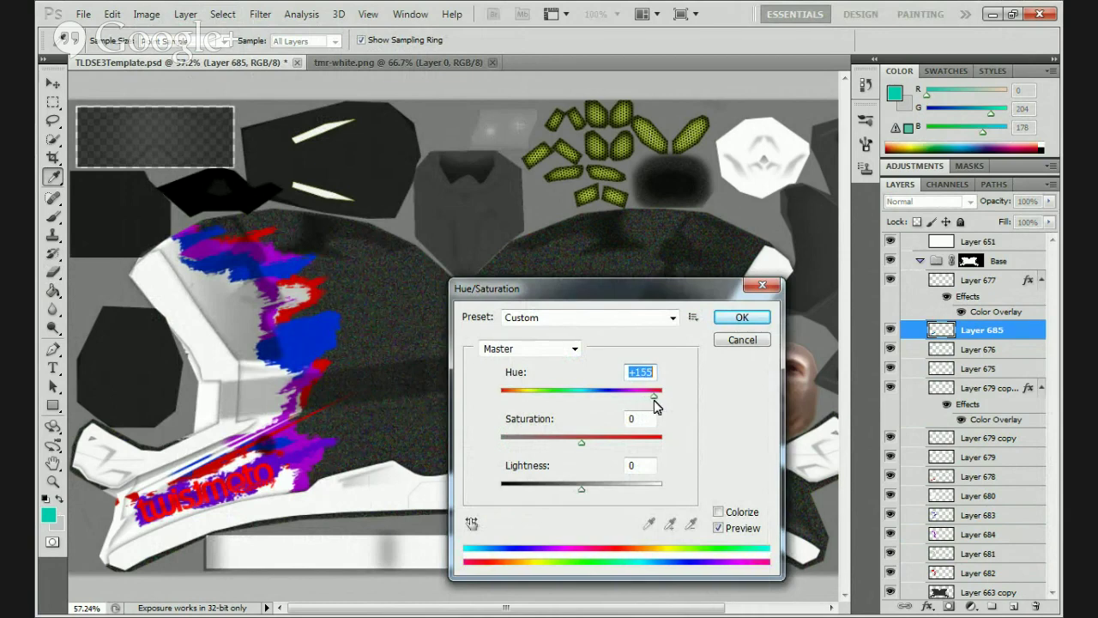
{"action": "left_click_drag", "start_coordinate": [654, 397], "coordinate": [657, 403]}
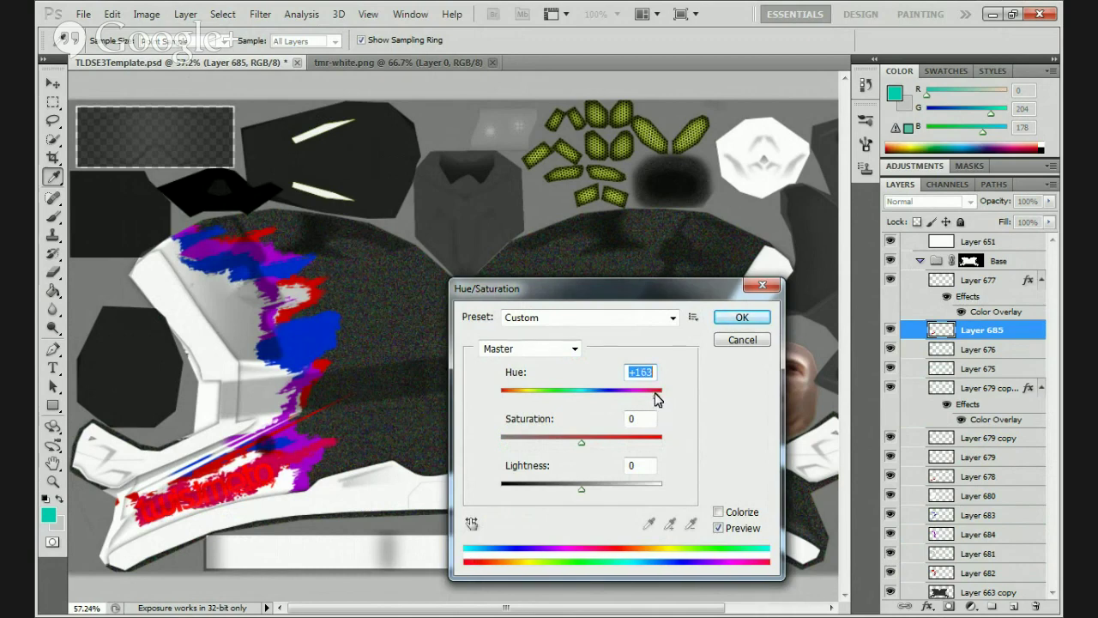
{"action": "left_click_drag", "start_coordinate": [657, 403], "coordinate": [663, 405]}
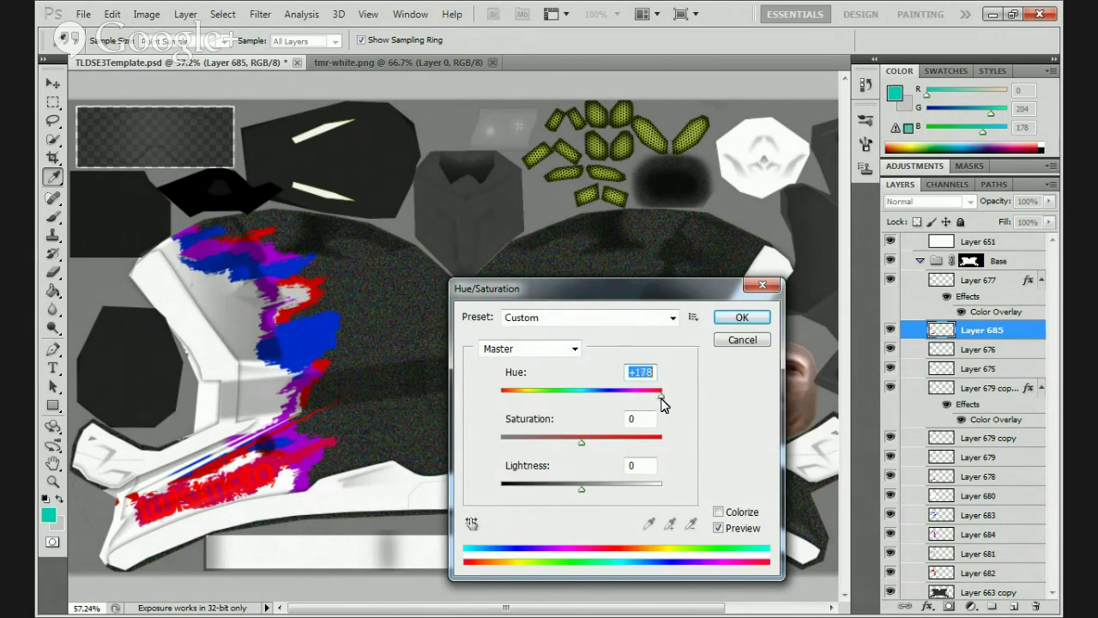
{"action": "left_click", "coordinate": [747, 322]}
{"action": "key", "text": "b"}
{"action": "left_click", "coordinate": [892, 281]}
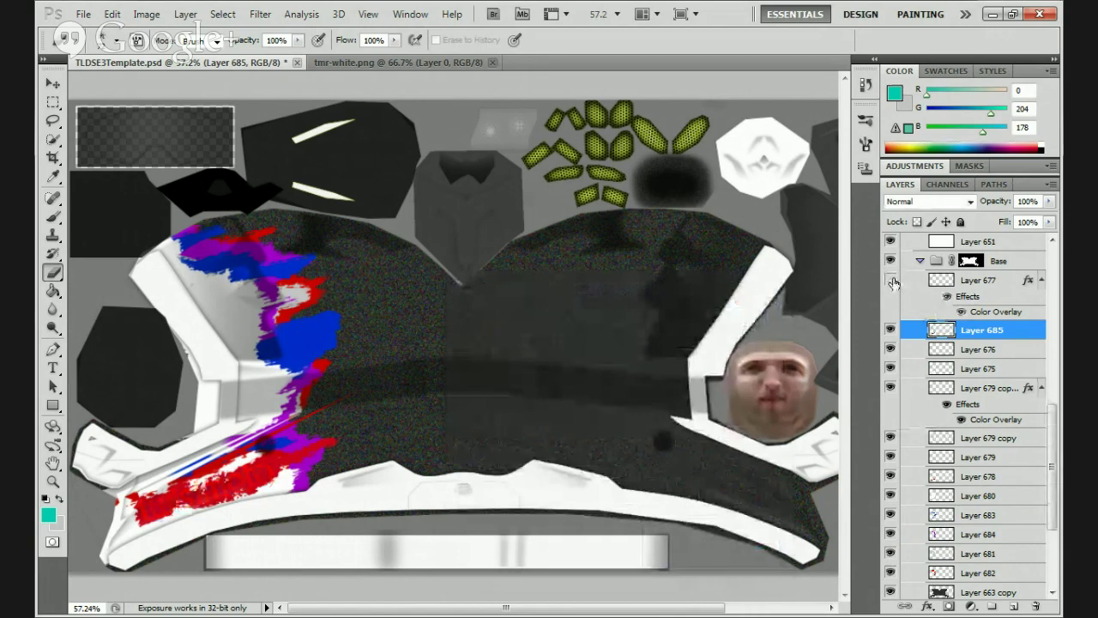
Turn off Layer 677's red Color Overlay and add a 3 px black outside stroke
{"action": "left_click", "coordinate": [891, 280]}
{"action": "left_click", "coordinate": [960, 311]}
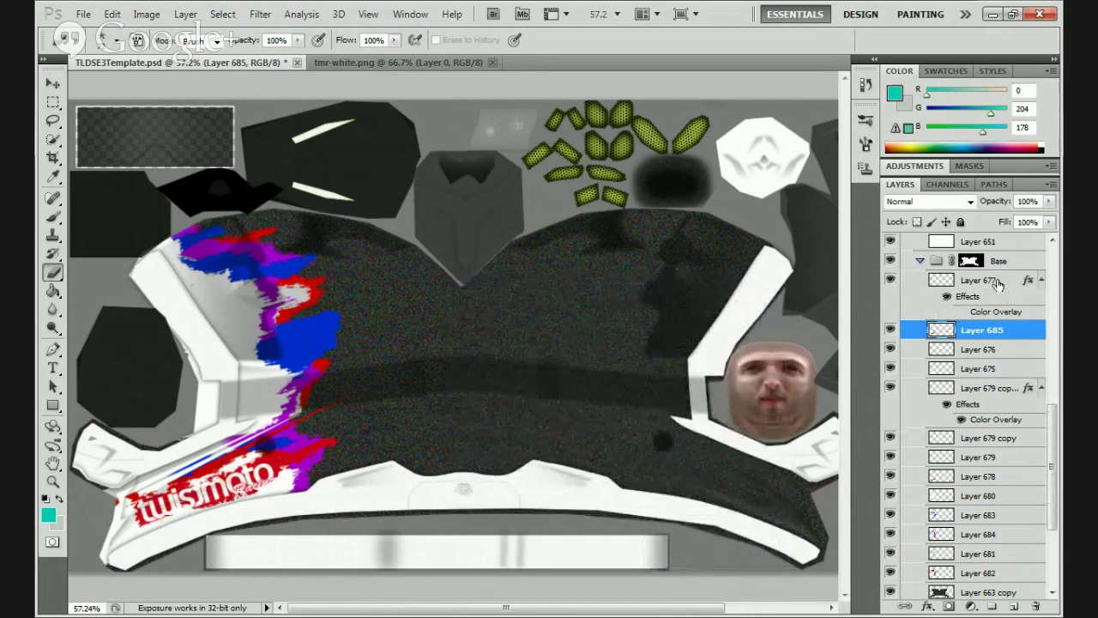
{"action": "double_click", "coordinate": [997, 284]}
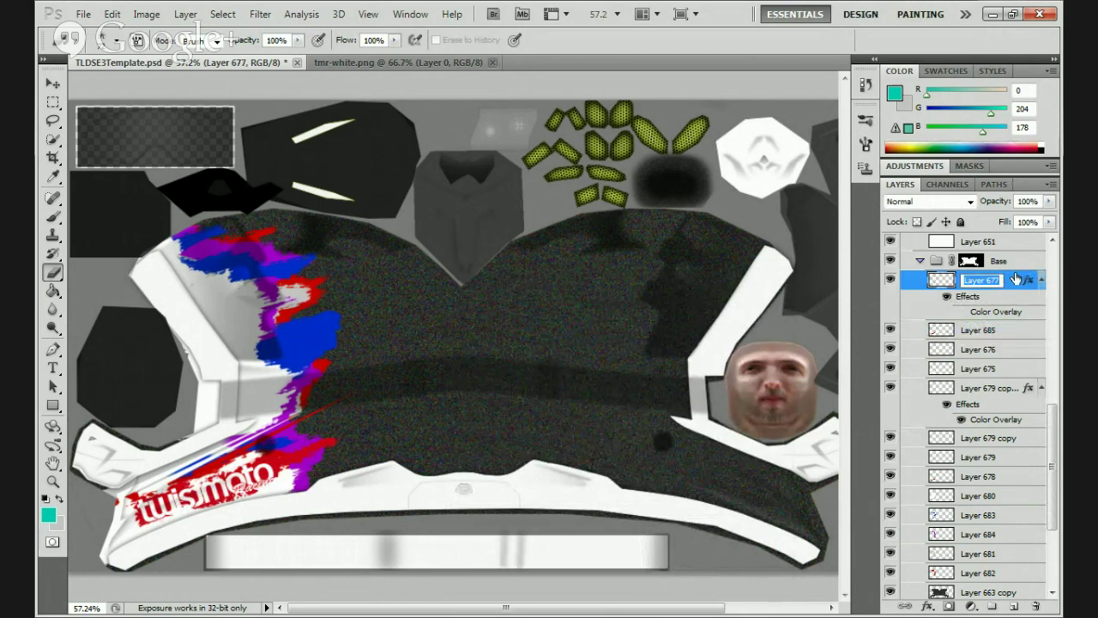
{"action": "double_click", "coordinate": [1013, 284]}
{"action": "left_click", "coordinate": [635, 394]}
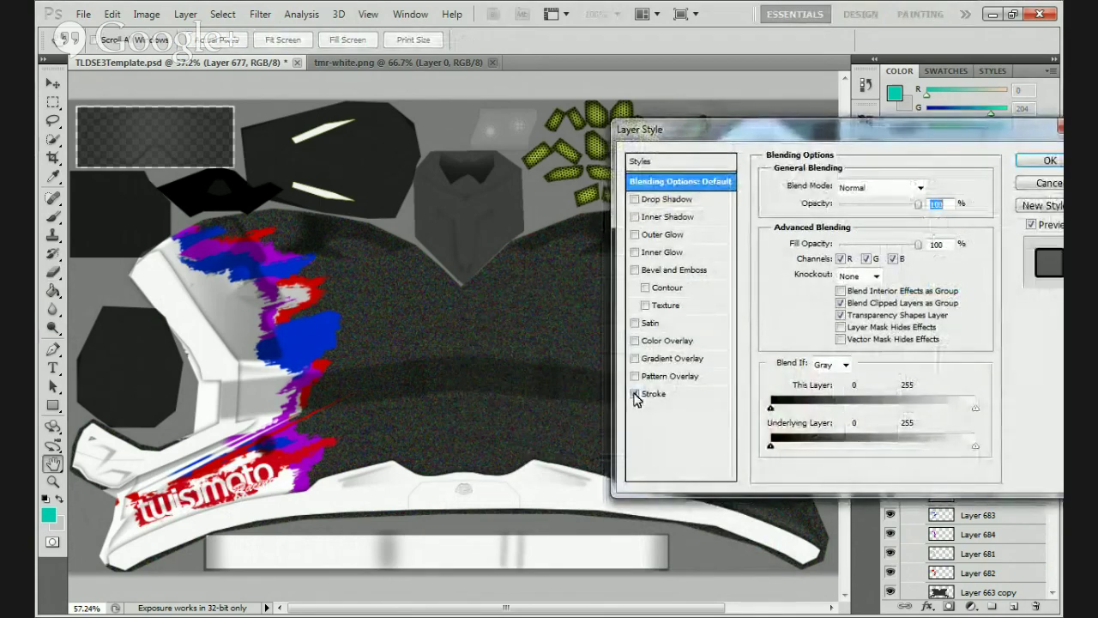
{"action": "left_click", "coordinate": [682, 395]}
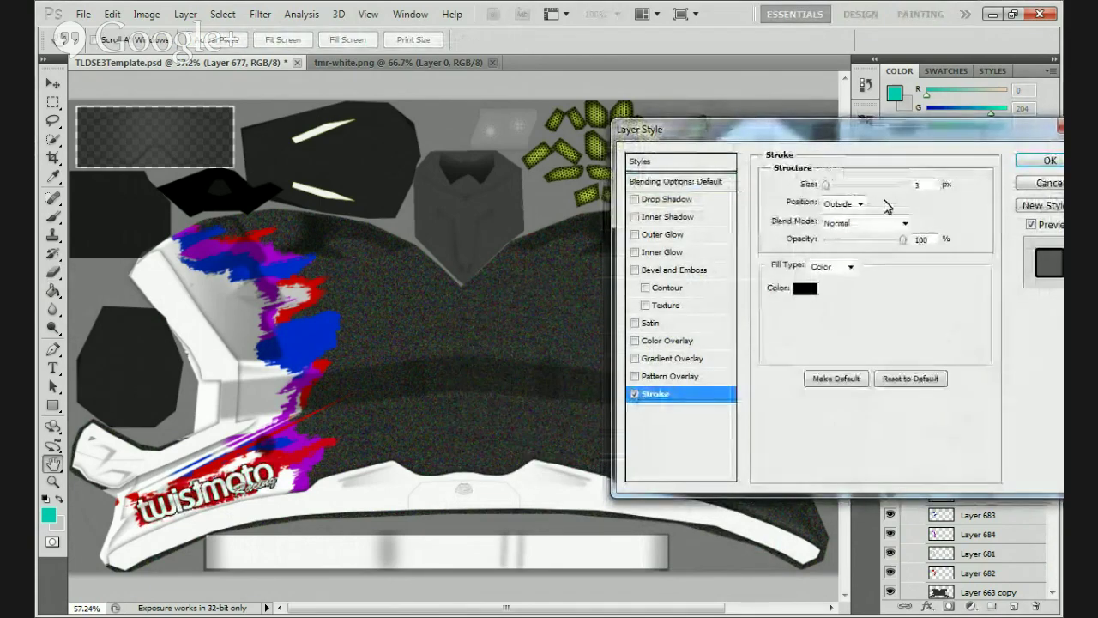
{"action": "left_click", "coordinate": [1042, 161]}
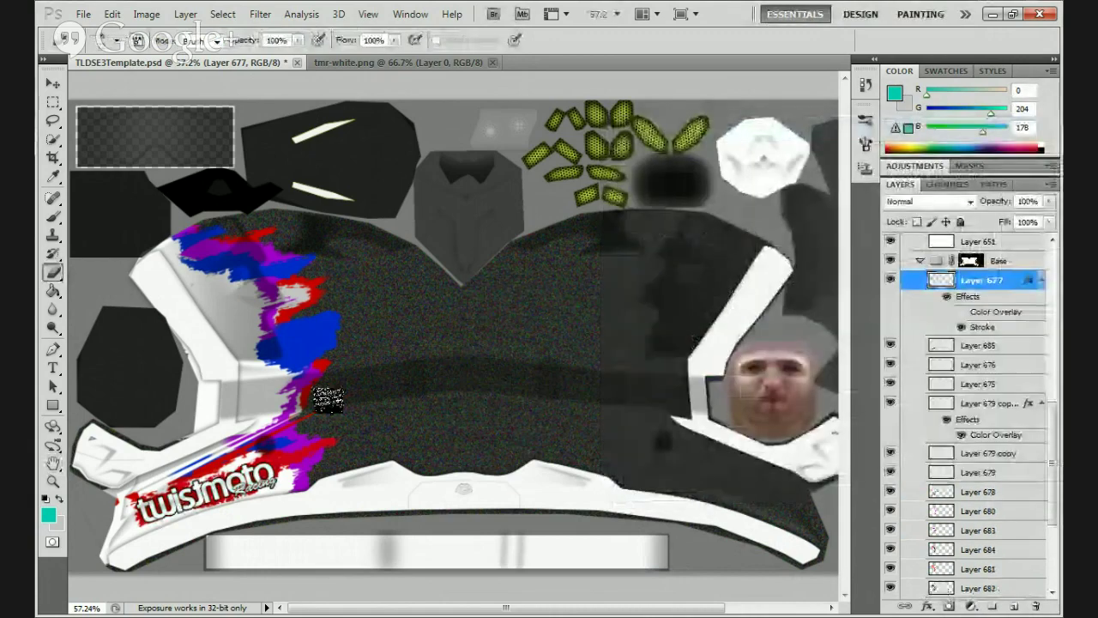
Adjust the twistmoto logo's height with Free Transform and commit
{"action": "key", "text": "ctrl+t"}
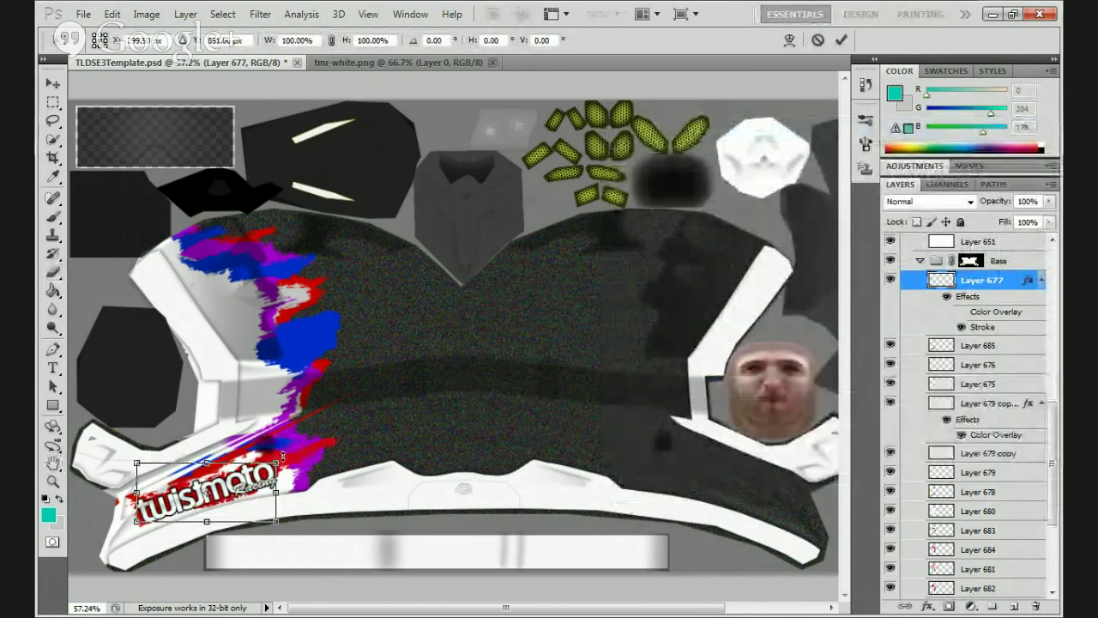
{"action": "mouse_move", "coordinate": [293, 450]}
{"action": "left_mouse_down"}
{"action": "mouse_move", "coordinate": [302, 447]}
{"action": "mouse_move", "coordinate": [280, 454]}
{"action": "mouse_move", "coordinate": [314, 447]}
{"action": "left_mouse_up"}
{"action": "left_click", "coordinate": [841, 43]}
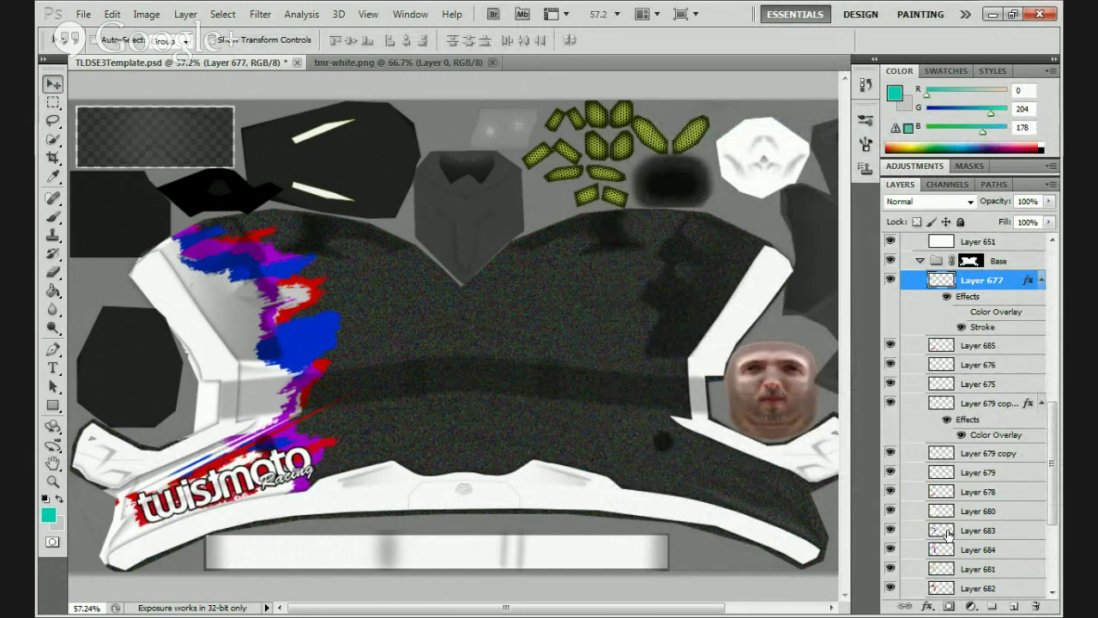
Delete Layer 685 and its red streaks beside the logo
{"action": "left_click", "coordinate": [889, 453]}
{"action": "left_click", "coordinate": [890, 454]}
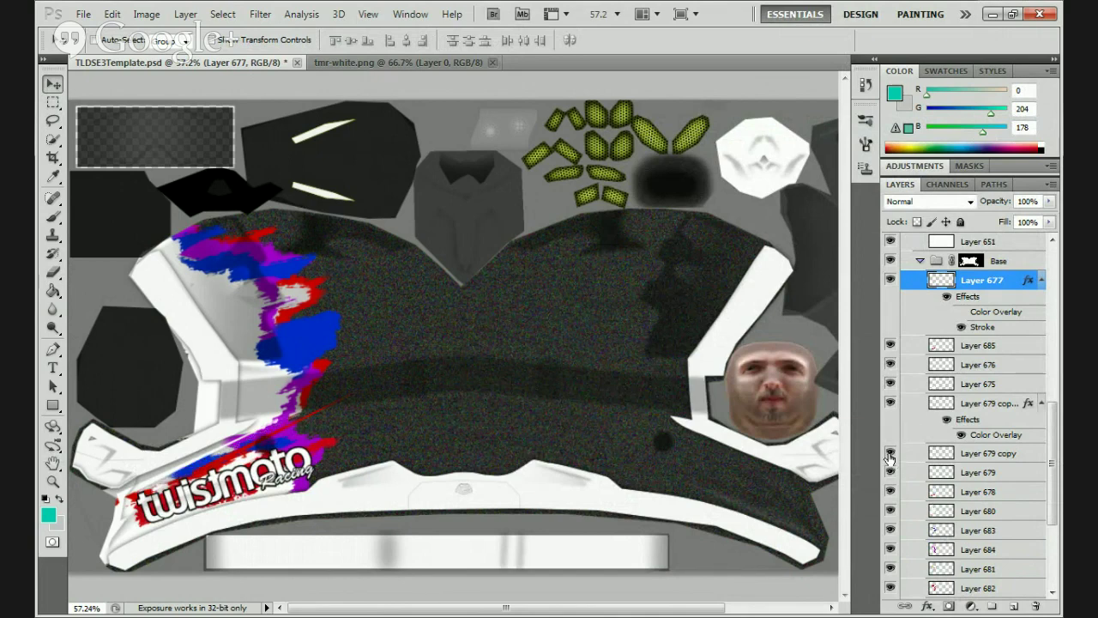
{"action": "left_click", "coordinate": [901, 346]}
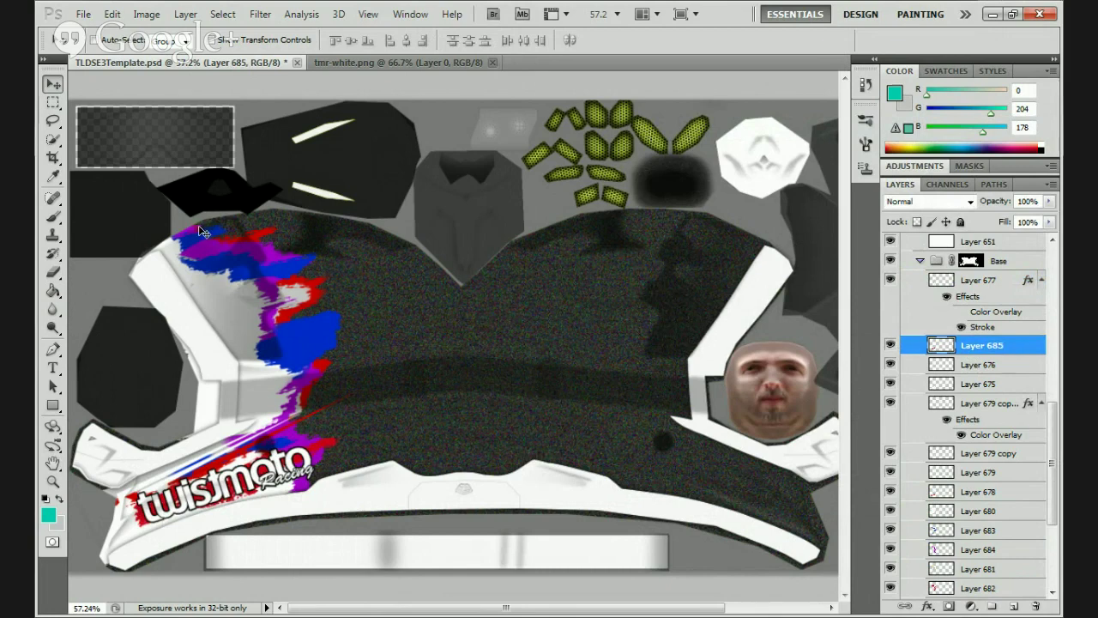
{"action": "key", "text": "b"}
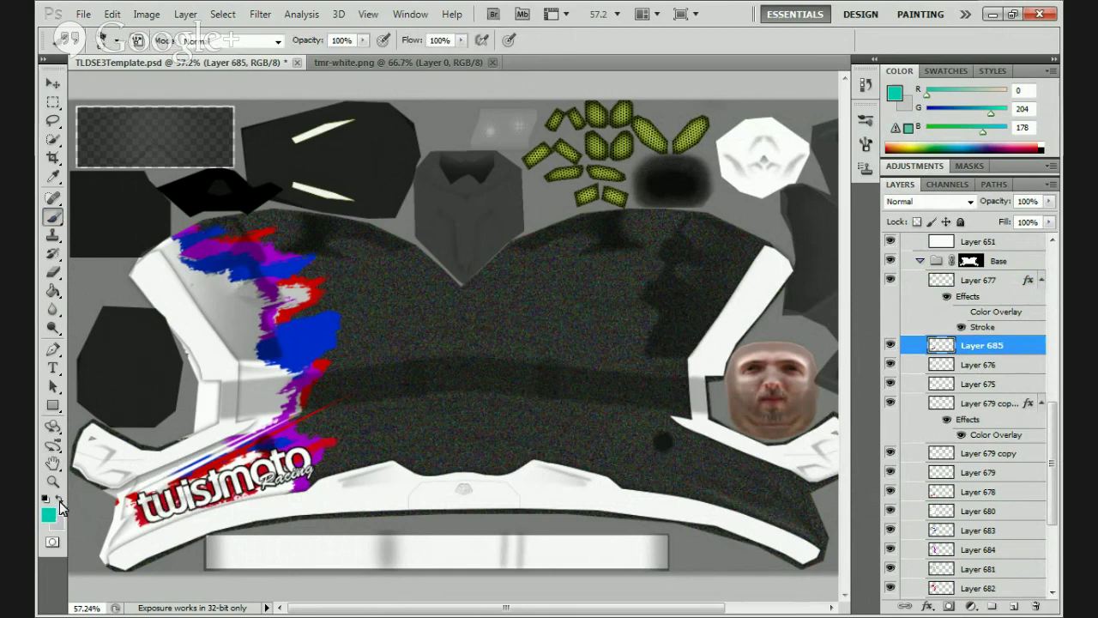
{"action": "left_click", "coordinate": [1038, 606]}
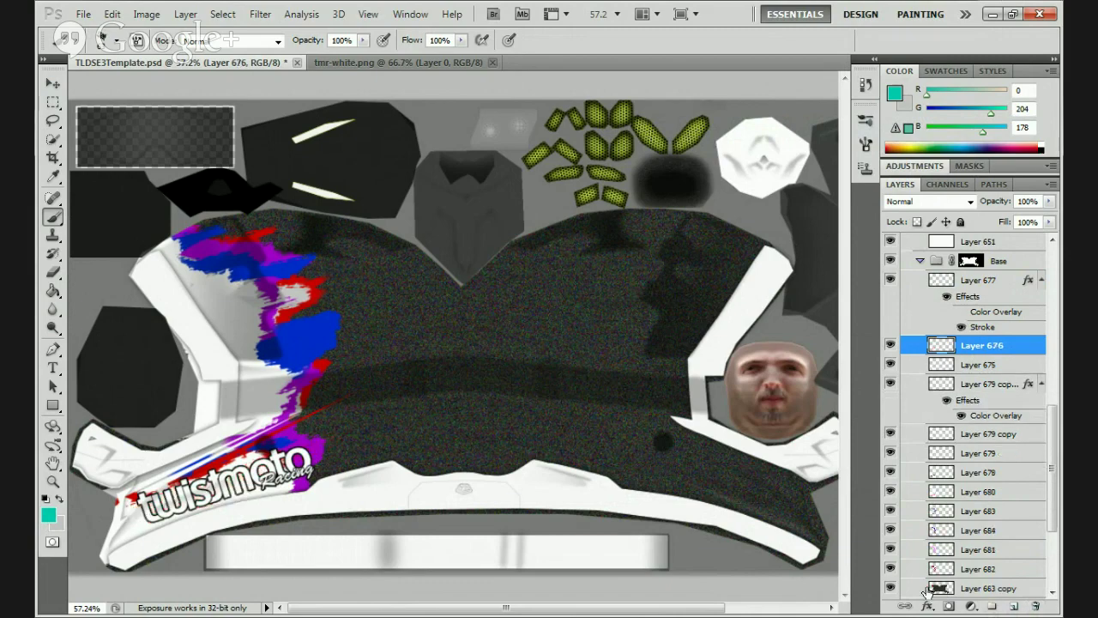
Paint a white splash along the twistmoto logo and trim its tip into a jagged edge
{"action": "left_click", "coordinate": [49, 514]}
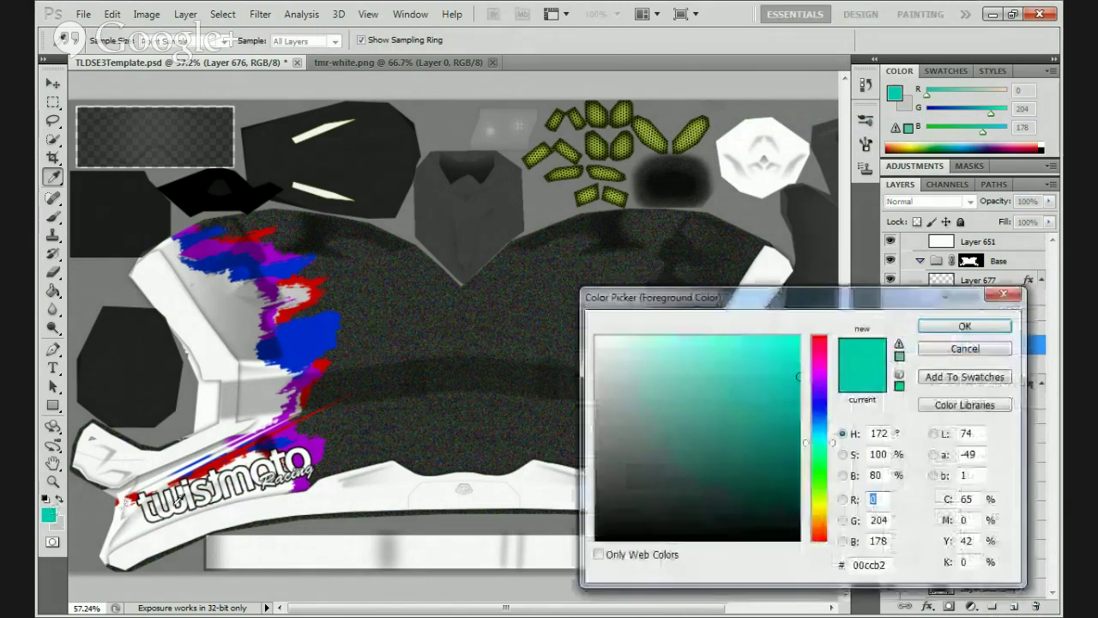
{"action": "left_click_drag", "start_coordinate": [685, 388], "coordinate": [510, 314]}
{"action": "left_click", "coordinate": [995, 327]}
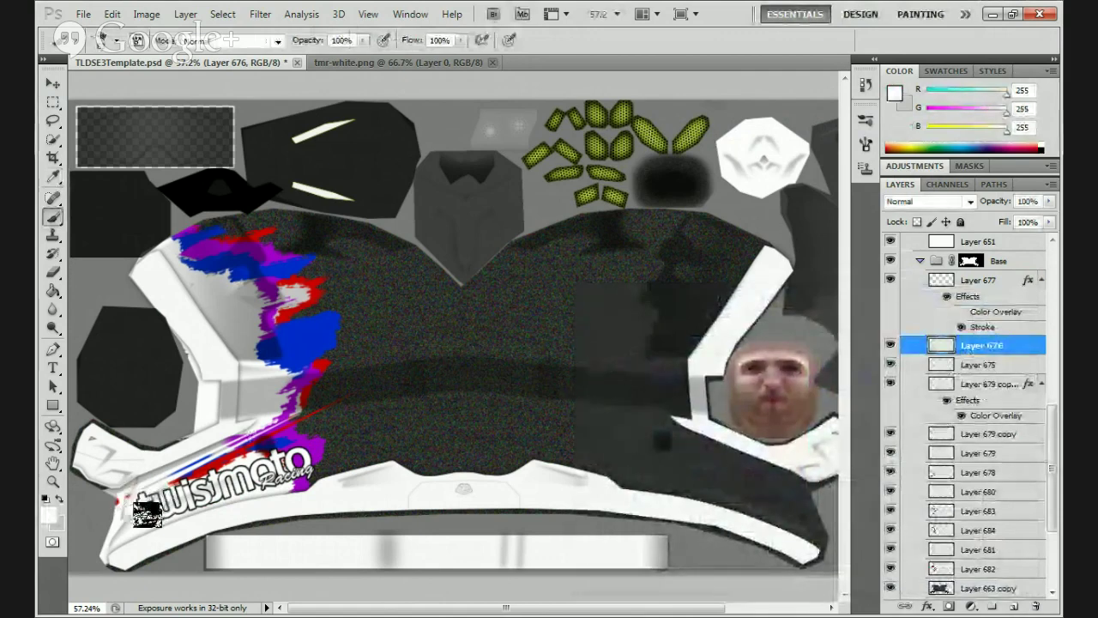
{"action": "mouse_move", "coordinate": [200, 504]}
{"action": "left_mouse_down"}
{"action": "mouse_move", "coordinate": [225, 497]}
{"action": "mouse_move", "coordinate": [203, 483]}
{"action": "mouse_move", "coordinate": [289, 455]}
{"action": "mouse_move", "coordinate": [270, 493]}
{"action": "mouse_move", "coordinate": [340, 440]}
{"action": "left_mouse_up"}
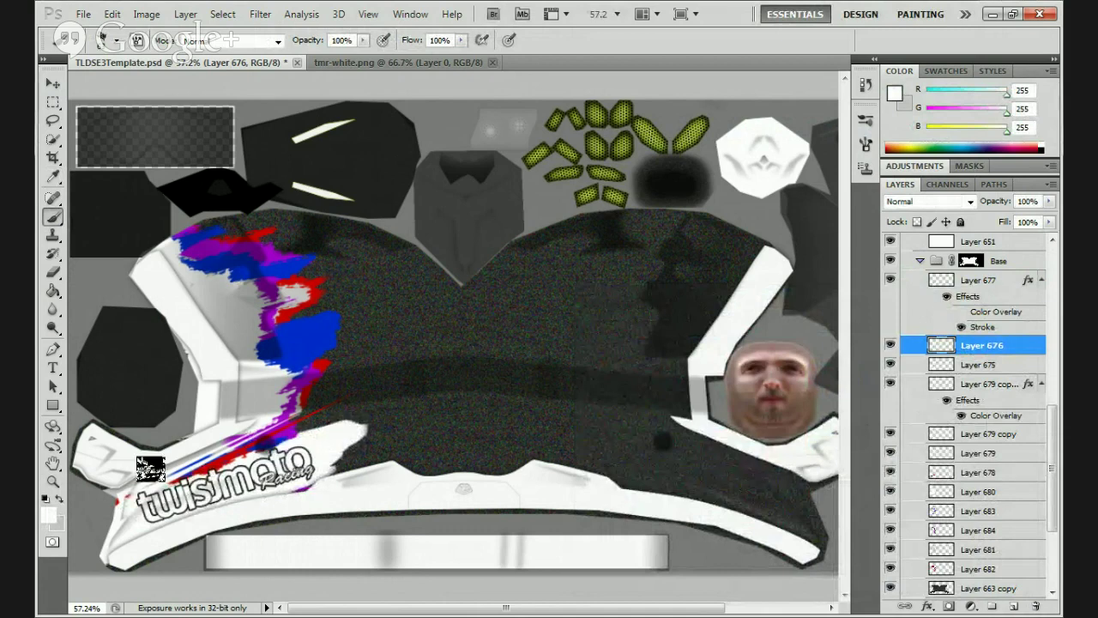
{"action": "left_click", "coordinate": [52, 272]}
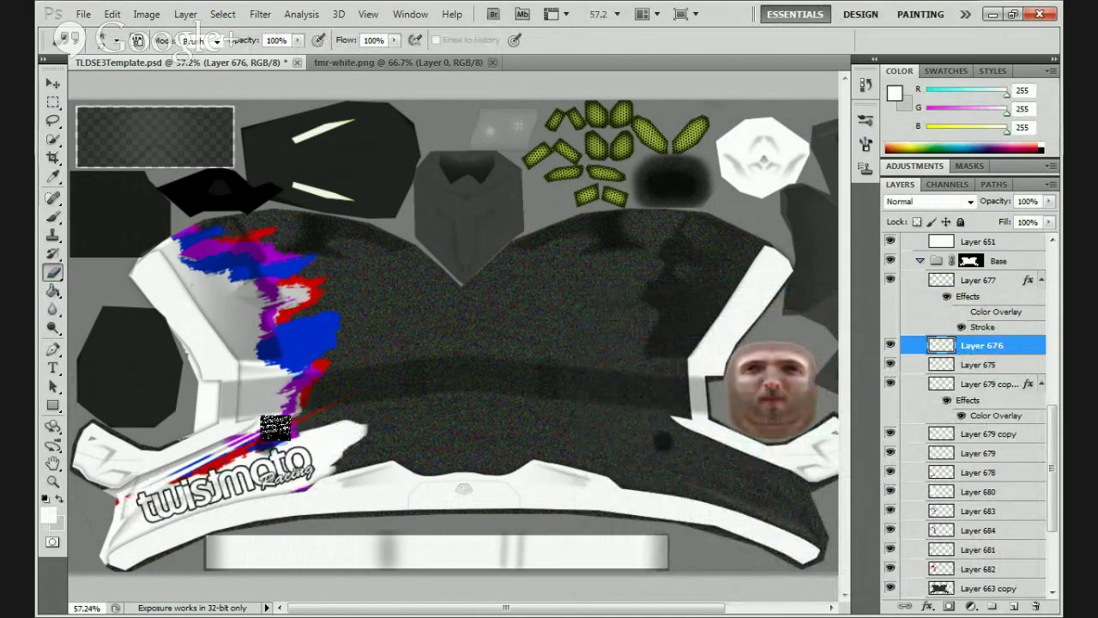
{"action": "mouse_move", "coordinate": [310, 422]}
{"action": "left_mouse_down"}
{"action": "mouse_move", "coordinate": [367, 397]}
{"action": "mouse_move", "coordinate": [372, 422]}
{"action": "mouse_move", "coordinate": [356, 447]}
{"action": "left_mouse_up"}
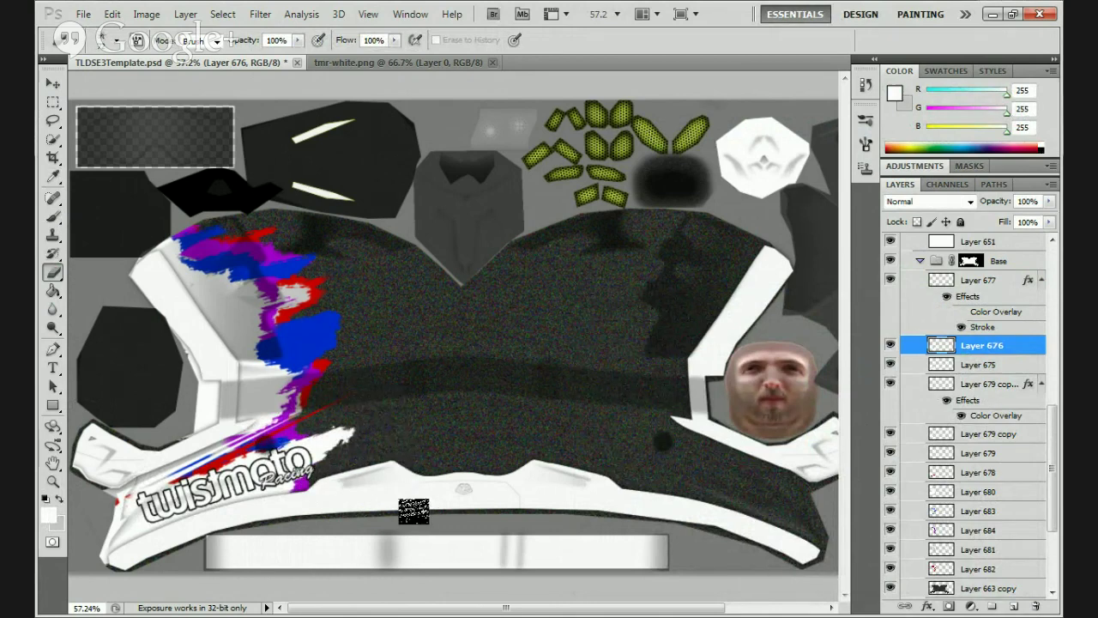
{"action": "key", "text": "ctrl+alt+z"}
{"action": "key", "text": "ctrl+alt+z"}
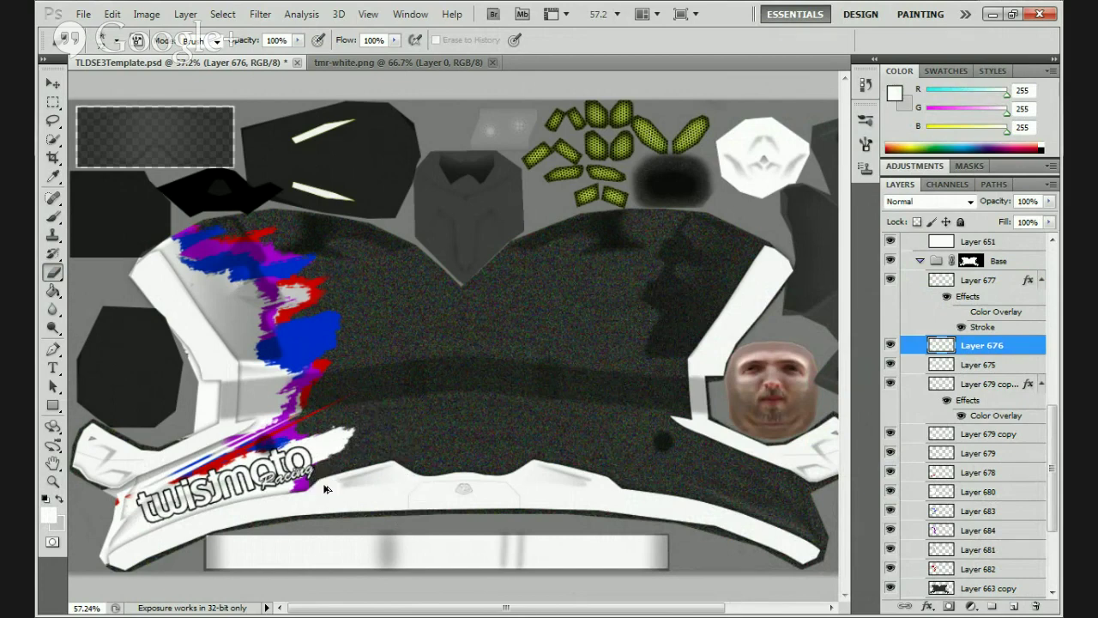
{"action": "mouse_move", "coordinate": [328, 475]}
{"action": "left_mouse_down"}
{"action": "mouse_move", "coordinate": [376, 435]}
{"action": "mouse_move", "coordinate": [360, 443]}
{"action": "mouse_move", "coordinate": [347, 409]}
{"action": "left_mouse_up"}
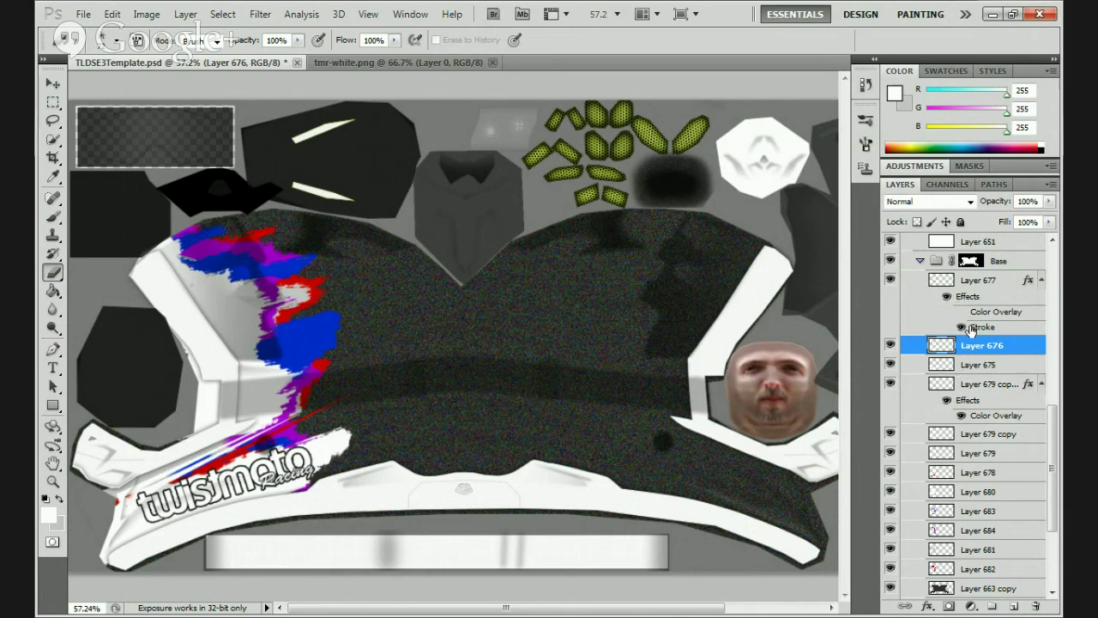
Check the splash underneath, then re-enable the logo's Color Overlay and stroke effects
{"action": "key", "text": "ctrl+z"}
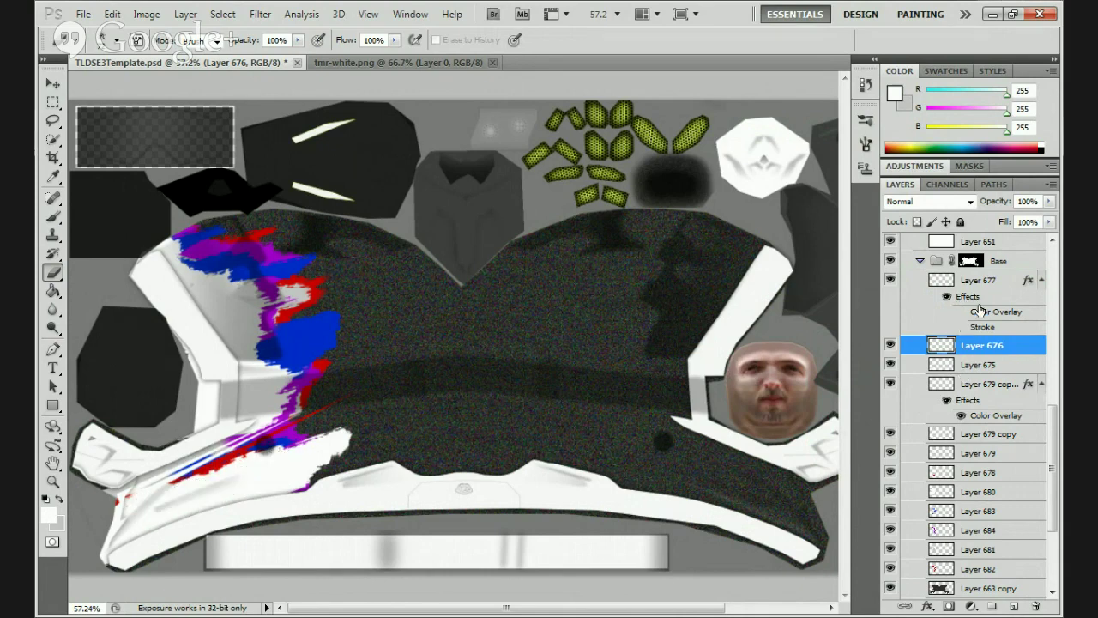
{"action": "key", "text": "ctrl+z"}
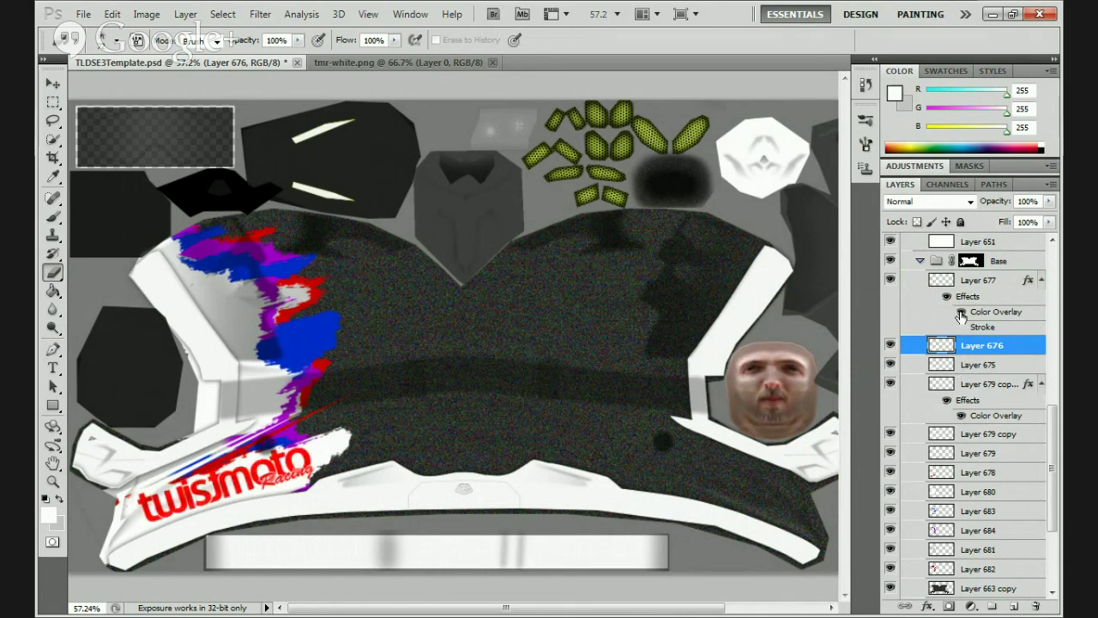
{"action": "left_click", "coordinate": [961, 313]}
{"action": "left_click", "coordinate": [960, 312]}
{"action": "left_click", "coordinate": [963, 327]}
{"action": "left_click", "coordinate": [996, 330]}
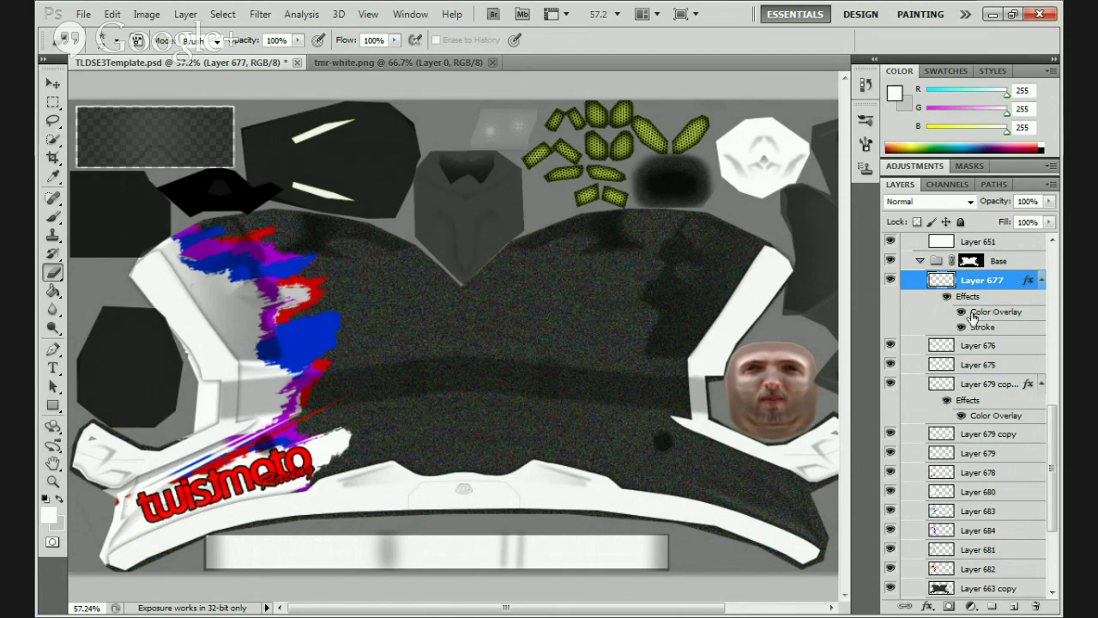
Set Layer 677's Color Overlay to white, comparing with the effects toggled
{"action": "double_click", "coordinate": [1001, 294]}
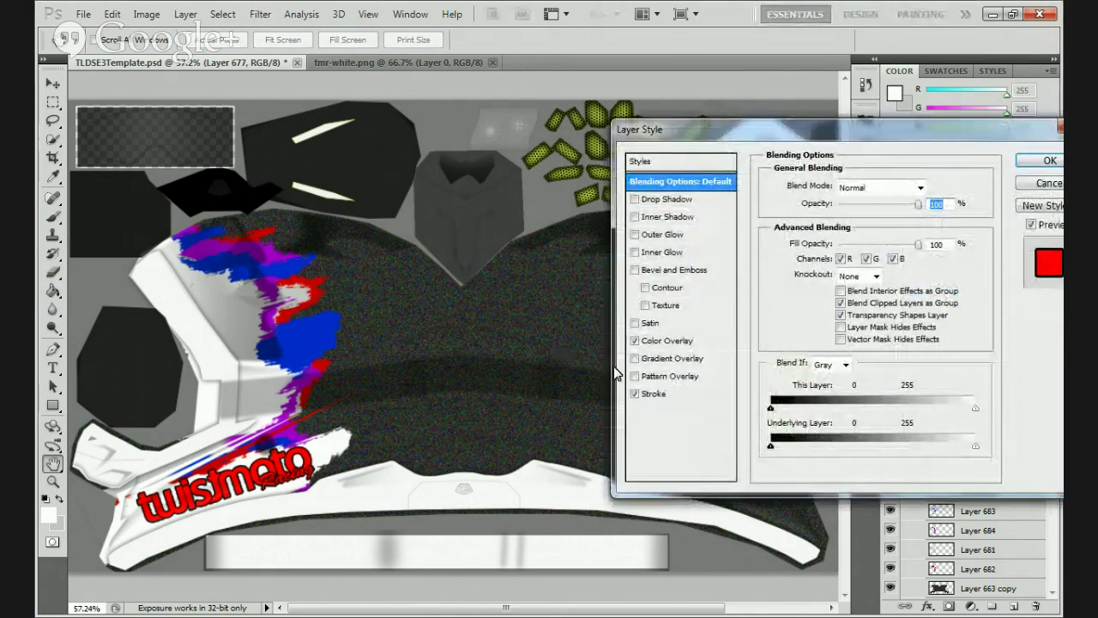
{"action": "left_click", "coordinate": [669, 341]}
{"action": "left_click", "coordinate": [924, 187]}
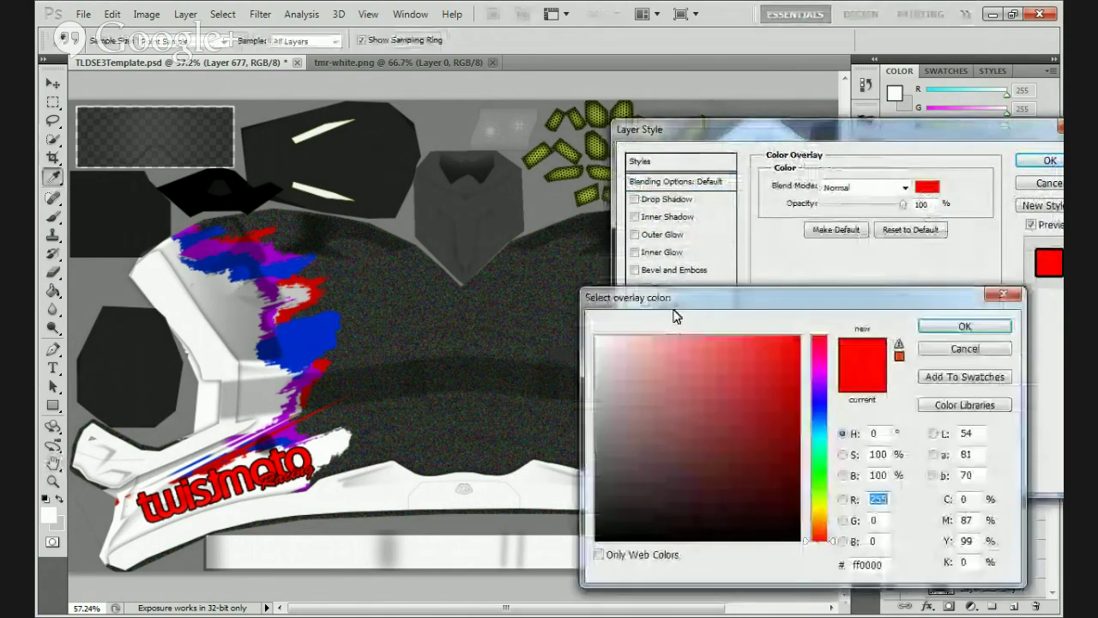
{"action": "left_click_drag", "start_coordinate": [644, 341], "coordinate": [451, 305]}
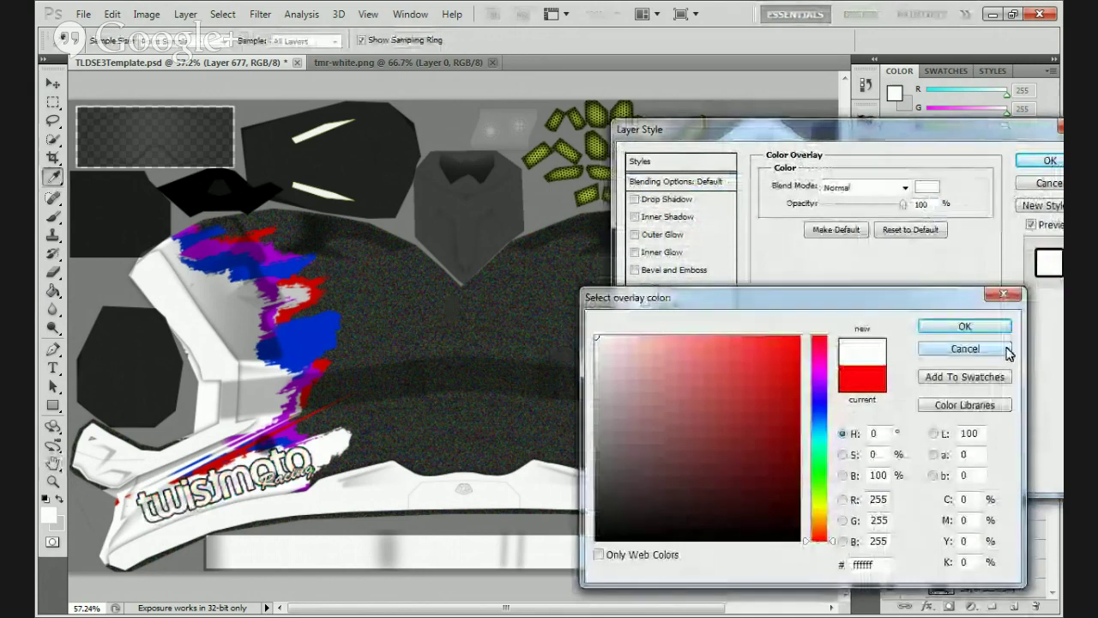
{"action": "left_click", "coordinate": [964, 326]}
{"action": "left_click", "coordinate": [633, 394]}
{"action": "left_click", "coordinate": [634, 394]}
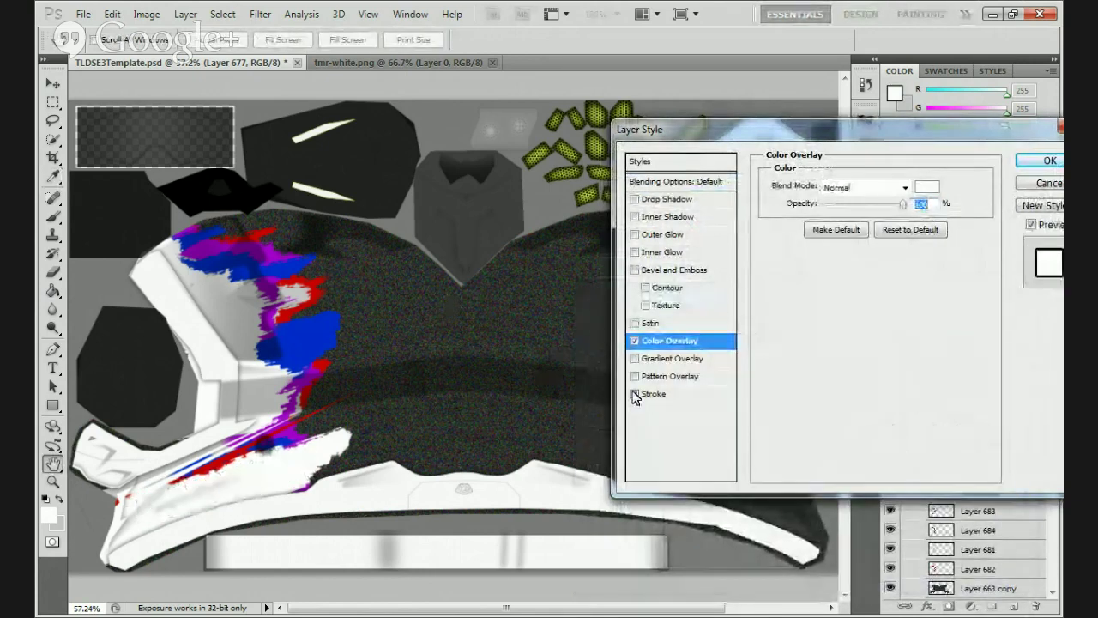
{"action": "left_click", "coordinate": [634, 341]}
{"action": "left_click", "coordinate": [635, 342]}
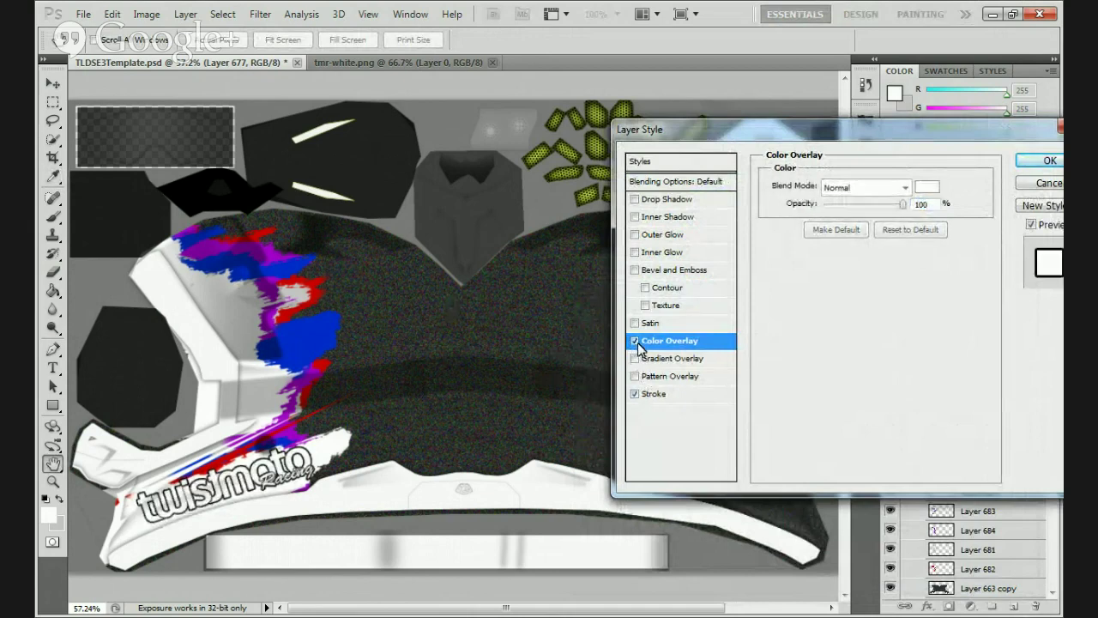
Try sampled splash colours for the overlay, settling on a dark grey
{"action": "left_click", "coordinate": [927, 187]}
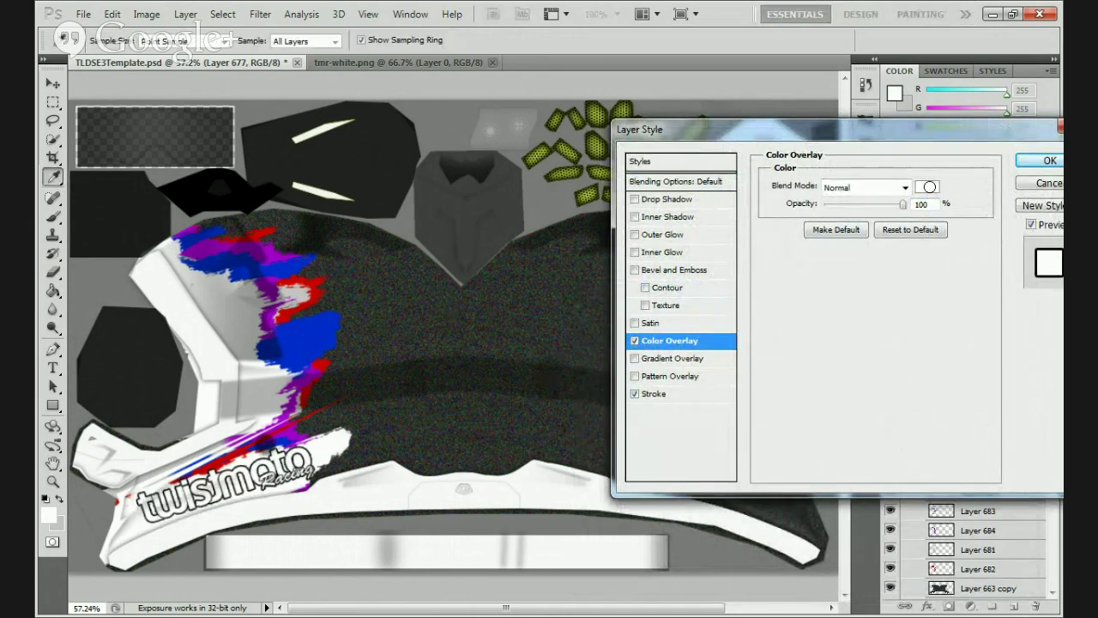
{"action": "left_click", "coordinate": [324, 325]}
{"action": "left_click", "coordinate": [306, 379]}
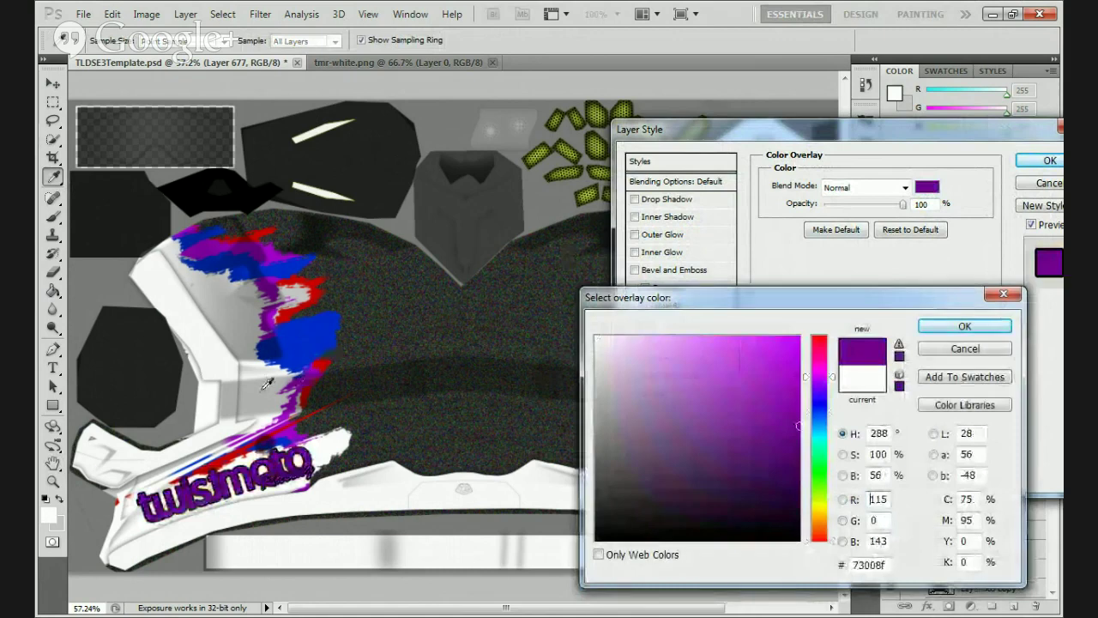
{"action": "left_click", "coordinate": [339, 440]}
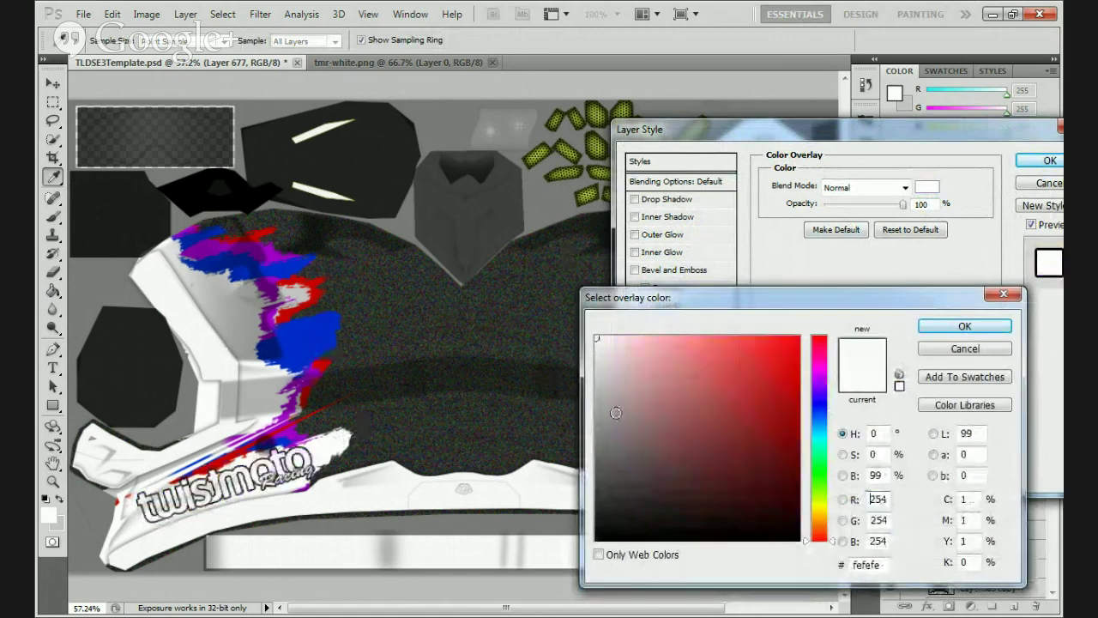
{"action": "left_click_drag", "start_coordinate": [632, 403], "coordinate": [560, 506]}
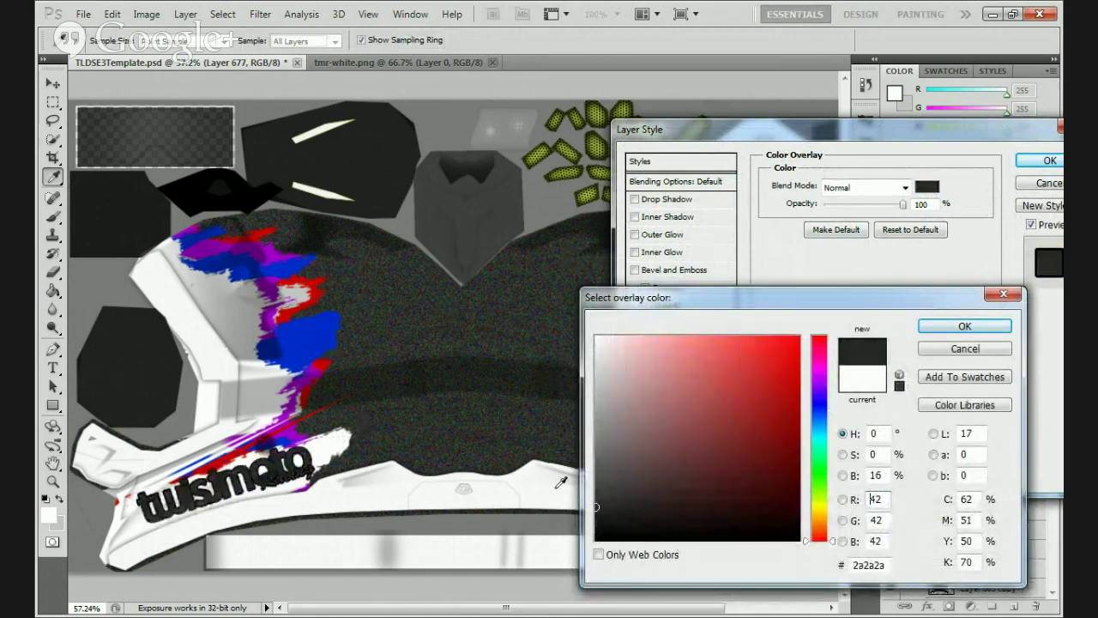
{"action": "left_click", "coordinate": [964, 326]}
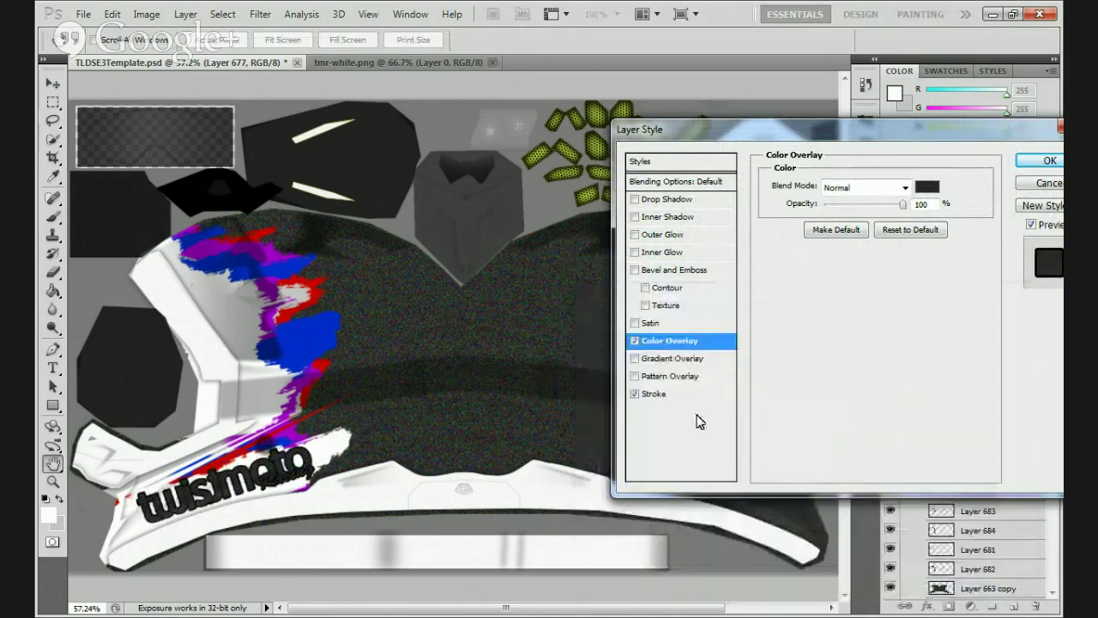
Give the logo a 3 px red #cc0000 stroke and remove the Color Overlay
{"action": "left_click", "coordinate": [702, 393]}
{"action": "left_click", "coordinate": [810, 290]}
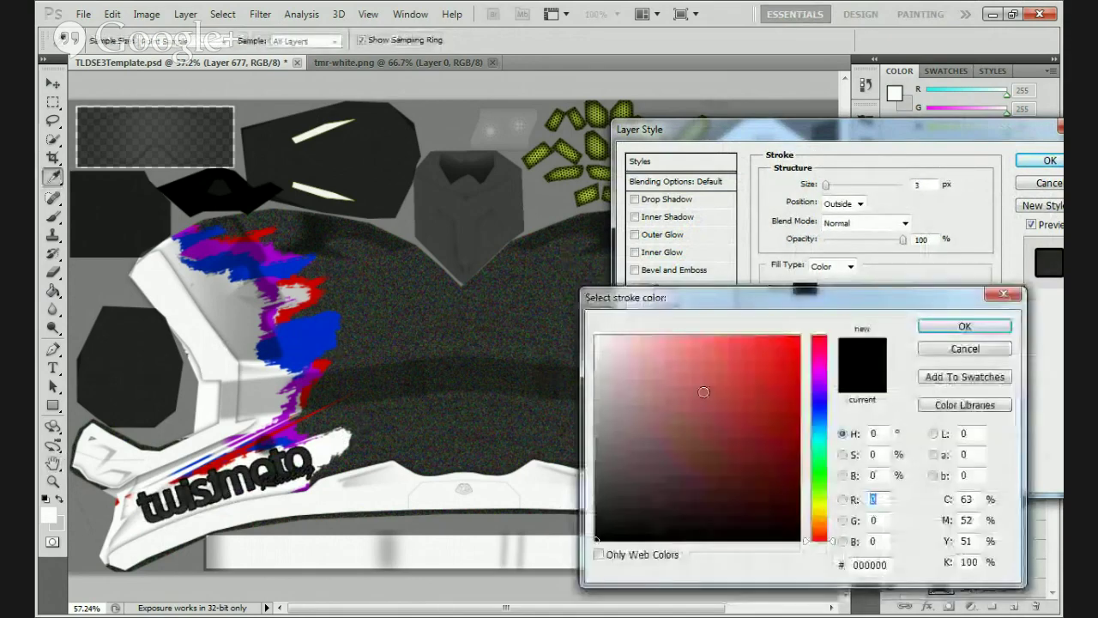
{"action": "left_click_drag", "start_coordinate": [703, 392], "coordinate": [493, 305]}
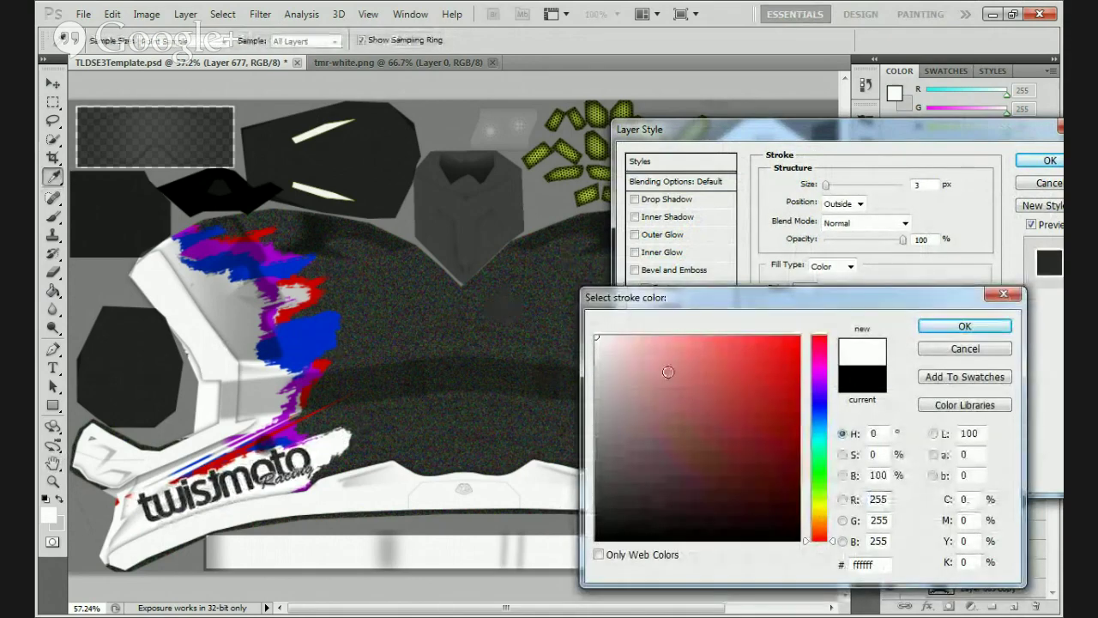
{"action": "left_click", "coordinate": [300, 430]}
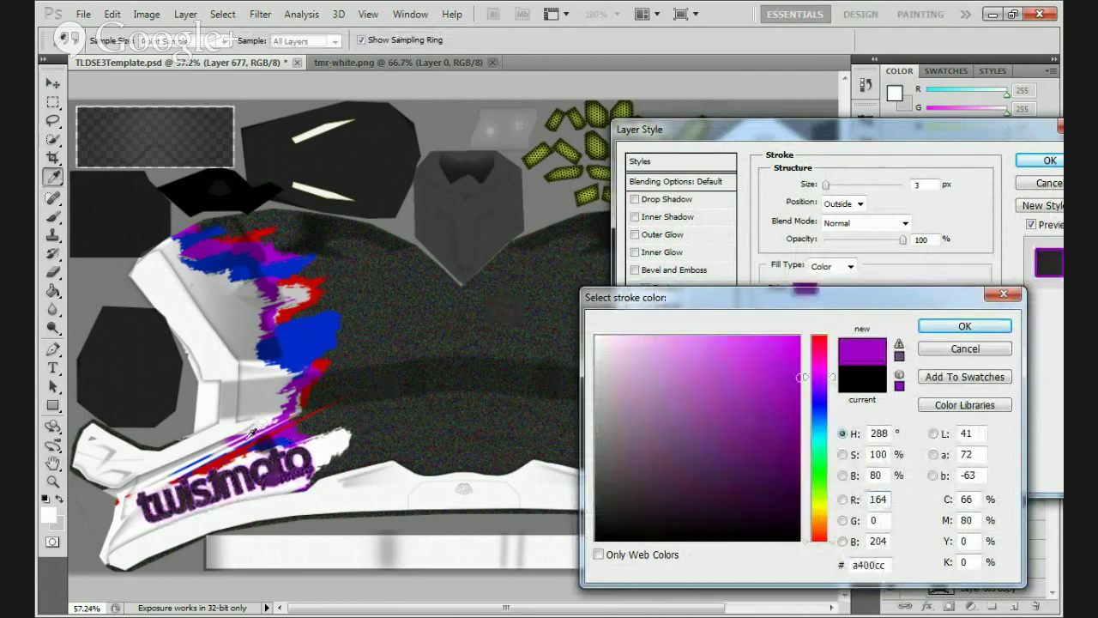
{"action": "left_click_drag", "start_coordinate": [230, 450], "coordinate": [224, 457]}
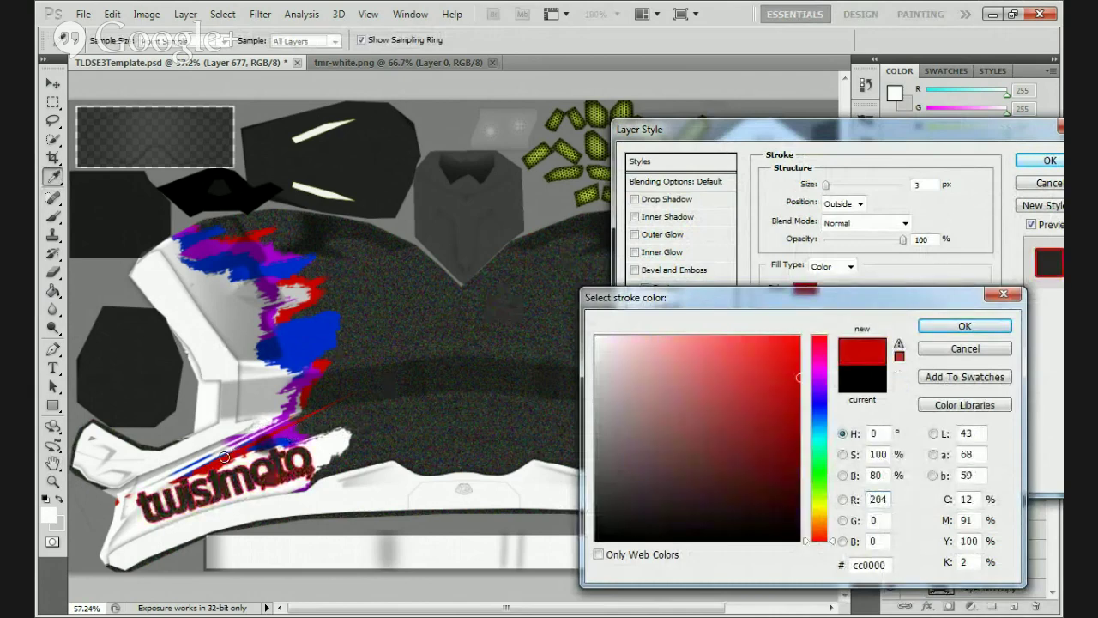
{"action": "left_click", "coordinate": [967, 324]}
{"action": "left_click", "coordinate": [634, 341]}
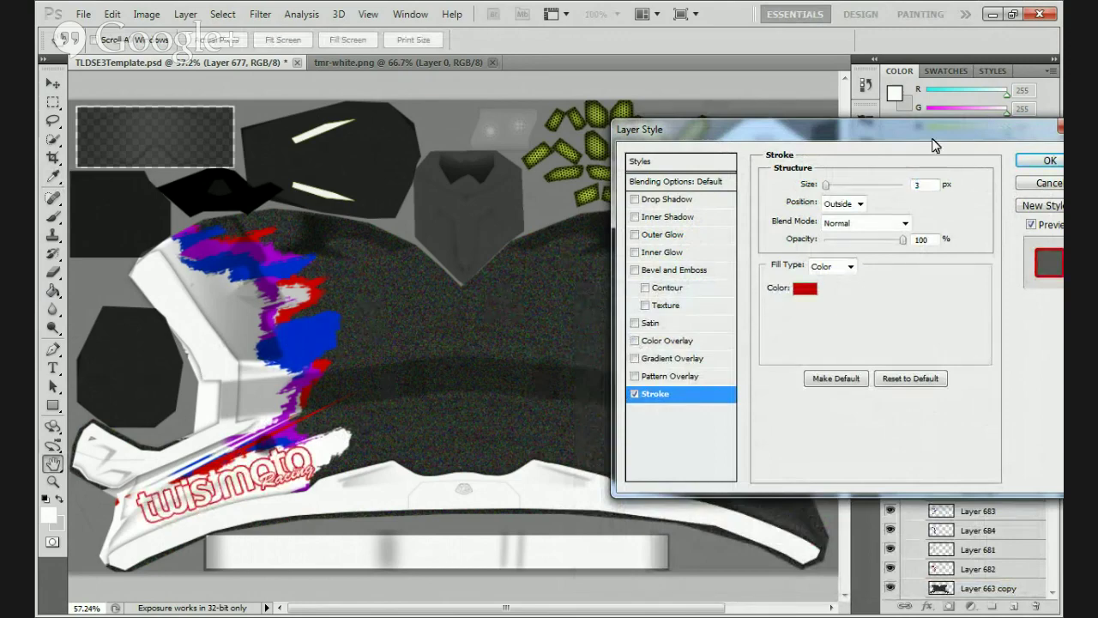
{"action": "left_click", "coordinate": [1045, 163]}
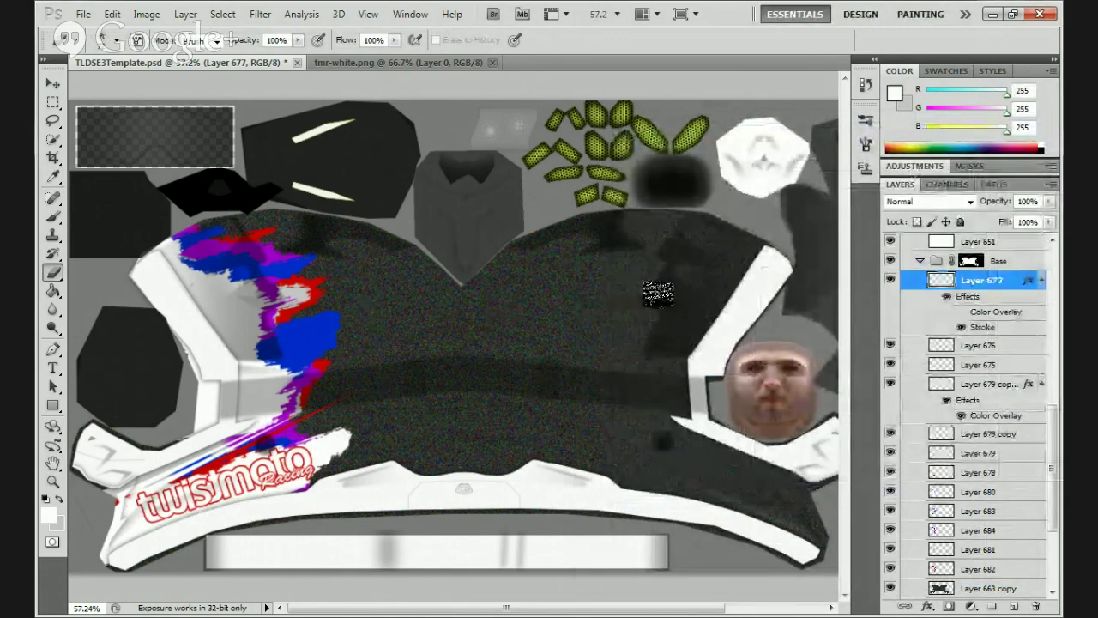
Duplicate the logo layer into Layer 677 copy and nudge it down a few pixels
{"action": "right_click", "coordinate": [993, 294]}
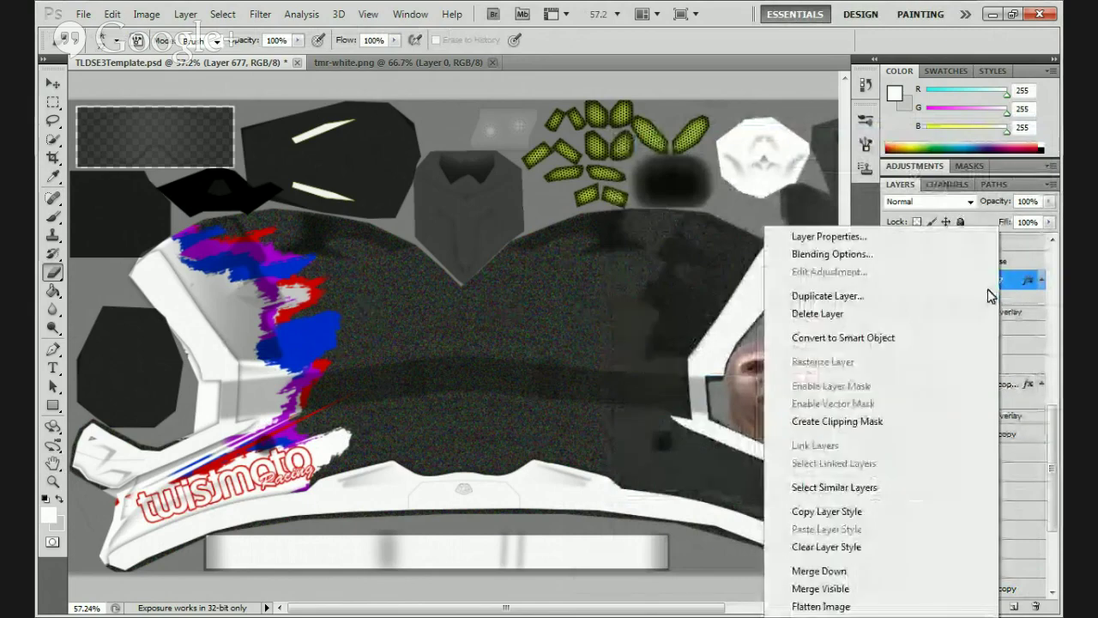
{"action": "left_click", "coordinate": [850, 296]}
{"action": "left_click", "coordinate": [693, 180]}
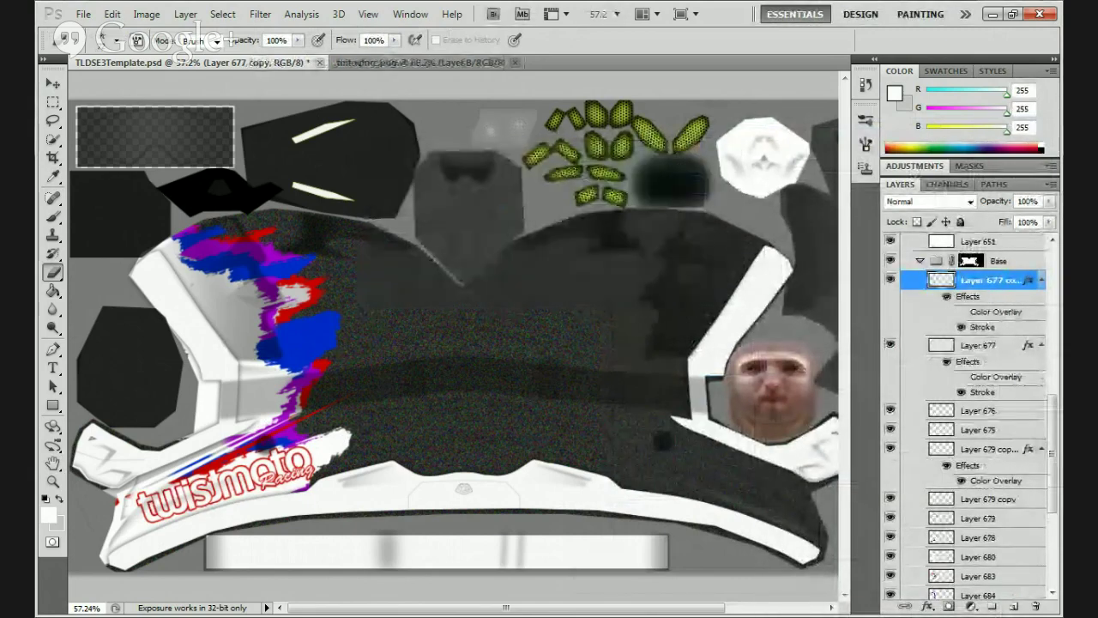
{"action": "left_click", "coordinate": [53, 83]}
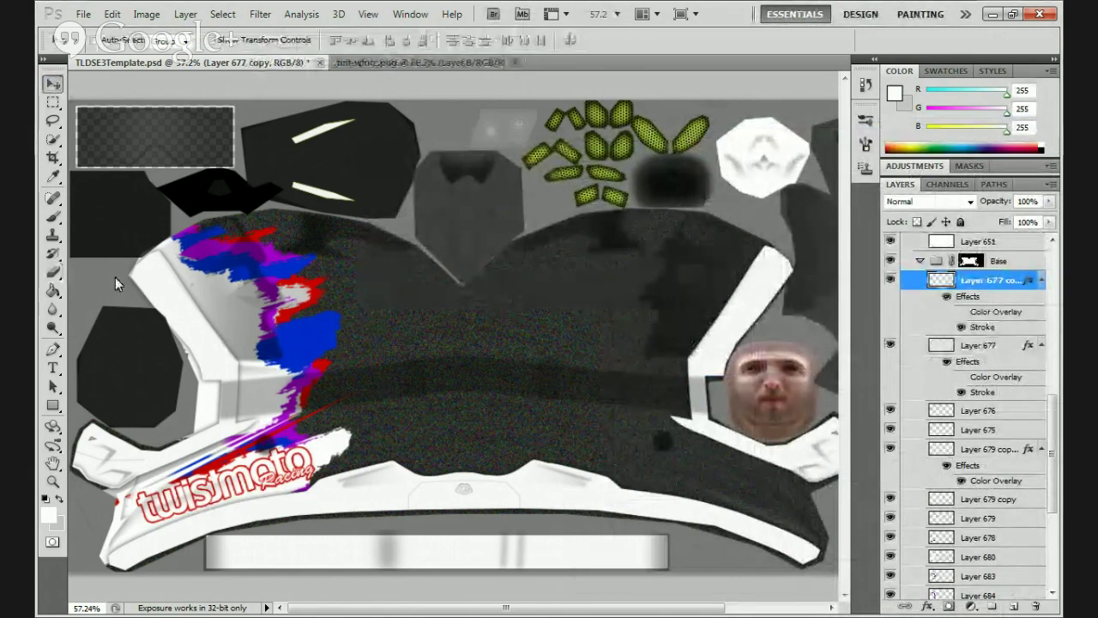
{"action": "key", "text": "Down"}
{"action": "key", "text": "Down"}
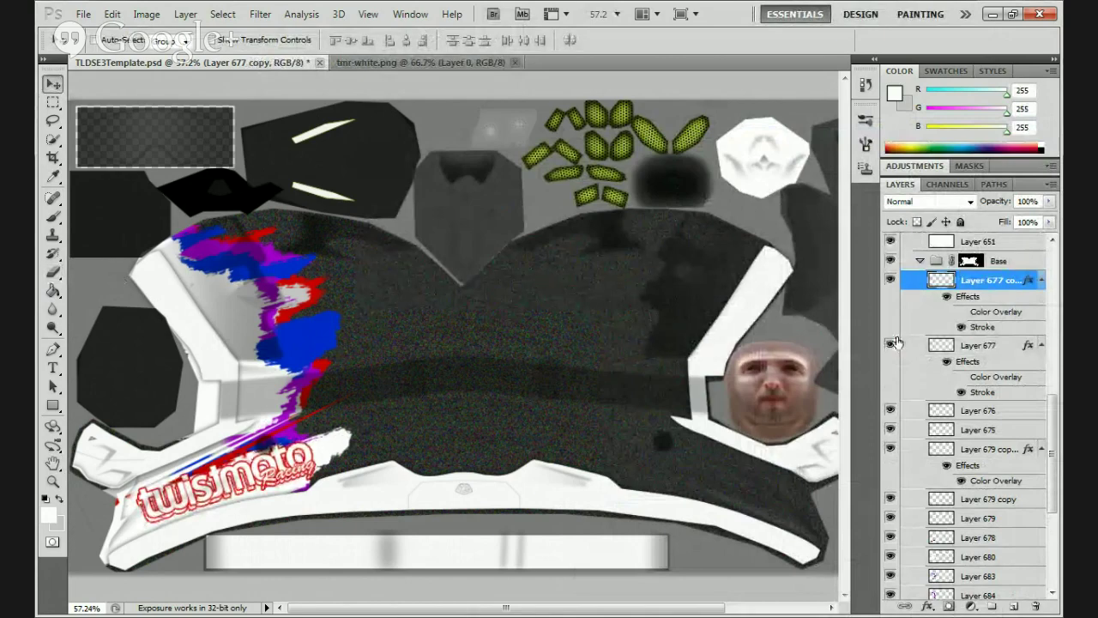
Change the copy's Stroke colour to purple sampled from the splashes
{"action": "double_click", "coordinate": [1003, 295]}
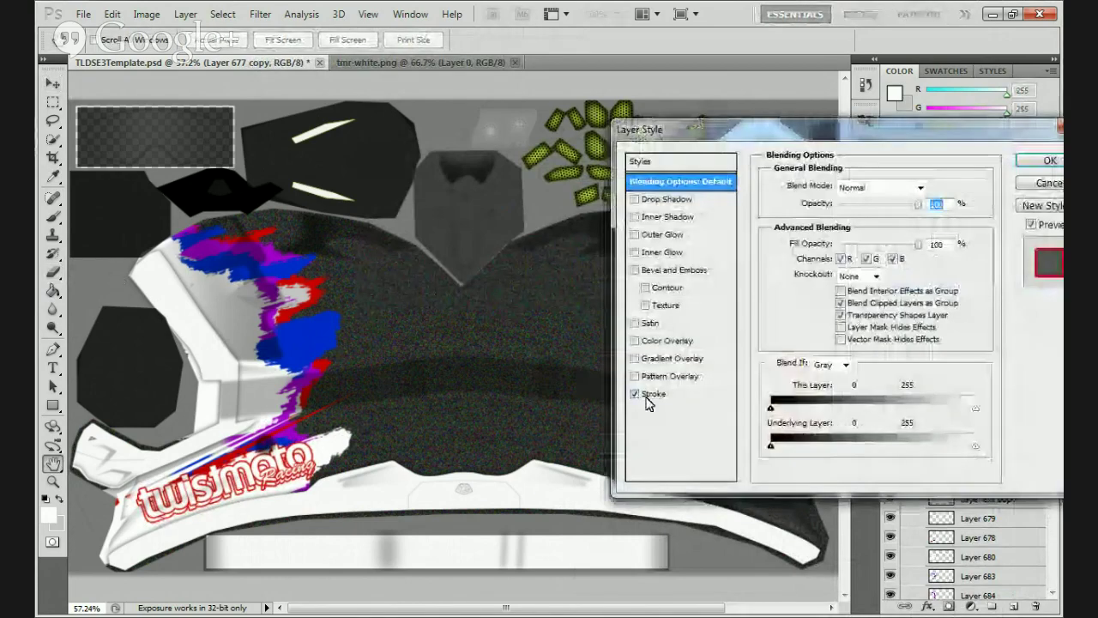
{"action": "left_click", "coordinate": [654, 394]}
{"action": "left_click", "coordinate": [805, 291]}
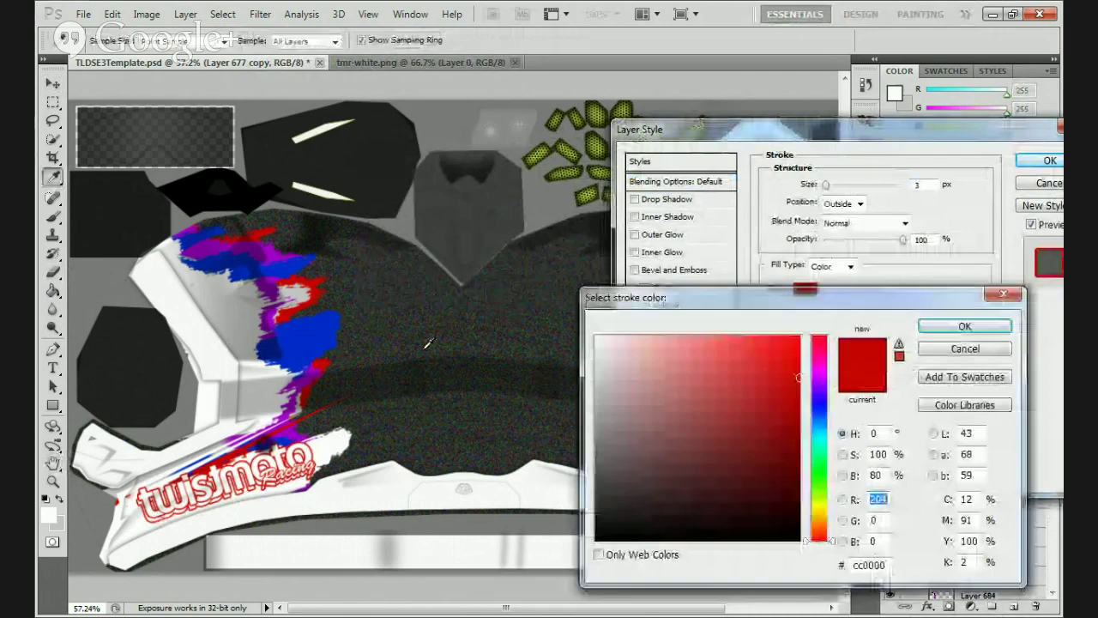
{"action": "left_click", "coordinate": [310, 373]}
{"action": "left_click", "coordinate": [964, 326]}
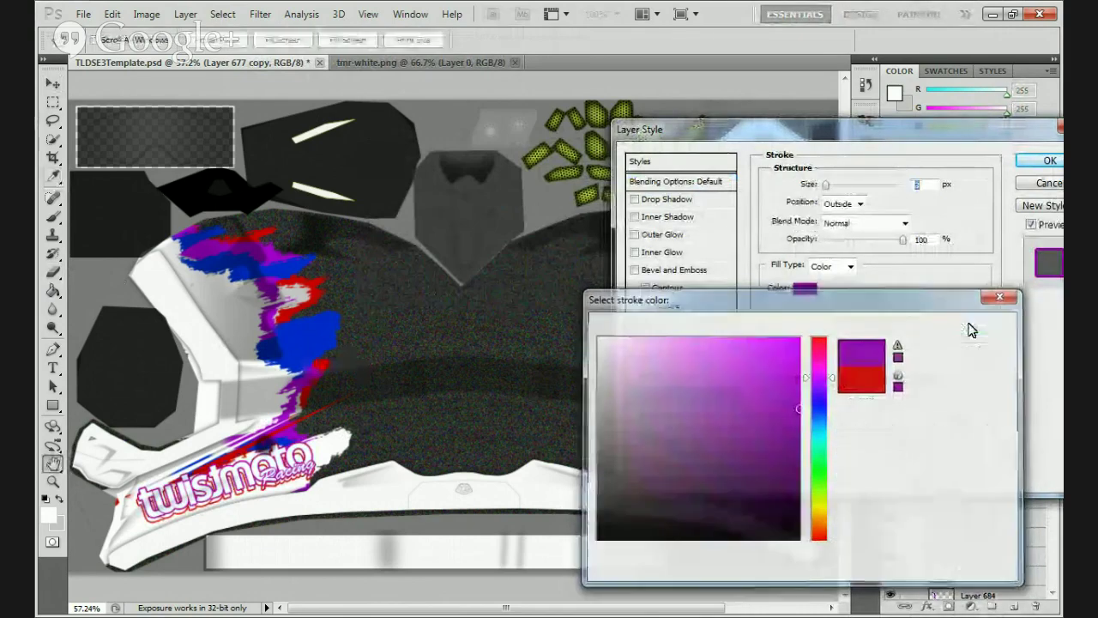
{"action": "left_click", "coordinate": [1048, 161]}
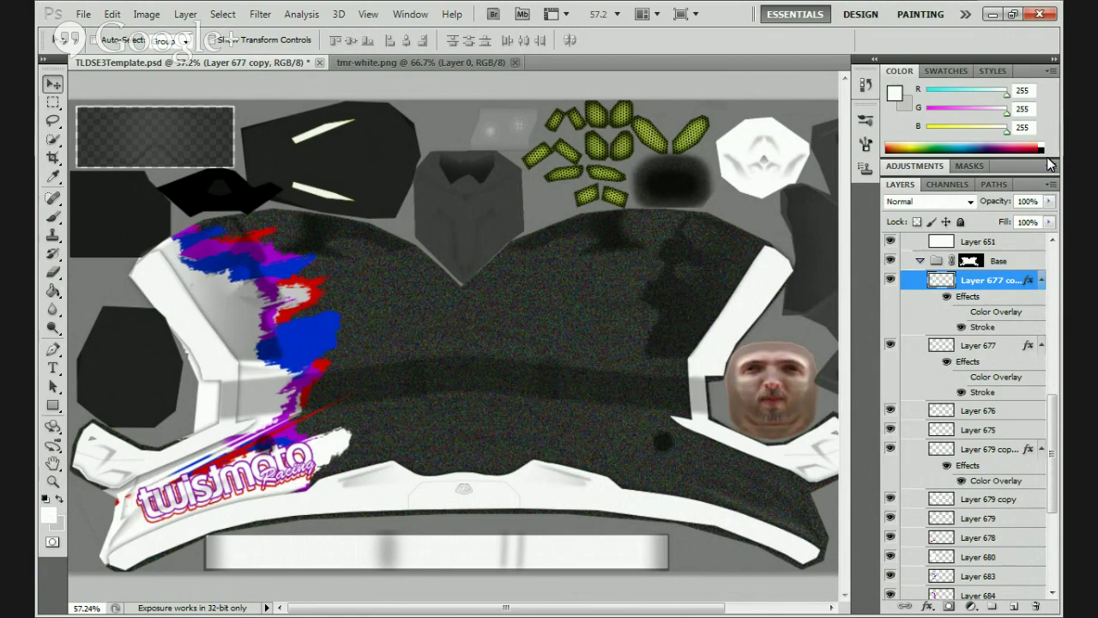
Duplicate Layer 677 copy into Layer 677 copy 2 and nudge it slightly
{"action": "right_click", "coordinate": [971, 283]}
{"action": "left_click", "coordinate": [796, 296]}
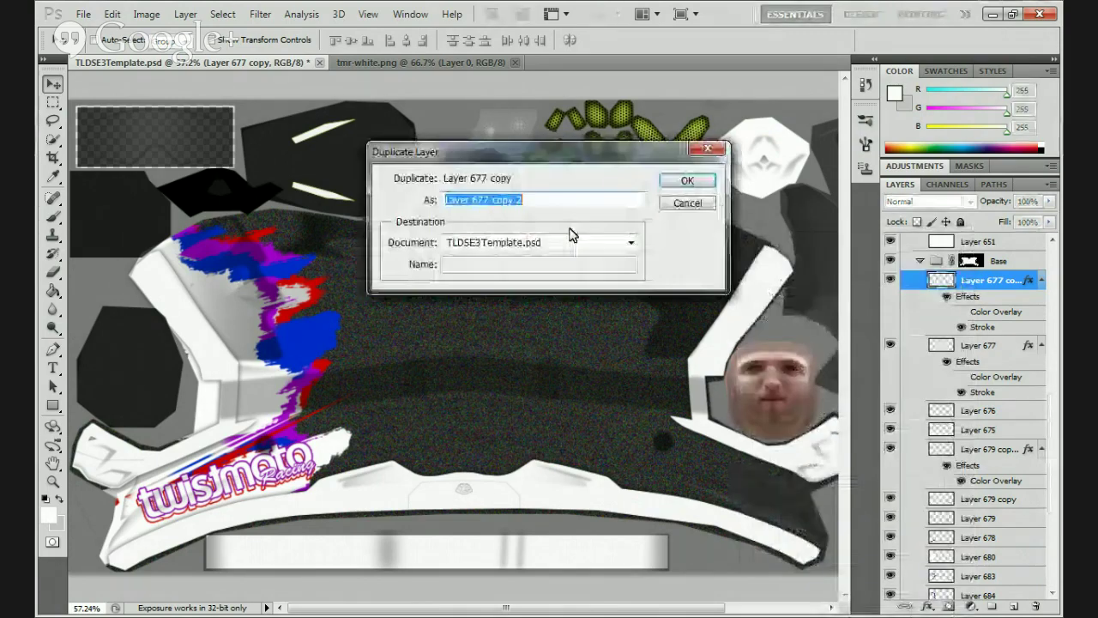
{"action": "left_click", "coordinate": [692, 182]}
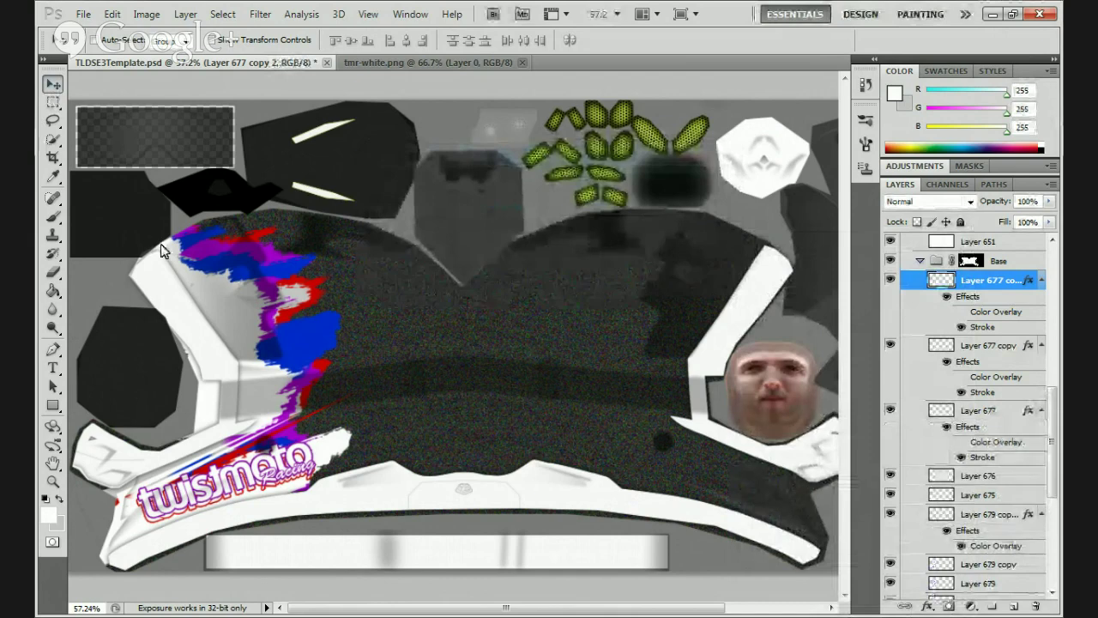
{"action": "key", "text": "Up"}
{"action": "key", "text": "Up"}
{"action": "key", "text": "Up"}
{"action": "key", "text": "Up"}
{"action": "key", "text": "Up"}
{"action": "key", "text": "Up"}
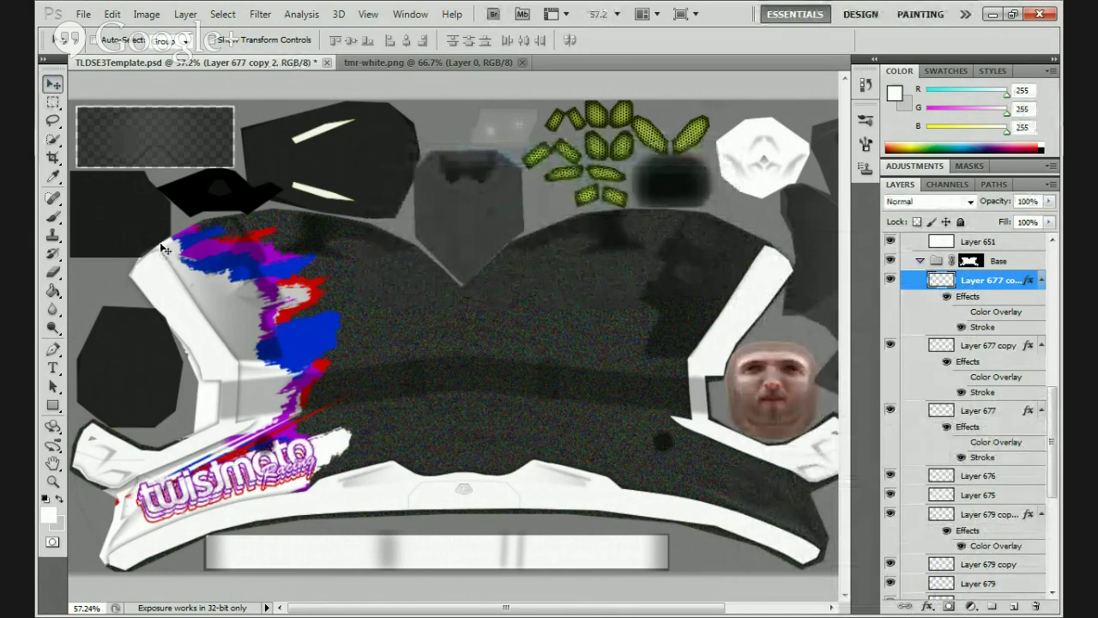
{"action": "key", "text": "Down"}
{"action": "key", "text": "Down"}
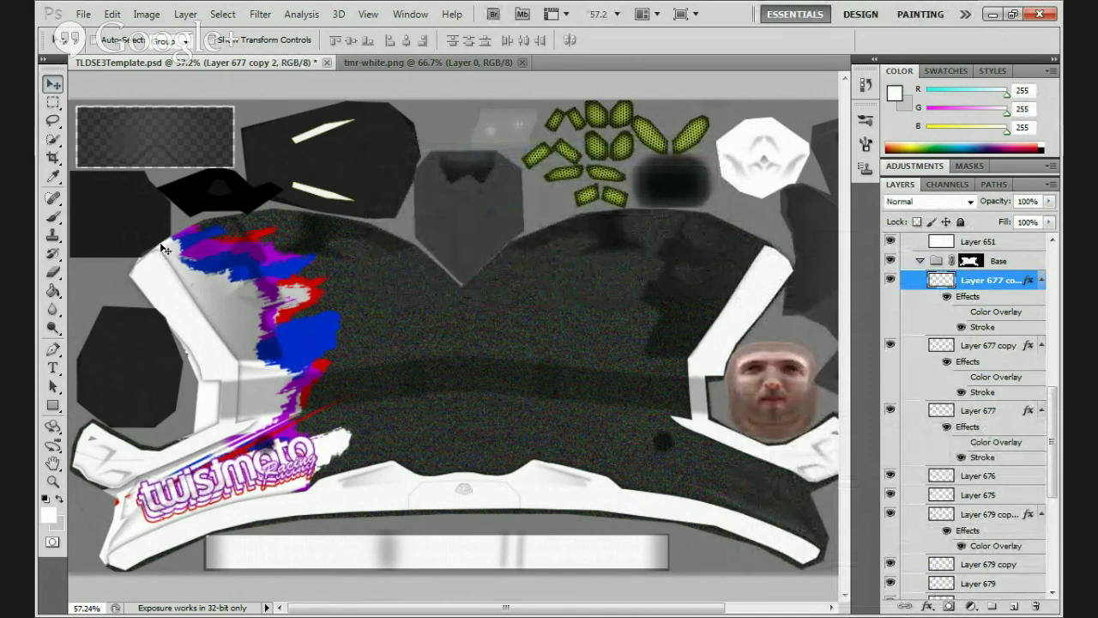
Set copy 2's Stroke colour to blue (#002bcc) sampled from the splashes
{"action": "double_click", "coordinate": [1003, 295]}
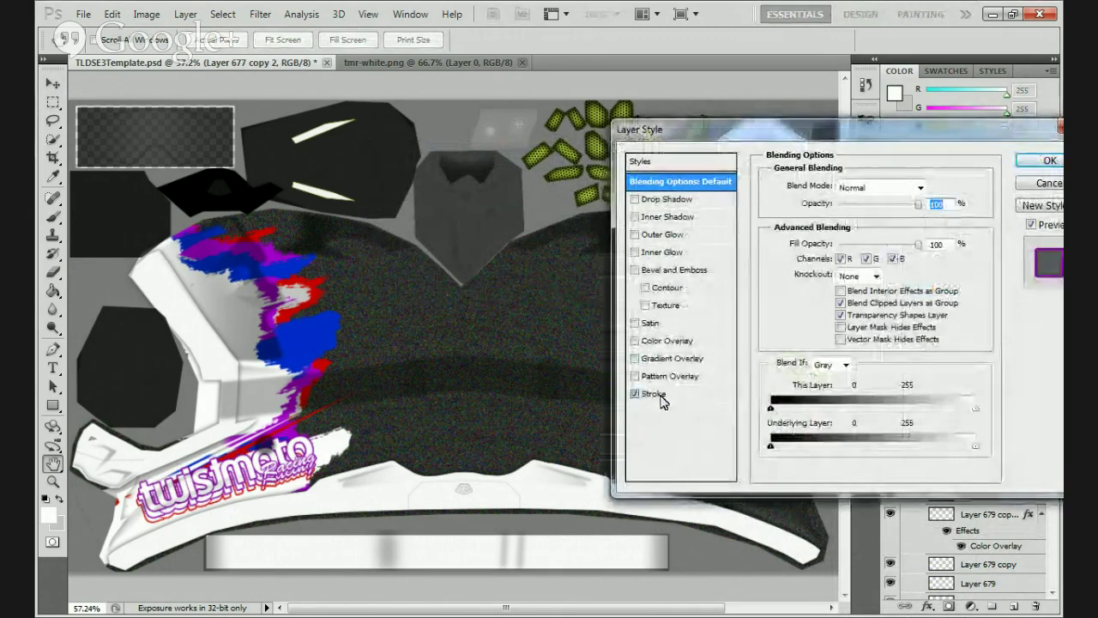
{"action": "left_click", "coordinate": [657, 395]}
{"action": "left_click", "coordinate": [804, 287]}
{"action": "left_click", "coordinate": [324, 325]}
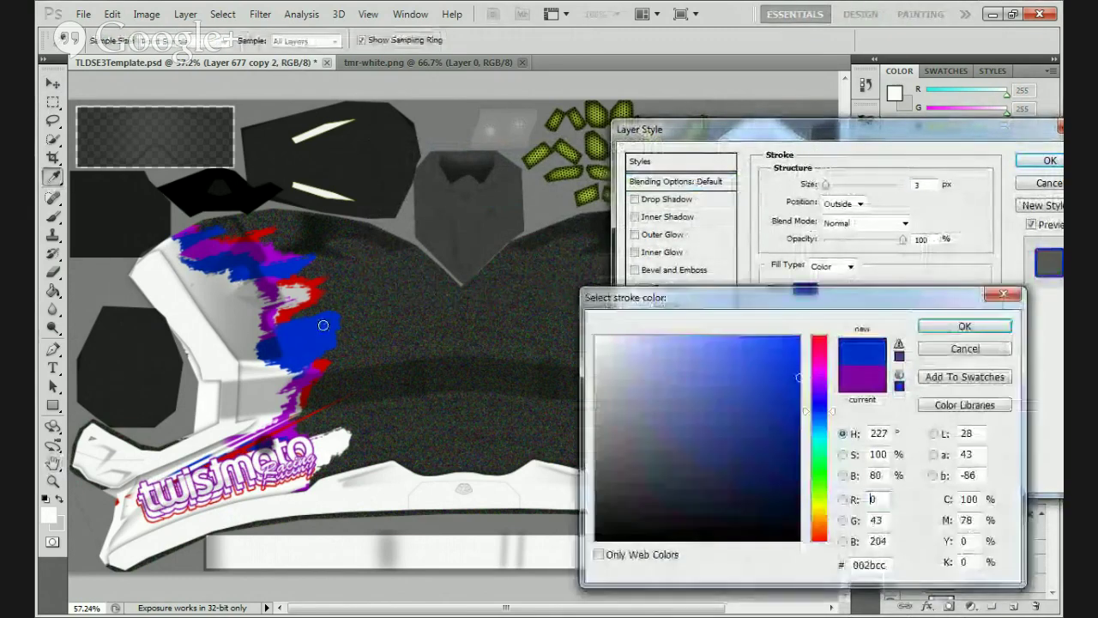
{"action": "left_click", "coordinate": [963, 326]}
{"action": "left_click", "coordinate": [1034, 164]}
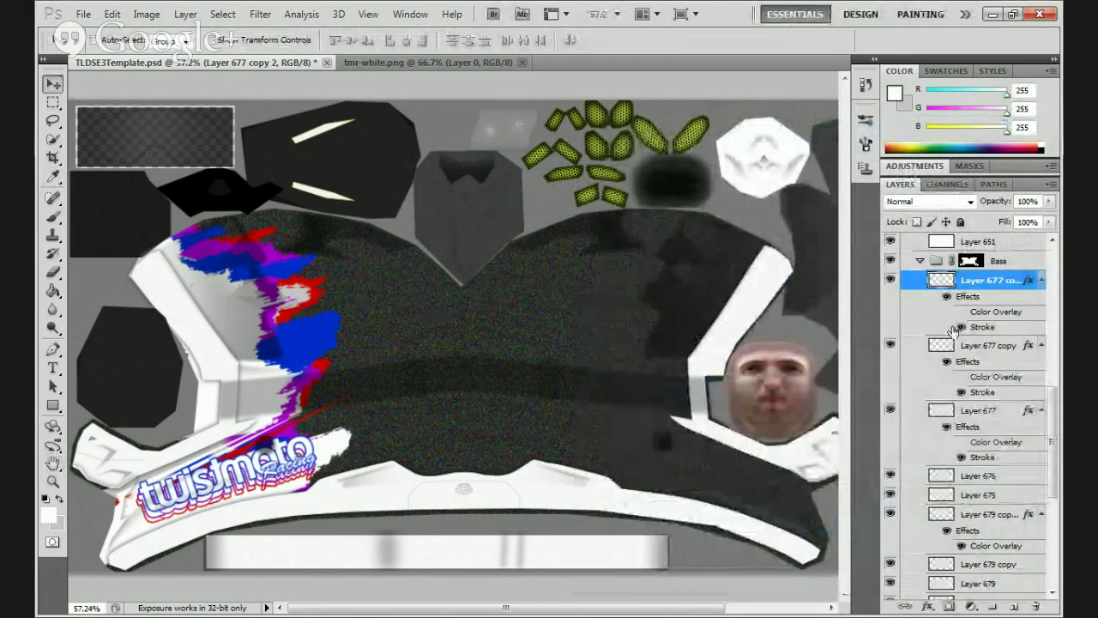
{"action": "left_click", "coordinate": [982, 410], "text": "ctrl"}
Select Layer 677 copy 2 alone and duplicate it into Layer 677 copy 3
{"action": "left_click", "coordinate": [978, 346], "text": "ctrl"}
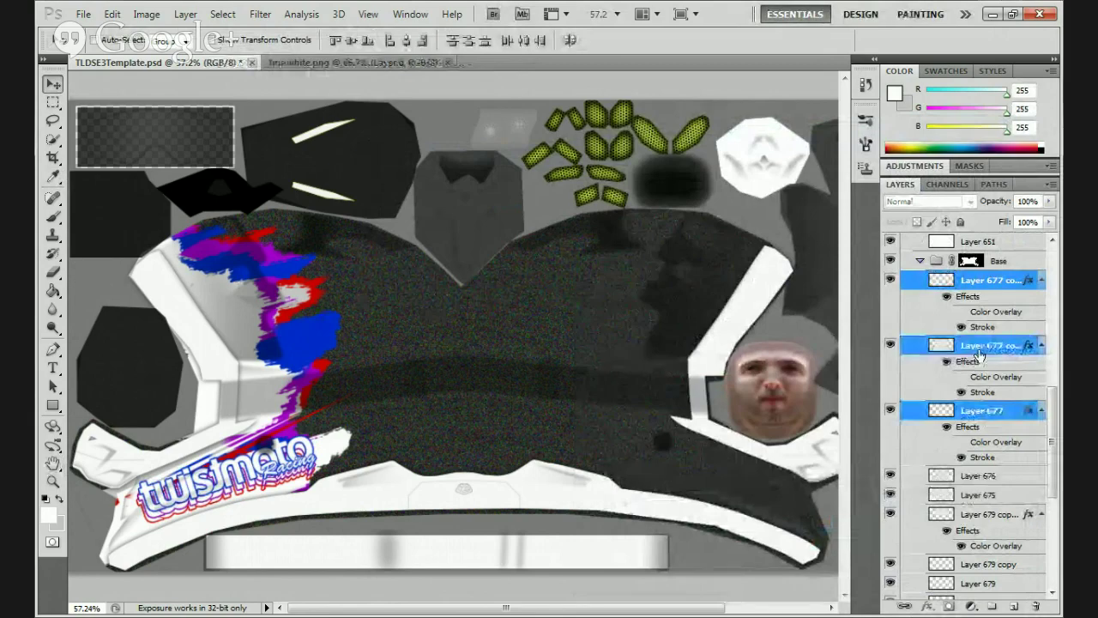
{"action": "right_click", "coordinate": [979, 354]}
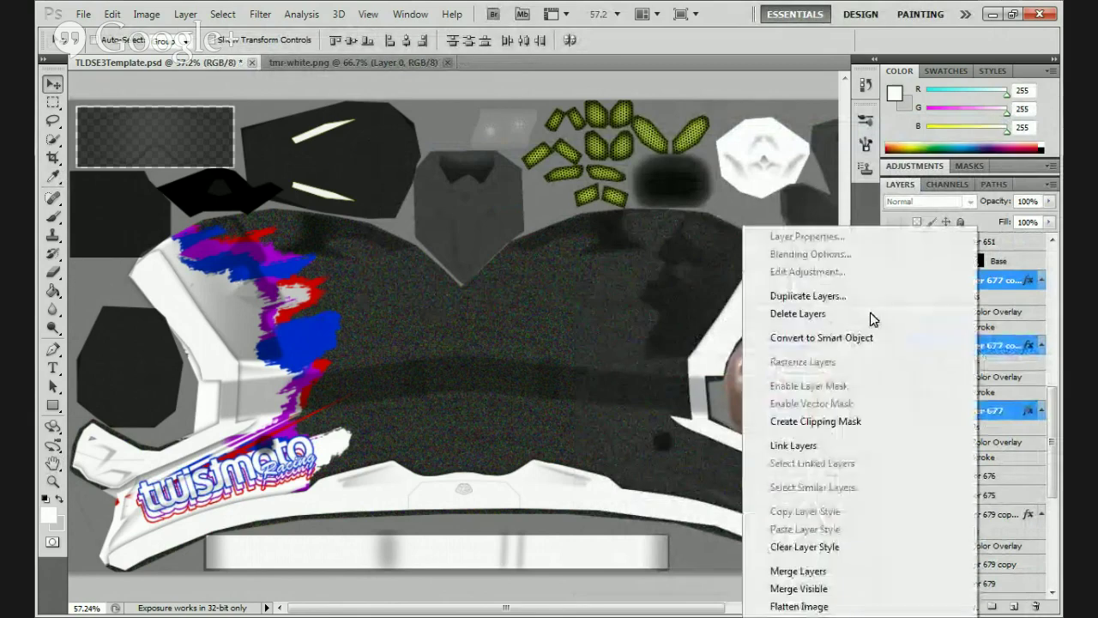
{"action": "left_click", "coordinate": [997, 354]}
{"action": "right_click", "coordinate": [984, 287]}
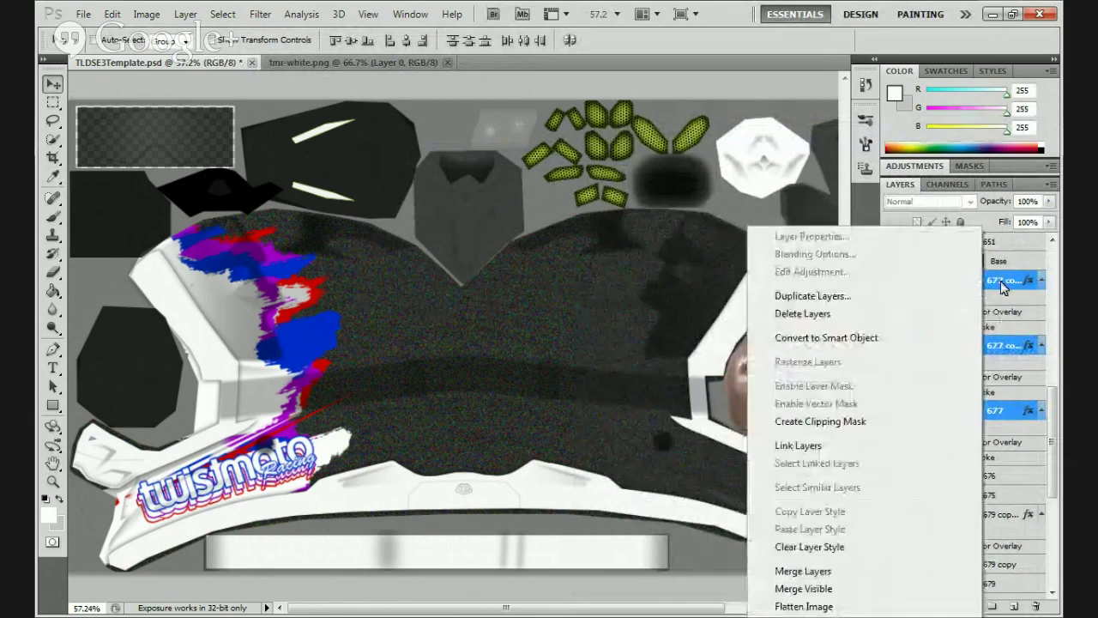
{"action": "left_click", "coordinate": [1000, 280]}
{"action": "left_click", "coordinate": [995, 281]}
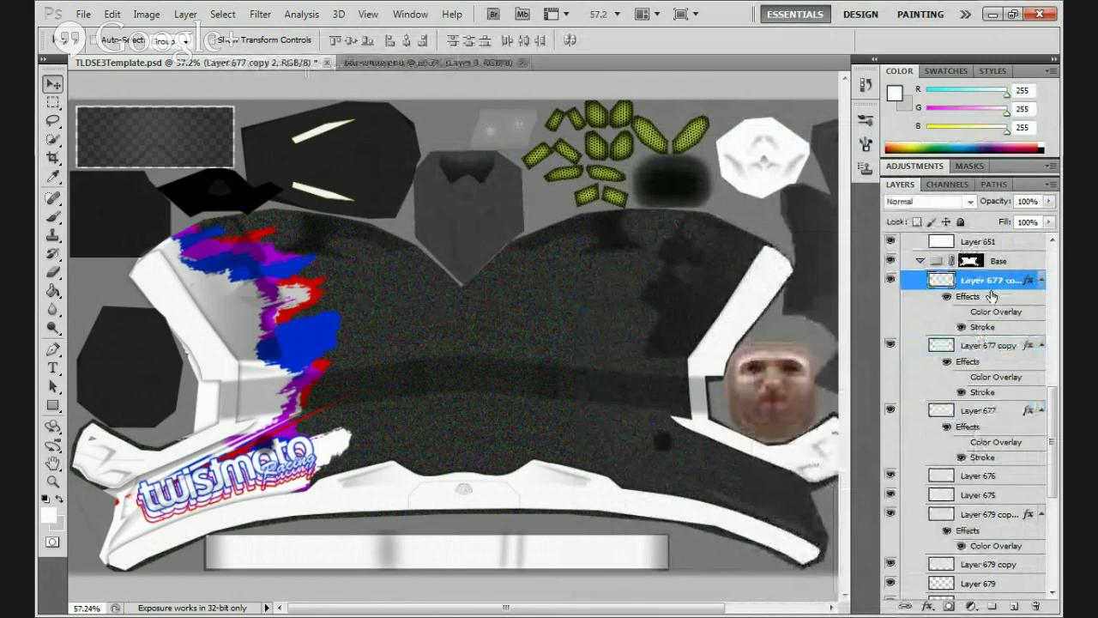
{"action": "left_click", "coordinate": [147, 14]}
{"action": "right_click", "coordinate": [979, 294]}
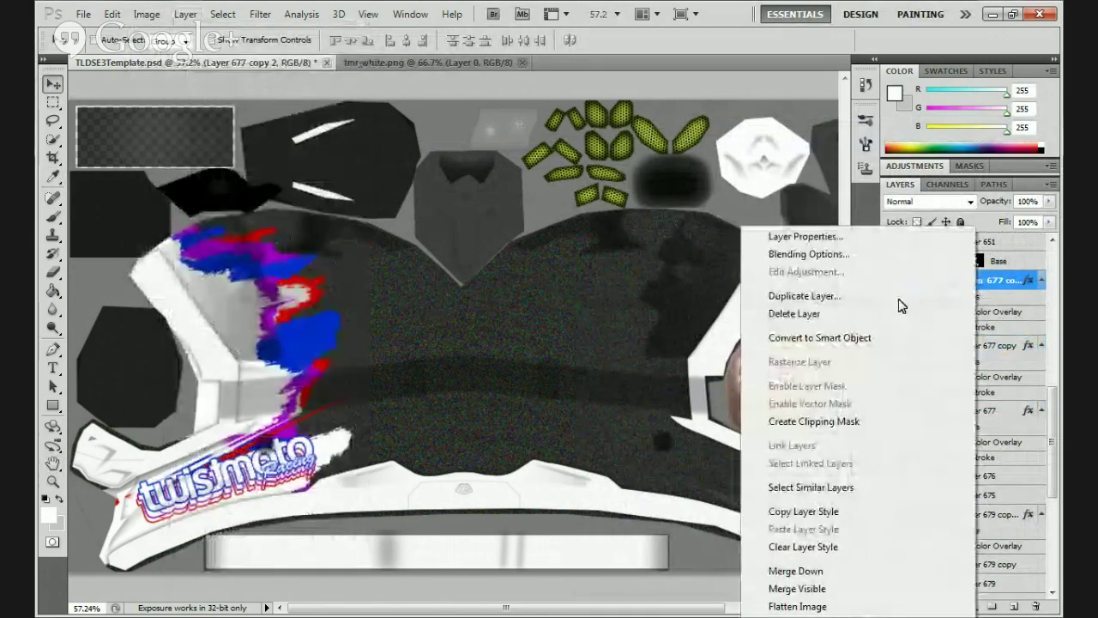
{"action": "left_click", "coordinate": [897, 298]}
{"action": "left_click", "coordinate": [691, 181]}
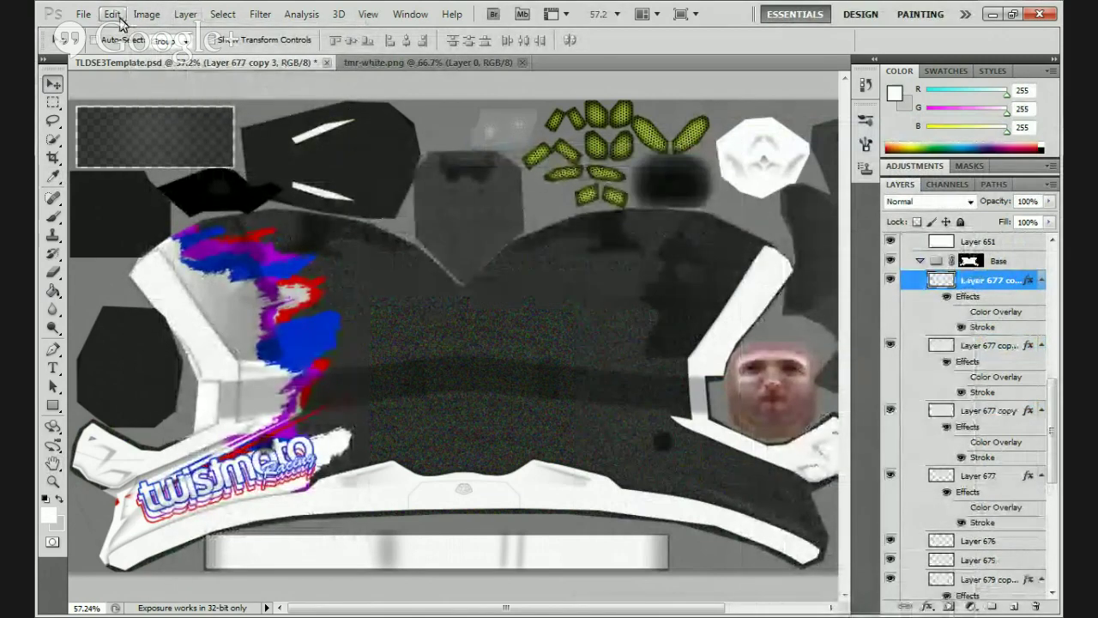
Apply an 18°, 53 px Motion Blur to copy 3 and move its layer down one slot
{"action": "left_click", "coordinate": [147, 13]}
{"action": "mouse_move", "coordinate": [167, 54]}
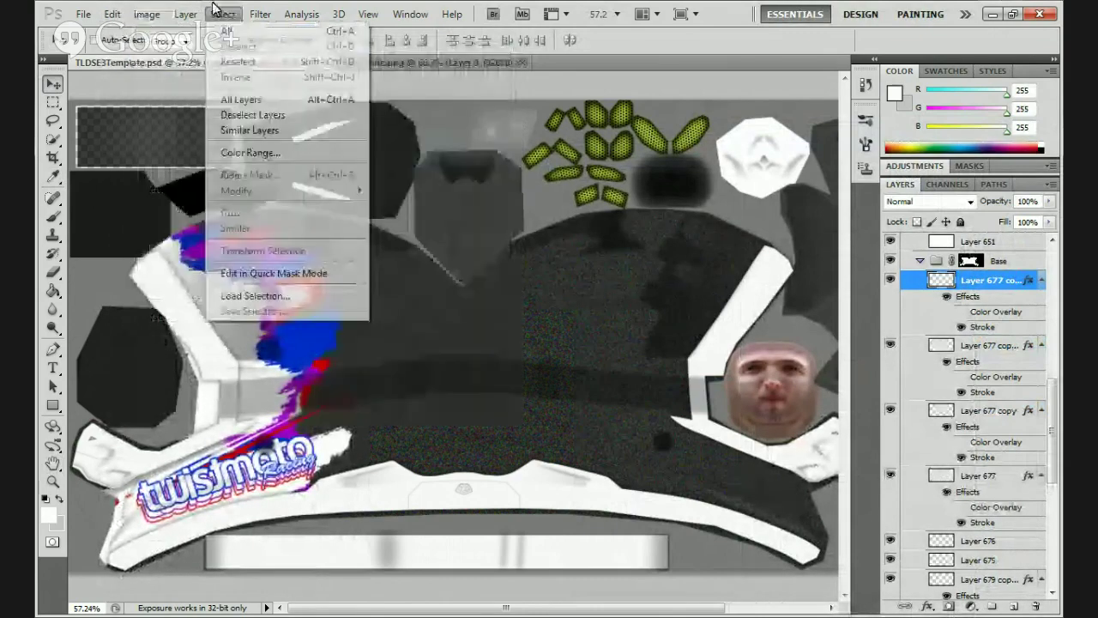
{"action": "mouse_move", "coordinate": [260, 14]}
{"action": "mouse_move", "coordinate": [297, 167]}
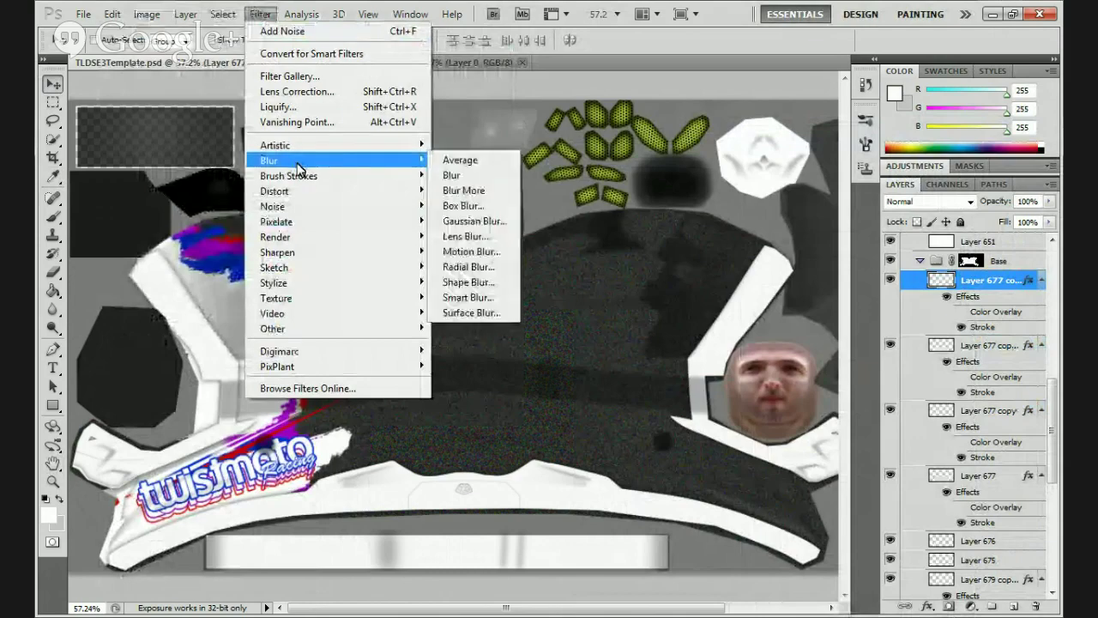
{"action": "left_click", "coordinate": [483, 248]}
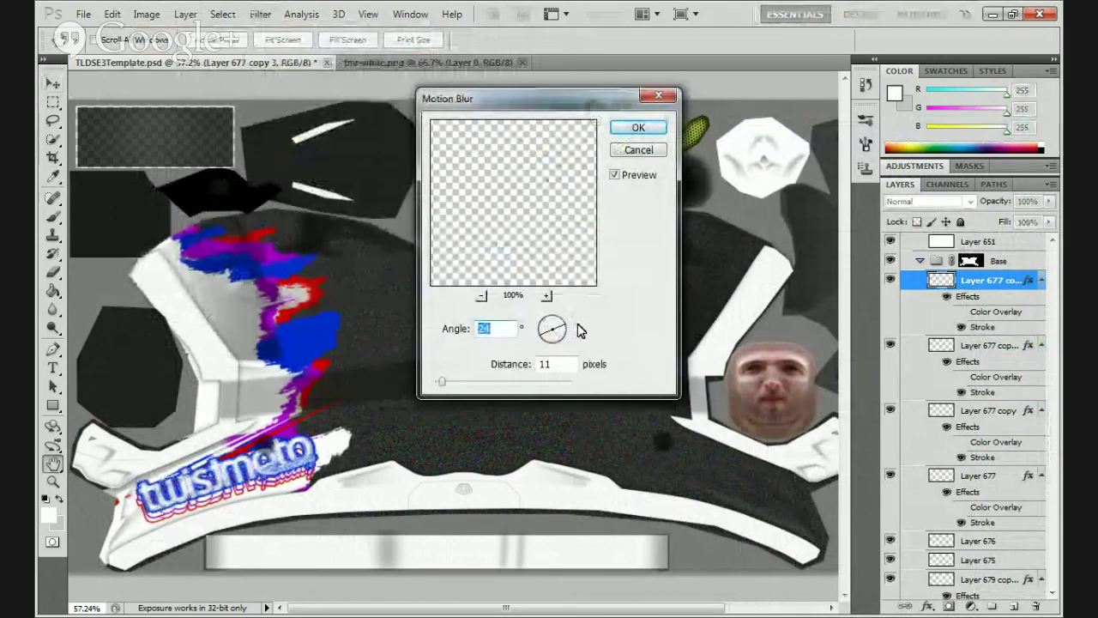
{"action": "left_click", "coordinate": [459, 381]}
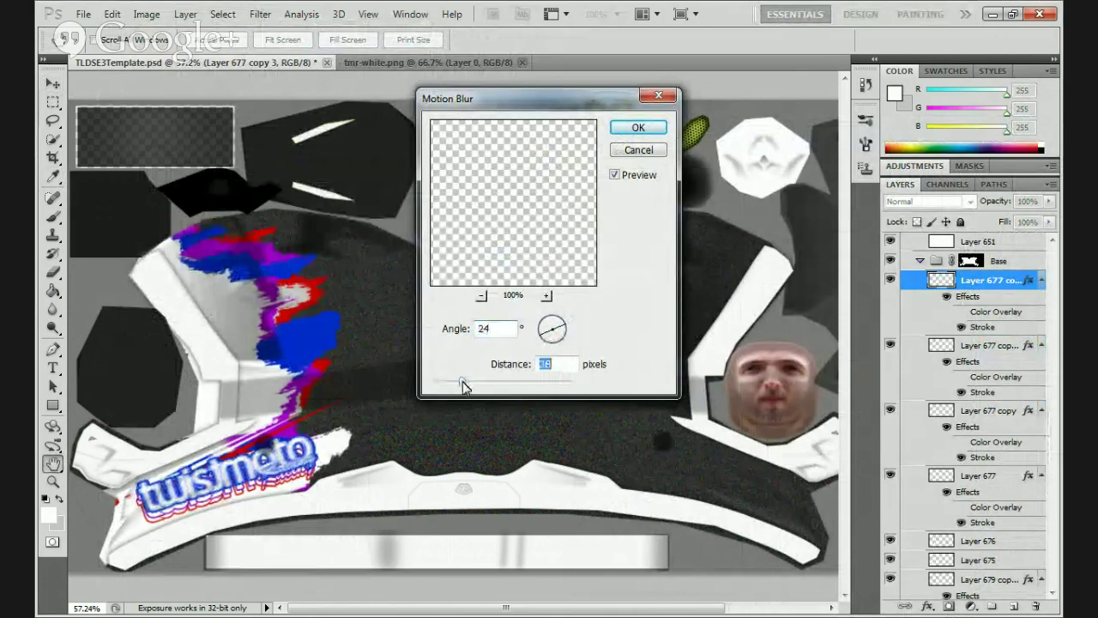
{"action": "left_click_drag", "start_coordinate": [462, 386], "coordinate": [495, 386]}
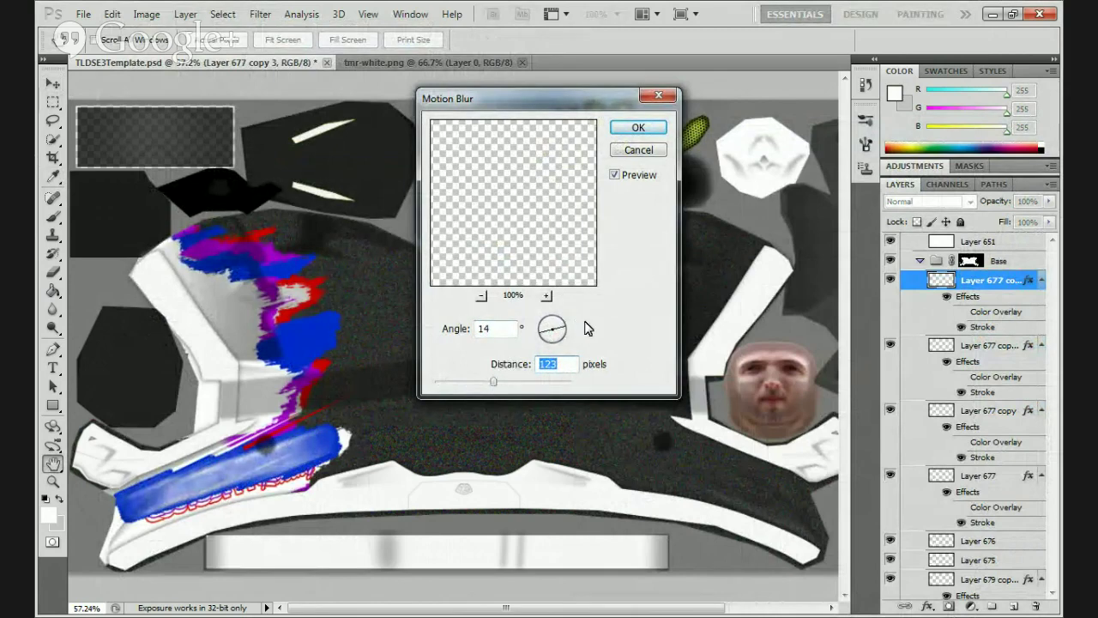
{"action": "left_click_drag", "start_coordinate": [585, 322], "coordinate": [585, 322]}
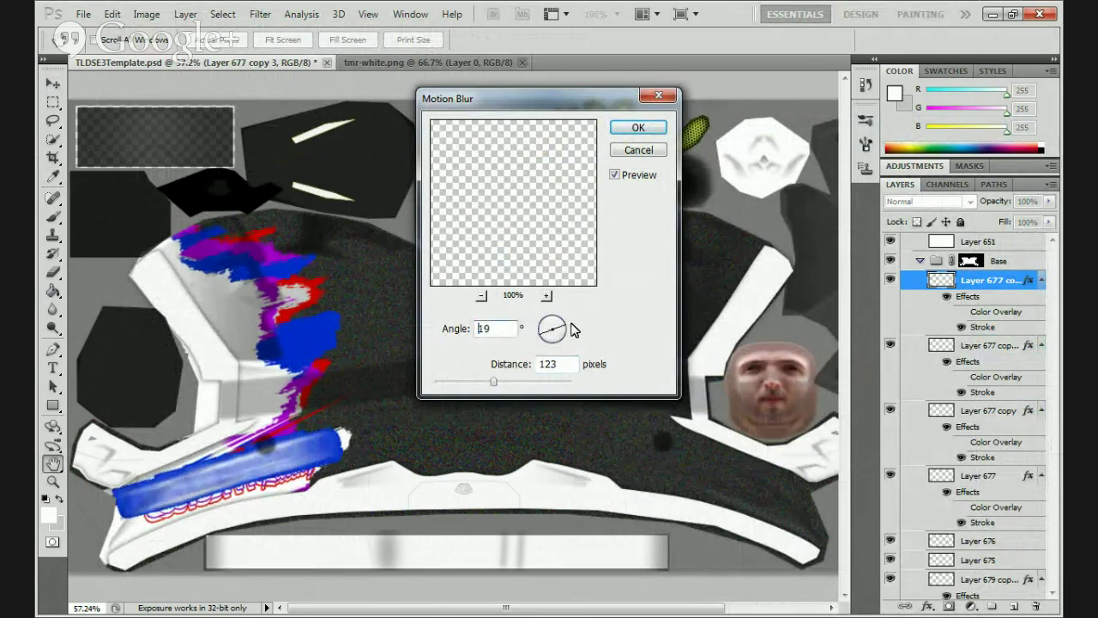
{"action": "left_click_drag", "start_coordinate": [494, 382], "coordinate": [465, 385]}
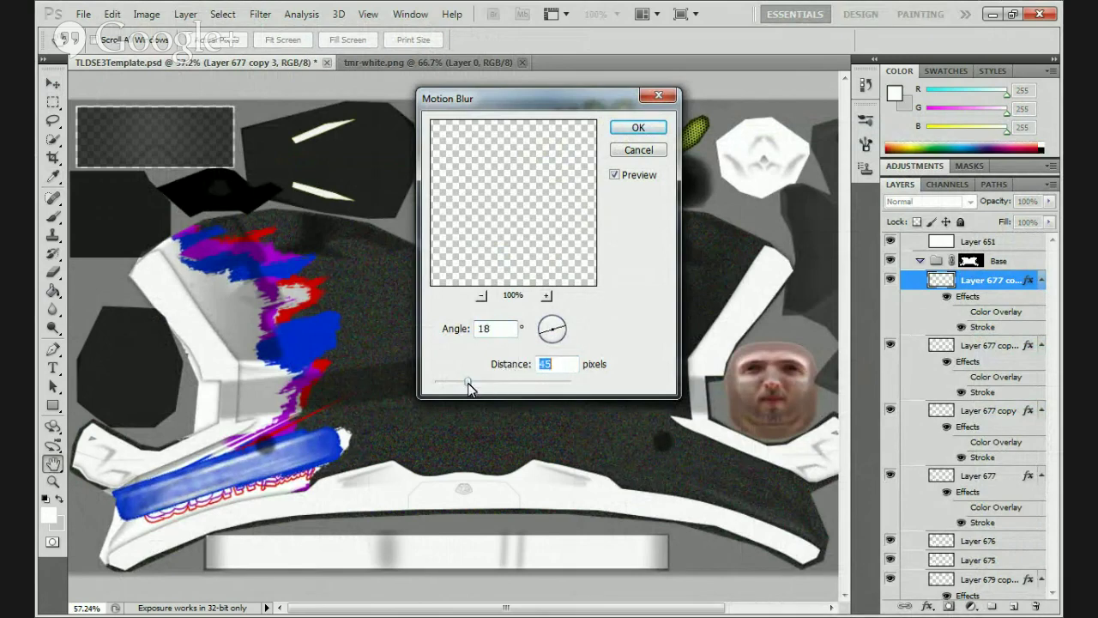
{"action": "left_click", "coordinate": [638, 127]}
{"action": "left_click_drag", "start_coordinate": [987, 313], "coordinate": [974, 340]}
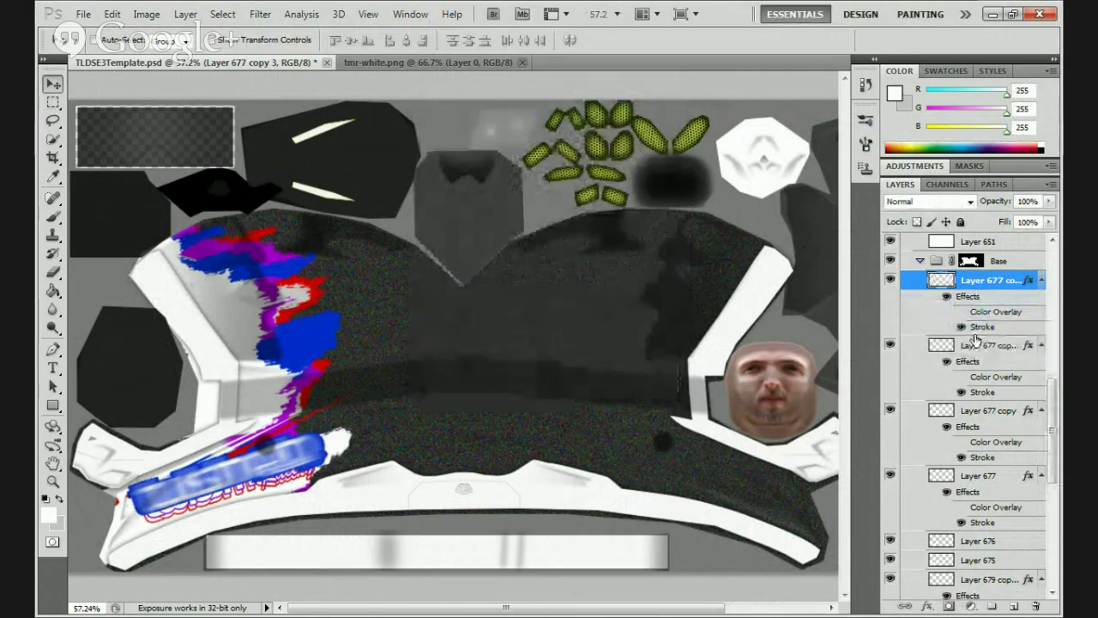
{"action": "left_click_drag", "start_coordinate": [1001, 289], "coordinate": [986, 400]}
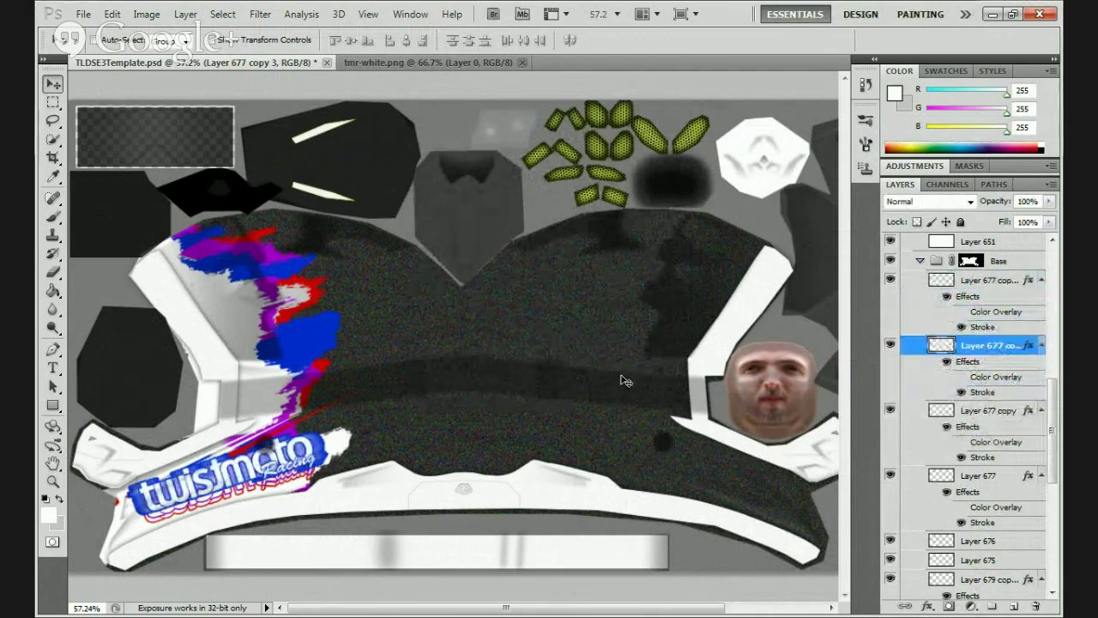
Hide the blurred logo copy, nudge the blue copy up-right and the red copy right
{"action": "left_click", "coordinate": [51, 271]}
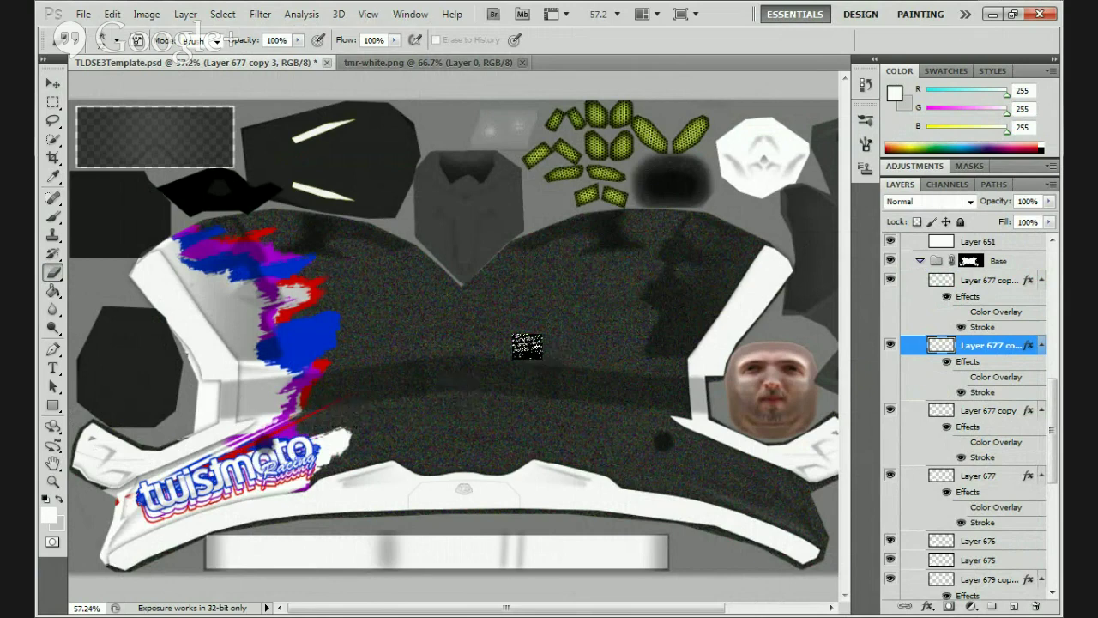
{"action": "left_click", "coordinate": [890, 344]}
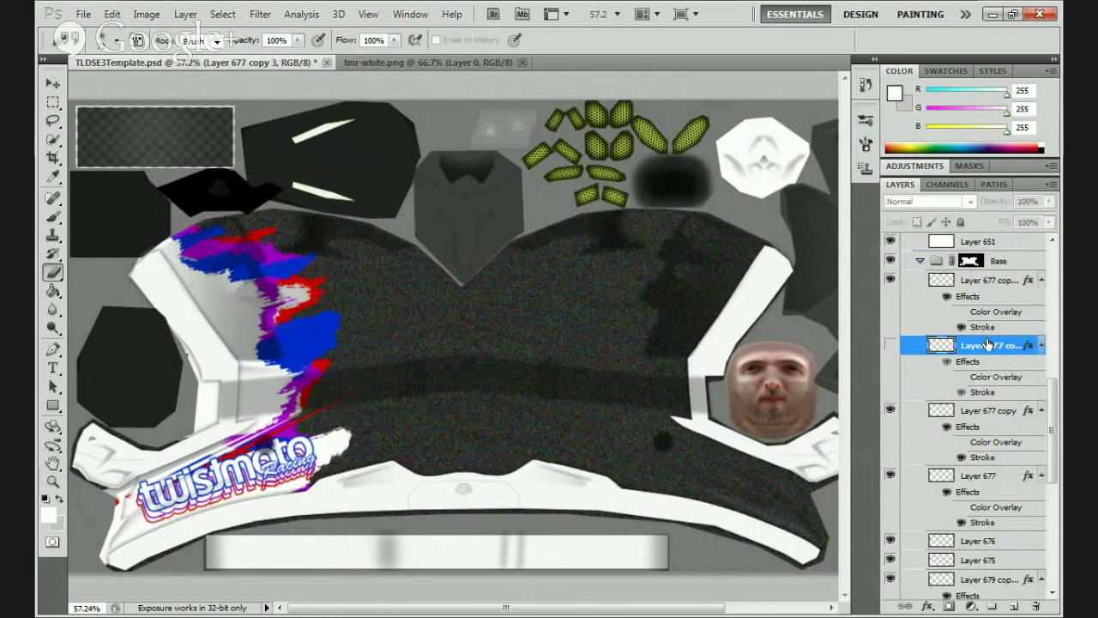
{"action": "left_click", "coordinate": [969, 284]}
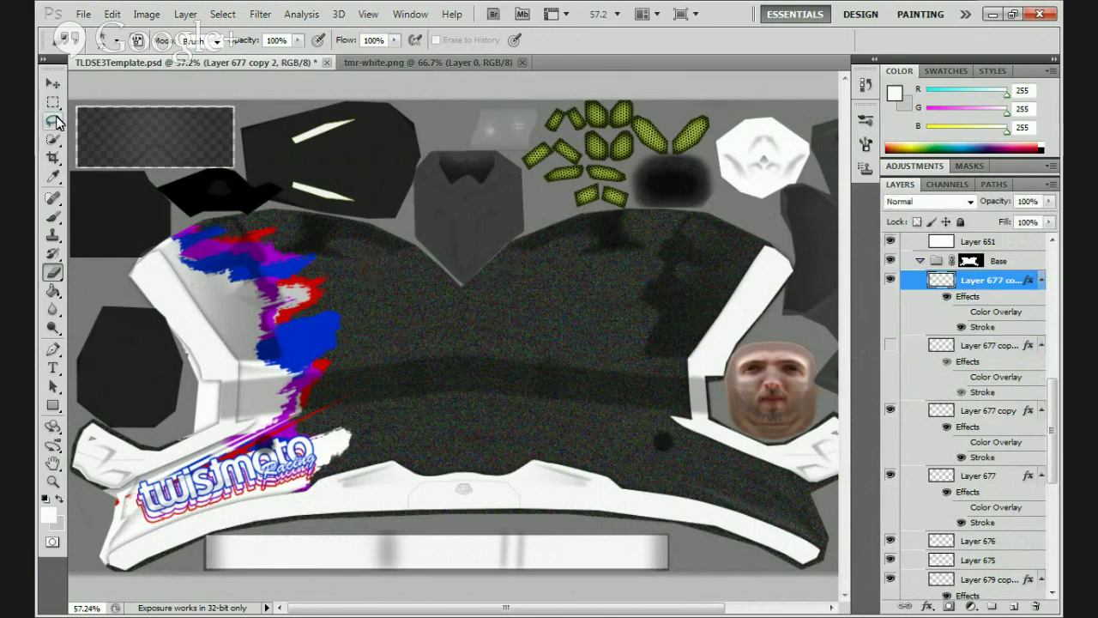
{"action": "left_click", "coordinate": [53, 83]}
{"action": "left_click_drag", "start_coordinate": [93, 165], "coordinate": [96, 161]}
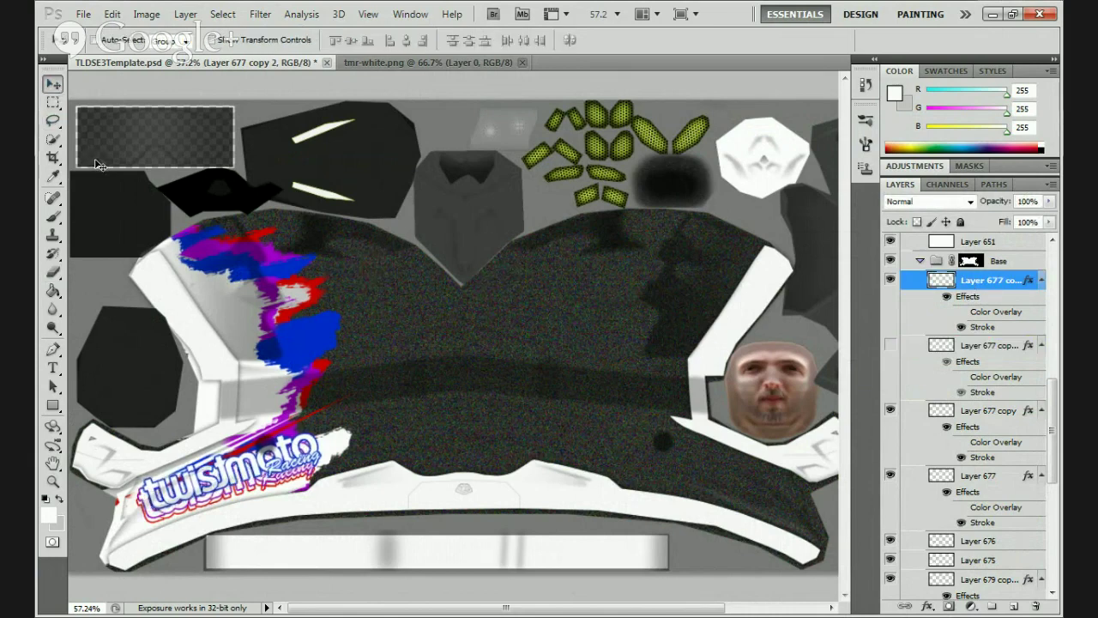
{"action": "key", "text": "Right"}
{"action": "key", "text": "Right"}
{"action": "key", "text": "Right"}
{"action": "key", "text": "Right"}
{"action": "key", "text": "Right"}
{"action": "key", "text": "Right"}
{"action": "key", "text": "Right"}
{"action": "key", "text": "Right"}
{"action": "key", "text": "Right"}
{"action": "key", "text": "Right"}
{"action": "key", "text": "Right"}
{"action": "key", "text": "Right"}
{"action": "key", "text": "Right"}
{"action": "key", "text": "Right"}
{"action": "key", "text": "Right"}
{"action": "key", "text": "Right"}
{"action": "key", "text": "Right"}
{"action": "key", "text": "Right"}
{"action": "key", "text": "Up"}
{"action": "key", "text": "Up"}
{"action": "key", "text": "Up"}
{"action": "key", "text": "Up"}
{"action": "key", "text": "Up"}
{"action": "key", "text": "Up"}
{"action": "key", "text": "Up"}
{"action": "key", "text": "Up"}
{"action": "key", "text": "Up"}
{"action": "key", "text": "Up"}
{"action": "key", "text": "Up"}
{"action": "key", "text": "Up"}
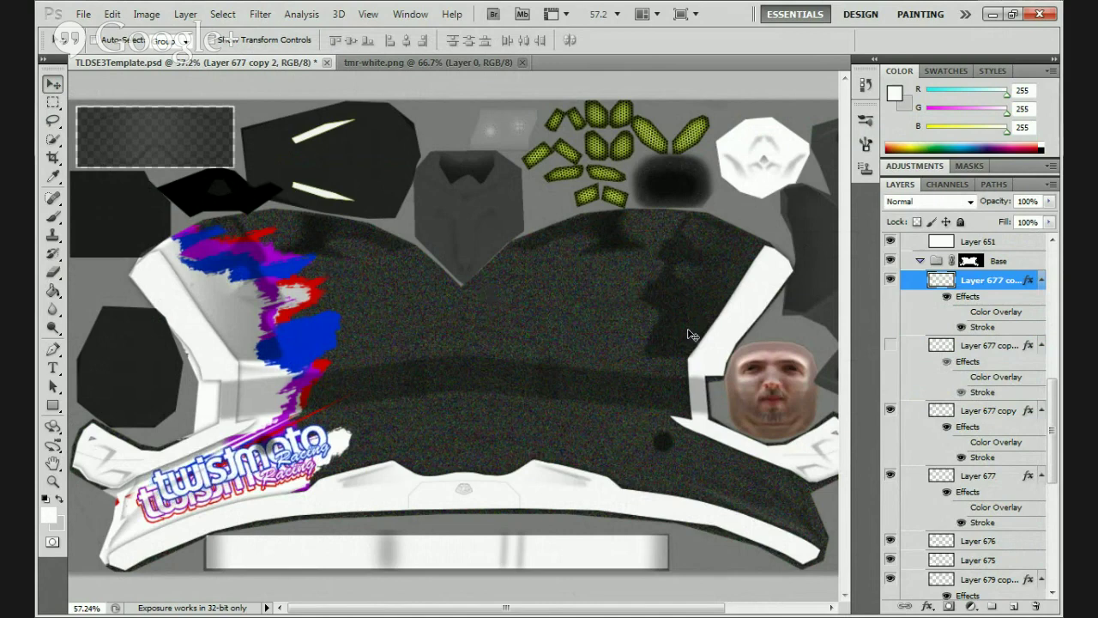
{"action": "left_click", "coordinate": [984, 423]}
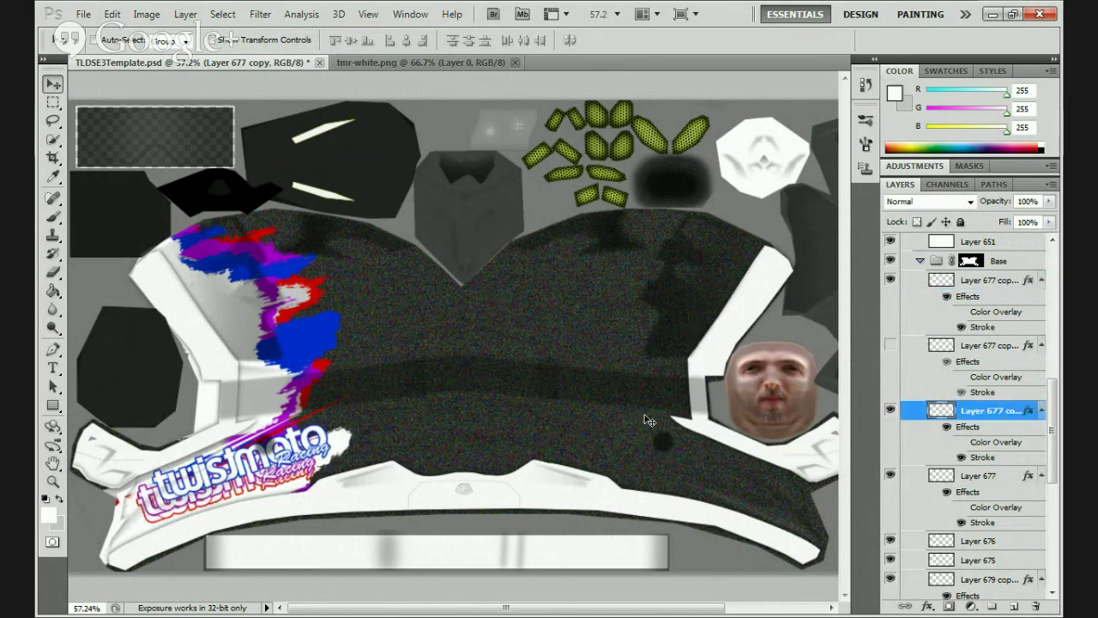
{"action": "key", "text": "Right"}
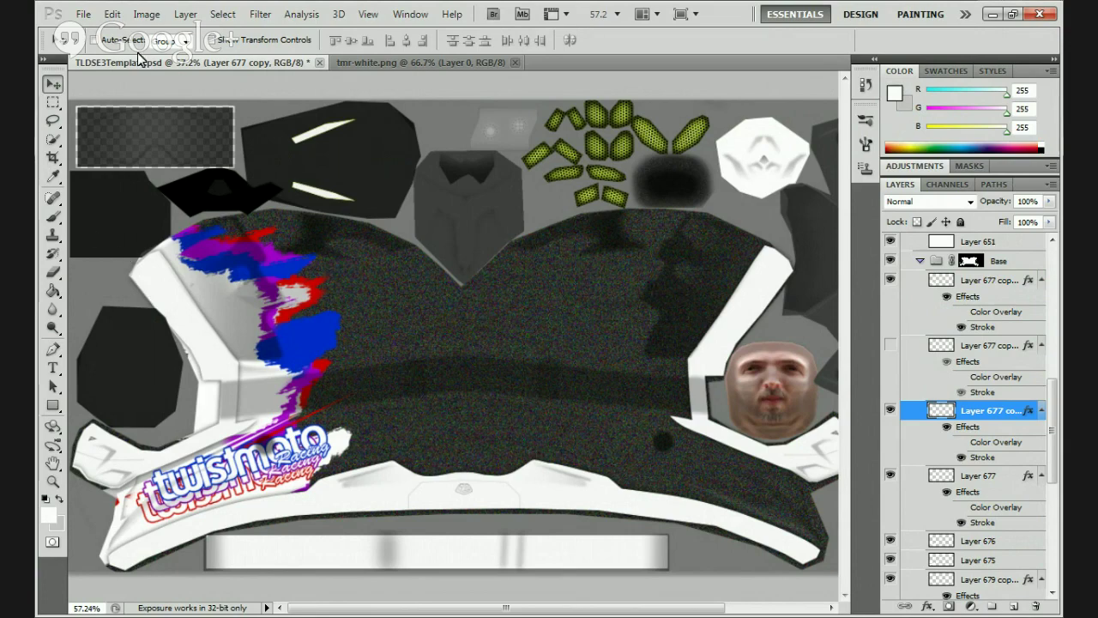
Open canadaflag.png from the Twistmoto folder and drag it onto the TLDSE3Template as a new layer
{"action": "left_click", "coordinate": [81, 14]}
{"action": "left_click", "coordinate": [95, 49]}
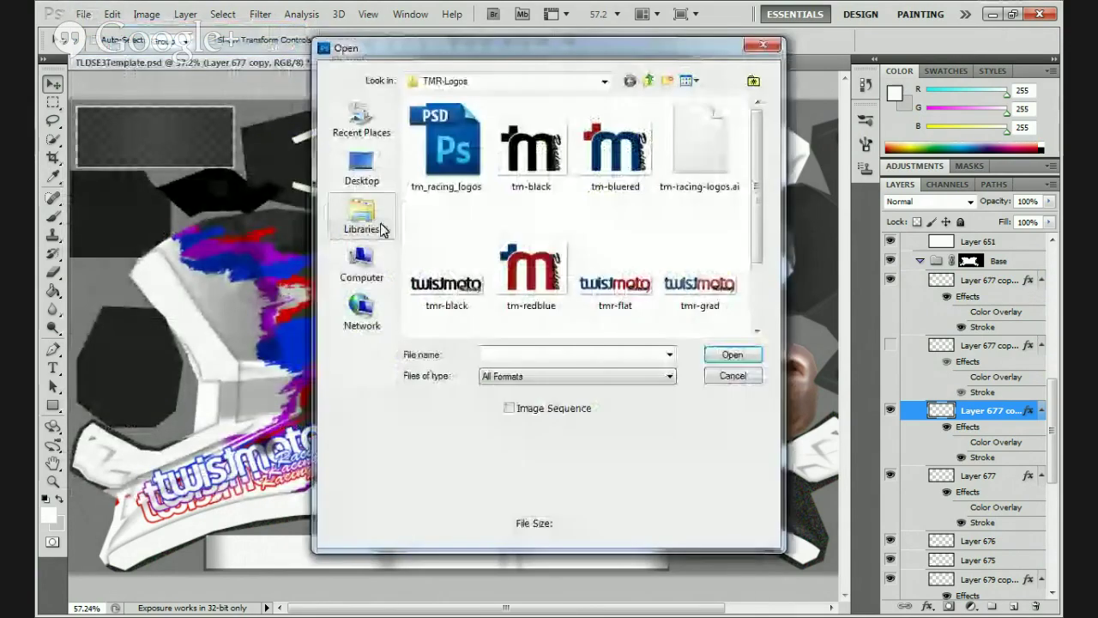
{"action": "scroll", "coordinate": [763, 180], "scroll_direction": "down", "scroll_amount": 1}
{"action": "scroll", "coordinate": [763, 180], "scroll_direction": "down", "scroll_amount": 1}
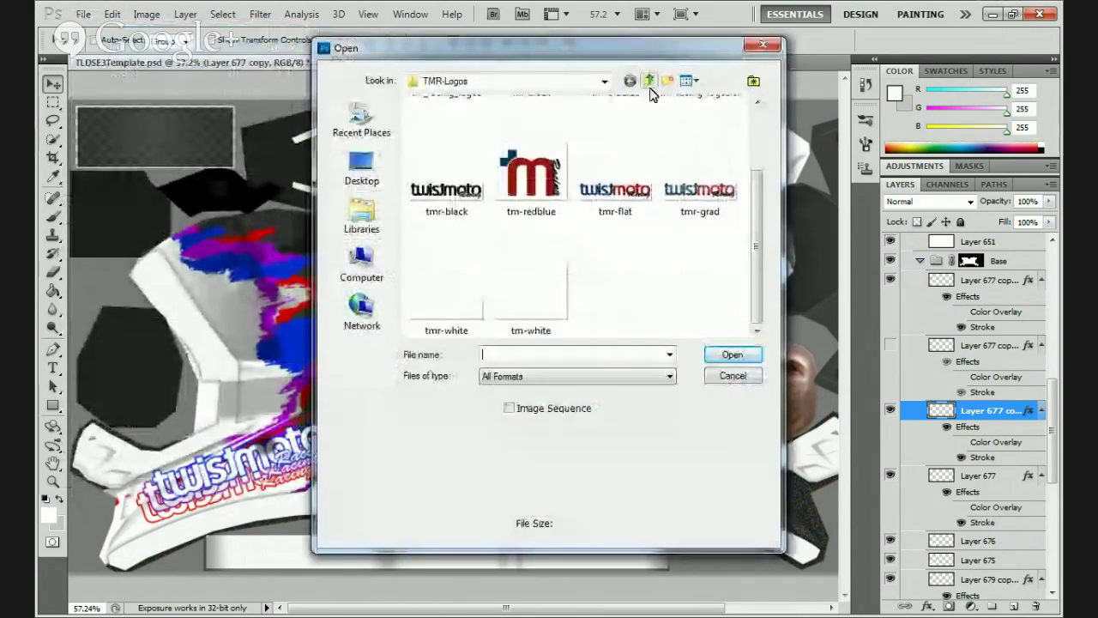
{"action": "left_click", "coordinate": [648, 80]}
{"action": "mouse_move", "coordinate": [754, 150]}
{"action": "left_mouse_down"}
{"action": "mouse_move", "coordinate": [757, 183]}
{"action": "mouse_move", "coordinate": [755, 156]}
{"action": "left_mouse_up"}
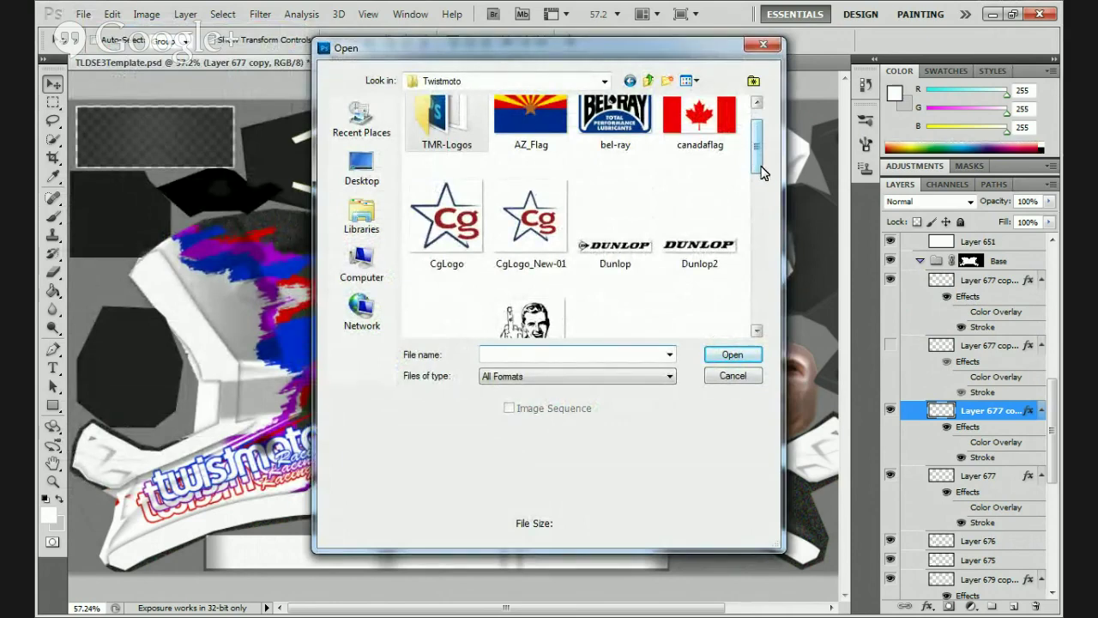
{"action": "left_click", "coordinate": [671, 122]}
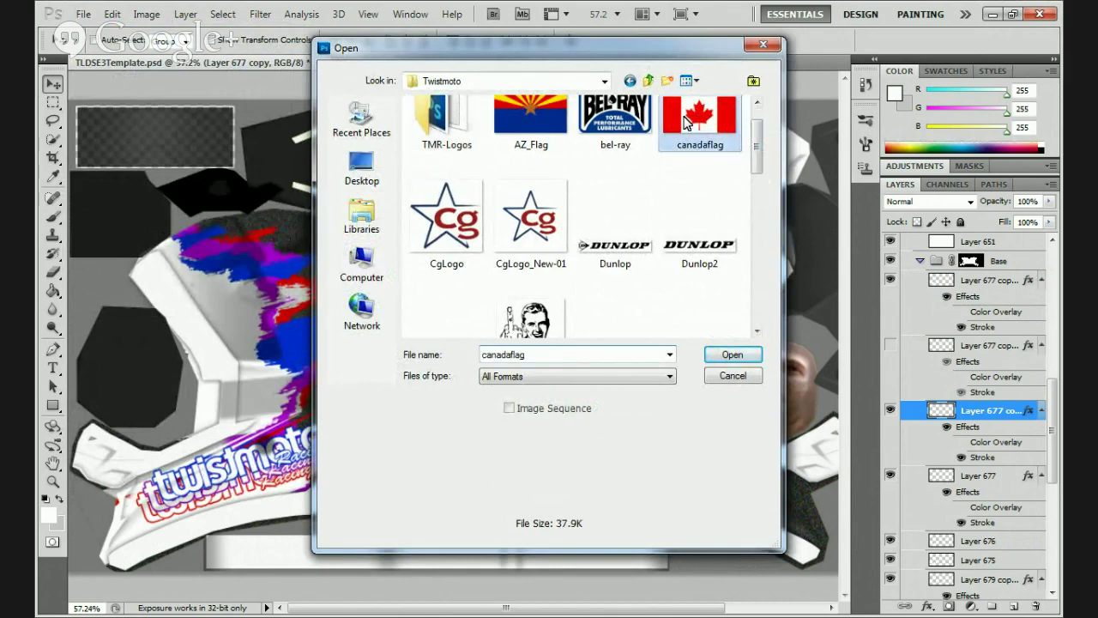
{"action": "left_click", "coordinate": [733, 356]}
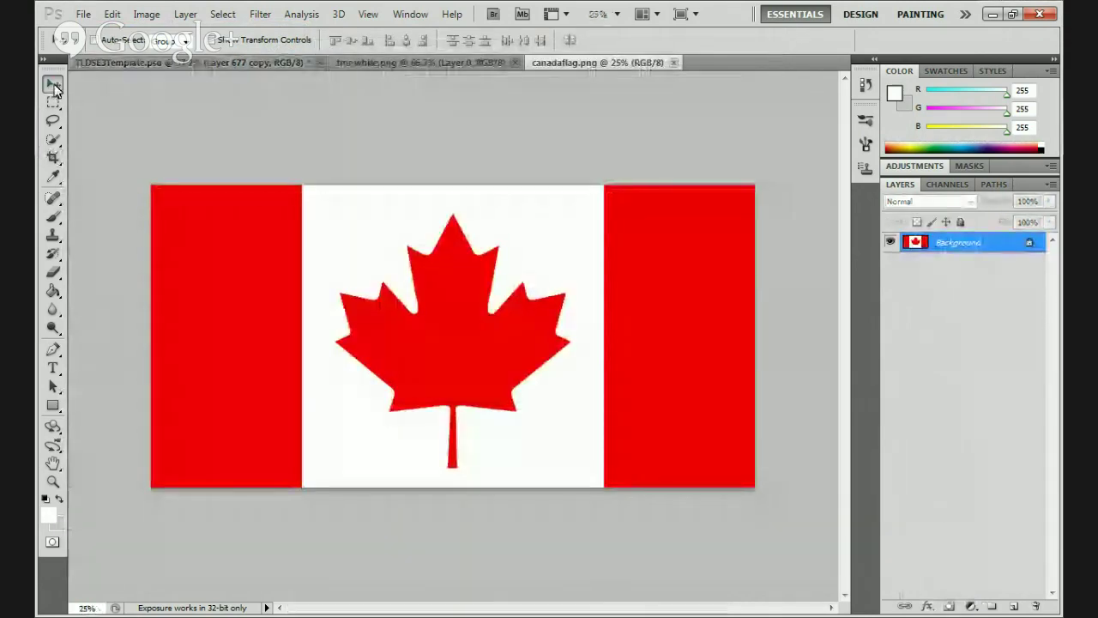
{"action": "left_click_drag", "start_coordinate": [221, 66], "coordinate": [436, 409]}
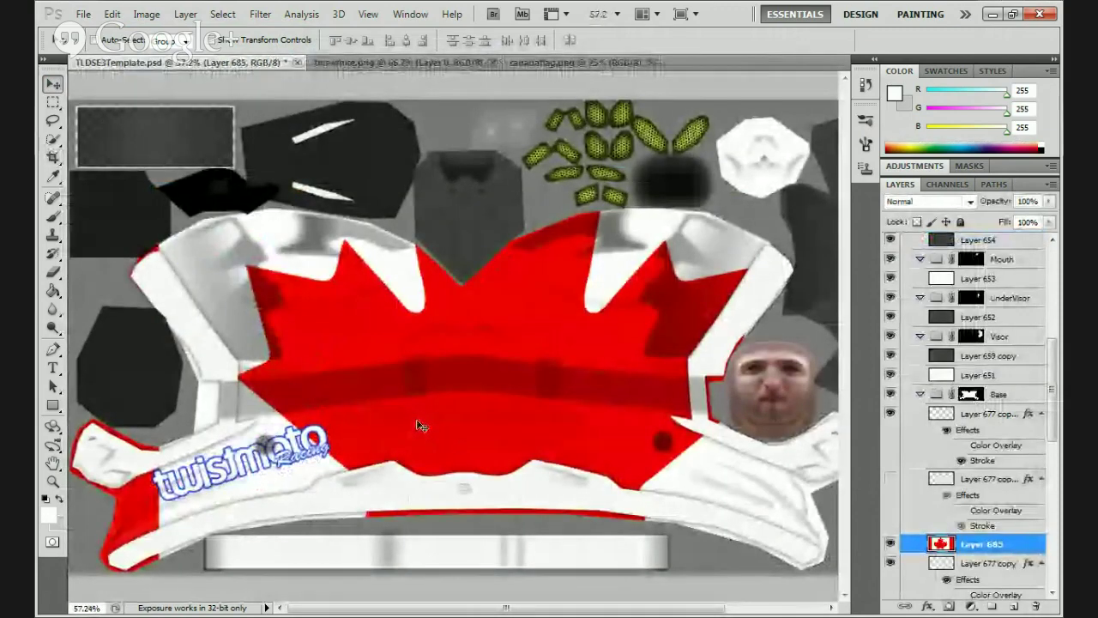
Scale the flag to about 25%, tilt it -15° on the helmet's left side, and check the reference photo
{"action": "key", "text": "ctrl+t"}
{"action": "left_click_drag", "start_coordinate": [153, 246], "coordinate": [476, 459]}
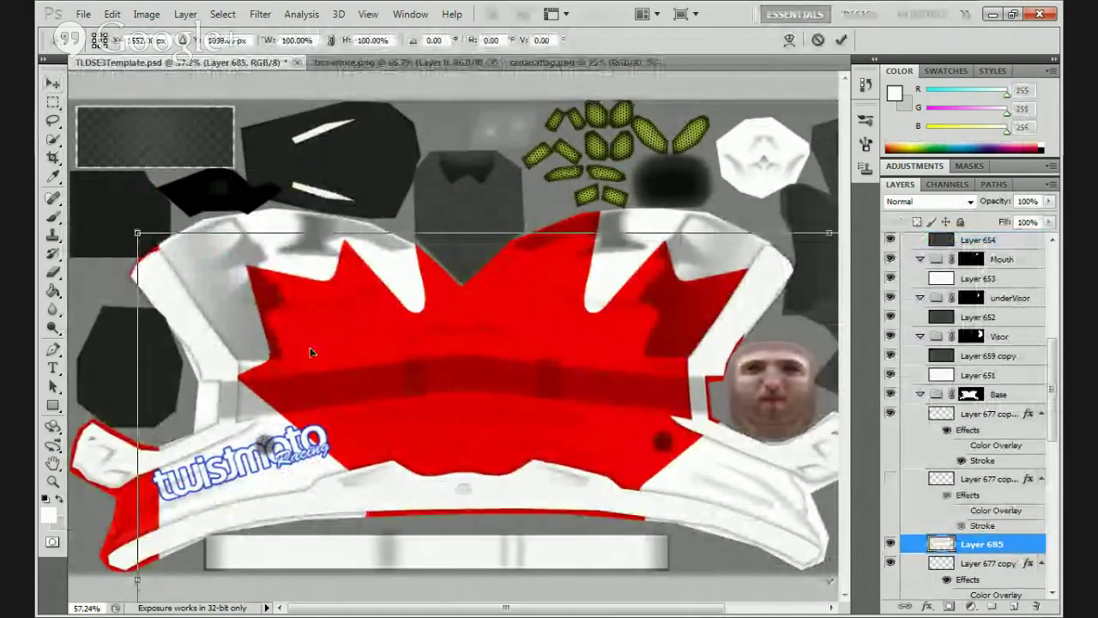
{"action": "left_click_drag", "start_coordinate": [134, 232], "coordinate": [537, 429]}
{"action": "left_click_drag", "start_coordinate": [618, 494], "coordinate": [270, 224]}
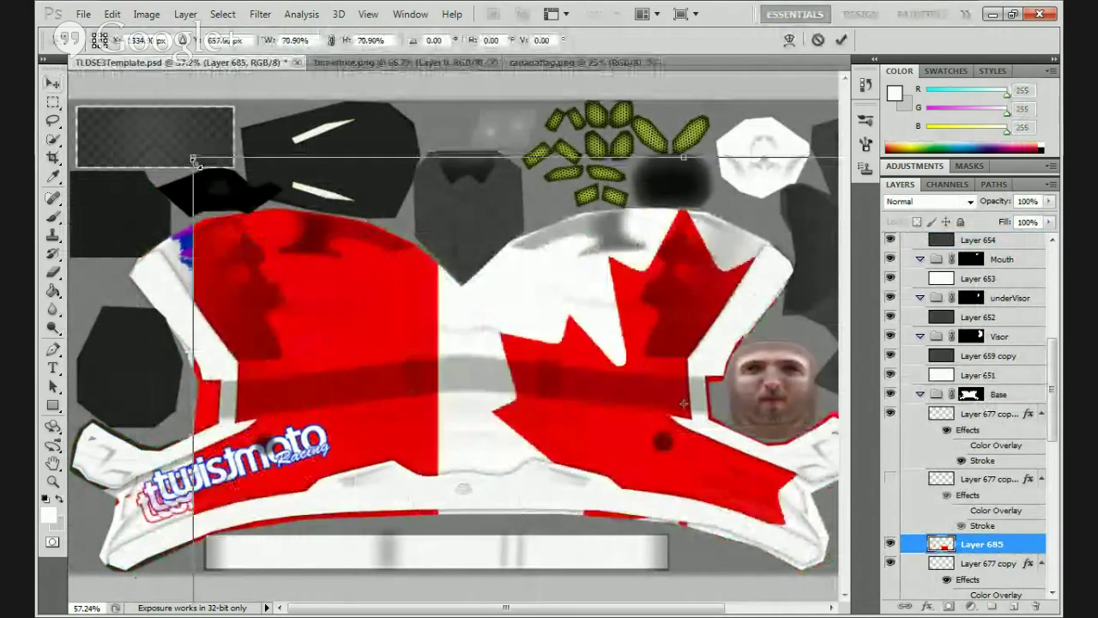
{"action": "left_click_drag", "start_coordinate": [193, 158], "coordinate": [718, 531]}
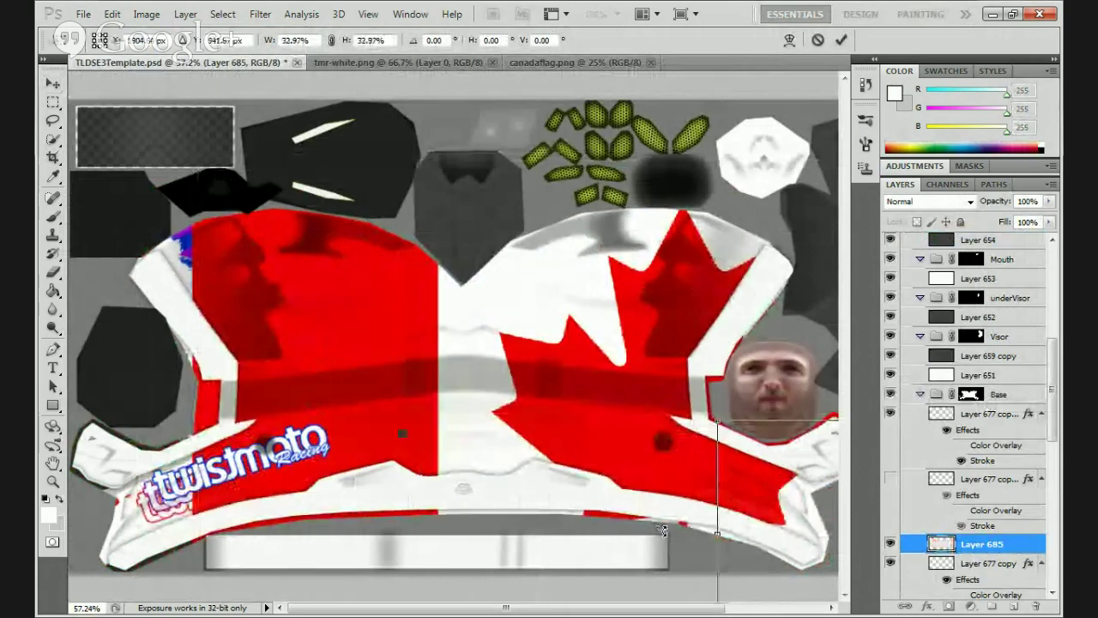
{"action": "left_click_drag", "start_coordinate": [760, 491], "coordinate": [284, 346]}
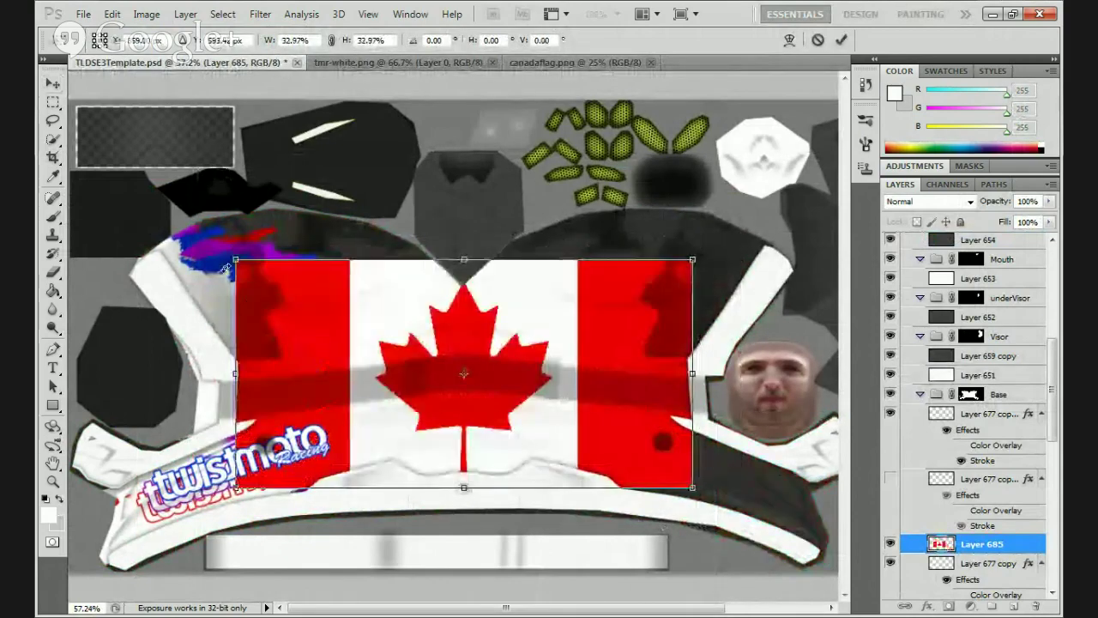
{"action": "left_click_drag", "start_coordinate": [236, 259], "coordinate": [274, 364]}
{"action": "left_click_drag", "start_coordinate": [367, 405], "coordinate": [379, 392]}
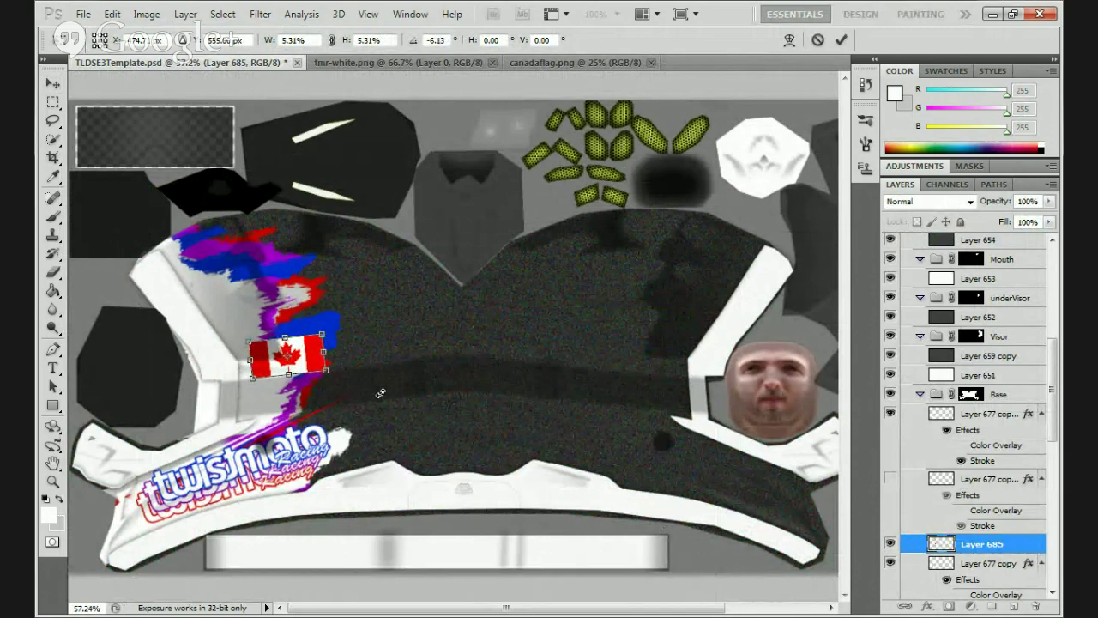
{"action": "left_click_drag", "start_coordinate": [310, 364], "coordinate": [301, 365]}
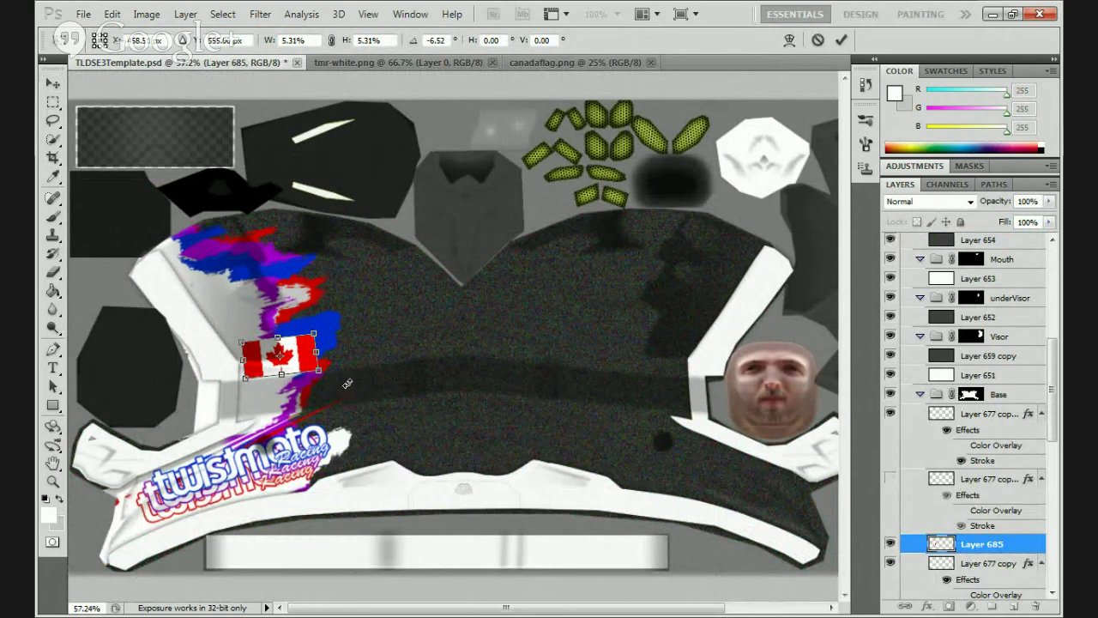
{"action": "left_click", "coordinate": [844, 35]}
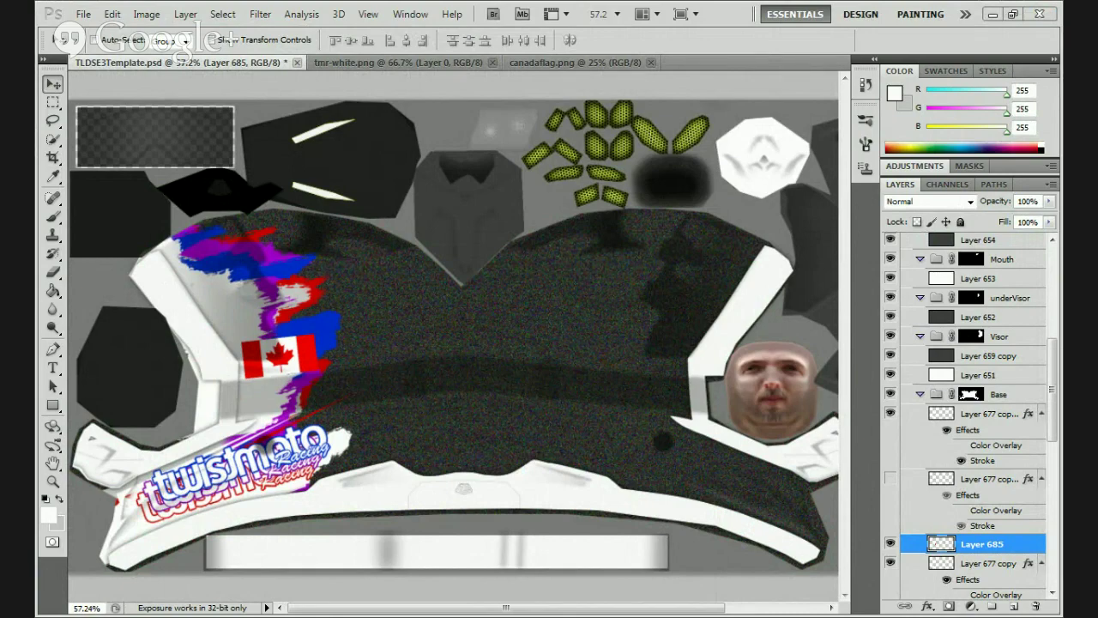
{"action": "key", "text": "alt+Tab"}
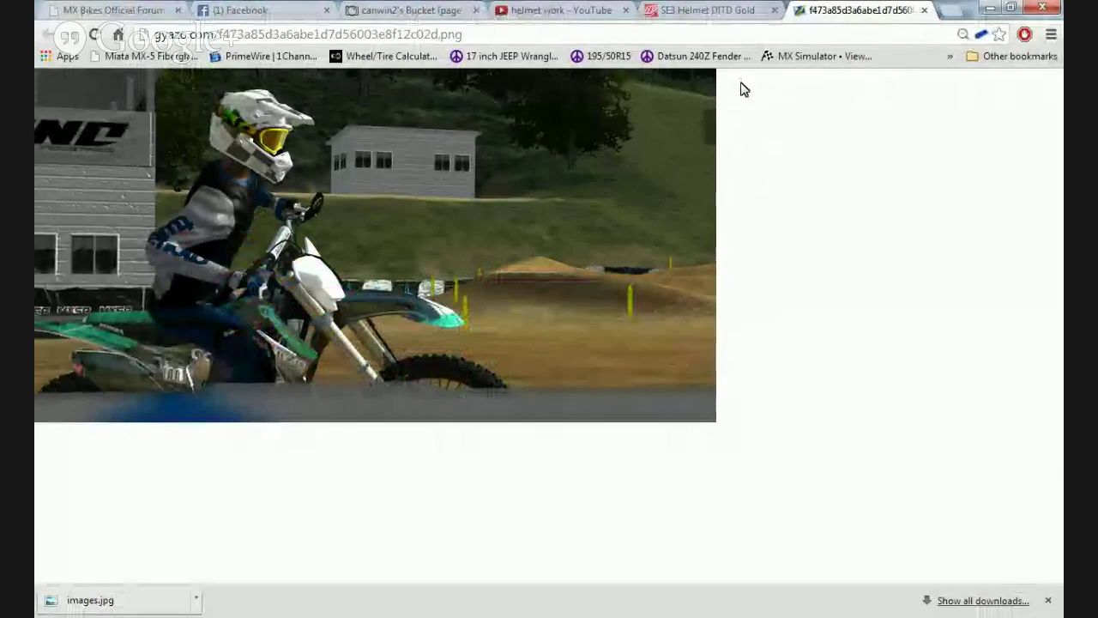
{"action": "left_click", "coordinate": [985, 8]}
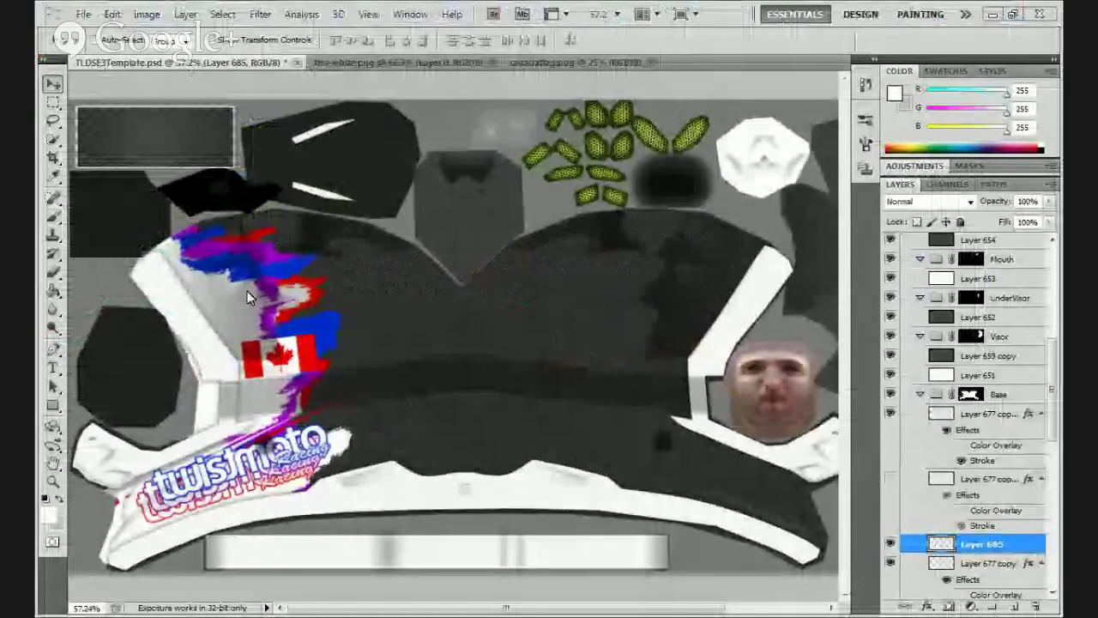
Move the Canada flag up-left on the helmet side and rotate it a few degrees
{"action": "left_click_drag", "start_coordinate": [284, 337], "coordinate": [261, 289]}
{"action": "key", "text": "ctrl+t"}
{"action": "left_click_drag", "start_coordinate": [342, 335], "coordinate": [345, 330]}
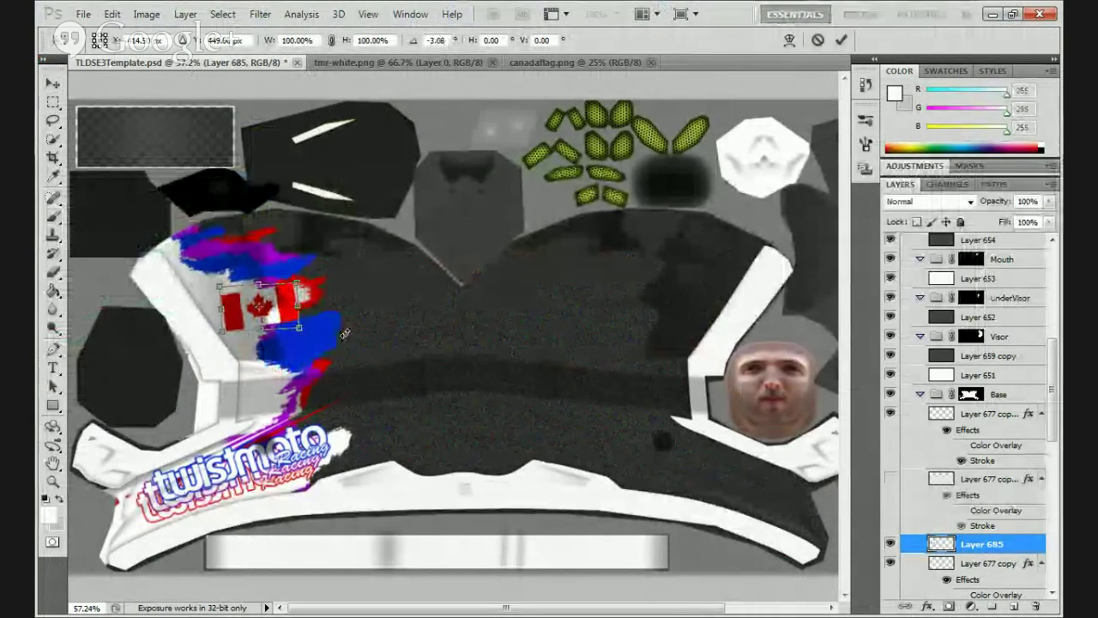
{"action": "left_click", "coordinate": [838, 41]}
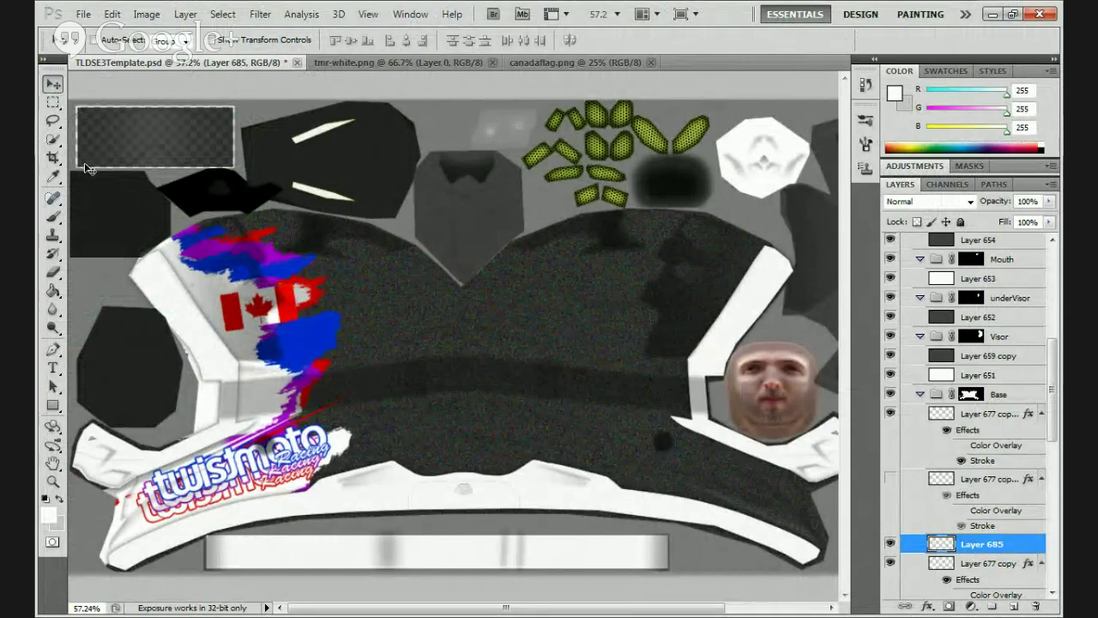
{"action": "left_click", "coordinate": [52, 368]}
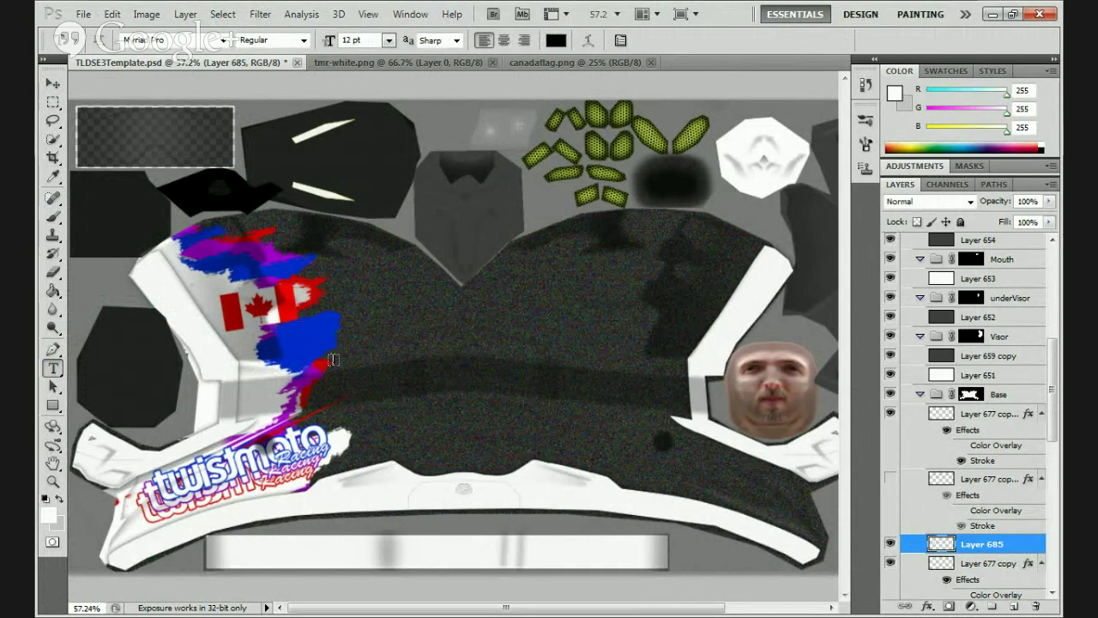
Type the rider's name on the helmet in 72 pt white text
{"action": "left_click", "coordinate": [353, 352]}
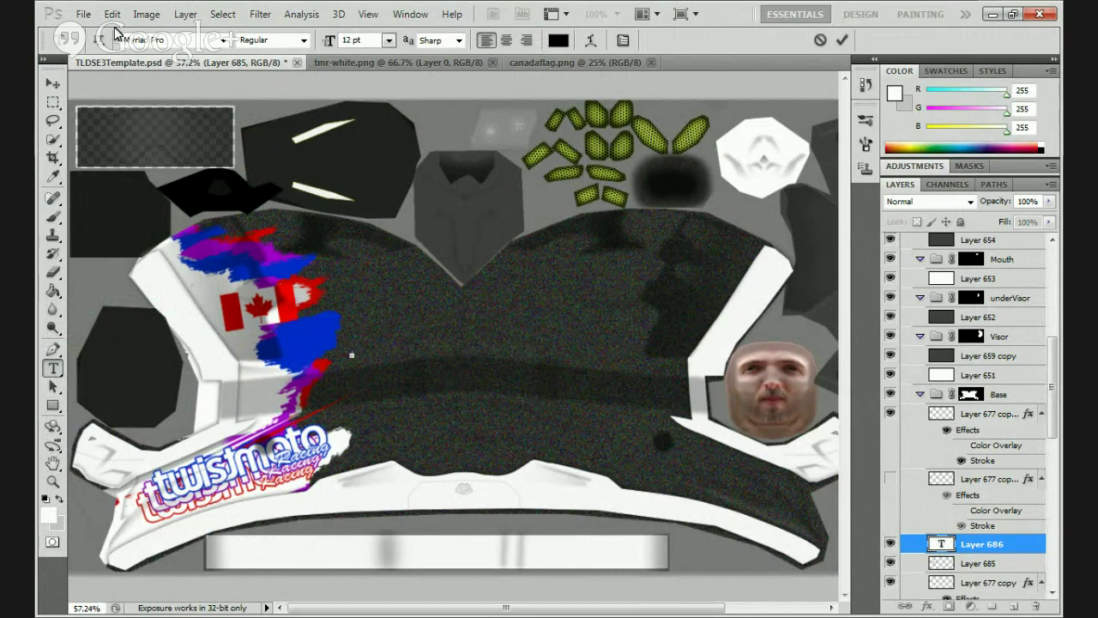
{"action": "left_click", "coordinate": [385, 40]}
{"action": "left_click", "coordinate": [378, 316]}
{"action": "left_click", "coordinate": [563, 41]}
{"action": "left_click", "coordinate": [597, 335]}
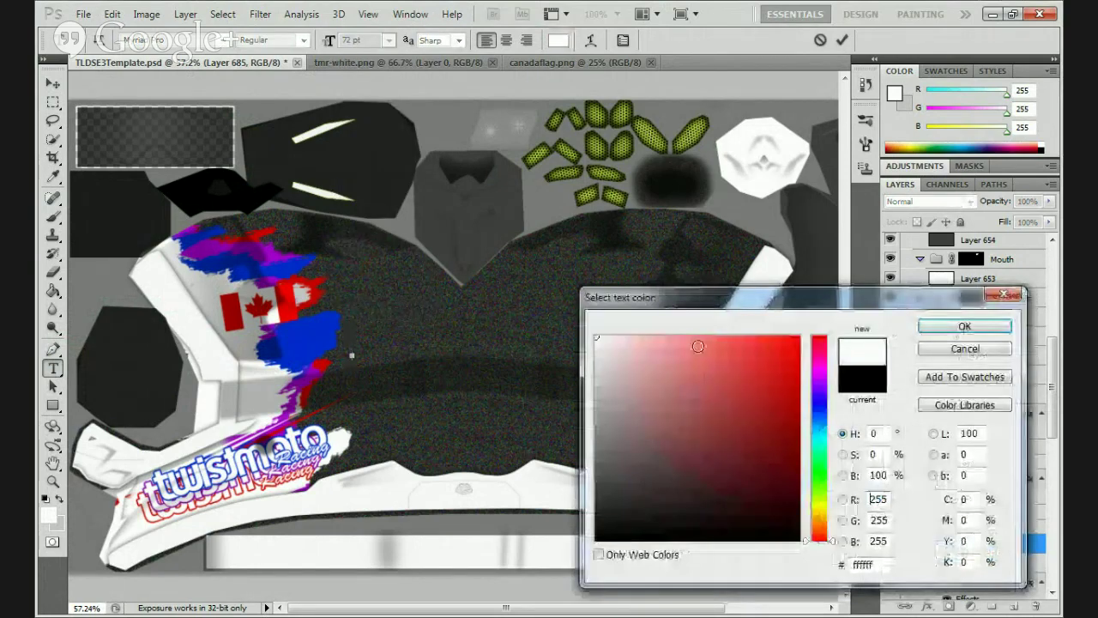
{"action": "left_click", "coordinate": [980, 333]}
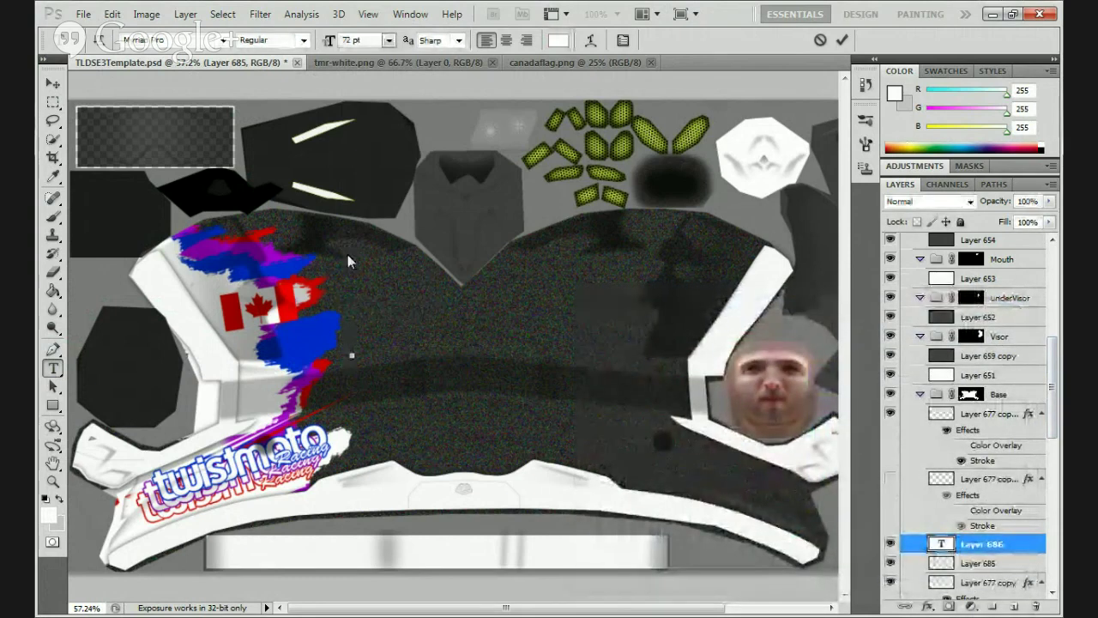
{"action": "type", "text": "Mac"}
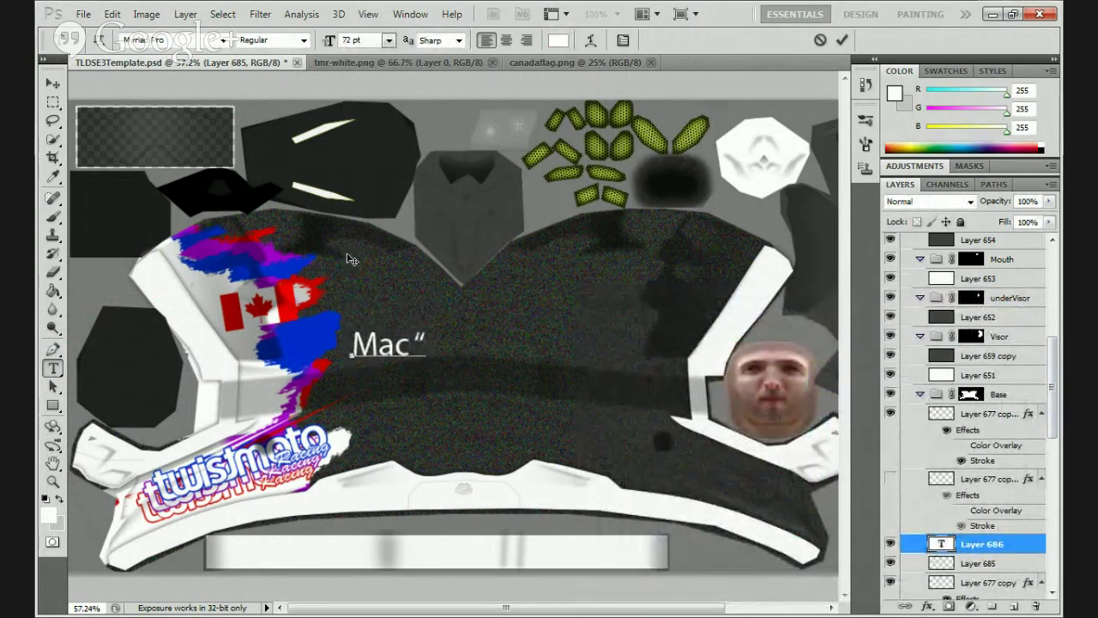
{"action": "type", "text": " “attack” Z"}
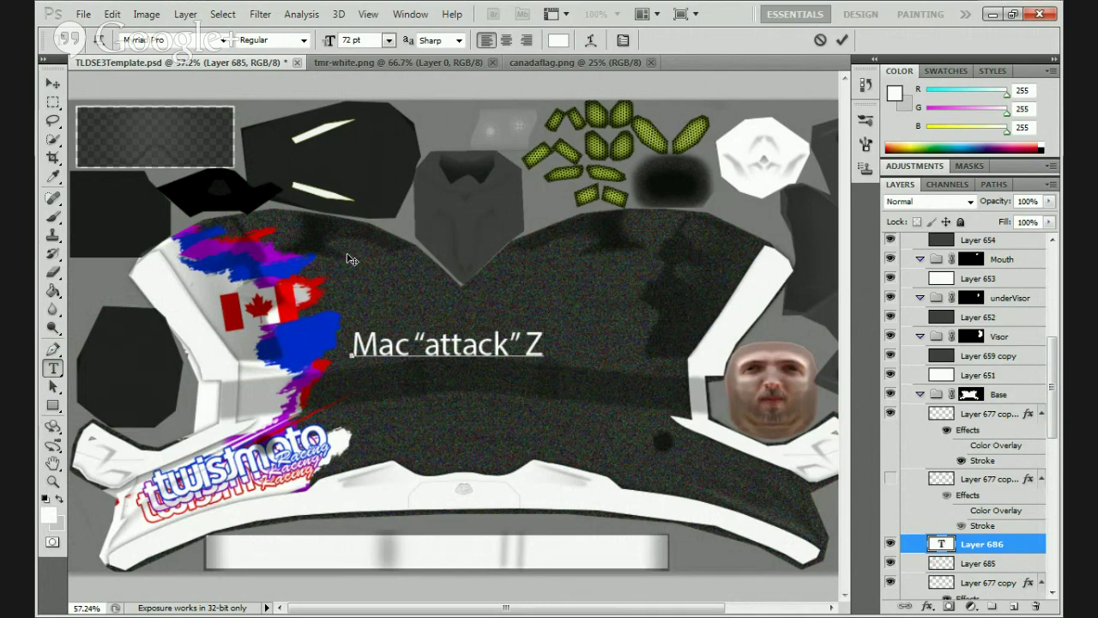
{"action": "type", "text": "uest"}
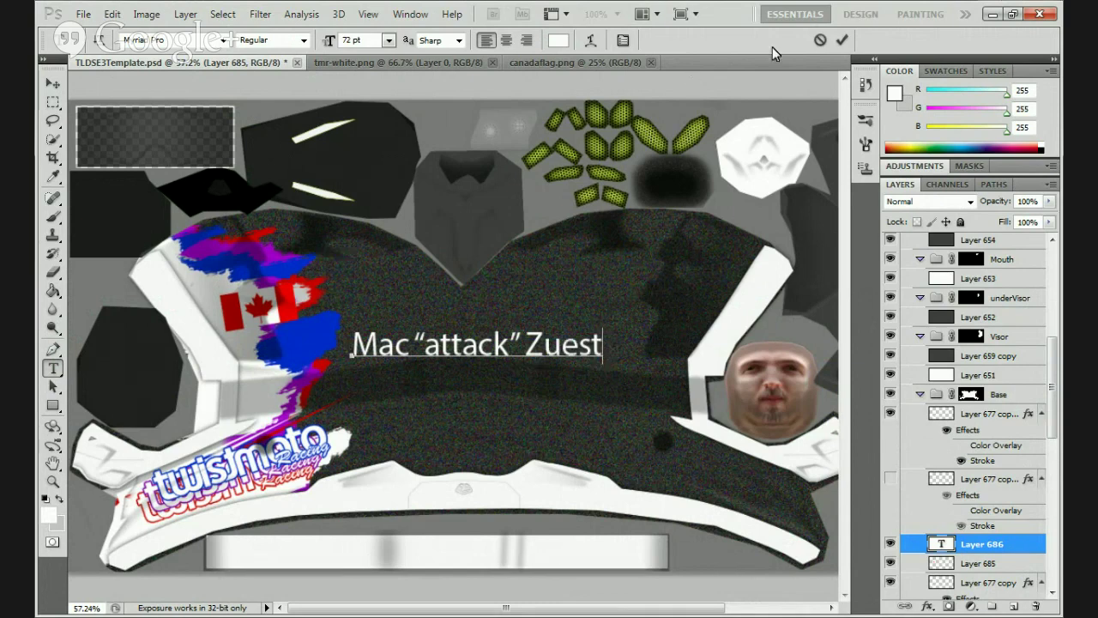
{"action": "left_click", "coordinate": [842, 39]}
Move the name down beside the twistmoto logo
{"action": "left_click", "coordinate": [54, 85]}
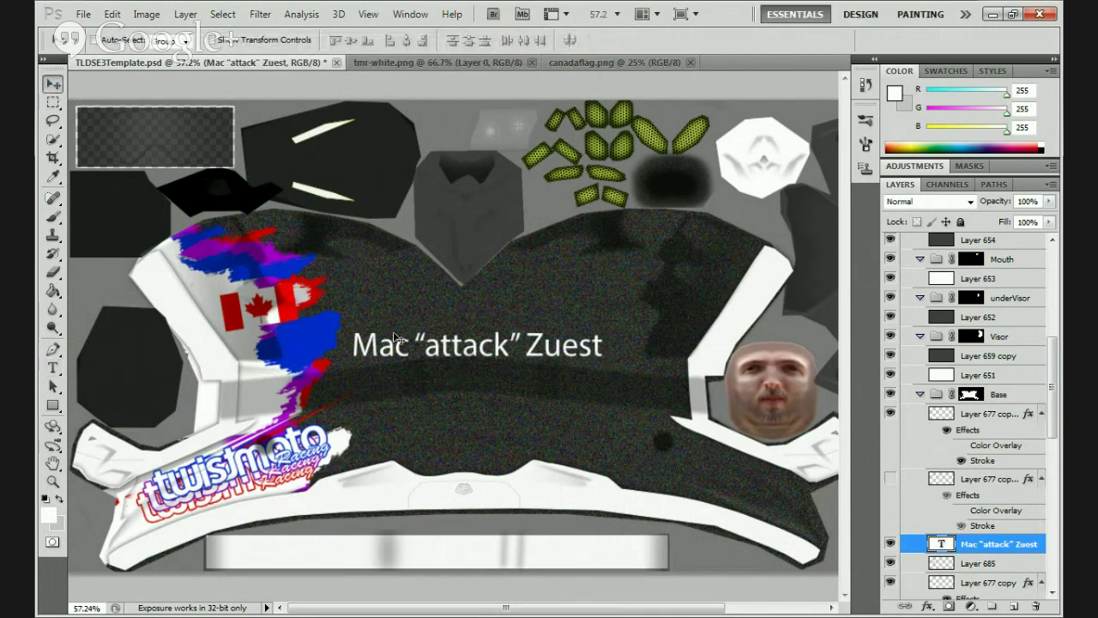
{"action": "left_click_drag", "start_coordinate": [417, 345], "coordinate": [428, 446]}
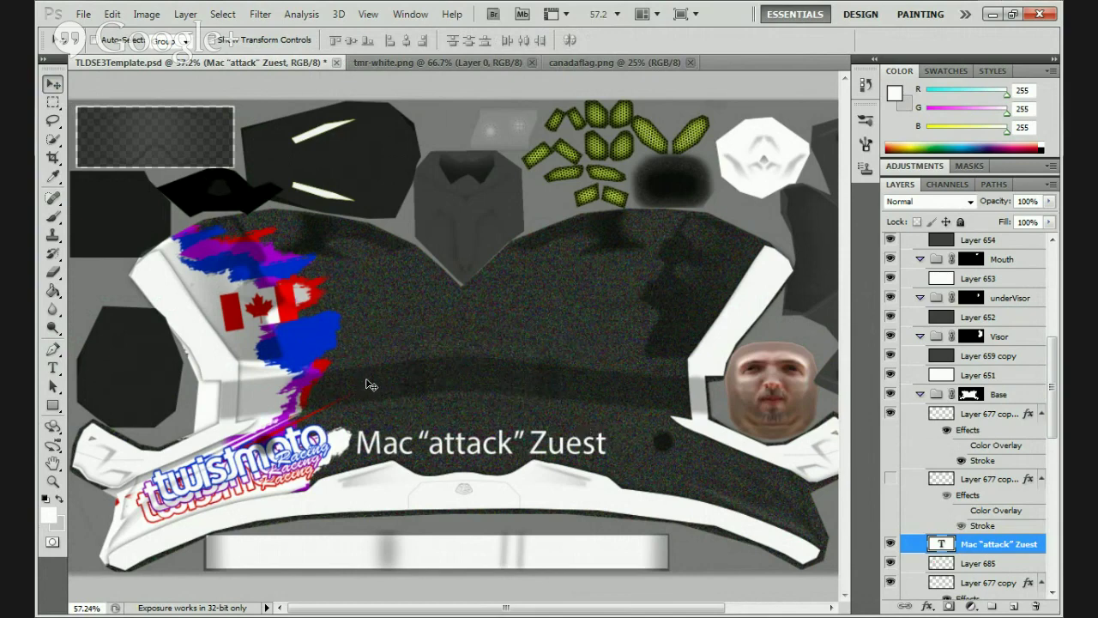
{"action": "key", "text": "ctrl+t"}
Scale the name to about 58% and rotate the Canada flag back to level
{"action": "left_click_drag", "start_coordinate": [610, 426], "coordinate": [496, 427]}
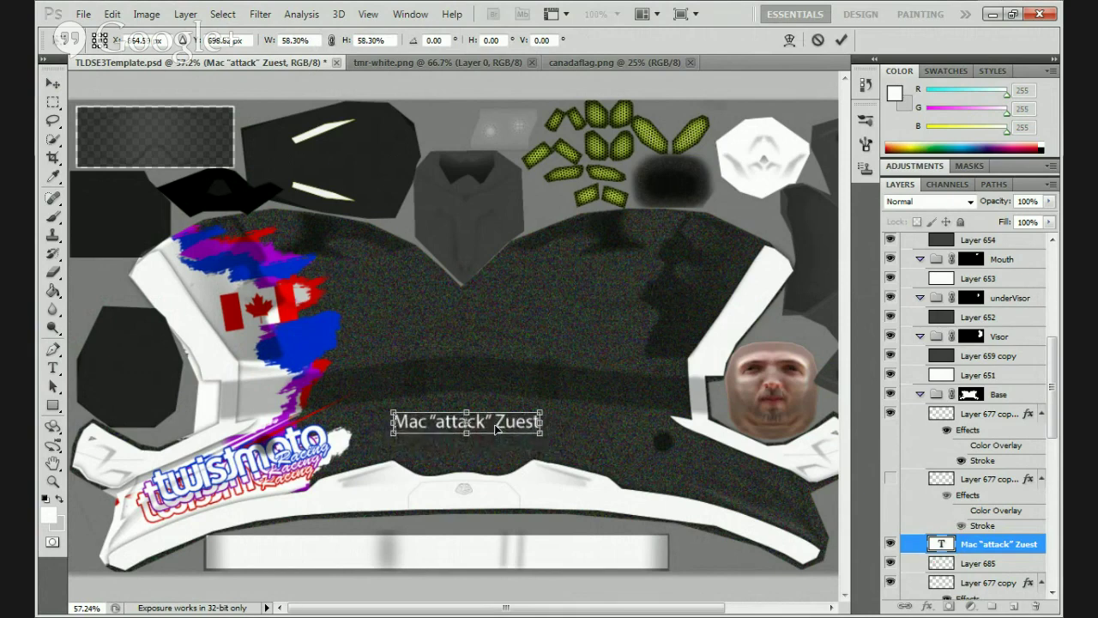
{"action": "left_click", "coordinate": [841, 40]}
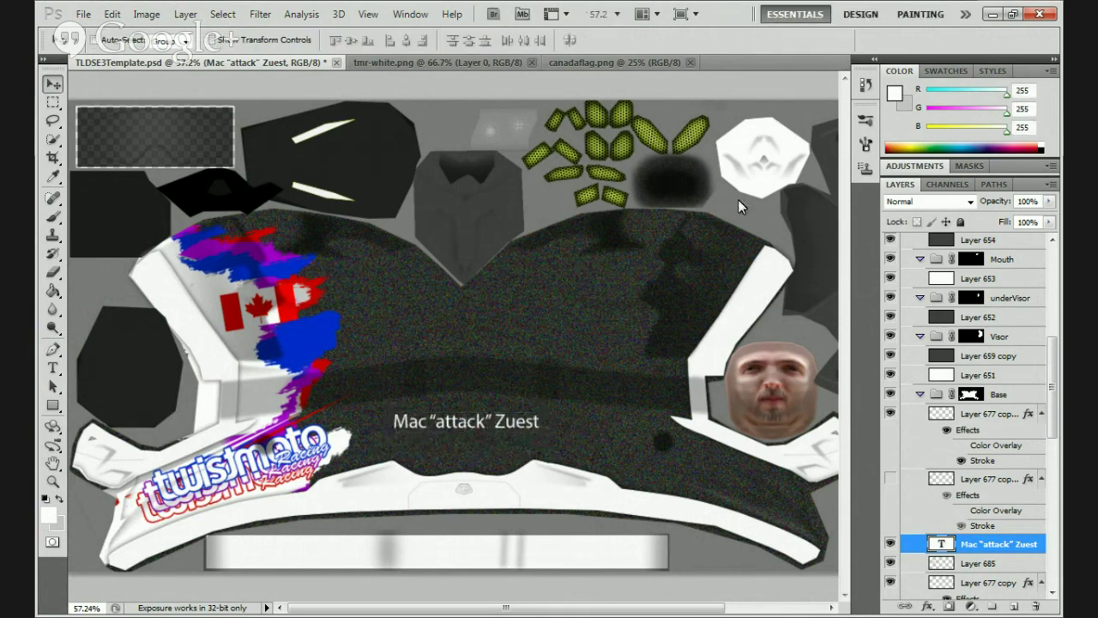
{"action": "left_click", "coordinate": [942, 563]}
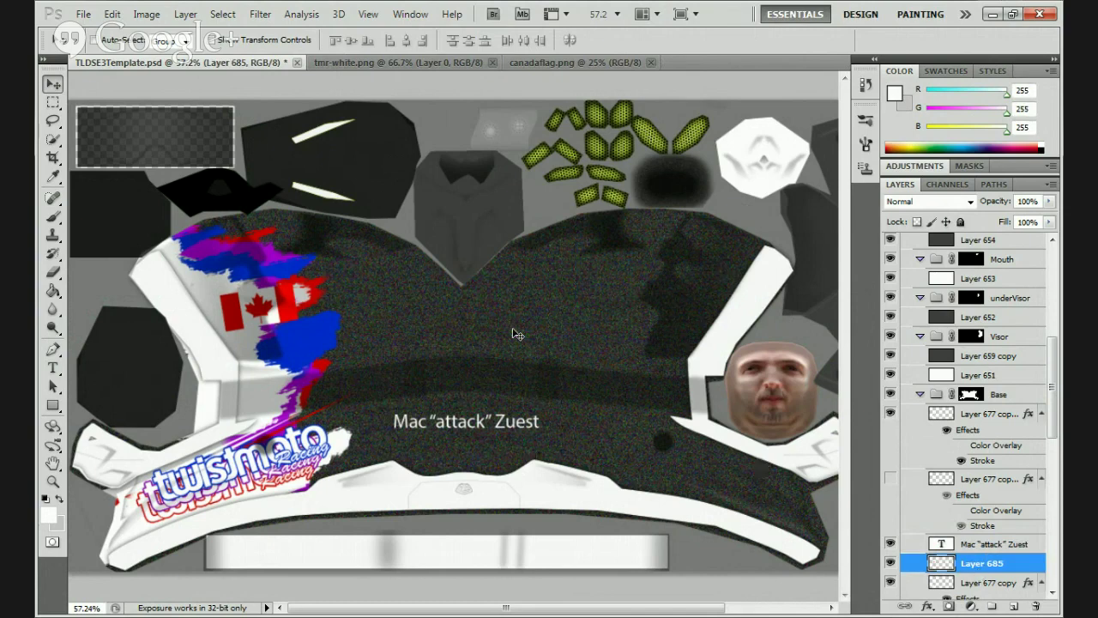
{"action": "key", "text": "ctrl+t"}
{"action": "left_click_drag", "start_coordinate": [343, 351], "coordinate": [337, 363]}
{"action": "left_click", "coordinate": [842, 40]}
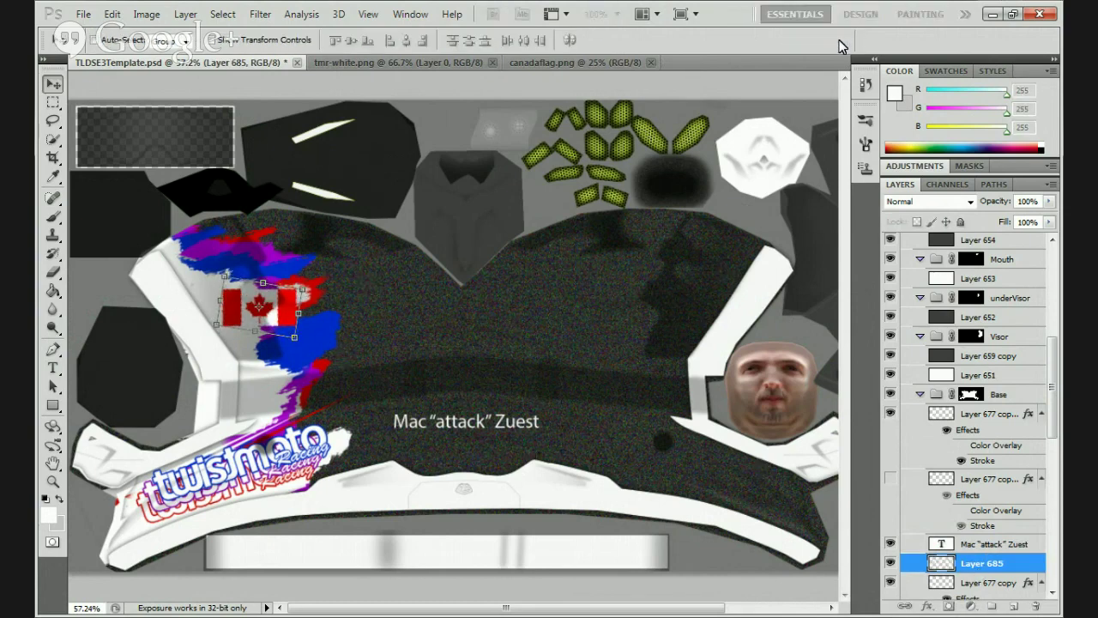
Move the flag just below the name, scale it to 89%, and nudge it into place
{"action": "left_click_drag", "start_coordinate": [134, 159], "coordinate": [333, 299]}
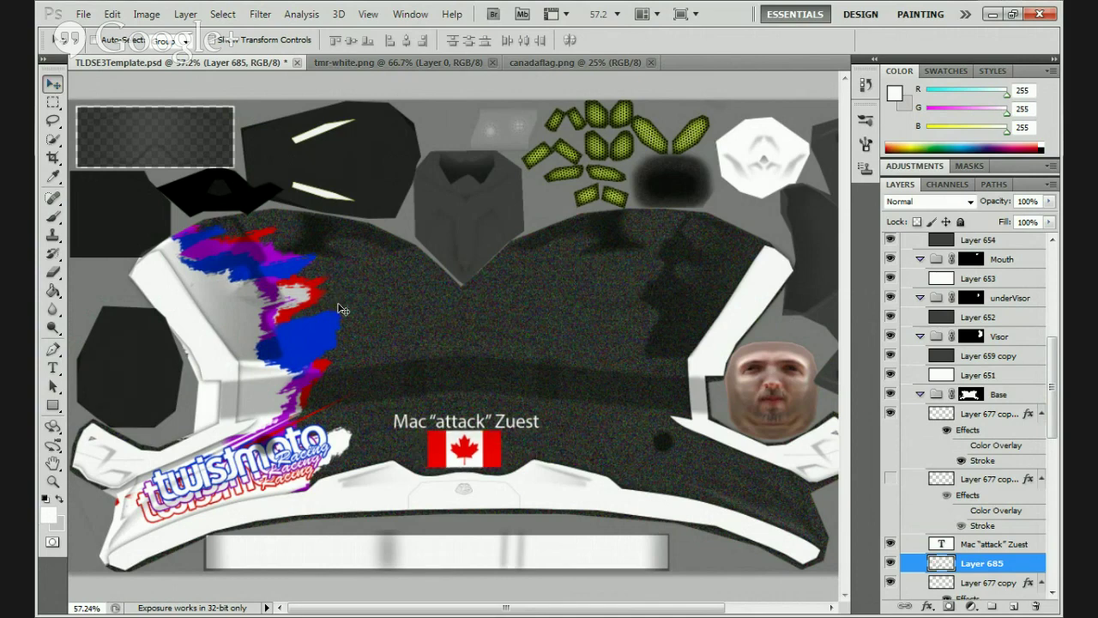
{"action": "key", "text": "ctrl+t"}
{"action": "left_click_drag", "start_coordinate": [500, 430], "coordinate": [493, 433]}
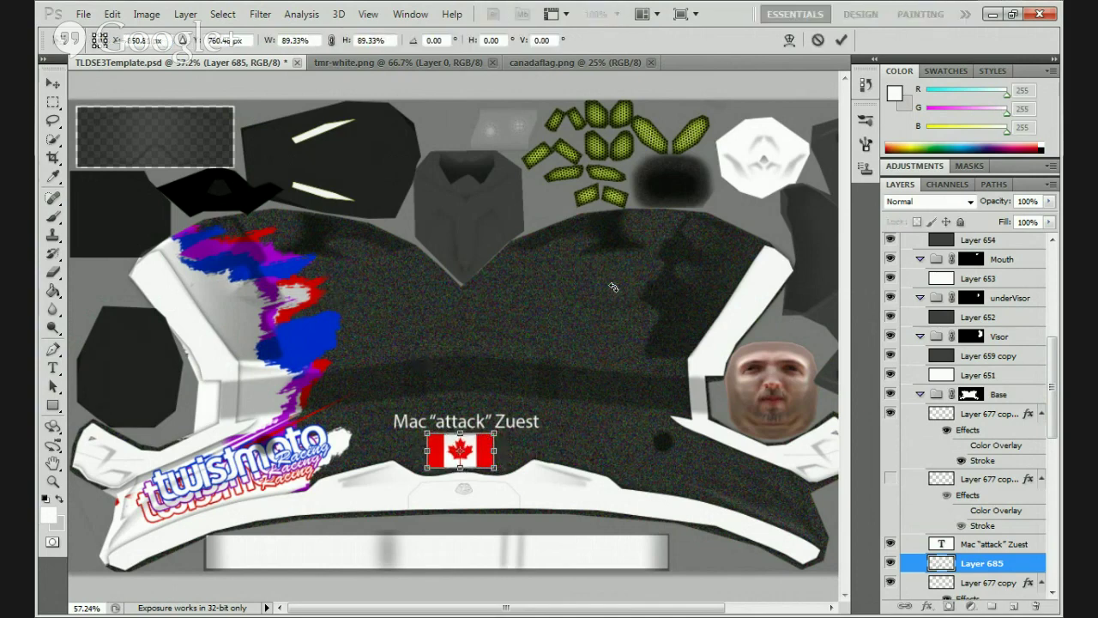
{"action": "key", "text": "Return"}
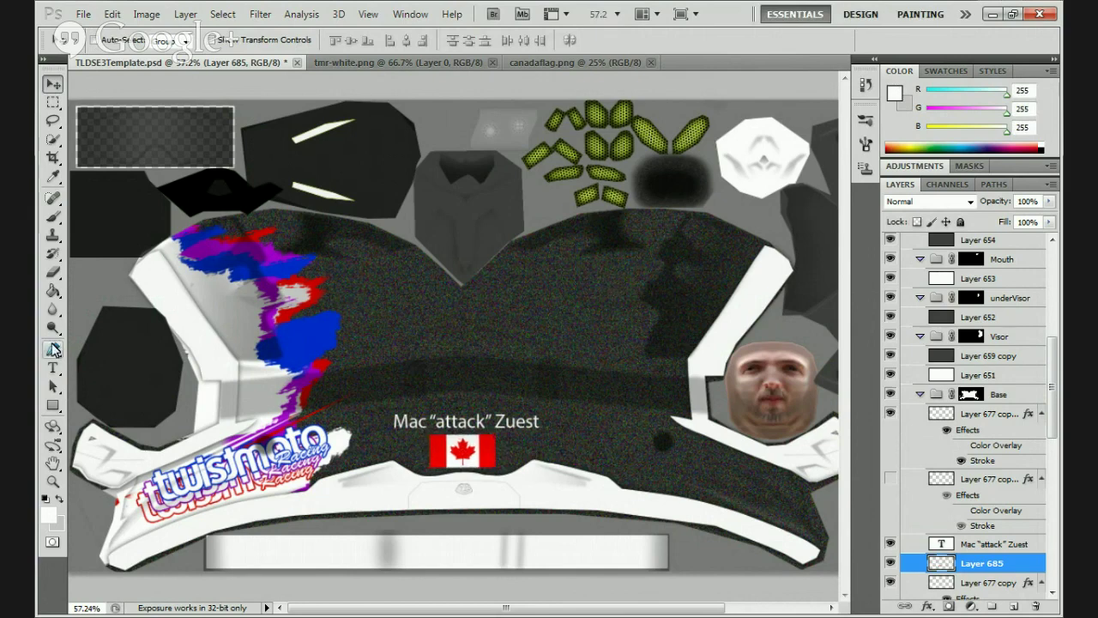
{"action": "key", "text": "Right"}
{"action": "key", "text": "Down"}
{"action": "key", "text": "Down"}
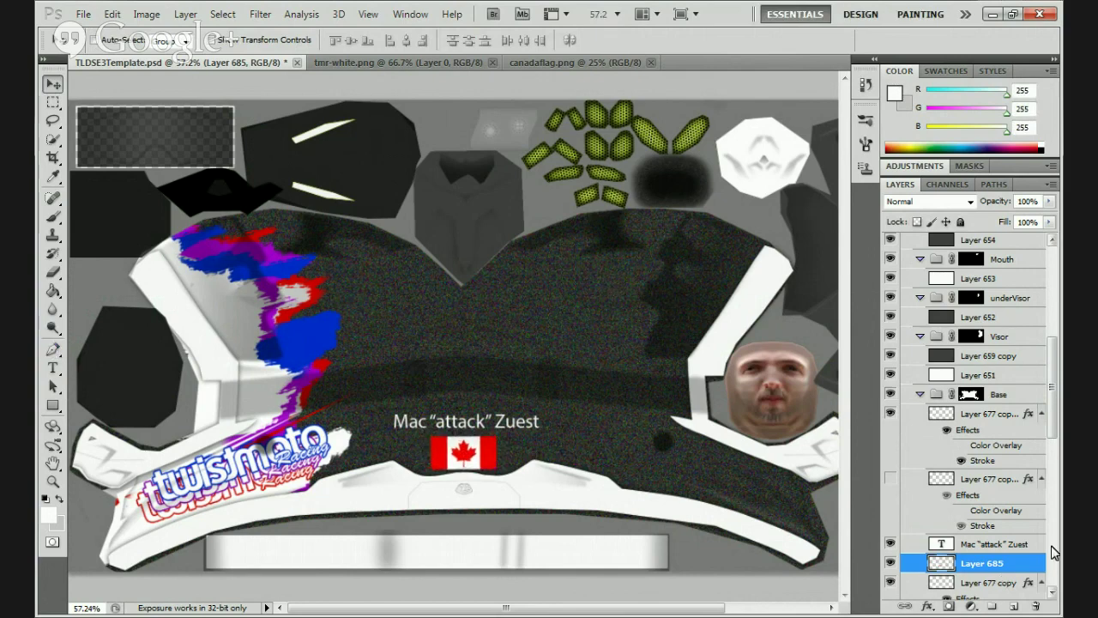
{"action": "key", "text": "Down"}
{"action": "key", "text": "Up"}
{"action": "key", "text": "Up"}
{"action": "key", "text": "Up"}
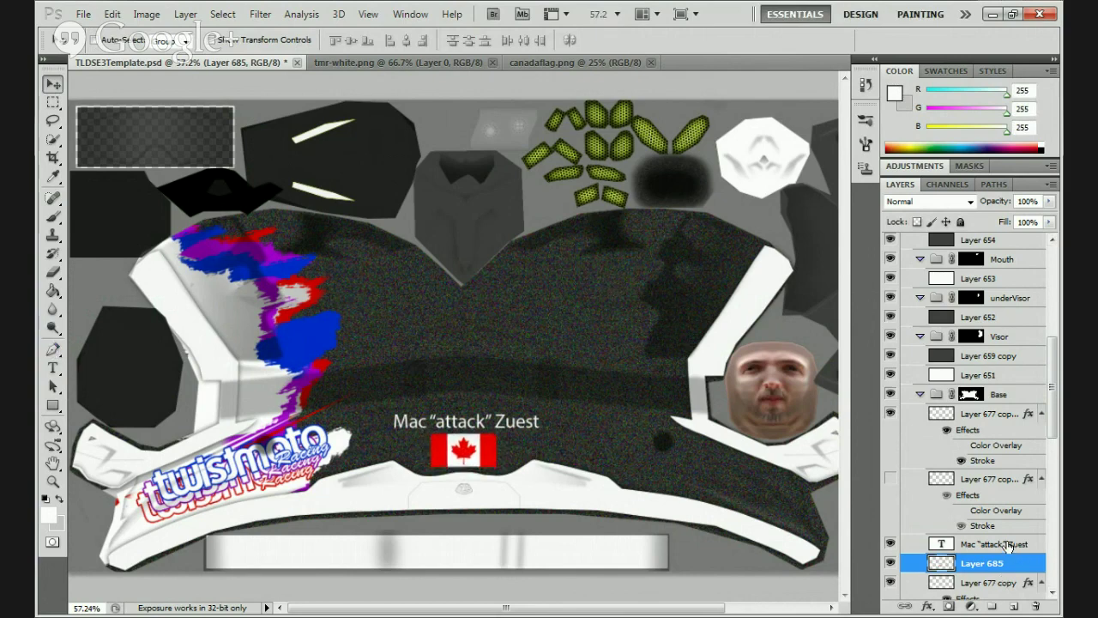
Try several fonts on the rider's name, including NFS, and apply a new one
{"action": "key", "text": "Up"}
{"action": "left_click", "coordinate": [1008, 546]}
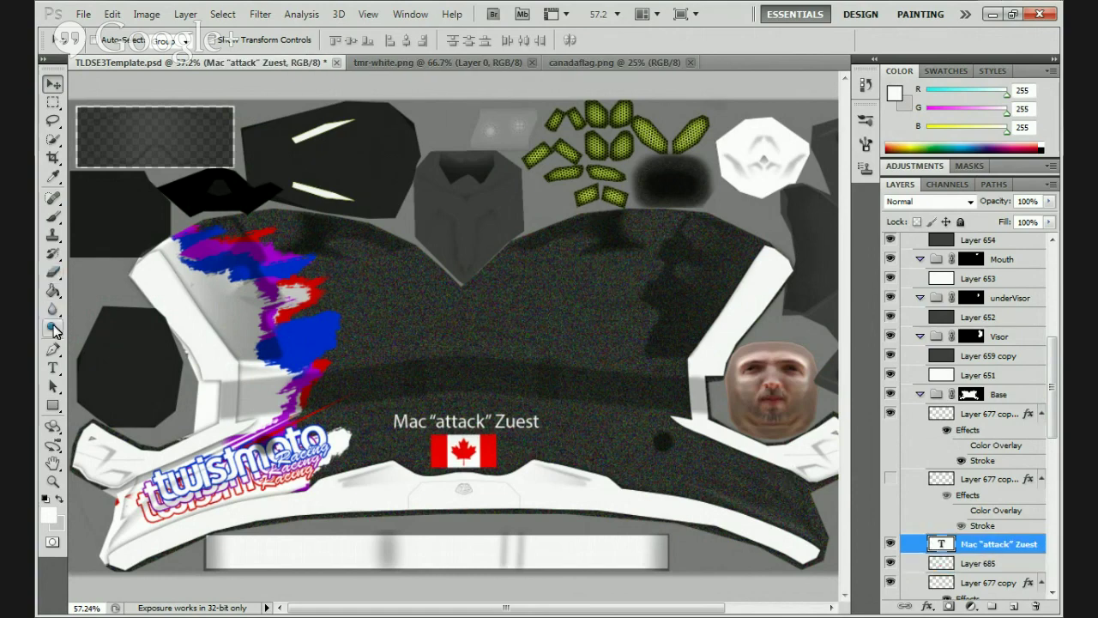
{"action": "left_click", "coordinate": [52, 367]}
{"action": "left_click", "coordinate": [415, 423]}
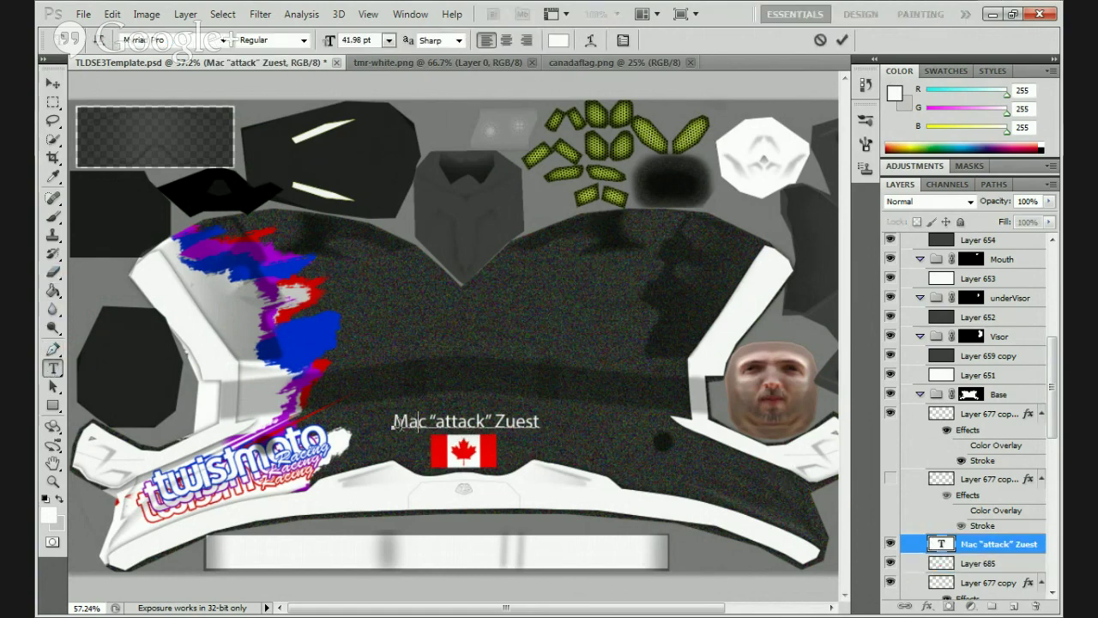
{"action": "left_click_drag", "start_coordinate": [393, 423], "coordinate": [543, 422]}
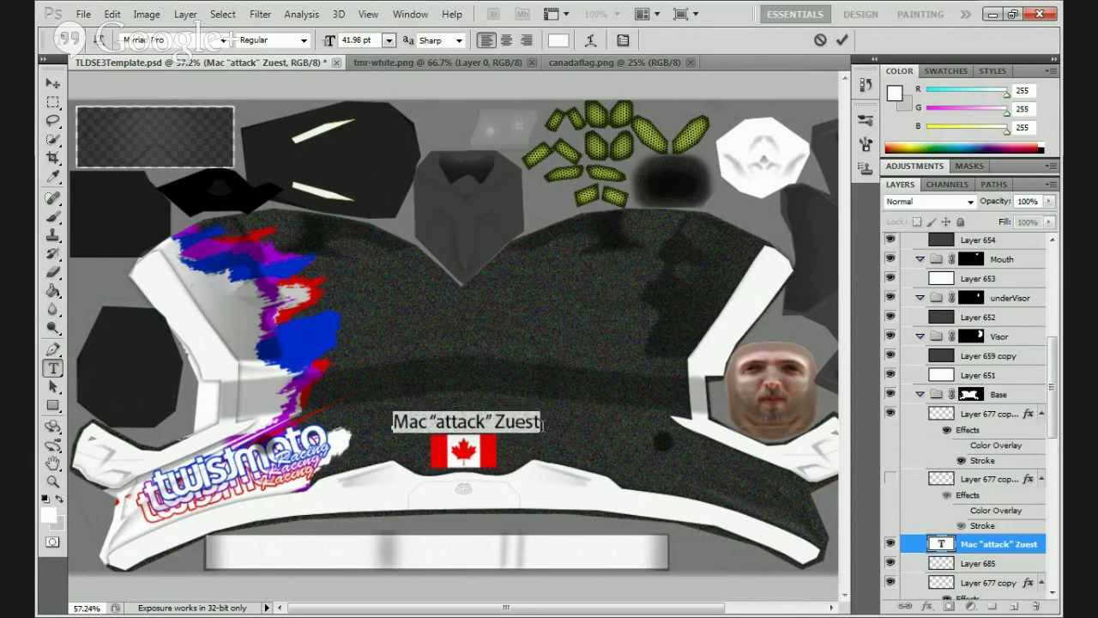
{"action": "left_click", "coordinate": [226, 41]}
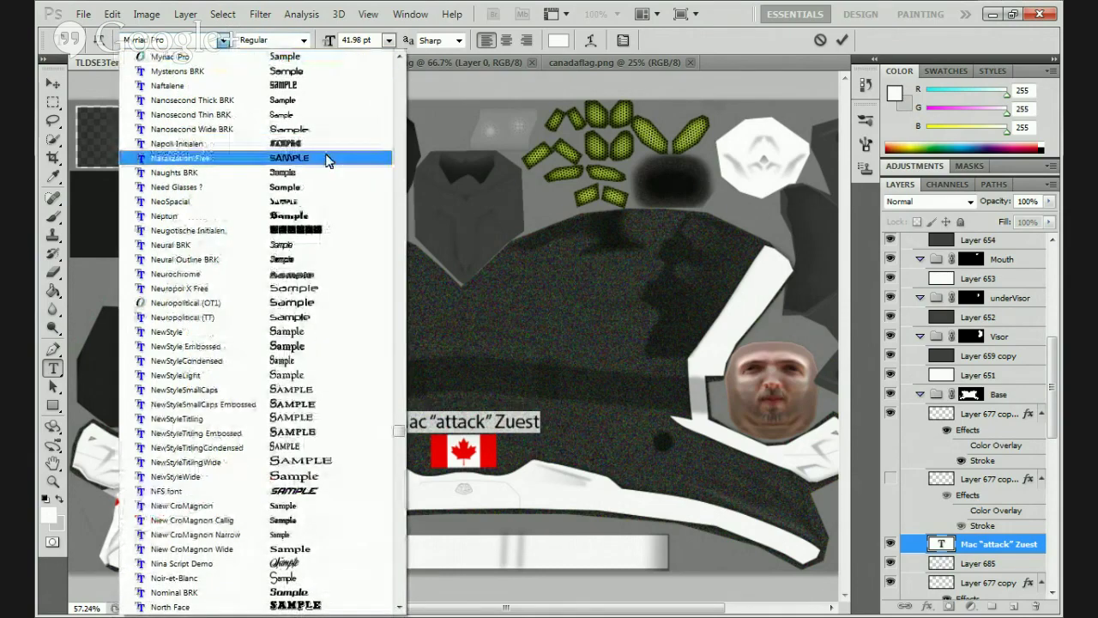
{"action": "left_click", "coordinate": [313, 184]}
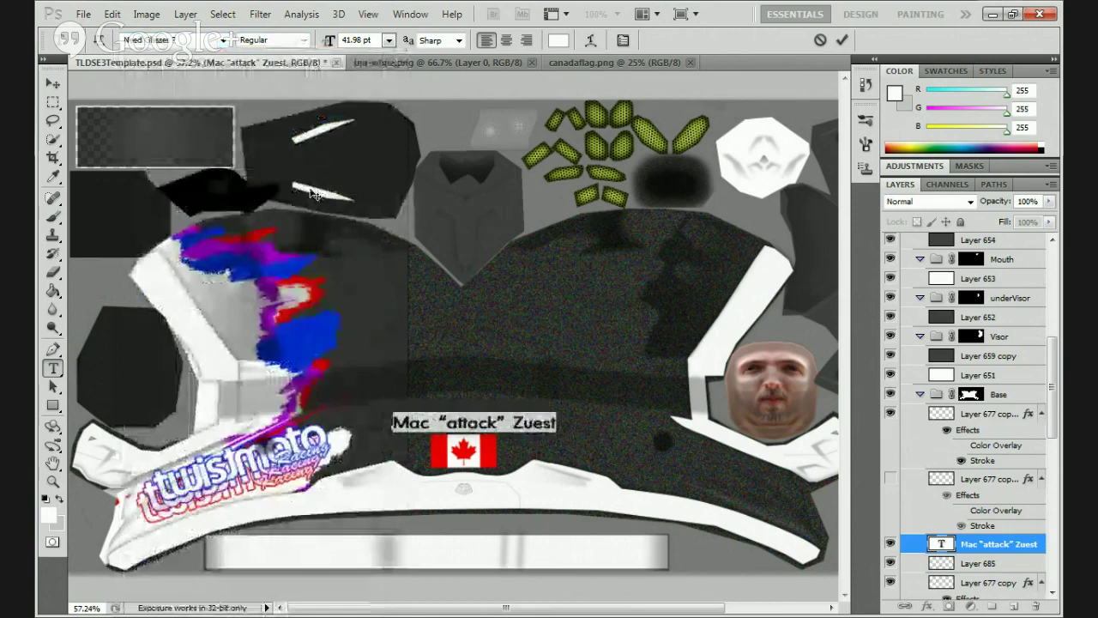
{"action": "left_click", "coordinate": [224, 40]}
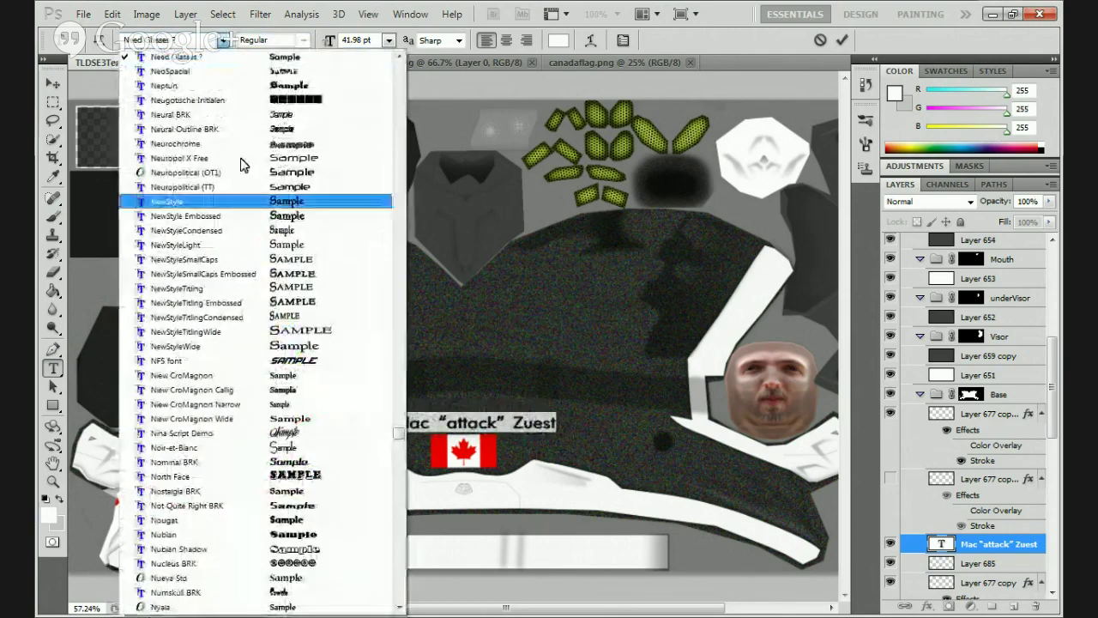
{"action": "left_click", "coordinate": [300, 360]}
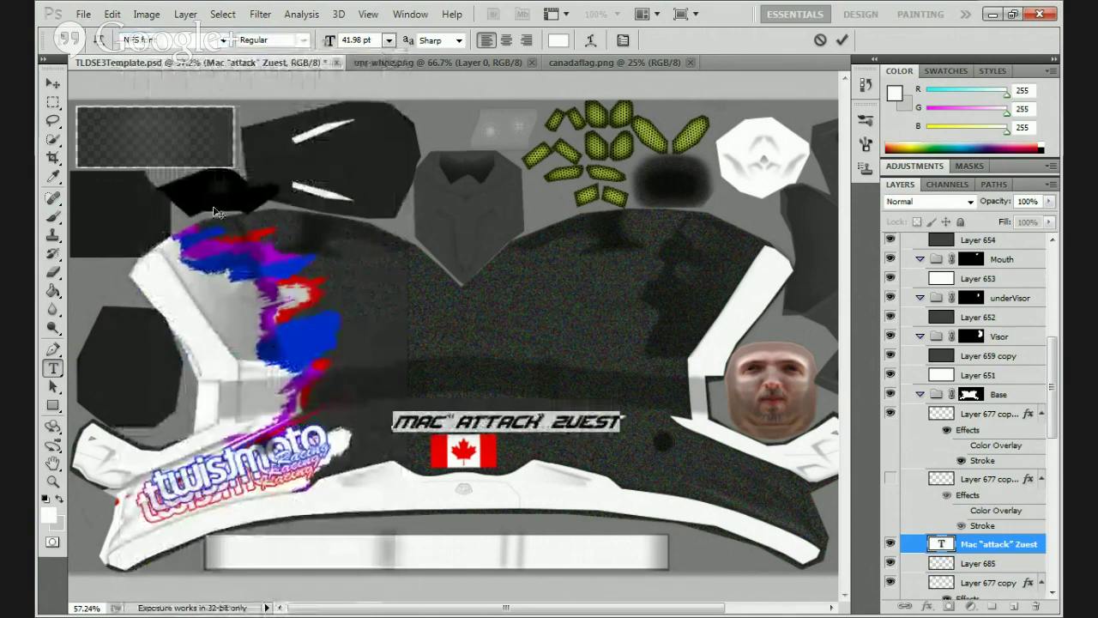
{"action": "left_click", "coordinate": [224, 41]}
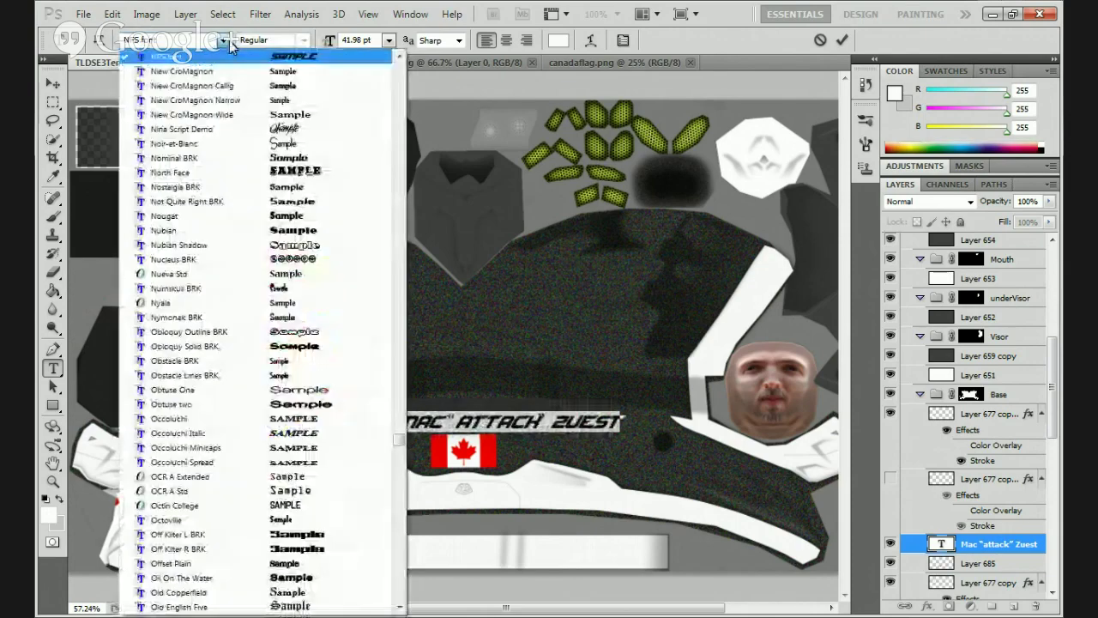
{"action": "left_click", "coordinate": [273, 159]}
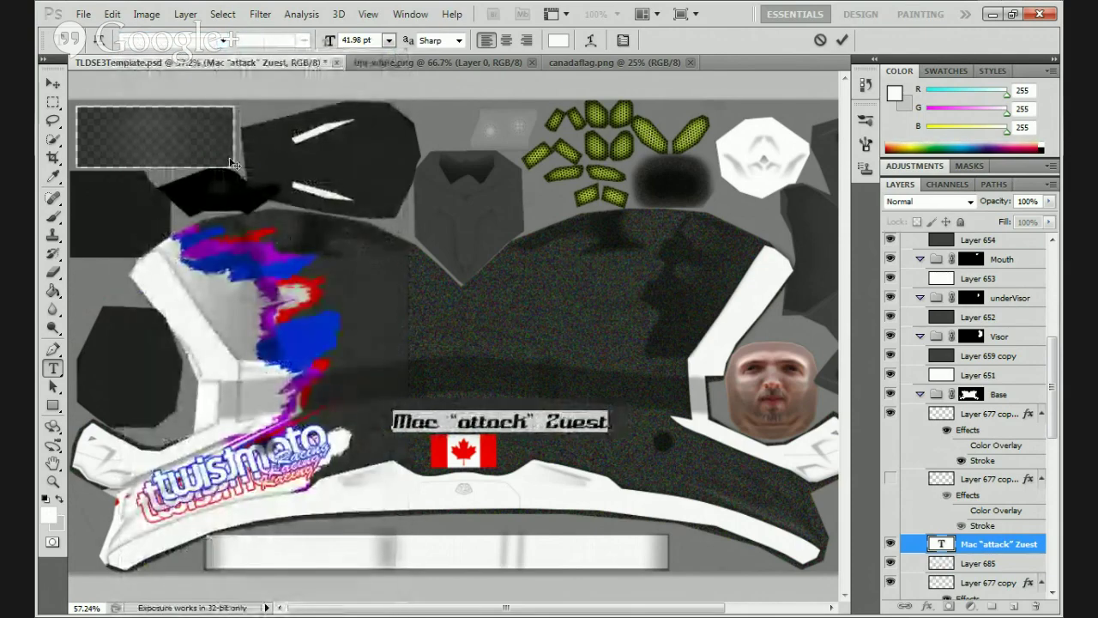
Delete the spaces between the name's words and center the name above the flag
{"action": "left_click", "coordinate": [47, 84]}
{"action": "left_click_drag", "start_coordinate": [378, 219], "coordinate": [350, 221]}
{"action": "key", "text": "Left"}
{"action": "key", "text": "Left"}
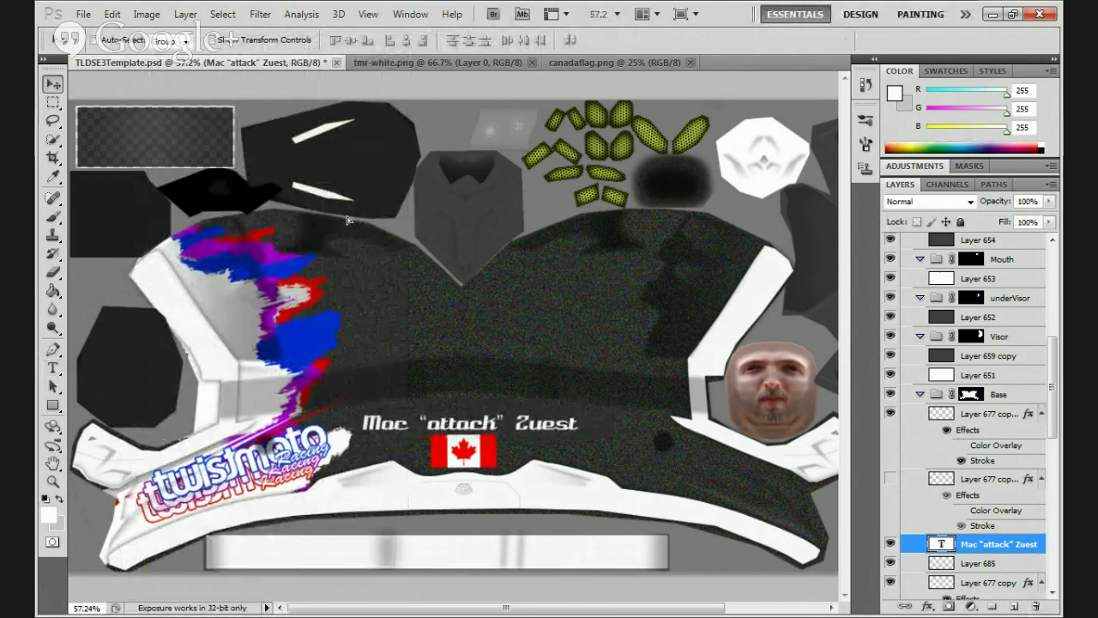
{"action": "left_click", "coordinate": [52, 367]}
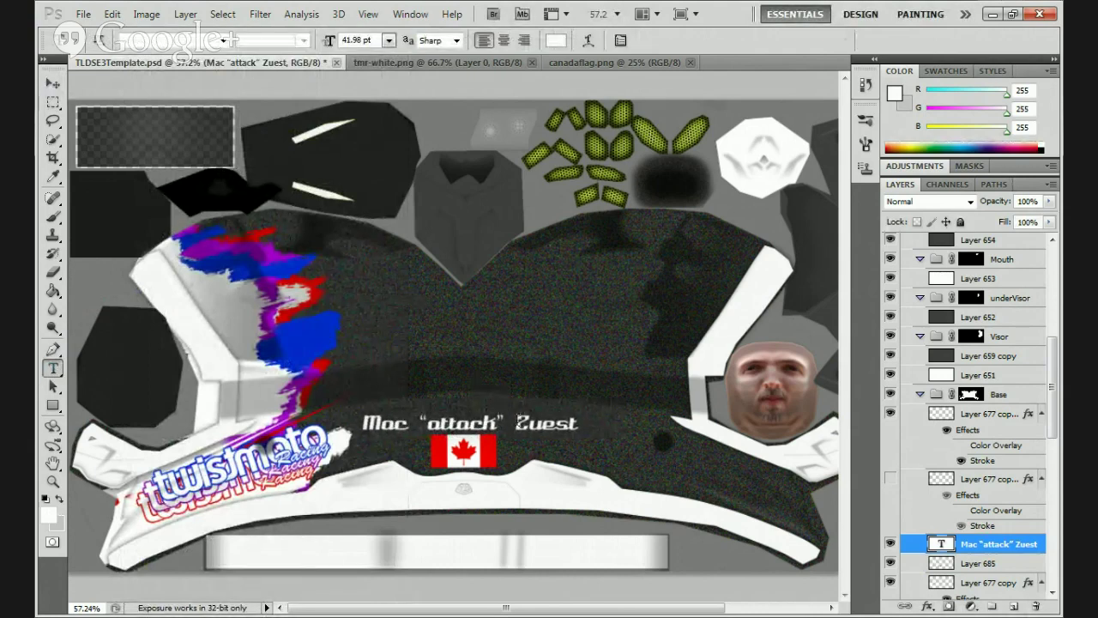
{"action": "left_click", "coordinate": [519, 424]}
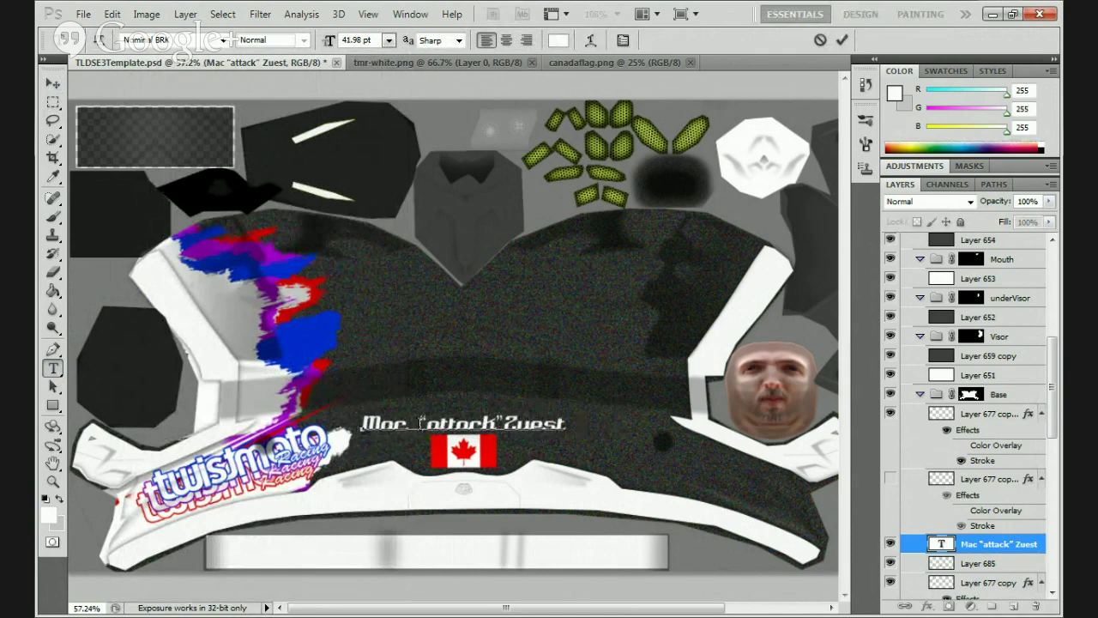
{"action": "key", "text": "Delete"}
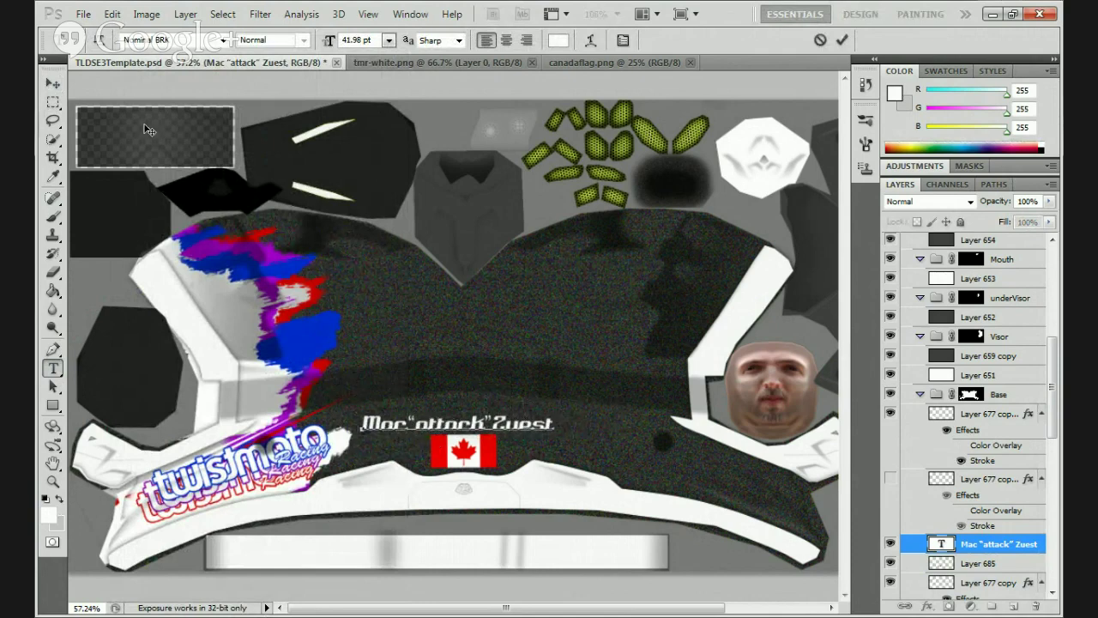
{"action": "left_click", "coordinate": [52, 83]}
{"action": "left_click_drag", "start_coordinate": [225, 256], "coordinate": [240, 254]}
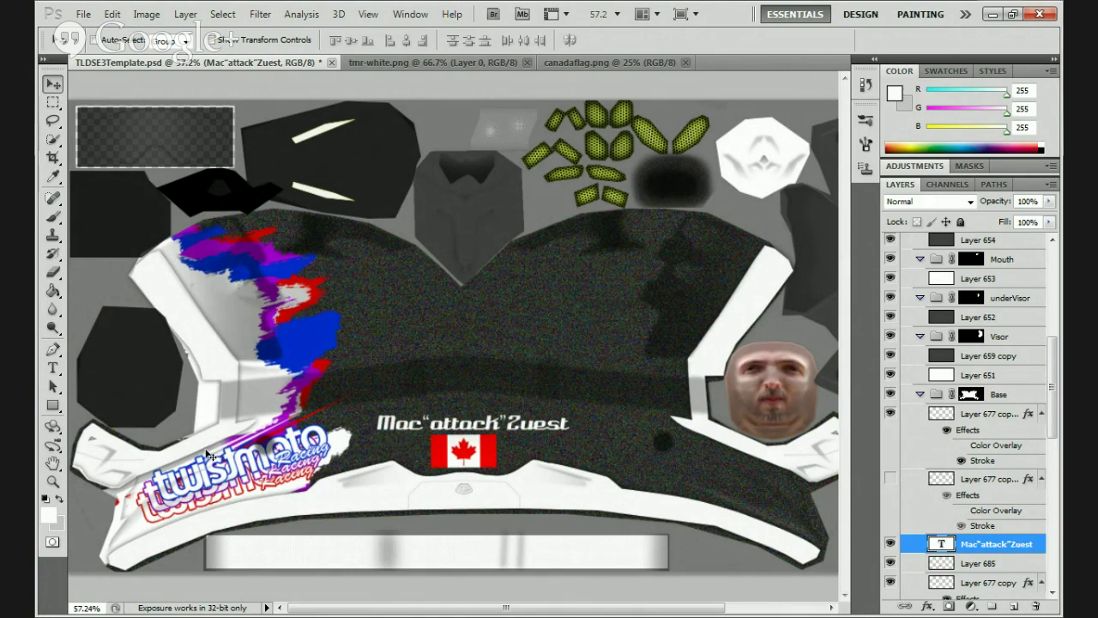
Move the rider name text and Layer 685 up above the logo layers
{"action": "scroll", "coordinate": [986, 543], "scroll_direction": "down", "scroll_amount": 1}
{"action": "left_click", "coordinate": [985, 544], "text": "shift"}
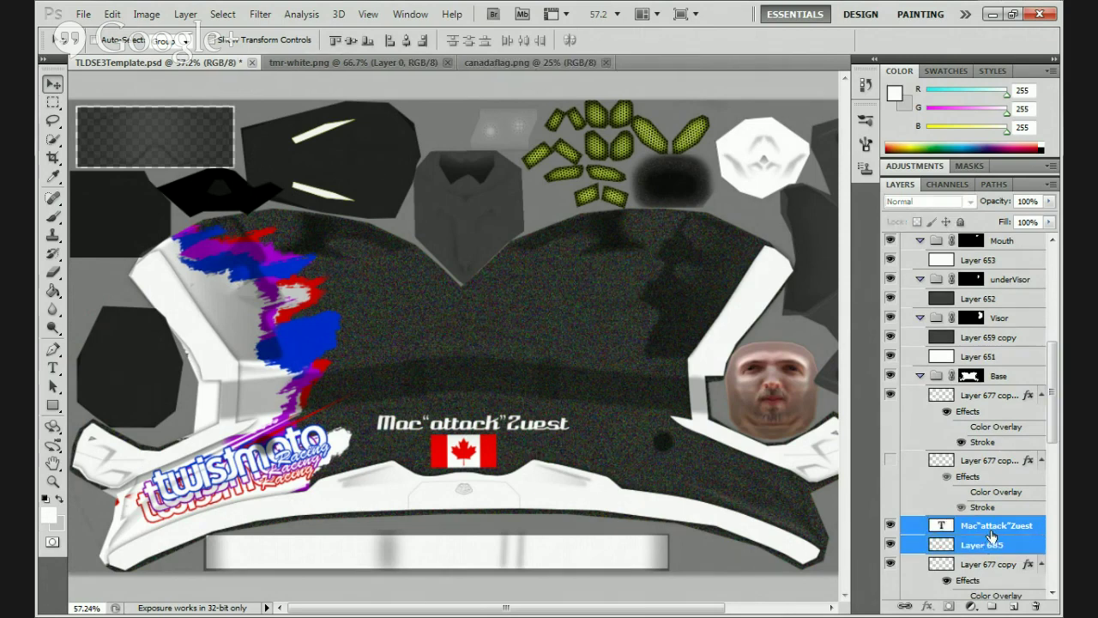
{"action": "left_click_drag", "start_coordinate": [991, 530], "coordinate": [989, 399]}
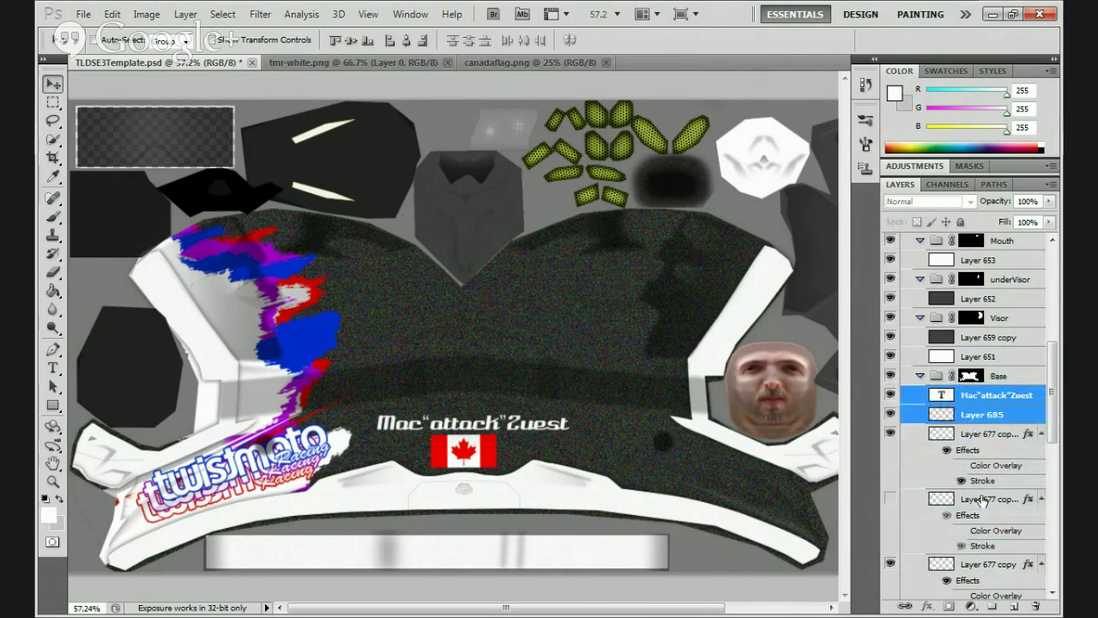
Delete the hidden Layer 677 copy
{"action": "left_click", "coordinate": [986, 439]}
{"action": "scroll", "coordinate": [980, 403], "scroll_direction": "down", "scroll_amount": 8}
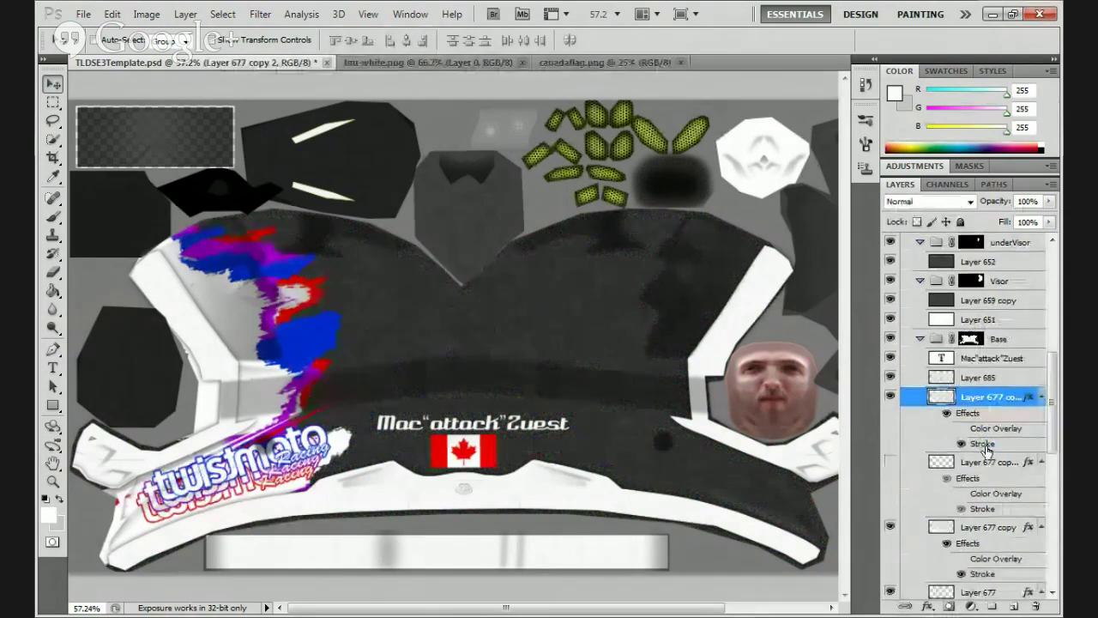
{"action": "left_click", "coordinate": [970, 366]}
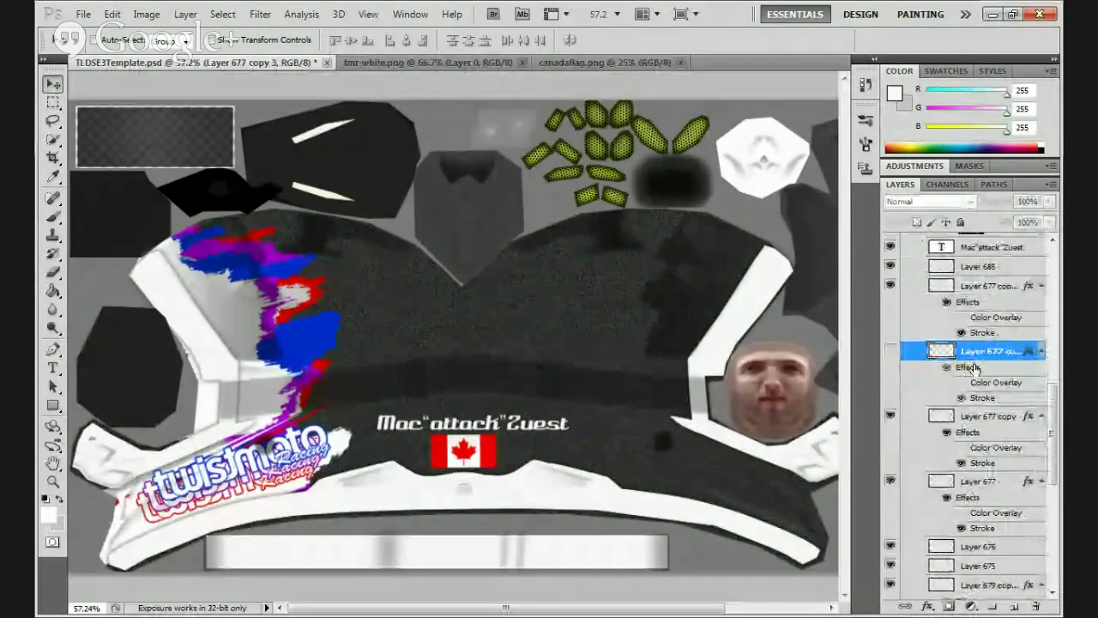
{"action": "key", "text": "Delete"}
Duplicate the side graphic layers from Layer 677 copy 2 down to Layer 682
{"action": "left_click", "coordinate": [969, 293]}
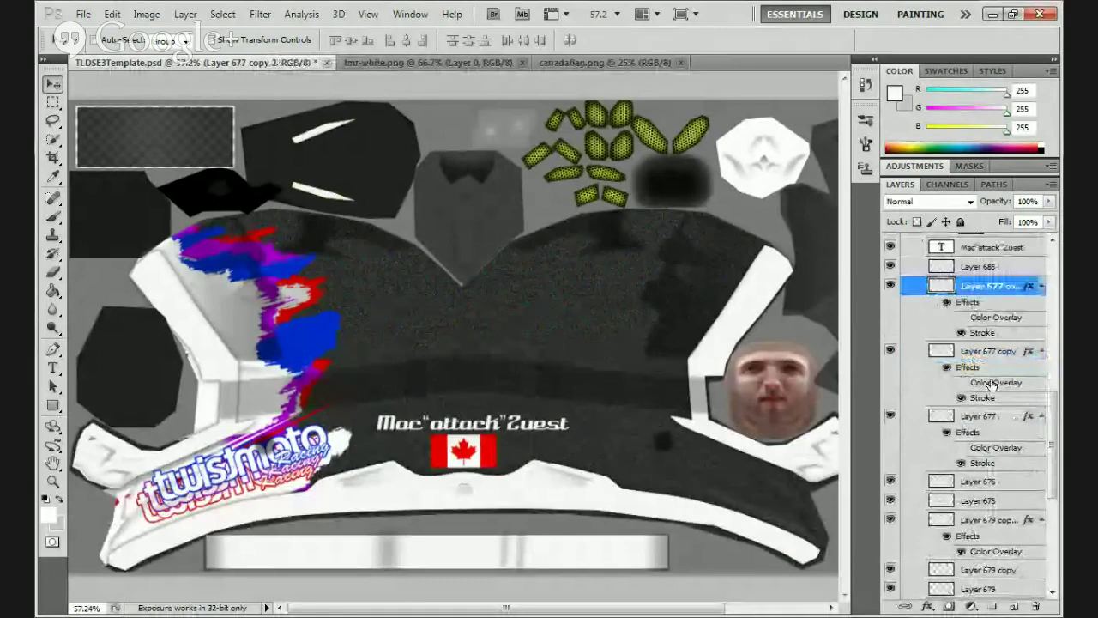
{"action": "scroll", "coordinate": [984, 470], "scroll_direction": "down", "scroll_amount": 12}
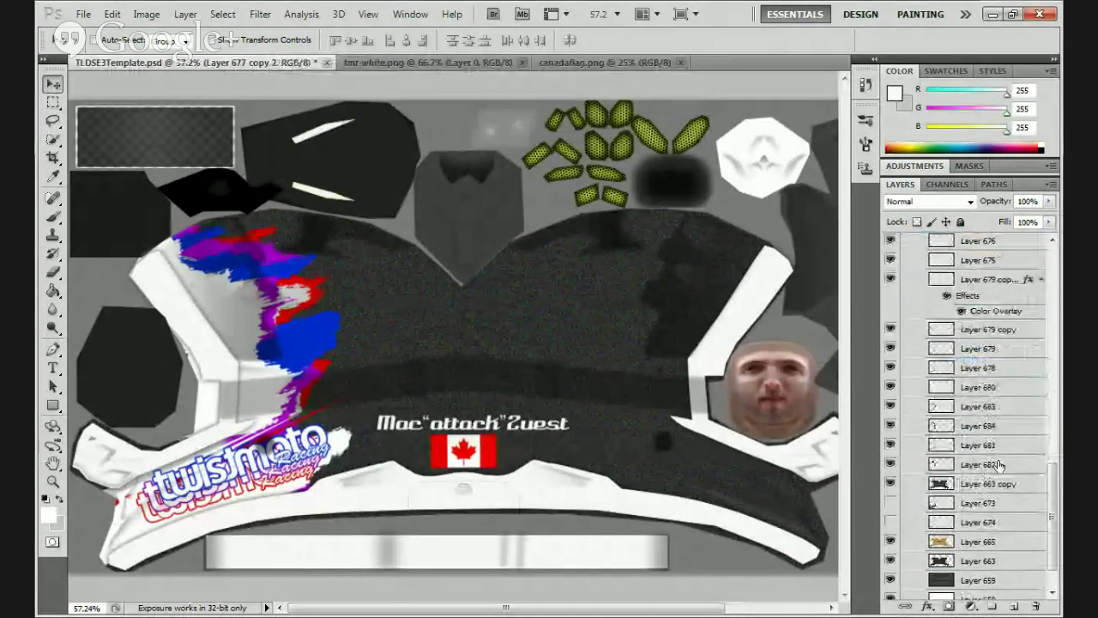
{"action": "left_click", "coordinate": [986, 467], "text": "shift"}
{"action": "right_click", "coordinate": [987, 405]}
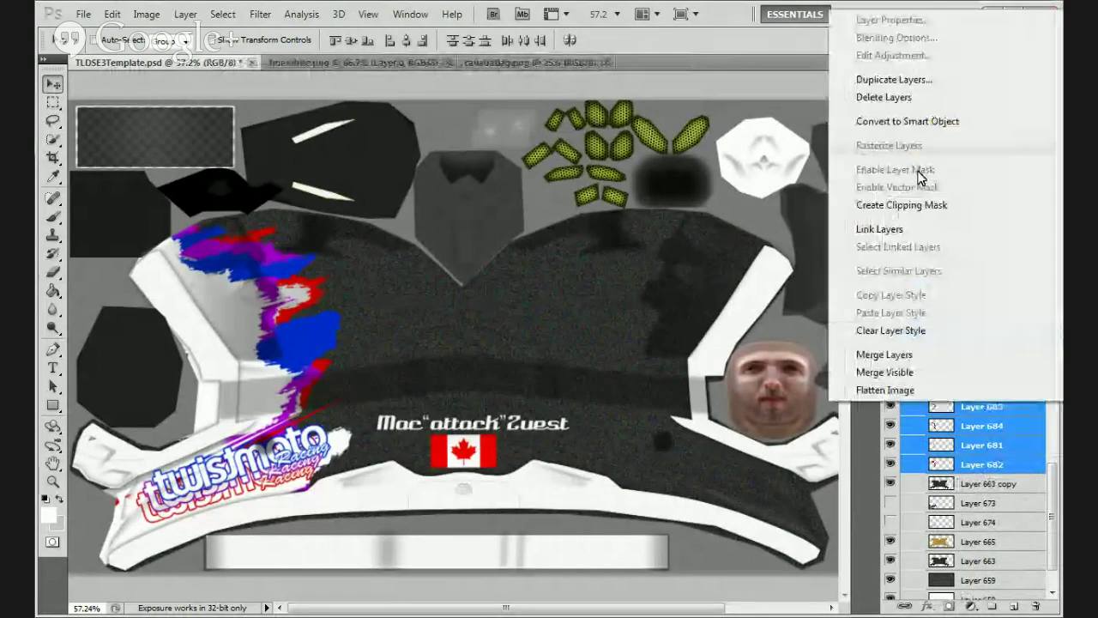
{"action": "left_click", "coordinate": [896, 80]}
{"action": "left_click", "coordinate": [688, 182]}
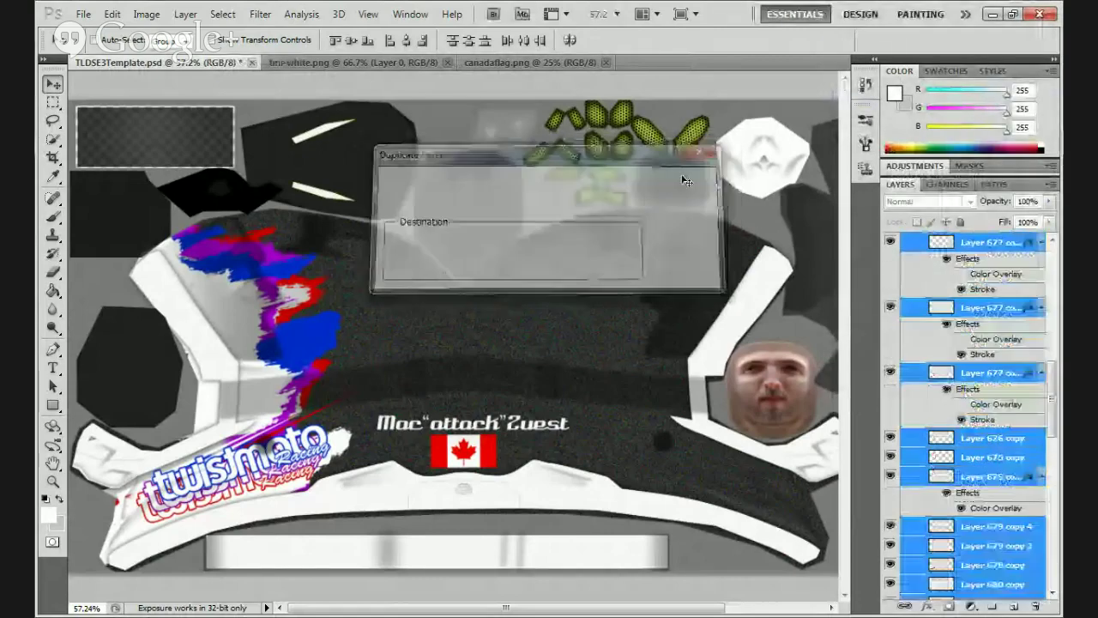
{"action": "scroll", "coordinate": [935, 455], "scroll_direction": "up", "scroll_amount": 3}
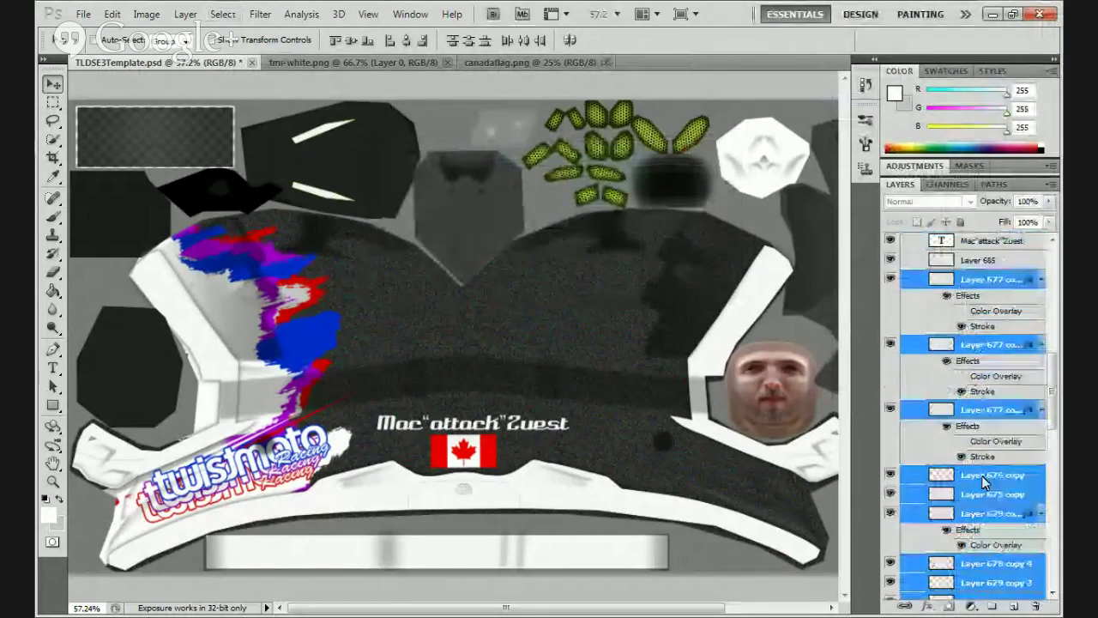
{"action": "left_click", "coordinate": [889, 335]}
{"action": "left_click", "coordinate": [890, 335]}
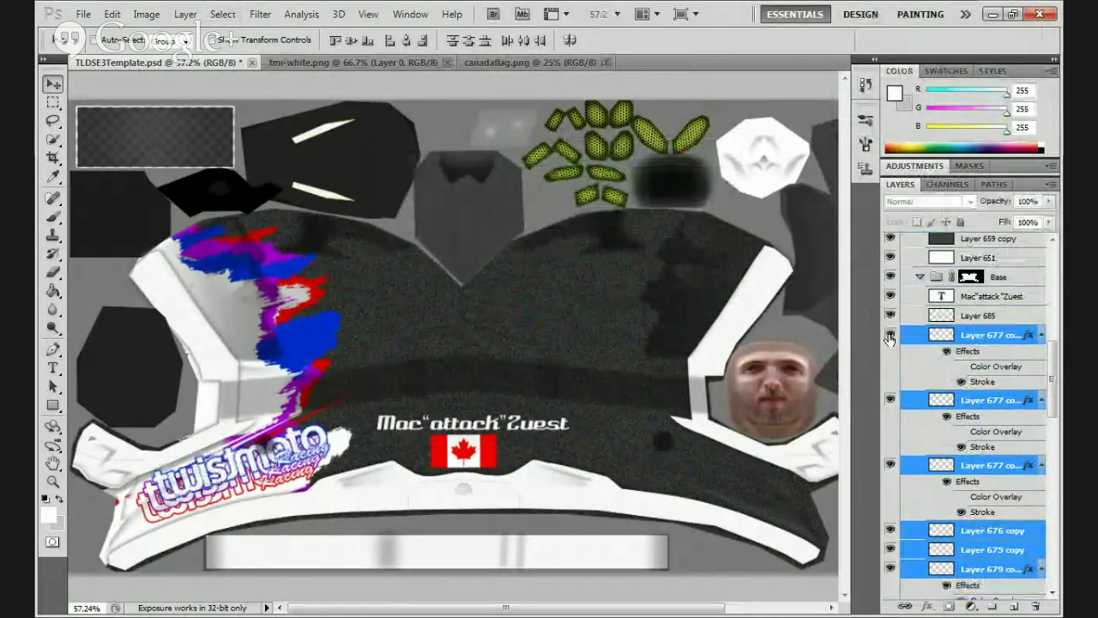
Flip the duplicated splashes and logos horizontally and drag them to the helmet's right side
{"action": "left_click", "coordinate": [144, 14]}
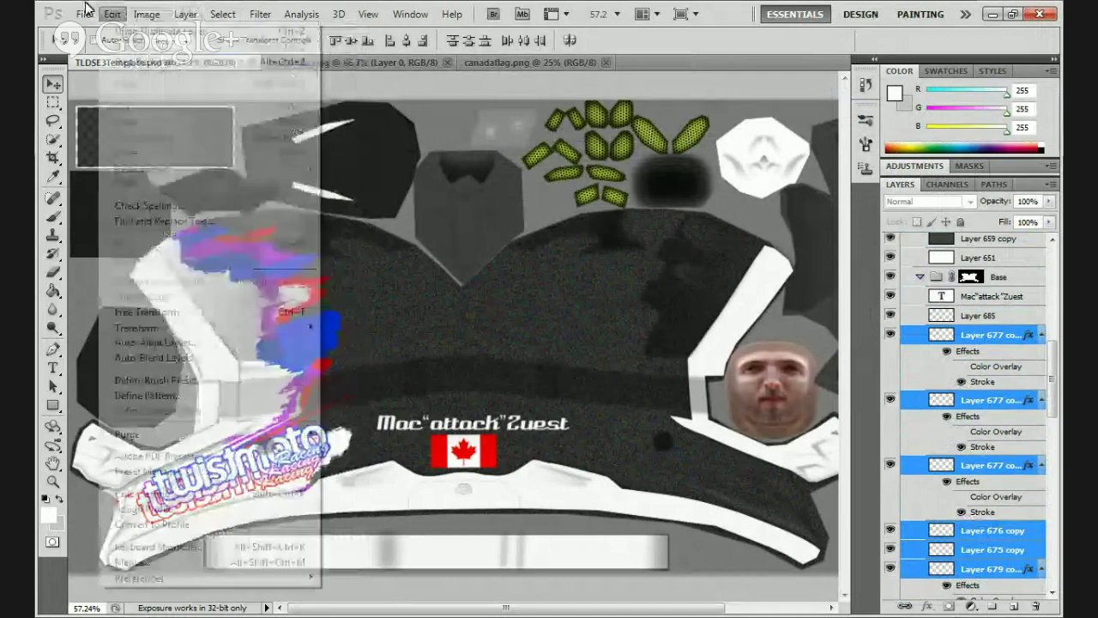
{"action": "mouse_move", "coordinate": [113, 15]}
{"action": "mouse_move", "coordinate": [183, 332]}
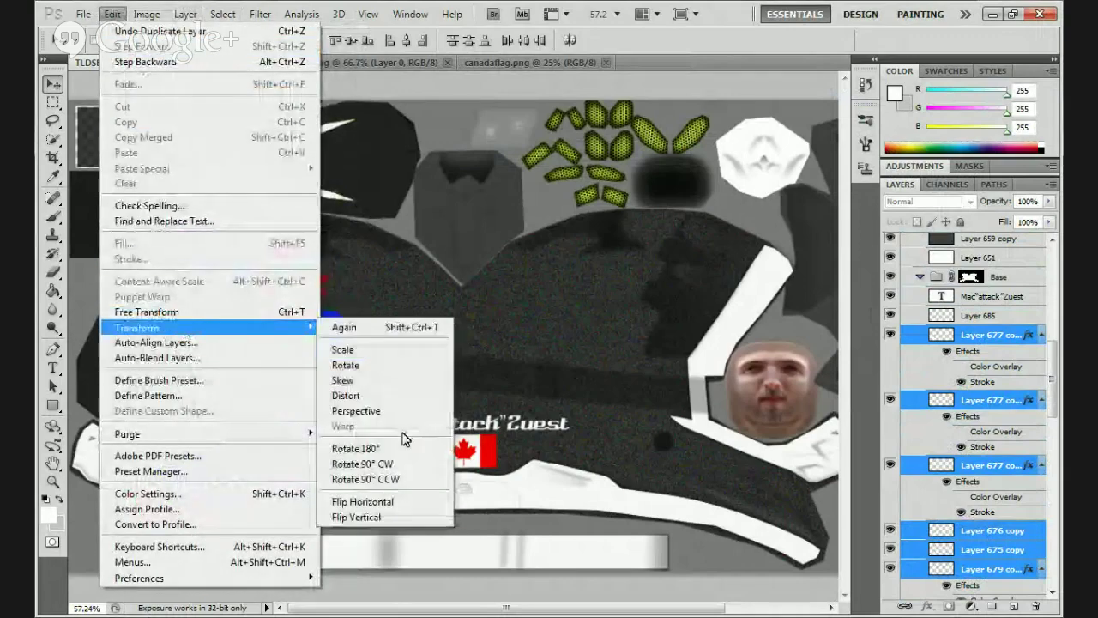
{"action": "left_click", "coordinate": [377, 503]}
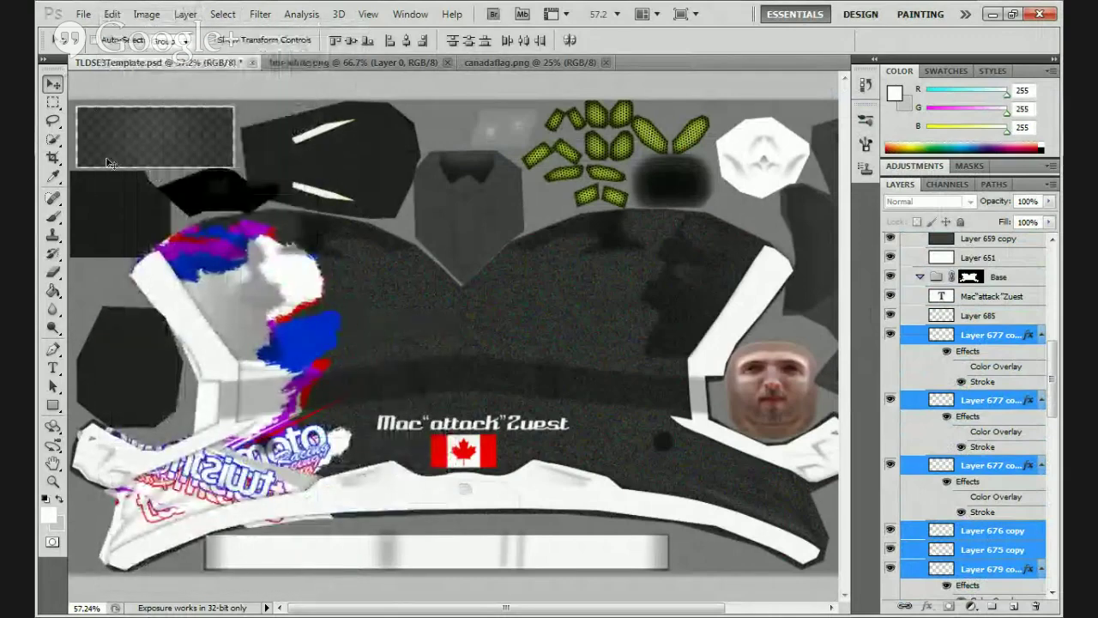
{"action": "left_click_drag", "start_coordinate": [112, 164], "coordinate": [611, 217]}
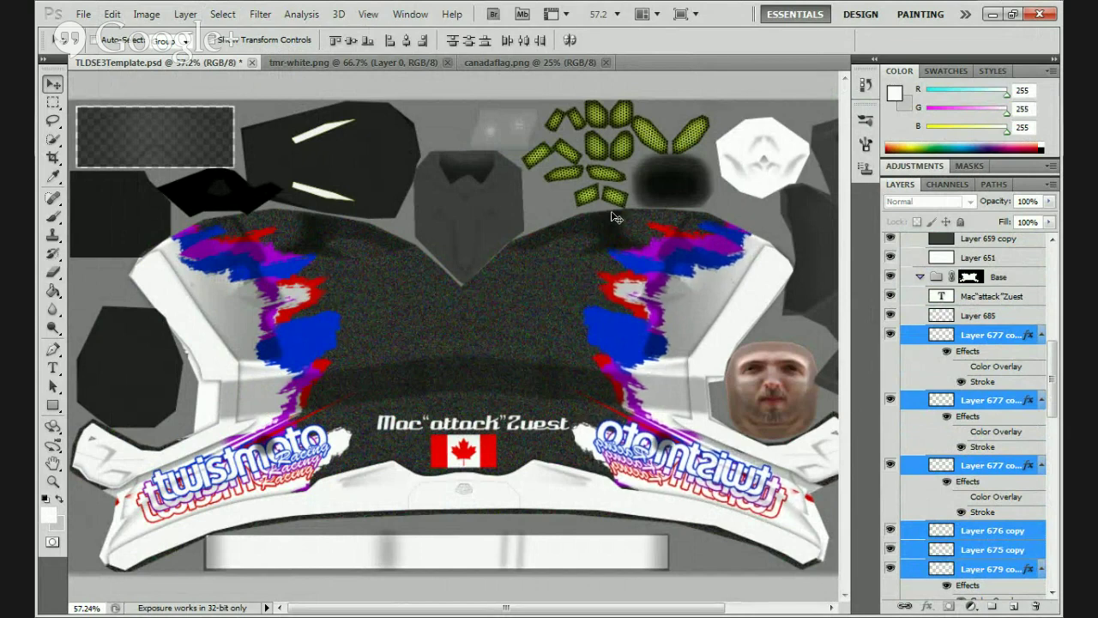
Select the three right-side logo copies and flip them horizontally so they read correctly
{"action": "left_click", "coordinate": [916, 347]}
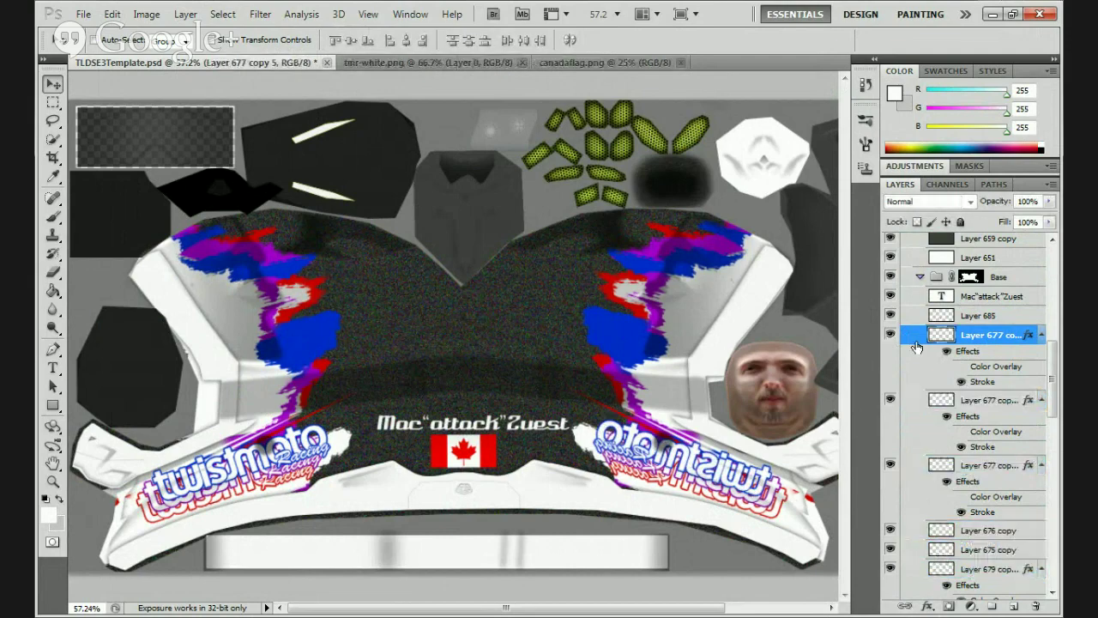
{"action": "left_click", "coordinate": [924, 465], "text": "ctrl"}
{"action": "left_click", "coordinate": [922, 403], "text": "ctrl"}
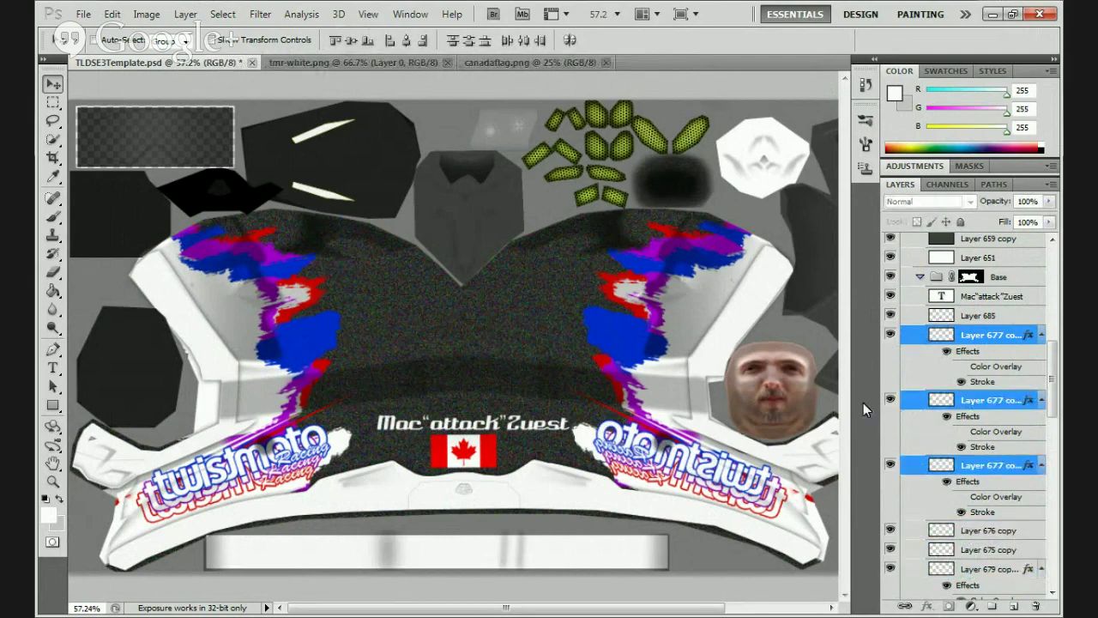
{"action": "left_click", "coordinate": [144, 15]}
{"action": "mouse_move", "coordinate": [113, 14]}
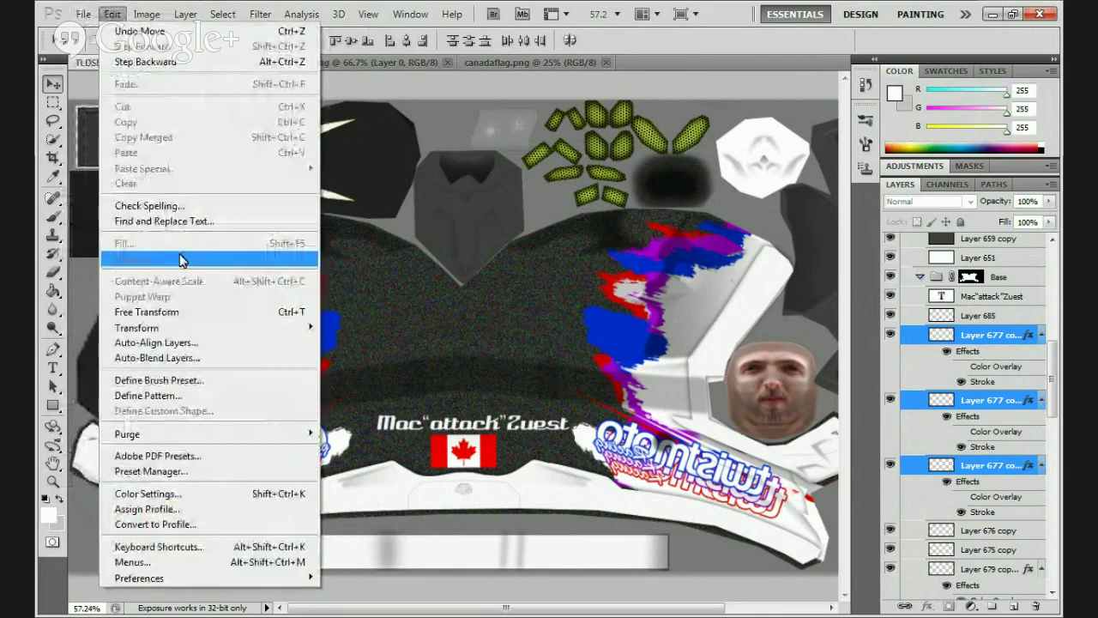
{"action": "mouse_move", "coordinate": [168, 328]}
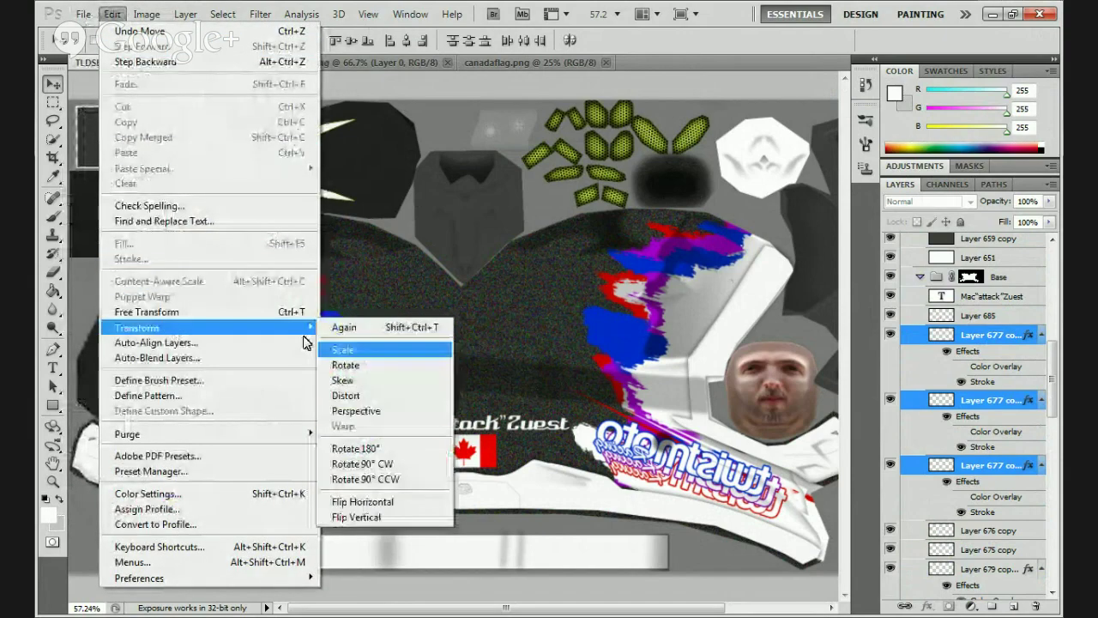
{"action": "left_click", "coordinate": [370, 506]}
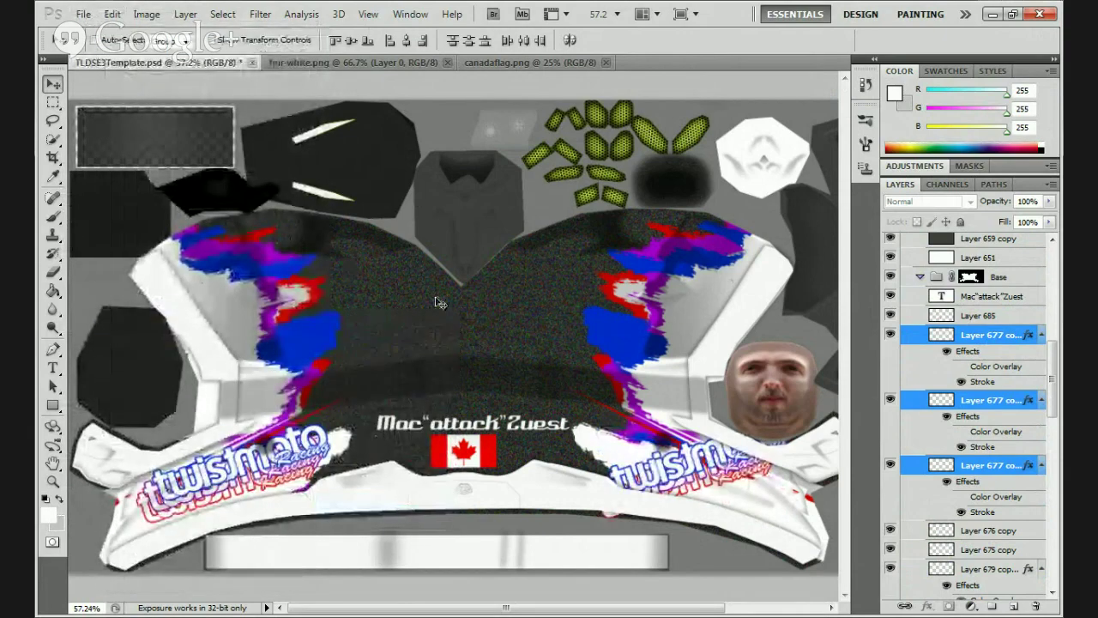
Rotate the right twistmoto logo about 37° to follow the helmet edge
{"action": "key", "text": "ctrl+t"}
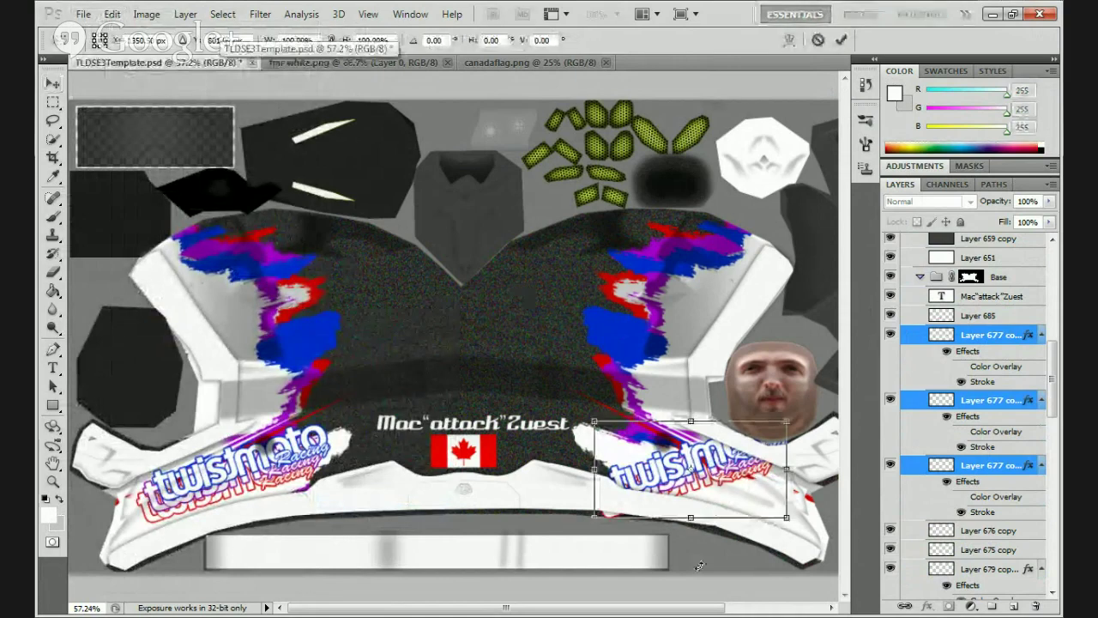
{"action": "left_click_drag", "start_coordinate": [711, 513], "coordinate": [661, 582]}
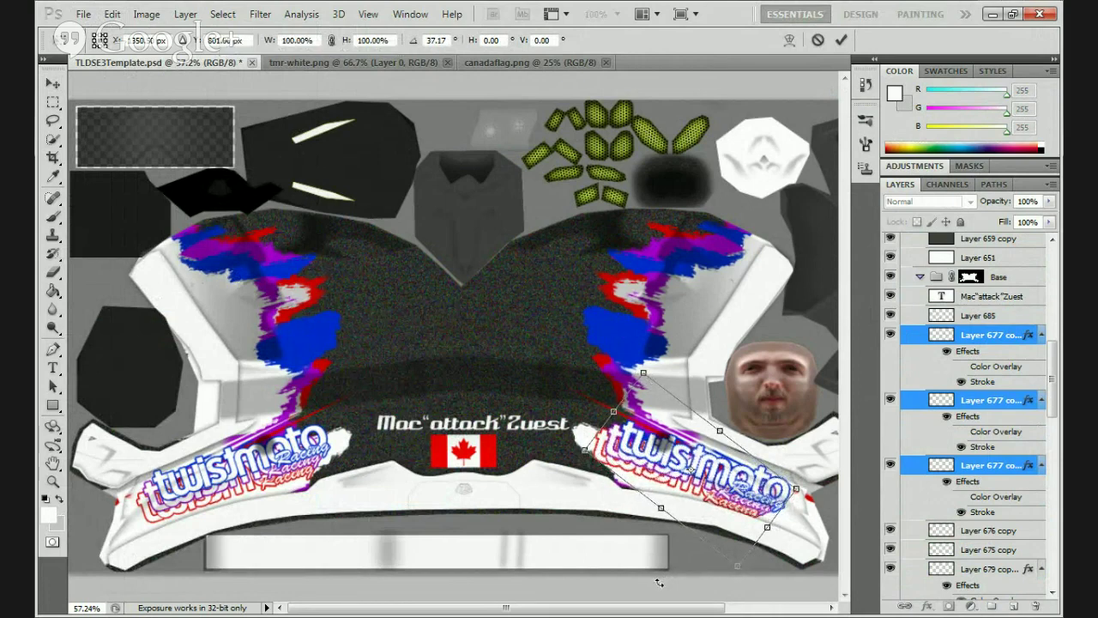
{"action": "left_click", "coordinate": [840, 39]}
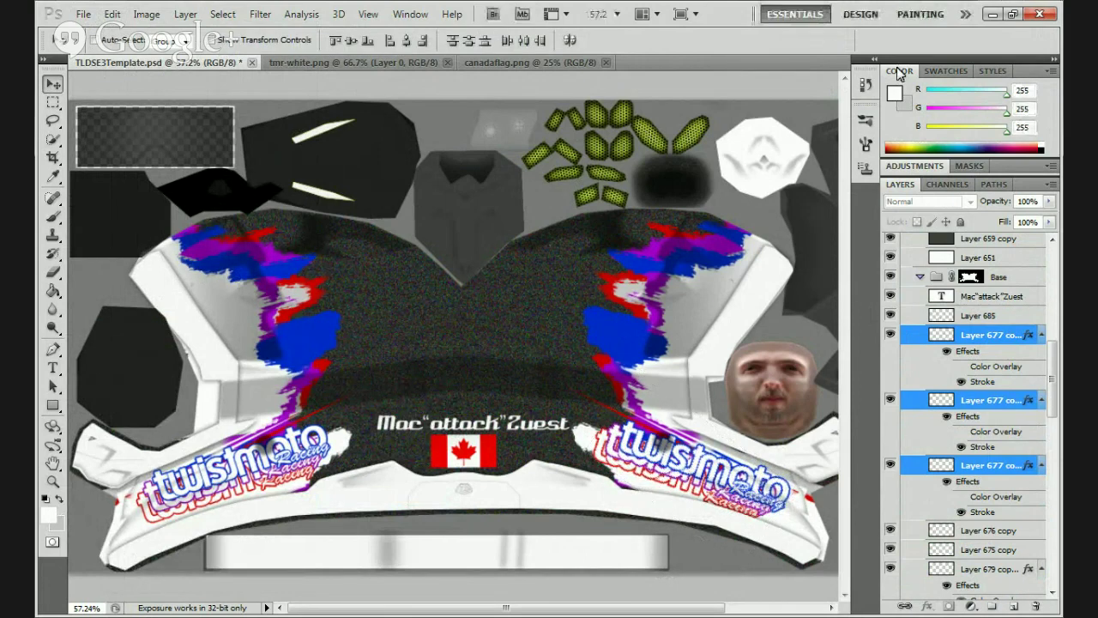
Nudge the right logo copies up and move the top copies lower in the layer stack
{"action": "key", "text": "Up"}
{"action": "key", "text": "Up"}
{"action": "key", "text": "Up"}
{"action": "key", "text": "Up"}
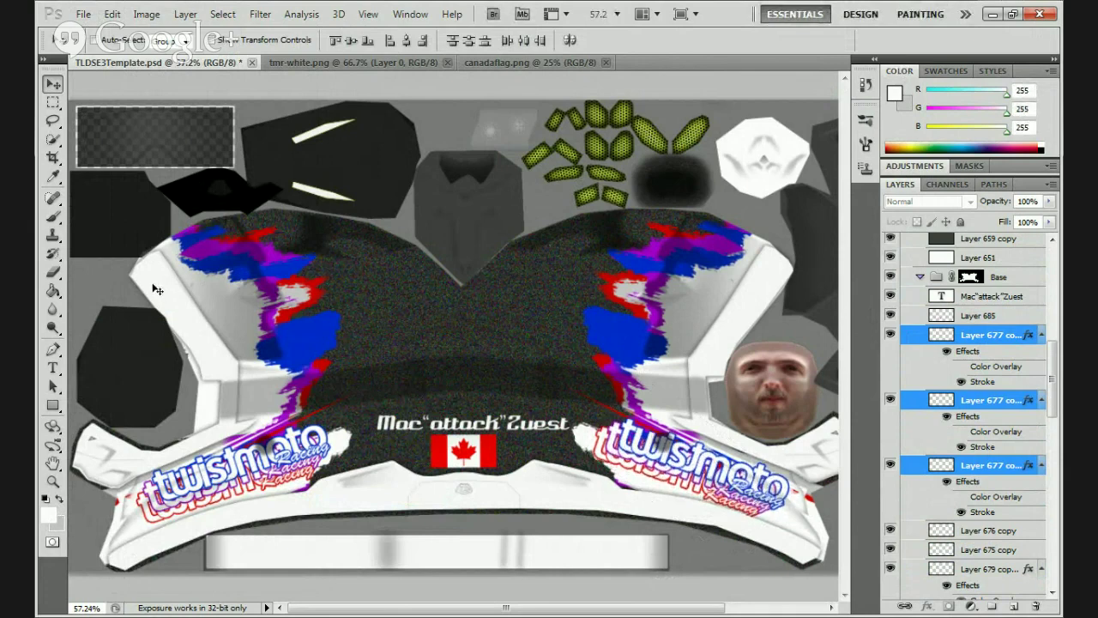
{"action": "key", "text": "Up"}
{"action": "key", "text": "Up"}
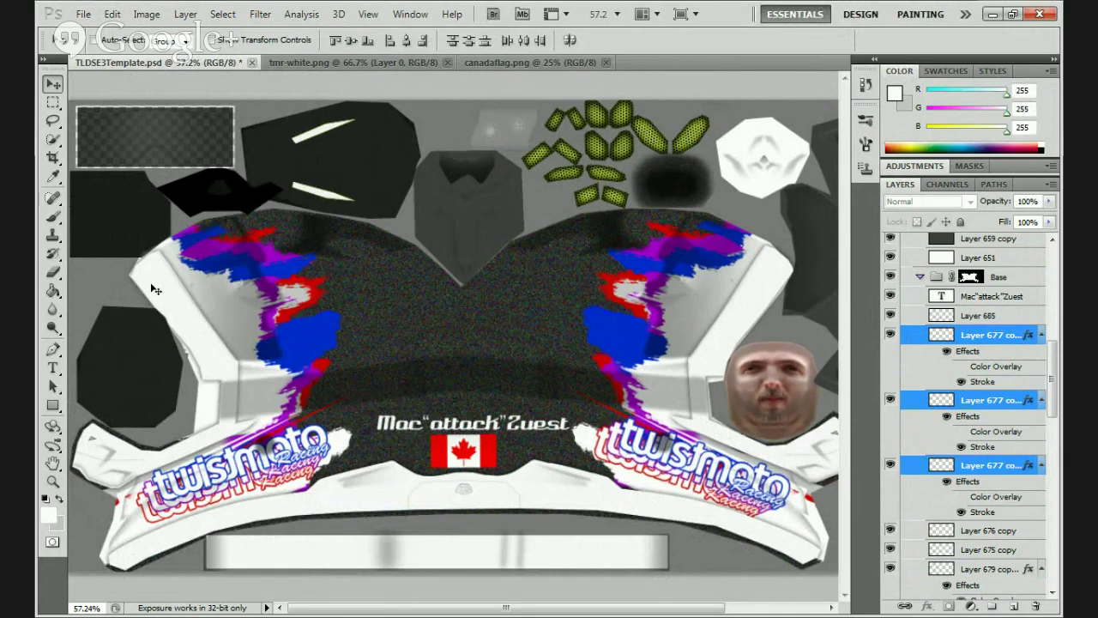
{"action": "left_click", "coordinate": [977, 343]}
{"action": "left_click_drag", "start_coordinate": [977, 343], "coordinate": [969, 501]}
{"action": "left_click_drag", "start_coordinate": [982, 345], "coordinate": [986, 443]}
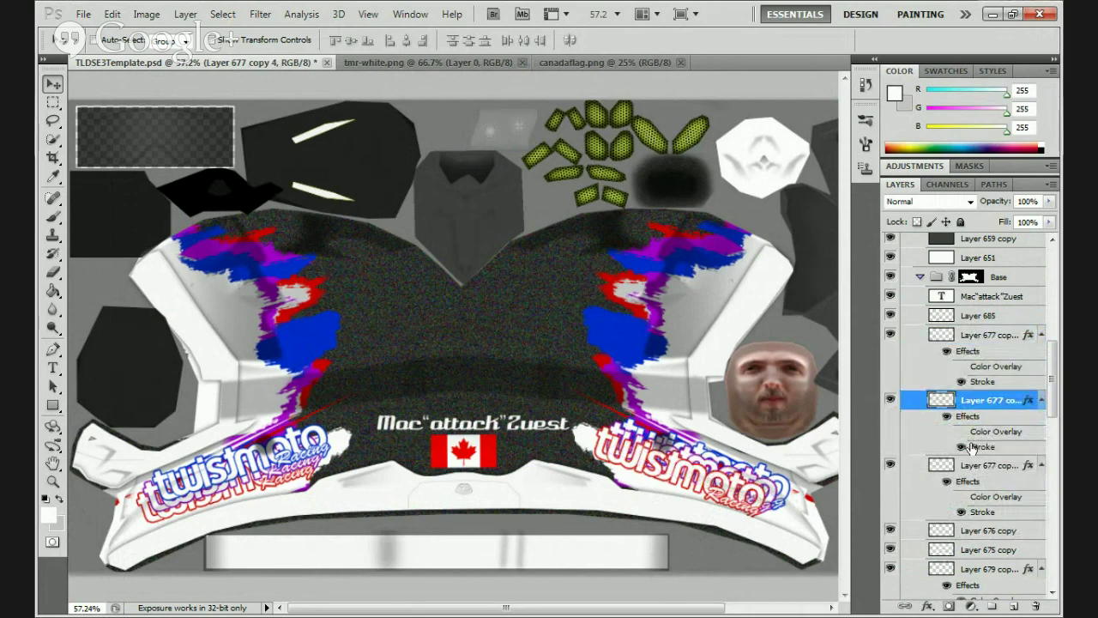
Reposition the top copy and the purple logo copy beneath the red, then undo the nudges
{"action": "left_click", "coordinate": [967, 341]}
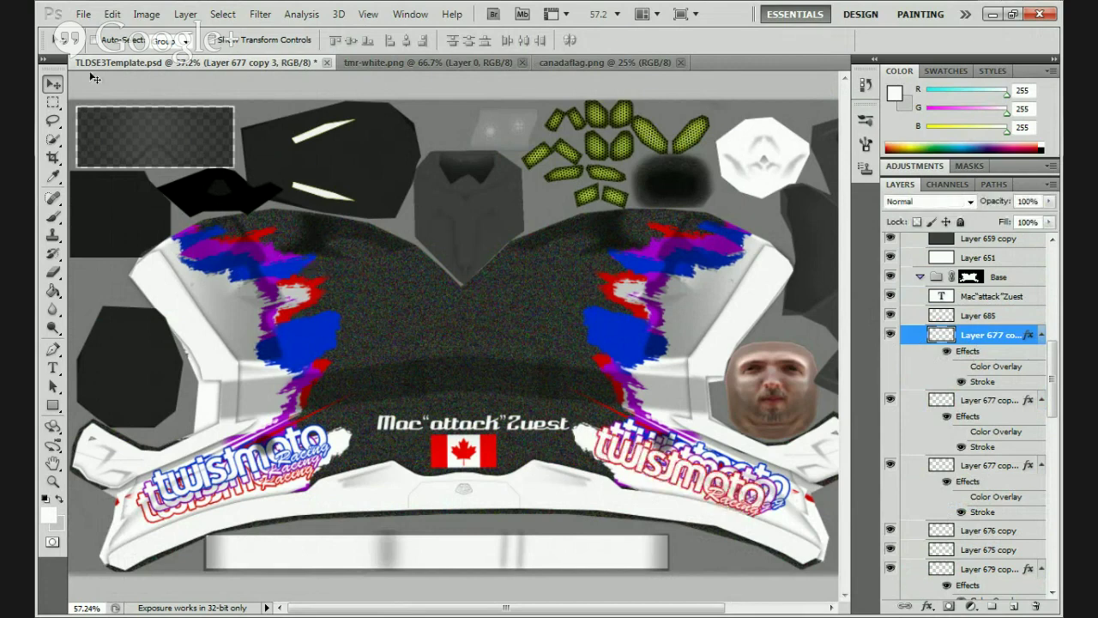
{"action": "left_click_drag", "start_coordinate": [717, 457], "coordinate": [707, 400]}
{"action": "left_click", "coordinate": [986, 401]}
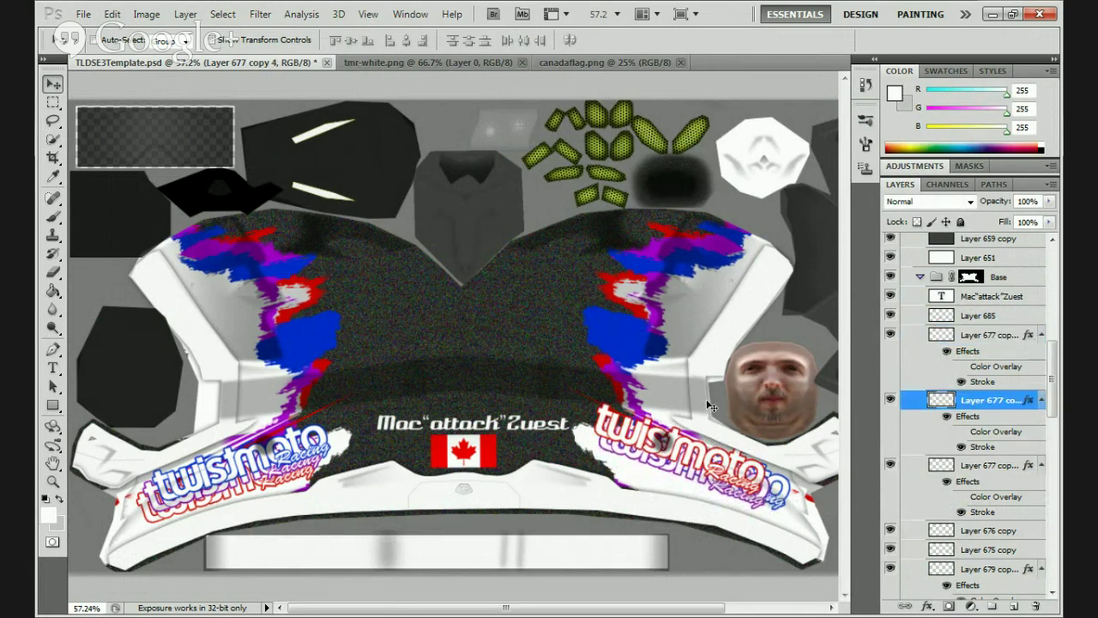
{"action": "left_click", "coordinate": [972, 337]}
{"action": "left_click", "coordinate": [923, 464]}
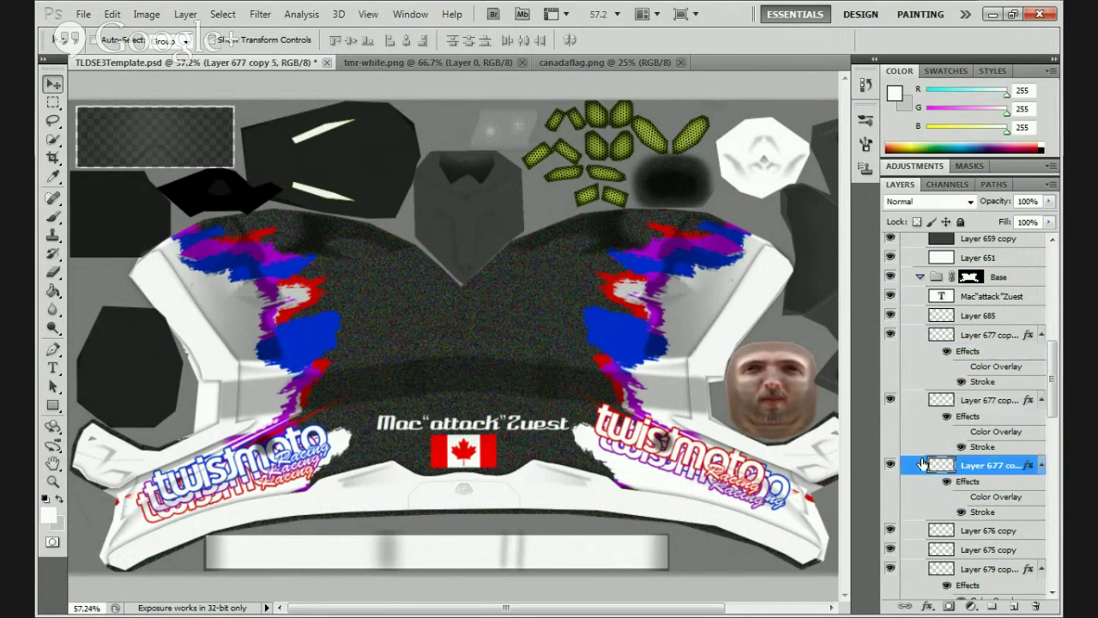
{"action": "left_click_drag", "start_coordinate": [647, 406], "coordinate": [626, 416]}
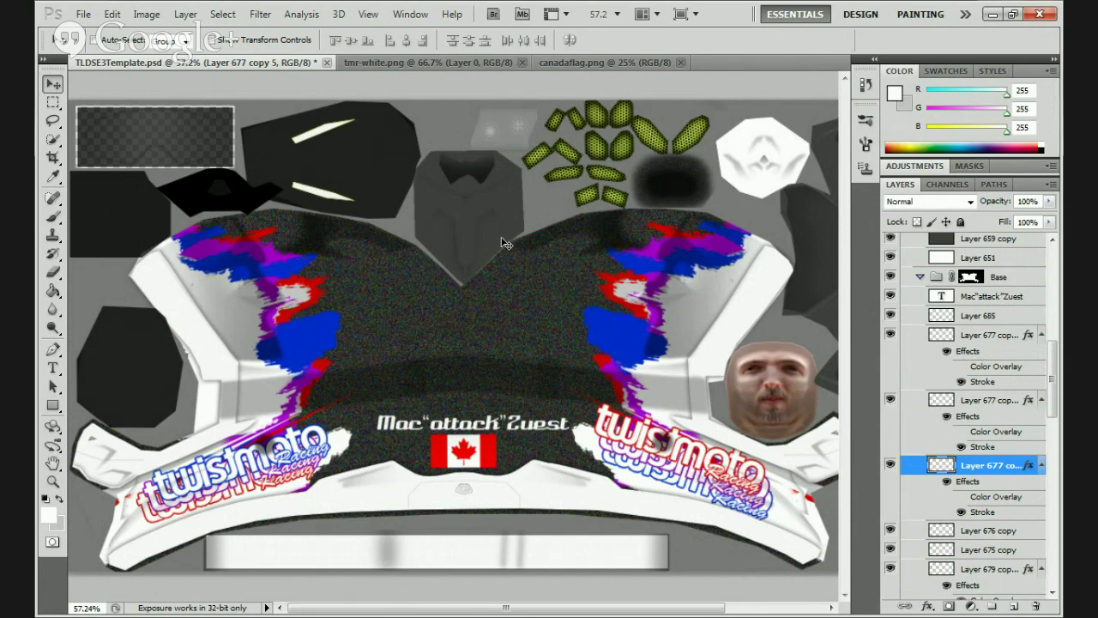
{"action": "key", "text": "Down"}
{"action": "key", "text": "Down"}
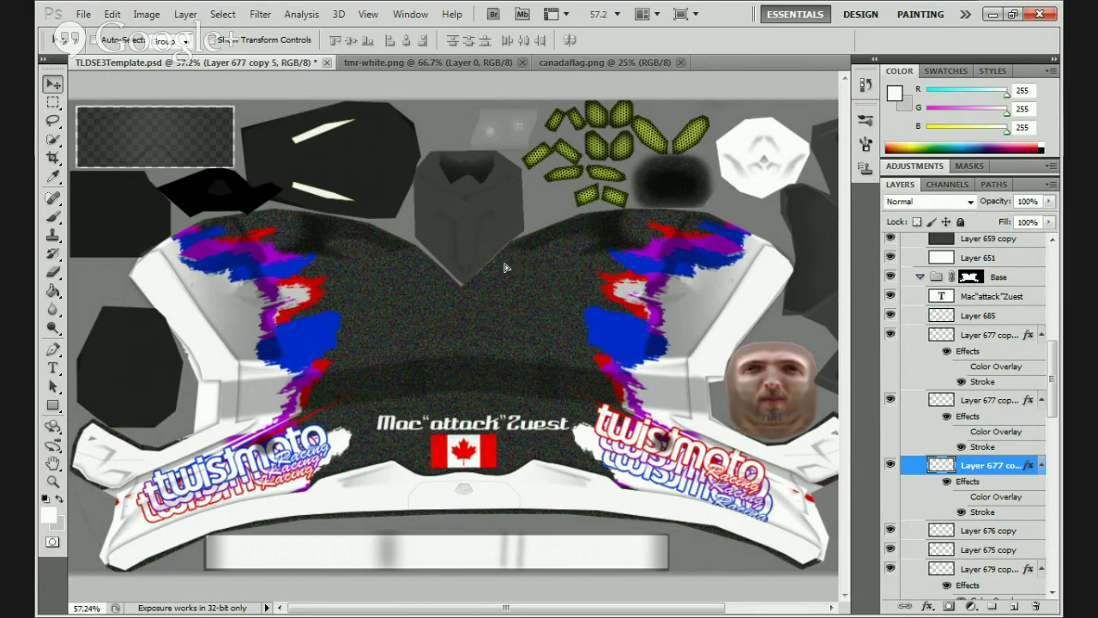
{"action": "key", "text": "Down"}
{"action": "key", "text": "Down"}
{"action": "key", "text": "Down"}
{"action": "key", "text": "Down"}
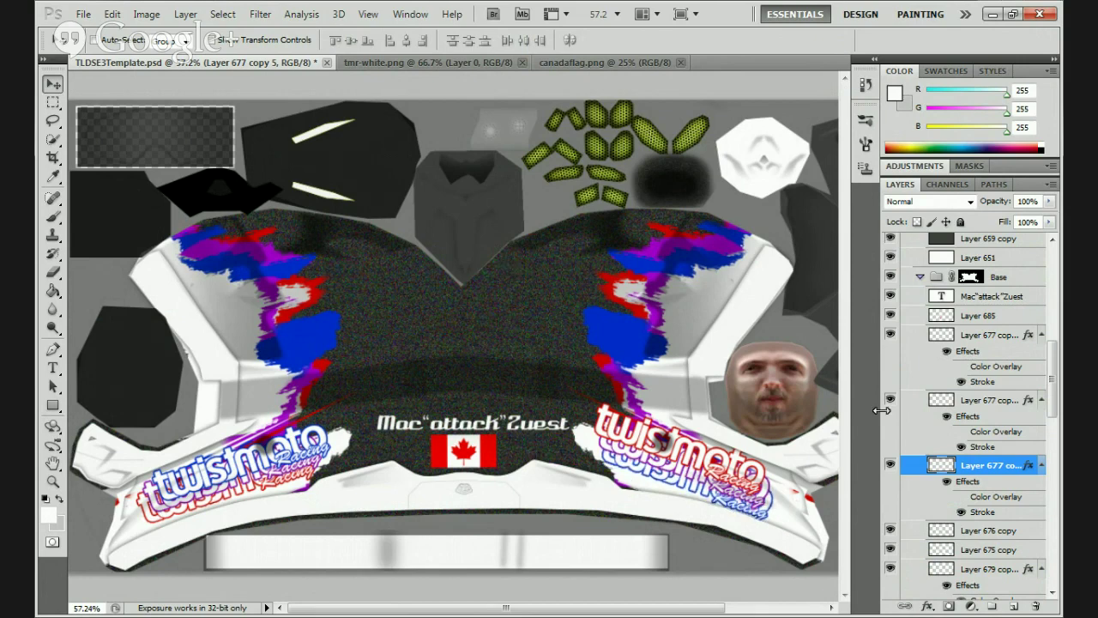
{"action": "key", "text": "ctrl+z"}
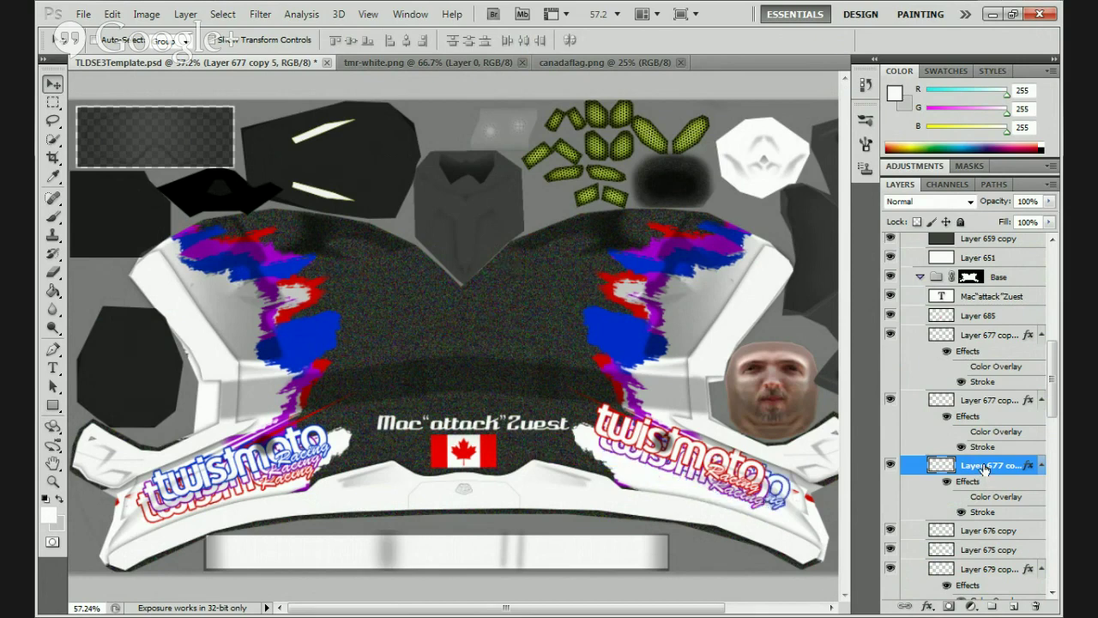
{"action": "key", "text": "ctrl+alt+z"}
{"action": "key", "text": "ctrl+alt+z"}
Move the top logo copy up and left, then nudge it down slightly
{"action": "left_click", "coordinate": [971, 340]}
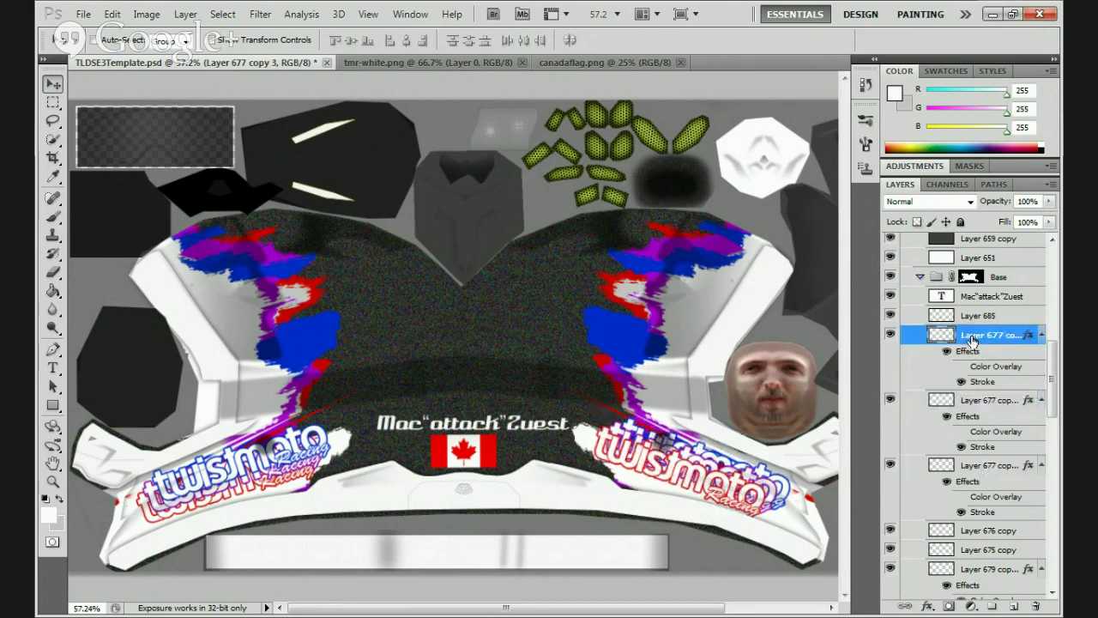
{"action": "key", "text": "ctrl+alt+z"}
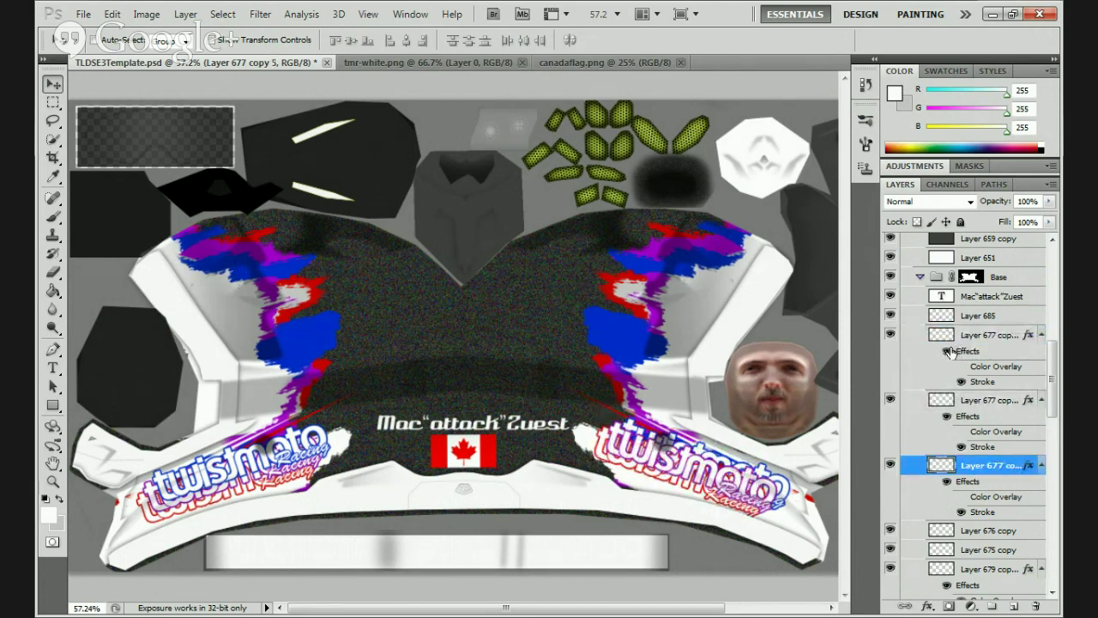
{"action": "key", "text": "ctrl+alt+z"}
{"action": "left_click", "coordinate": [972, 342]}
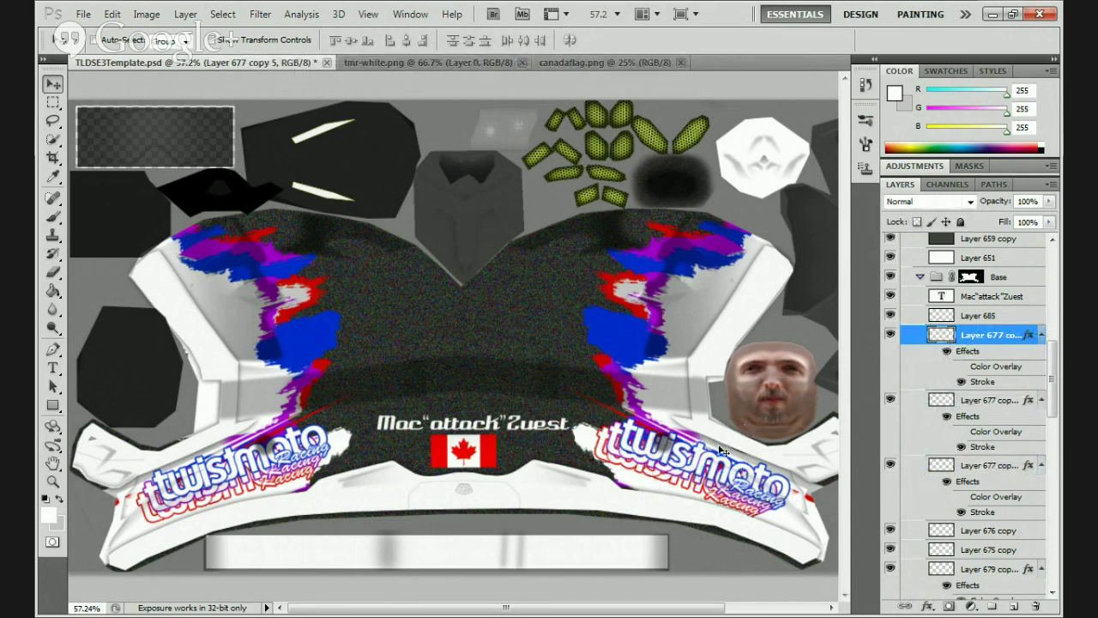
{"action": "left_click_drag", "start_coordinate": [723, 451], "coordinate": [689, 435]}
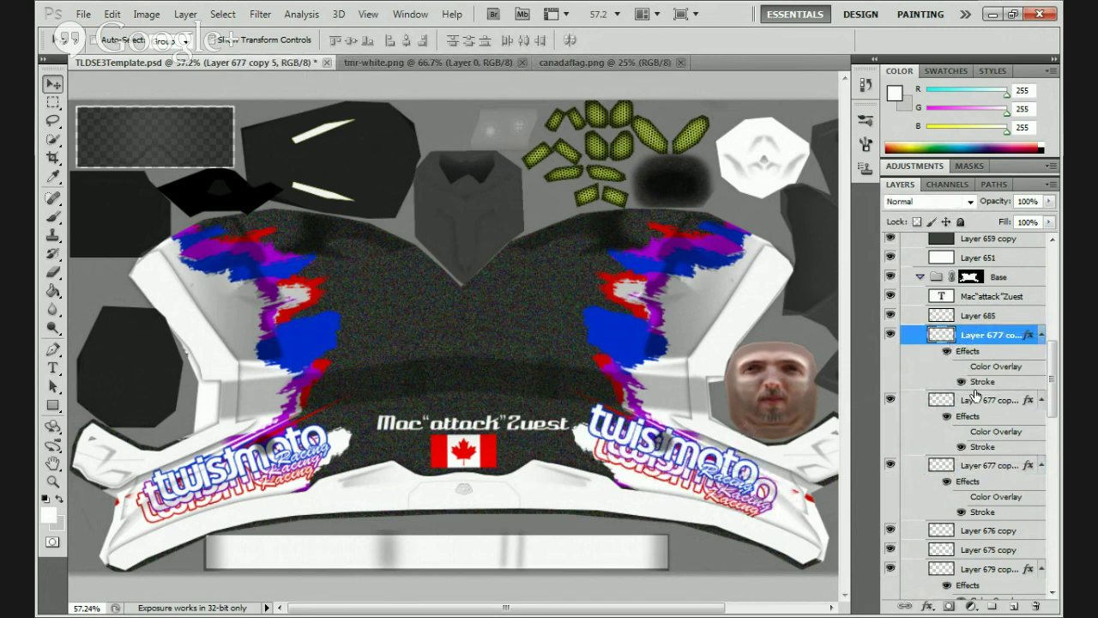
{"action": "key", "text": "Down"}
{"action": "key", "text": "Down"}
{"action": "key", "text": "Down"}
{"action": "key", "text": "Down"}
{"action": "key", "text": "Down"}
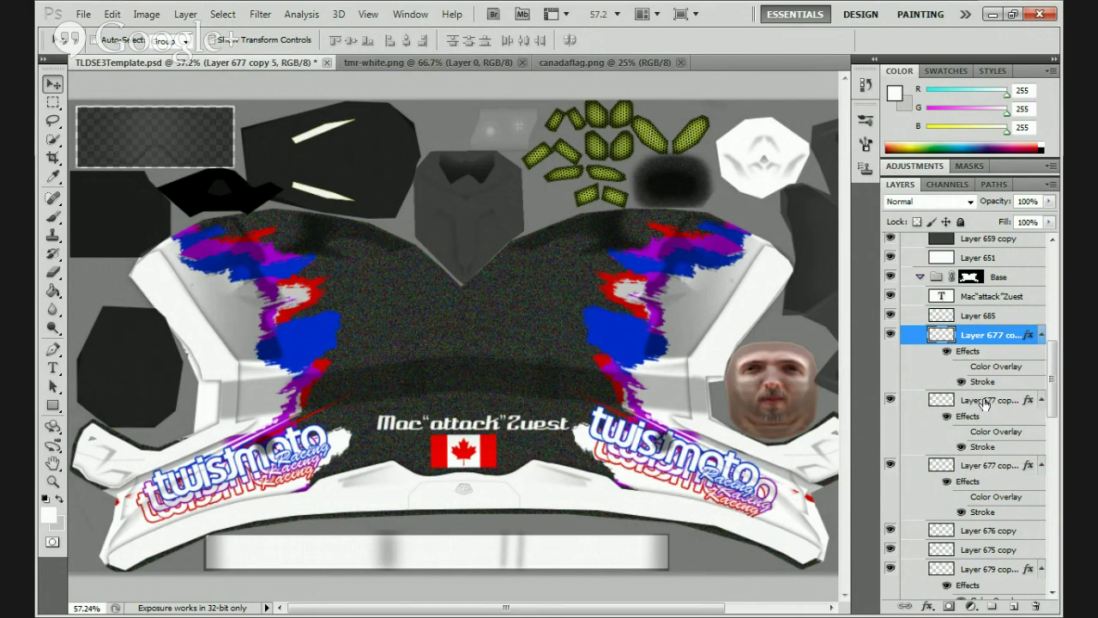
Fine-tune the second logo copy's position with arrow-key nudges
{"action": "left_click", "coordinate": [982, 401]}
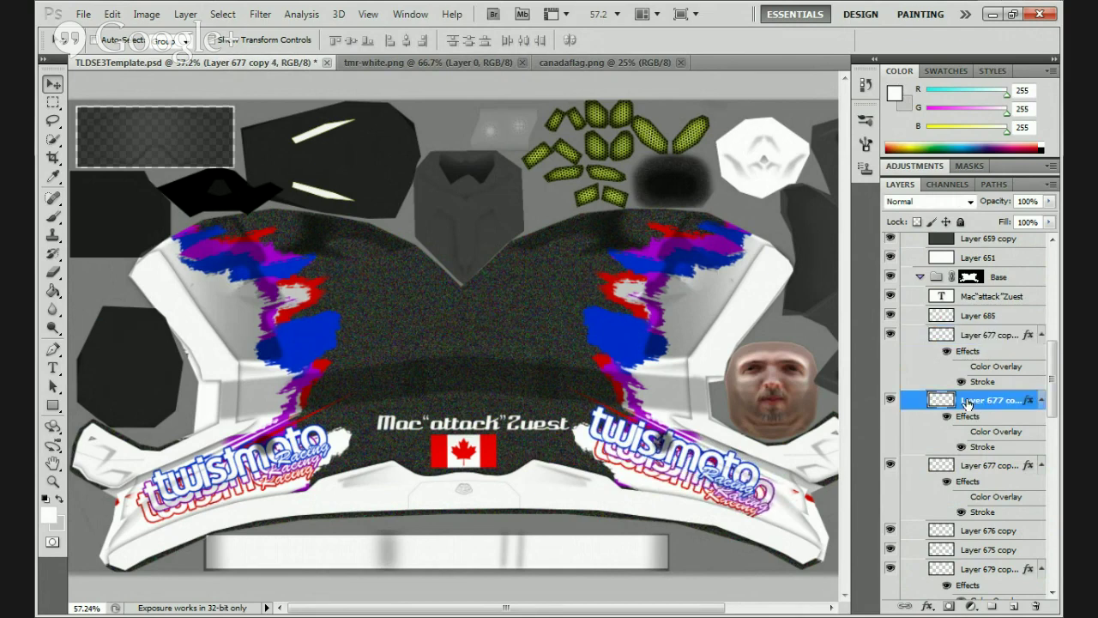
{"action": "key", "text": "Down"}
{"action": "key", "text": "Down"}
{"action": "key", "text": "Down"}
{"action": "key", "text": "Down"}
{"action": "key", "text": "Down"}
{"action": "key", "text": "Down"}
{"action": "key", "text": "Left"}
{"action": "key", "text": "Left"}
{"action": "key", "text": "Left"}
{"action": "key", "text": "Left"}
{"action": "key", "text": "Left"}
{"action": "key", "text": "Left"}
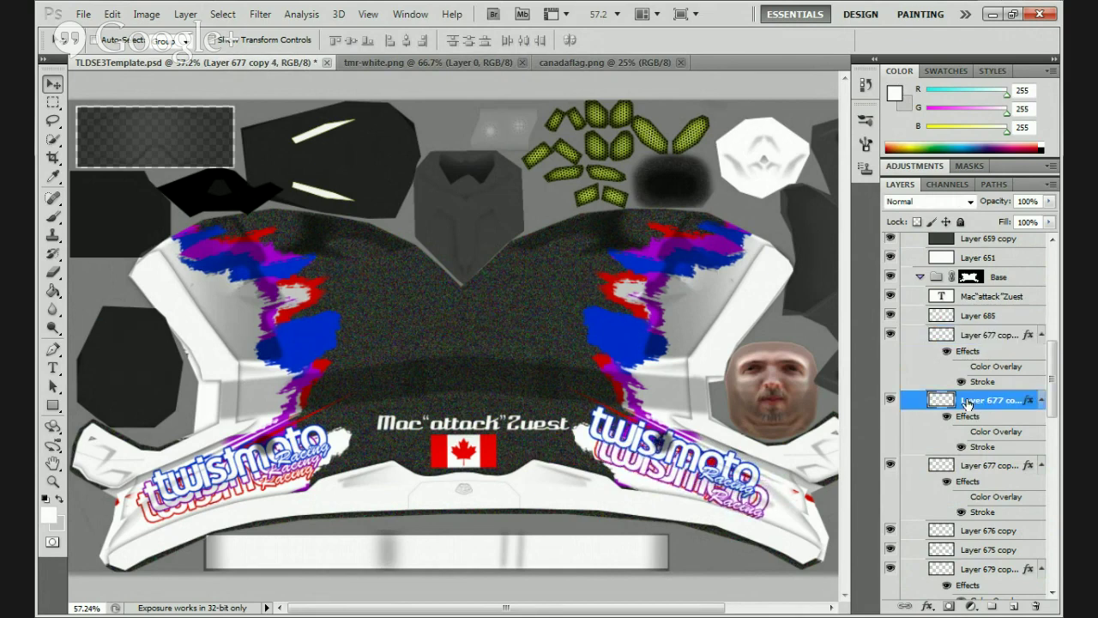
{"action": "key", "text": "Up"}
{"action": "key", "text": "Up"}
{"action": "key", "text": "Up"}
{"action": "key", "text": "Up"}
{"action": "key", "text": "Up"}
{"action": "key", "text": "Up"}
{"action": "key", "text": "Left"}
{"action": "key", "text": "Left"}
{"action": "key", "text": "Left"}
{"action": "key", "text": "Left"}
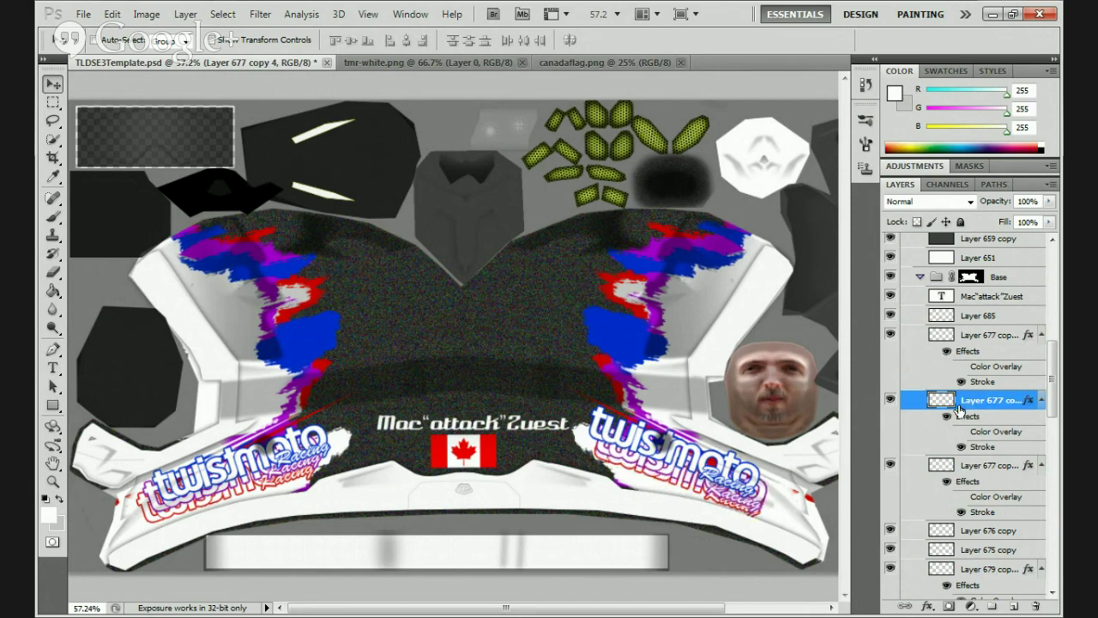
{"action": "key", "text": "Down"}
{"action": "key", "text": "Down"}
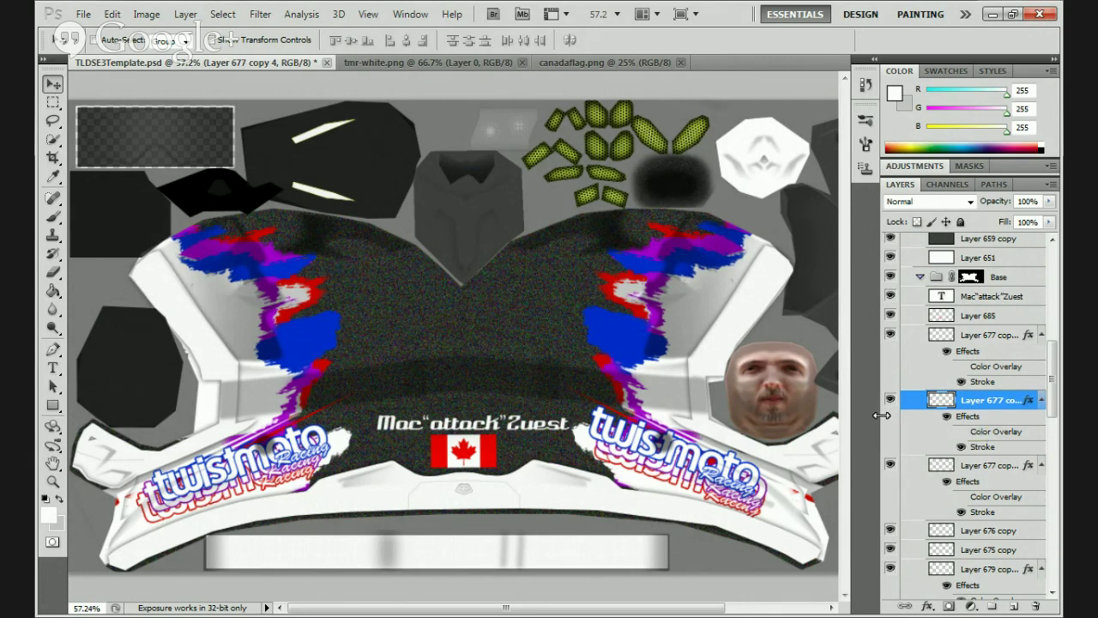
Nudge the red logo copy three pixels to the right
{"action": "left_click", "coordinate": [977, 466]}
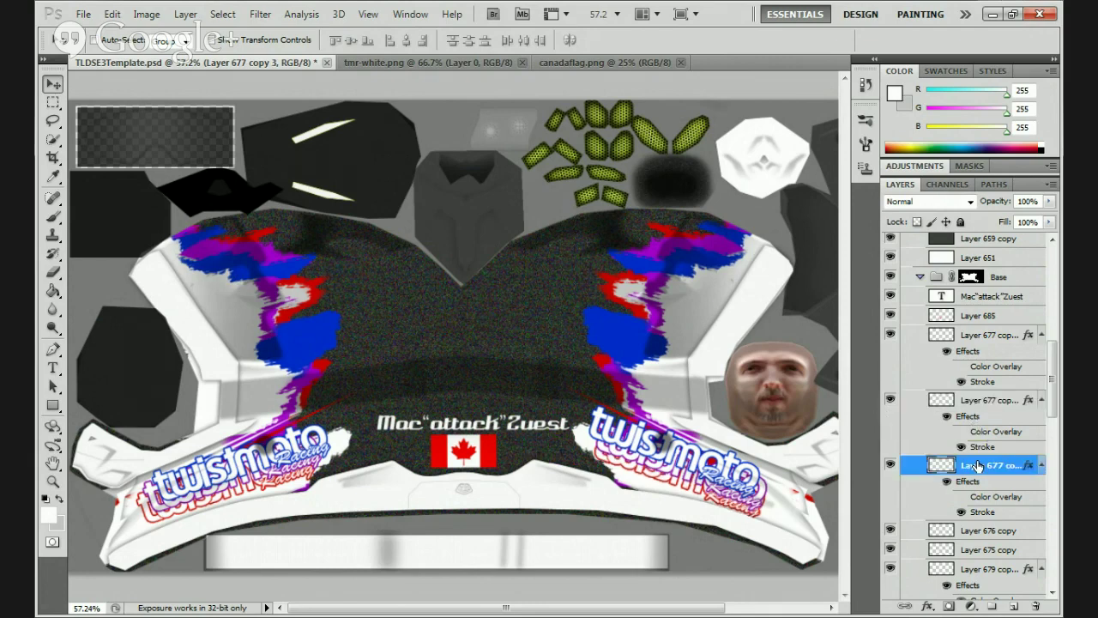
{"action": "key", "text": "Right"}
{"action": "key", "text": "Right"}
{"action": "key", "text": "Right"}
{"action": "key", "text": "Right"}
{"action": "key", "text": "Right"}
{"action": "key", "text": "Right"}
{"action": "key", "text": "Right"}
{"action": "key", "text": "Right"}
{"action": "key", "text": "Right"}
{"action": "key", "text": "Right"}
{"action": "key", "text": "Right"}
{"action": "key", "text": "Right"}
{"action": "key", "text": "Right"}
{"action": "key", "text": "Right"}
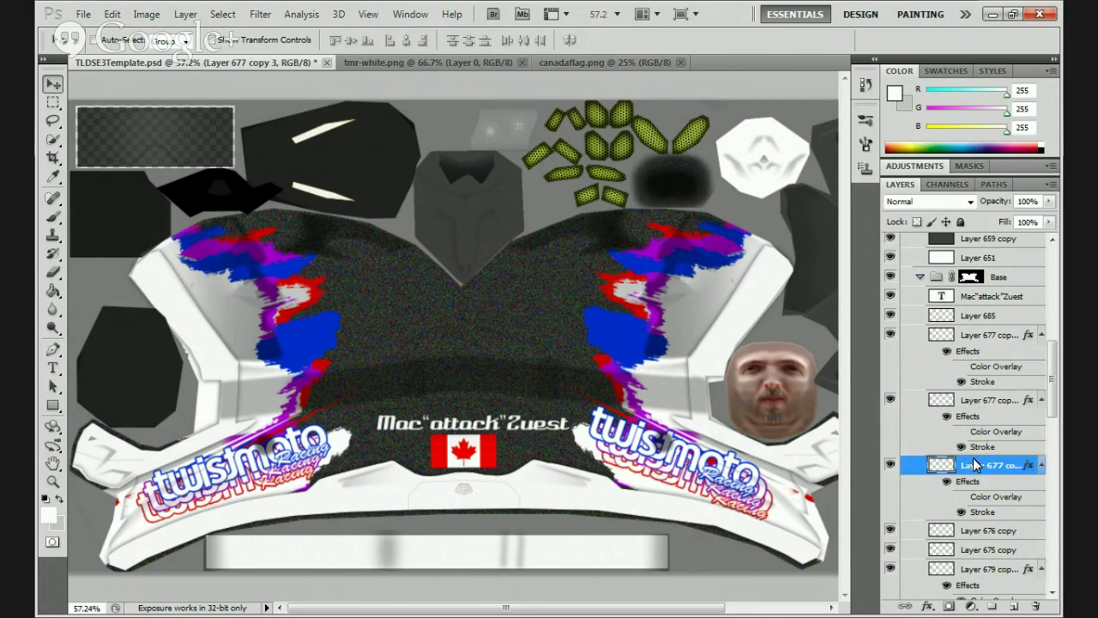
{"action": "key", "text": "Right"}
{"action": "key", "text": "Right"}
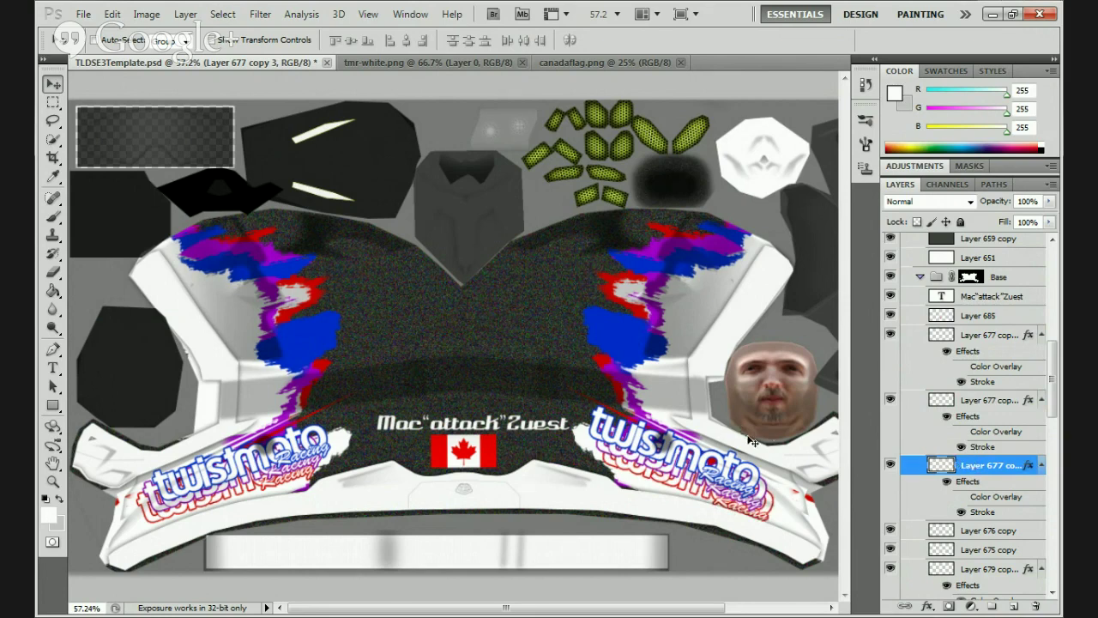
{"action": "key", "text": "Right"}
{"action": "key", "text": "Right"}
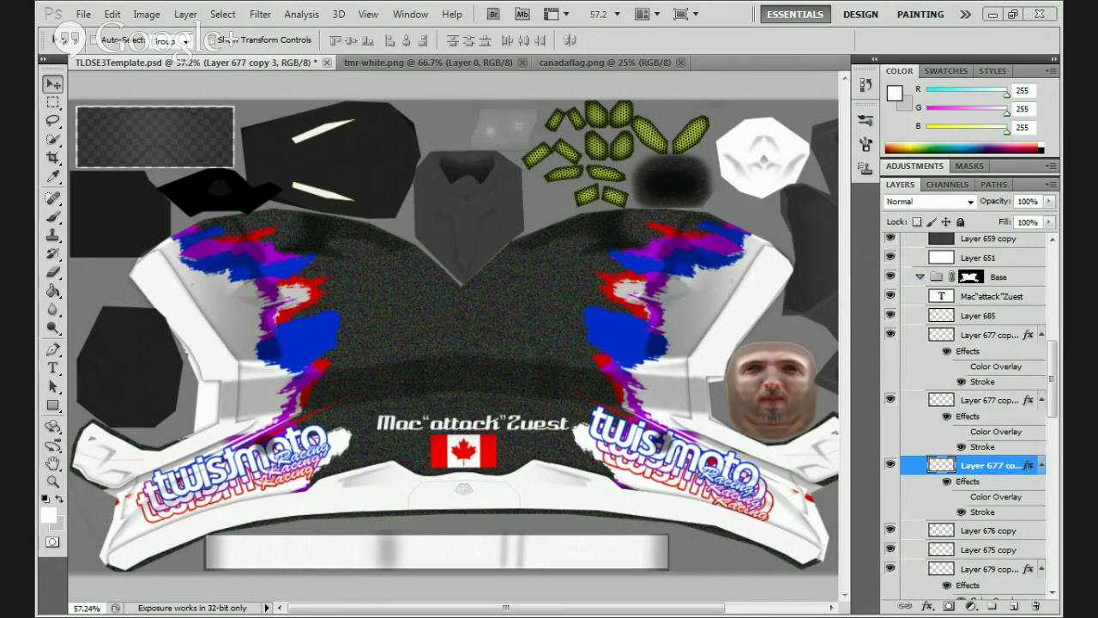
{"action": "key", "text": "alt+Tab"}
Open the top Facebook notification showing the Nor Cal Drifters Market engine post
{"action": "left_click", "coordinate": [275, 8]}
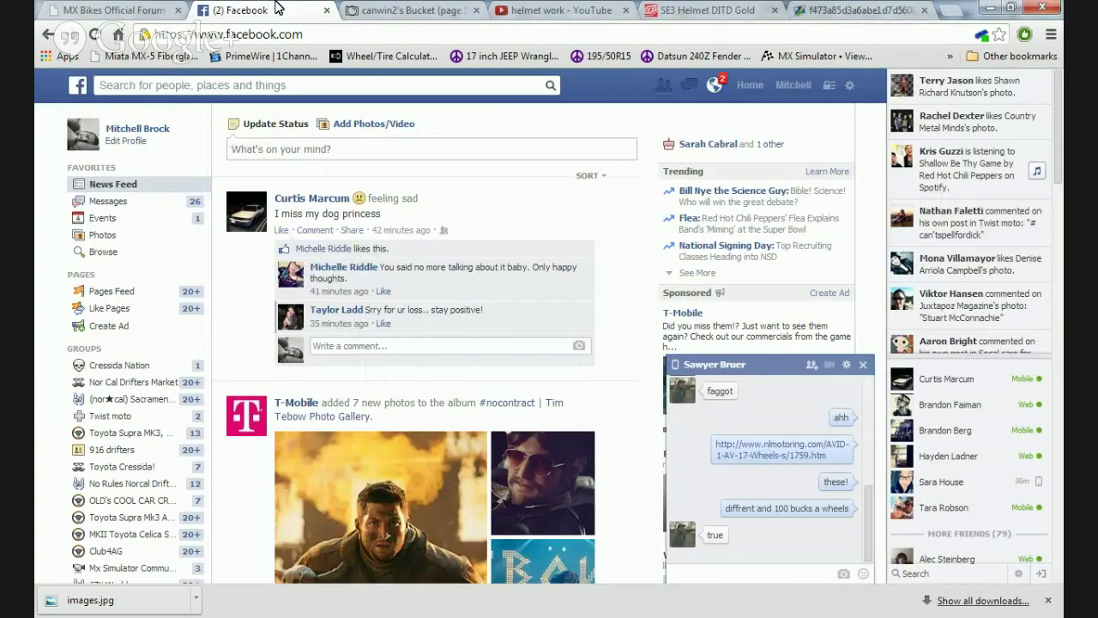
{"action": "left_click", "coordinate": [712, 84]}
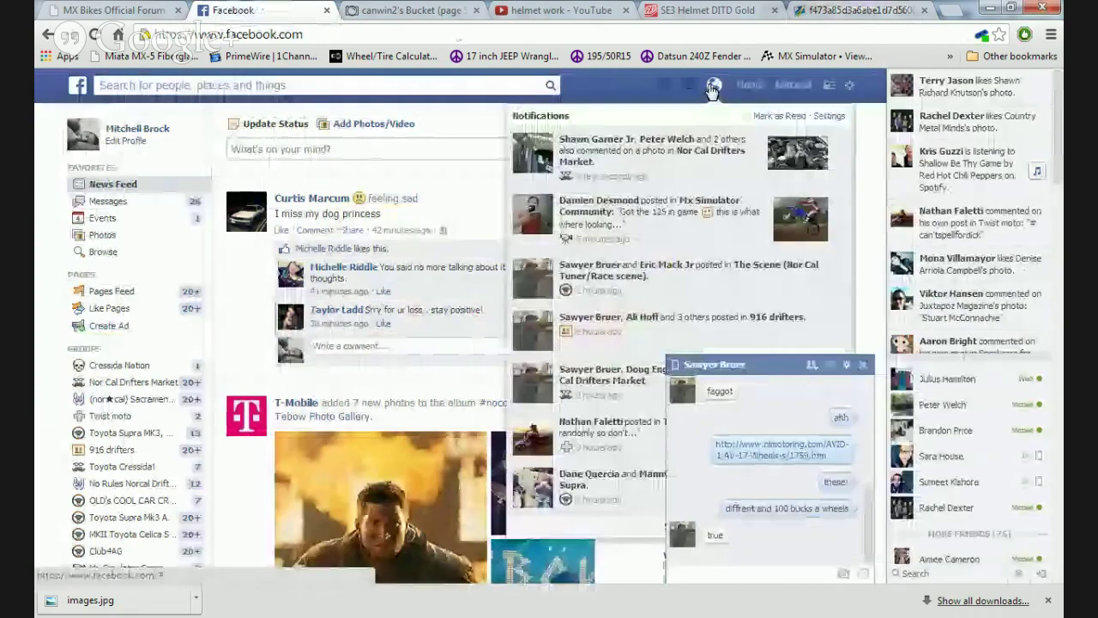
{"action": "left_click", "coordinate": [639, 141]}
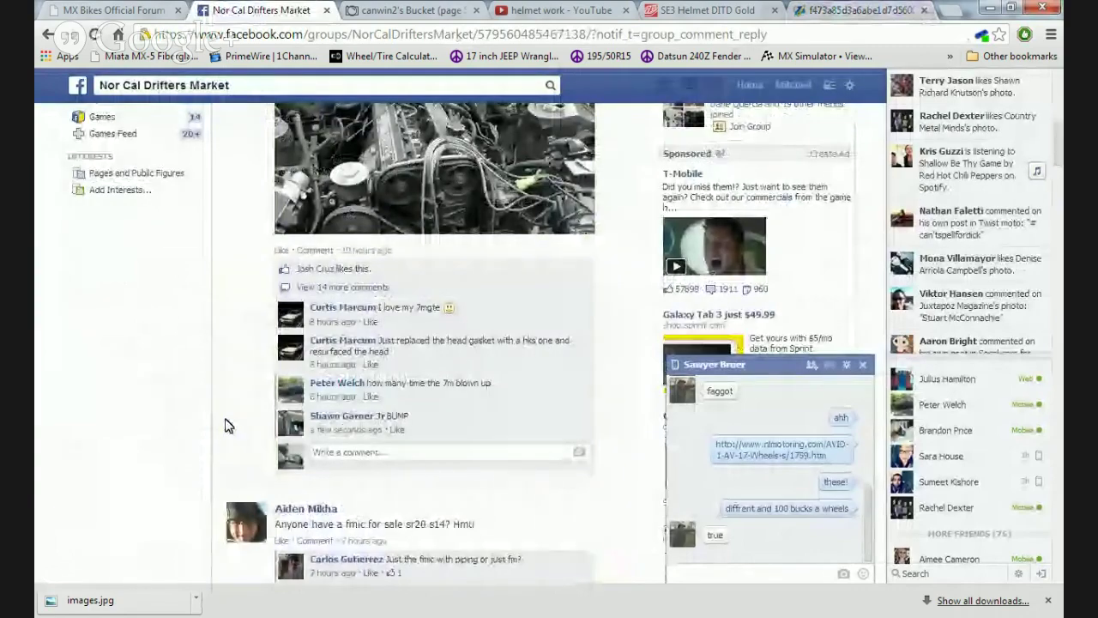
{"action": "scroll", "coordinate": [215, 422], "scroll_direction": "up", "scroll_amount": 2}
{"action": "scroll", "coordinate": [215, 422], "scroll_direction": "down", "scroll_amount": 1}
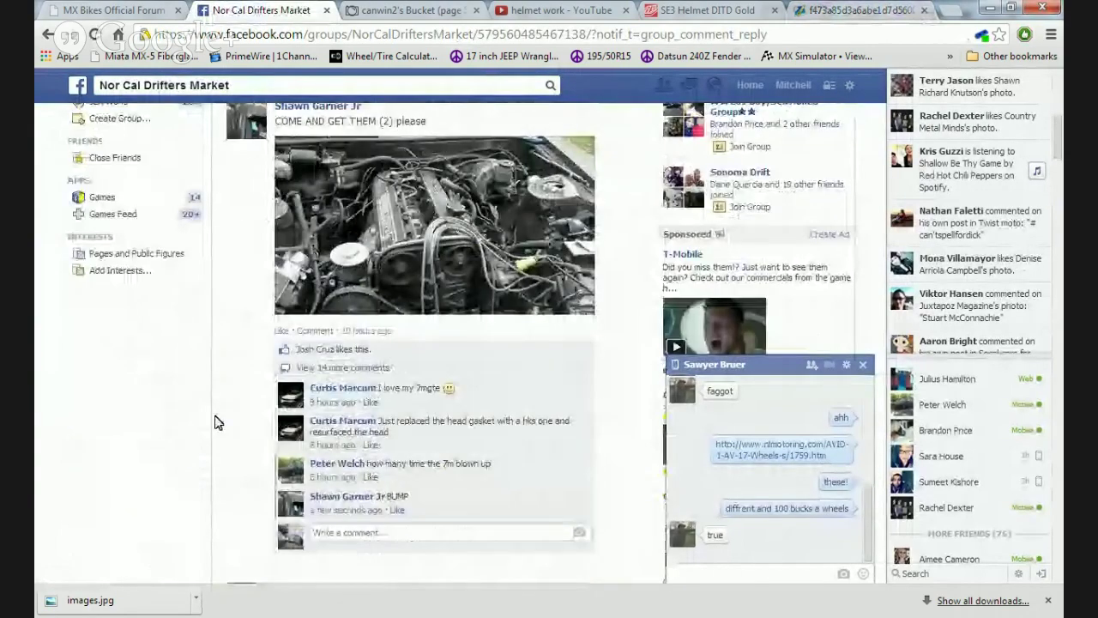
{"action": "scroll", "coordinate": [218, 422], "scroll_direction": "up", "scroll_amount": 5}
{"action": "left_click", "coordinate": [712, 89]}
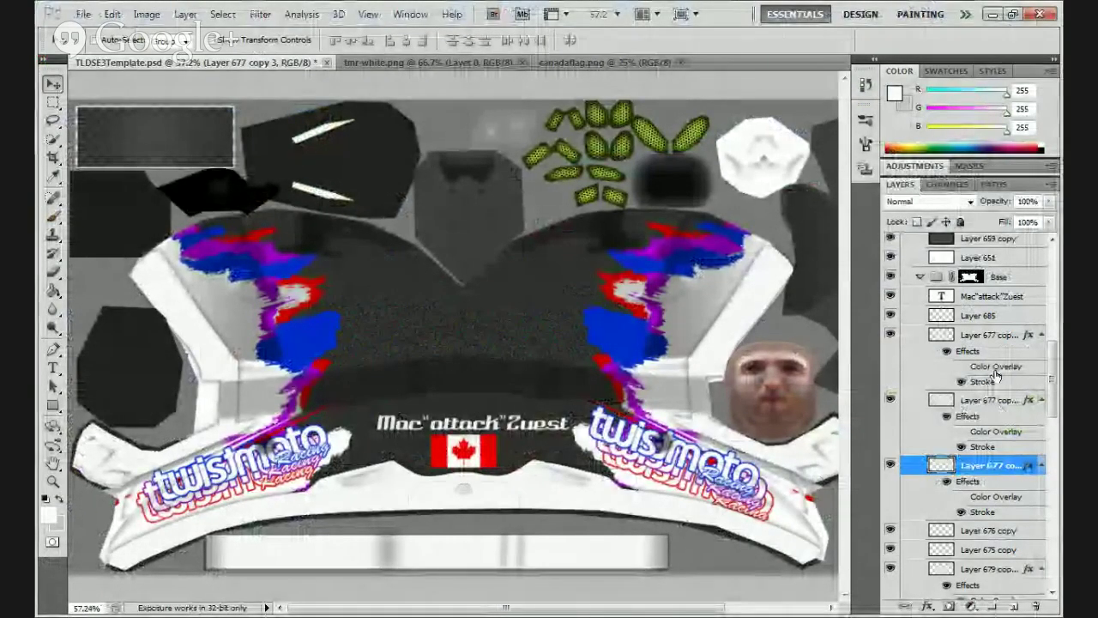
Rotate all three right-side logo copies by about -1.64° and apply the transform
{"action": "left_click", "coordinate": [990, 400], "text": "ctrl"}
{"action": "left_click", "coordinate": [991, 334], "text": "ctrl"}
{"action": "key", "text": "ctrl+t"}
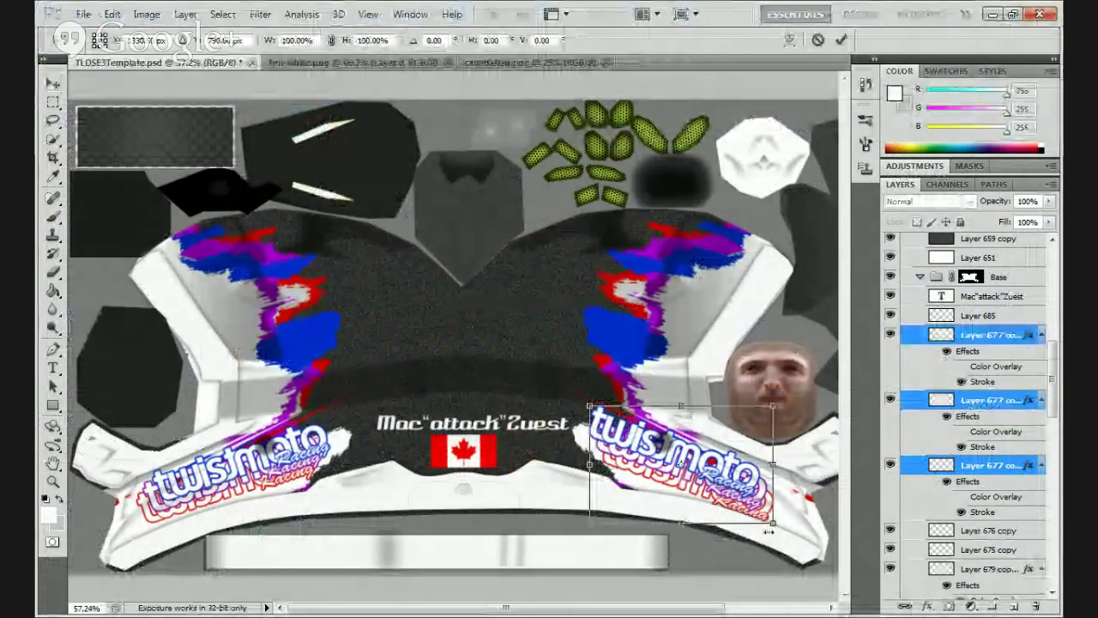
{"action": "left_click_drag", "start_coordinate": [768, 530], "coordinate": [792, 539]}
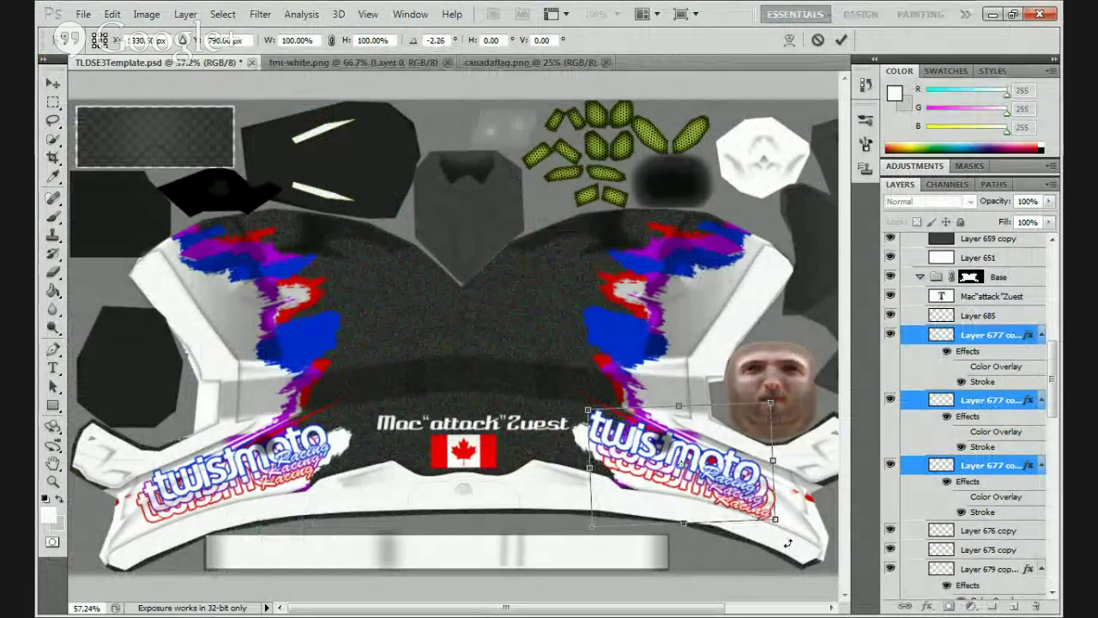
{"action": "left_click_drag", "start_coordinate": [788, 543], "coordinate": [789, 543]}
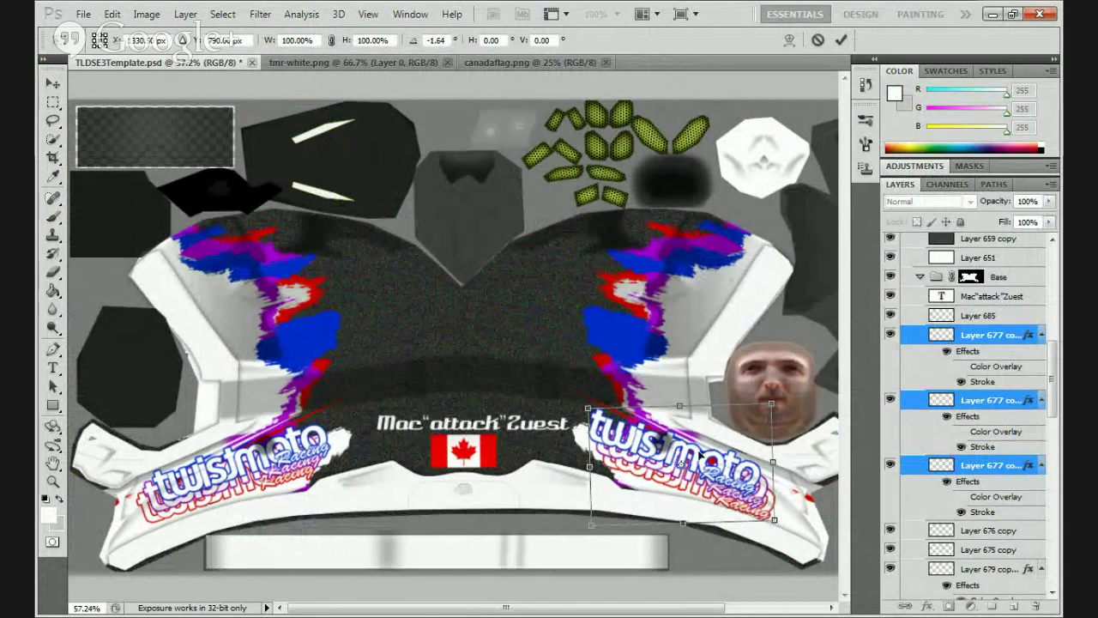
{"action": "left_click", "coordinate": [840, 40]}
{"action": "key", "text": "Right"}
{"action": "key", "text": "Right"}
{"action": "key", "text": "Right"}
{"action": "key", "text": "Right"}
{"action": "key", "text": "Right"}
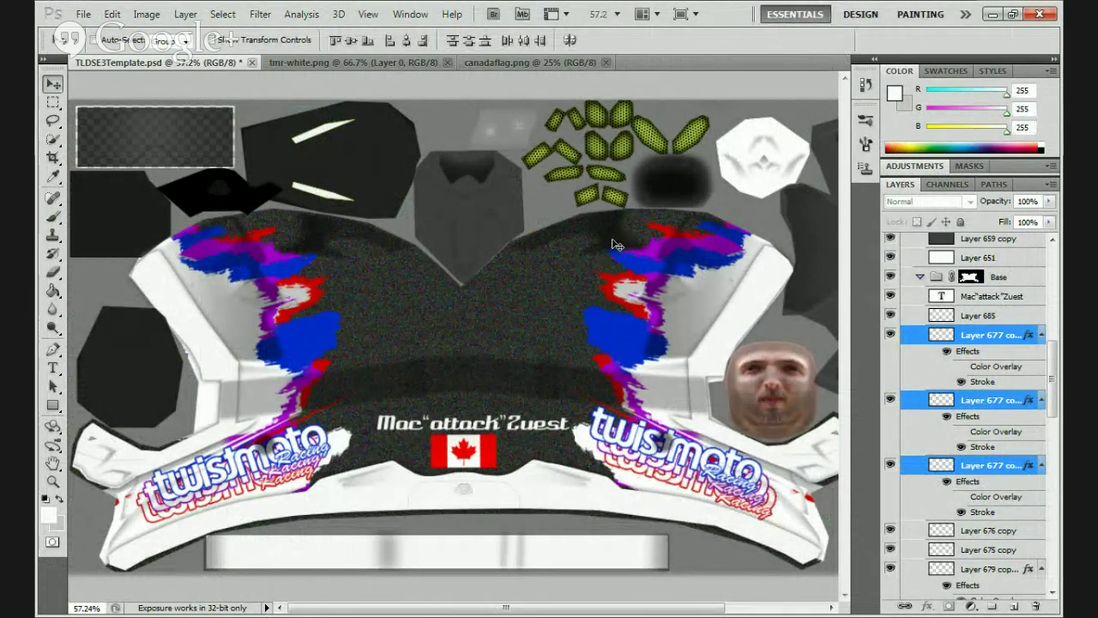
Nudge the right twistmoto logo into its final position
{"action": "key", "text": "Down"}
{"action": "key", "text": "Down"}
{"action": "key", "text": "Up"}
{"action": "key", "text": "Up"}
{"action": "key", "text": "Up"}
{"action": "key", "text": "Up"}
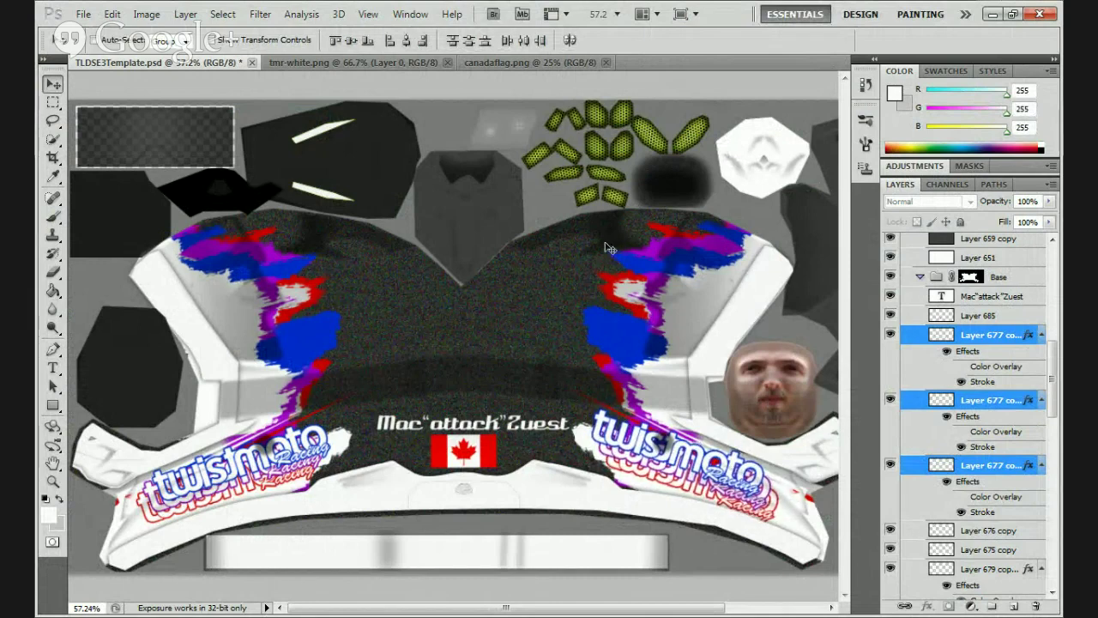
{"action": "key", "text": "Right"}
{"action": "key", "text": "Right"}
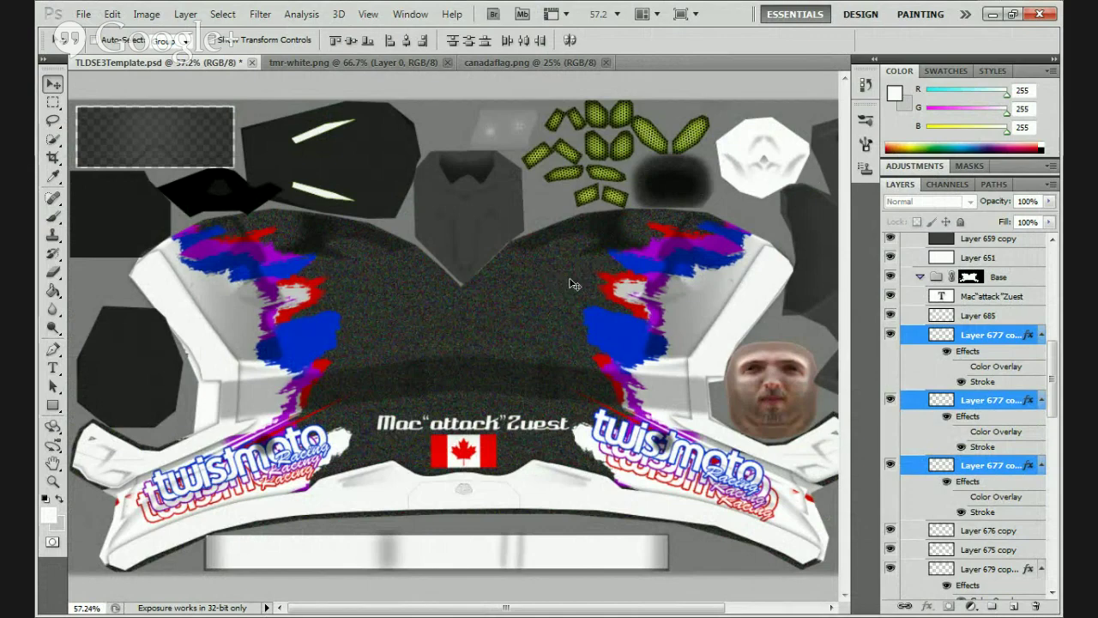
{"action": "scroll", "coordinate": [916, 440], "scroll_direction": "down", "scroll_amount": 10}
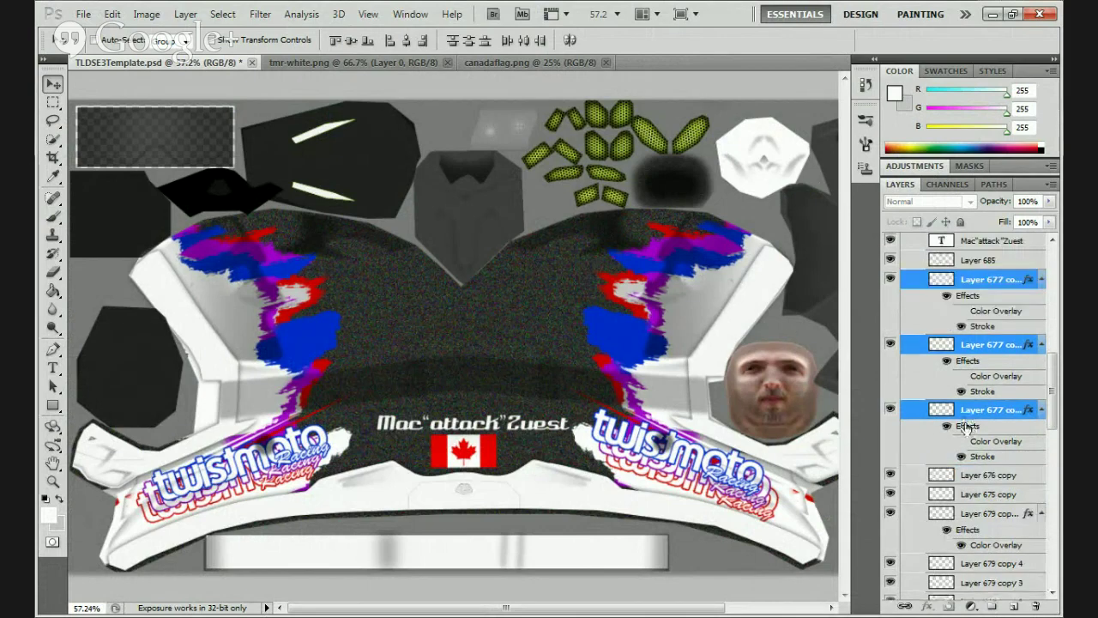
{"action": "scroll", "coordinate": [917, 440], "scroll_direction": "down", "scroll_amount": 1}
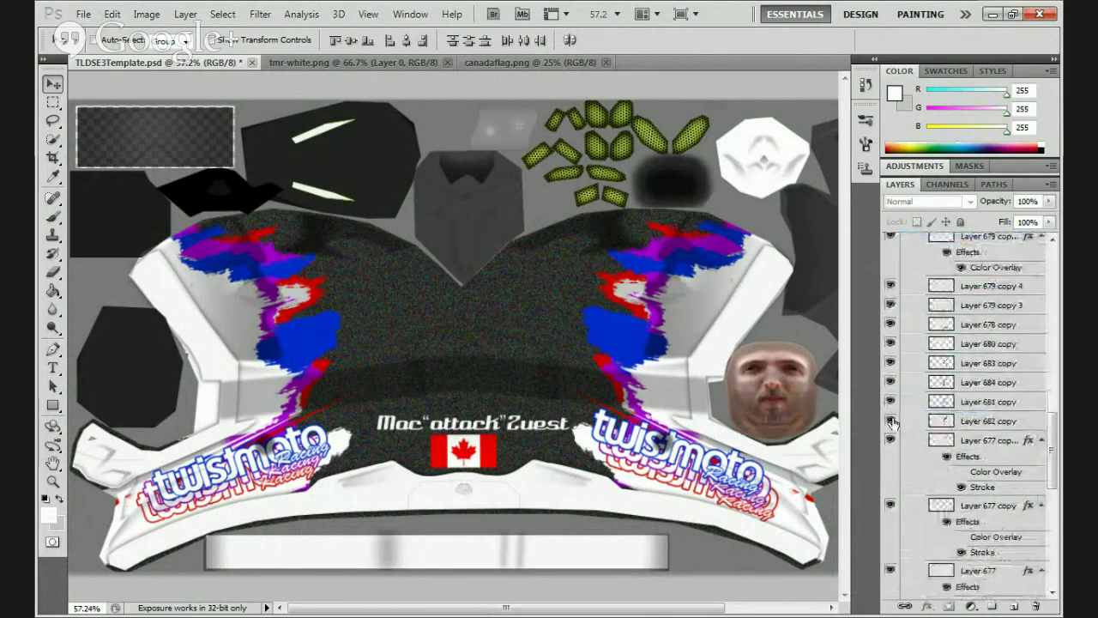
Toggle Layers 681, 684, 683, 680, 678 and 679 copies to identify the logo shadow parts
{"action": "left_click", "coordinate": [892, 401]}
{"action": "left_click", "coordinate": [892, 401]}
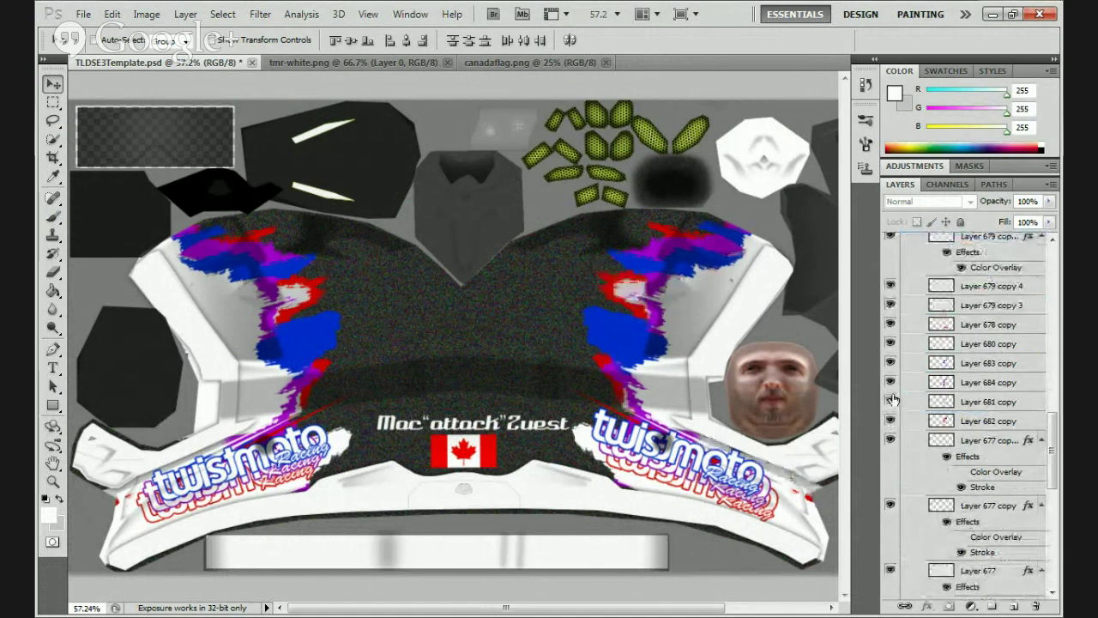
{"action": "left_click", "coordinate": [891, 382]}
{"action": "left_click", "coordinate": [891, 381]}
{"action": "left_click", "coordinate": [892, 364]}
{"action": "left_click", "coordinate": [892, 363]}
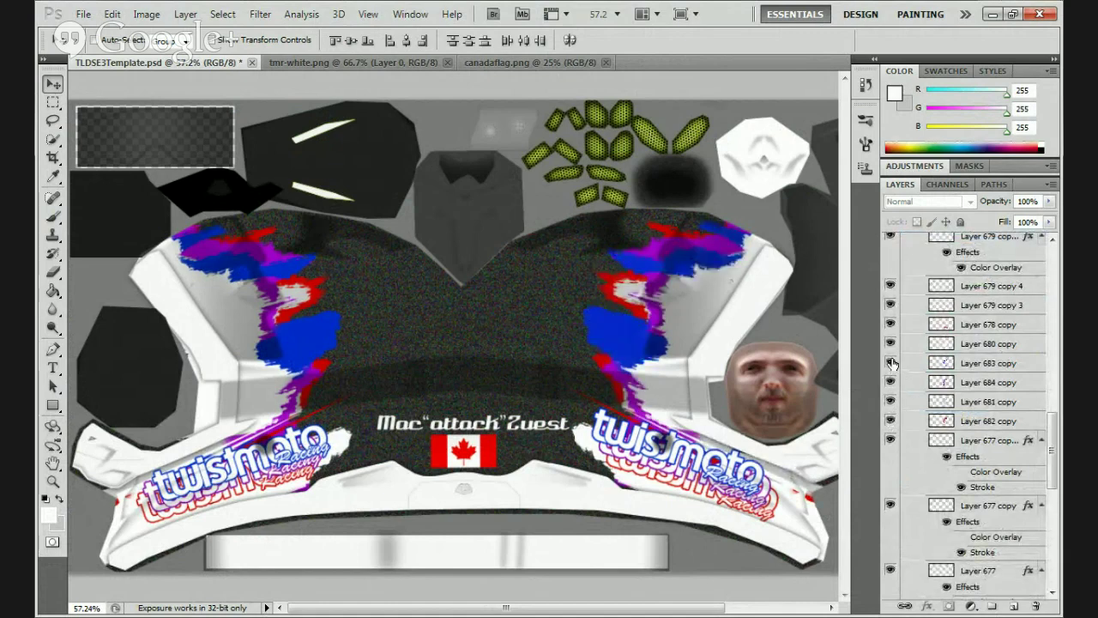
{"action": "left_click", "coordinate": [891, 344]}
{"action": "left_click", "coordinate": [890, 343]}
{"action": "left_click", "coordinate": [889, 323]}
{"action": "left_click", "coordinate": [889, 323]}
{"action": "left_click", "coordinate": [890, 304]}
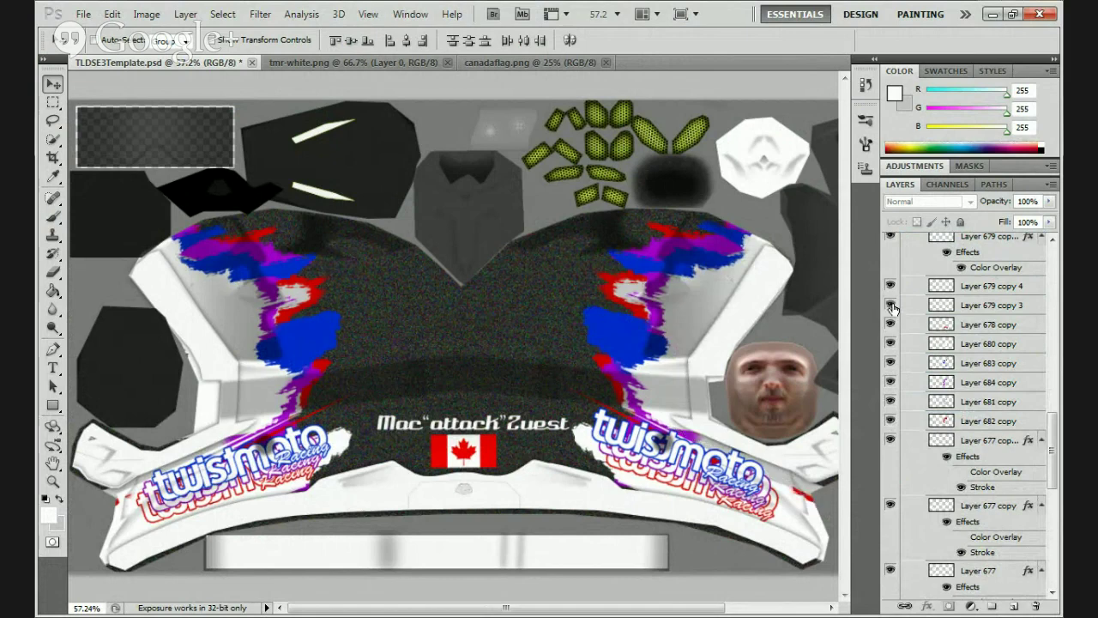
{"action": "left_click", "coordinate": [890, 305]}
{"action": "left_click", "coordinate": [891, 286]}
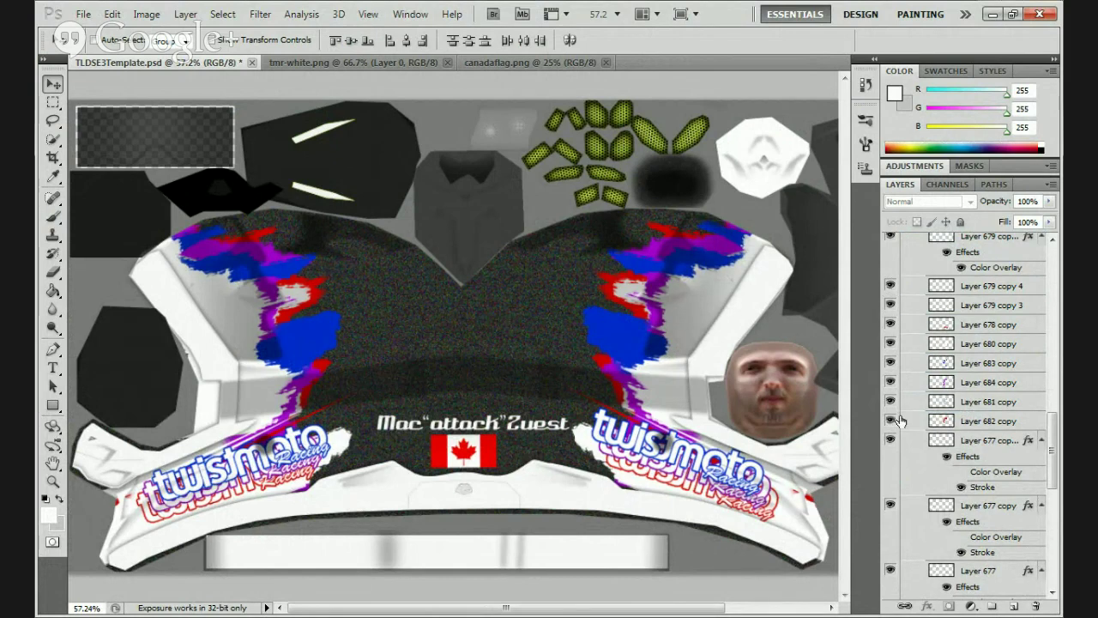
{"action": "left_click", "coordinate": [891, 506]}
{"action": "left_click", "coordinate": [891, 506]}
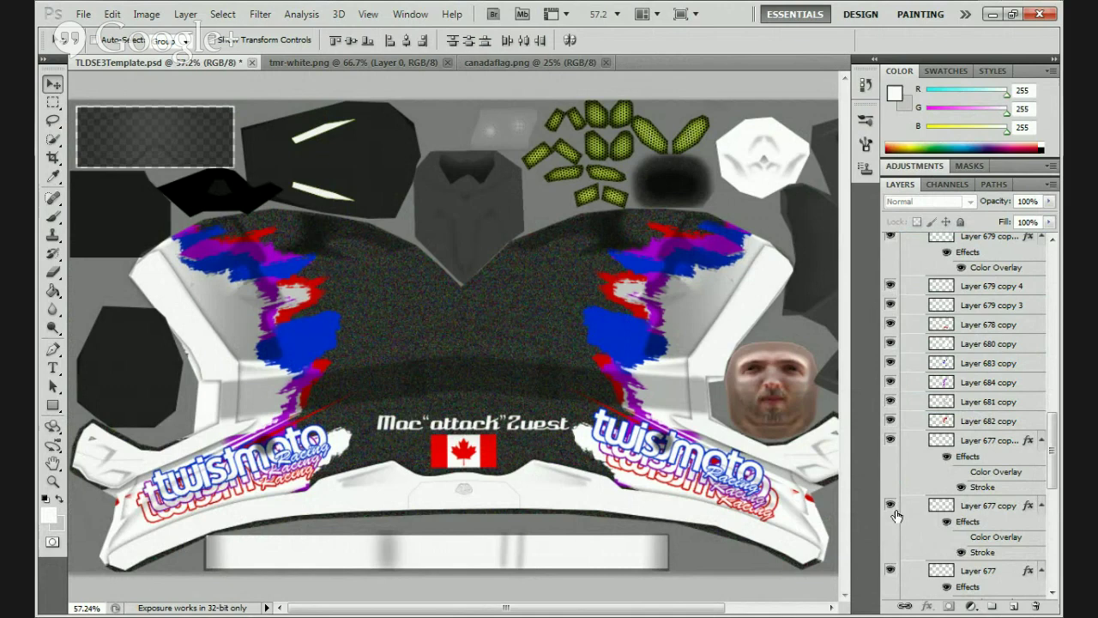
{"action": "left_click", "coordinate": [890, 570]}
{"action": "left_click", "coordinate": [890, 570]}
Check Layer 675 copy's chin marks, leave it visible and make it the working layer
{"action": "scroll", "coordinate": [932, 460], "scroll_direction": "up", "scroll_amount": 3}
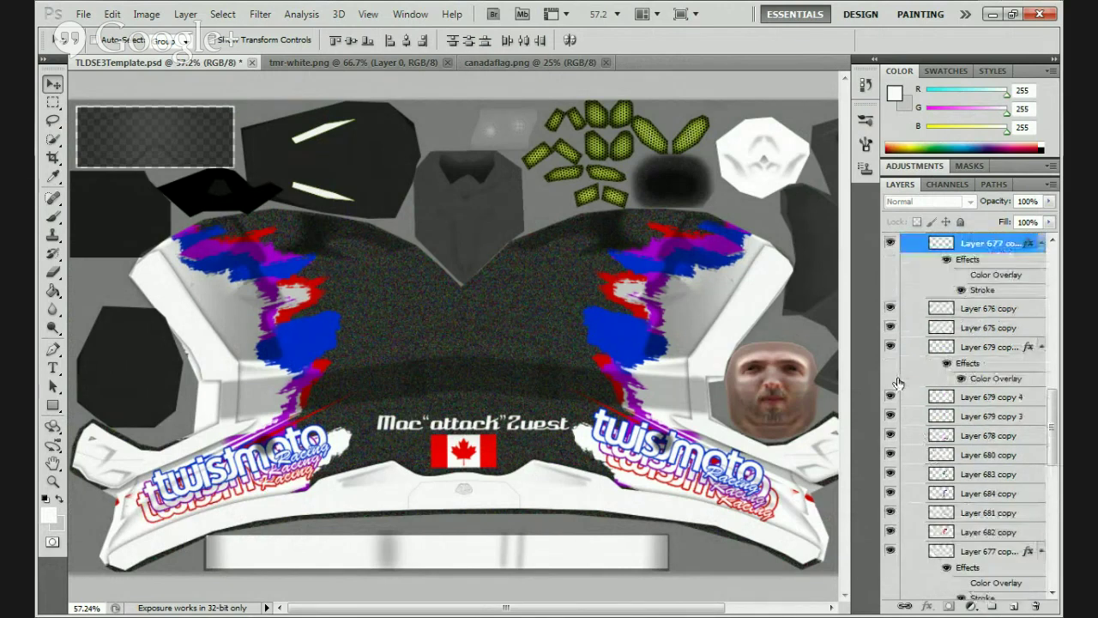
{"action": "left_click", "coordinate": [890, 346]}
{"action": "left_click", "coordinate": [890, 333]}
{"action": "left_click", "coordinate": [889, 333]}
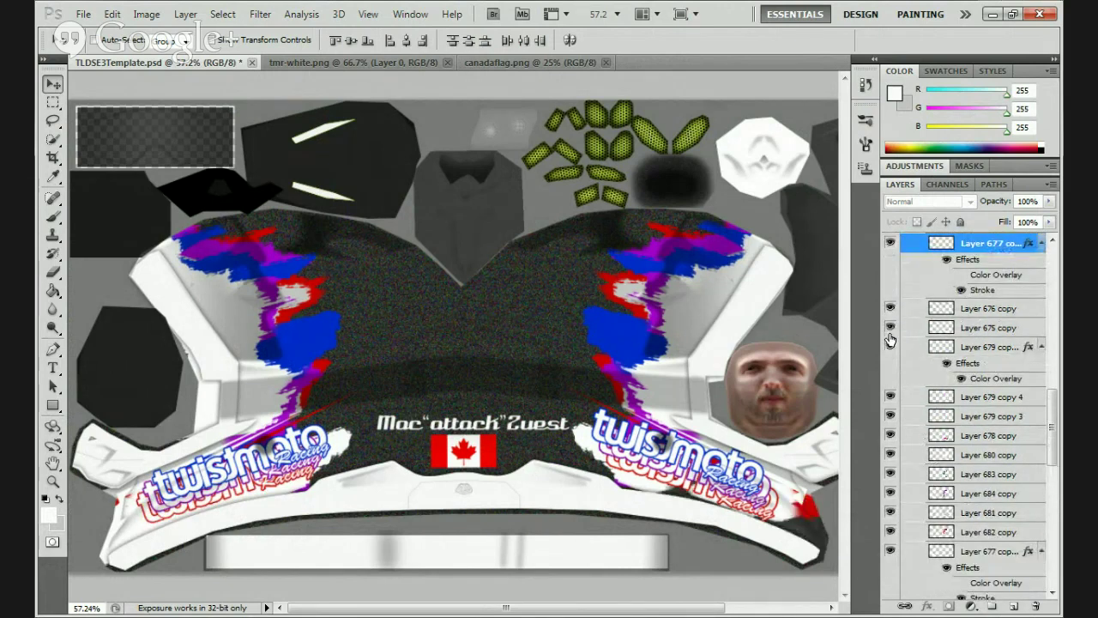
{"action": "left_click", "coordinate": [890, 333]}
{"action": "left_click", "coordinate": [890, 333]}
{"action": "left_click", "coordinate": [995, 328]}
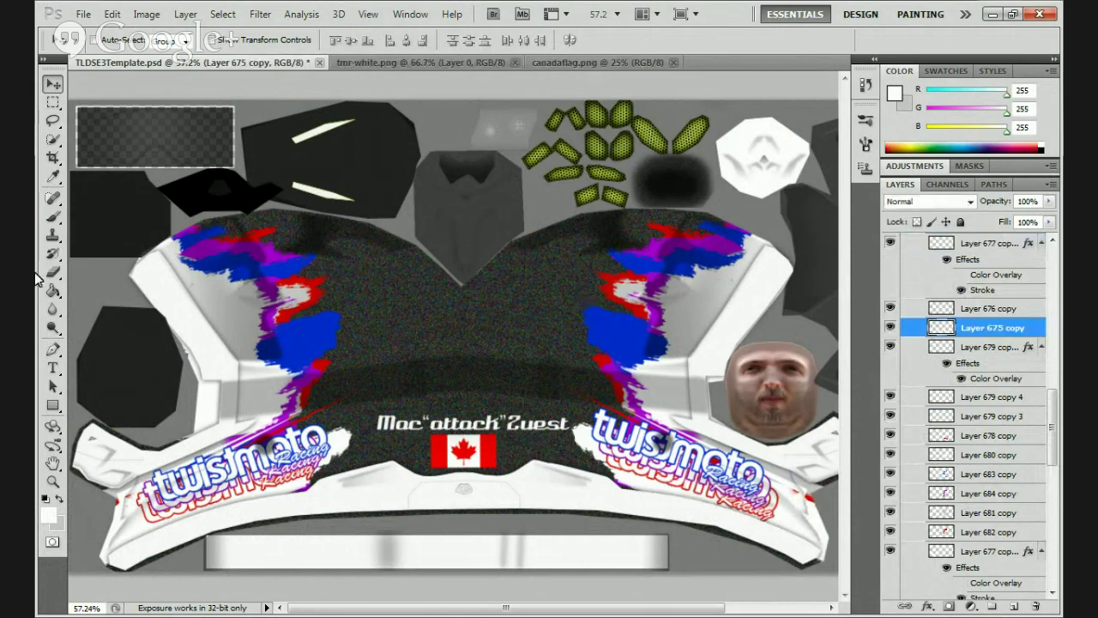
{"action": "key", "text": "b"}
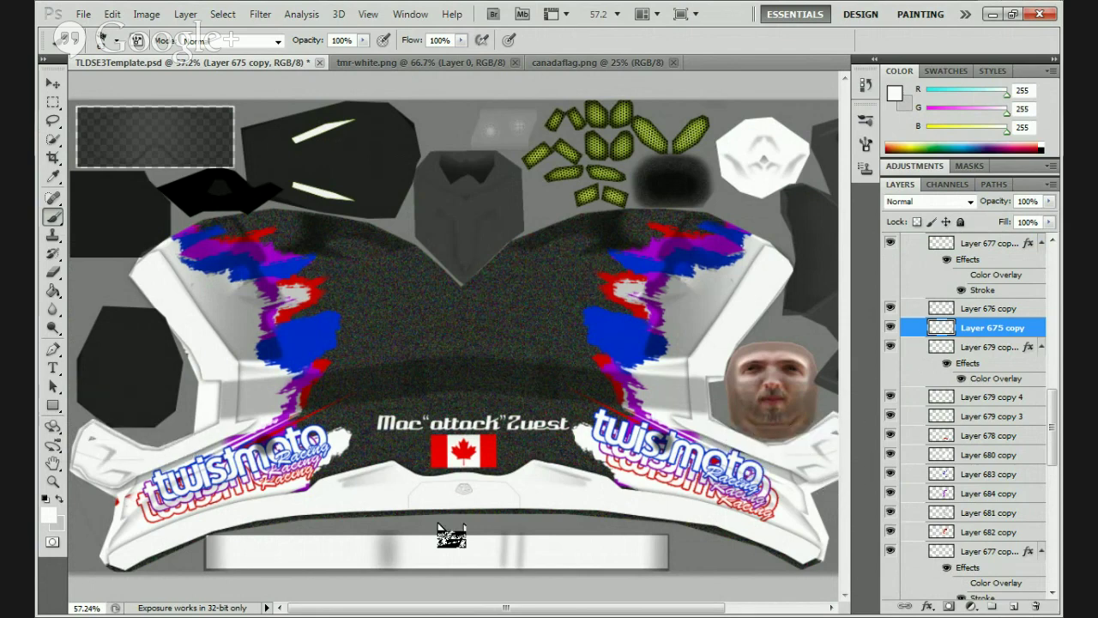
{"action": "key", "text": "z"}
{"action": "mouse_move", "coordinate": [529, 274]}
{"action": "left_mouse_down"}
{"action": "mouse_move", "coordinate": [493, 288]}
{"action": "mouse_move", "coordinate": [534, 294]}
{"action": "left_mouse_up"}
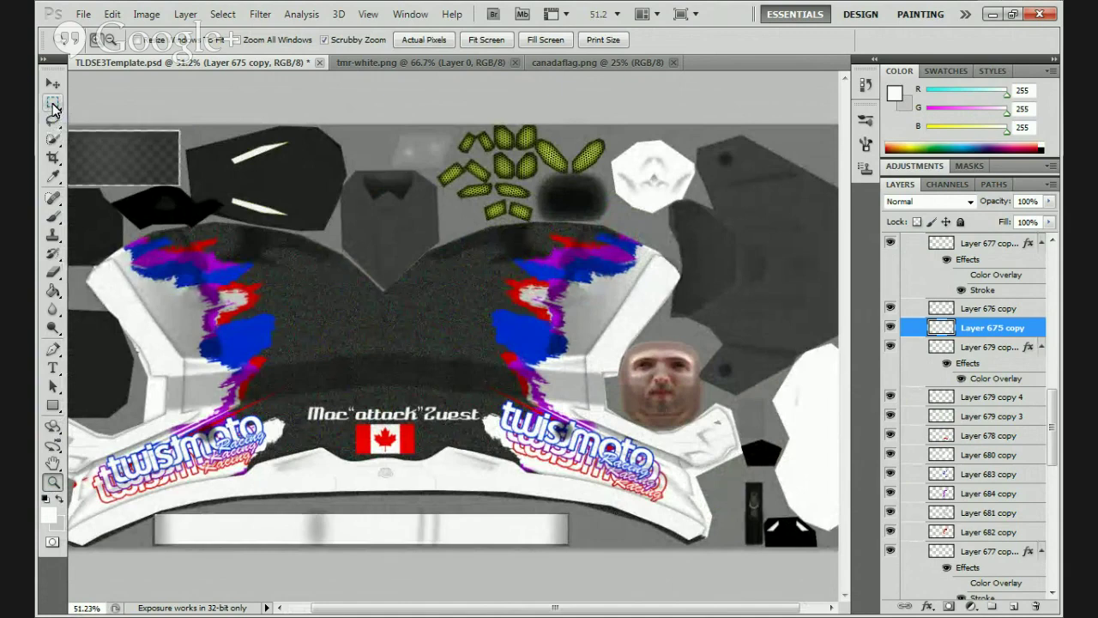
{"action": "left_click", "coordinate": [52, 102]}
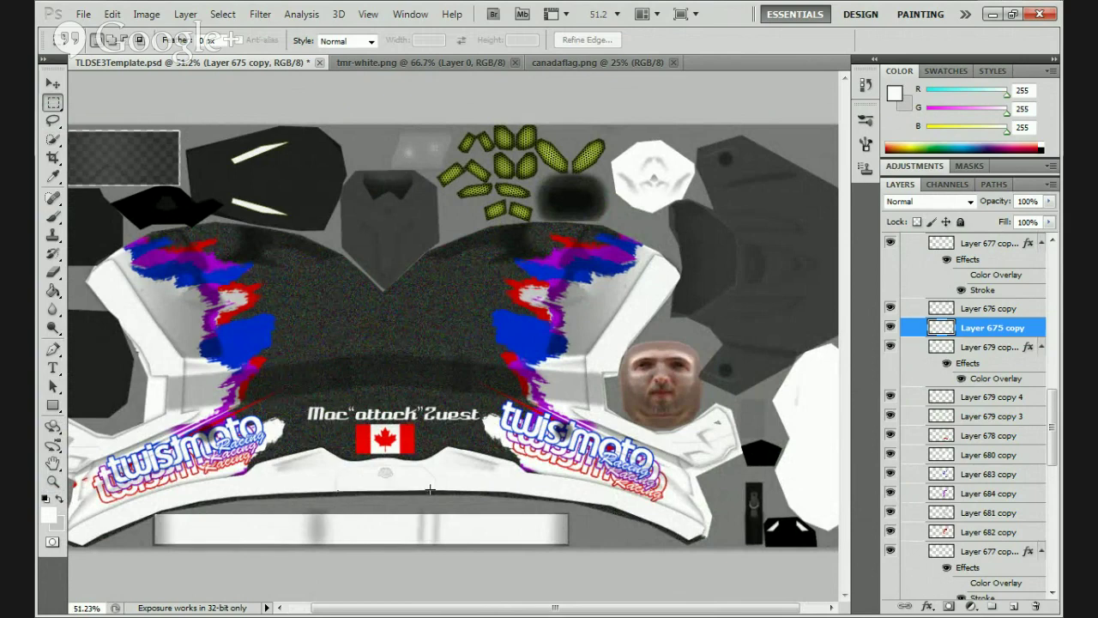
Select a marquee area around the Canada flag, extended up the helmet centre
{"action": "left_click_drag", "start_coordinate": [436, 489], "coordinate": [336, 434]}
{"action": "left_click_drag", "start_coordinate": [437, 434], "coordinate": [445, 302]}
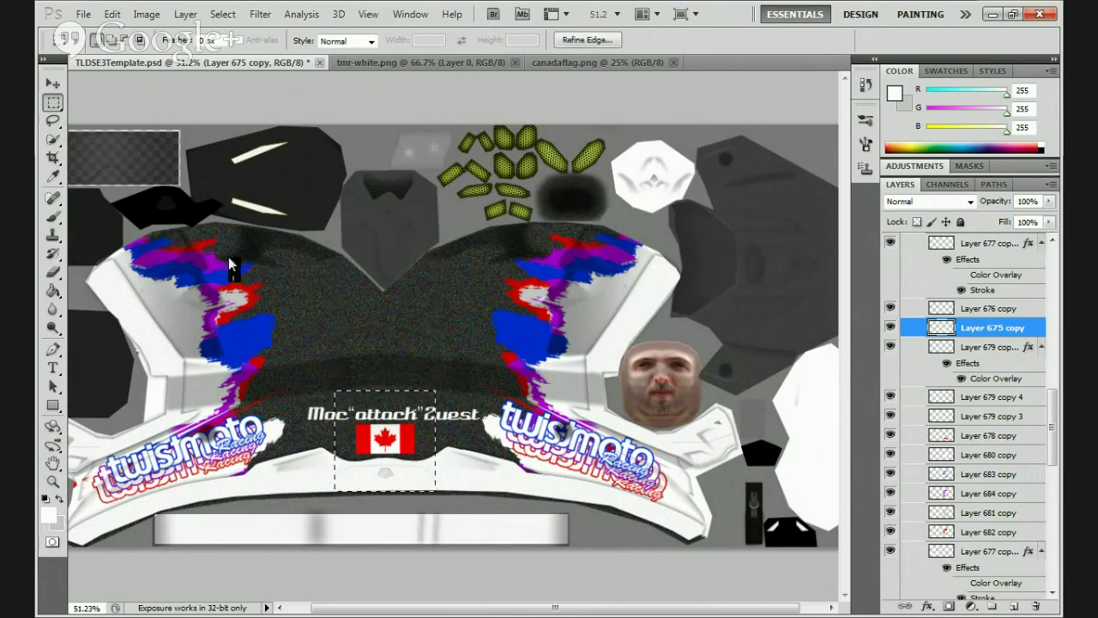
{"action": "left_click", "coordinate": [53, 291]}
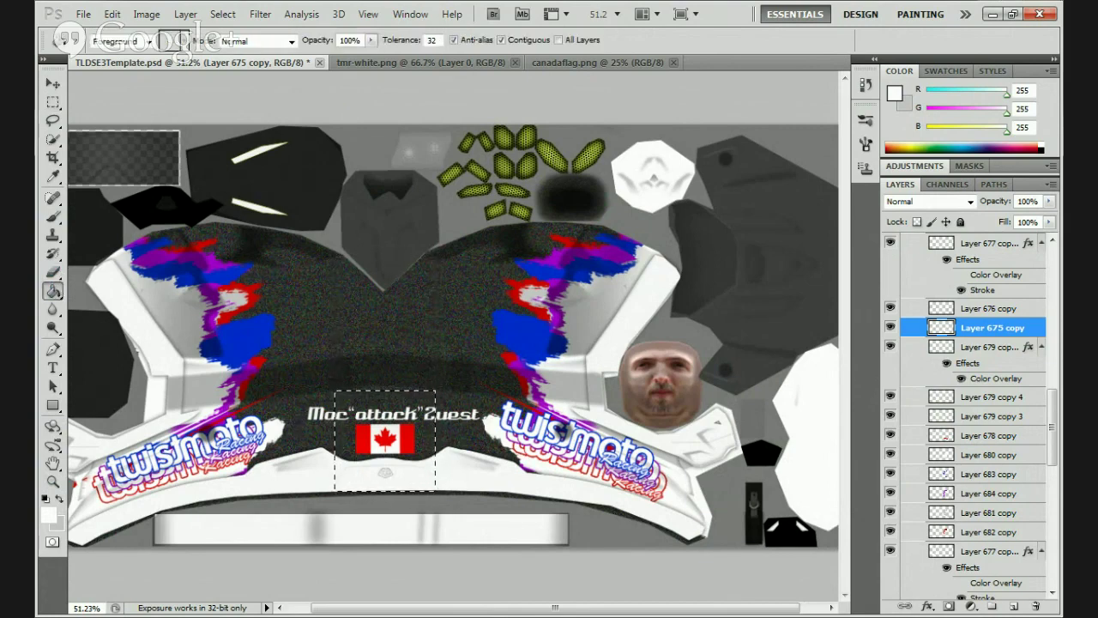
{"action": "scroll", "coordinate": [453, 336], "scroll_direction": "left", "scroll_amount": 1}
{"action": "scroll", "coordinate": [966, 419], "scroll_direction": "up", "scroll_amount": 5}
{"action": "scroll", "coordinate": [962, 478], "scroll_direction": "down", "scroll_amount": 2}
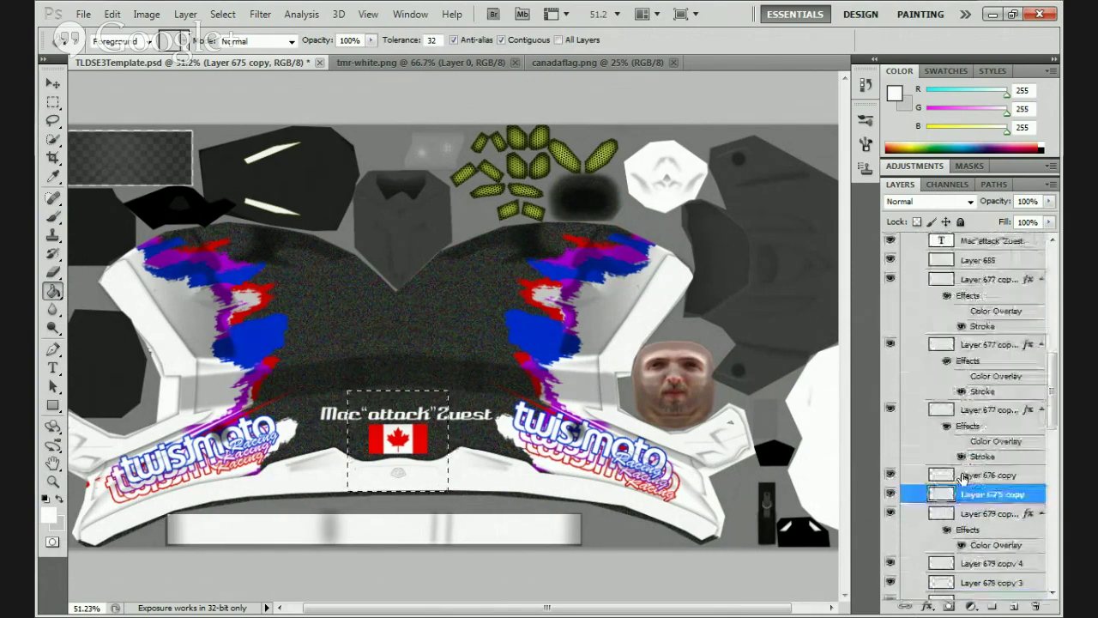
{"action": "scroll", "coordinate": [963, 479], "scroll_direction": "up", "scroll_amount": 2}
{"action": "left_click", "coordinate": [987, 352]}
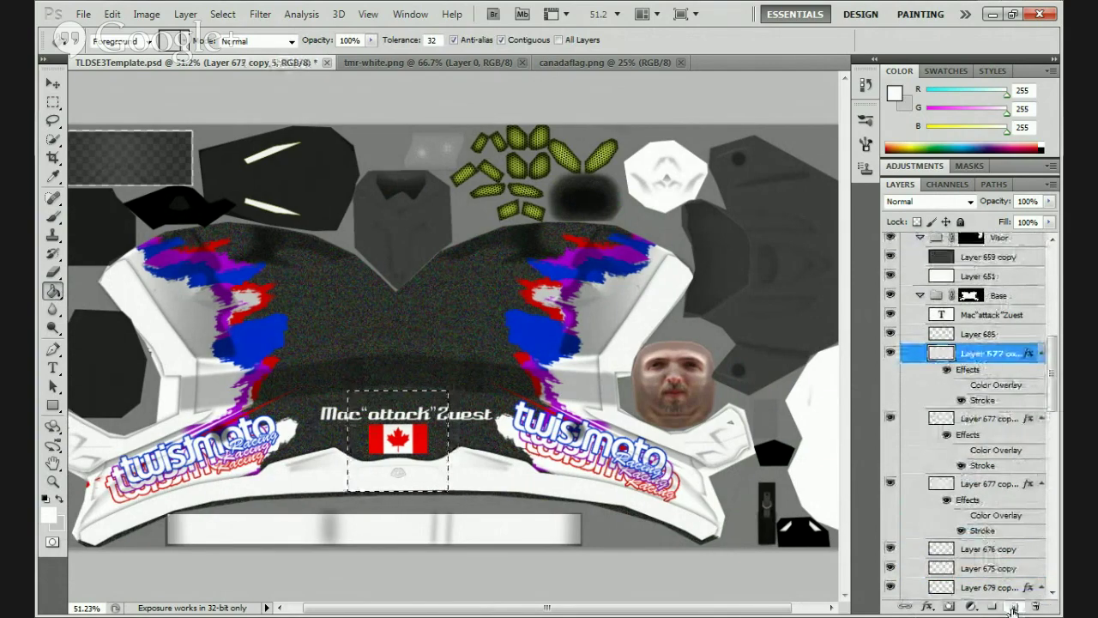
Fill the selection white on a new layer and stretch it upward into a center stripe
{"action": "left_click", "coordinate": [1013, 608]}
{"action": "left_click", "coordinate": [420, 450]}
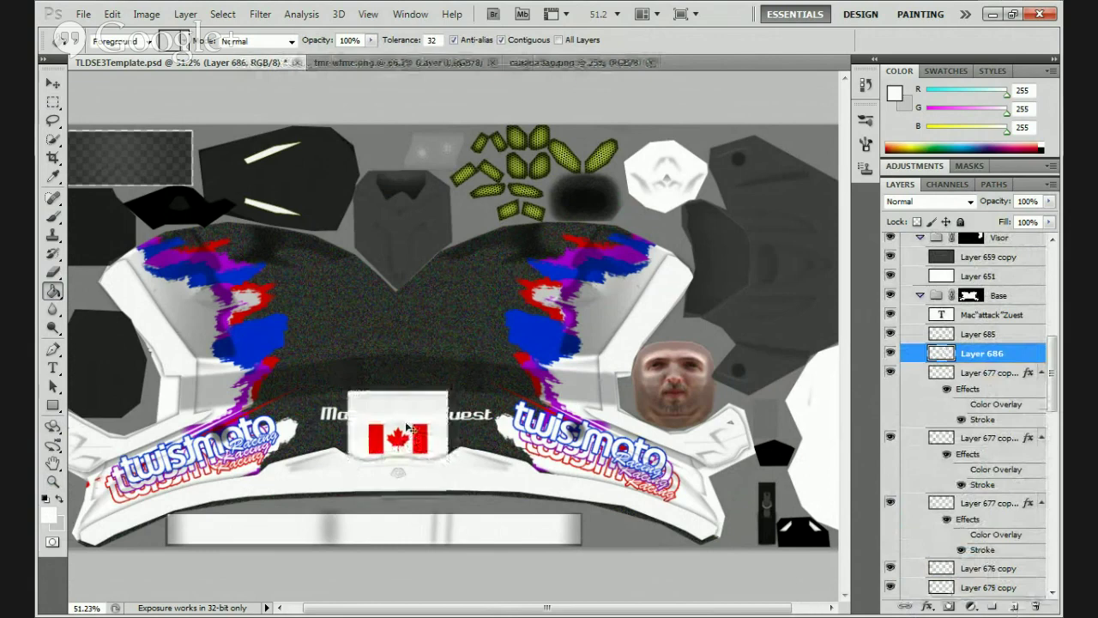
{"action": "key", "text": "ctrl+t"}
{"action": "left_click_drag", "start_coordinate": [398, 394], "coordinate": [397, 239]}
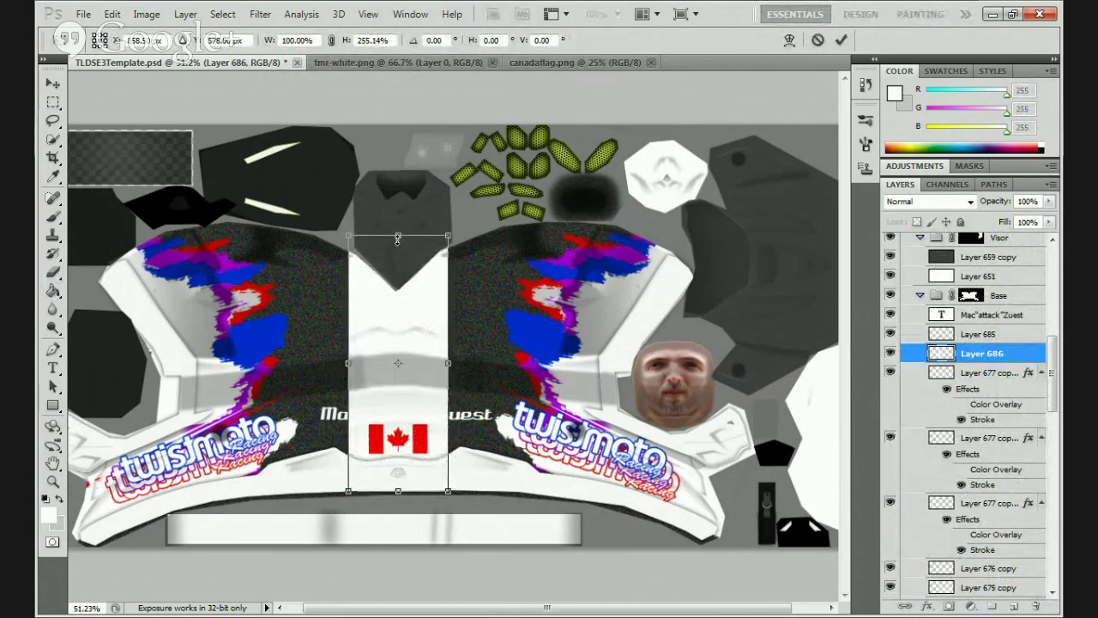
{"action": "left_click", "coordinate": [841, 40]}
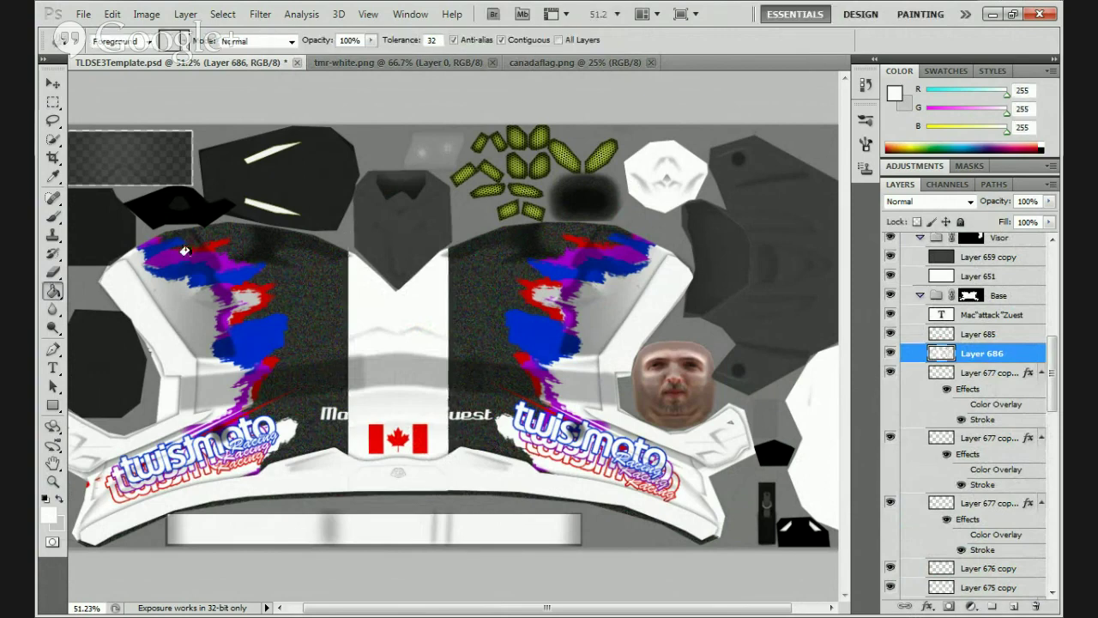
{"action": "left_click", "coordinate": [53, 271]}
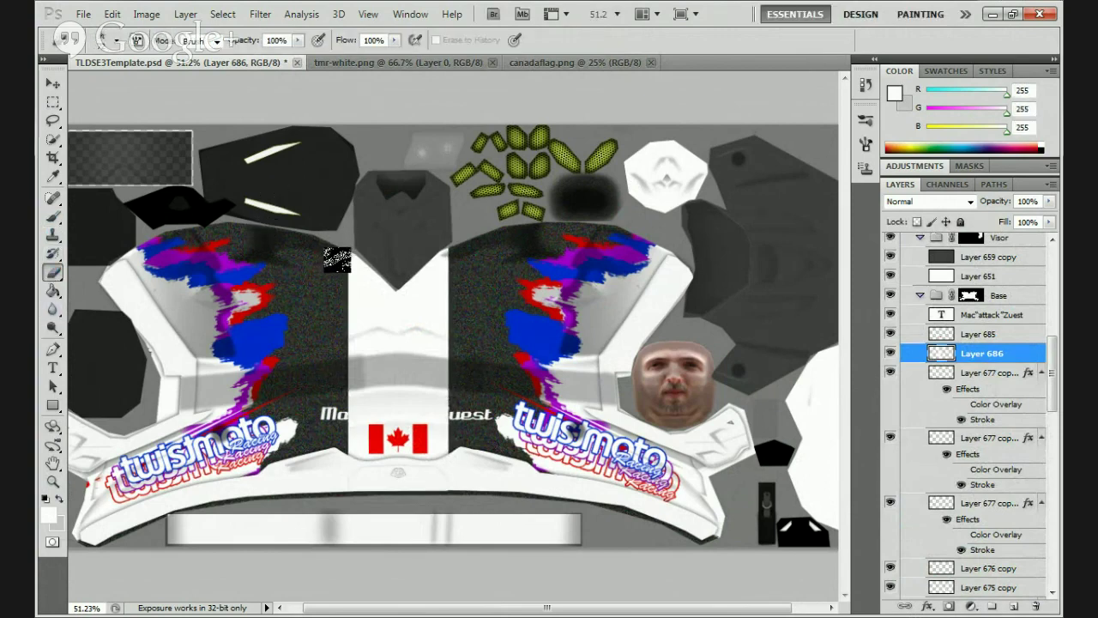
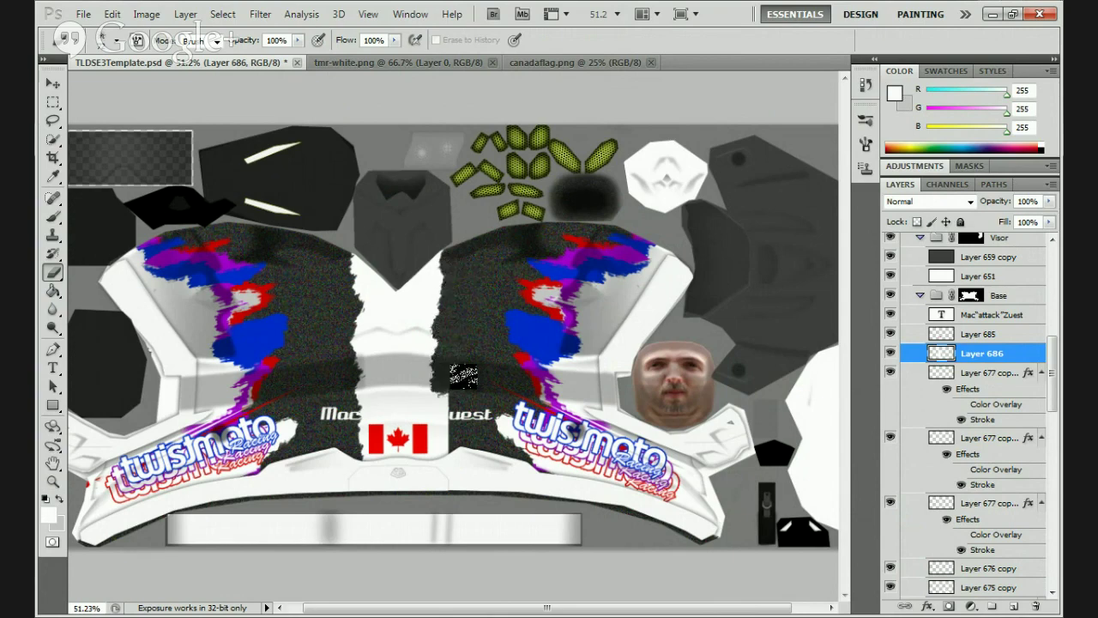
Erase the white down the centre panel's right edge on Layer 686 to reveal the dark fill
{"action": "mouse_move", "coordinate": [463, 376]}
{"action": "left_mouse_down"}
{"action": "mouse_move", "coordinate": [439, 395]}
{"action": "mouse_move", "coordinate": [455, 406]}
{"action": "mouse_move", "coordinate": [458, 463]}
{"action": "left_mouse_up"}
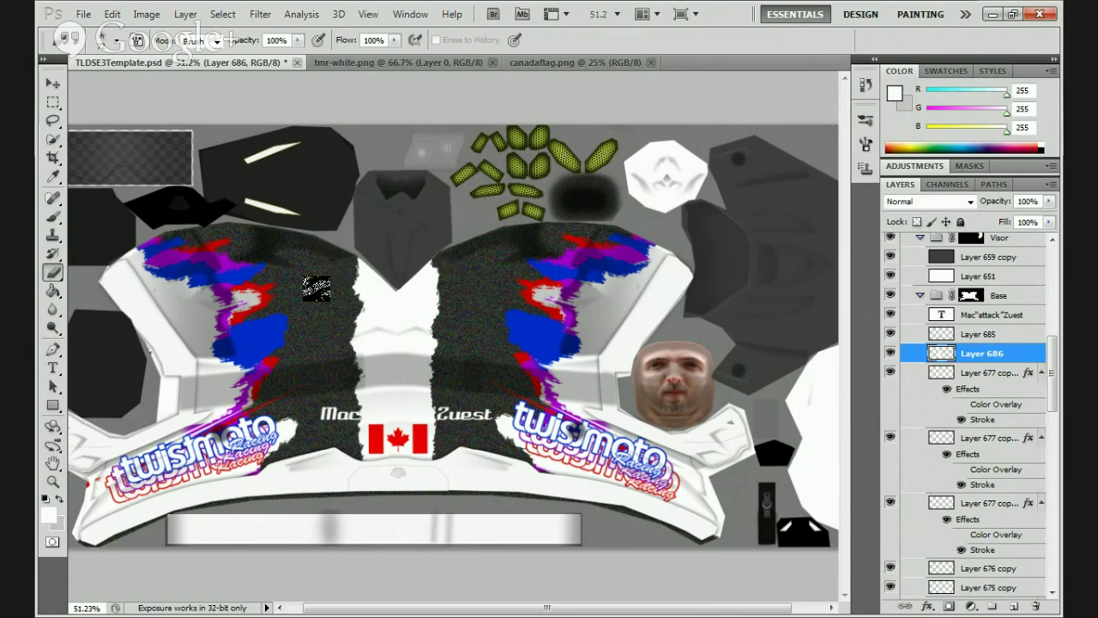
Duplicate Layer 686 and give the copy a dark red cb0000 Color Overlay sampled from the artwork
{"action": "right_click", "coordinate": [968, 357]}
{"action": "left_click", "coordinate": [857, 293]}
{"action": "left_click", "coordinate": [682, 182]}
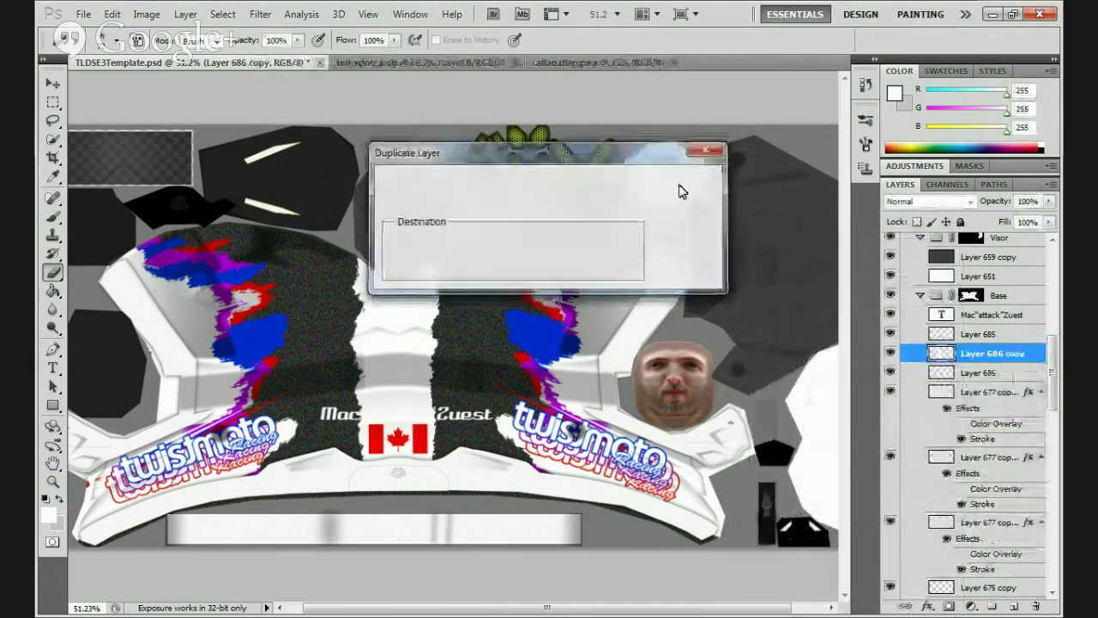
{"action": "double_click", "coordinate": [1029, 358]}
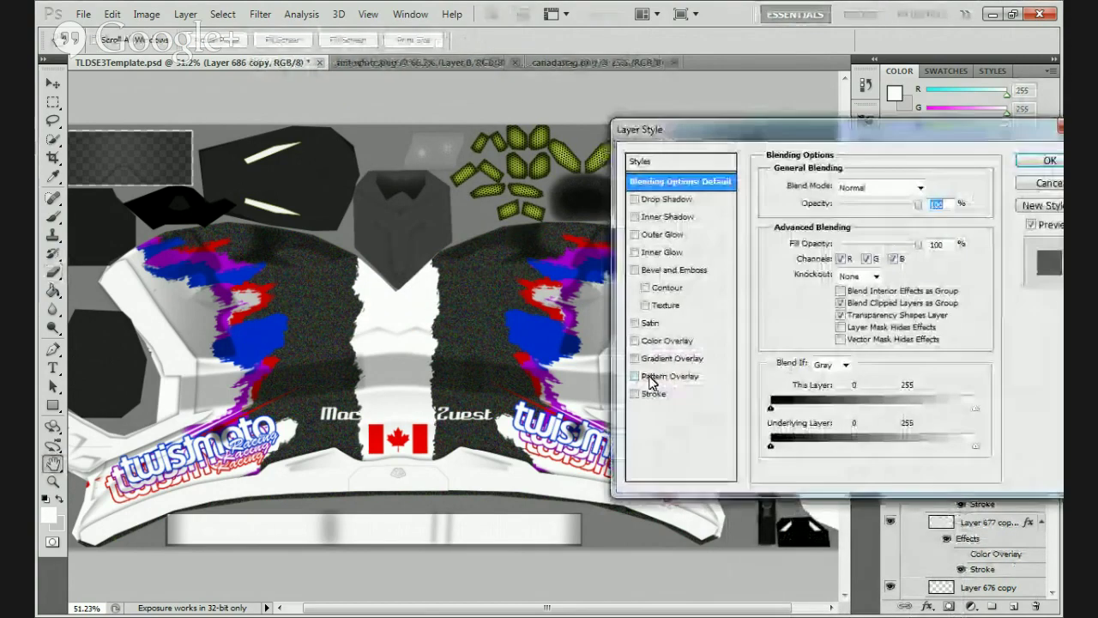
{"action": "left_click", "coordinate": [635, 340]}
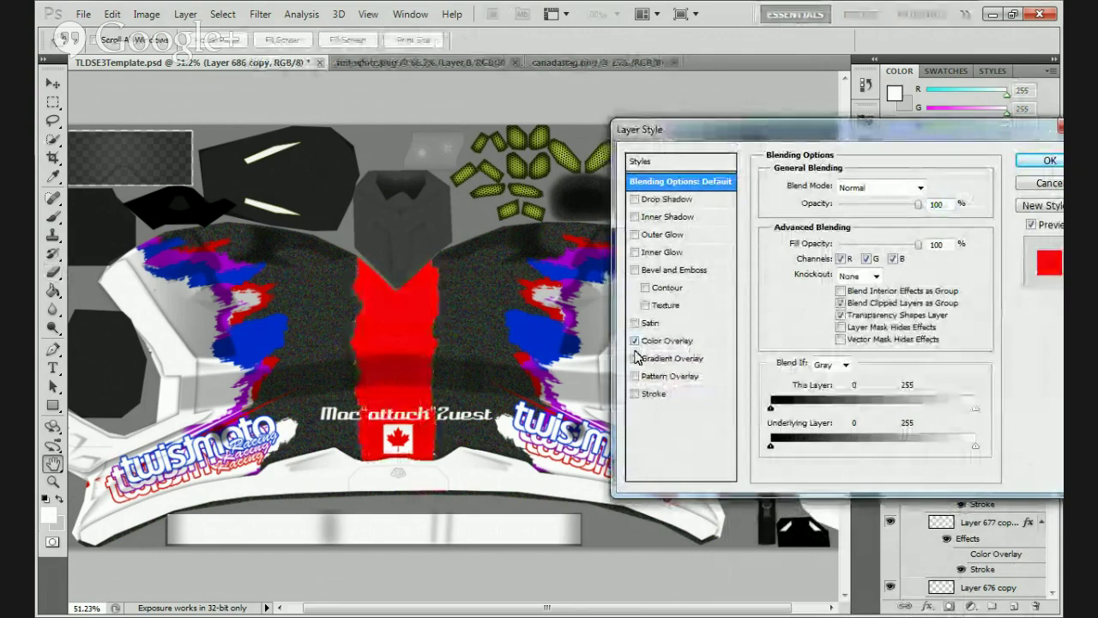
{"action": "left_click", "coordinate": [669, 341]}
{"action": "left_click", "coordinate": [927, 186]}
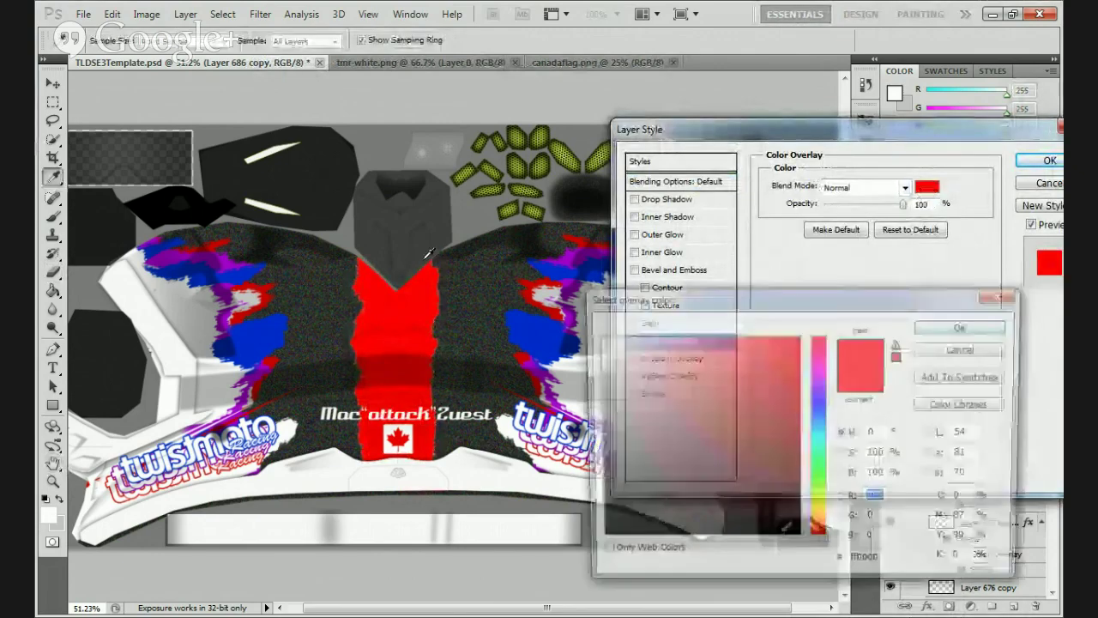
{"action": "left_click", "coordinate": [265, 300]}
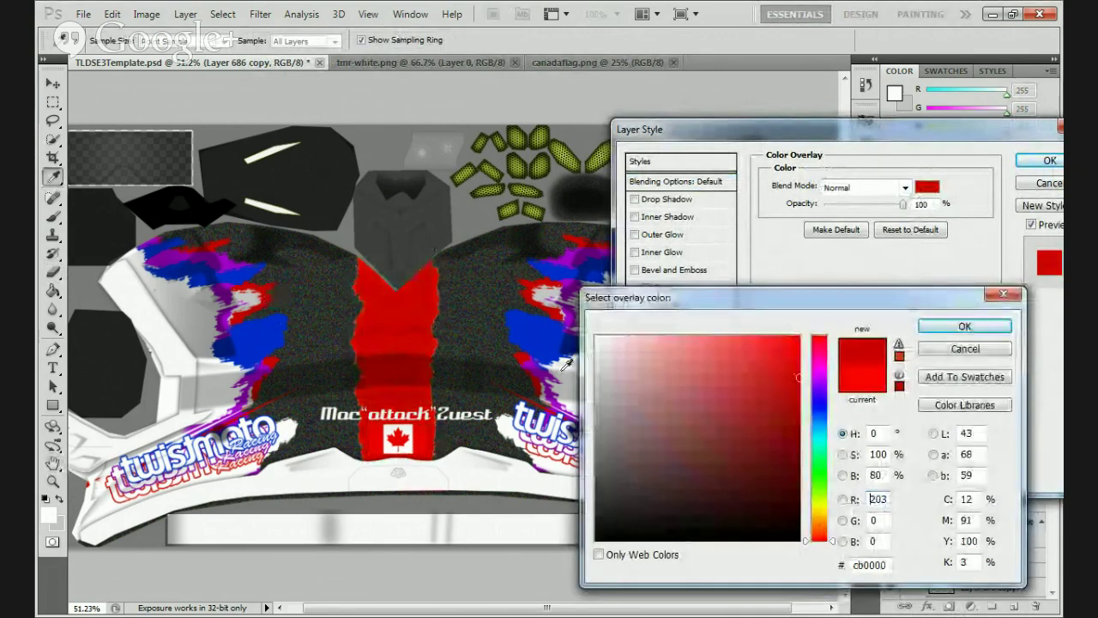
{"action": "left_click", "coordinate": [944, 327]}
{"action": "left_click", "coordinate": [1048, 160]}
Move the red copy beneath Layer 686, then duplicate it as Layer 686 copy 2 below it
{"action": "key", "text": "v"}
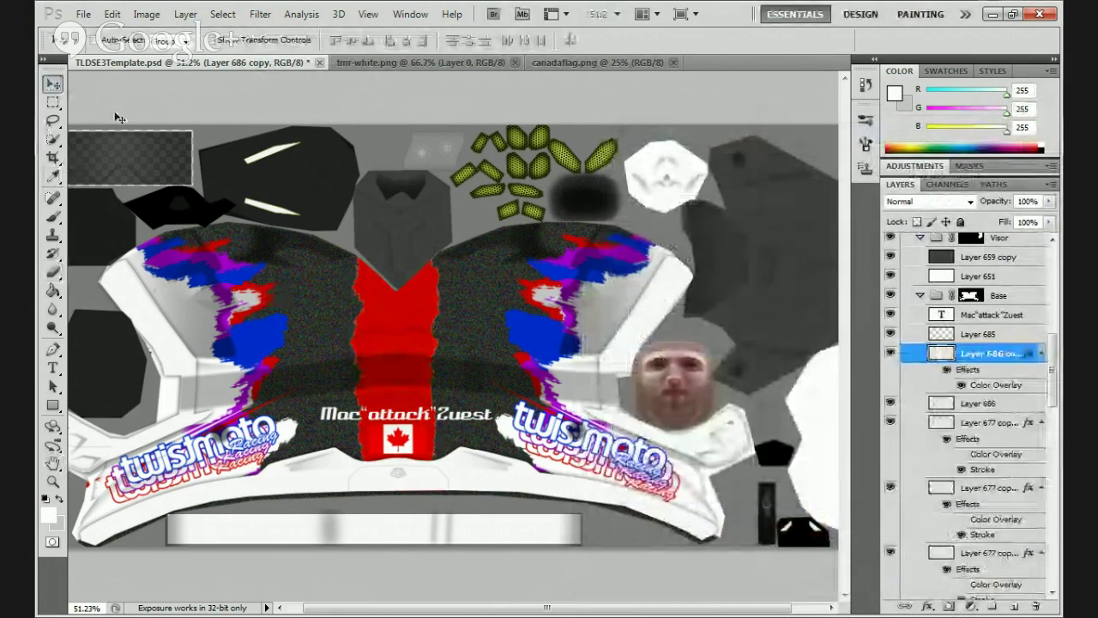
{"action": "left_click_drag", "start_coordinate": [950, 353], "coordinate": [992, 412]}
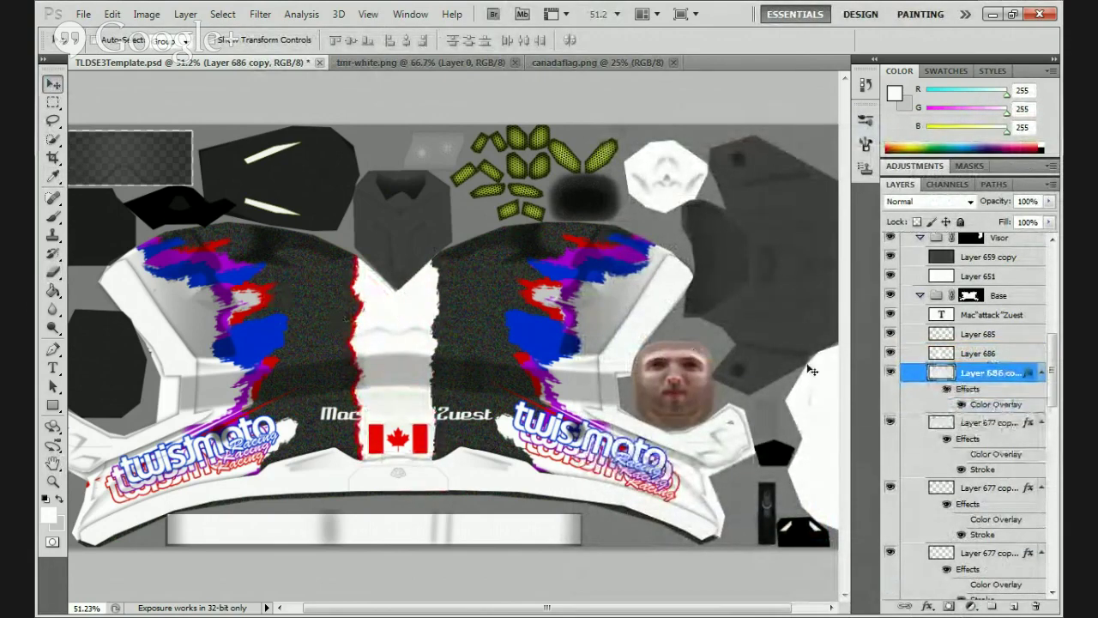
{"action": "right_click", "coordinate": [990, 378]}
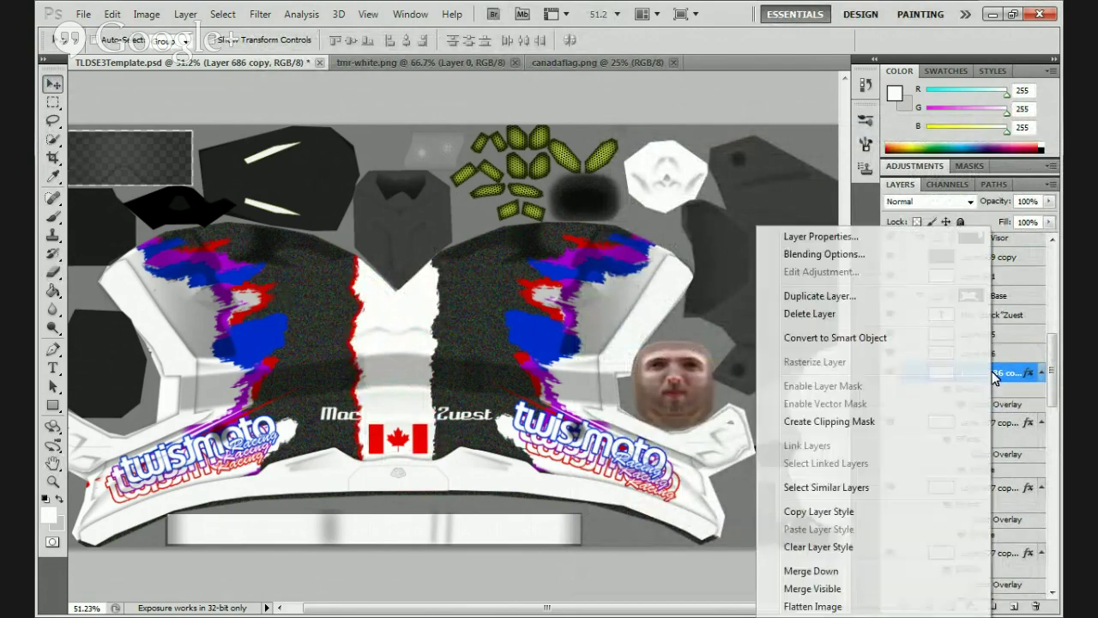
{"action": "left_click", "coordinate": [861, 292]}
{"action": "left_click", "coordinate": [683, 184]}
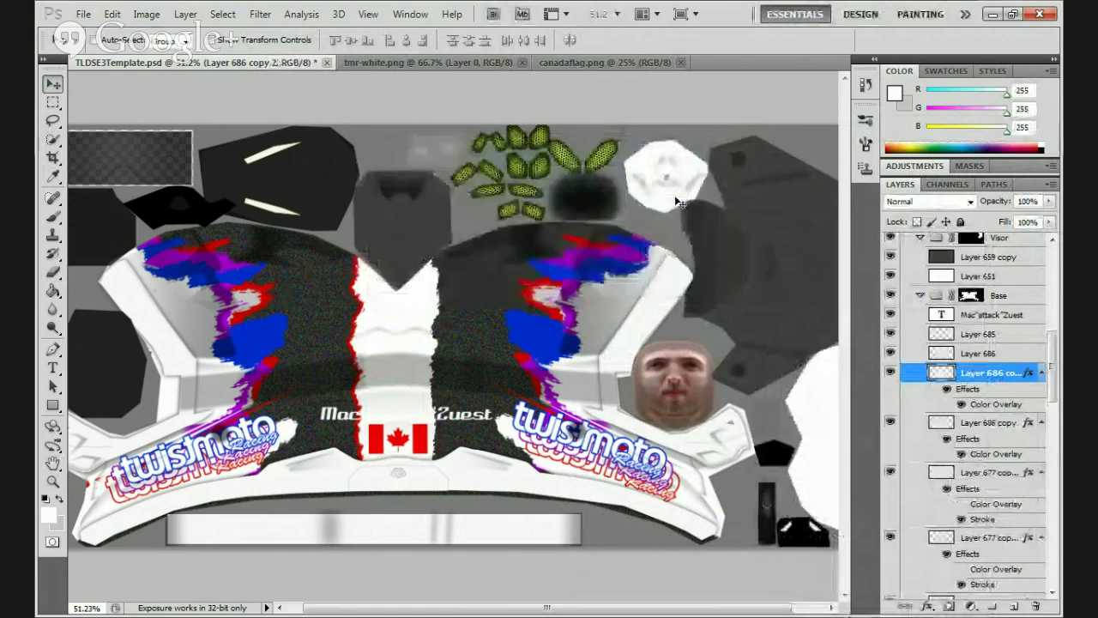
{"action": "left_click_drag", "start_coordinate": [999, 377], "coordinate": [977, 377]}
Change Layer 686 copy 2's Color Overlay to a blue sampled from the helmet artwork
{"action": "double_click", "coordinate": [1002, 385]}
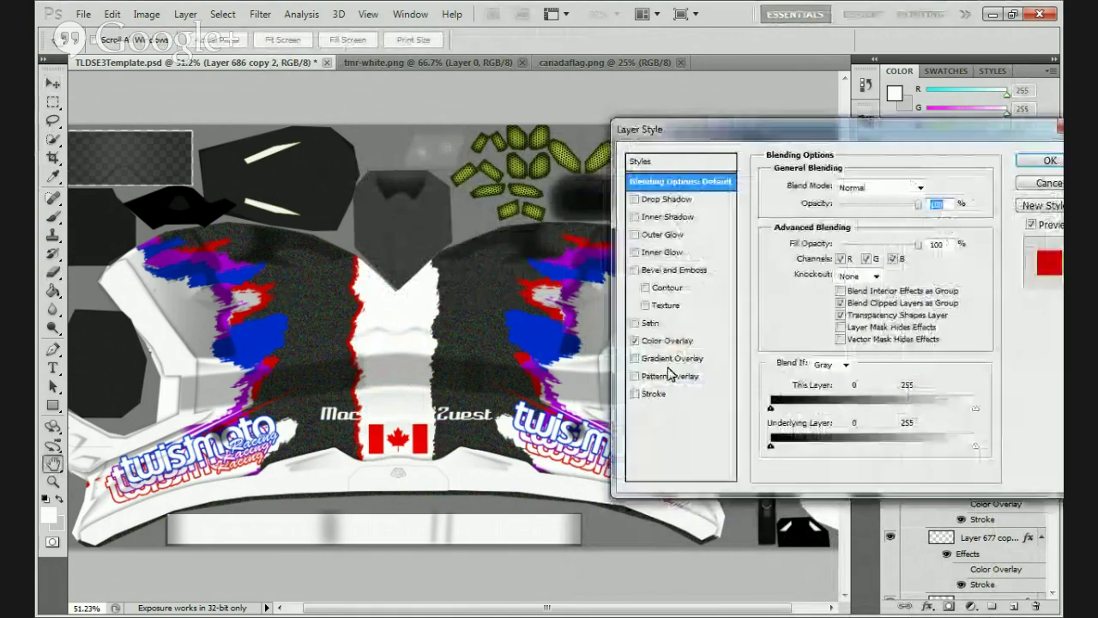
{"action": "left_click", "coordinate": [678, 342]}
{"action": "left_click", "coordinate": [914, 190]}
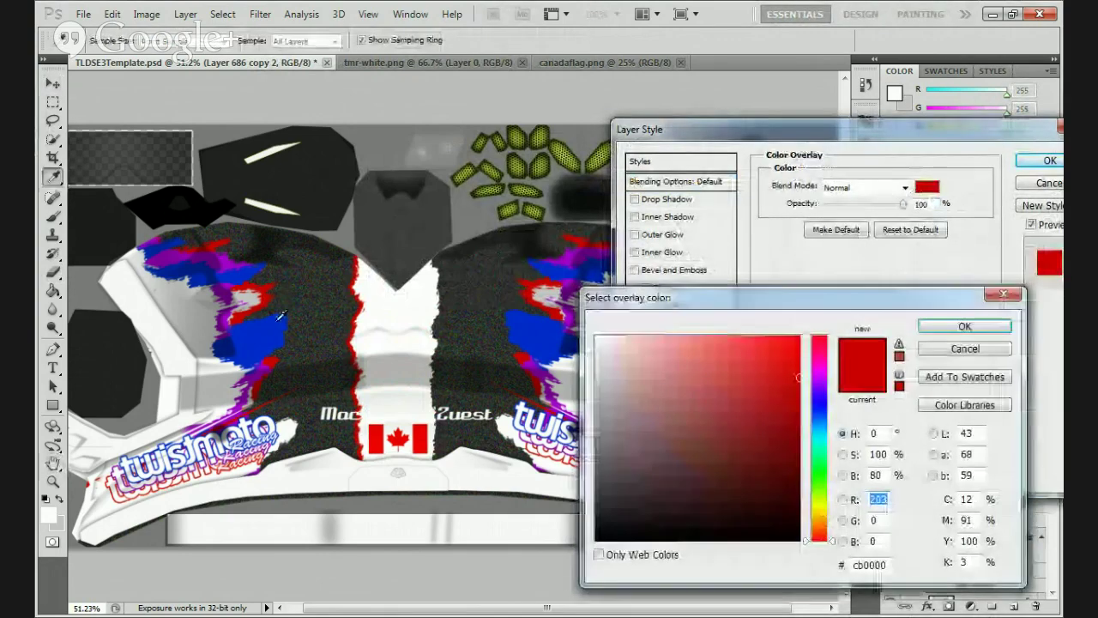
{"action": "left_click", "coordinate": [269, 325]}
{"action": "left_click", "coordinate": [932, 332]}
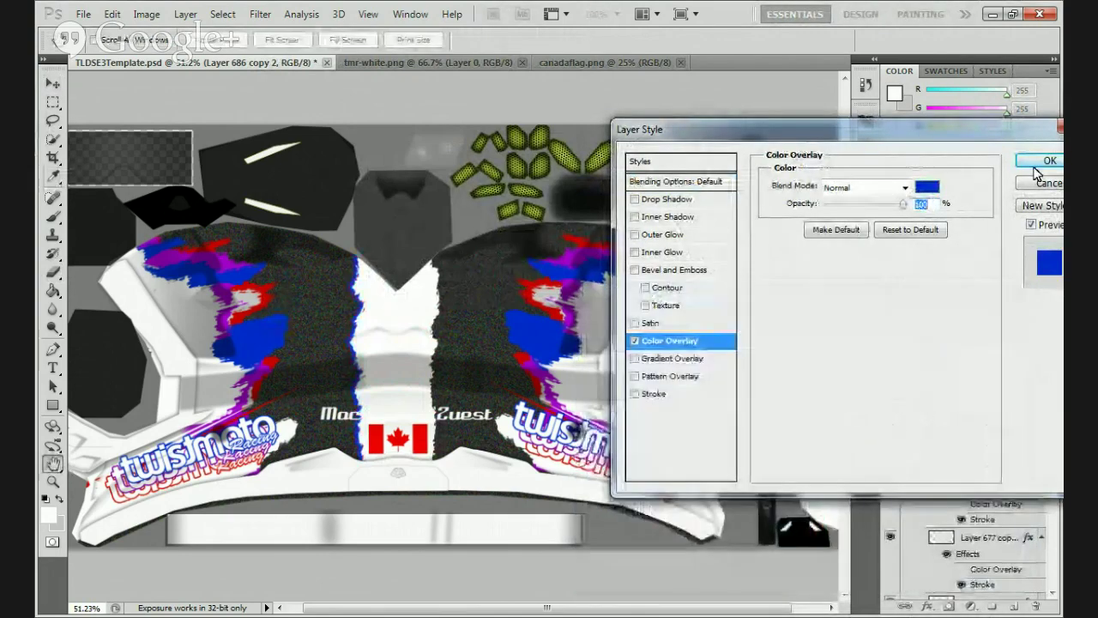
{"action": "left_click", "coordinate": [1048, 161]}
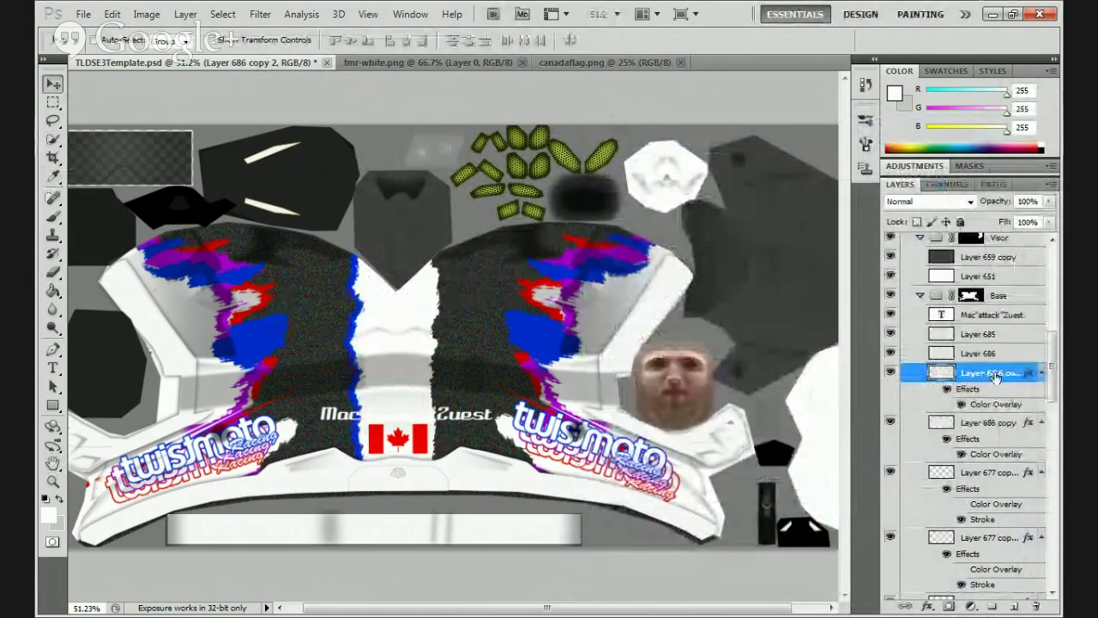
Select Layer 686 copy 2, Layer 686 copy, then Layer 677 copy 5 in turn
{"action": "left_click", "coordinate": [982, 455]}
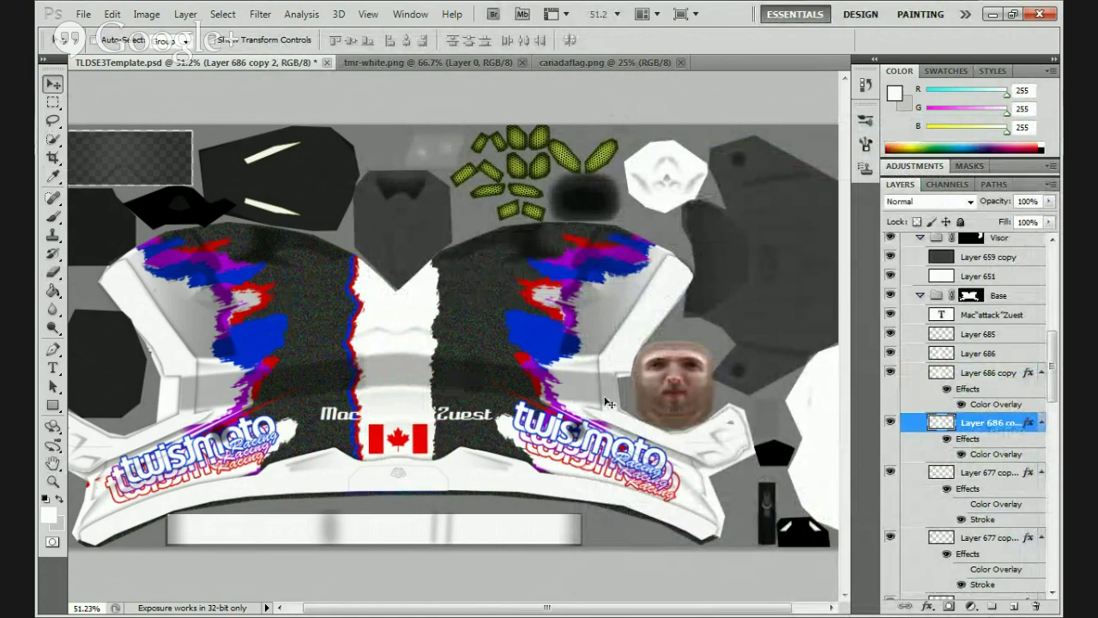
{"action": "left_click", "coordinate": [991, 375]}
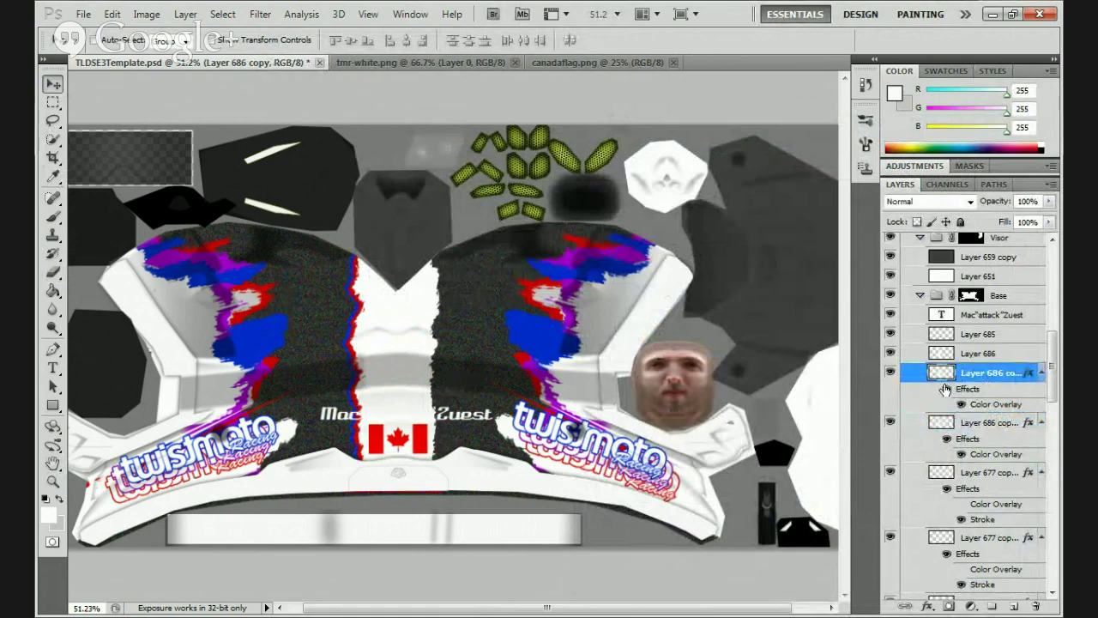
{"action": "left_click", "coordinate": [991, 421]}
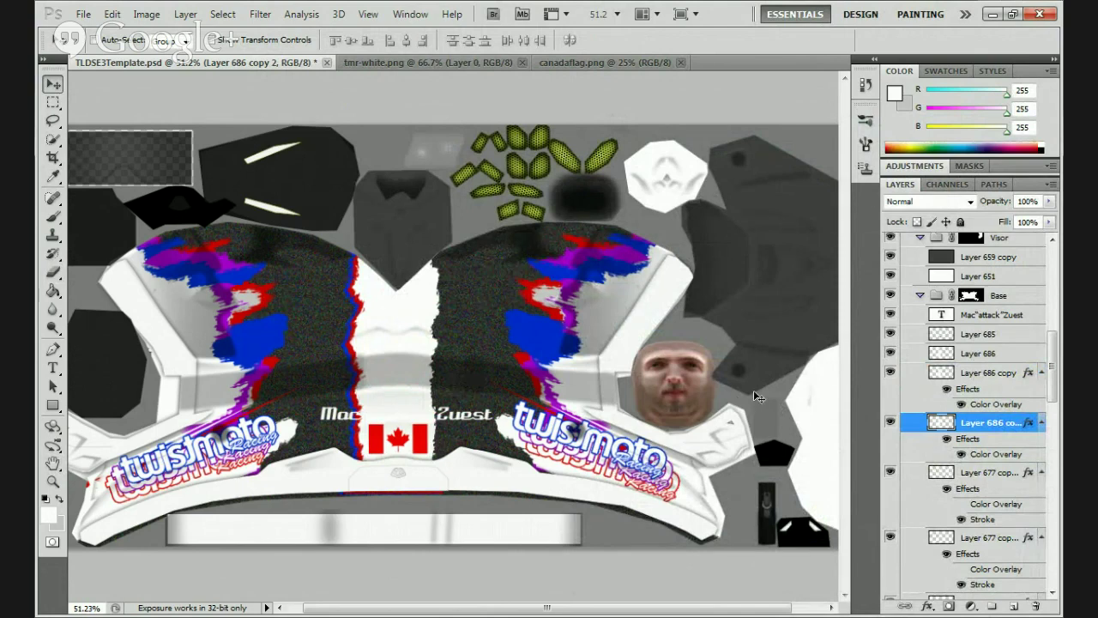
{"action": "left_click", "coordinate": [976, 474]}
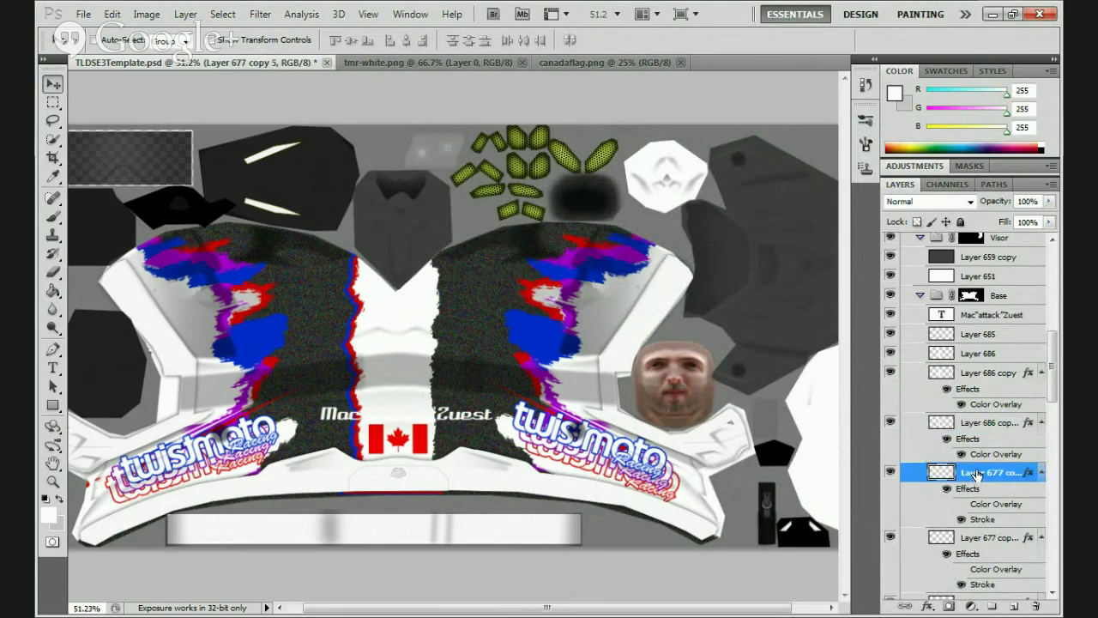
Duplicate Layer 686 copy 2 as Layer 686 copy 3 and move it below copy 2
{"action": "right_click", "coordinate": [983, 426]}
{"action": "left_click", "coordinate": [911, 98]}
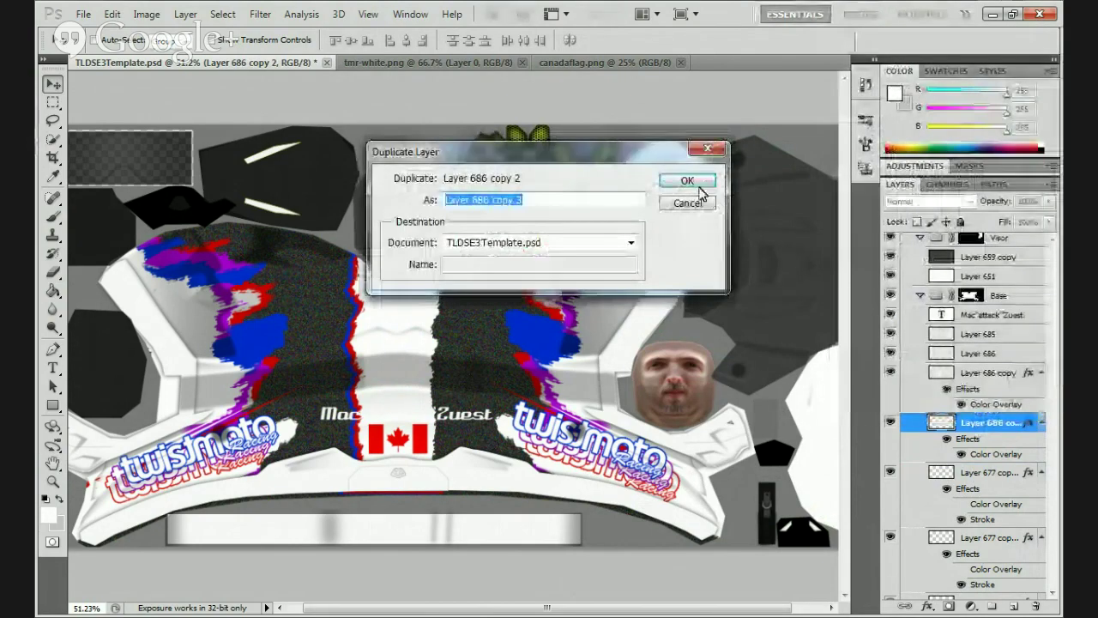
{"action": "left_click", "coordinate": [695, 182]}
{"action": "left_click_drag", "start_coordinate": [995, 426], "coordinate": [993, 502]}
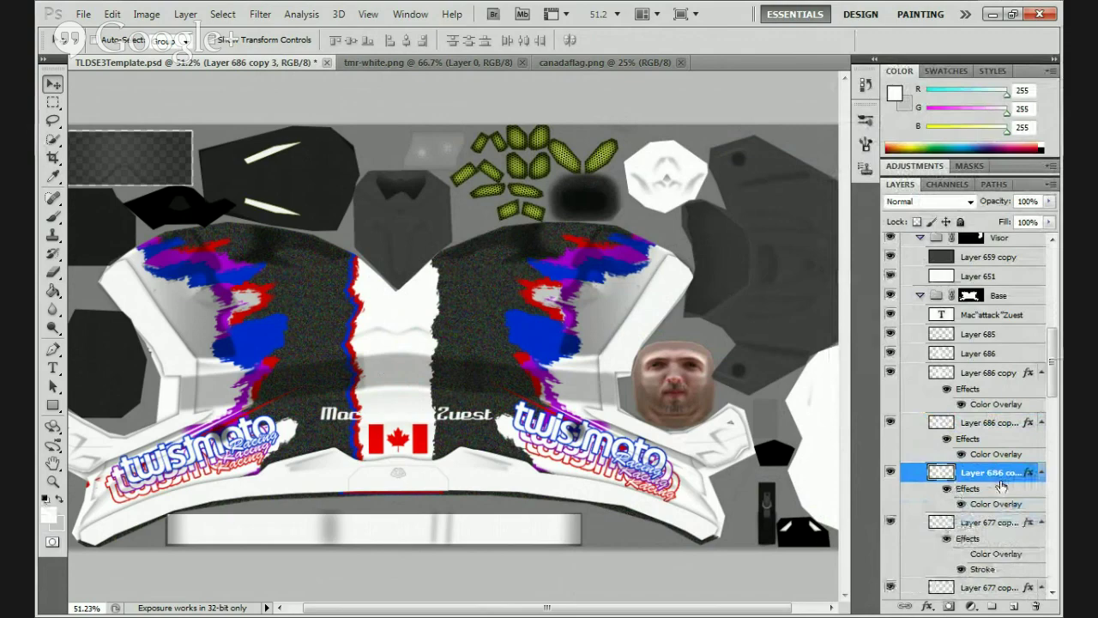
Recolour Layer 686 copy 3's overlay to purple a400cc and move it further down the stack
{"action": "double_click", "coordinate": [1000, 485]}
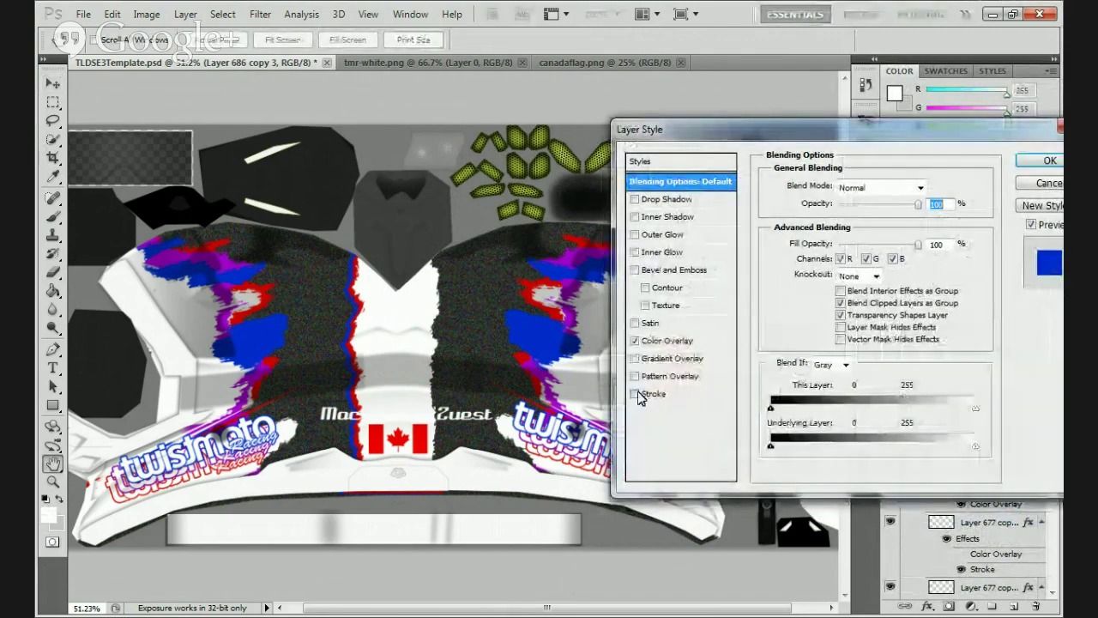
{"action": "left_click", "coordinate": [686, 343]}
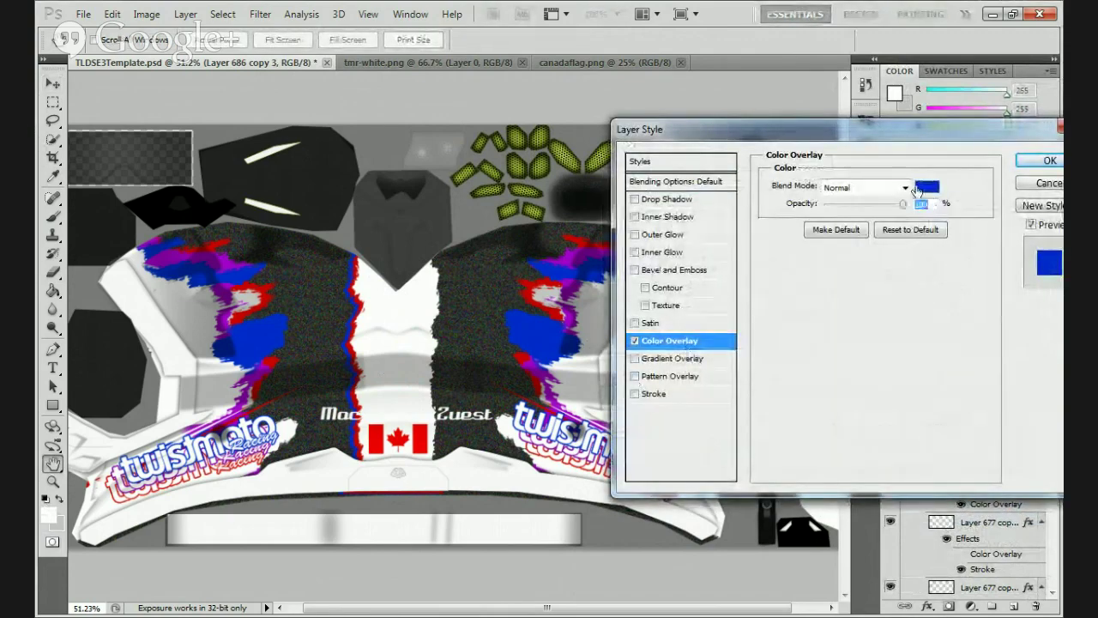
{"action": "left_click", "coordinate": [925, 187]}
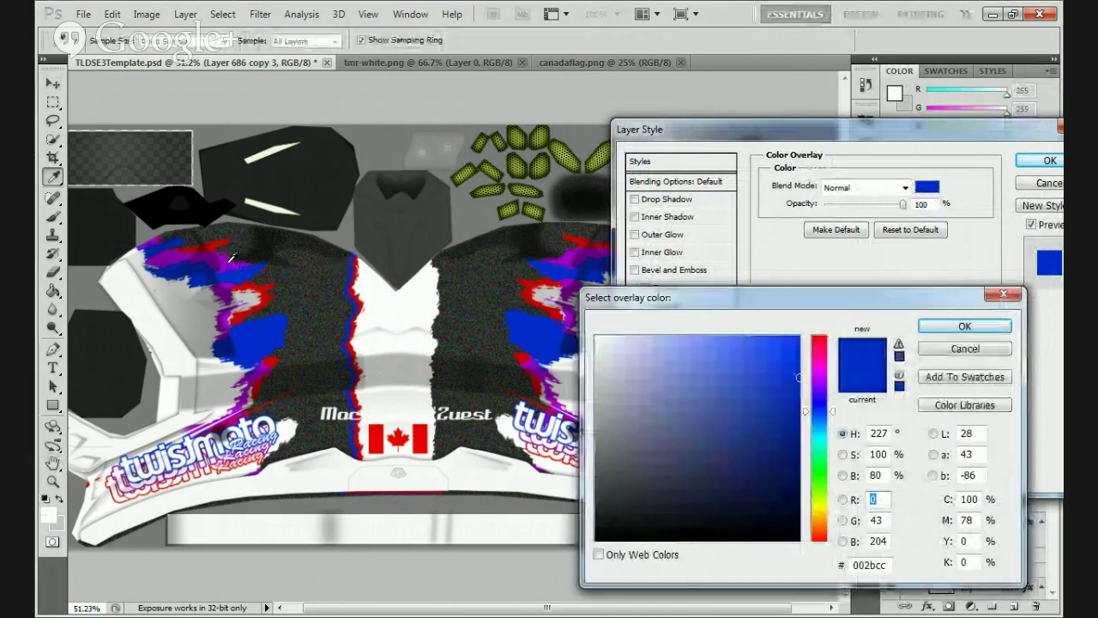
{"action": "left_click", "coordinate": [231, 256]}
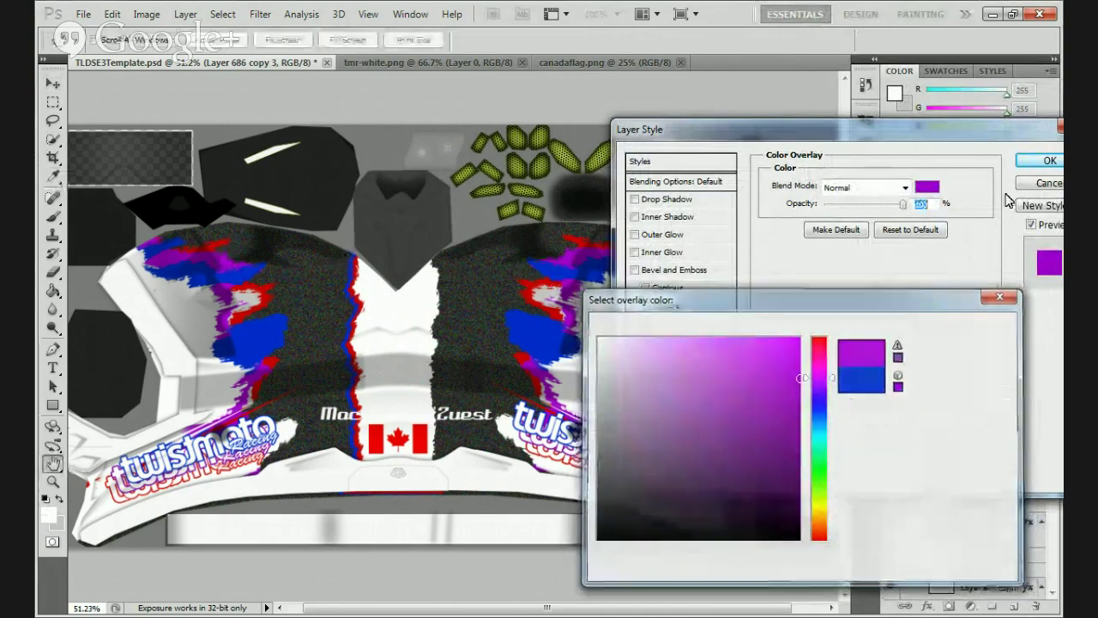
{"action": "left_click", "coordinate": [964, 327]}
{"action": "left_click", "coordinate": [1047, 161]}
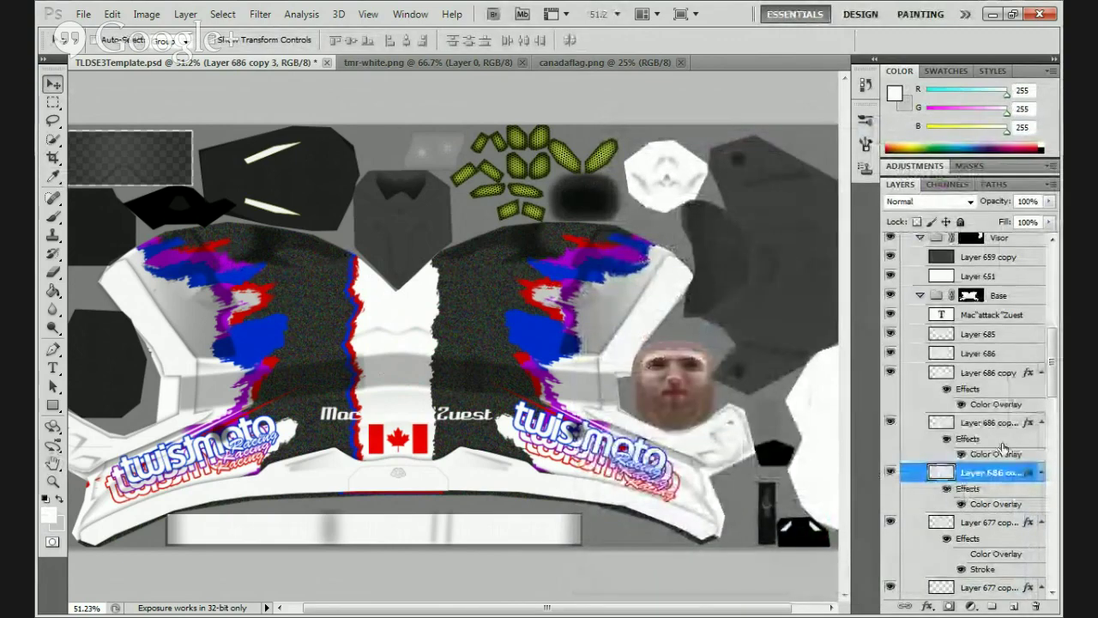
{"action": "left_click_drag", "start_coordinate": [995, 472], "coordinate": [980, 569]}
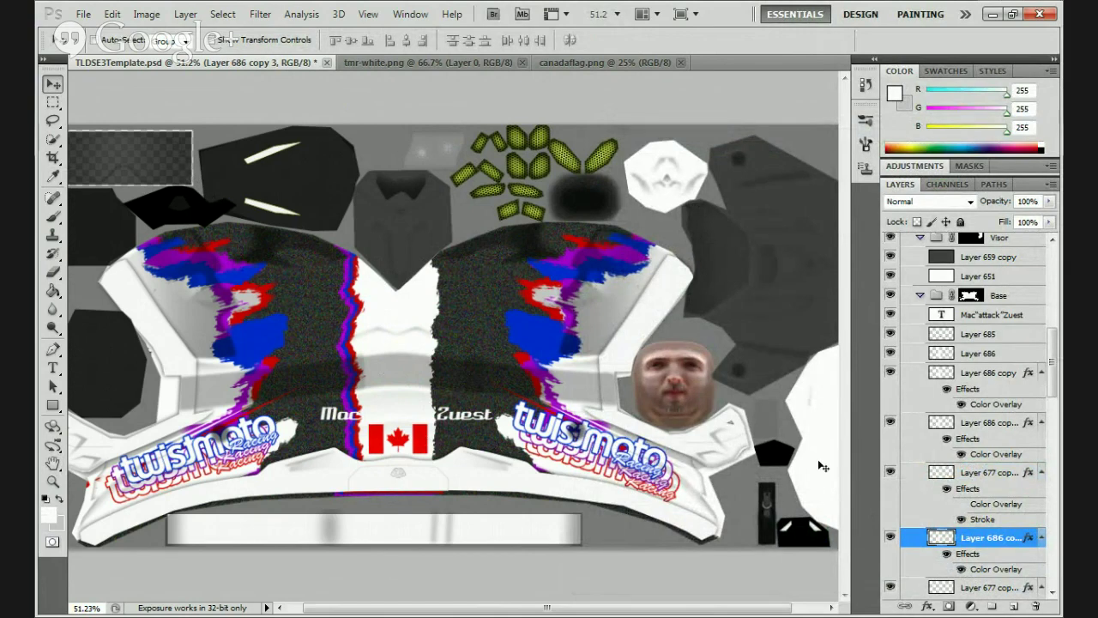
{"action": "left_click", "coordinate": [982, 424], "text": "shift"}
{"action": "right_click", "coordinate": [982, 424]}
{"action": "left_click", "coordinate": [916, 101]}
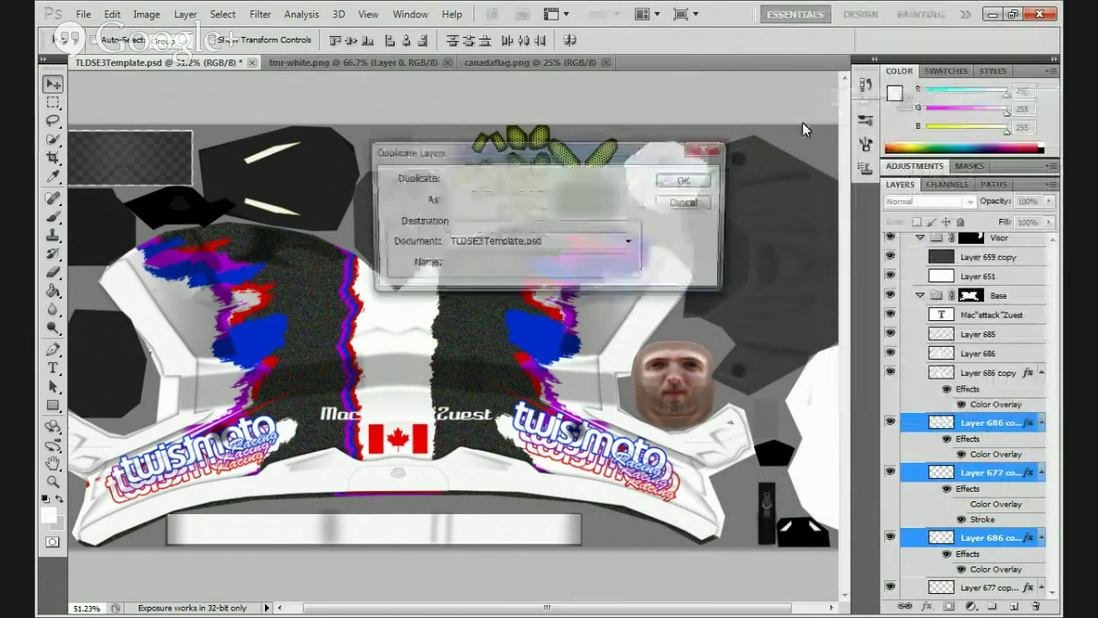
{"action": "left_click", "coordinate": [686, 177]}
{"action": "left_click", "coordinate": [50, 86]}
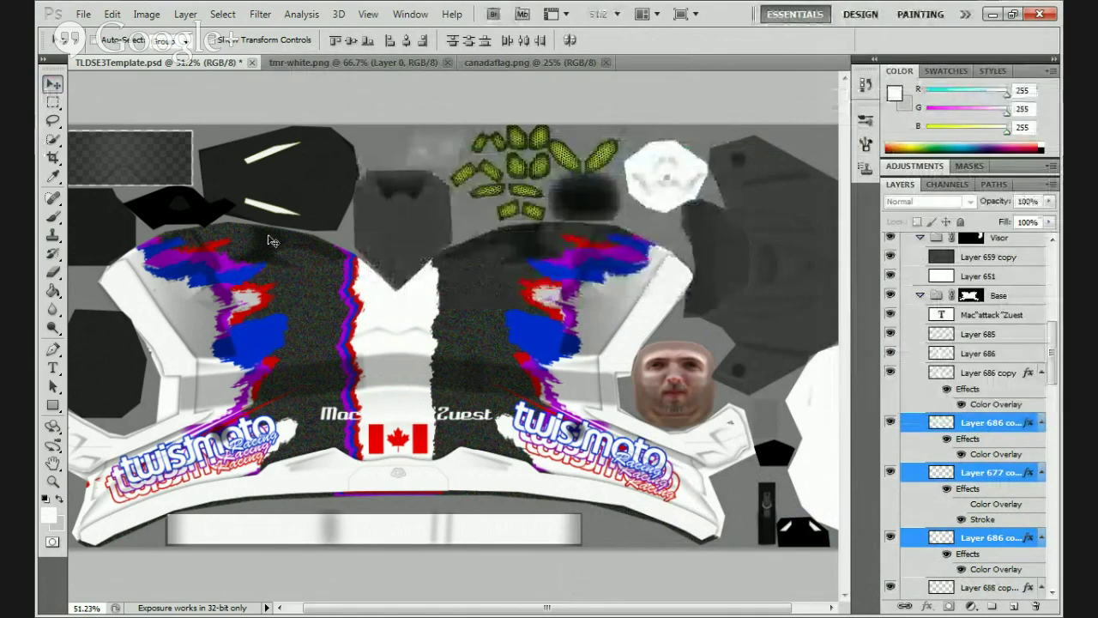
{"action": "left_click_drag", "start_coordinate": [275, 243], "coordinate": [292, 255]}
{"action": "key", "text": "ctrl+z"}
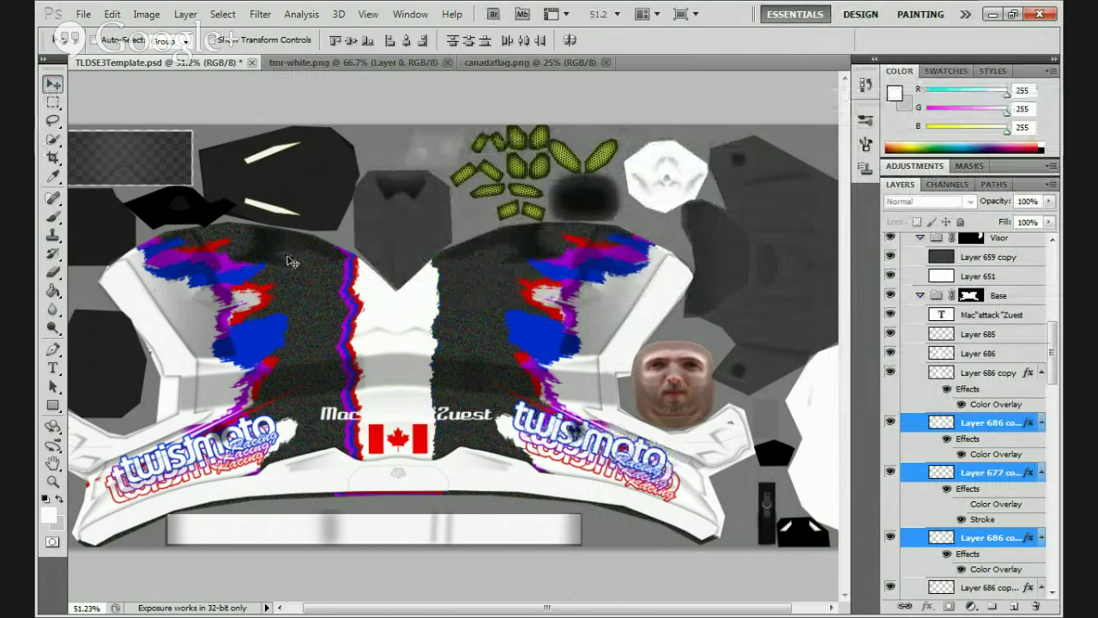
{"action": "left_click", "coordinate": [890, 422]}
{"action": "left_click", "coordinate": [891, 471]}
{"action": "left_click", "coordinate": [891, 471]}
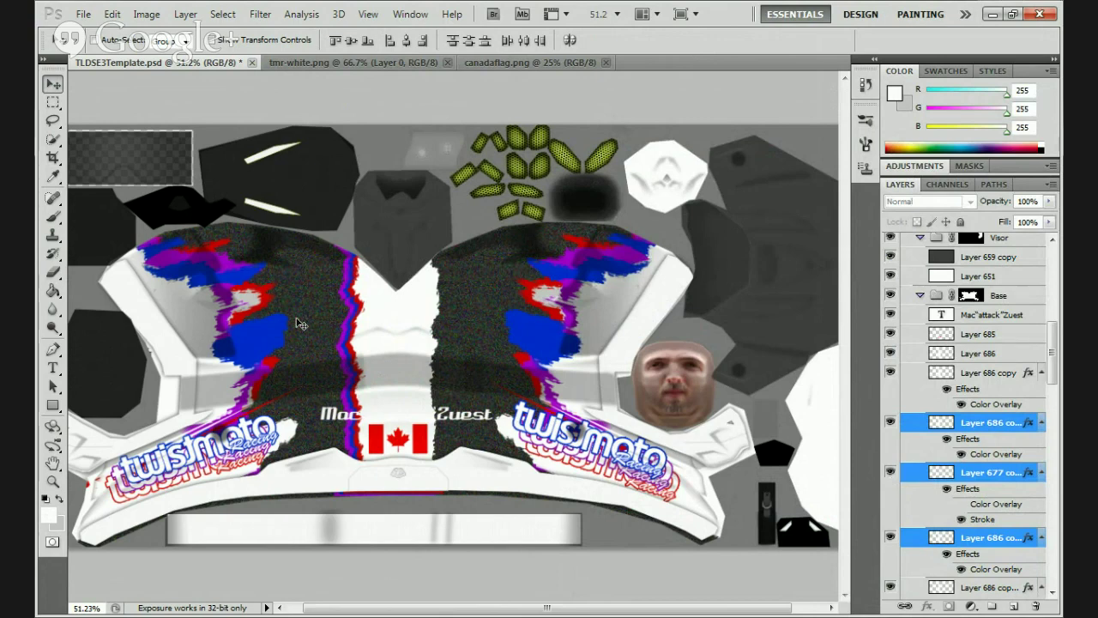
{"action": "mouse_move", "coordinate": [360, 352]}
{"action": "left_mouse_down"}
{"action": "mouse_move", "coordinate": [433, 369]}
{"action": "mouse_move", "coordinate": [379, 359]}
{"action": "left_mouse_up"}
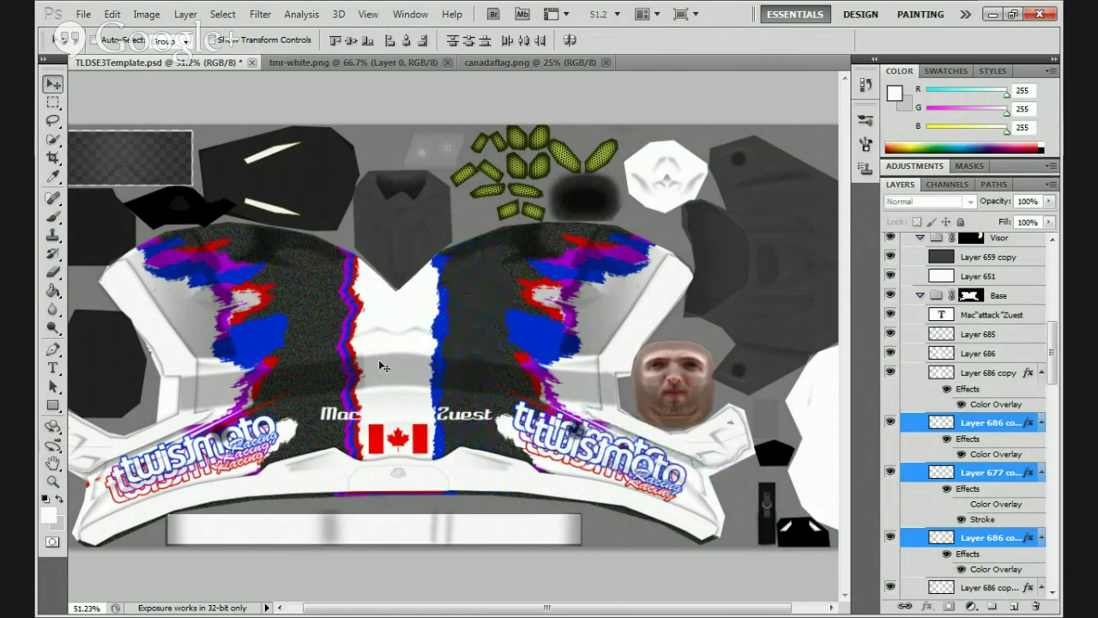
{"action": "left_click", "coordinate": [976, 424]}
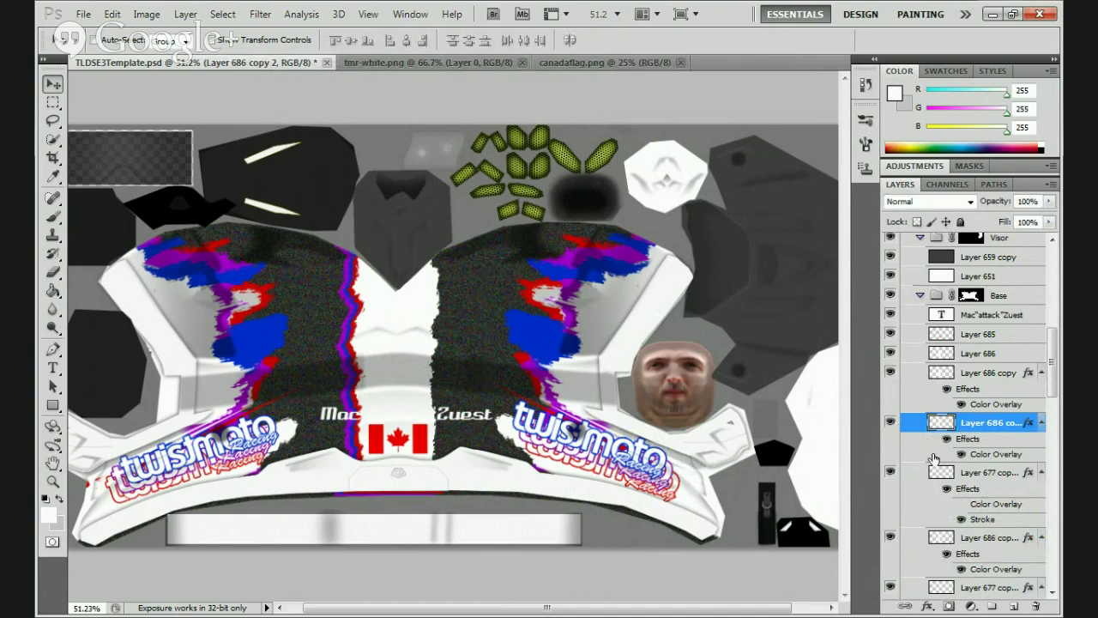
Select the four centre-stripe layers, briefly toggling stripe and twistmoto logo visibility to compare
{"action": "left_click", "coordinate": [947, 539], "text": "shift"}
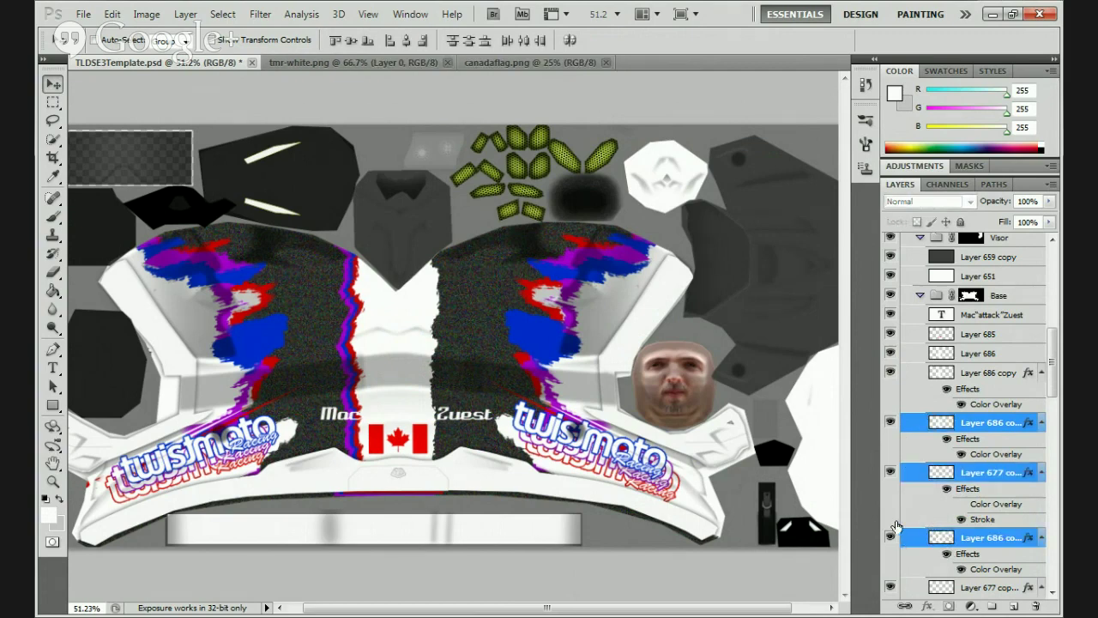
{"action": "left_click", "coordinate": [890, 539]}
{"action": "left_click", "coordinate": [891, 538]}
{"action": "left_click", "coordinate": [889, 473]}
{"action": "left_click", "coordinate": [889, 473]}
{"action": "left_click", "coordinate": [921, 481], "text": "ctrl"}
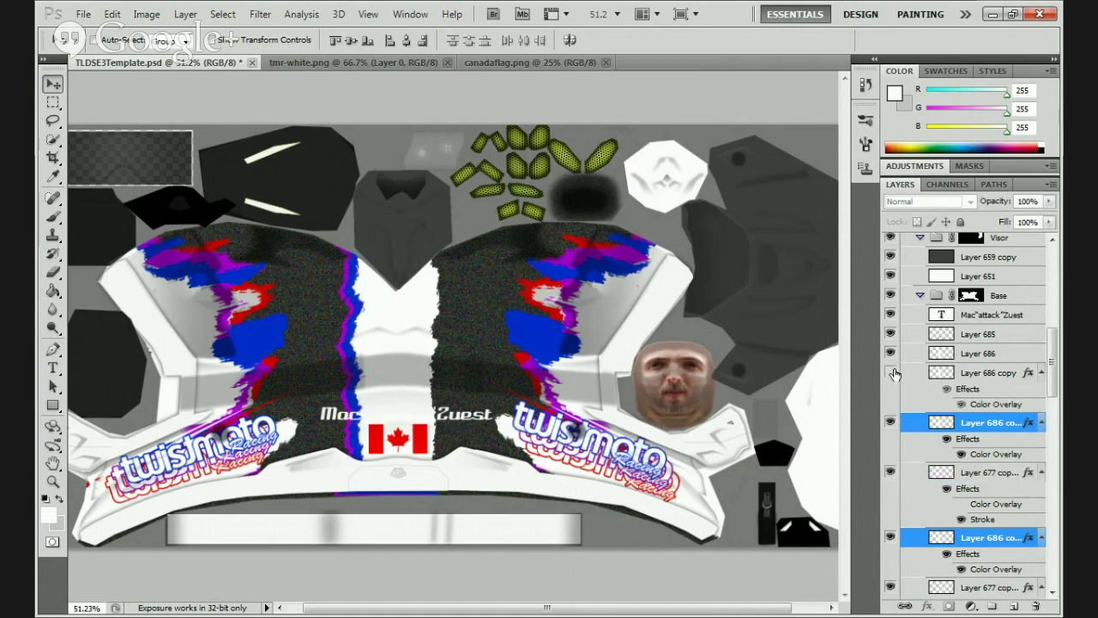
{"action": "left_click", "coordinate": [933, 377], "text": "shift"}
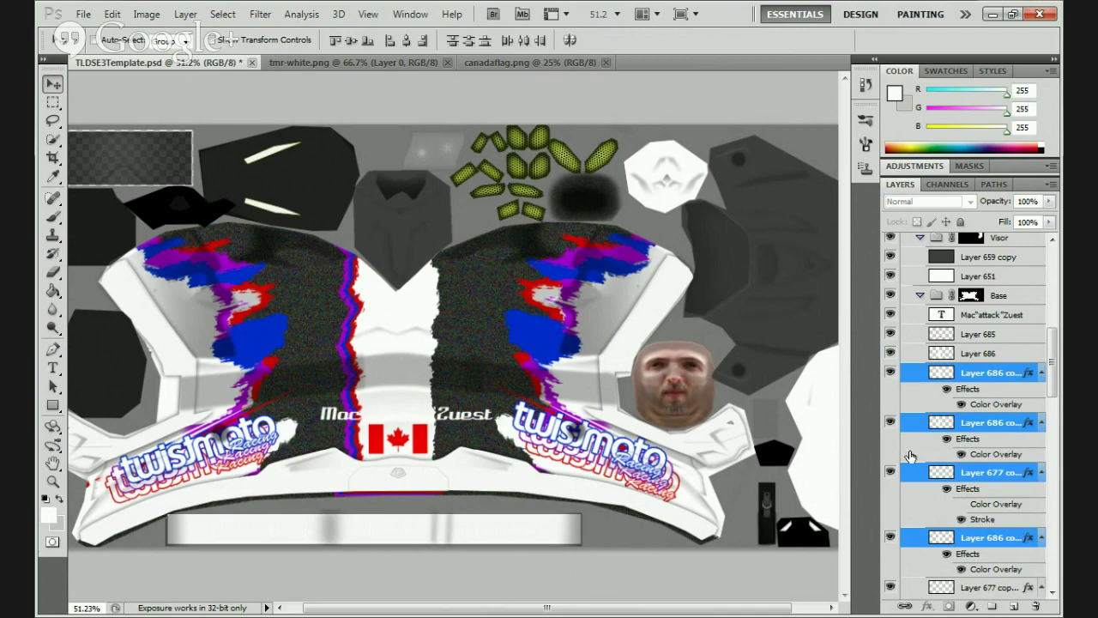
{"action": "left_click", "coordinate": [891, 471]}
{"action": "left_click", "coordinate": [912, 476], "text": "ctrl"}
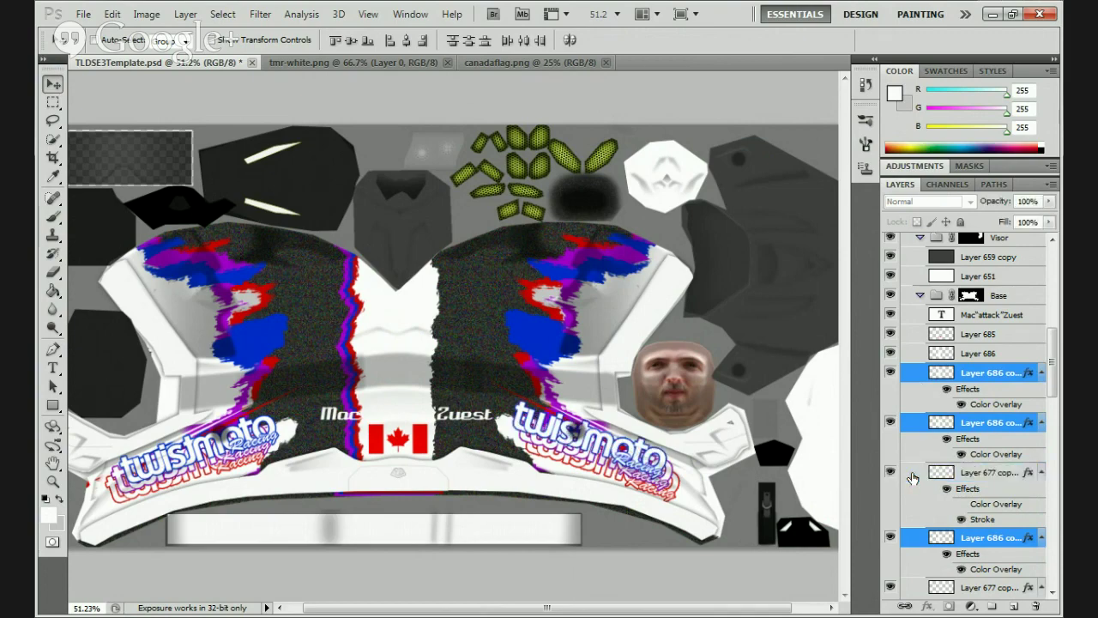
Duplicate the four selected stripe layers, then select only Layer 686 copy 5
{"action": "right_click", "coordinate": [912, 372]}
{"action": "left_click", "coordinate": [785, 297]}
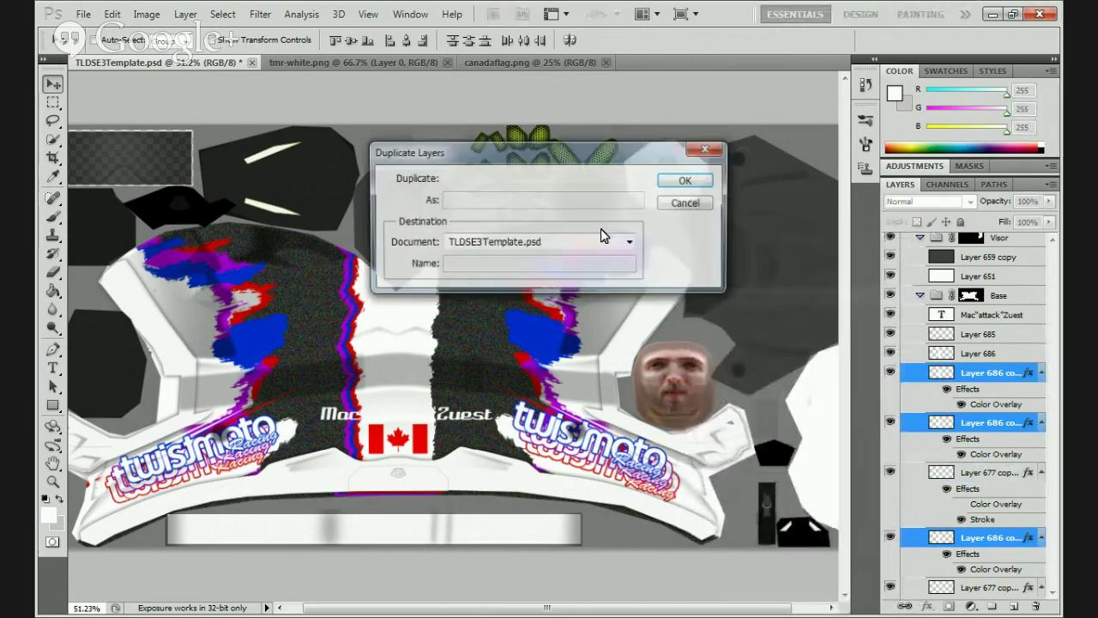
{"action": "left_click", "coordinate": [699, 182]}
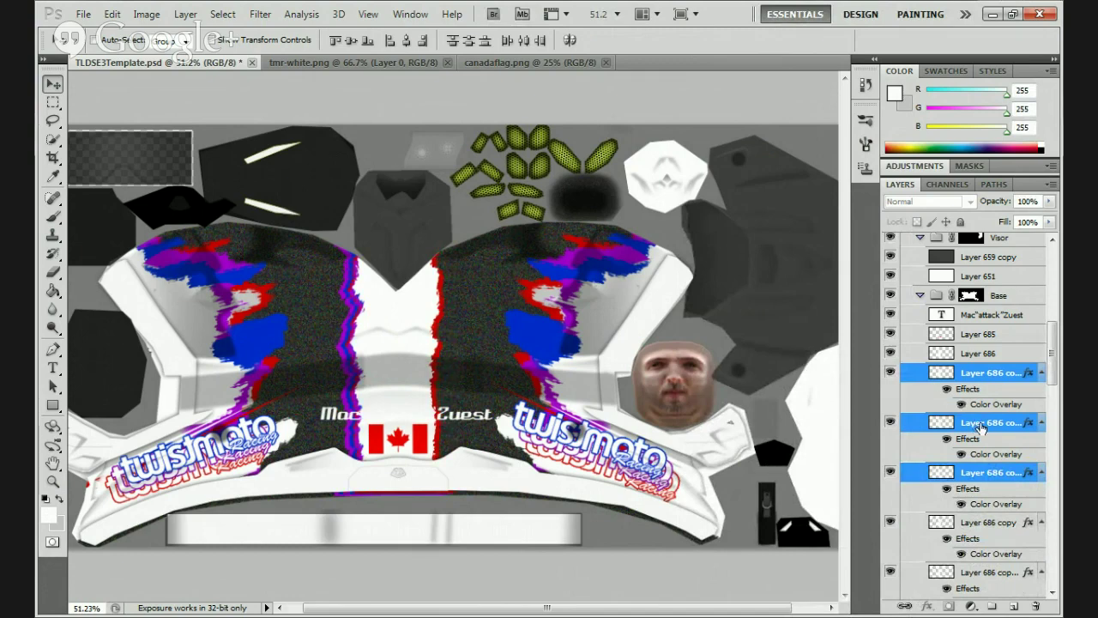
{"action": "left_click", "coordinate": [942, 431]}
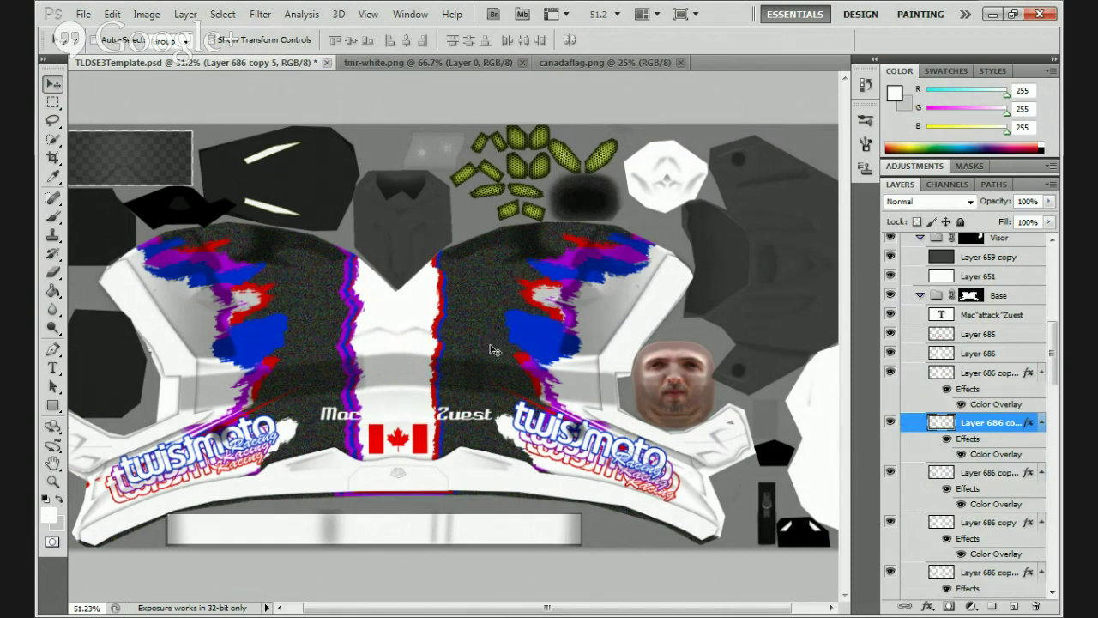
{"action": "left_click", "coordinate": [964, 522]}
{"action": "left_click_drag", "start_coordinate": [508, 399], "coordinate": [521, 406]}
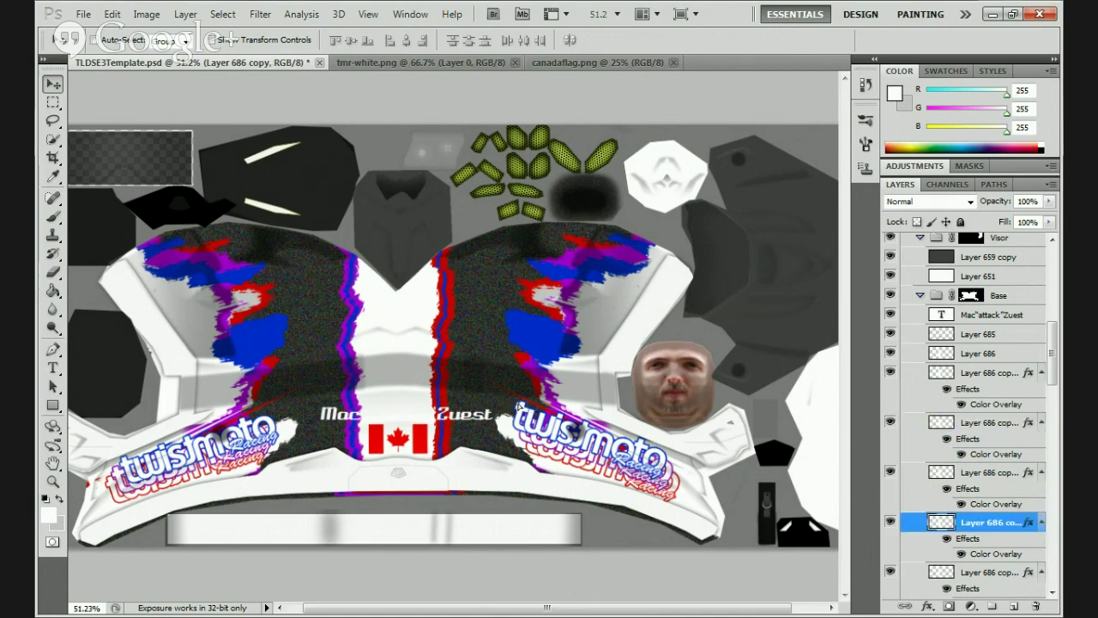
{"action": "key", "text": "ctrl+z"}
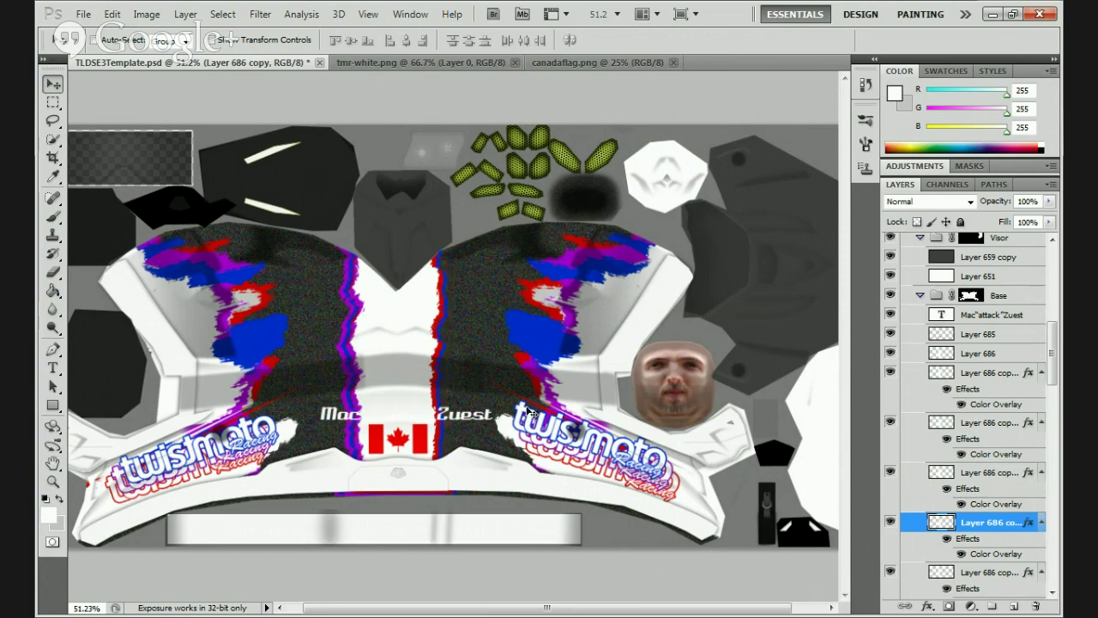
{"action": "left_click", "coordinate": [952, 432]}
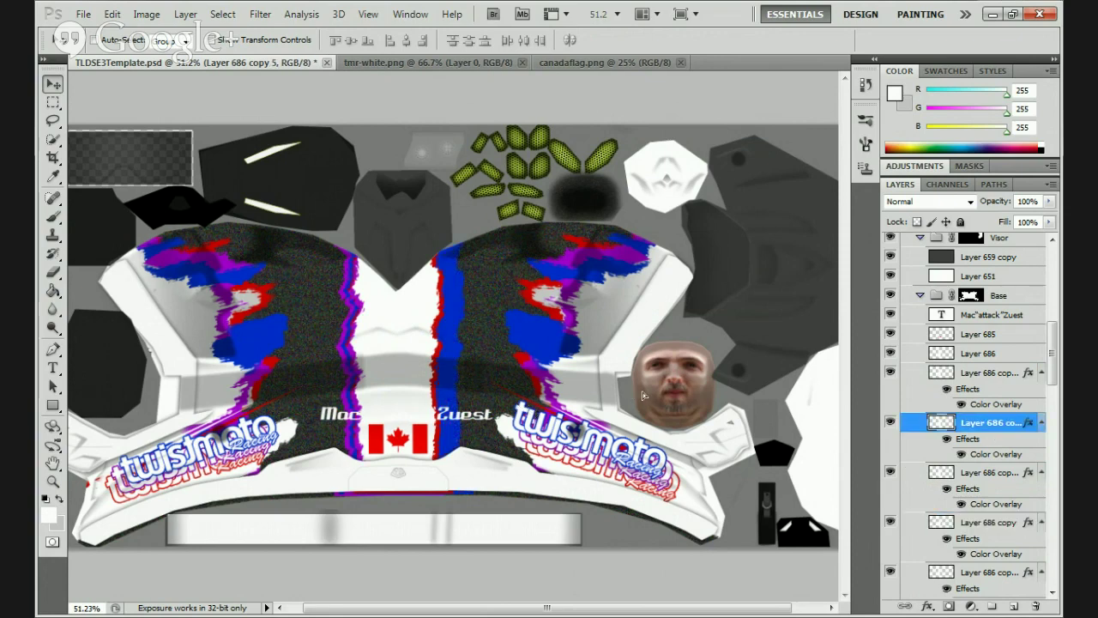
{"action": "left_click", "coordinate": [978, 375]}
{"action": "left_click_drag", "start_coordinate": [406, 352], "coordinate": [428, 377]}
{"action": "key", "text": "ctrl+z"}
{"action": "left_click", "coordinate": [962, 355]}
{"action": "left_click", "coordinate": [939, 569]}
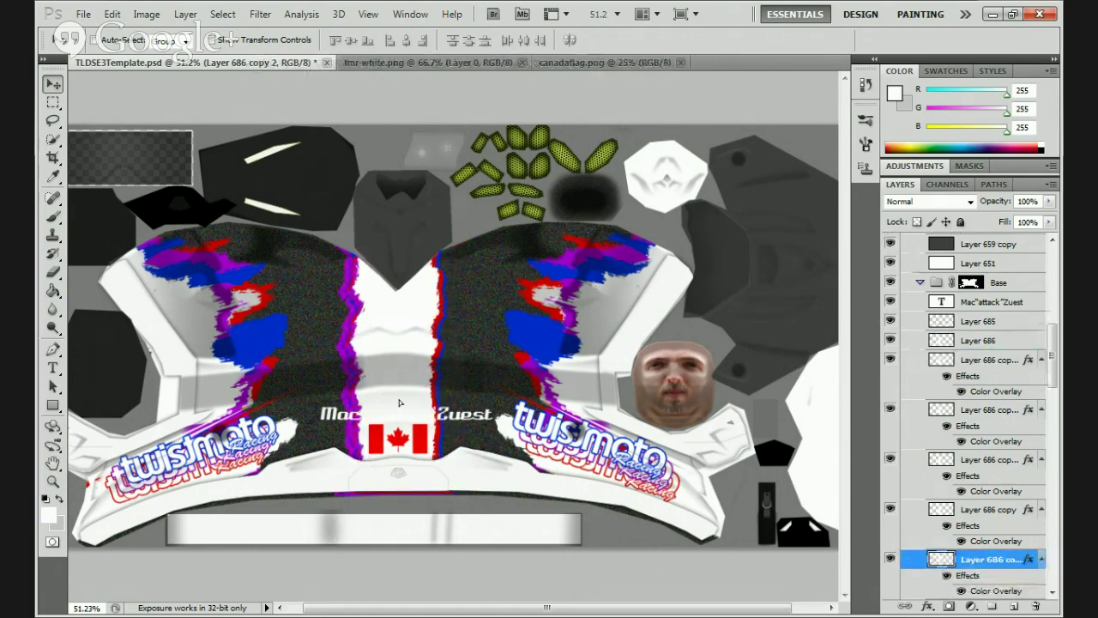
{"action": "left_click", "coordinate": [890, 509]}
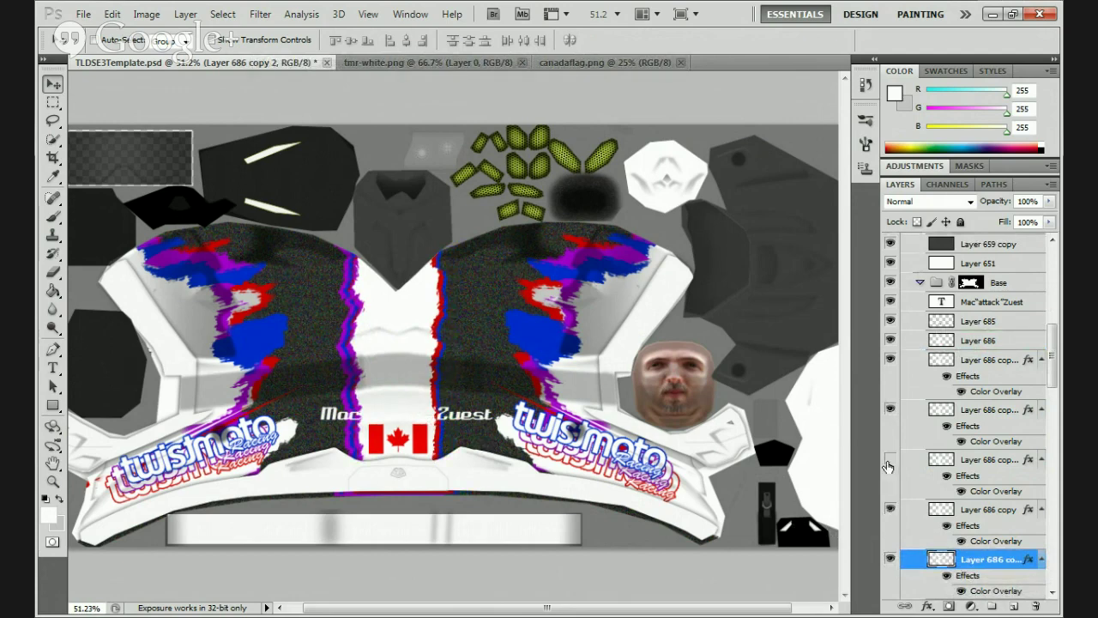
{"action": "left_click", "coordinate": [899, 468]}
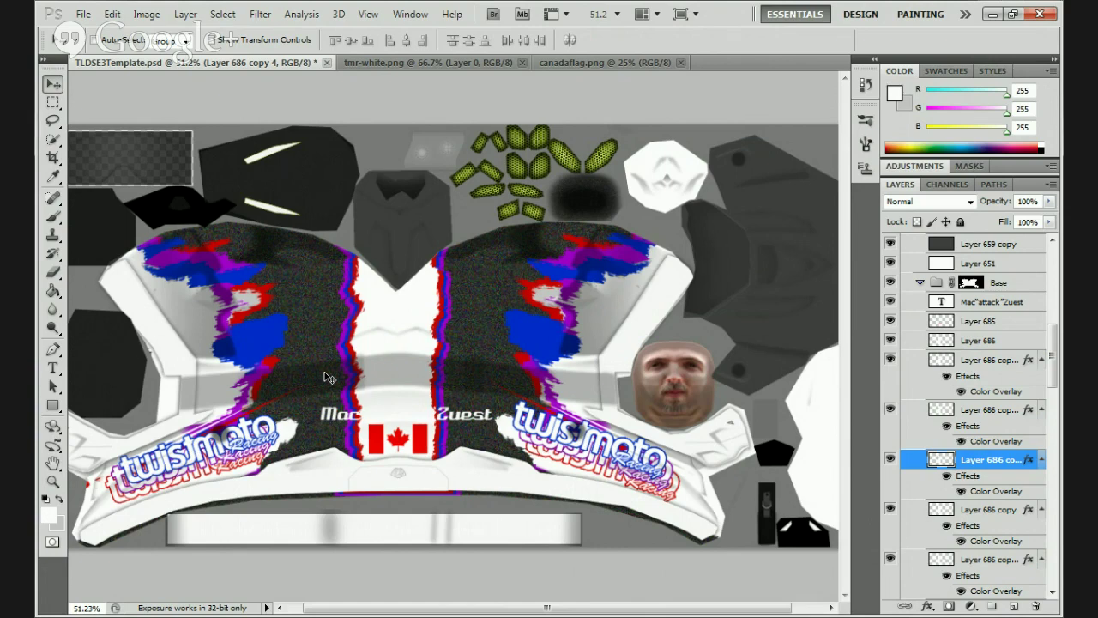
{"action": "left_click", "coordinate": [972, 517]}
{"action": "left_click", "coordinate": [891, 458]}
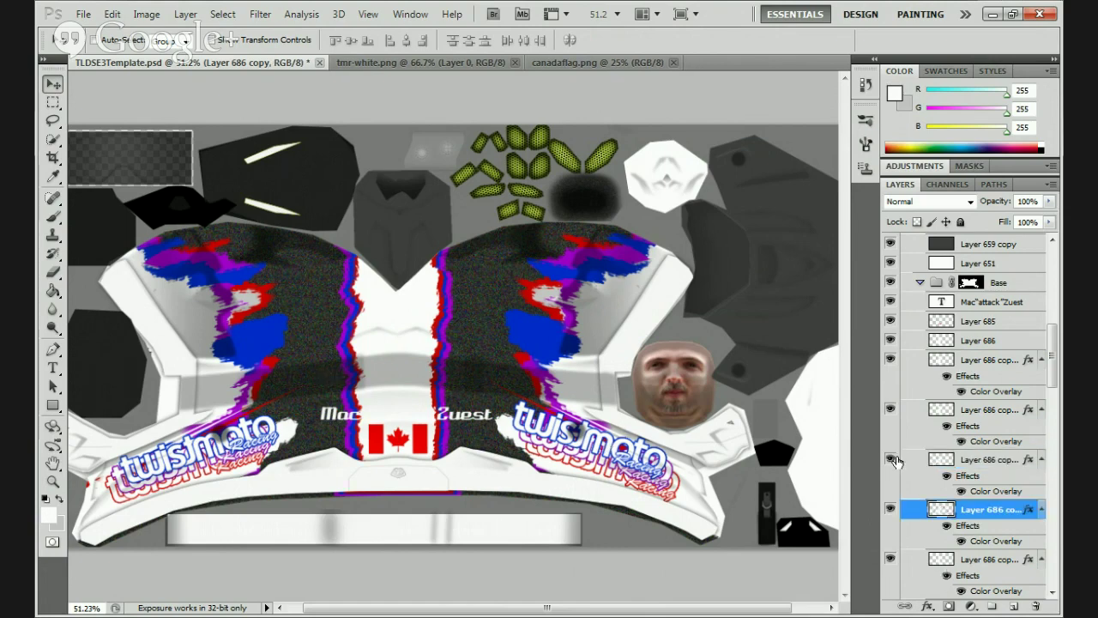
{"action": "left_click", "coordinate": [889, 409]}
{"action": "left_click", "coordinate": [891, 410]}
{"action": "left_click", "coordinate": [891, 411]}
{"action": "left_click", "coordinate": [905, 413]}
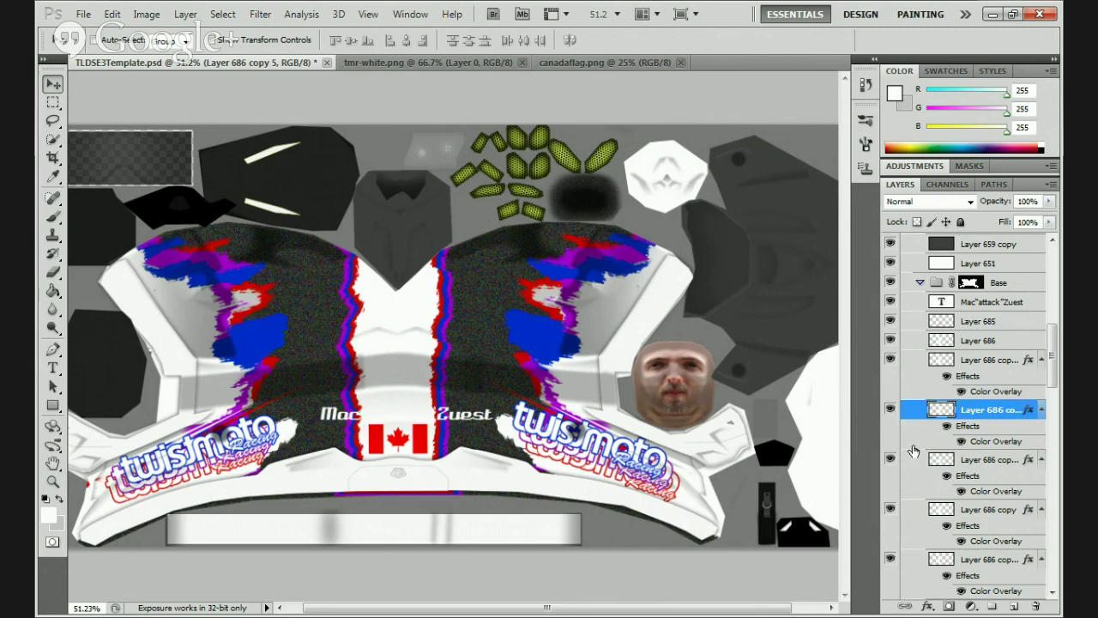
{"action": "left_click", "coordinate": [889, 360]}
{"action": "left_click", "coordinate": [890, 360]}
{"action": "left_click", "coordinate": [926, 363]}
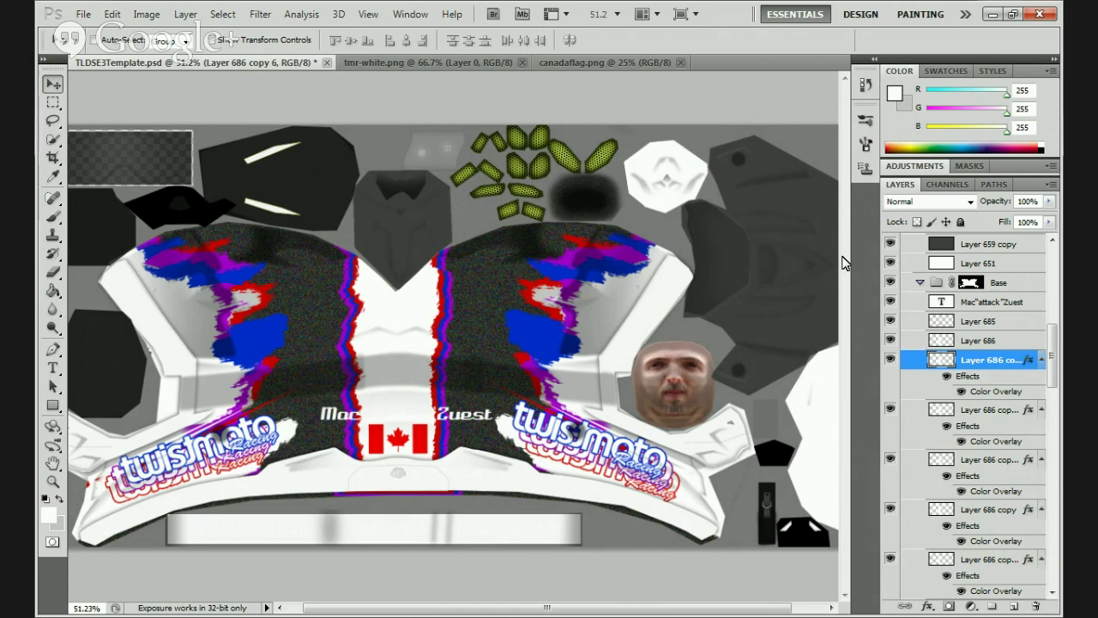
Merge the stripe copies into two layers, Layer 686 copy 6 and Layer 686 copy
{"action": "left_click", "coordinate": [912, 461], "text": "shift"}
{"action": "right_click", "coordinate": [913, 461]}
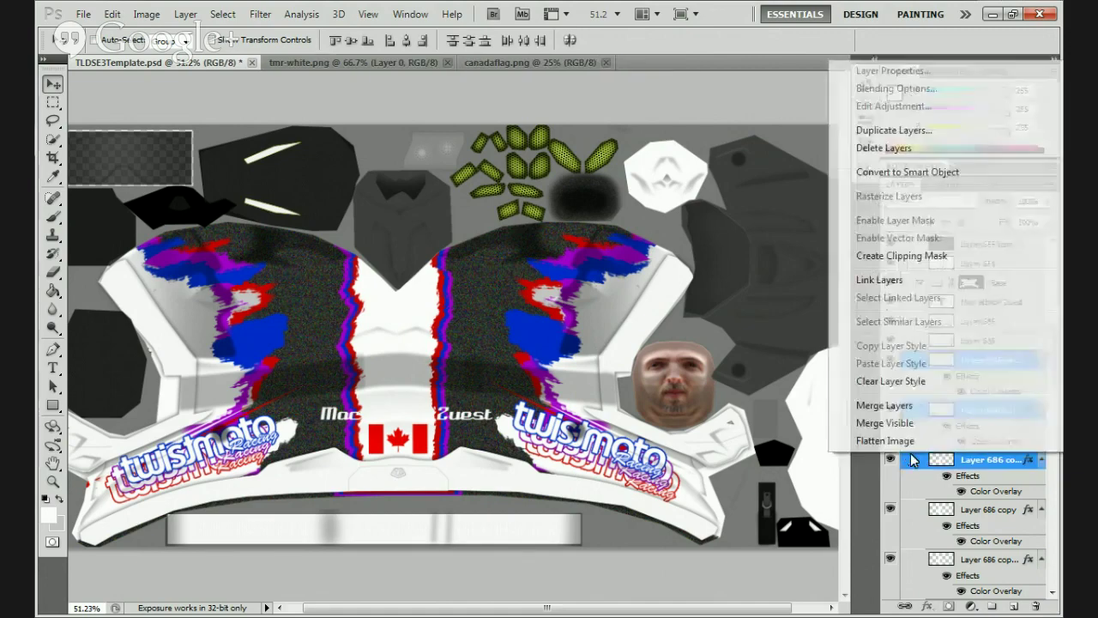
{"action": "left_click", "coordinate": [883, 405]}
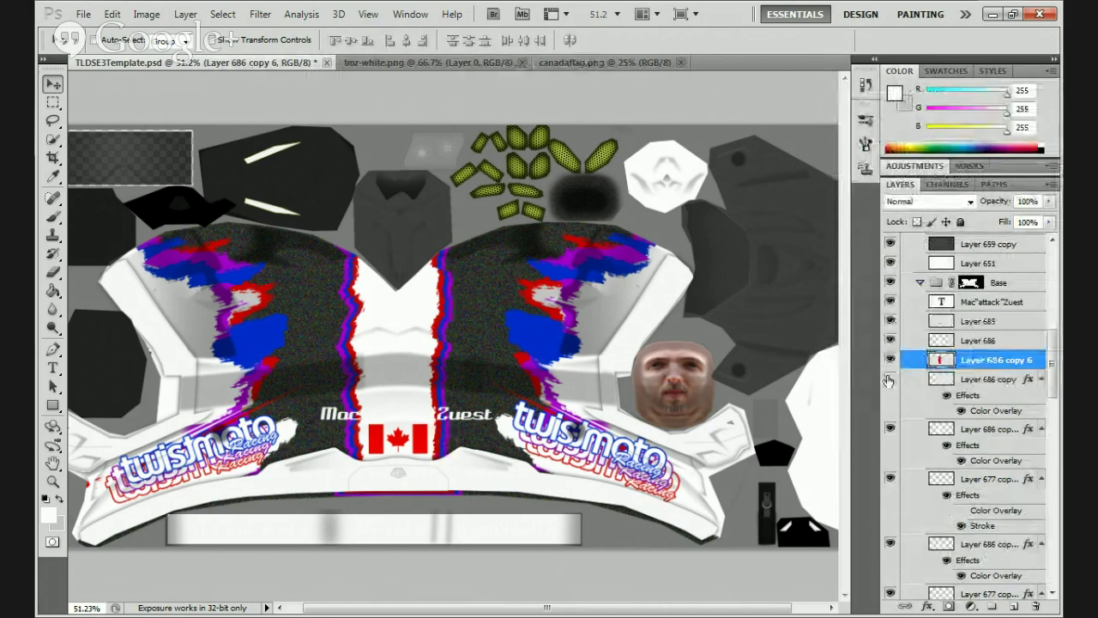
{"action": "left_click", "coordinate": [911, 383]}
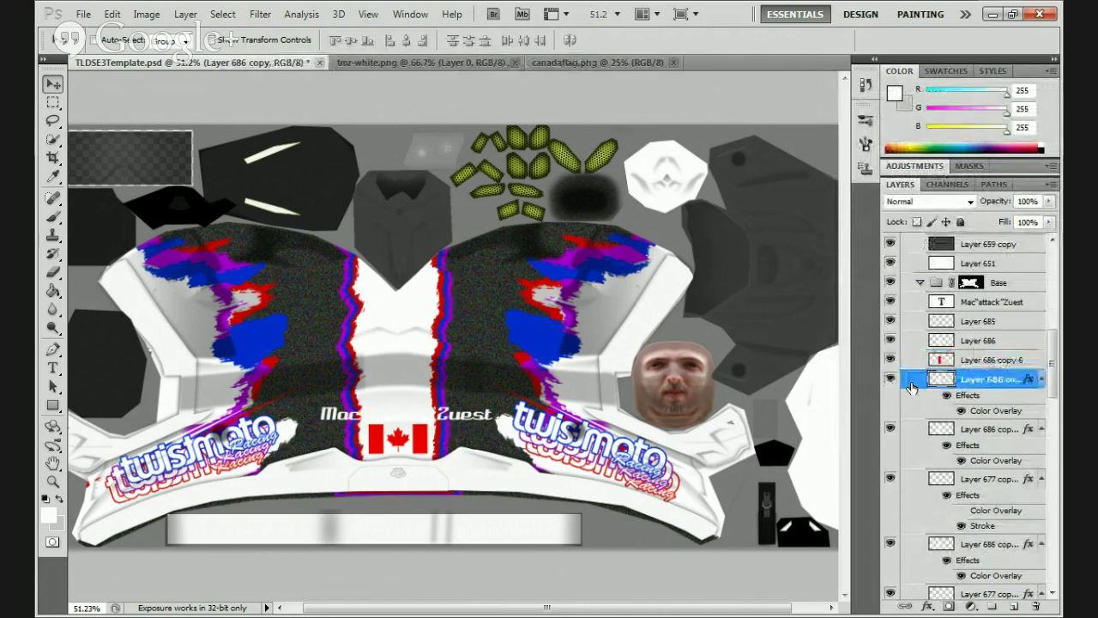
{"action": "left_click", "coordinate": [910, 434], "text": "ctrl"}
{"action": "left_click", "coordinate": [910, 544], "text": "ctrl"}
{"action": "right_click", "coordinate": [920, 544]}
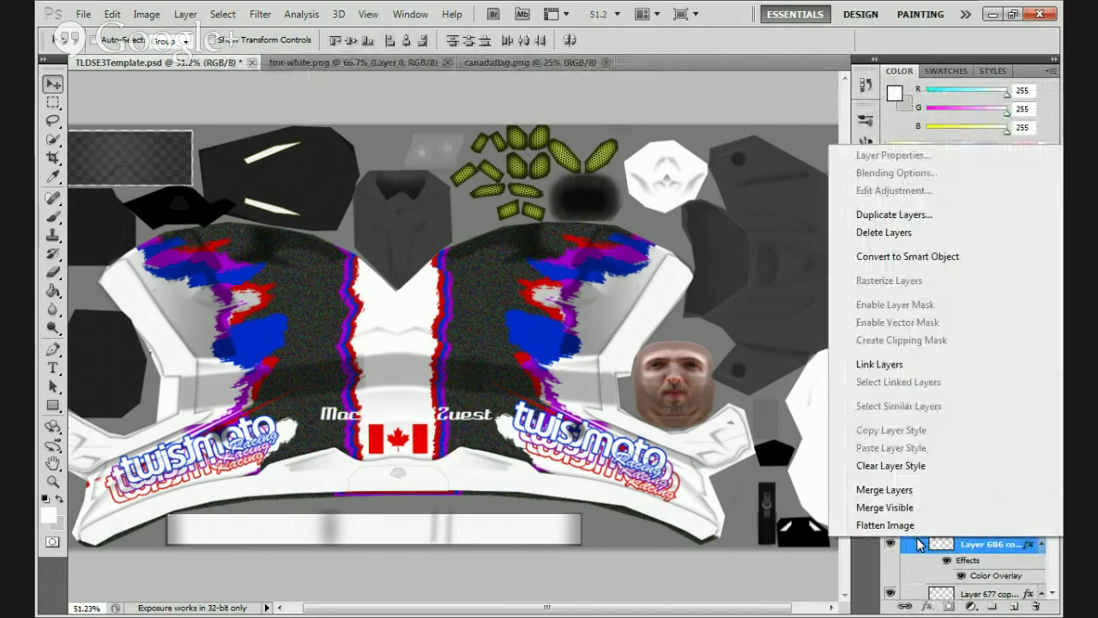
{"action": "left_click", "coordinate": [929, 493]}
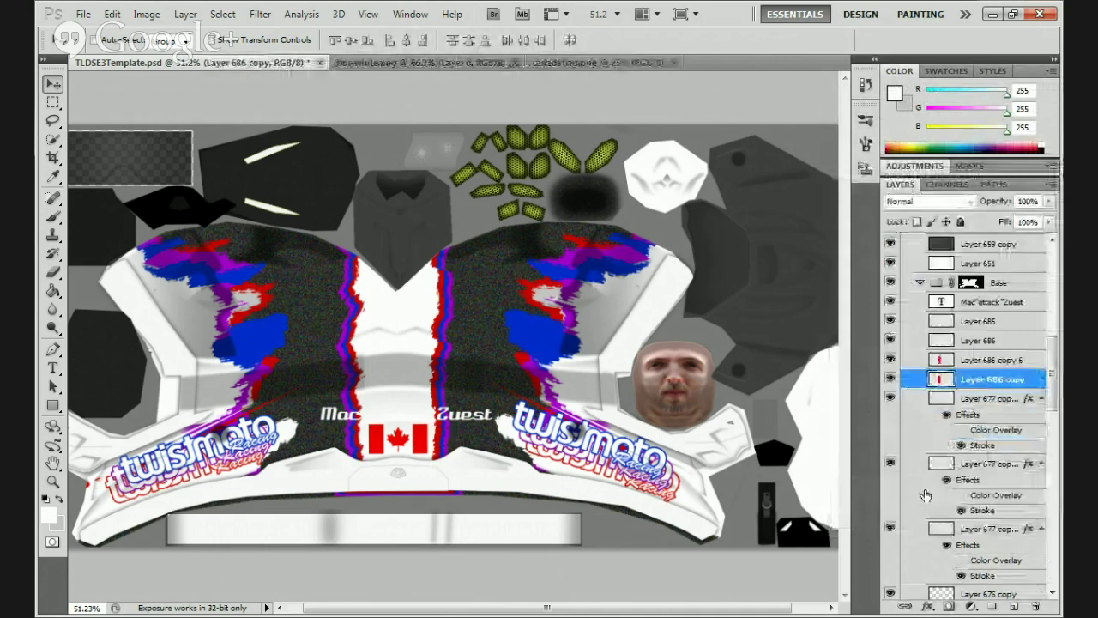
Toggle the merged stripe layer and Layer 686 off and on to check, then select Layer 686
{"action": "left_click", "coordinate": [891, 378]}
{"action": "left_click", "coordinate": [891, 378]}
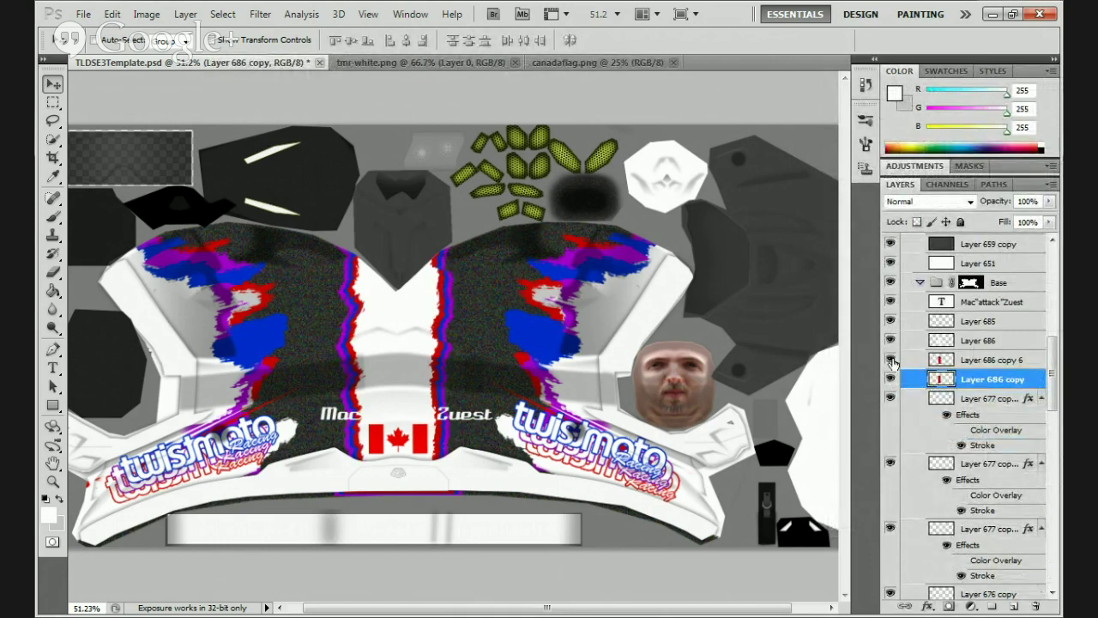
{"action": "left_click", "coordinate": [891, 341]}
{"action": "left_click", "coordinate": [891, 344]}
{"action": "left_click", "coordinate": [915, 341]}
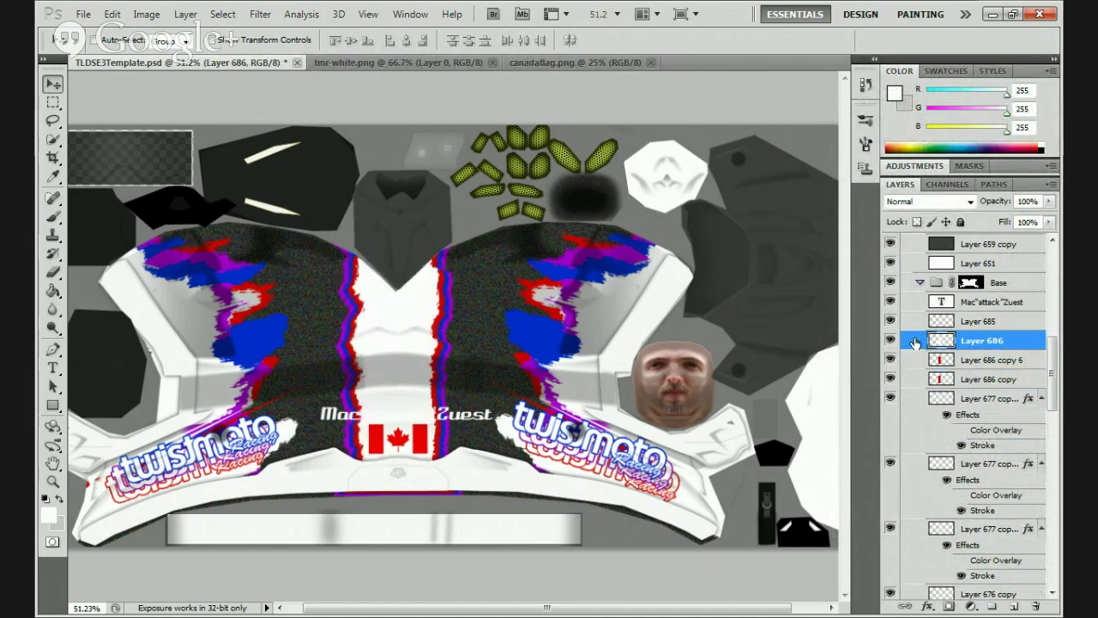
Try erasing part of the band behind the attack text, then undo it
{"action": "left_click", "coordinate": [53, 272]}
{"action": "mouse_move", "coordinate": [362, 408]}
{"action": "left_mouse_down"}
{"action": "mouse_move", "coordinate": [460, 414]}
{"action": "mouse_move", "coordinate": [388, 412]}
{"action": "left_mouse_up"}
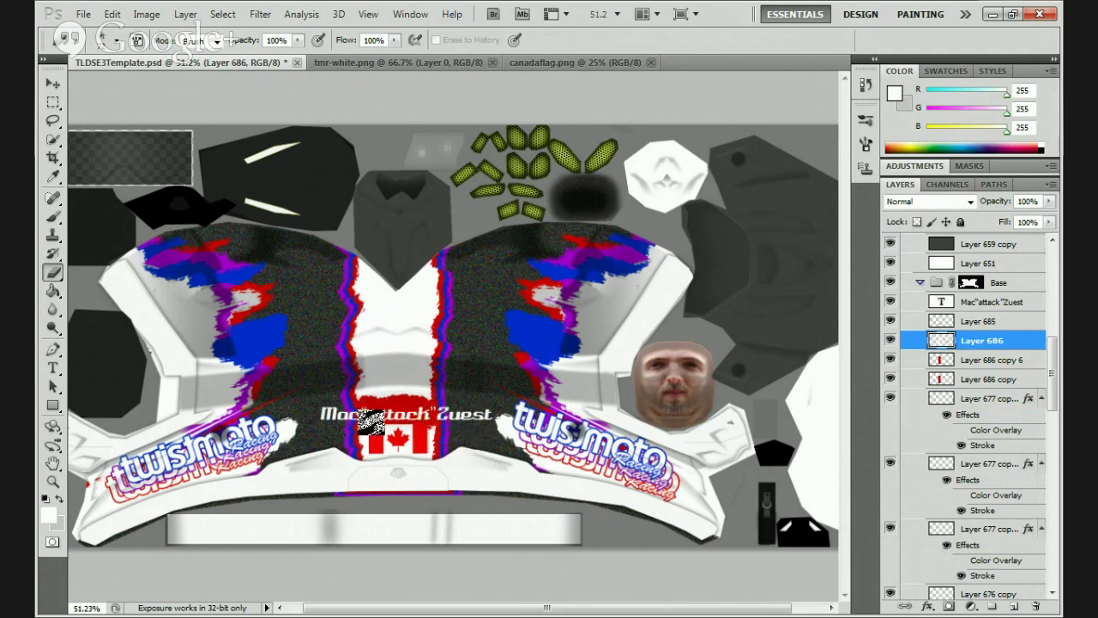
{"action": "key", "text": "ctrl+alt+z"}
{"action": "key", "text": "ctrl+alt+z"}
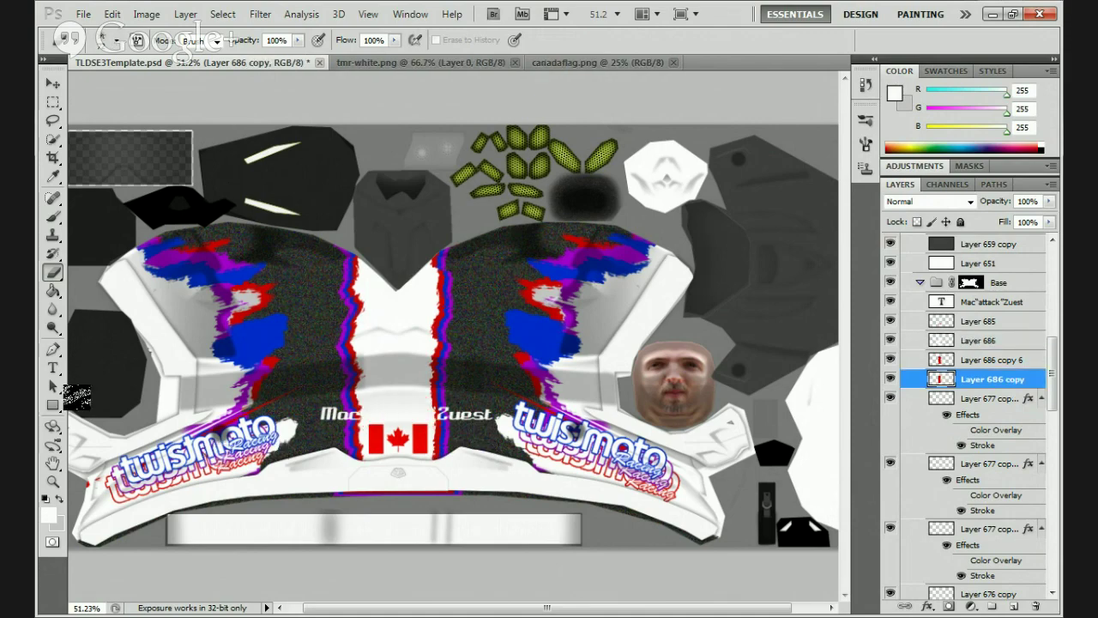
Zoom in on the rider's name above the flag and give the name text an outline stroke
{"action": "left_click", "coordinate": [52, 482]}
{"action": "left_click", "coordinate": [421, 402]}
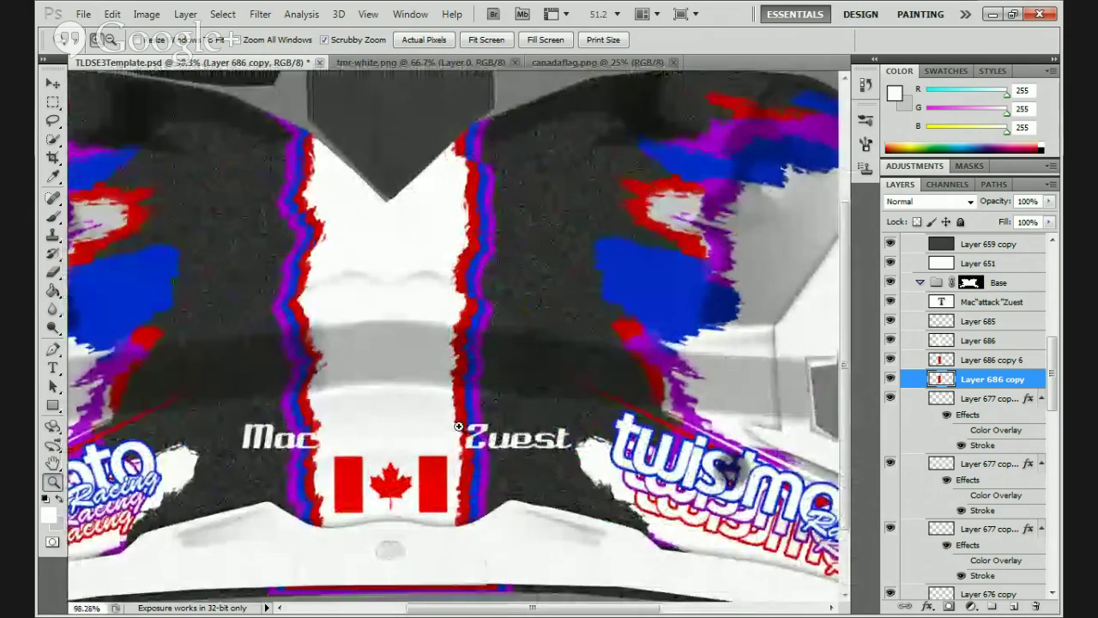
{"action": "double_click", "coordinate": [1034, 303]}
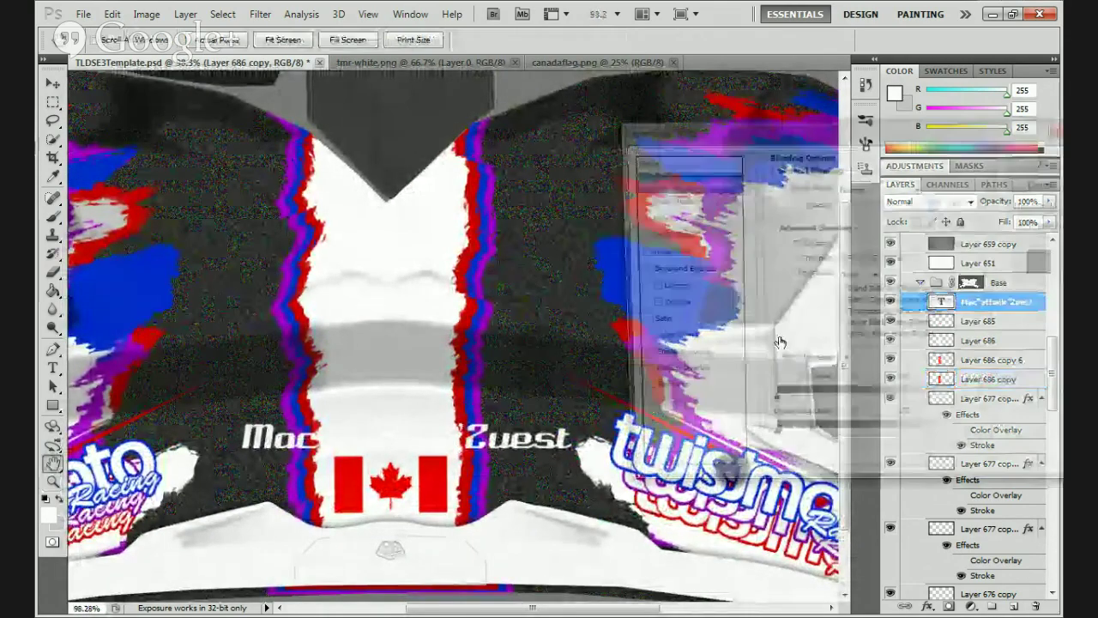
{"action": "left_click", "coordinate": [636, 394]}
{"action": "left_click", "coordinate": [673, 395]}
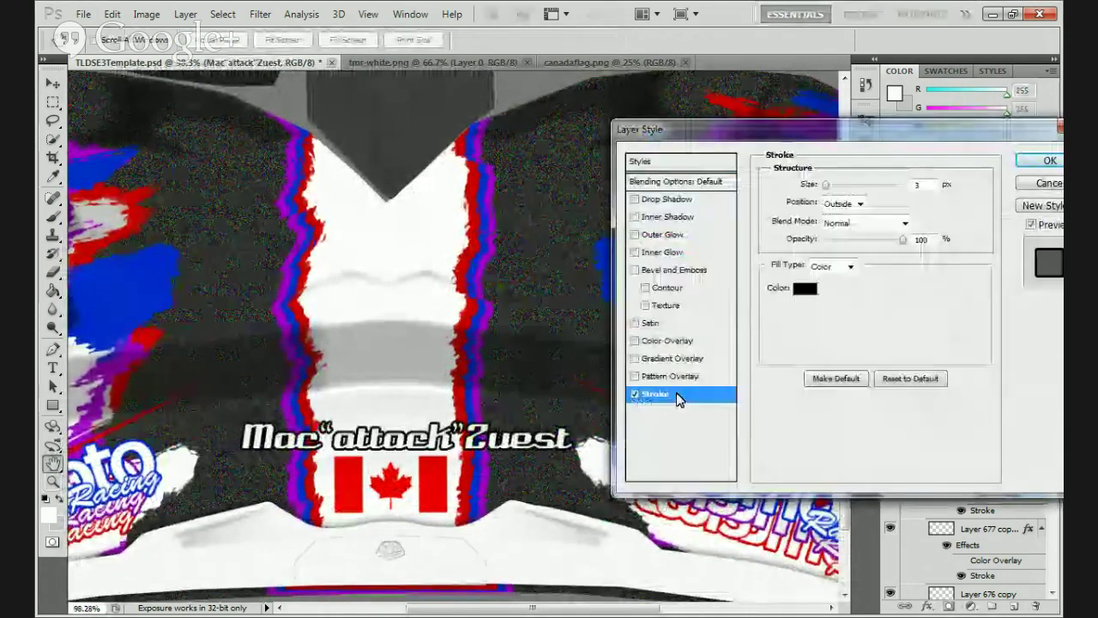
{"action": "left_click", "coordinate": [1049, 161]}
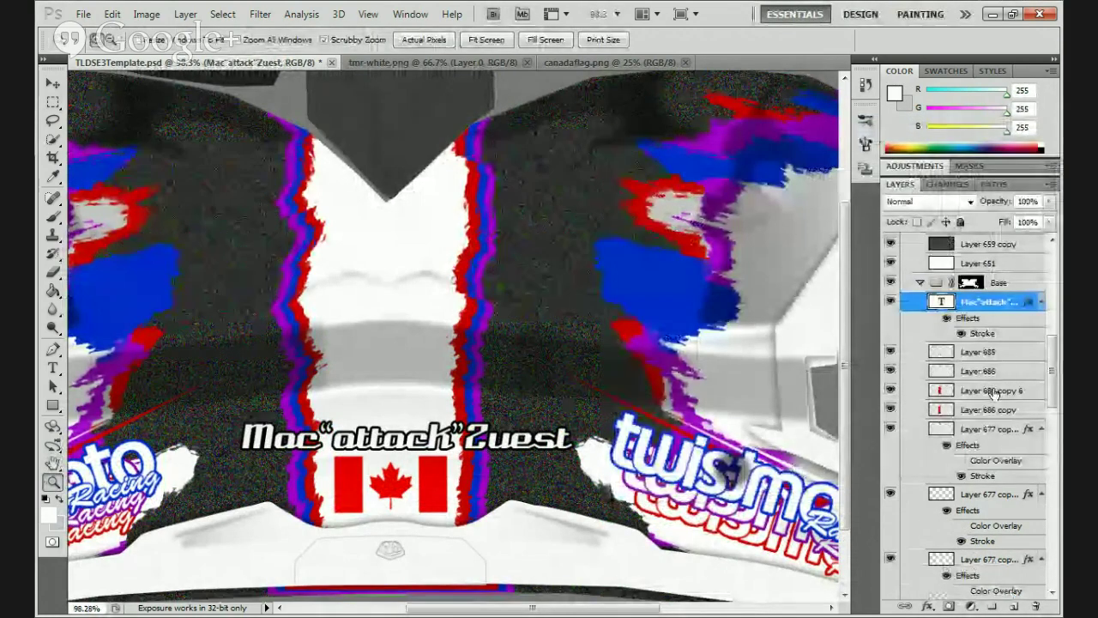
Select Layer 686 with the Eraser, check its brush size, then zoom out to the full template
{"action": "left_click", "coordinate": [1008, 371]}
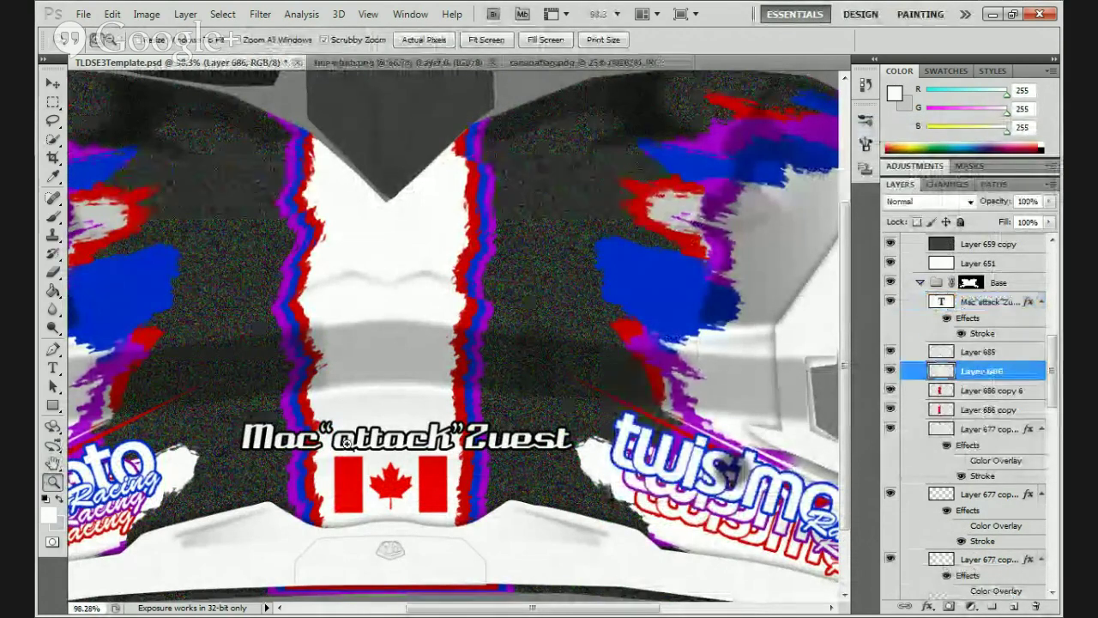
{"action": "left_click", "coordinate": [52, 272]}
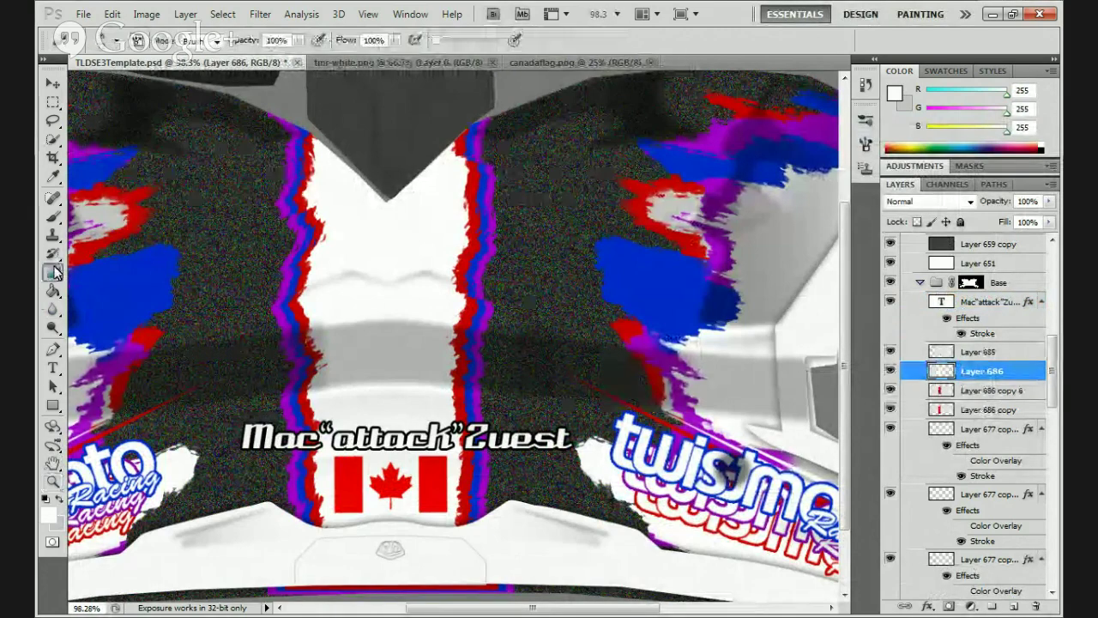
{"action": "left_click", "coordinate": [124, 40]}
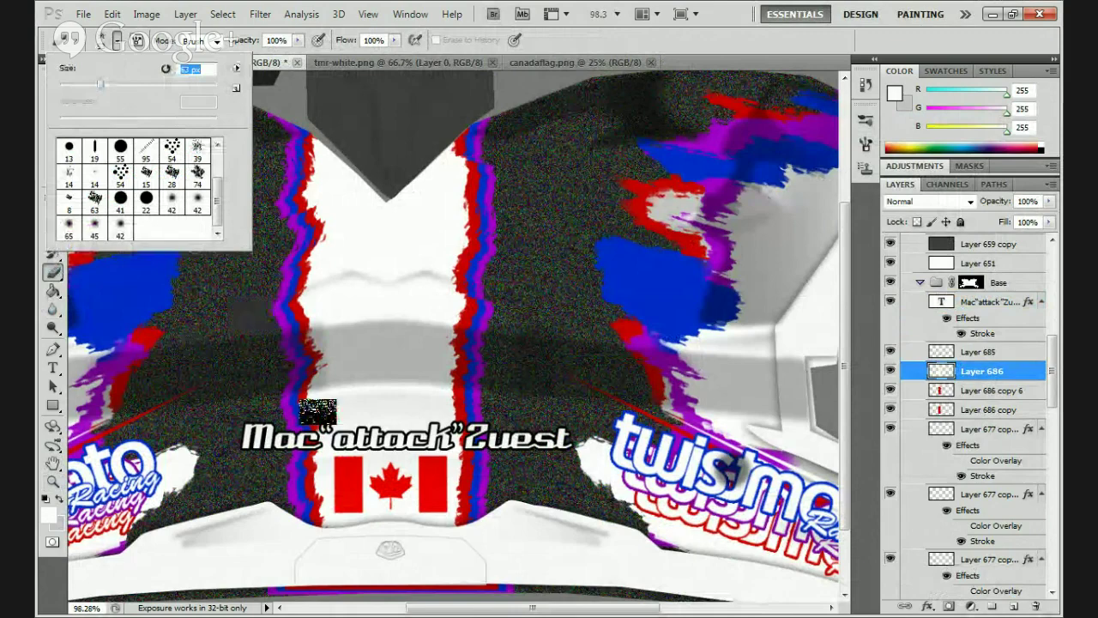
{"action": "left_click", "coordinate": [339, 433]}
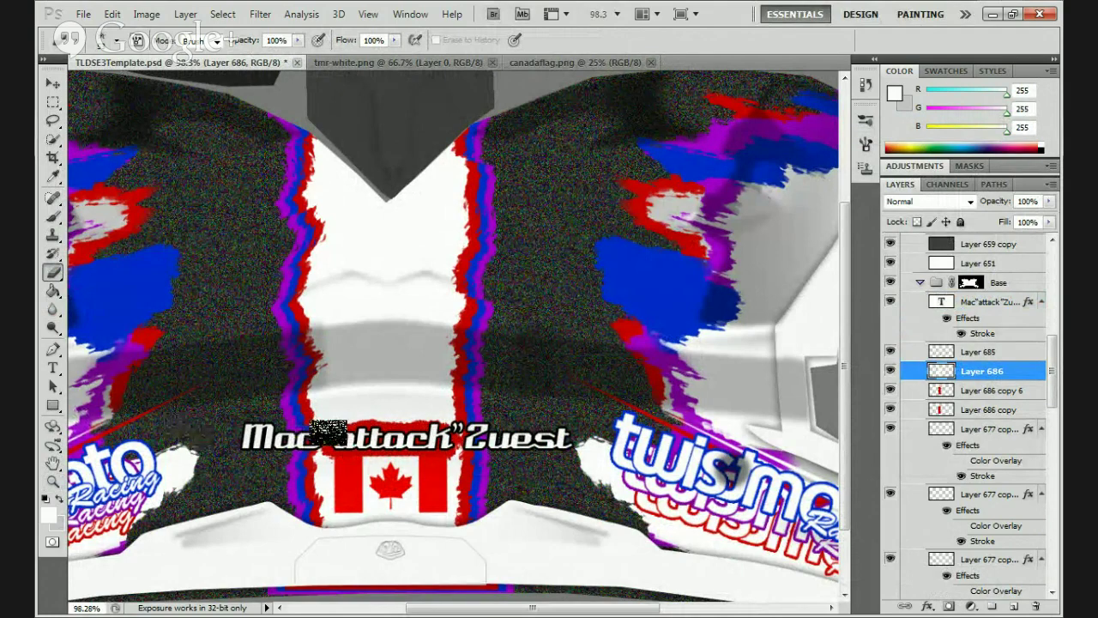
{"action": "left_click", "coordinate": [52, 482]}
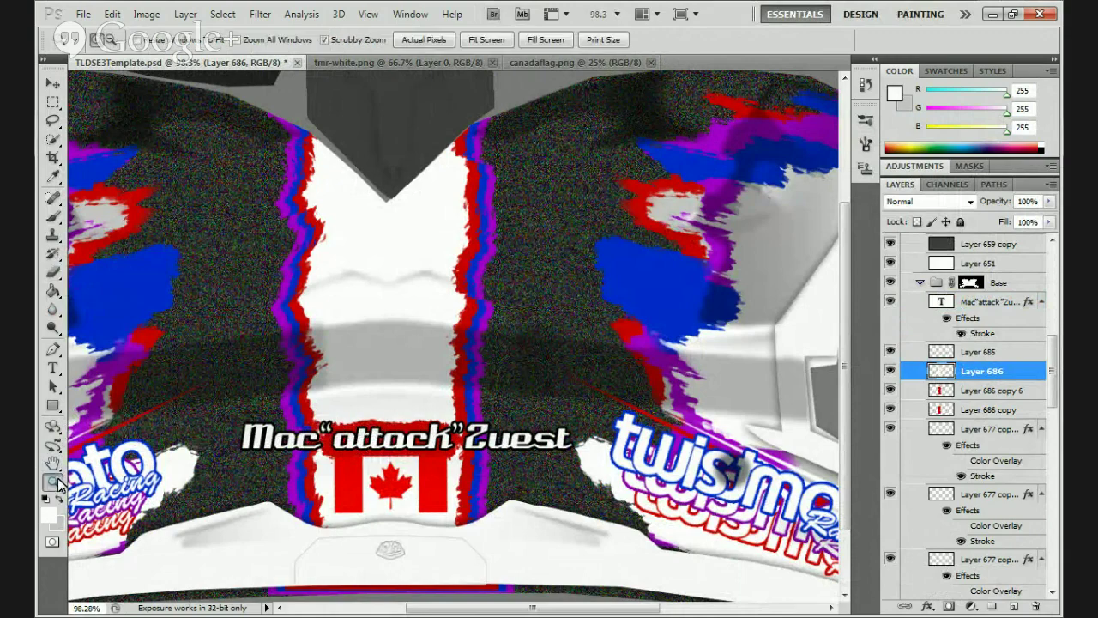
{"action": "left_click_drag", "start_coordinate": [385, 308], "coordinate": [352, 324]}
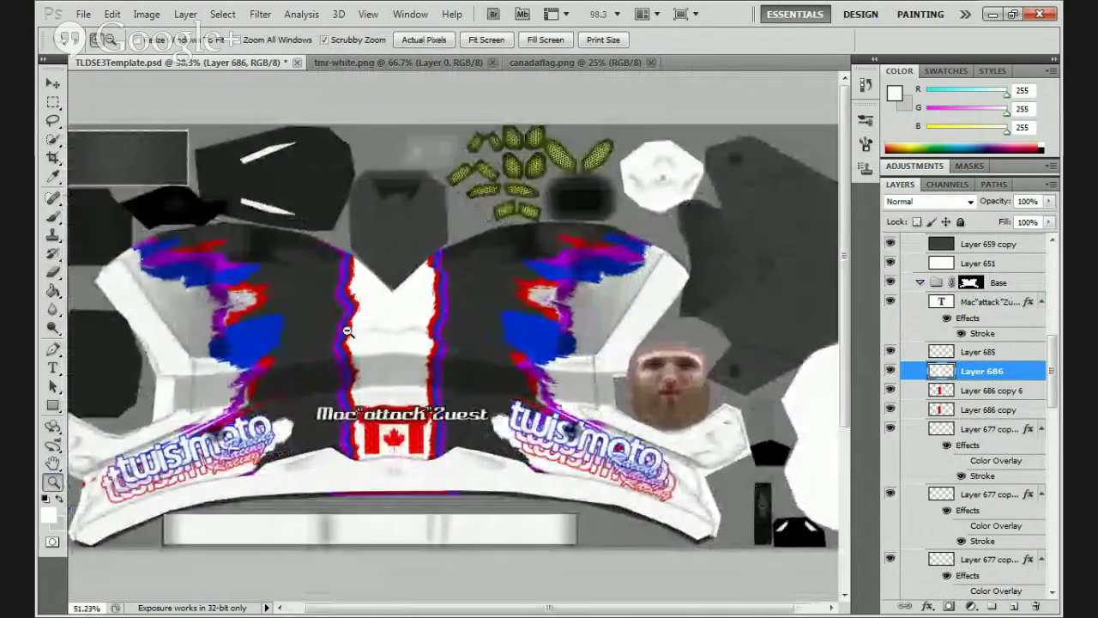
Scale the Canadian flag on Layer 685 down to 68% with Free Transform
{"action": "double_click", "coordinate": [1000, 353]}
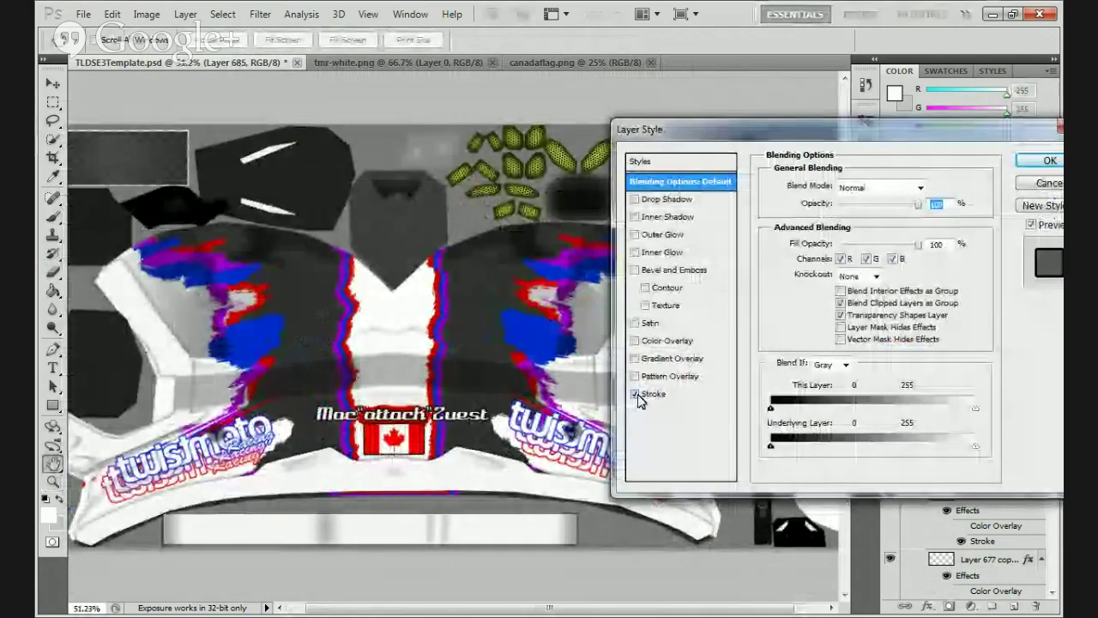
{"action": "left_click", "coordinate": [1025, 166]}
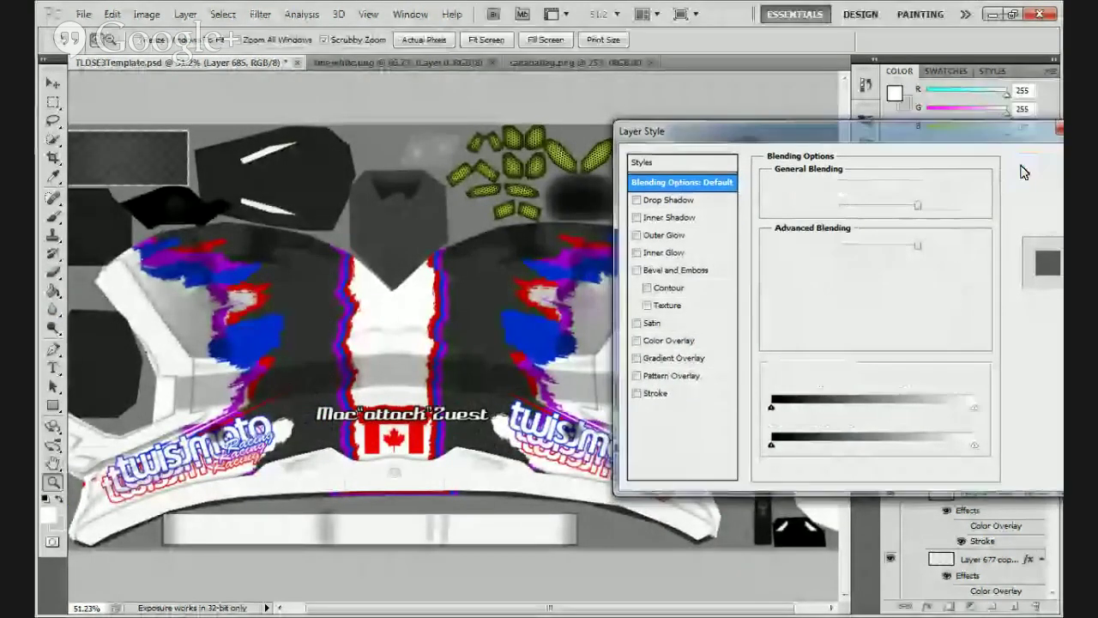
{"action": "key", "text": "ctrl+t"}
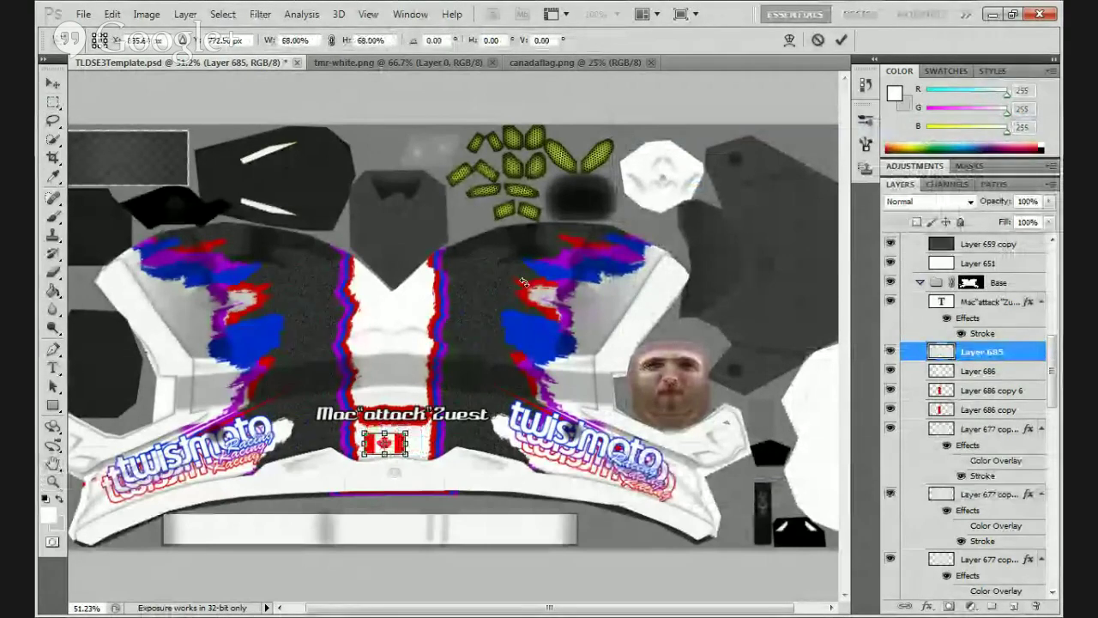
{"action": "left_click", "coordinate": [842, 40]}
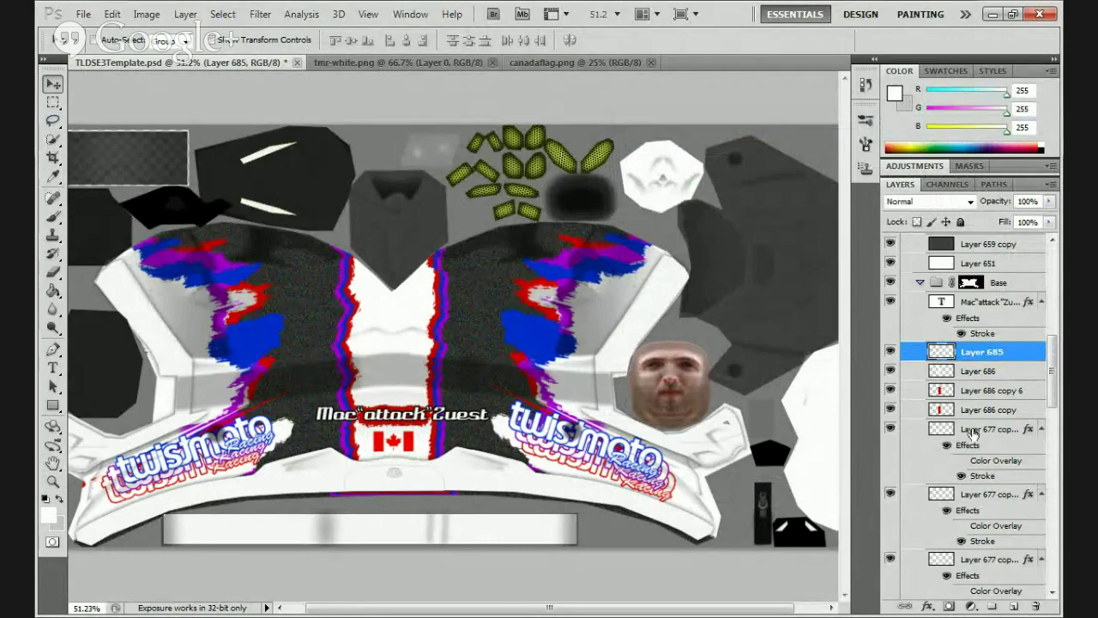
Zoom out to 45.2% and turn off Layer 659 copy so the visor pieces show white
{"action": "scroll", "coordinate": [971, 433], "scroll_direction": "up", "scroll_amount": 2}
{"action": "scroll", "coordinate": [91, 351], "scroll_direction": "left", "scroll_amount": 1}
{"action": "left_click", "coordinate": [52, 483]}
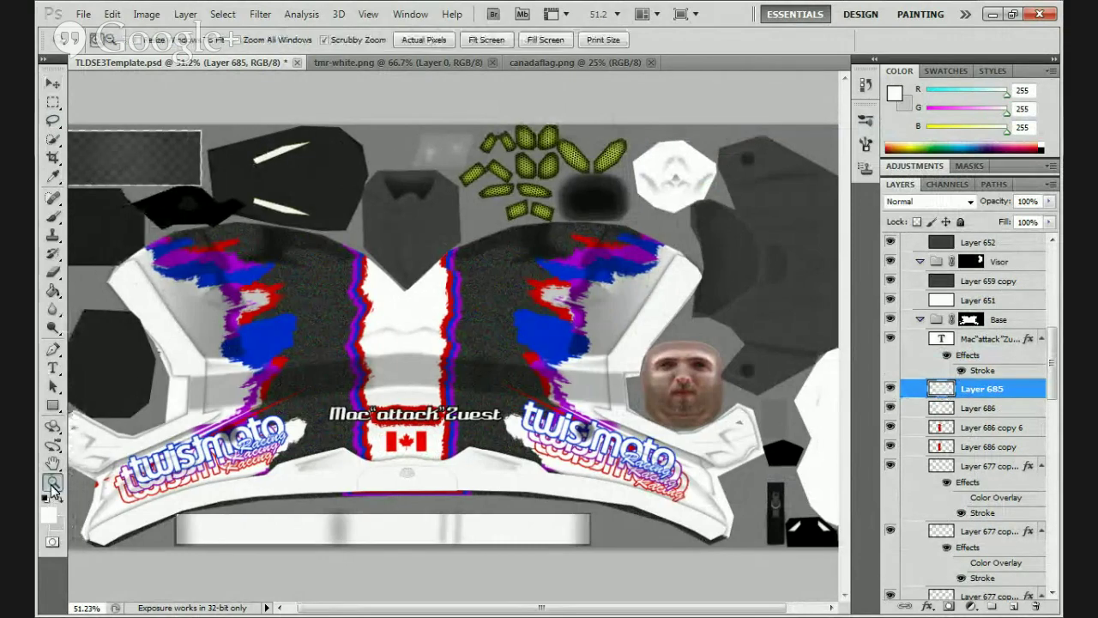
{"action": "left_click_drag", "start_coordinate": [455, 319], "coordinate": [429, 335]}
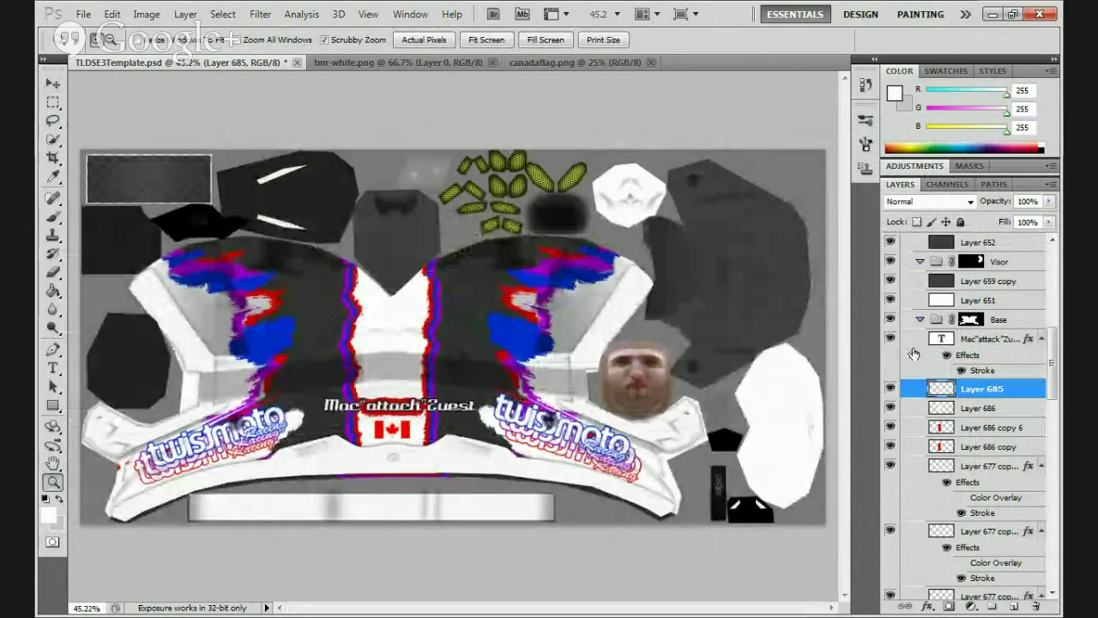
{"action": "scroll", "coordinate": [910, 369], "scroll_direction": "up", "scroll_amount": 5}
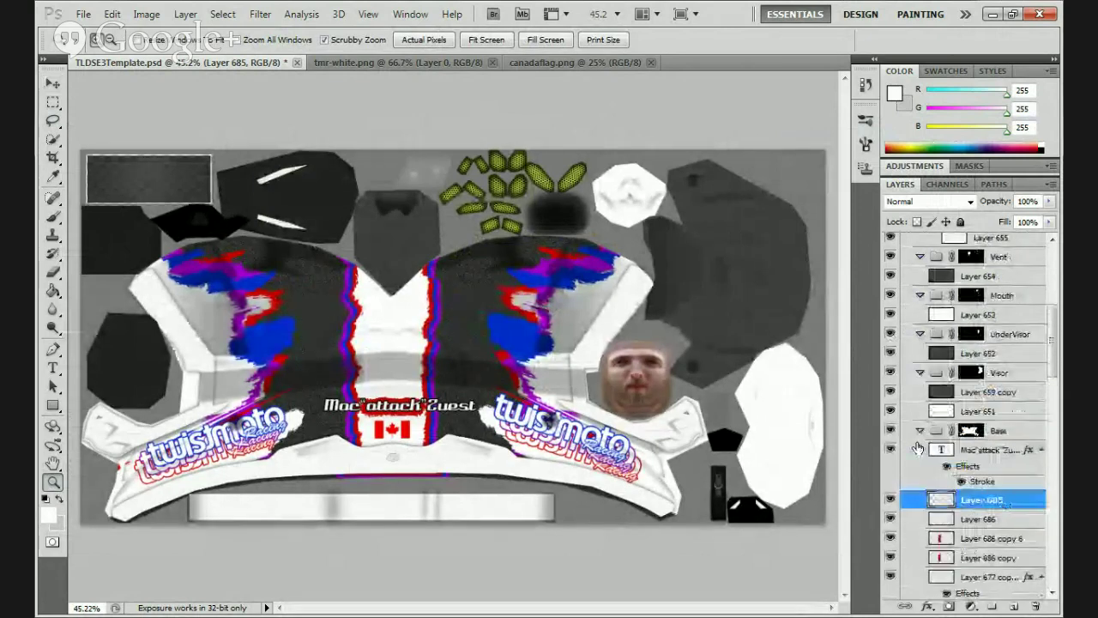
{"action": "scroll", "coordinate": [918, 447], "scroll_direction": "up", "scroll_amount": 1}
{"action": "left_click", "coordinate": [890, 391]}
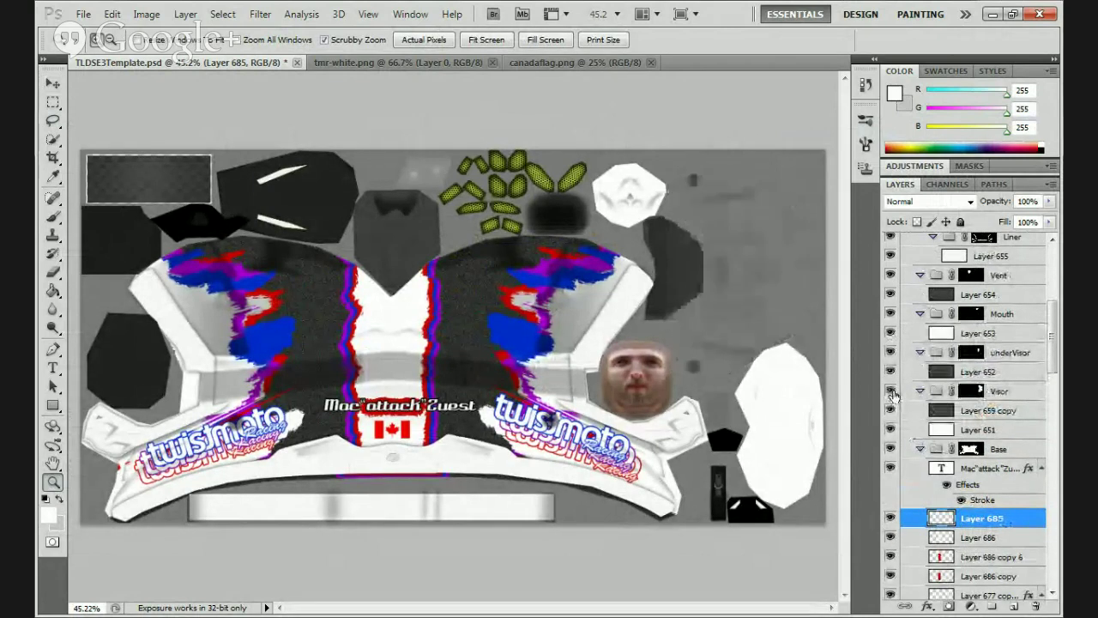
{"action": "left_click", "coordinate": [890, 391]}
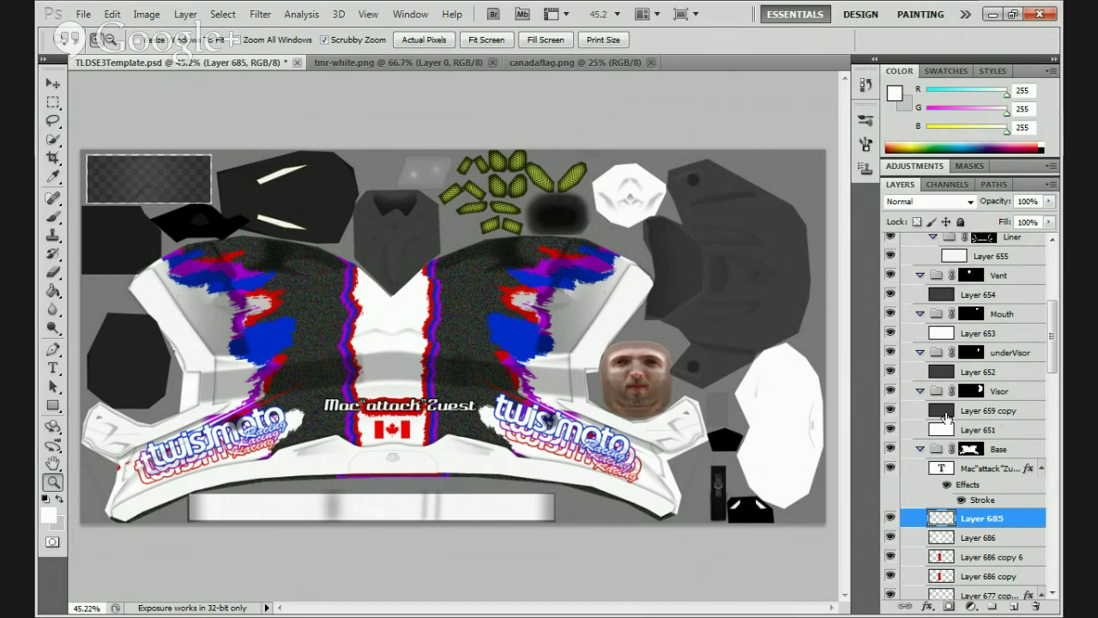
{"action": "left_click", "coordinate": [889, 411]}
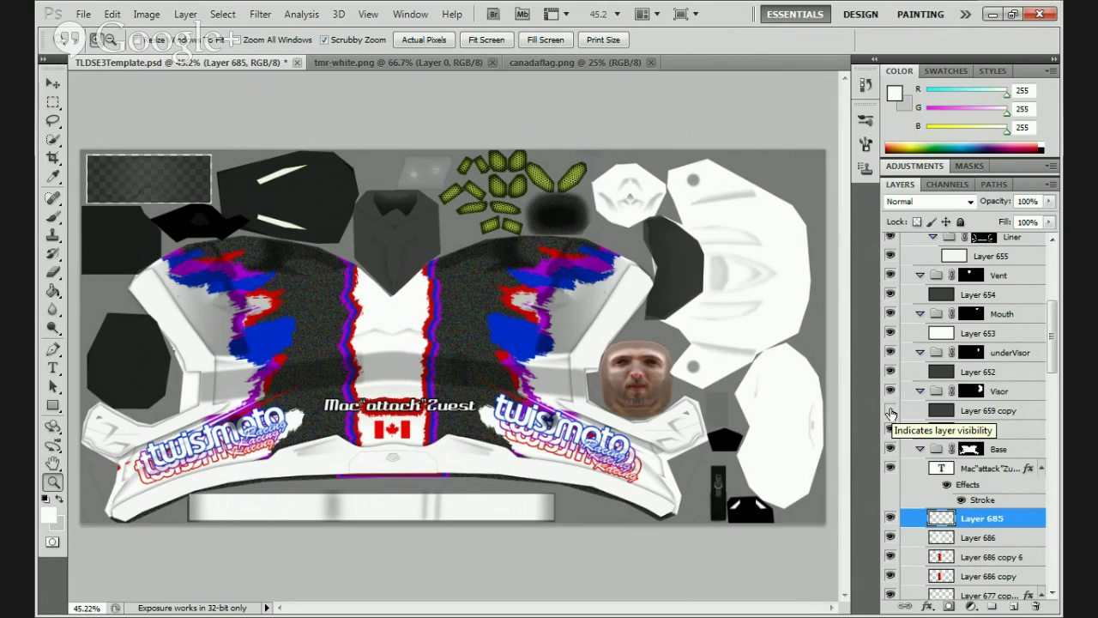
Duplicate the flag above Layer 651 onto a white visor piece, tilted 15° and scaled to about 72%
{"action": "right_click", "coordinate": [1018, 531]}
{"action": "left_click", "coordinate": [921, 206]}
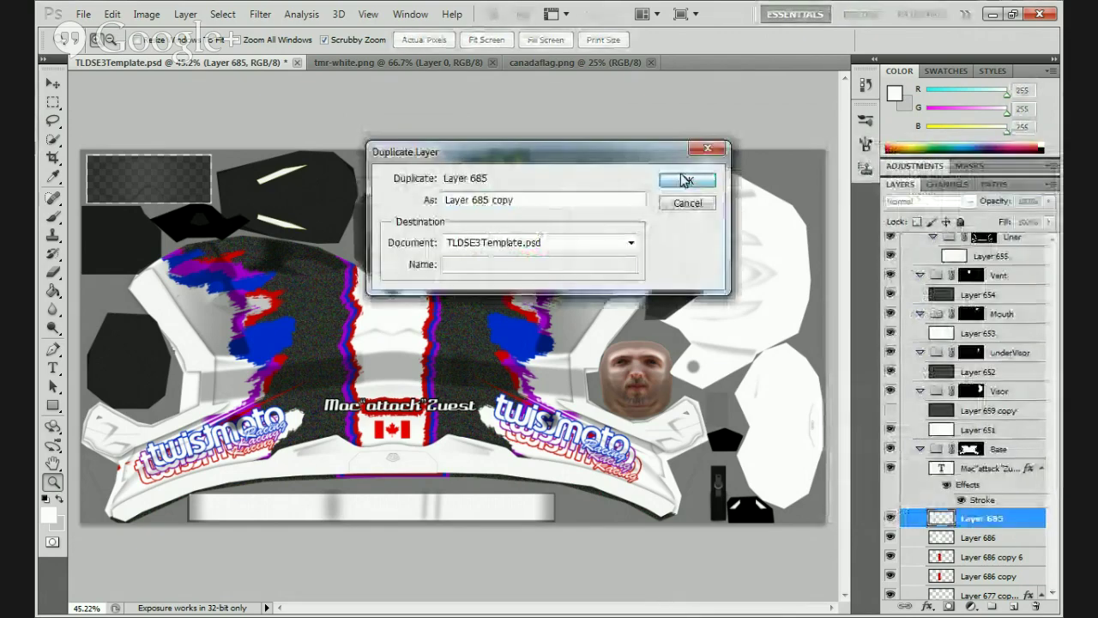
{"action": "left_click", "coordinate": [685, 180]}
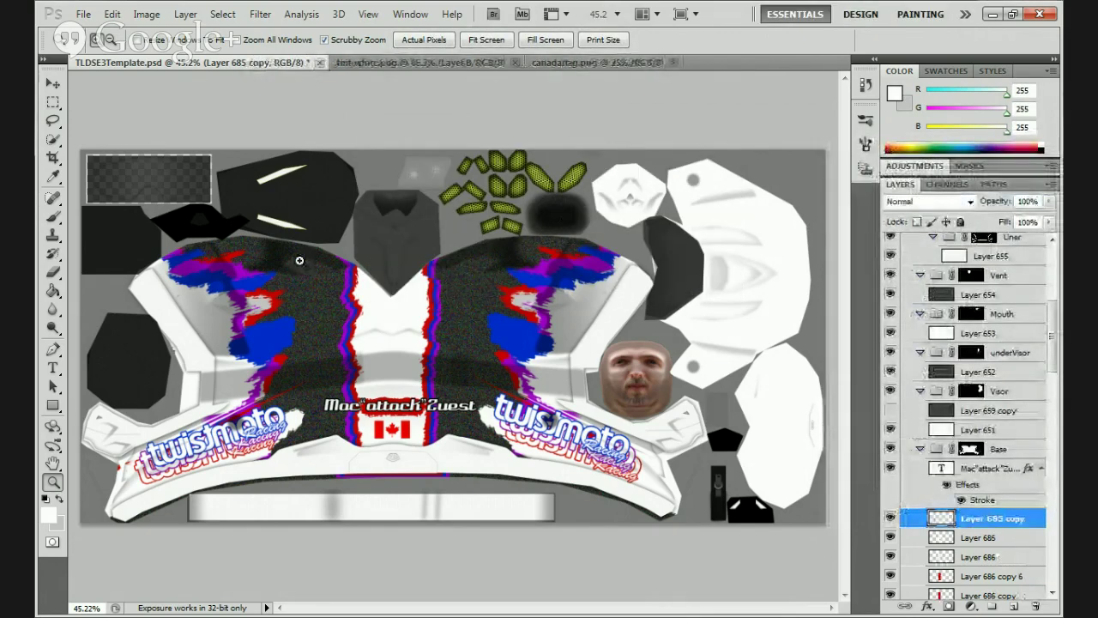
{"action": "left_click", "coordinate": [52, 83]}
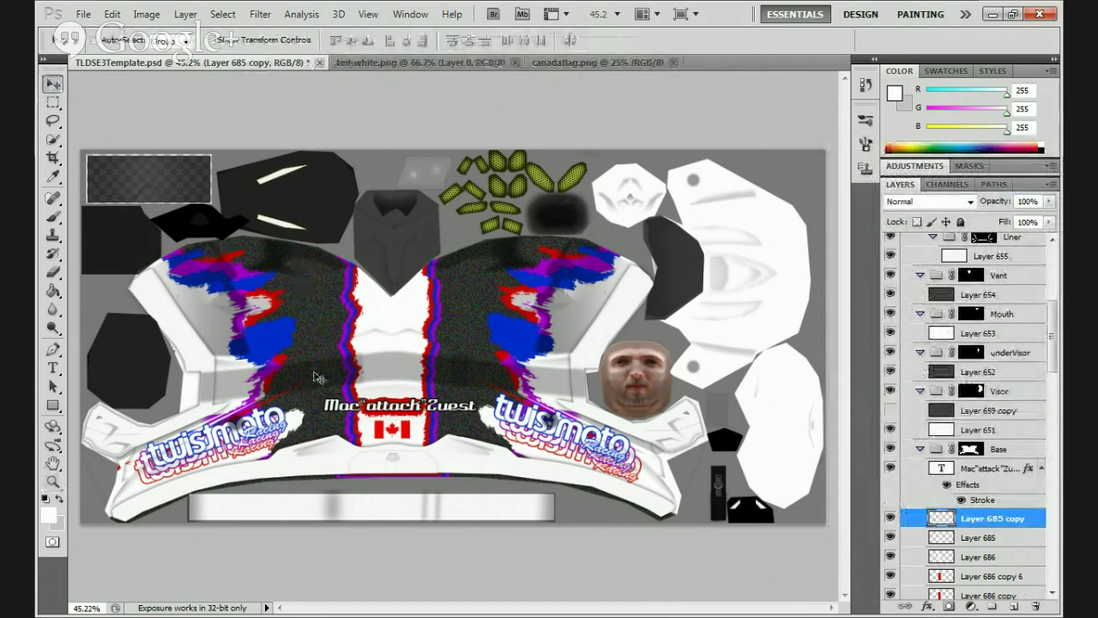
{"action": "left_click_drag", "start_coordinate": [314, 377], "coordinate": [682, 310]}
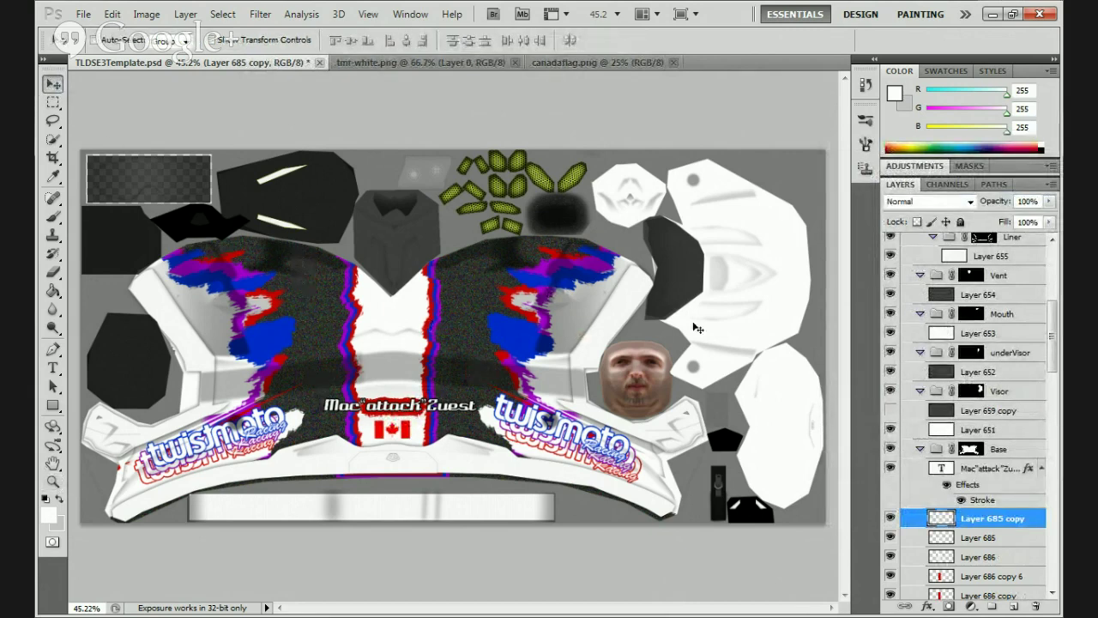
{"action": "left_click_drag", "start_coordinate": [988, 527], "coordinate": [978, 424]}
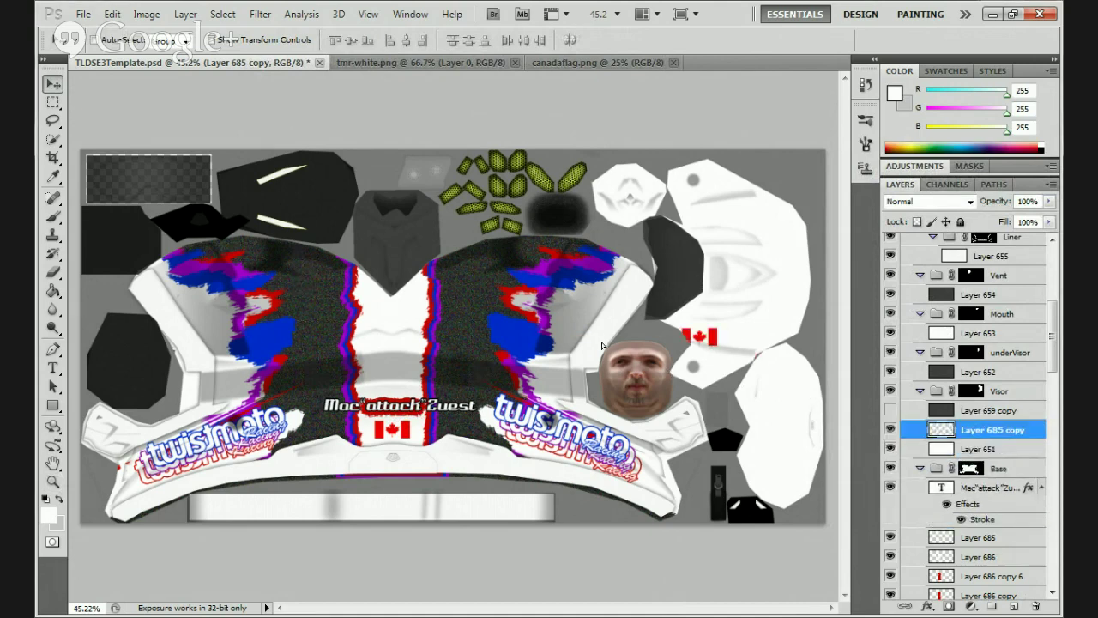
{"action": "left_click_drag", "start_coordinate": [602, 345], "coordinate": [621, 364]}
{"action": "key", "text": "ctrl+t"}
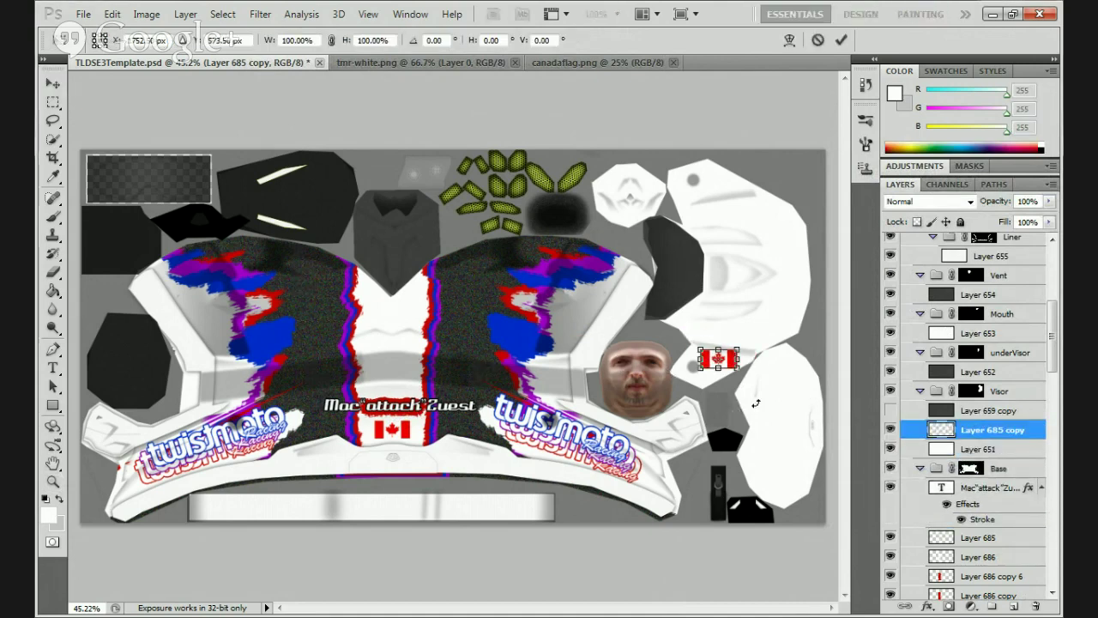
{"action": "left_click_drag", "start_coordinate": [755, 403], "coordinate": [751, 427]}
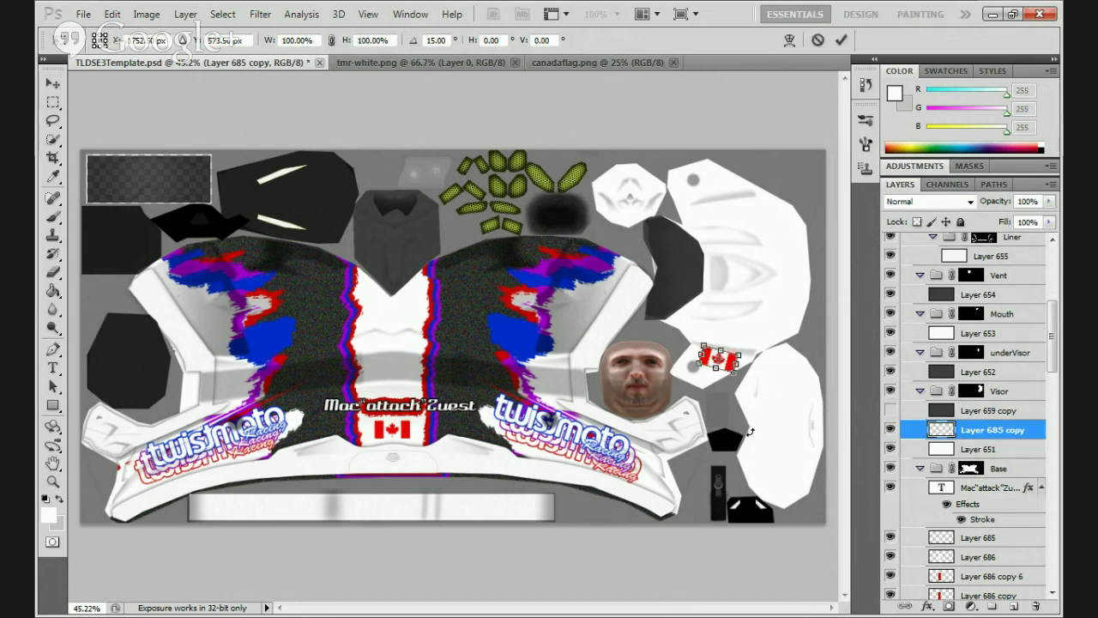
{"action": "left_click_drag", "start_coordinate": [732, 363], "coordinate": [726, 362]}
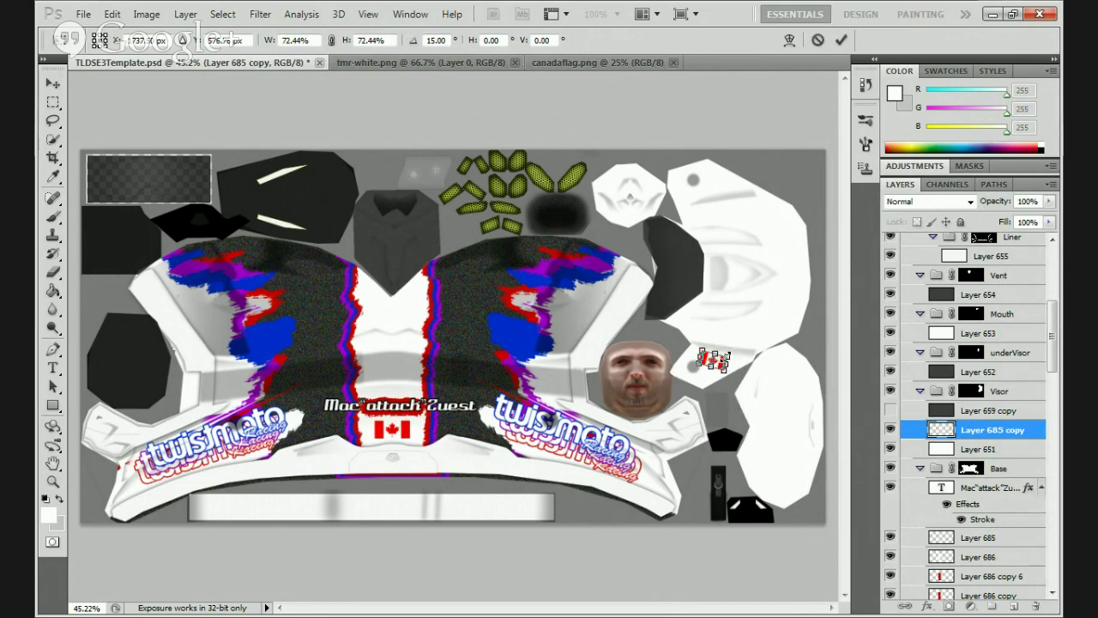
{"action": "left_click", "coordinate": [842, 41]}
{"action": "key", "text": "Down"}
{"action": "key", "text": "Down"}
{"action": "key", "text": "Down"}
{"action": "key", "text": "Down"}
{"action": "key", "text": "Down"}
{"action": "key", "text": "Down"}
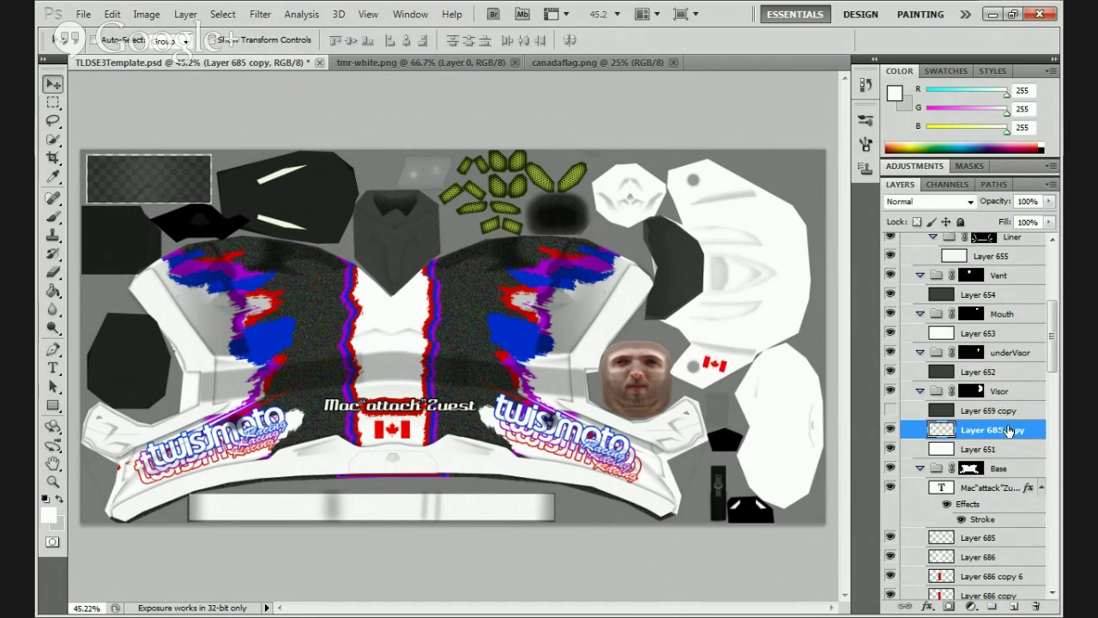
Duplicate that flag copy, rotate it 180°, move it onto the upper visor piece and tilt it -30°
{"action": "right_click", "coordinate": [1007, 433]}
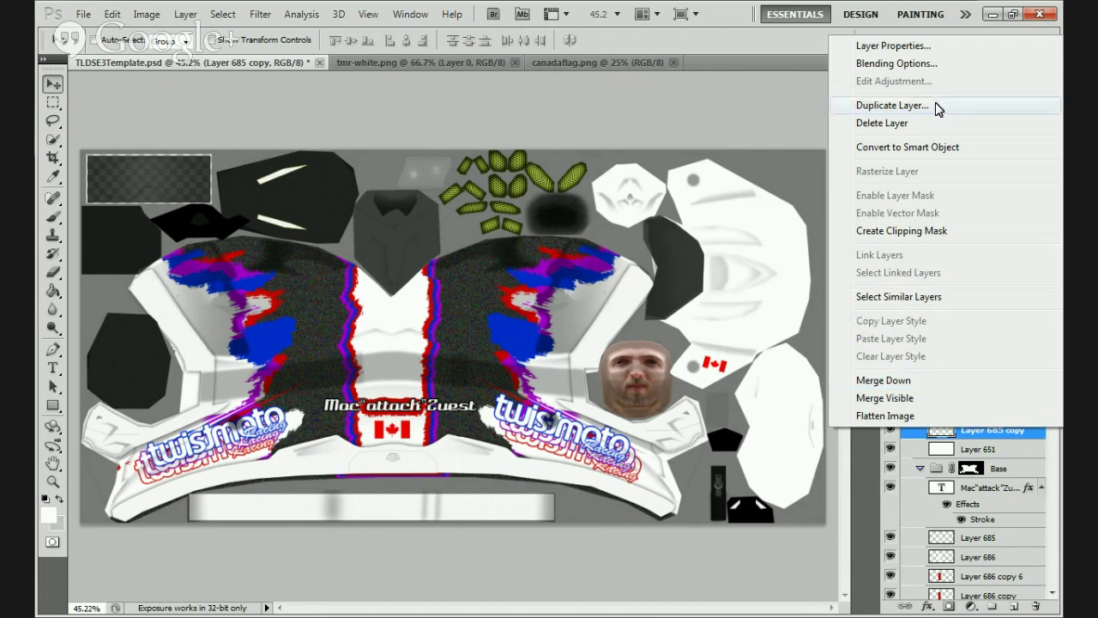
{"action": "left_click", "coordinate": [892, 105]}
{"action": "left_click", "coordinate": [691, 179]}
{"action": "left_click", "coordinate": [136, 14]}
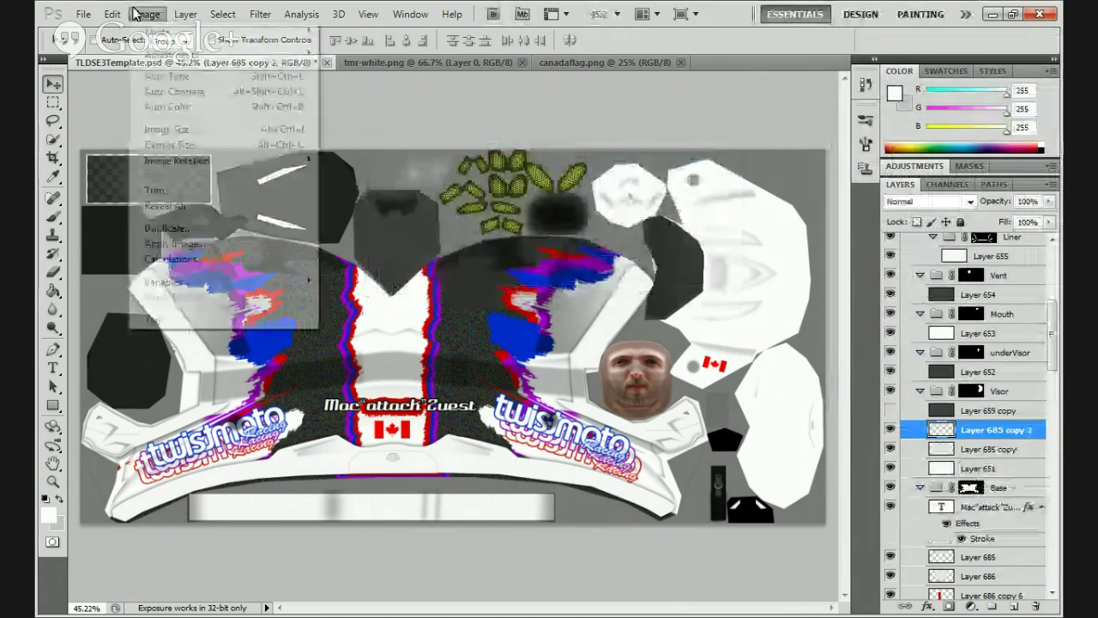
{"action": "mouse_move", "coordinate": [111, 14]}
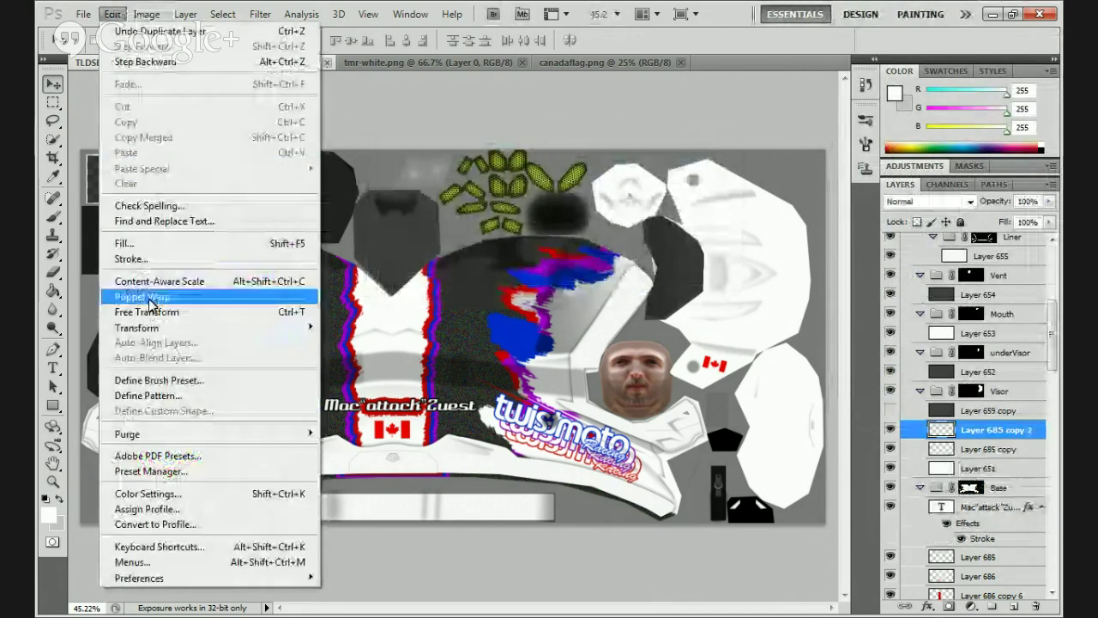
{"action": "mouse_move", "coordinate": [142, 327]}
{"action": "left_click", "coordinate": [389, 452]}
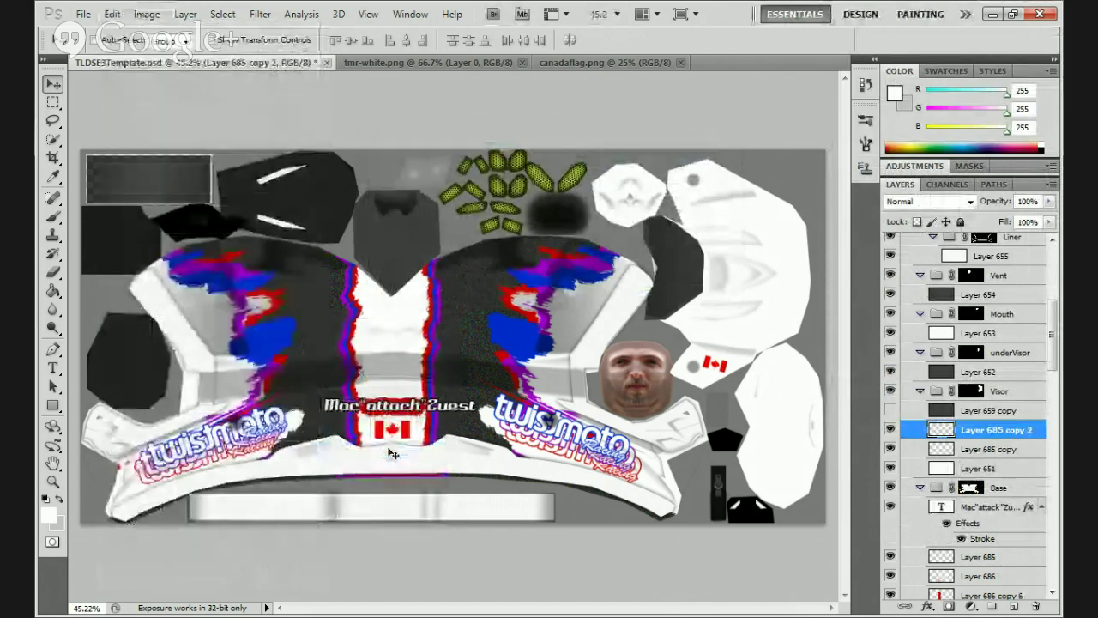
{"action": "left_click_drag", "start_coordinate": [701, 376], "coordinate": [701, 194]}
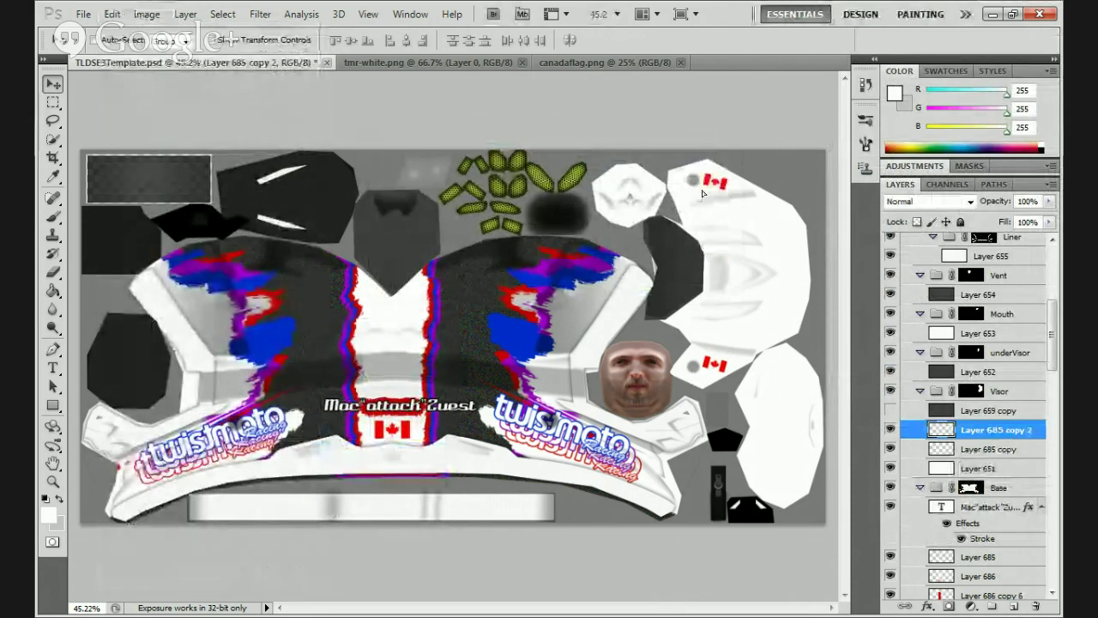
{"action": "key", "text": "ctrl+t"}
{"action": "left_click_drag", "start_coordinate": [734, 230], "coordinate": [757, 216]}
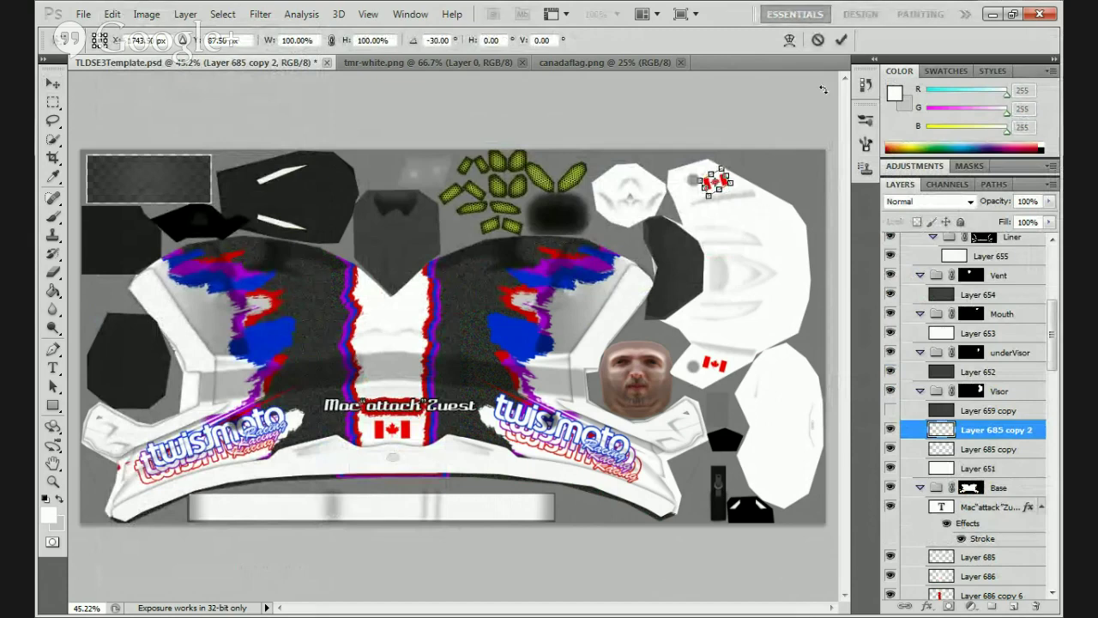
{"action": "left_click", "coordinate": [842, 41]}
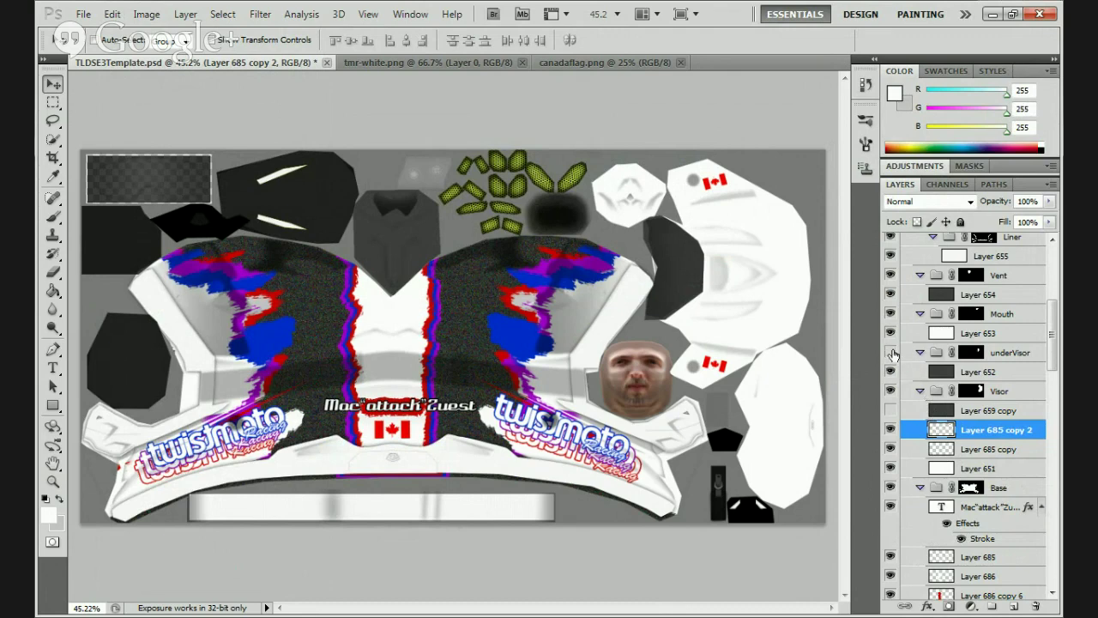
Toggle the visor, top white piece and vent group layers to locate the vent piece
{"action": "left_click", "coordinate": [891, 353]}
{"action": "left_click", "coordinate": [891, 352]}
{"action": "left_click", "coordinate": [891, 314]}
{"action": "left_click", "coordinate": [890, 314]}
{"action": "left_click", "coordinate": [889, 276]}
{"action": "left_click", "coordinate": [889, 276]}
Give Layer 654 a red Color Overlay so the vent piece turns solid red
{"action": "double_click", "coordinate": [1011, 296]}
{"action": "left_click", "coordinate": [634, 341]}
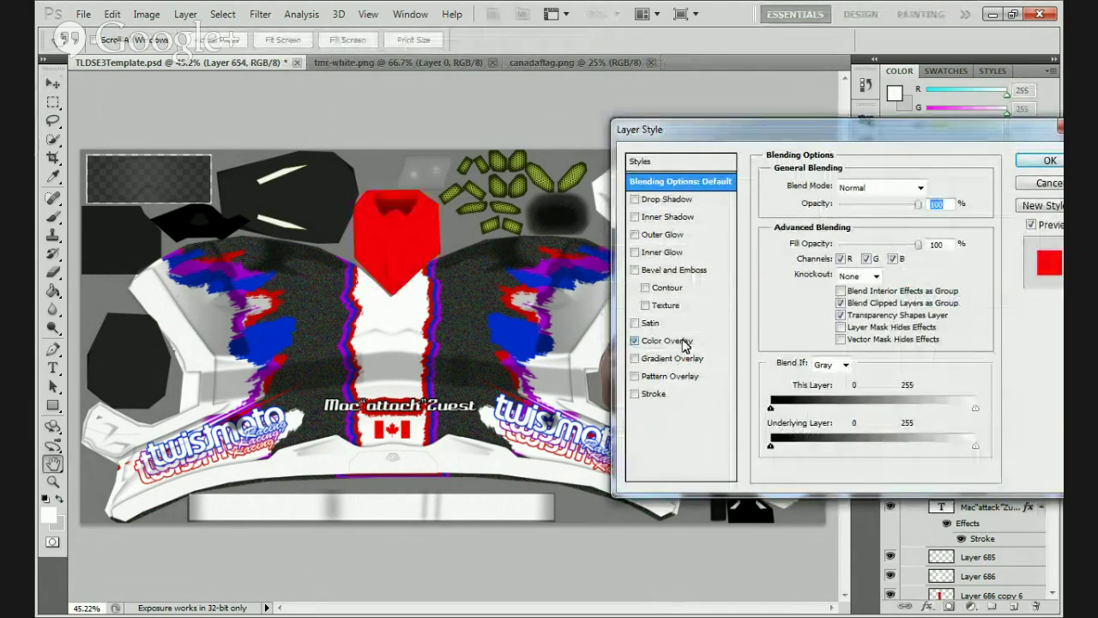
{"action": "left_click", "coordinate": [681, 344]}
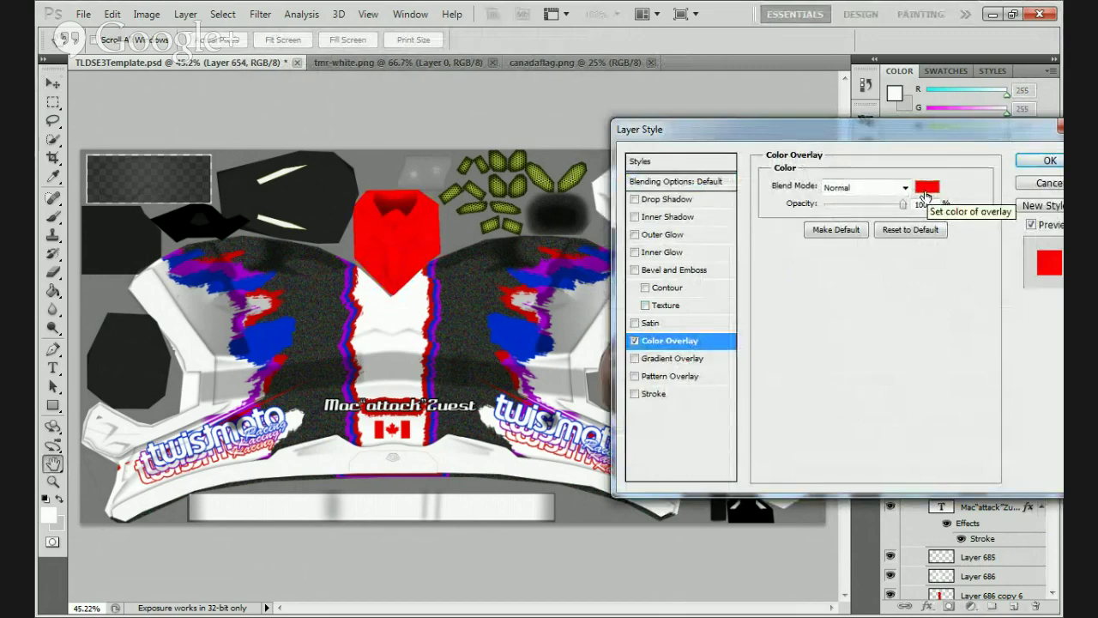
{"action": "left_click", "coordinate": [1043, 163]}
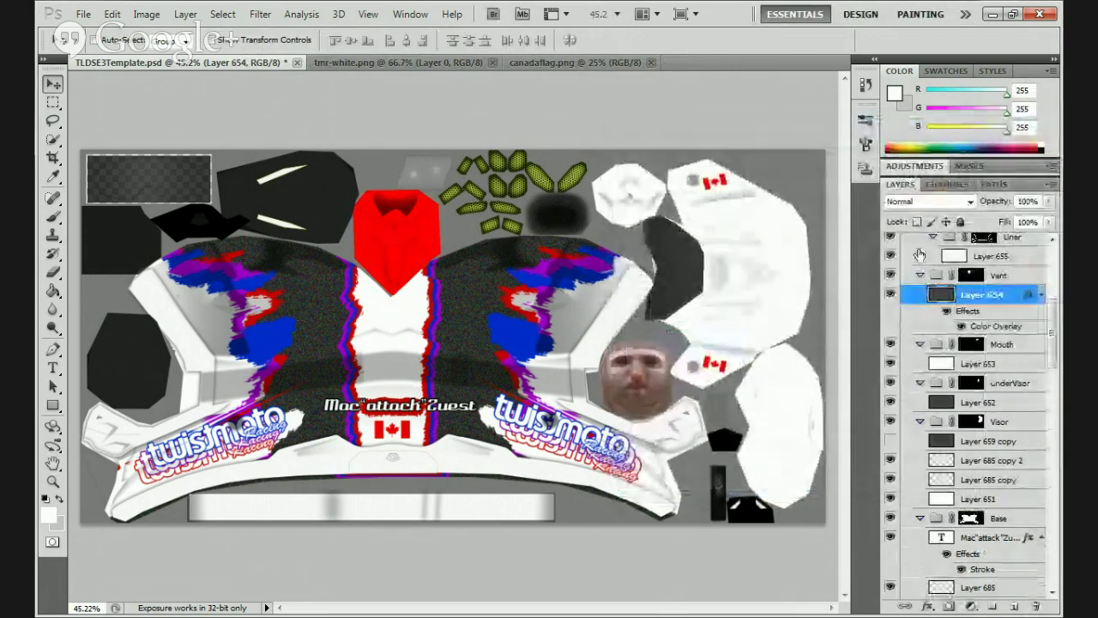
{"action": "scroll", "coordinate": [909, 286], "scroll_direction": "up", "scroll_amount": 2}
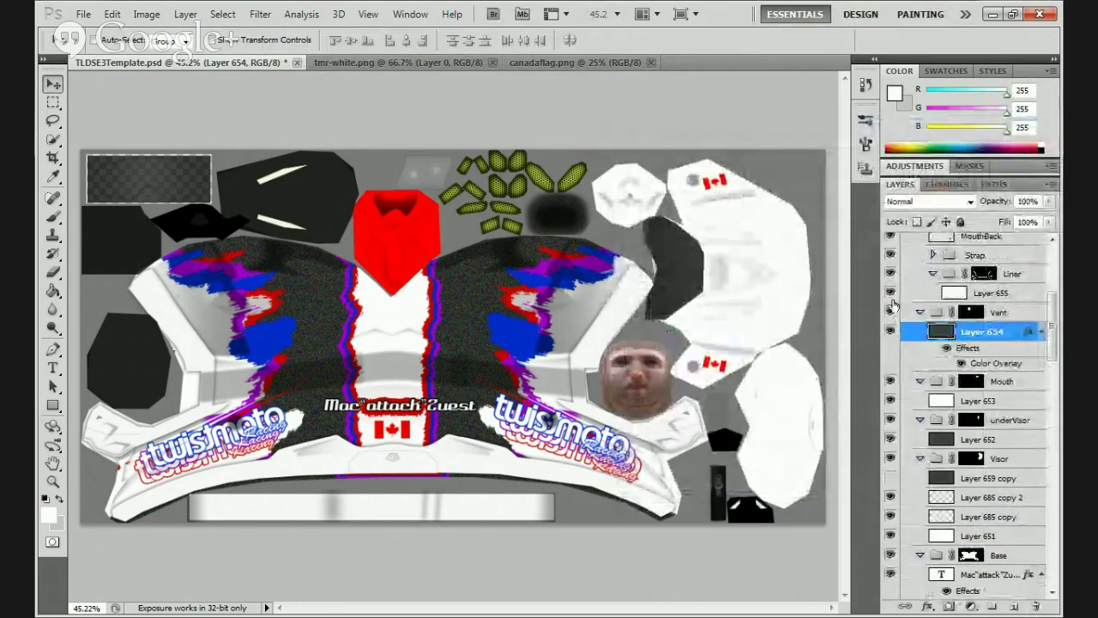
Switch Layer 654's Color Overlay to white sampled from the texture, then add a new layer above
{"action": "double_click", "coordinate": [924, 347]}
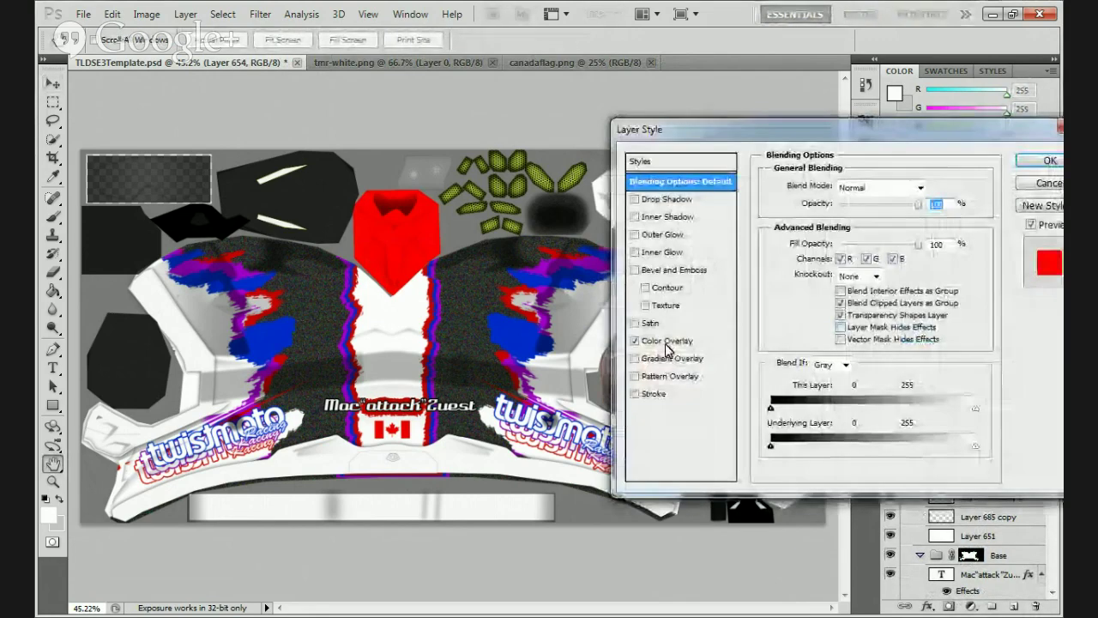
{"action": "left_click", "coordinate": [669, 341]}
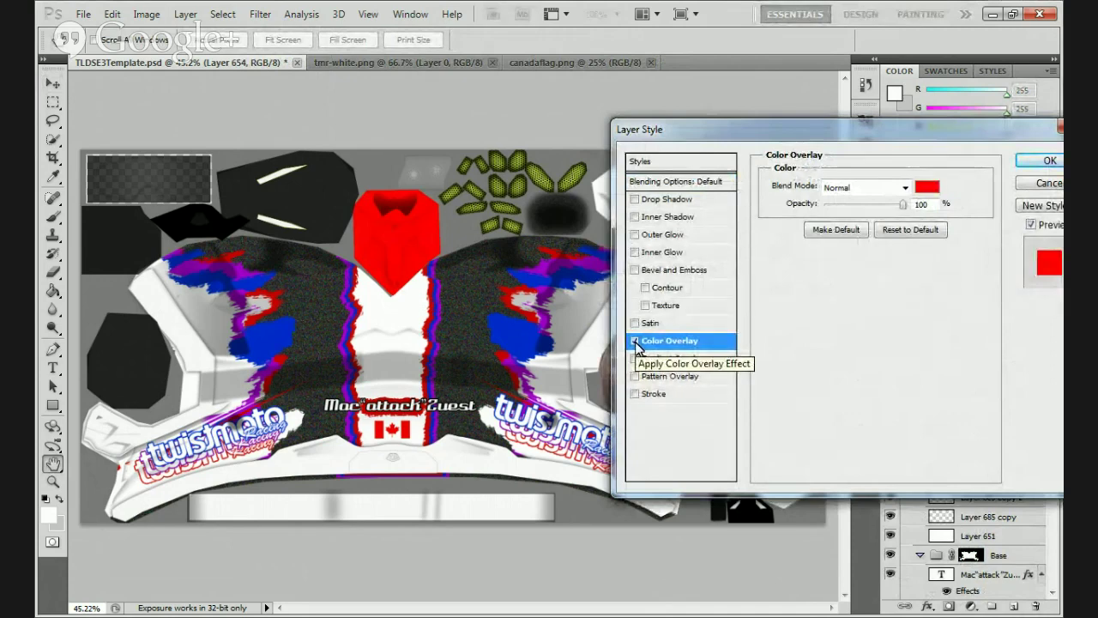
{"action": "left_click", "coordinate": [634, 341]}
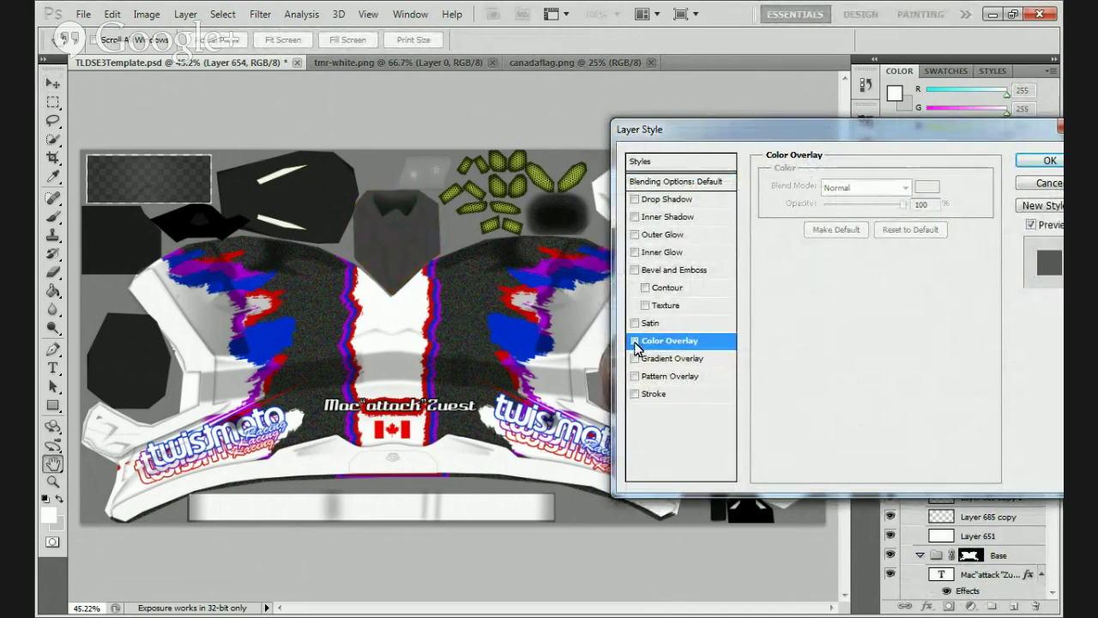
{"action": "left_click", "coordinate": [635, 341]}
{"action": "left_click", "coordinate": [926, 186]}
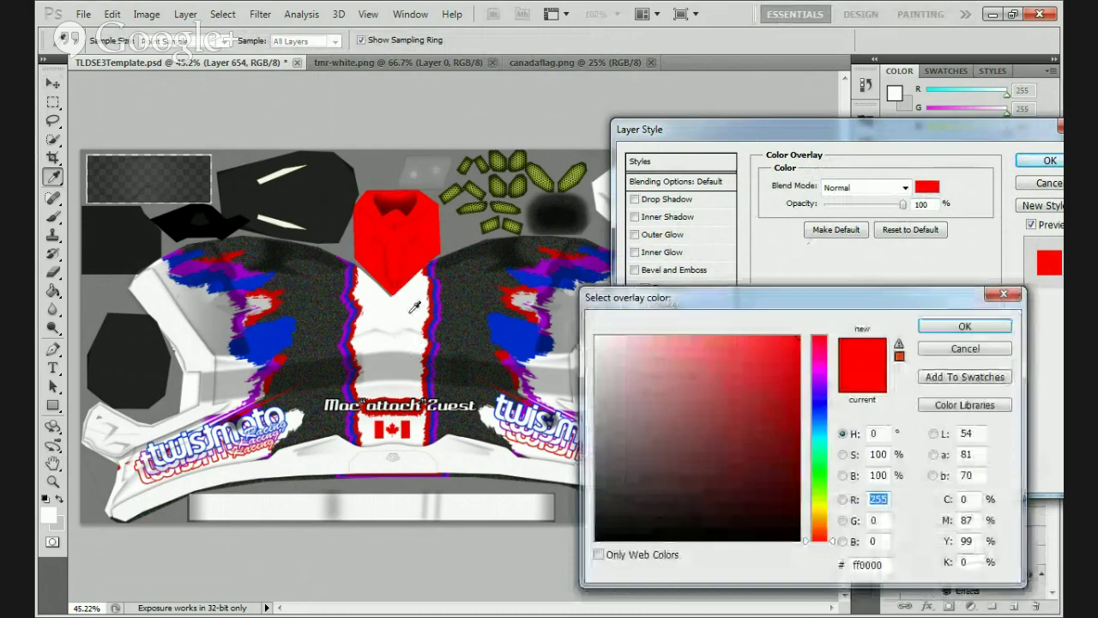
{"action": "left_click", "coordinate": [414, 307]}
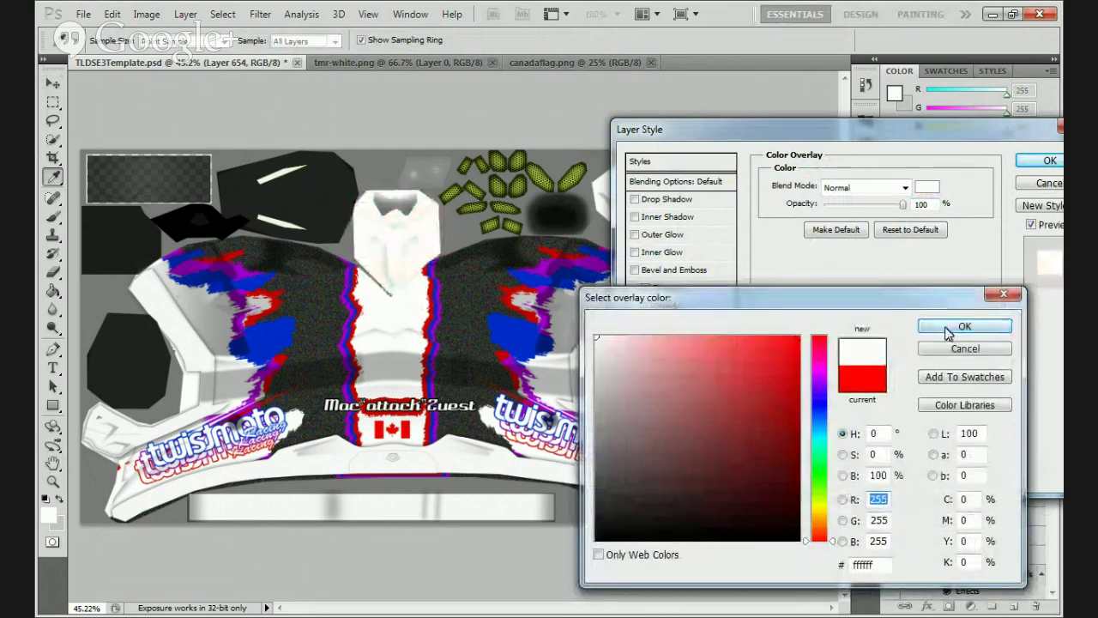
{"action": "left_click", "coordinate": [948, 331]}
{"action": "left_click", "coordinate": [1038, 160]}
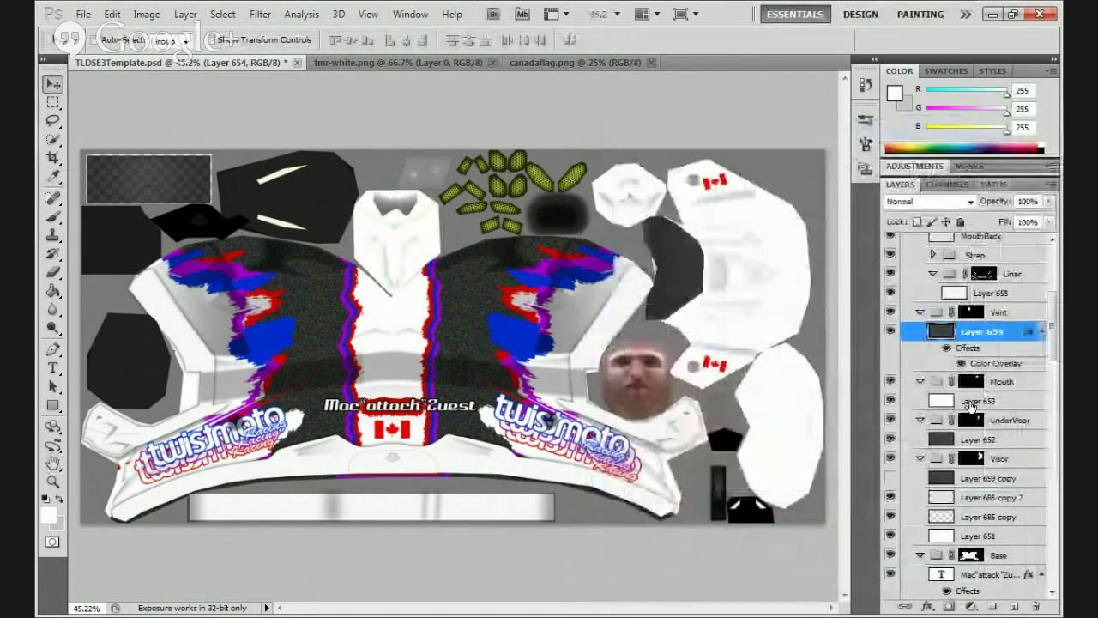
{"action": "left_click", "coordinate": [1013, 606]}
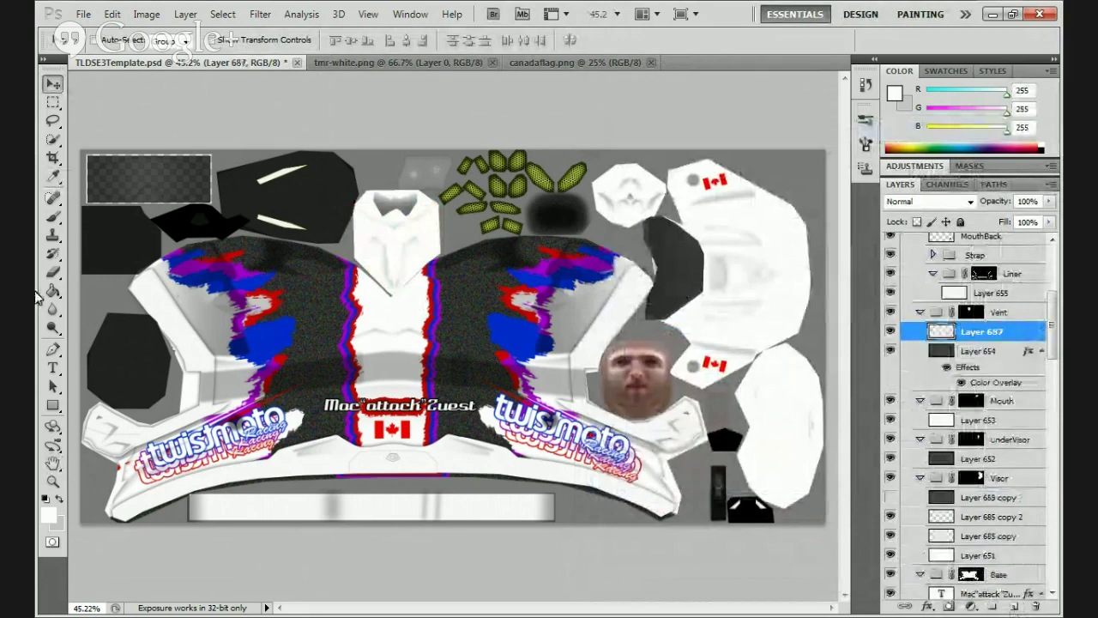
{"action": "left_click", "coordinate": [54, 484]}
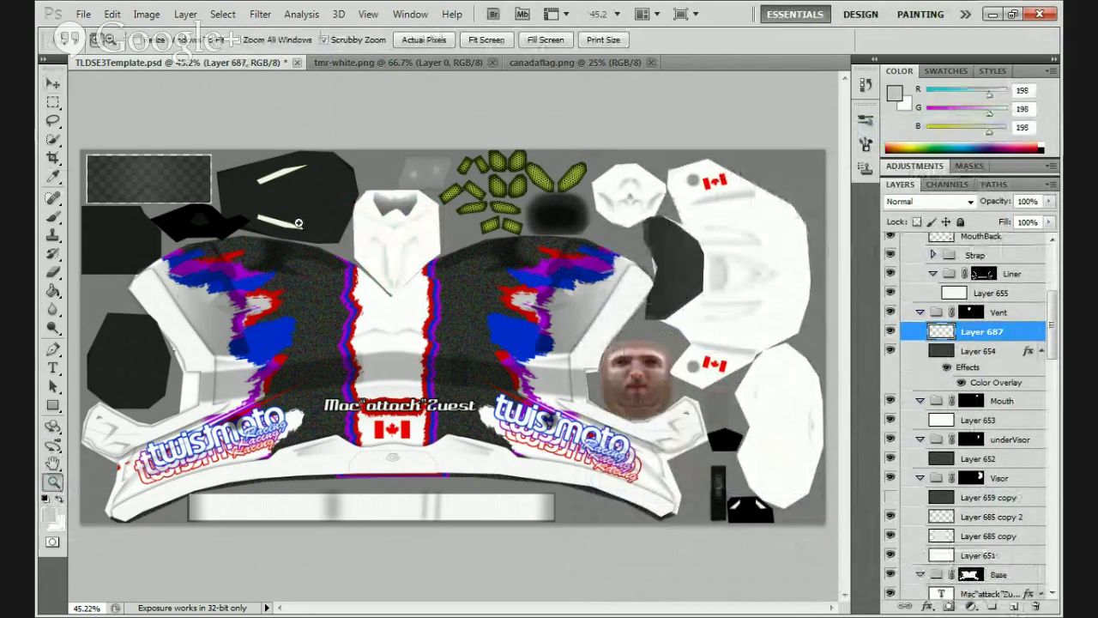
{"action": "left_click_drag", "start_coordinate": [298, 223], "coordinate": [380, 257]}
{"action": "left_click", "coordinate": [53, 217]}
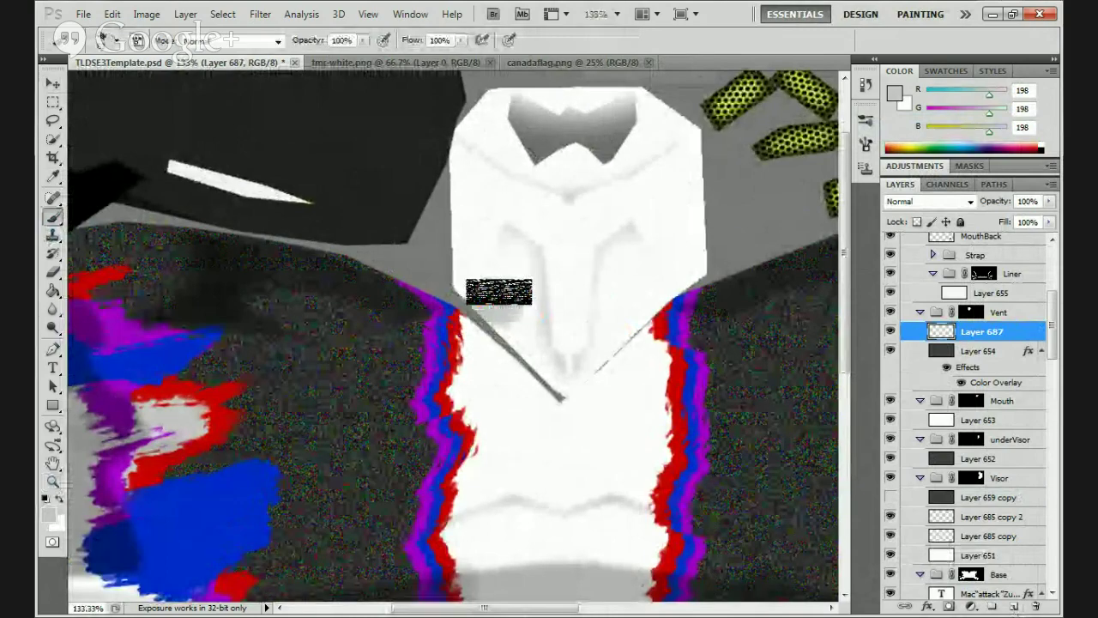
{"action": "mouse_move", "coordinate": [499, 291]}
{"action": "left_mouse_down"}
{"action": "mouse_move", "coordinate": [512, 351]}
{"action": "mouse_move", "coordinate": [546, 392]}
{"action": "mouse_move", "coordinate": [567, 387]}
{"action": "mouse_move", "coordinate": [612, 351]}
{"action": "mouse_move", "coordinate": [621, 234]}
{"action": "mouse_move", "coordinate": [656, 303]}
{"action": "mouse_move", "coordinate": [640, 280]}
{"action": "mouse_move", "coordinate": [638, 291]}
{"action": "mouse_move", "coordinate": [634, 229]}
{"action": "mouse_move", "coordinate": [513, 265]}
{"action": "mouse_move", "coordinate": [530, 335]}
{"action": "mouse_move", "coordinate": [524, 246]}
{"action": "mouse_move", "coordinate": [516, 236]}
{"action": "mouse_move", "coordinate": [504, 255]}
{"action": "mouse_move", "coordinate": [504, 236]}
{"action": "mouse_move", "coordinate": [542, 381]}
{"action": "mouse_move", "coordinate": [593, 375]}
{"action": "left_mouse_up"}
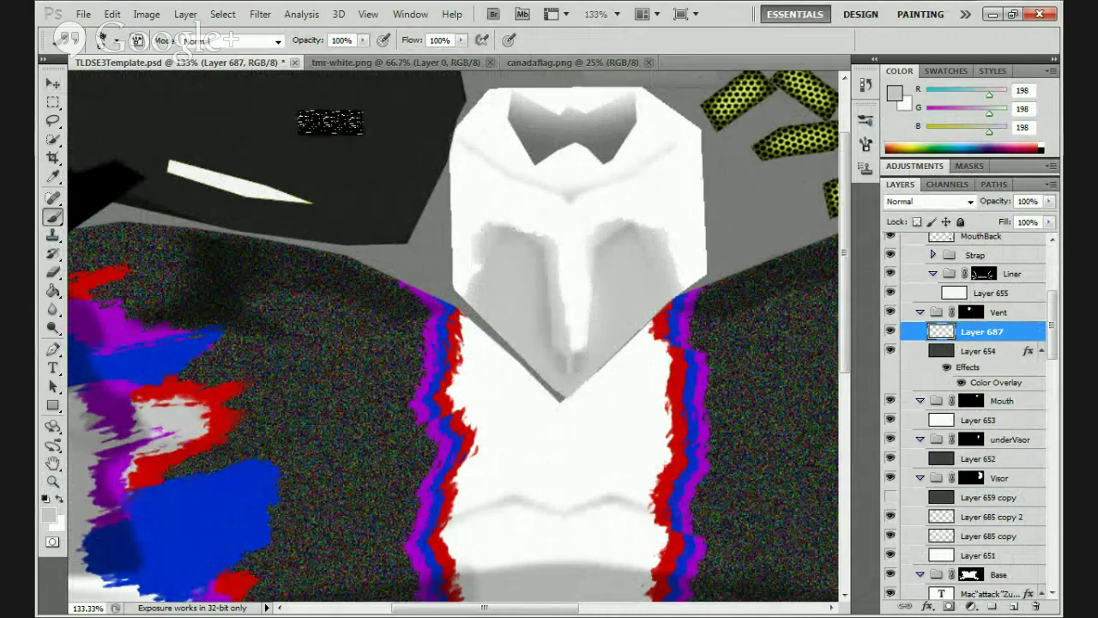
{"action": "left_click", "coordinate": [52, 272]}
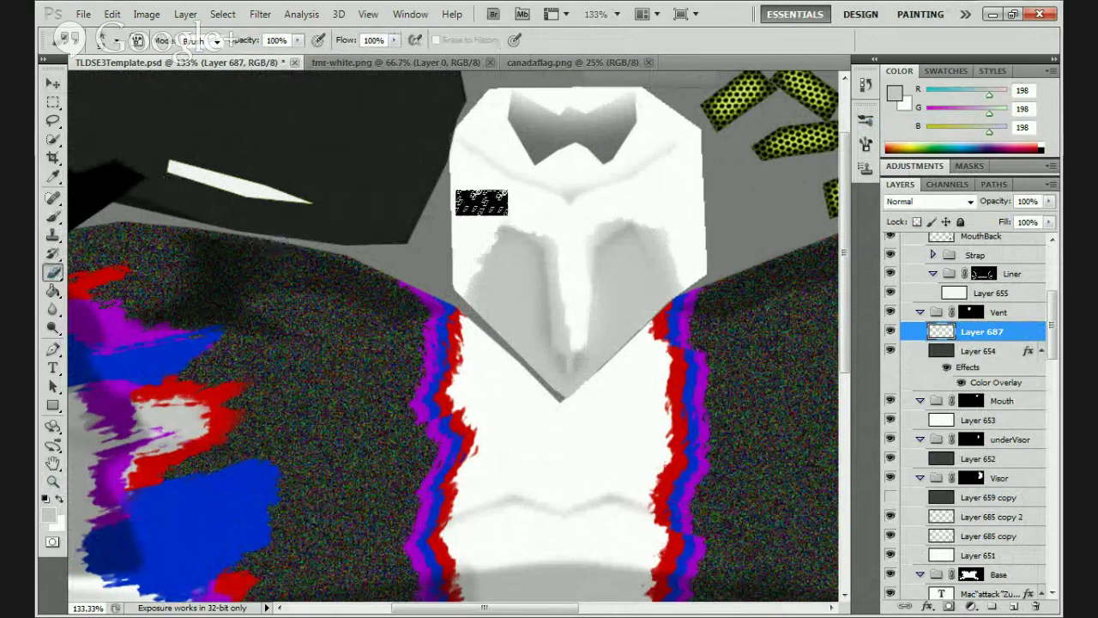
{"action": "mouse_move", "coordinate": [481, 202]}
{"action": "left_mouse_down"}
{"action": "mouse_move", "coordinate": [461, 224]}
{"action": "mouse_move", "coordinate": [488, 205]}
{"action": "mouse_move", "coordinate": [557, 193]}
{"action": "mouse_move", "coordinate": [568, 221]}
{"action": "mouse_move", "coordinate": [571, 388]}
{"action": "mouse_move", "coordinate": [536, 301]}
{"action": "mouse_move", "coordinate": [477, 244]}
{"action": "mouse_move", "coordinate": [498, 257]}
{"action": "mouse_move", "coordinate": [502, 278]}
{"action": "mouse_move", "coordinate": [615, 235]}
{"action": "mouse_move", "coordinate": [590, 323]}
{"action": "mouse_move", "coordinate": [597, 359]}
{"action": "mouse_move", "coordinate": [645, 192]}
{"action": "mouse_move", "coordinate": [675, 212]}
{"action": "mouse_move", "coordinate": [601, 322]}
{"action": "left_mouse_up"}
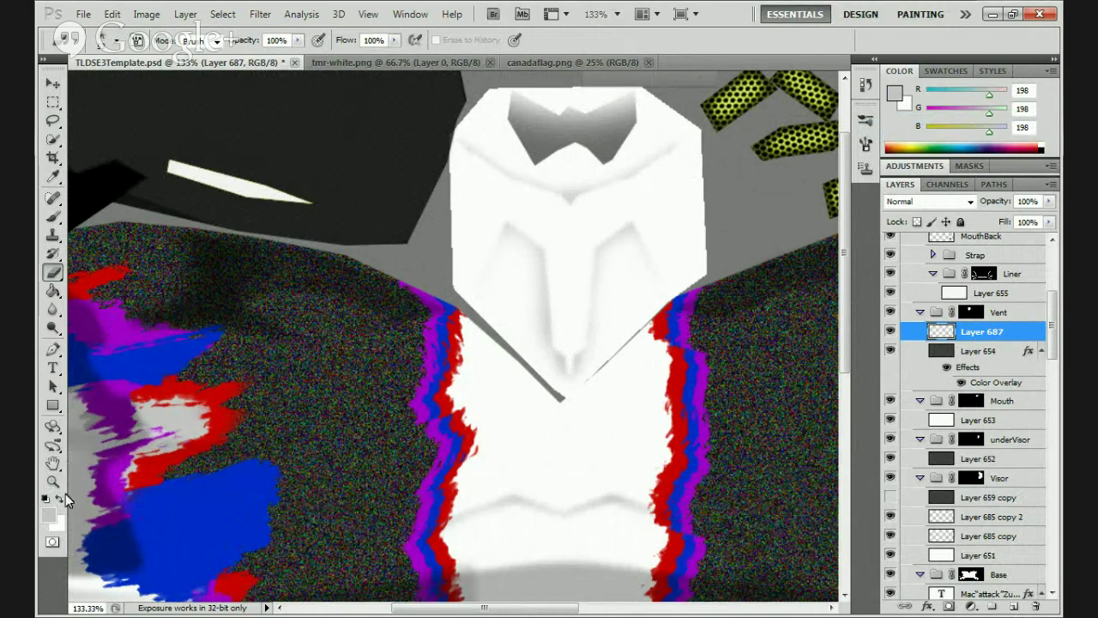
{"action": "left_click", "coordinate": [52, 481]}
{"action": "left_click_drag", "start_coordinate": [493, 245], "coordinate": [429, 257]}
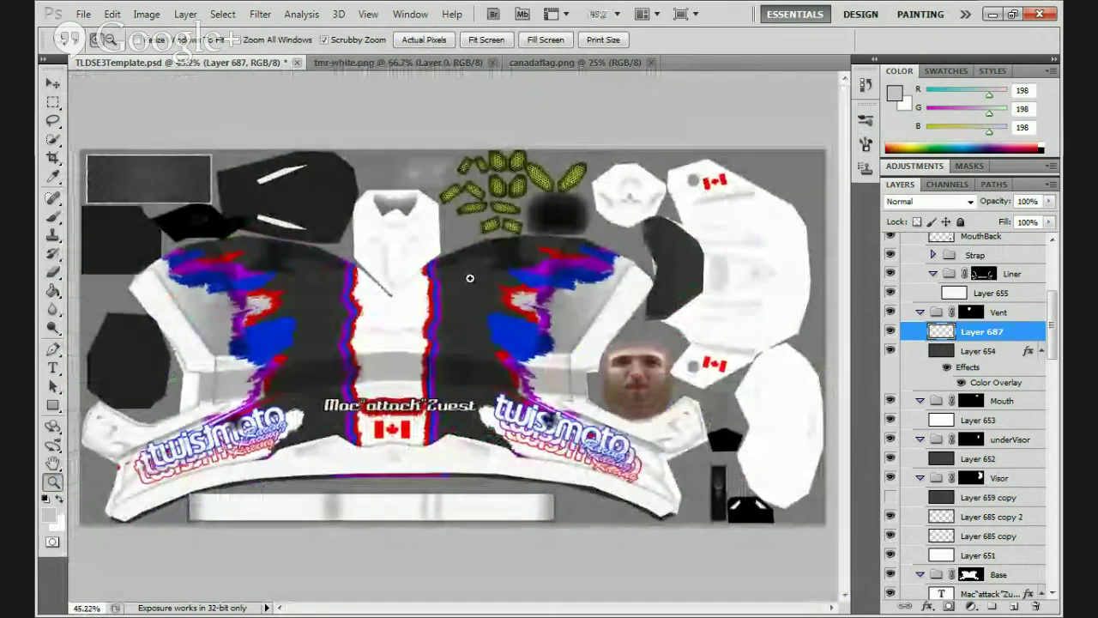
Change Layer 654's Color Overlay colour to the darker red cc0a0a
{"action": "double_click", "coordinate": [915, 353]}
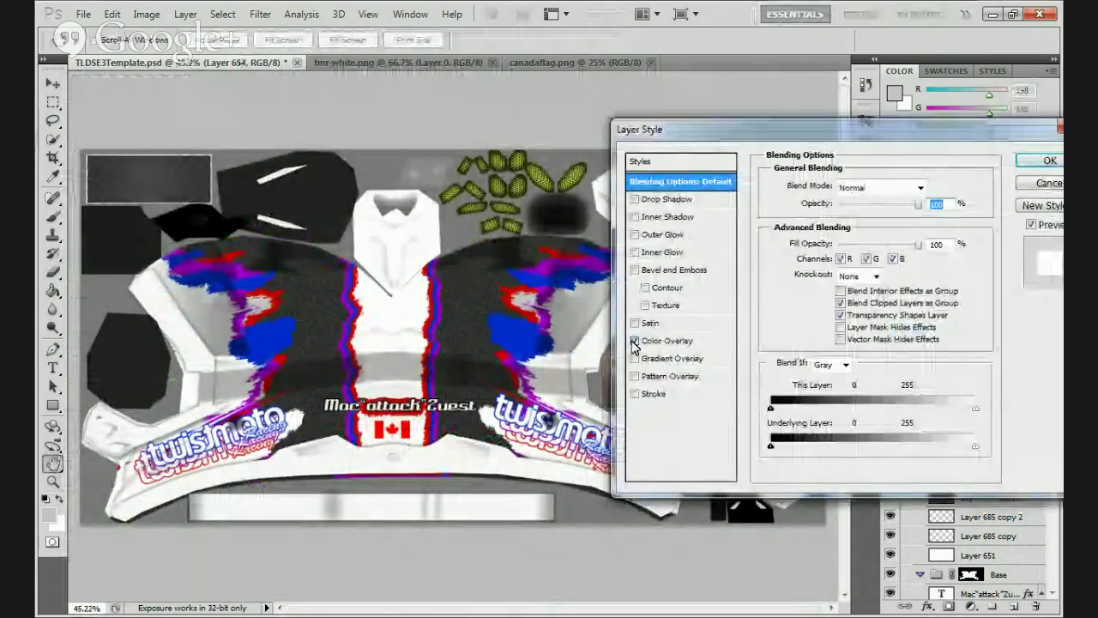
{"action": "left_click", "coordinate": [634, 340]}
{"action": "left_click", "coordinate": [694, 344]}
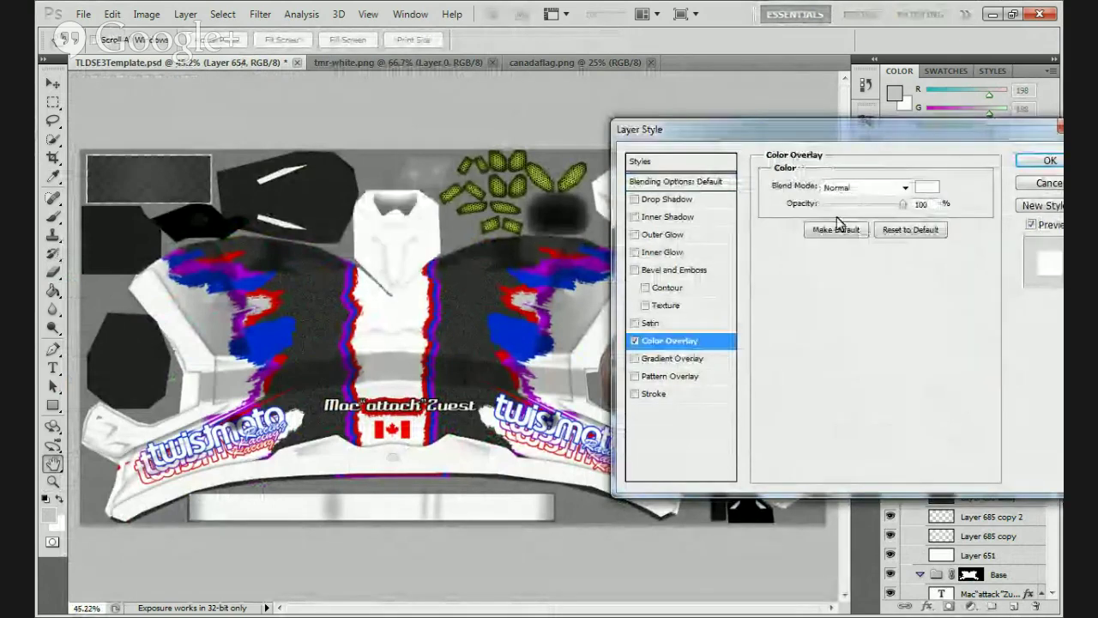
{"action": "left_click", "coordinate": [928, 187]}
{"action": "left_click_drag", "start_coordinate": [712, 383], "coordinate": [833, 331]}
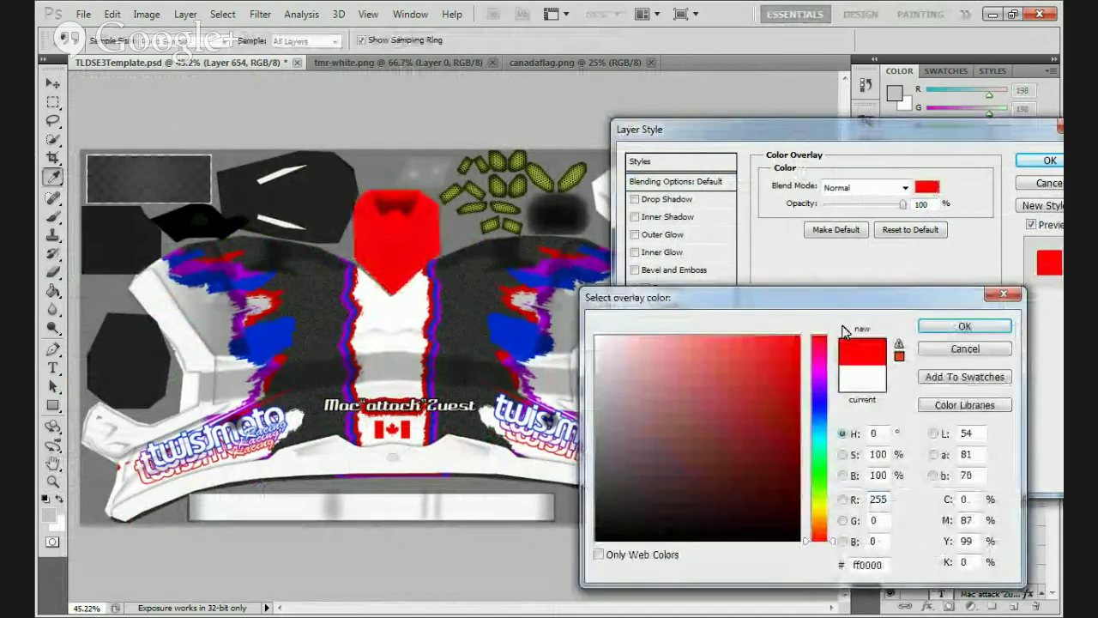
{"action": "left_click", "coordinate": [789, 378]}
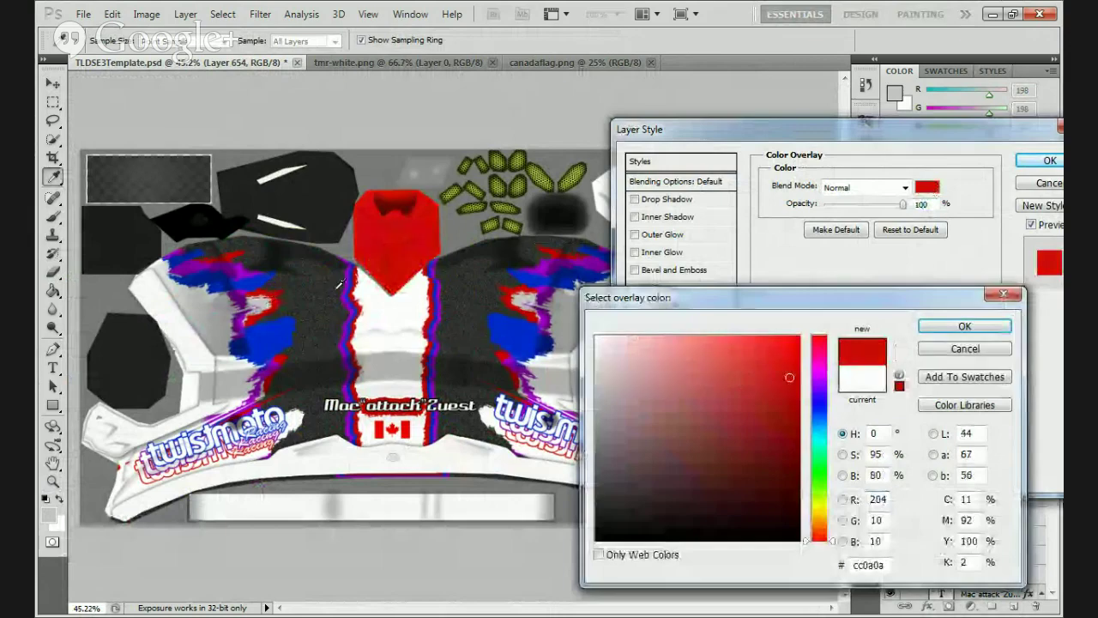
{"action": "left_click", "coordinate": [964, 327]}
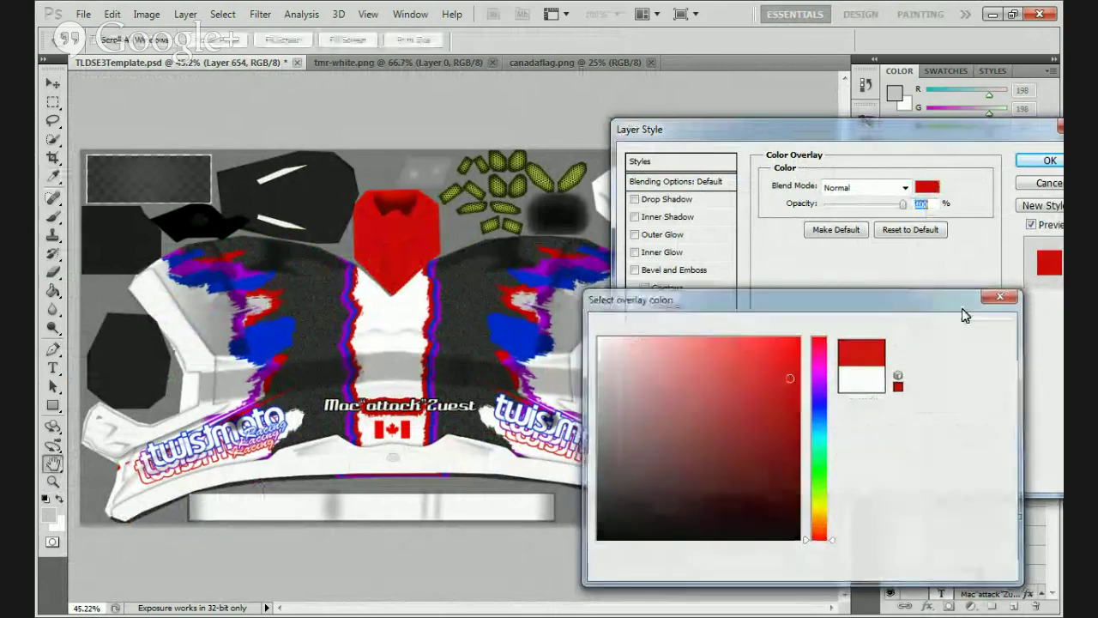
{"action": "left_click", "coordinate": [1048, 160]}
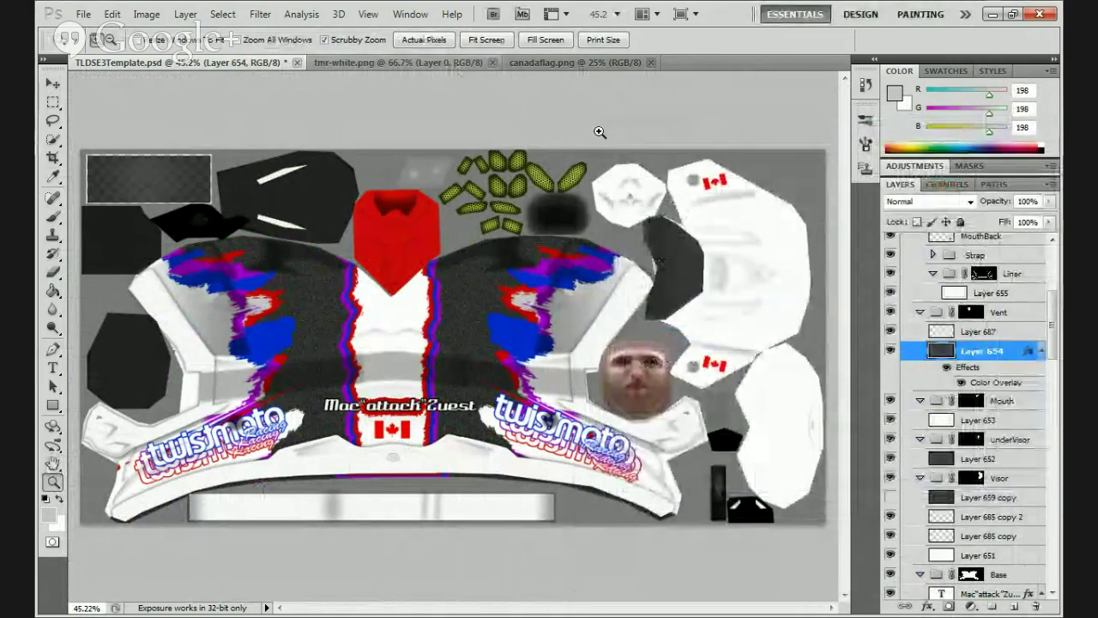
Scroll the Layers panel and toggle the Strap and Mouthpiece layers to locate the mouthpiece
{"action": "scroll", "coordinate": [947, 311], "scroll_direction": "up", "scroll_amount": 1}
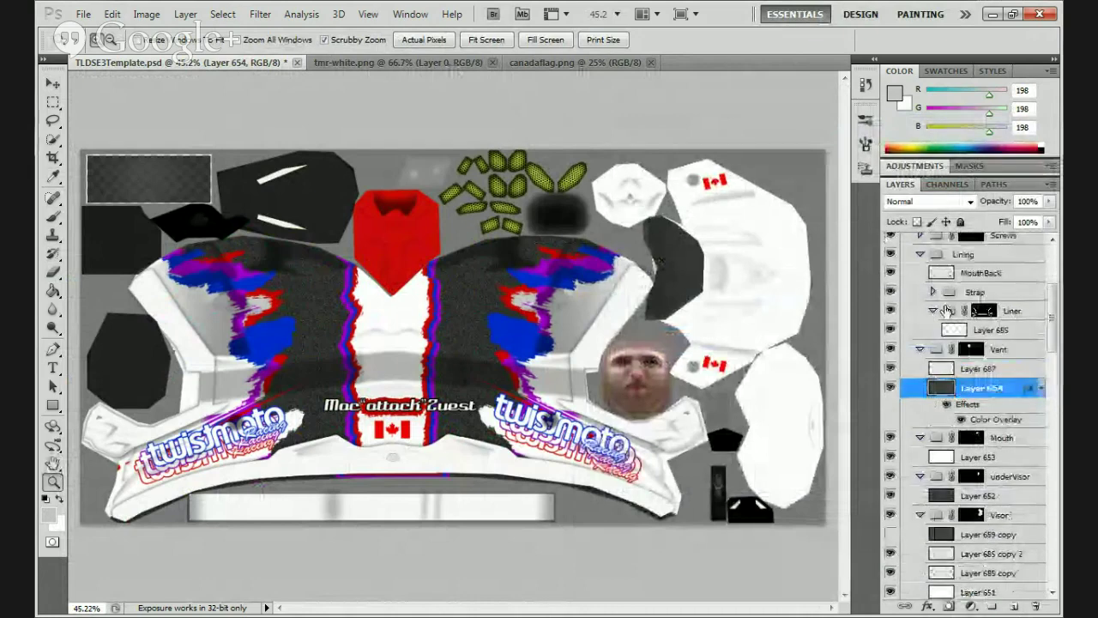
{"action": "scroll", "coordinate": [907, 352], "scroll_direction": "up", "scroll_amount": 1}
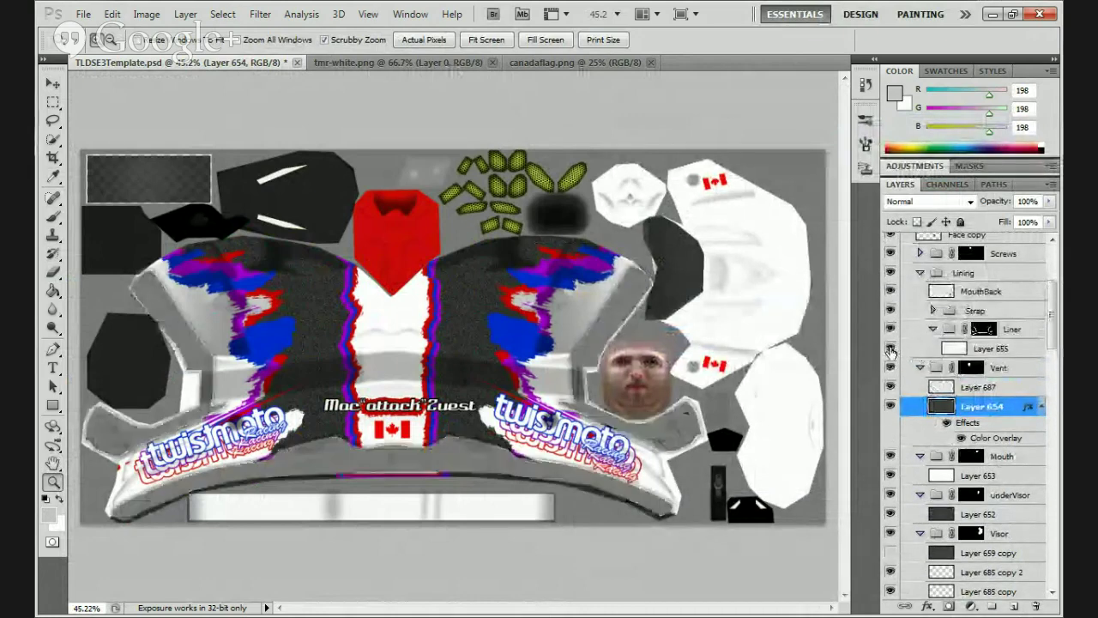
{"action": "scroll", "coordinate": [895, 353], "scroll_direction": "up", "scroll_amount": 2}
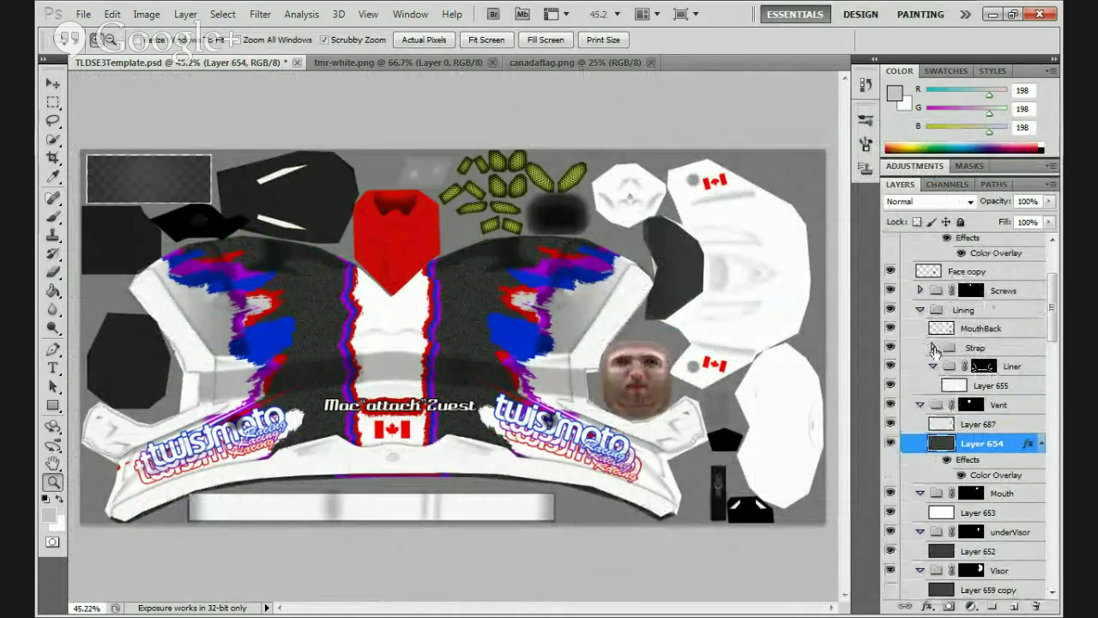
{"action": "left_click", "coordinate": [890, 347]}
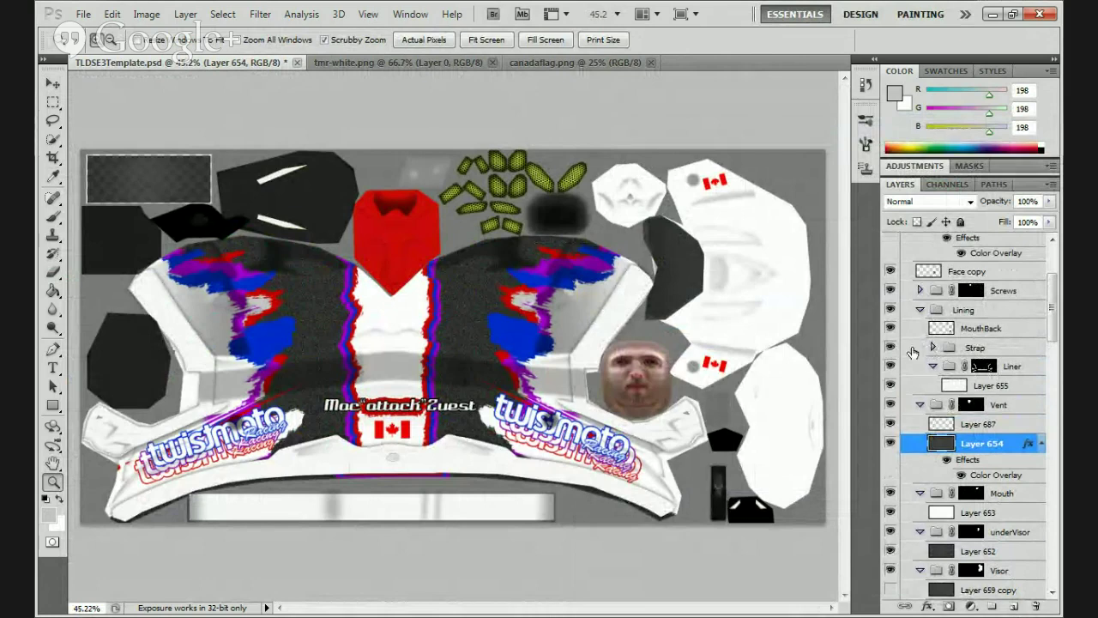
{"action": "scroll", "coordinate": [912, 351], "scroll_direction": "up", "scroll_amount": 2}
{"action": "scroll", "coordinate": [912, 351], "scroll_direction": "up", "scroll_amount": 2}
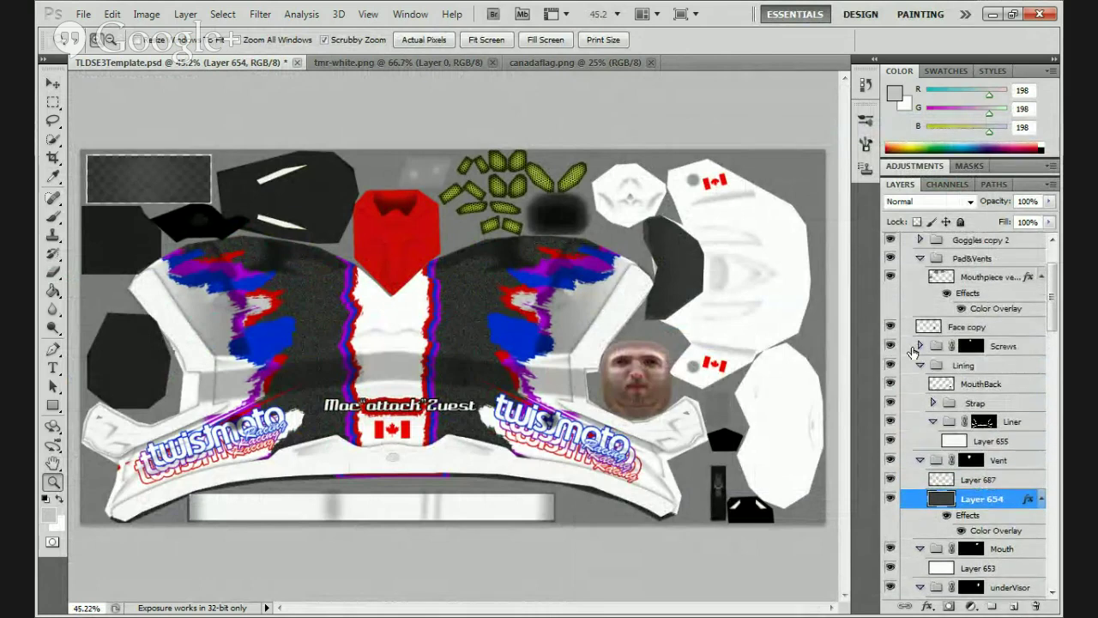
{"action": "left_click", "coordinate": [889, 295]}
{"action": "left_click", "coordinate": [890, 295]}
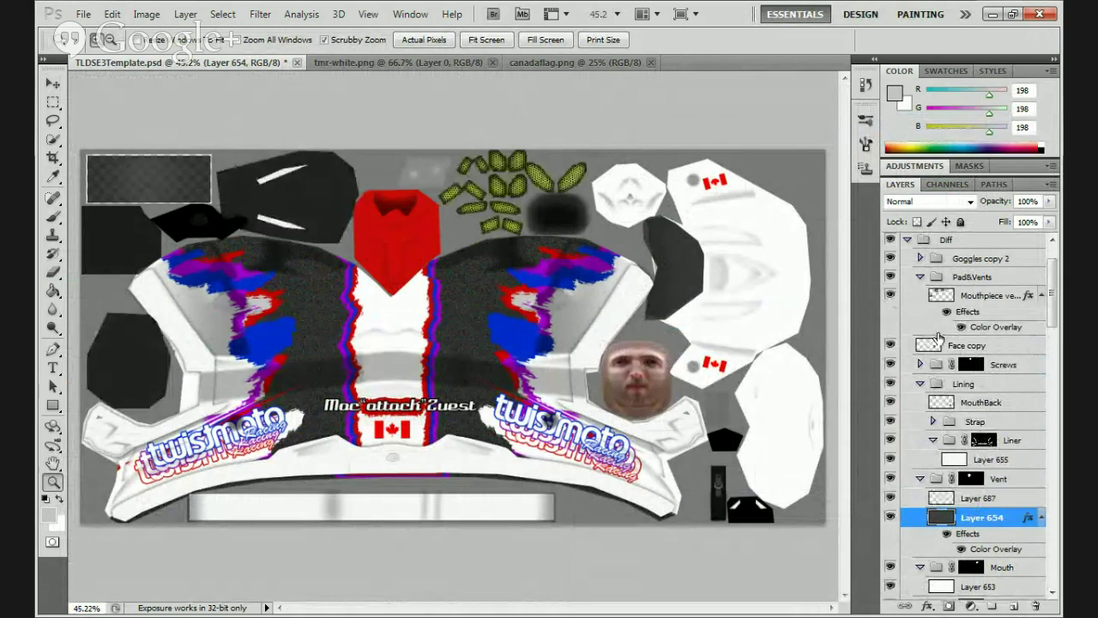
Set the Mouthpiece layer's Color Overlay to blue sampled from the texture
{"action": "left_click", "coordinate": [961, 329]}
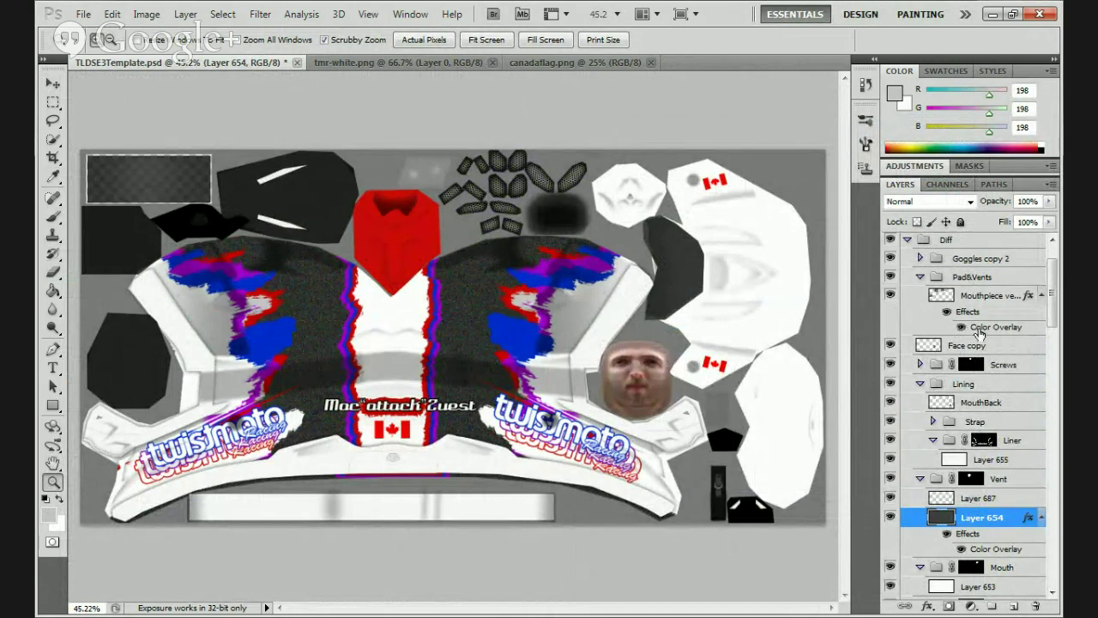
{"action": "double_click", "coordinate": [979, 331]}
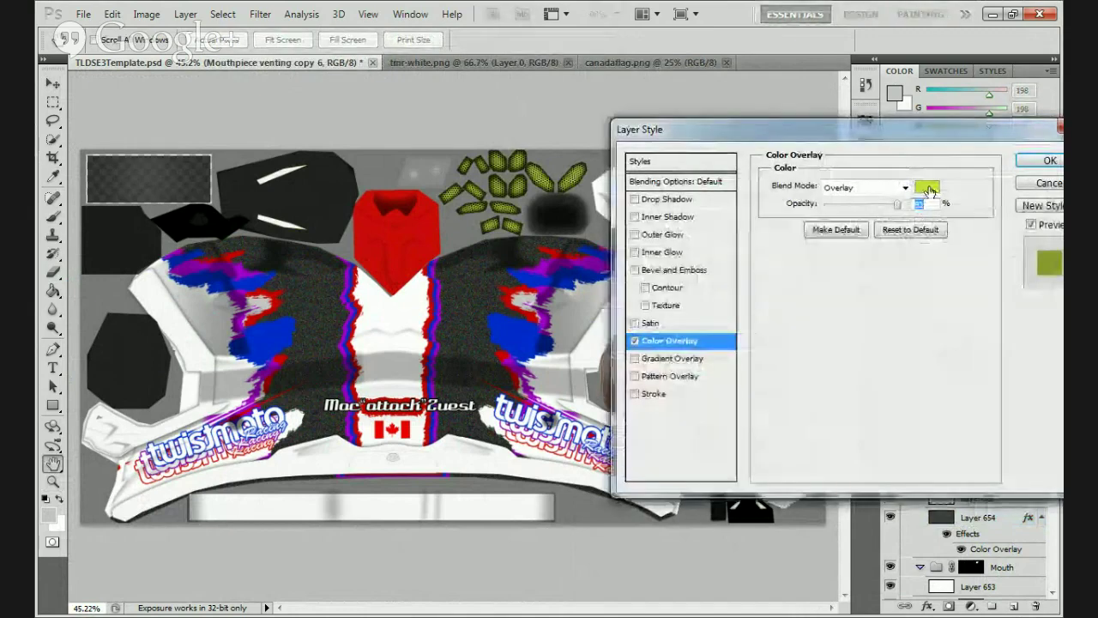
{"action": "left_click", "coordinate": [928, 188]}
{"action": "left_click", "coordinate": [502, 314]}
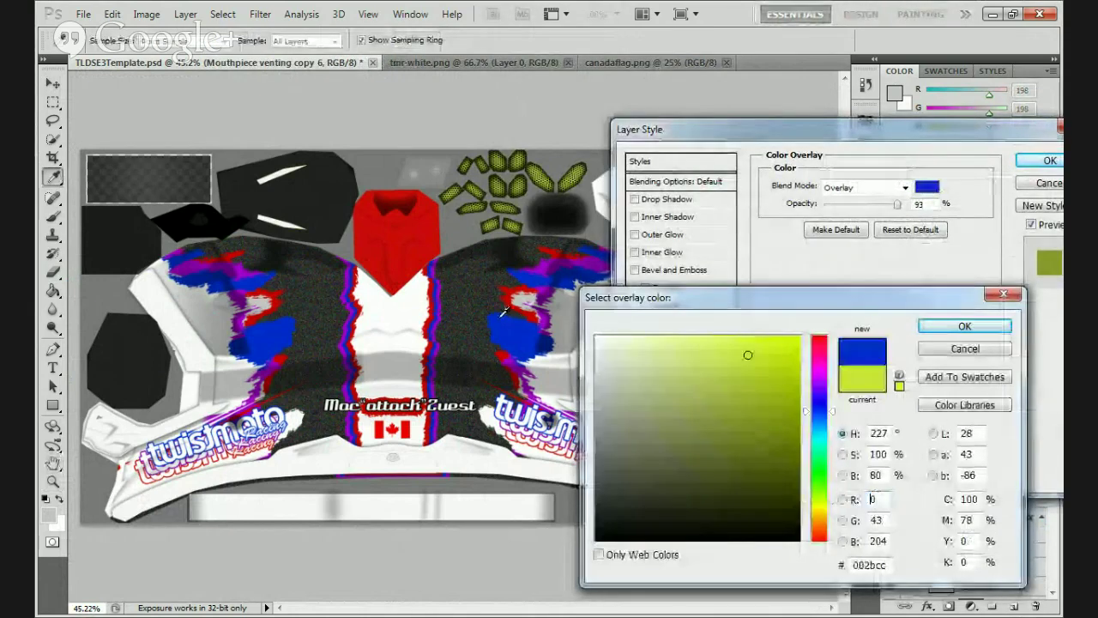
{"action": "left_click", "coordinate": [945, 329]}
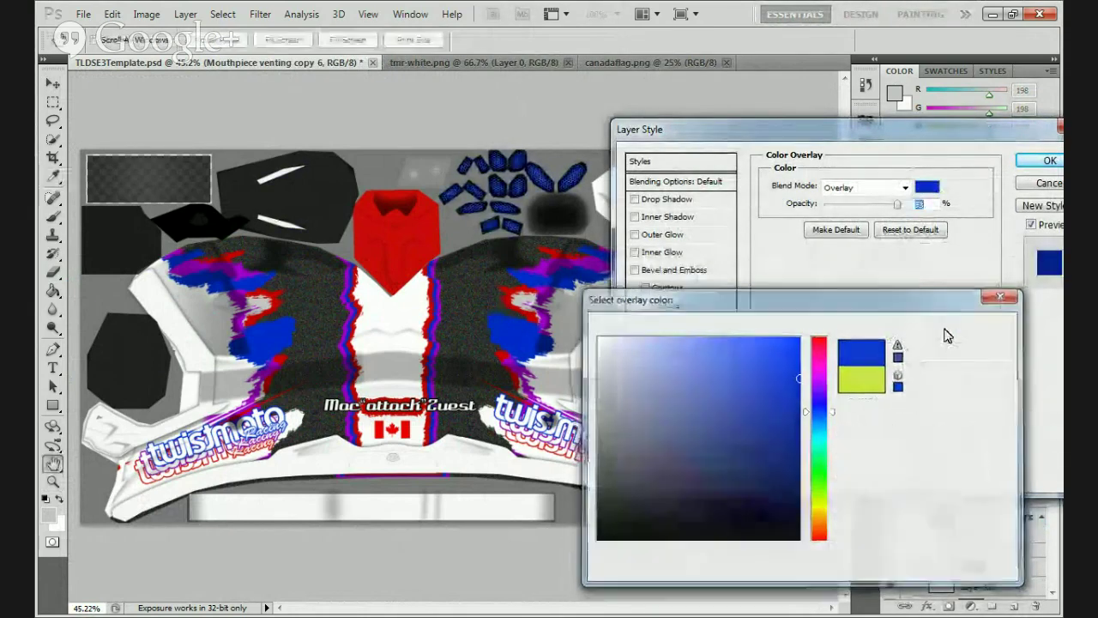
{"action": "left_click", "coordinate": [1018, 171]}
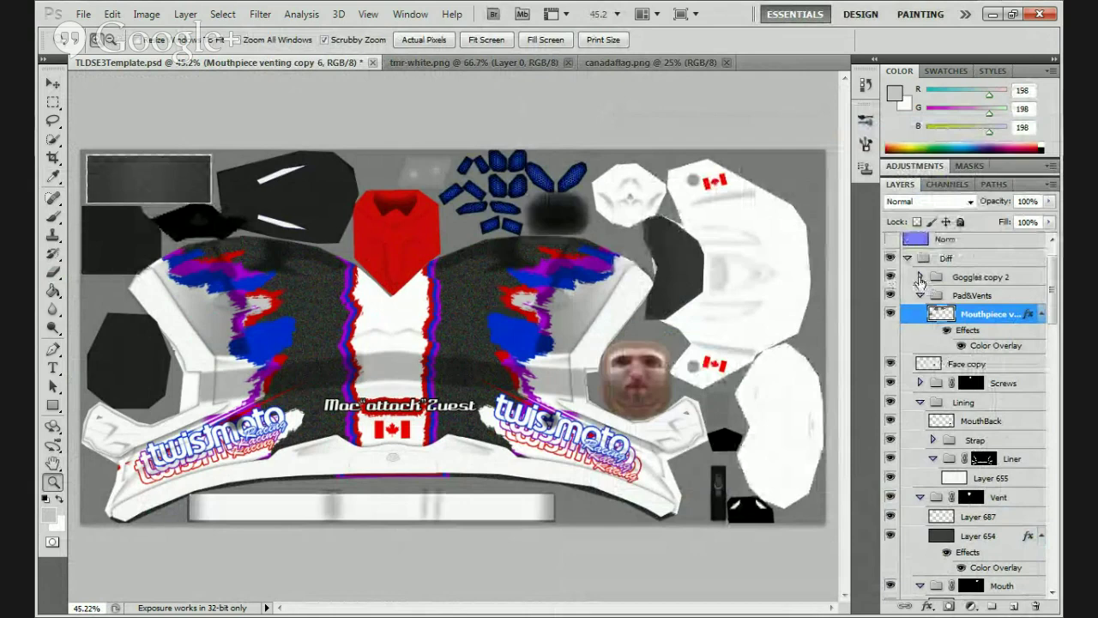
Expand Goggles copy 2 and its Strap group, select Layer 657, then switch to the browser
{"action": "left_click", "coordinate": [919, 277]}
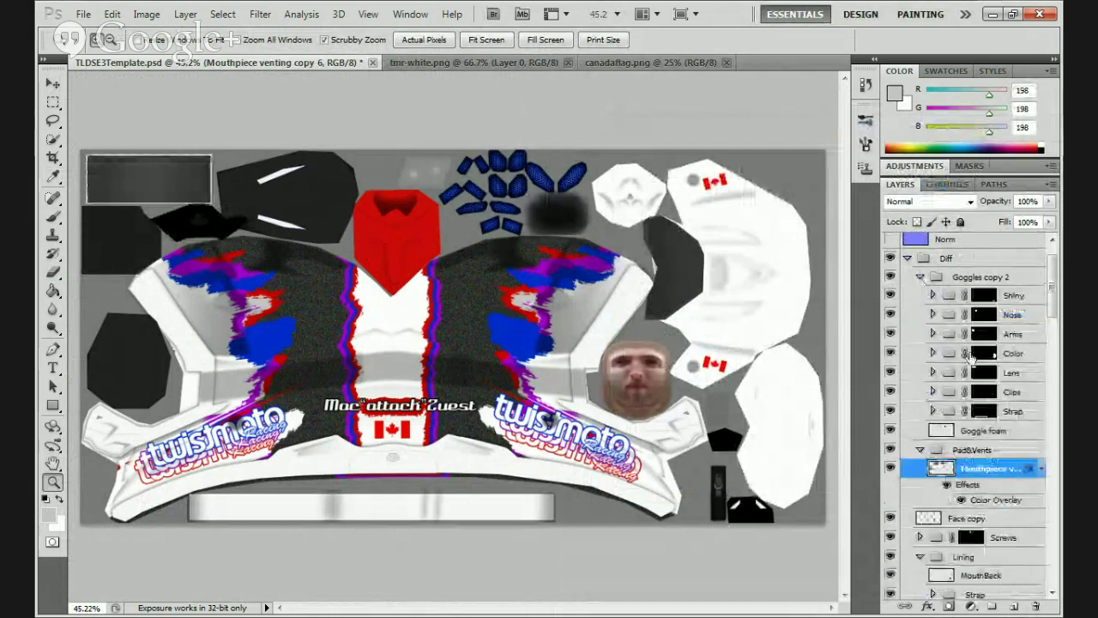
{"action": "left_click", "coordinate": [932, 411]}
{"action": "left_click", "coordinate": [931, 431]}
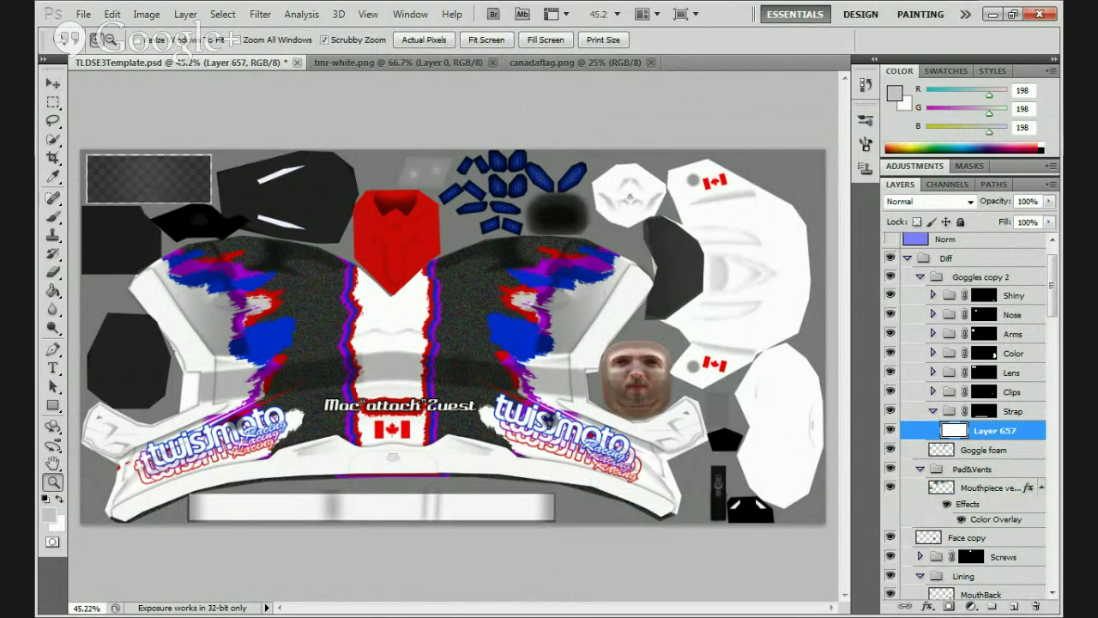
{"action": "key", "text": "alt+Tab"}
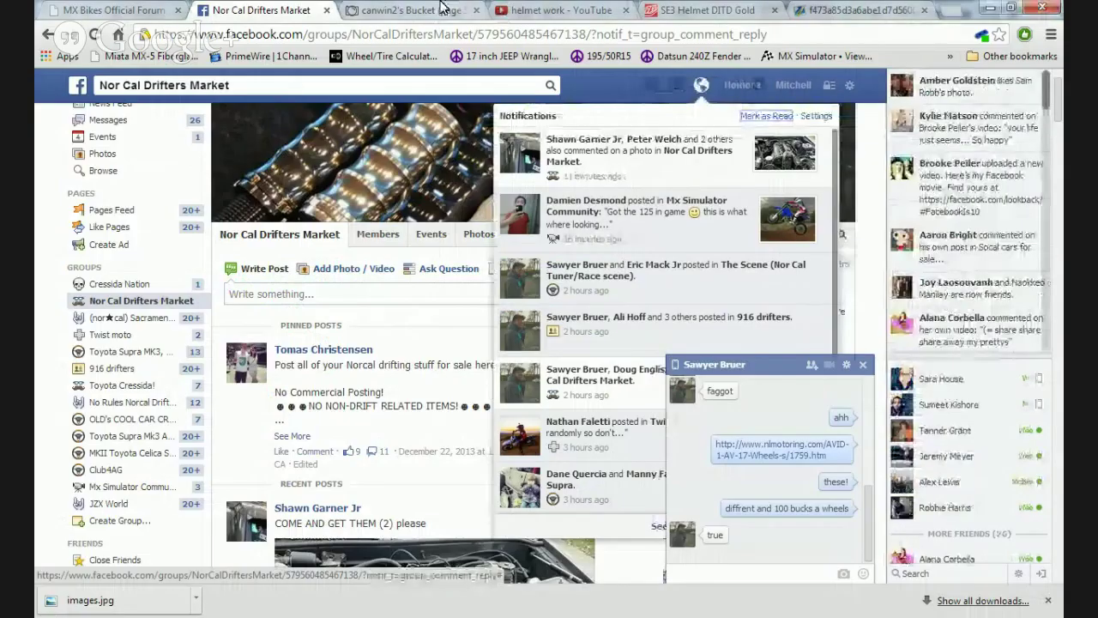
Reopen the TM Factory-Racing templates page by searching Chrome history for 'tm'
{"action": "left_click", "coordinate": [819, 10]}
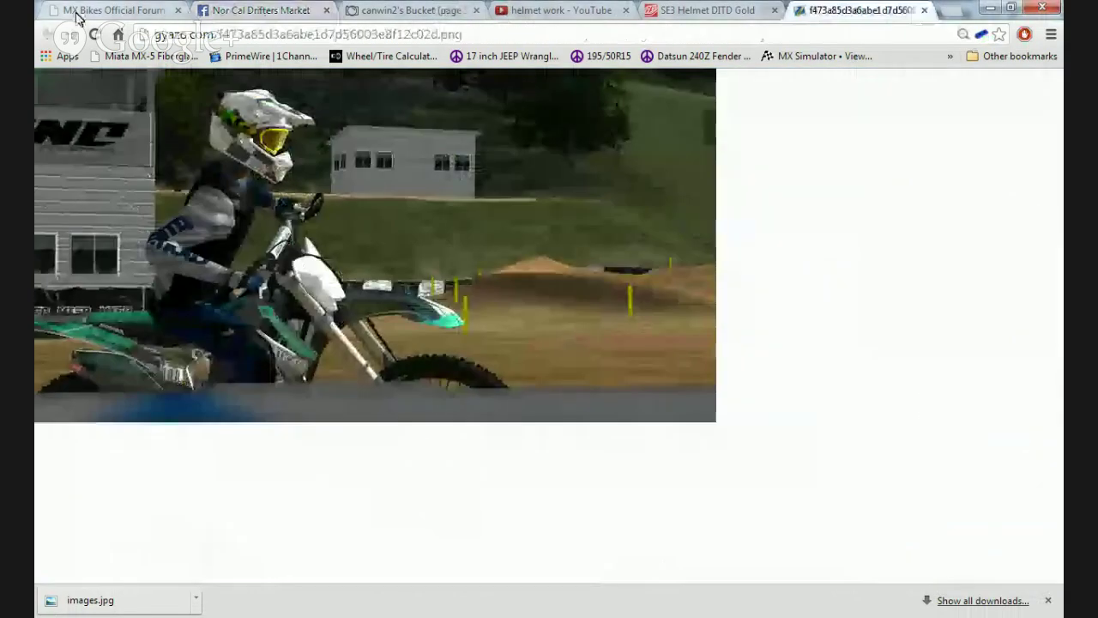
{"action": "key", "text": "ctrl+f"}
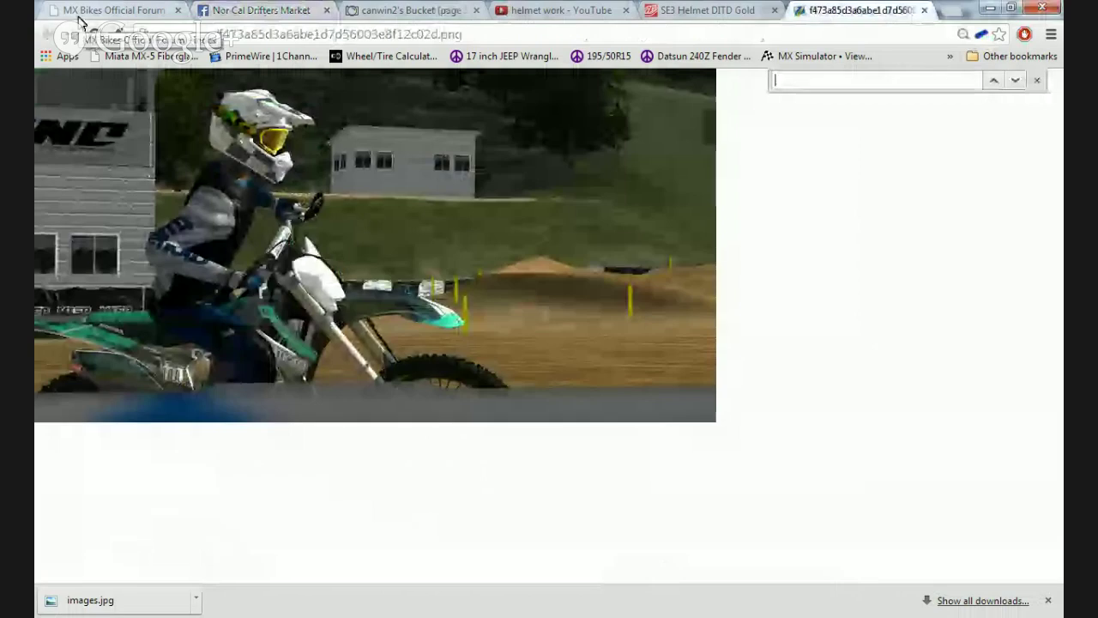
{"action": "left_click", "coordinate": [118, 35]}
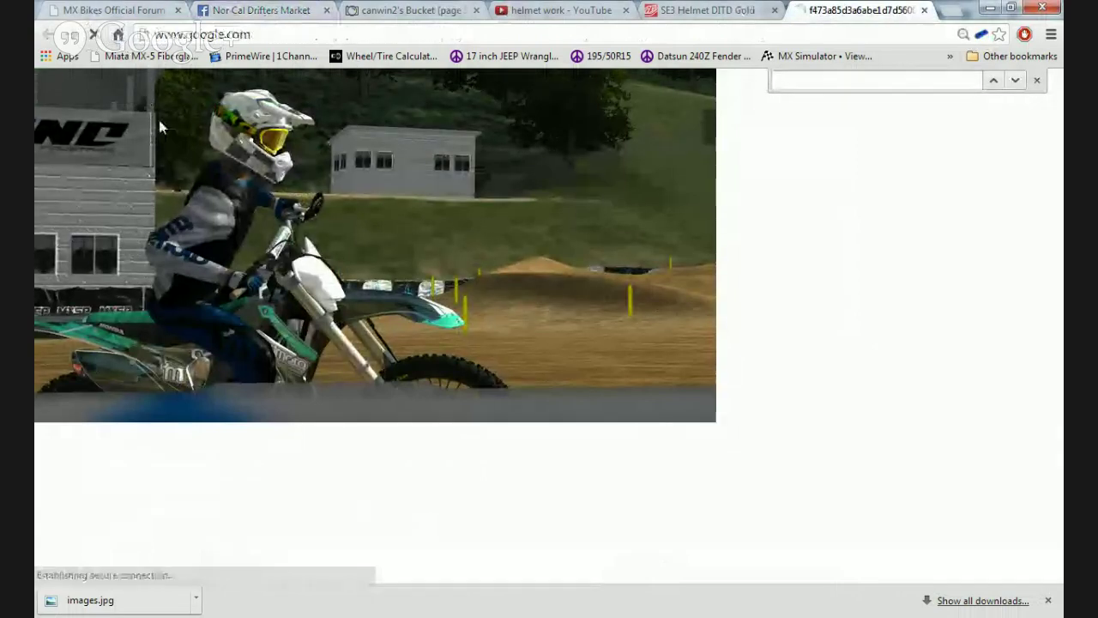
{"action": "type", "text": "tm"}
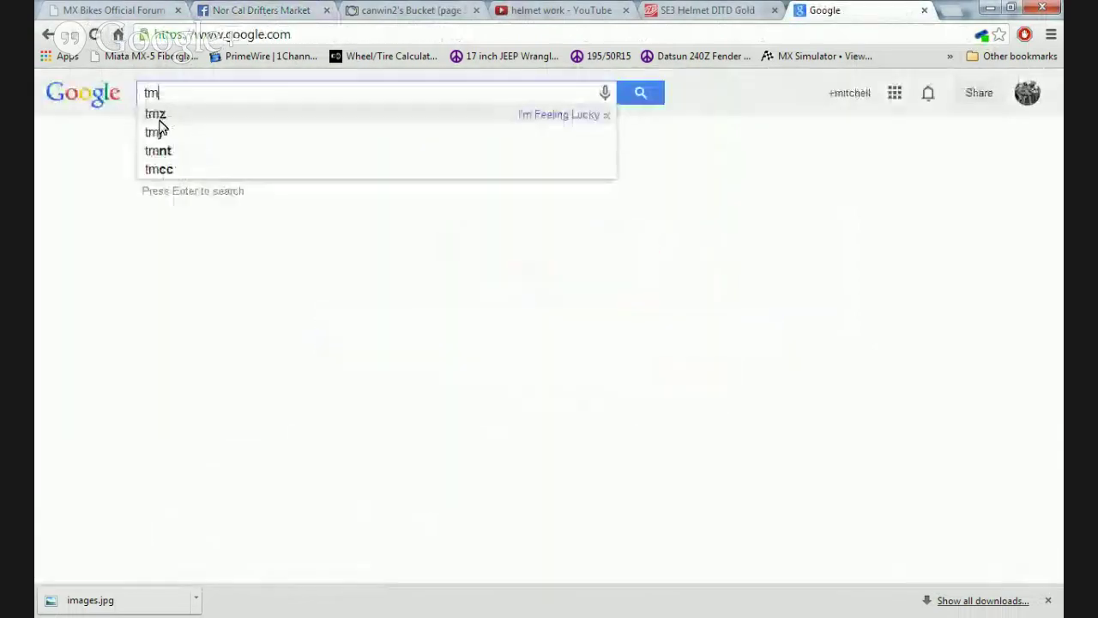
{"action": "key", "text": "ctrl+h"}
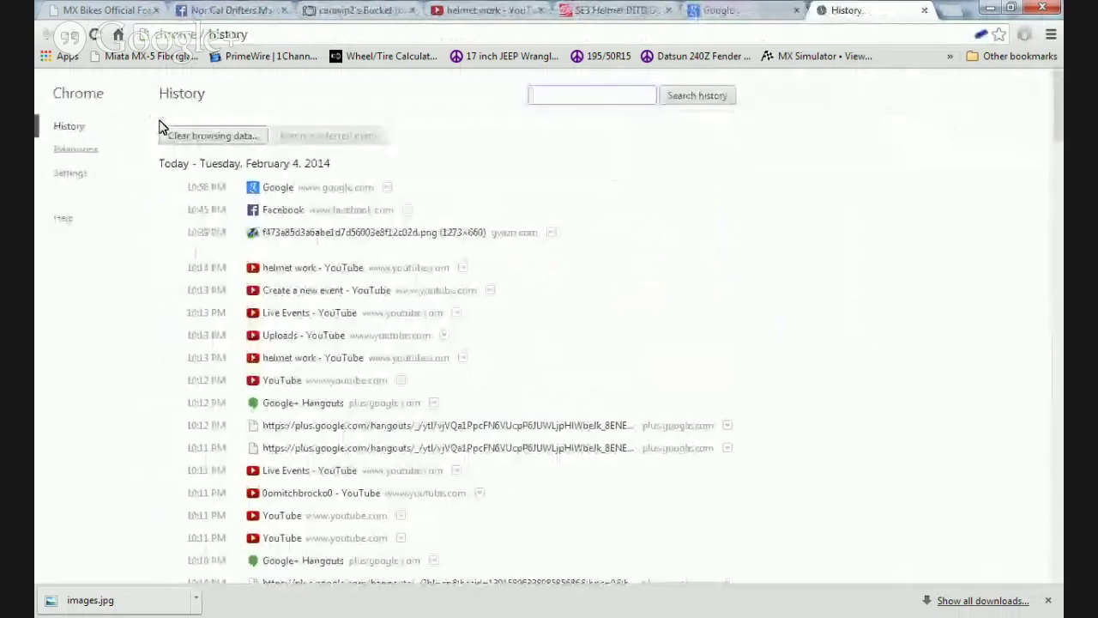
{"action": "type", "text": "tm"}
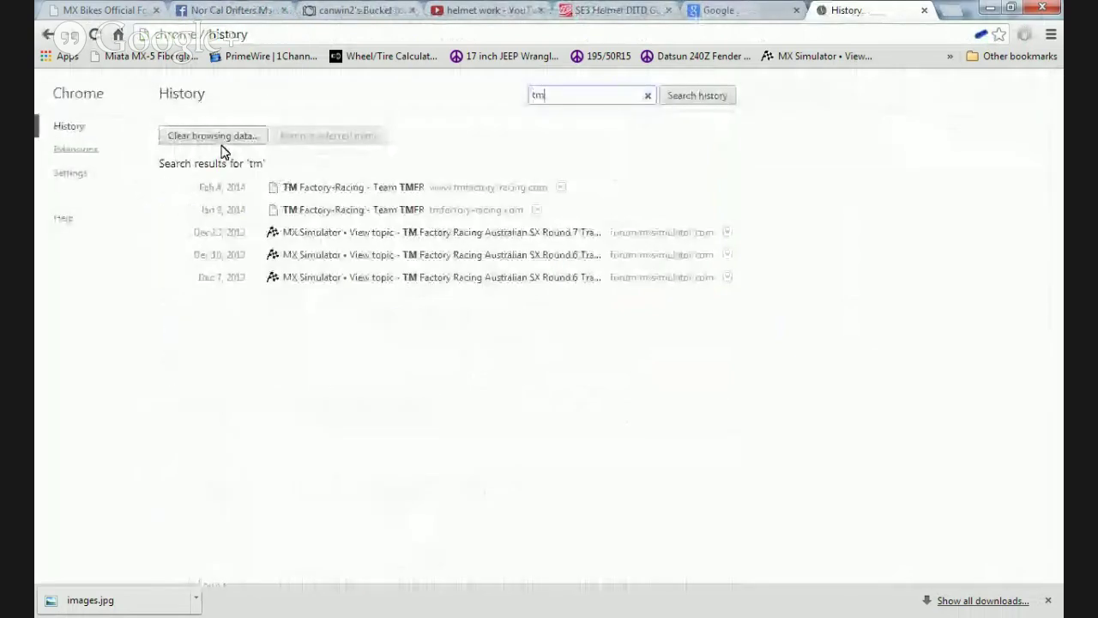
{"action": "left_click", "coordinate": [353, 187]}
{"action": "left_click", "coordinate": [796, 11]}
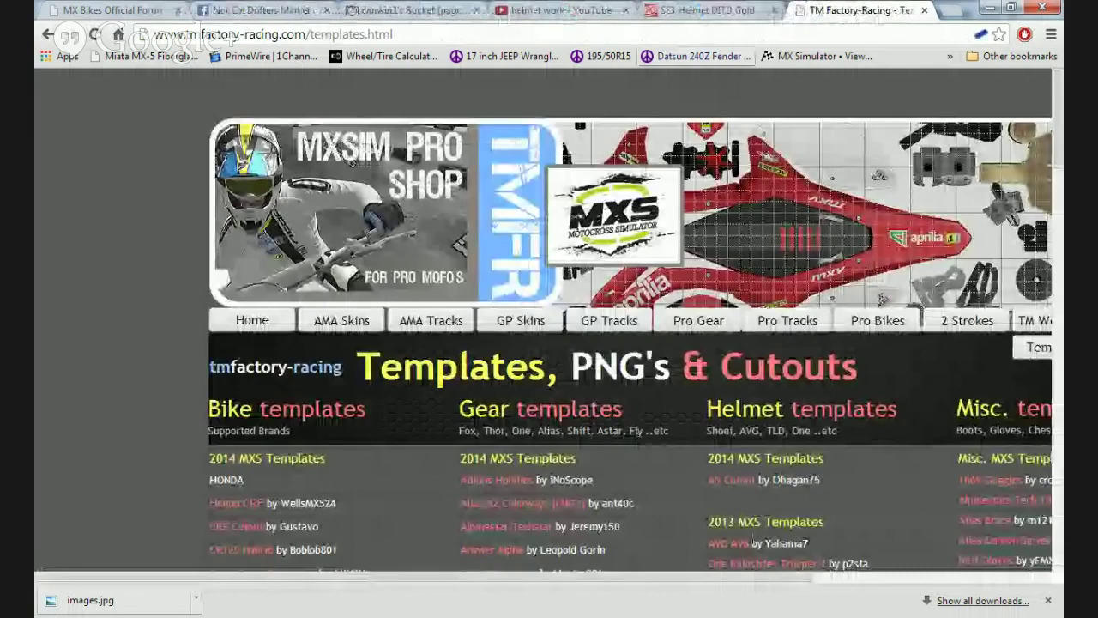
Scroll the template lists and open the 2014 Scott Tyrant Oxide Goggles topic in a new tab
{"action": "scroll", "coordinate": [686, 556], "scroll_direction": "down", "scroll_amount": 3}
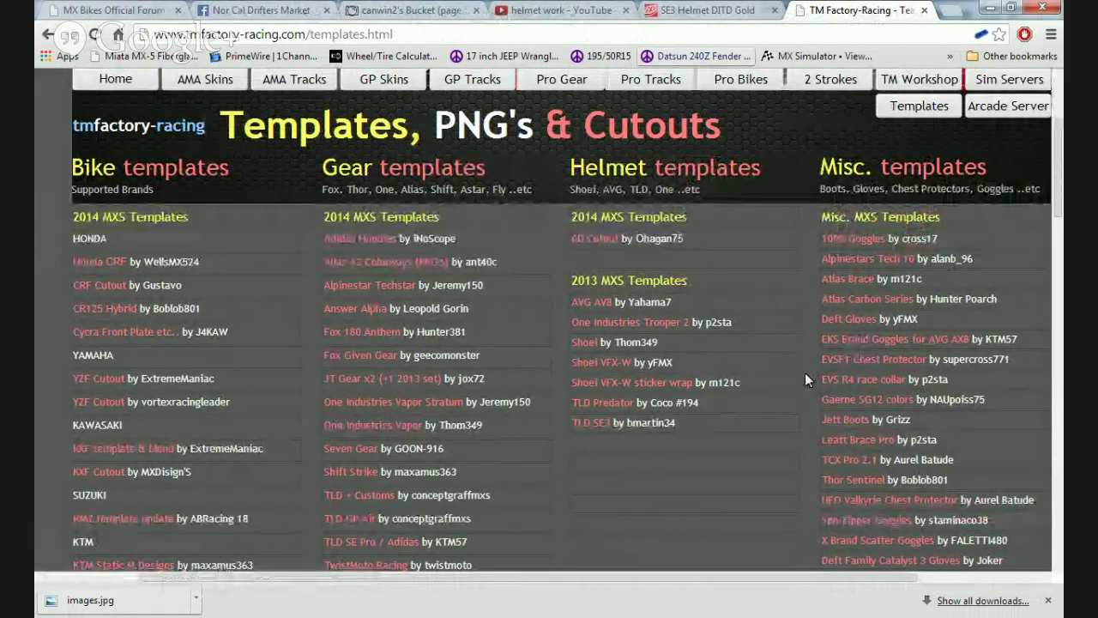
{"action": "scroll", "coordinate": [805, 373], "scroll_direction": "down", "scroll_amount": 1}
{"action": "scroll", "coordinate": [800, 375], "scroll_direction": "down", "scroll_amount": 1}
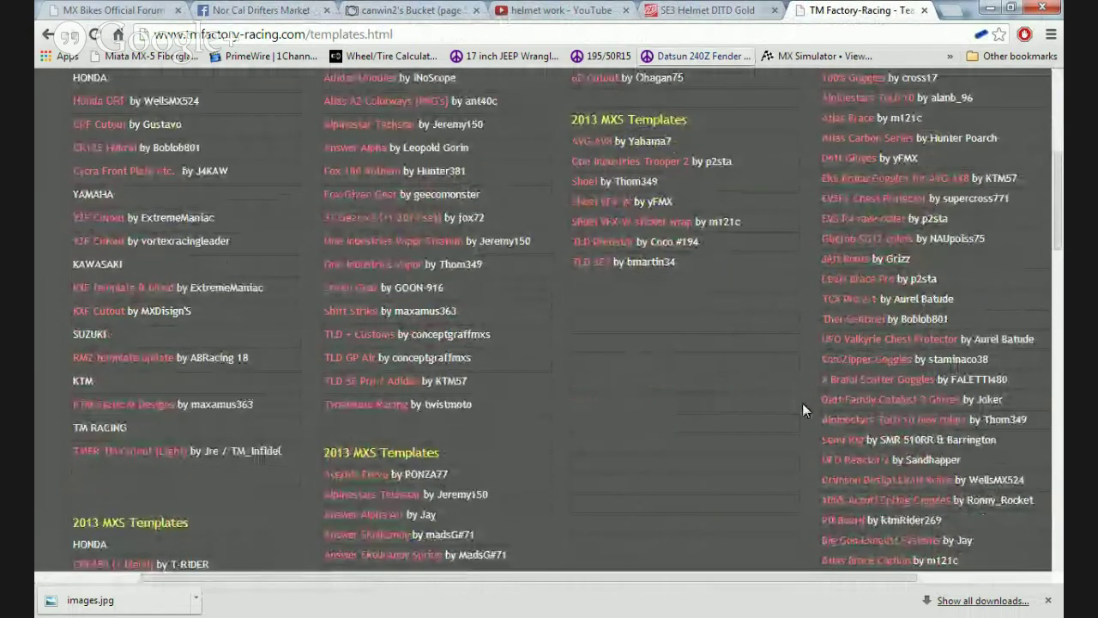
{"action": "scroll", "coordinate": [801, 403], "scroll_direction": "down", "scroll_amount": 1}
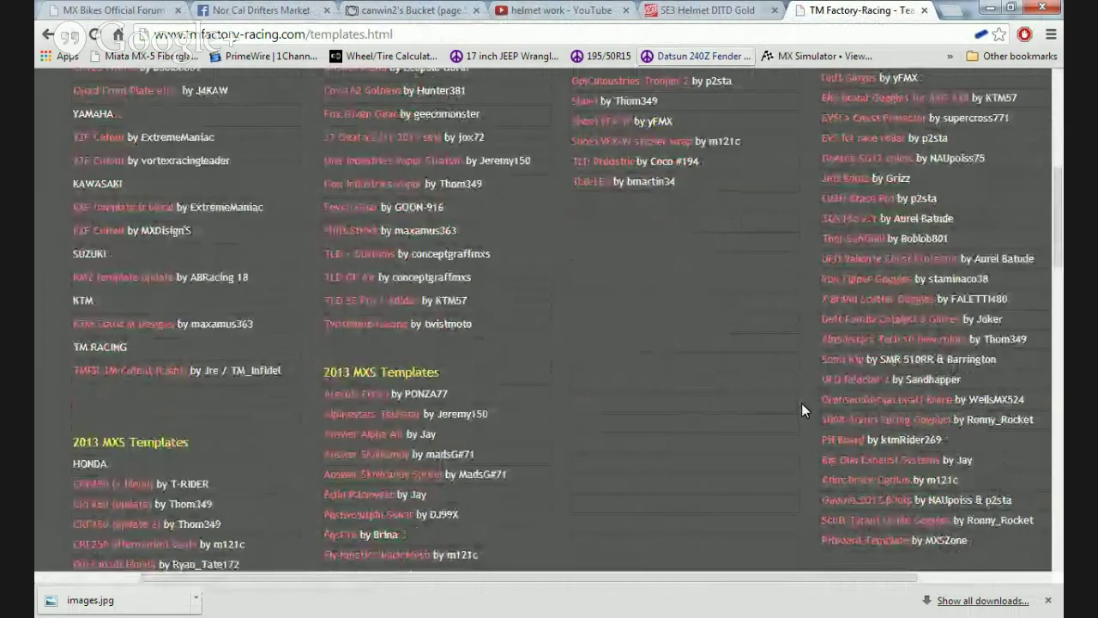
{"action": "left_click", "coordinate": [884, 523]}
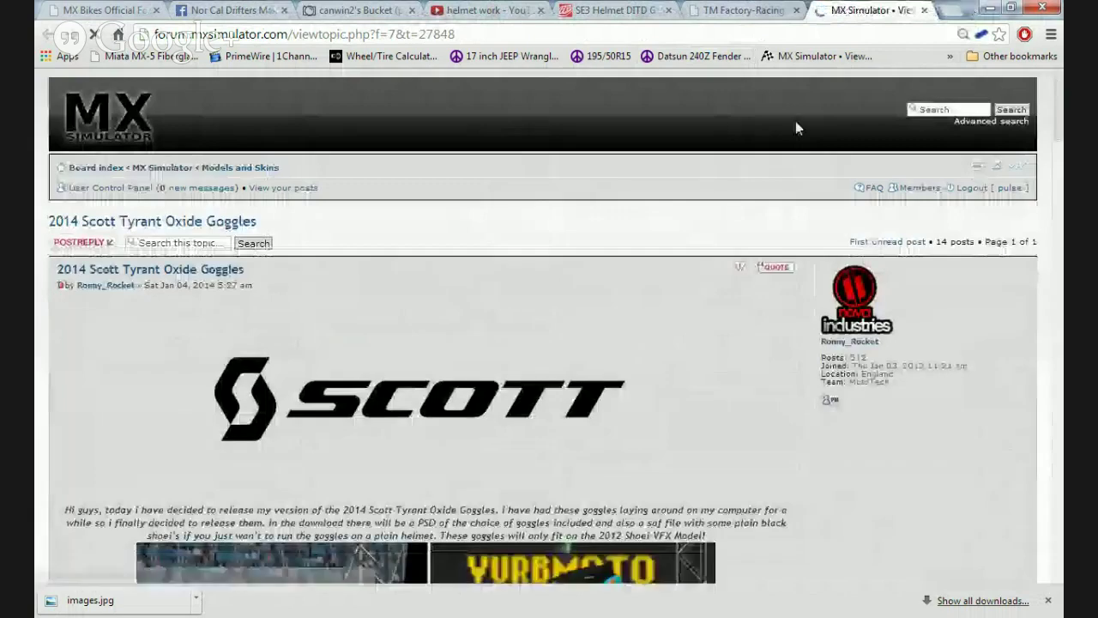
Return to the TM Factory-Racing templates tab and keep browsing its lists
{"action": "scroll", "coordinate": [528, 354], "scroll_direction": "down", "scroll_amount": 4}
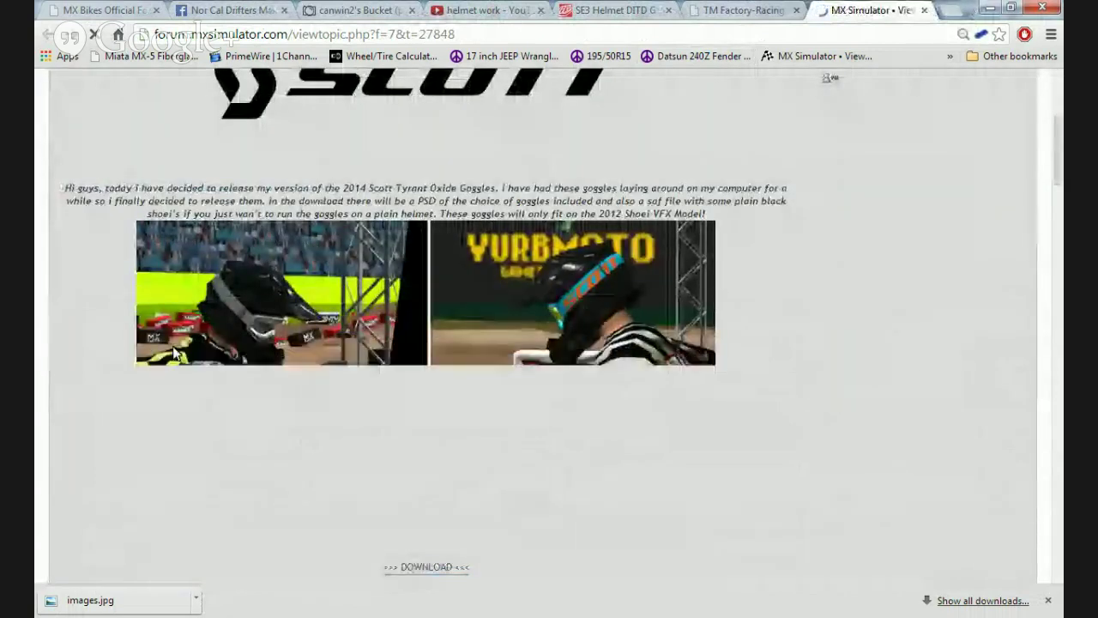
{"action": "scroll", "coordinate": [418, 403], "scroll_direction": "down", "scroll_amount": 2}
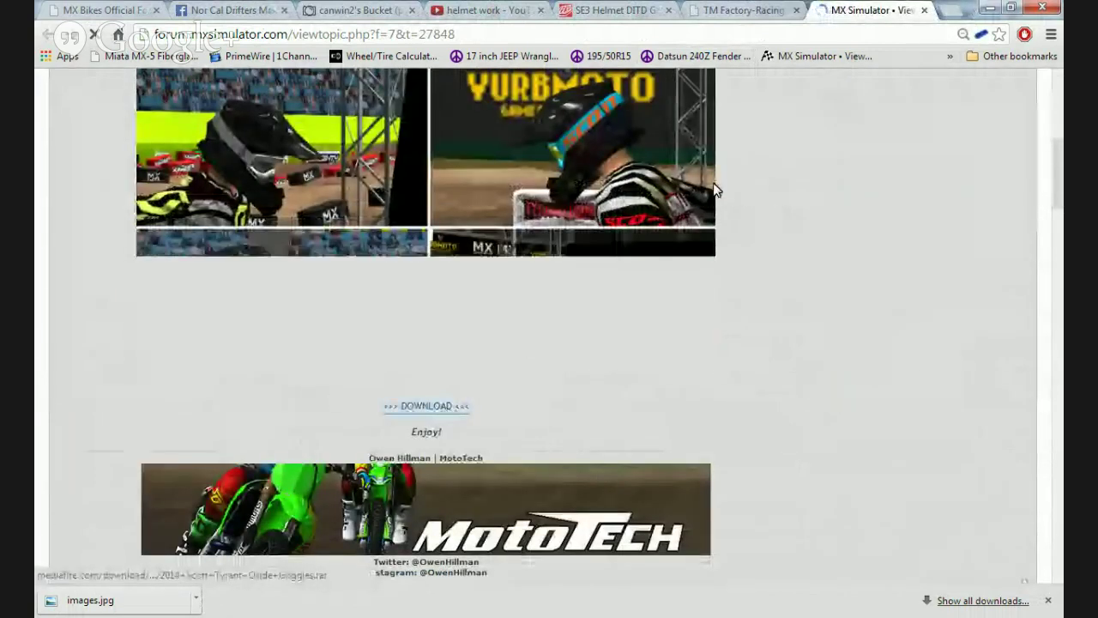
{"action": "left_click", "coordinate": [747, 10]}
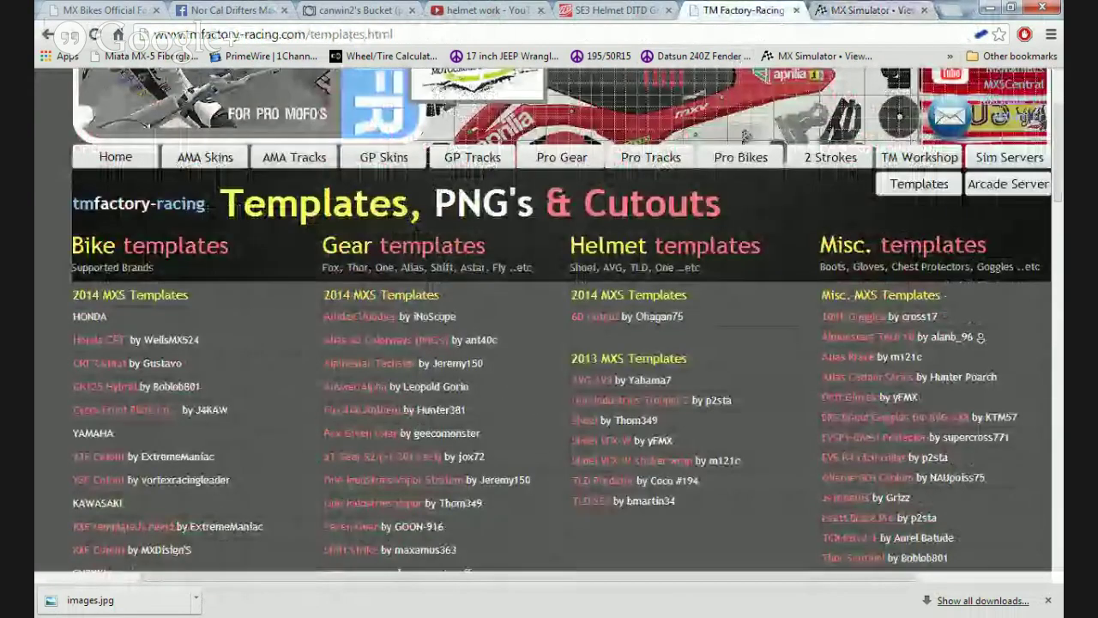
{"action": "scroll", "coordinate": [981, 337], "scroll_direction": "down", "scroll_amount": 3}
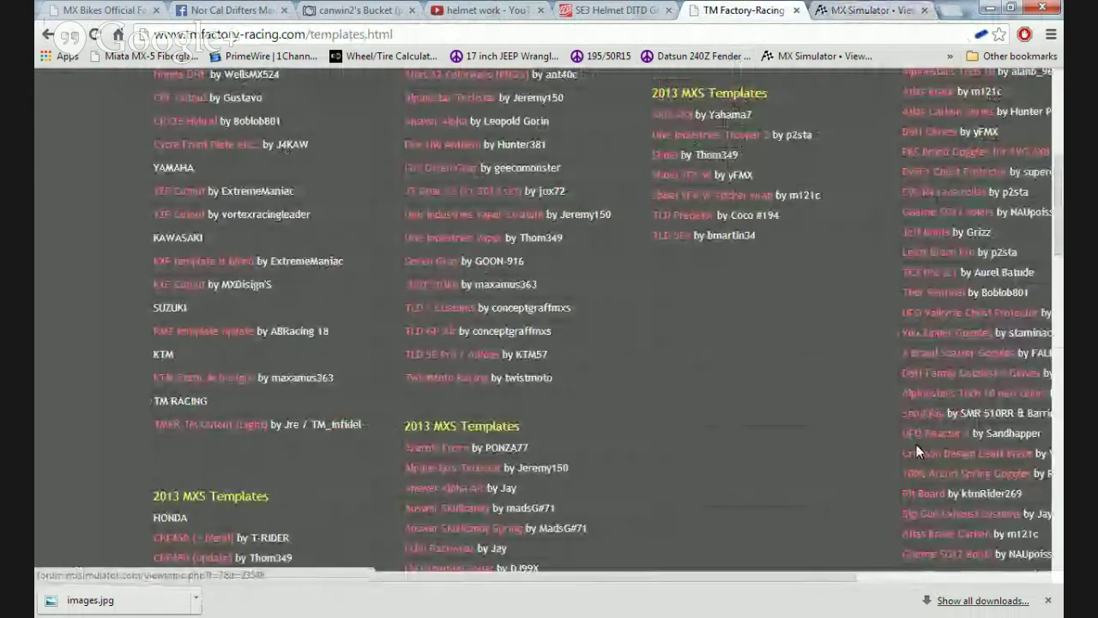
{"action": "scroll", "coordinate": [959, 486], "scroll_direction": "up", "scroll_amount": 1}
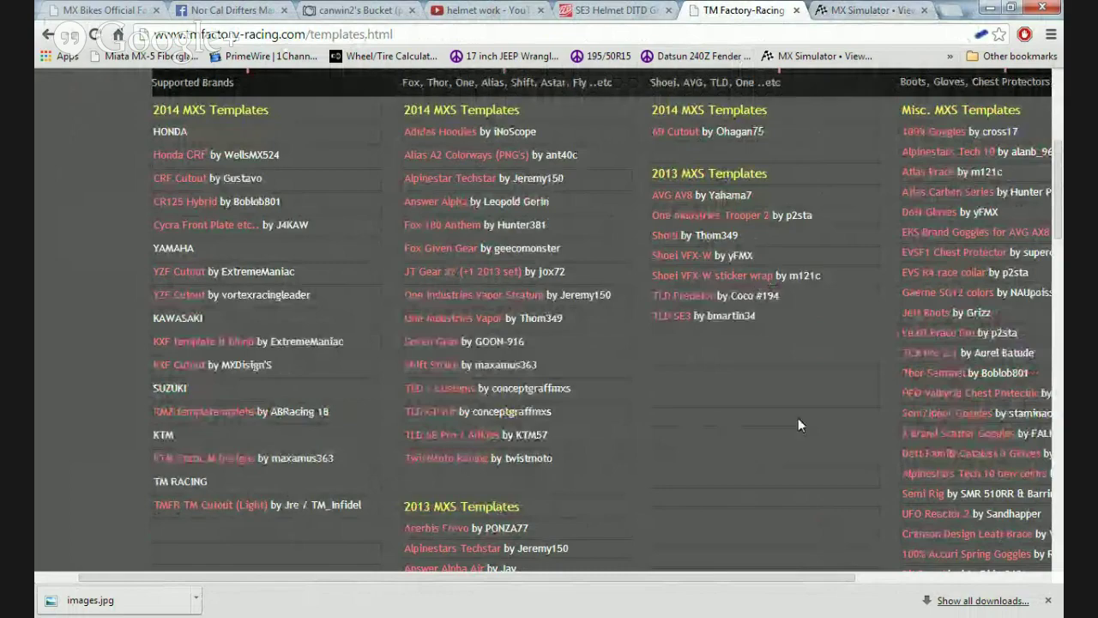
{"action": "left_click_drag", "start_coordinate": [723, 582], "coordinate": [767, 579]}
{"action": "scroll", "coordinate": [816, 520], "scroll_direction": "down", "scroll_amount": 3}
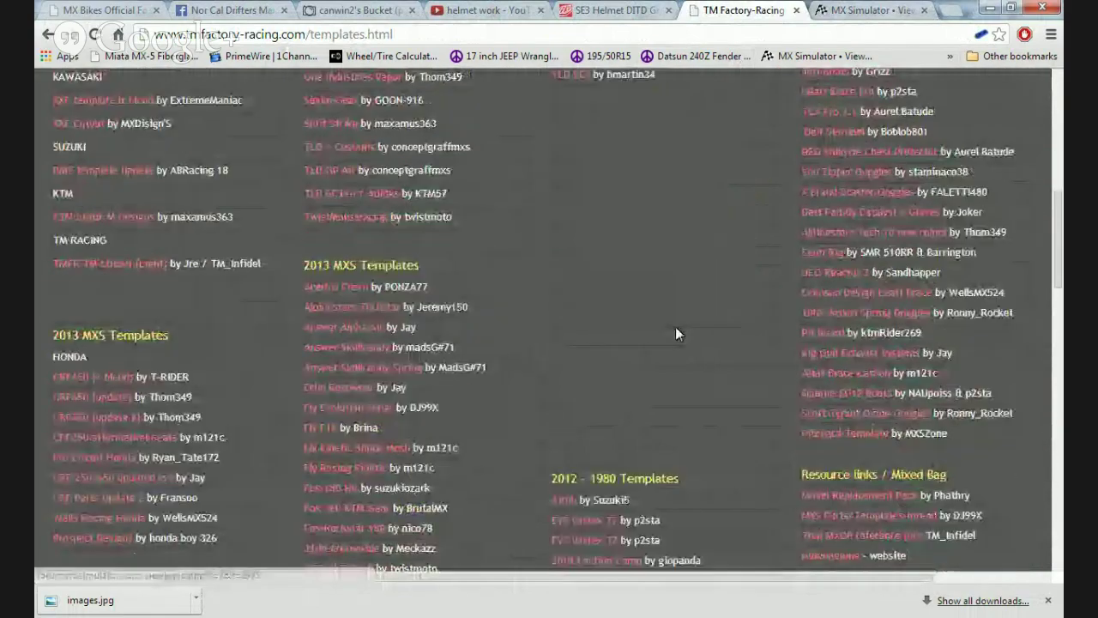
Search Google Images for 'oakley png'
{"action": "left_click", "coordinate": [119, 34]}
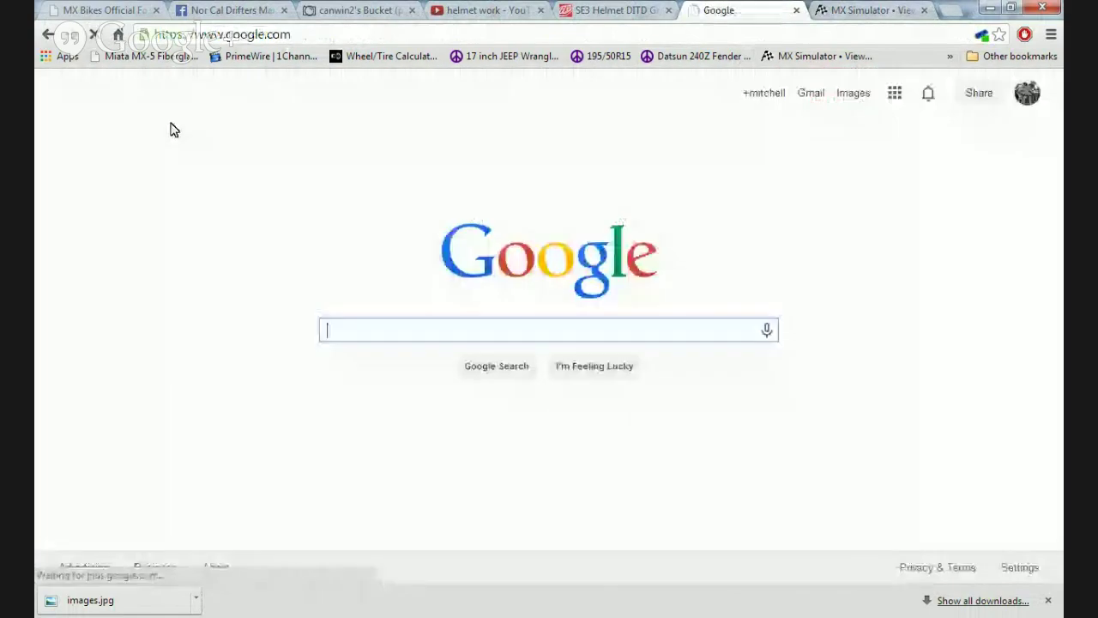
{"action": "type", "text": "oakley"}
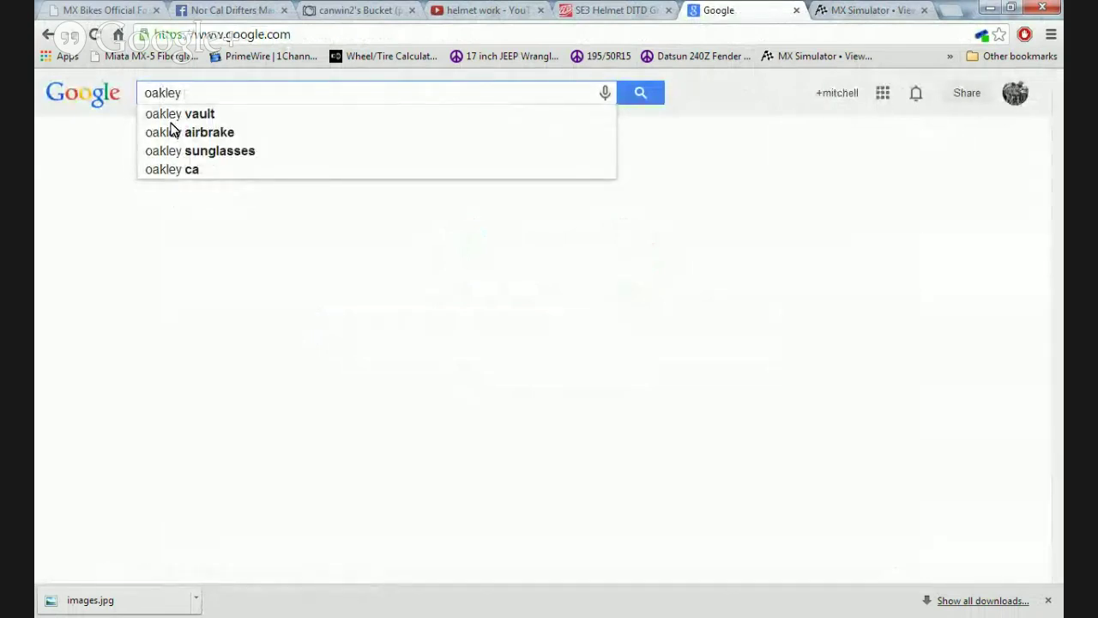
{"action": "type", "text": " png"}
{"action": "key", "text": "Return"}
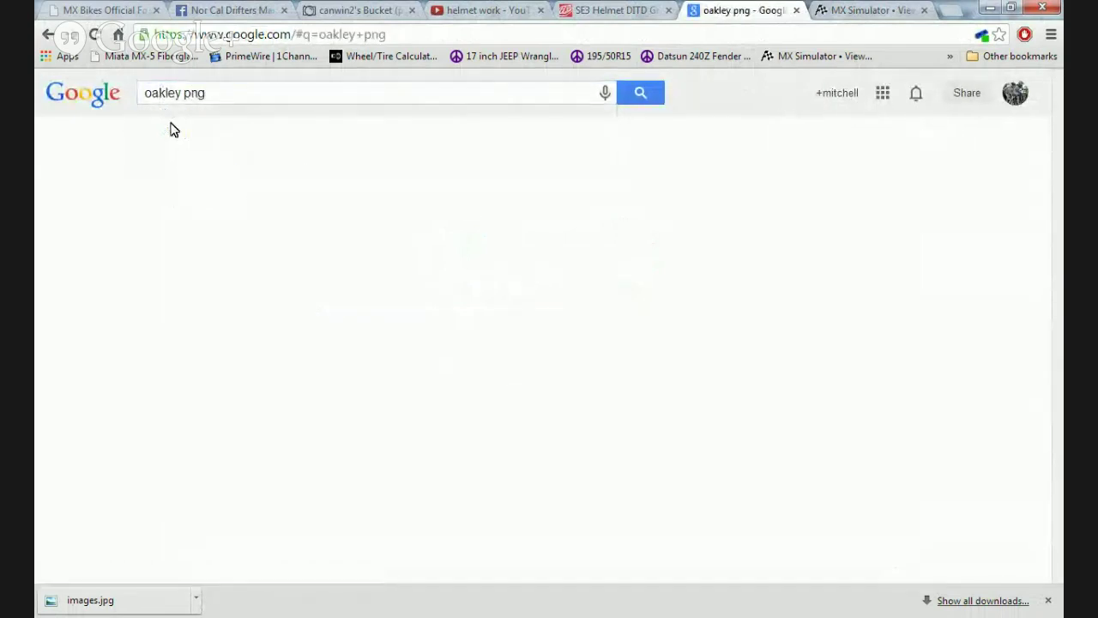
{"action": "left_click", "coordinate": [214, 140]}
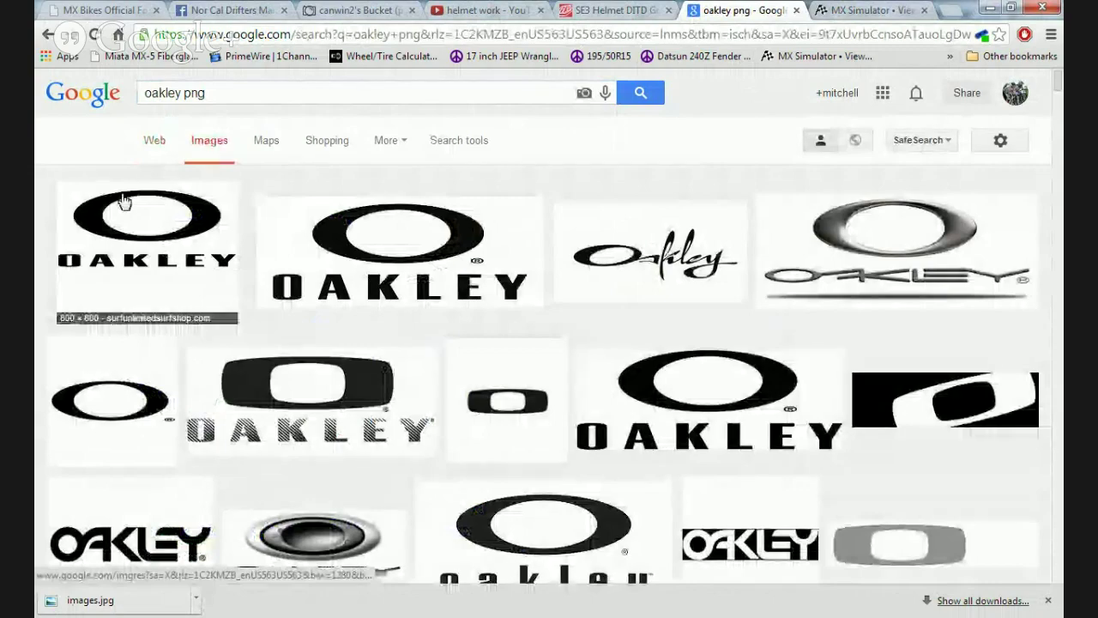
Open the Oakley Snow logo image and save it to the desktop as oakley.png
{"action": "scroll", "coordinate": [156, 230], "scroll_direction": "down", "scroll_amount": 2}
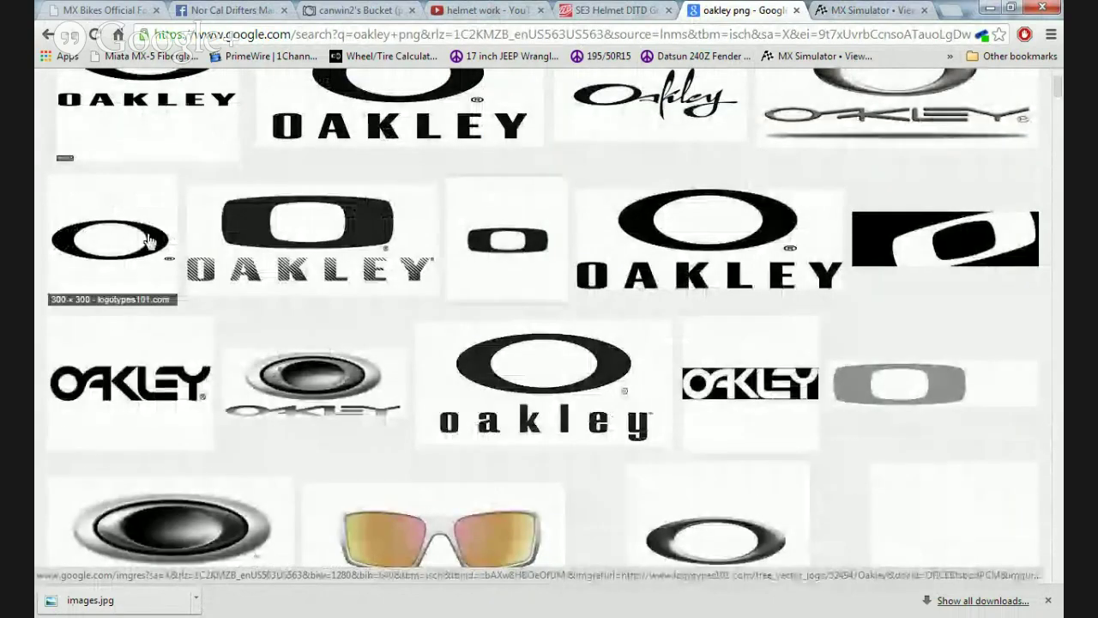
{"action": "left_click", "coordinate": [154, 372]}
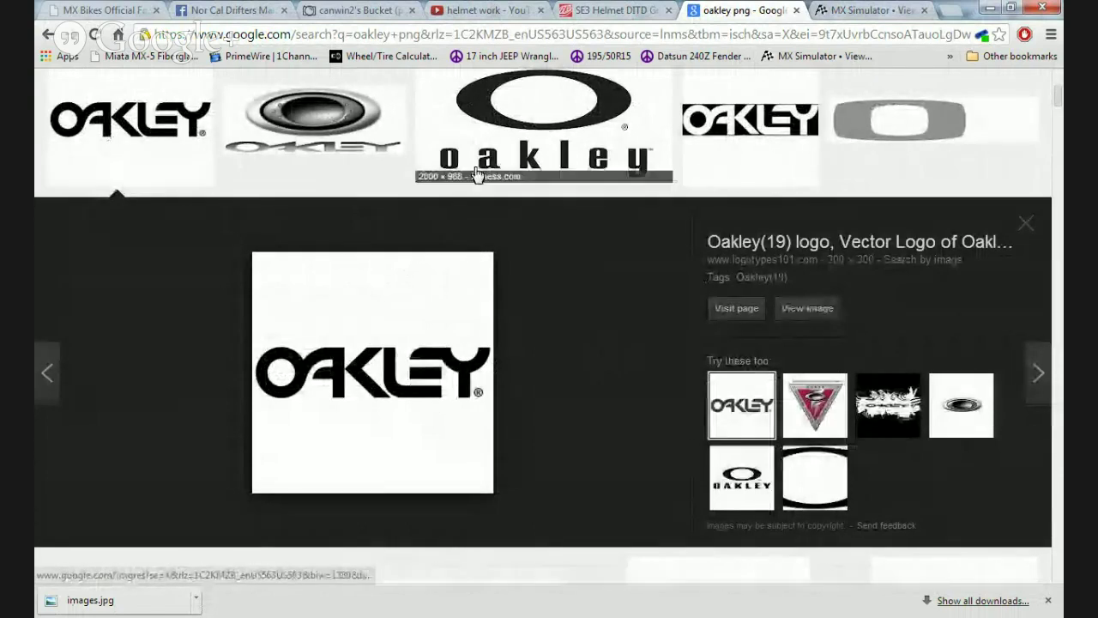
{"action": "left_click", "coordinate": [746, 127]}
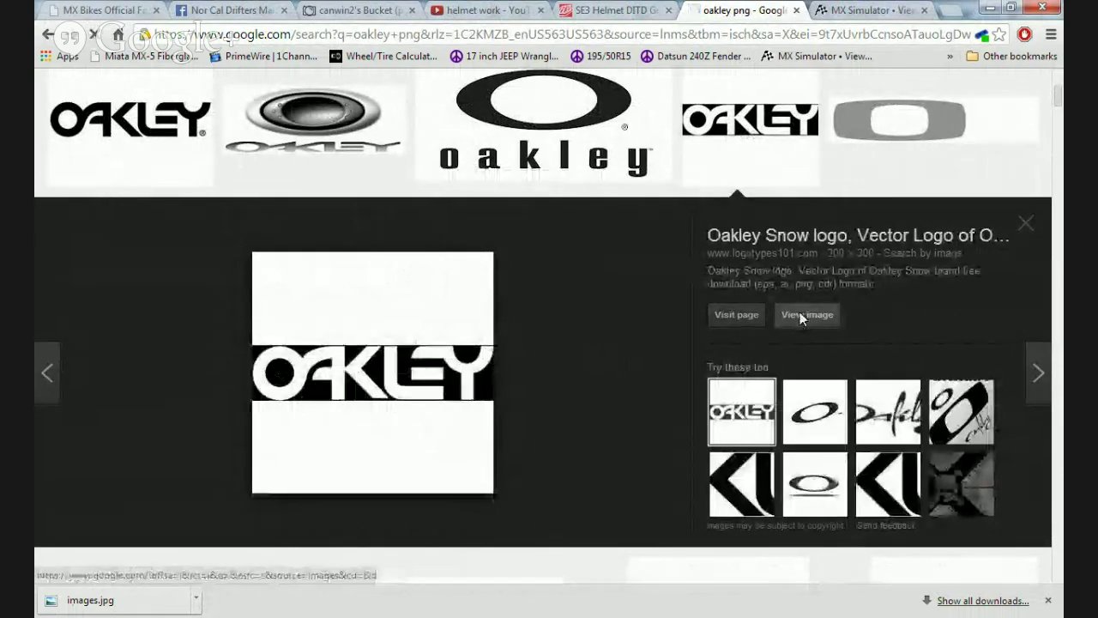
{"action": "left_click", "coordinate": [799, 312]}
{"action": "right_click", "coordinate": [240, 152]}
{"action": "left_click", "coordinate": [273, 161]}
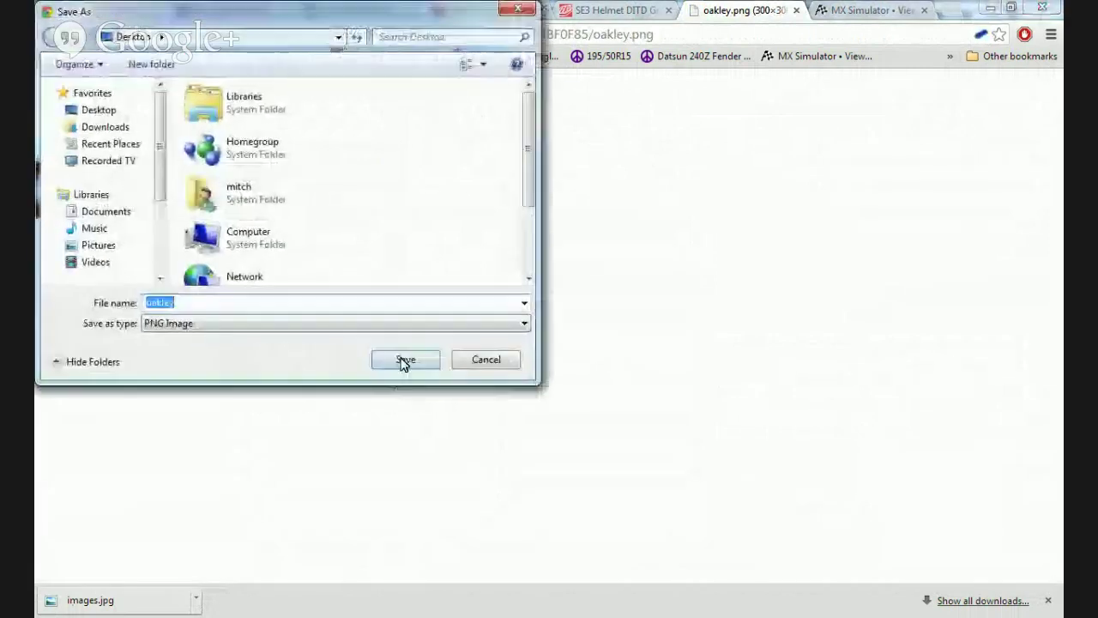
{"action": "left_click", "coordinate": [402, 360]}
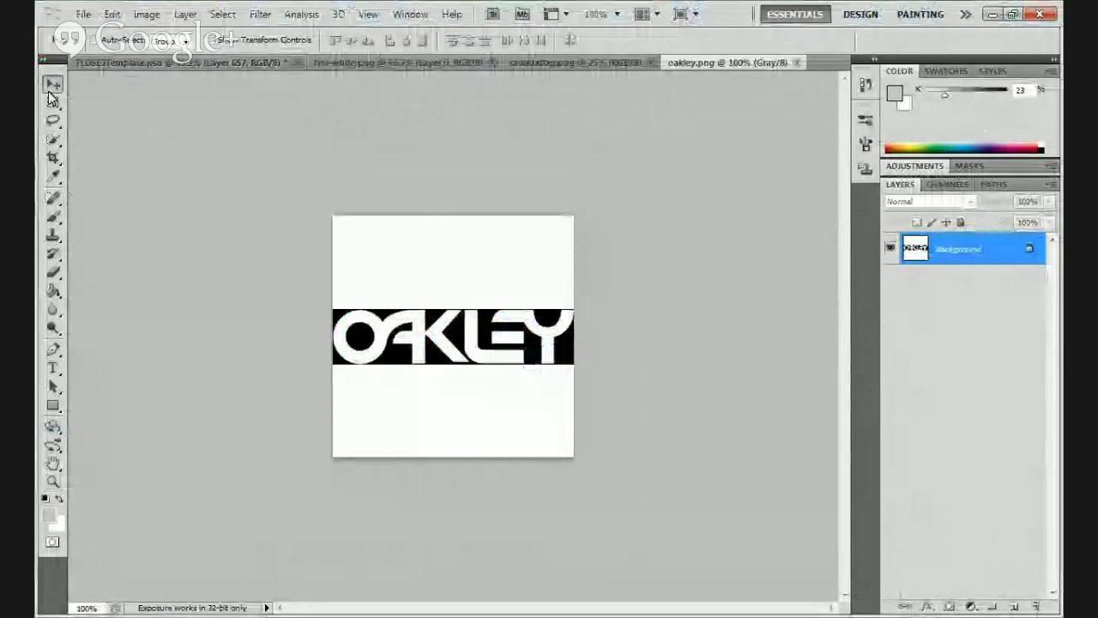
Select the black OAKLEY band on the strap and clear it to white
{"action": "key", "text": "m"}
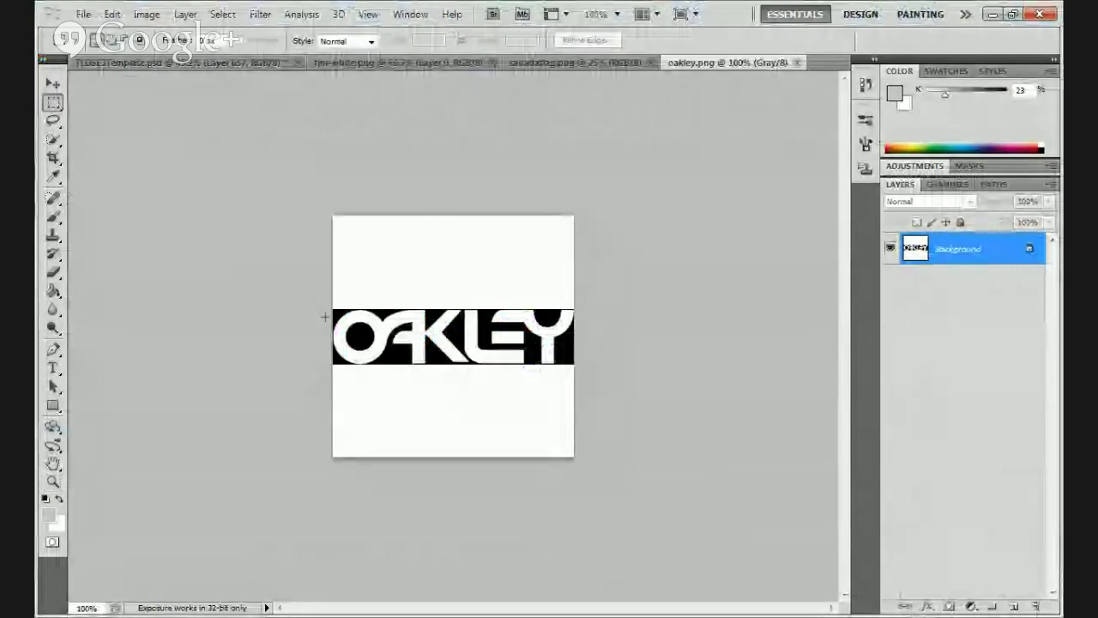
{"action": "left_click_drag", "start_coordinate": [333, 309], "coordinate": [574, 363]}
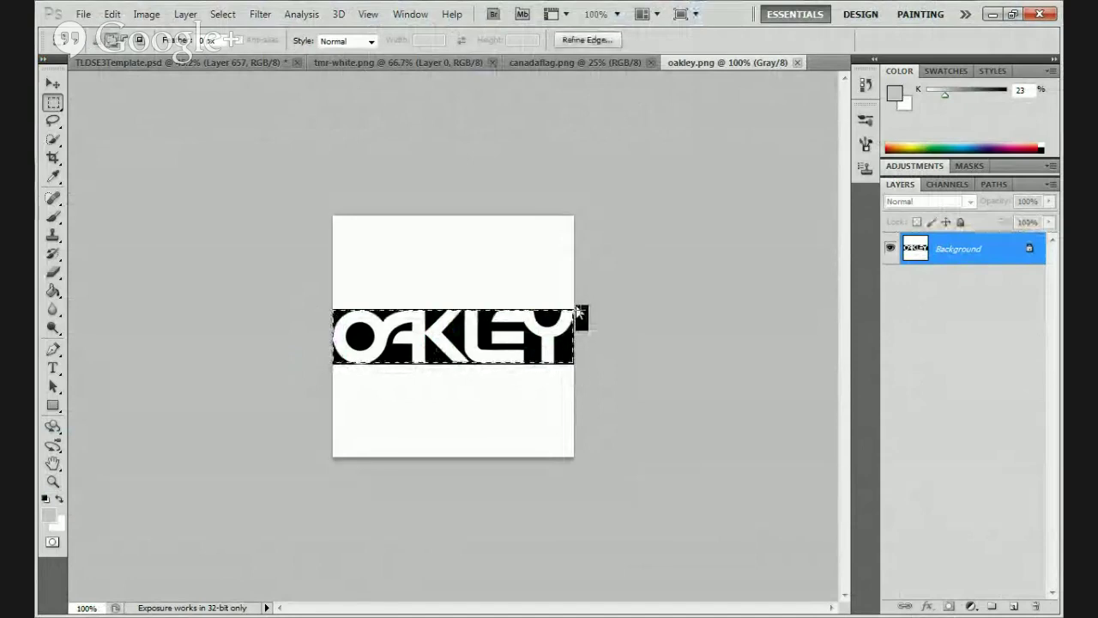
{"action": "left_click_drag", "start_coordinate": [573, 310], "coordinate": [311, 364]}
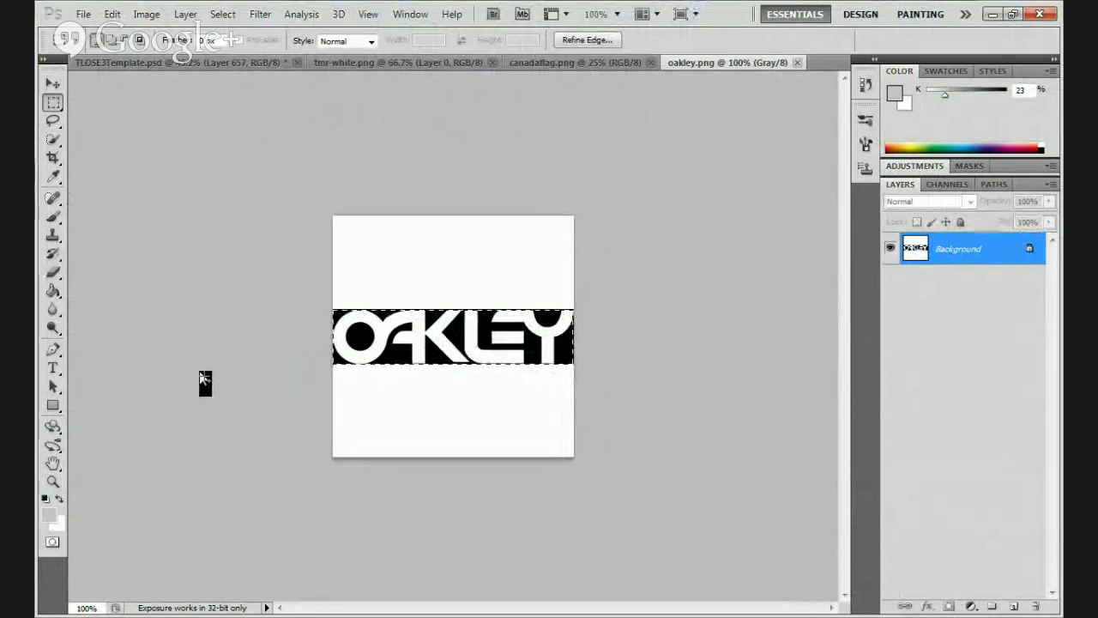
{"action": "key", "text": "BackSpace"}
{"action": "key", "text": "ctrl+d"}
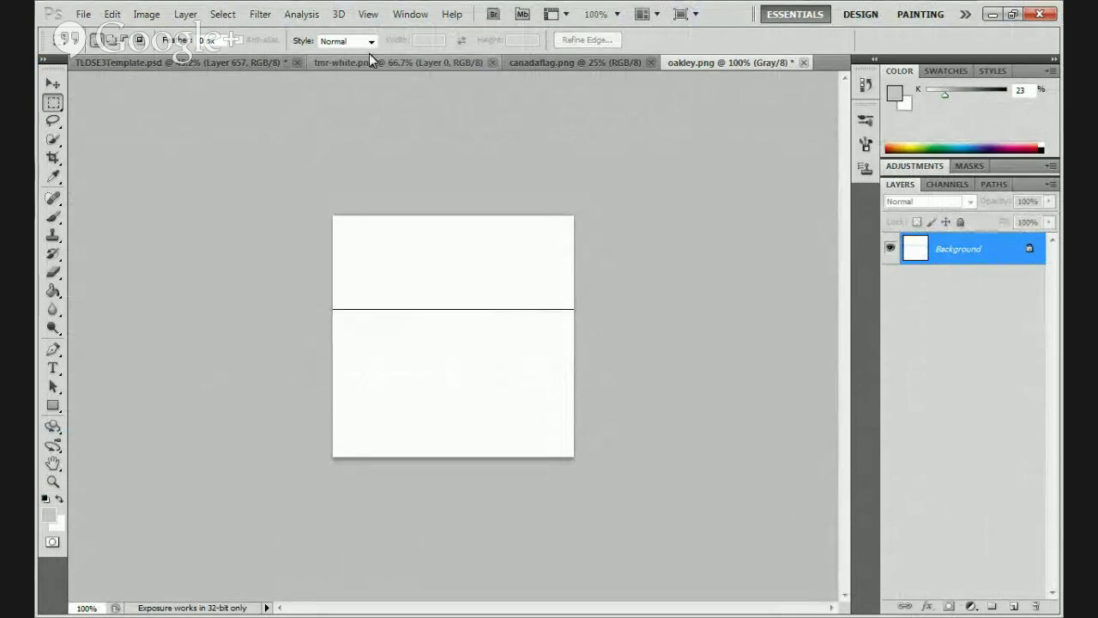
Return to TLDSE3Template.psd and try moving the OAKLEY logo, undoing the accidental move
{"action": "left_click", "coordinate": [586, 60]}
{"action": "left_click", "coordinate": [383, 64]}
{"action": "left_click", "coordinate": [247, 63]}
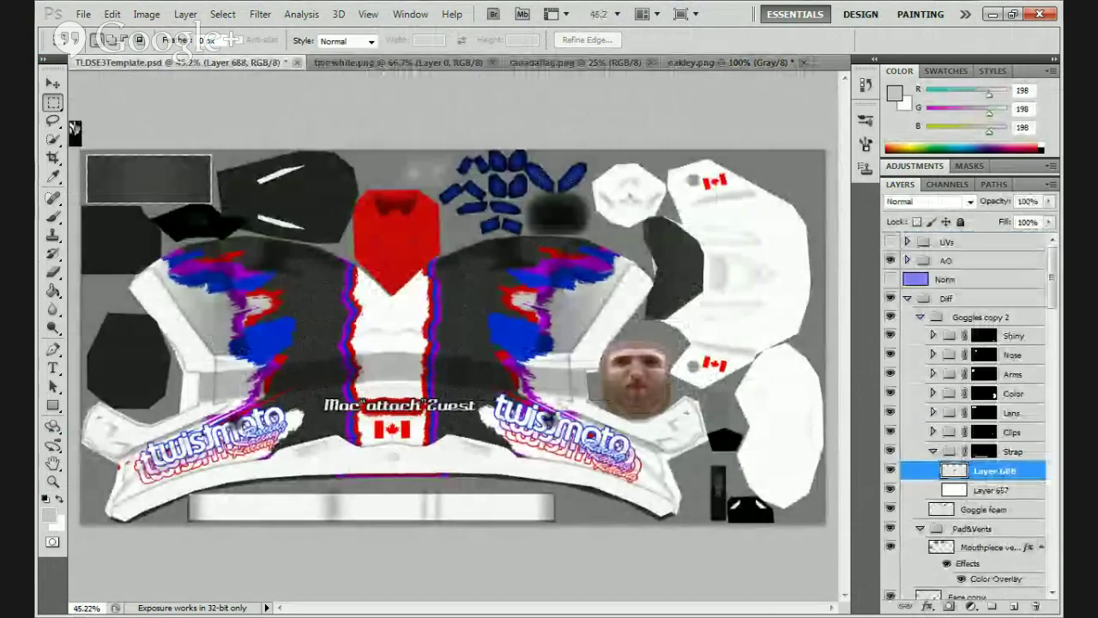
{"action": "left_click", "coordinate": [52, 84]}
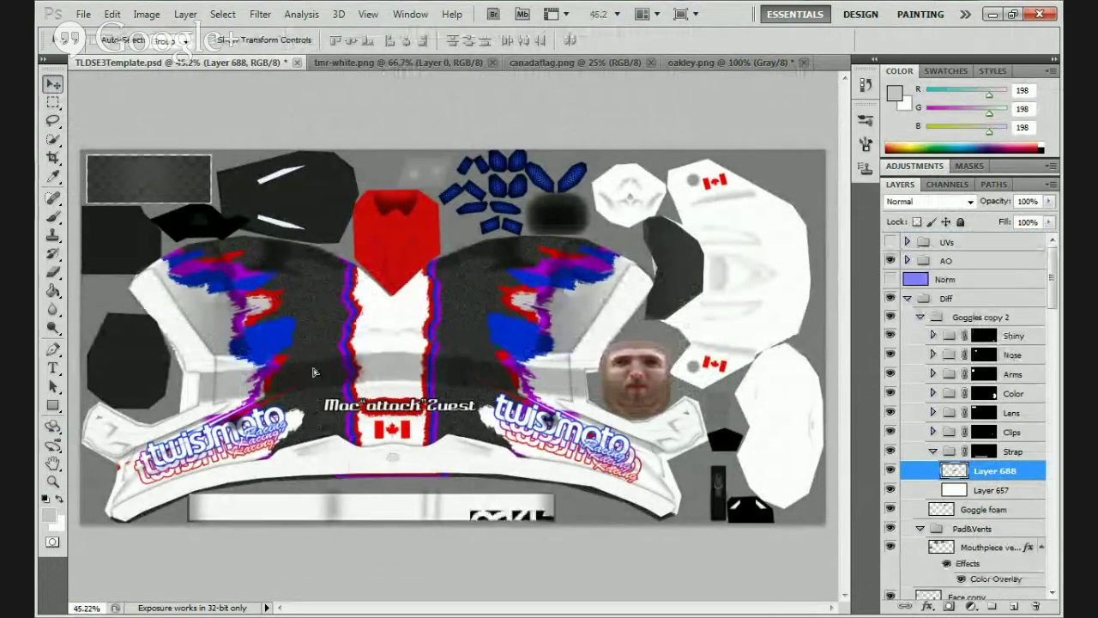
{"action": "left_click_drag", "start_coordinate": [314, 371], "coordinate": [303, 448]}
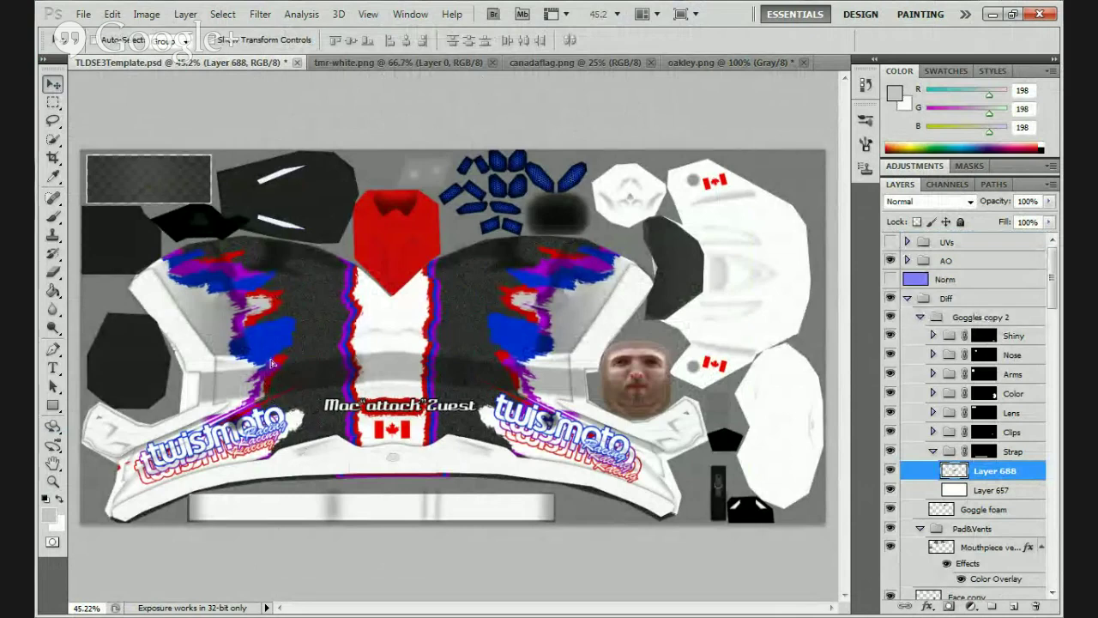
{"action": "key", "text": "ctrl+z"}
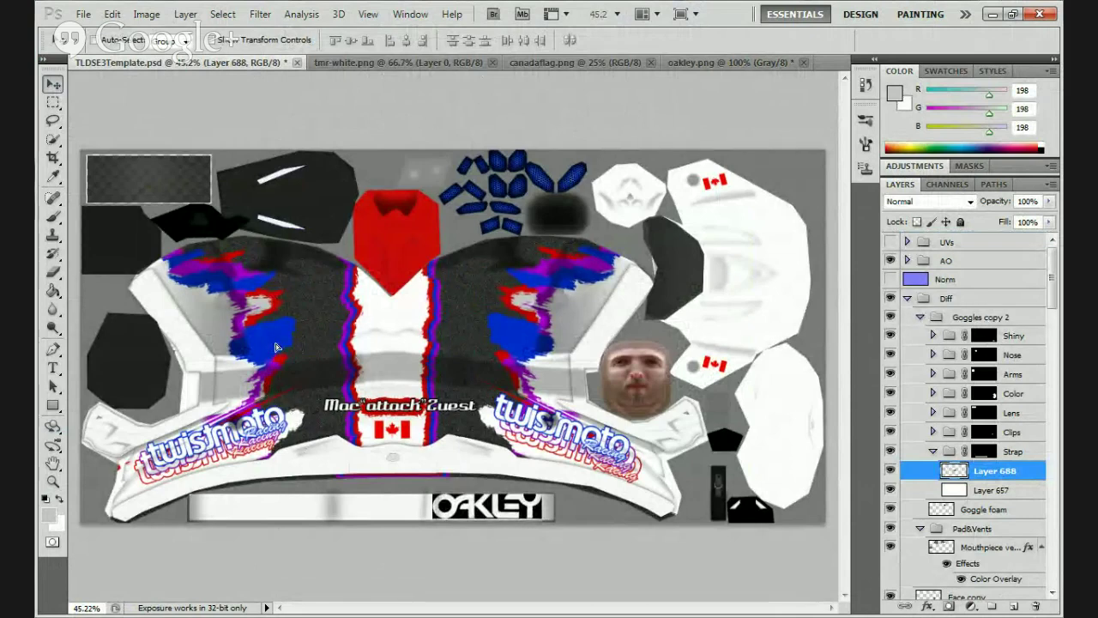
Scale the OAKLEY logo down to about 88% and nudge it 2 pixels right
{"action": "key", "text": "ctrl+t"}
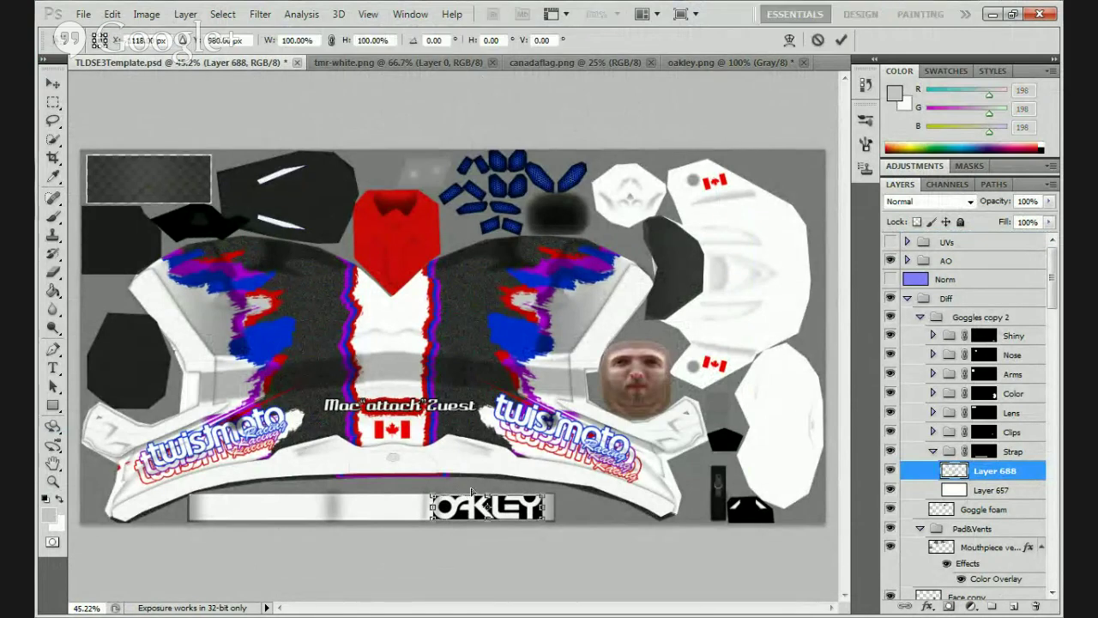
{"action": "left_click_drag", "start_coordinate": [542, 495], "coordinate": [531, 496]}
{"action": "left_click", "coordinate": [841, 39]}
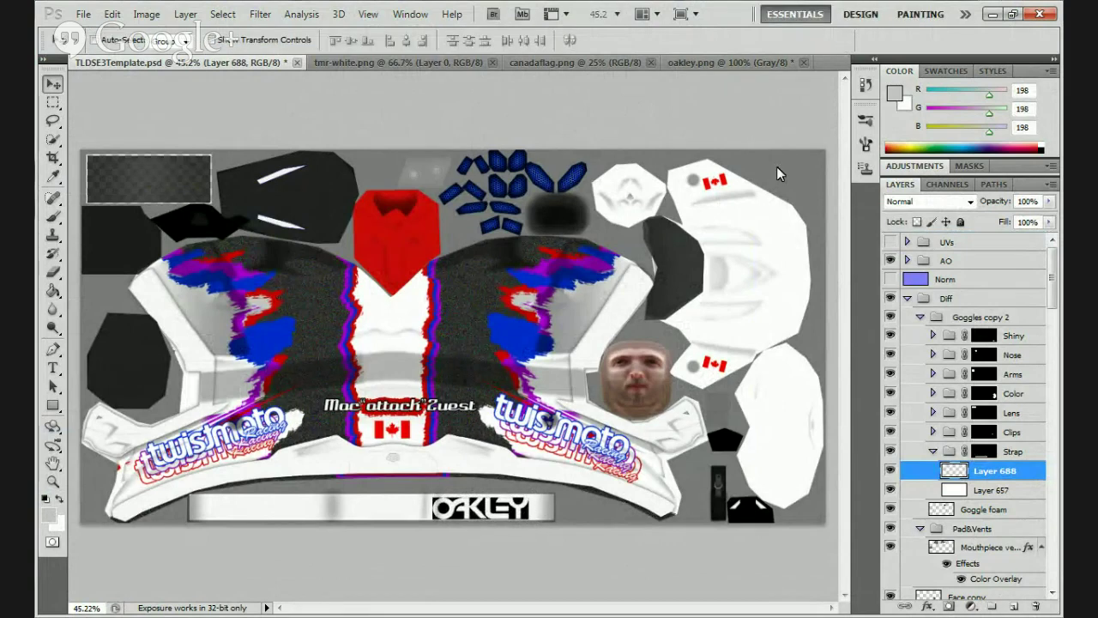
{"action": "key", "text": "Right"}
{"action": "key", "text": "Right"}
{"action": "key", "text": "Right"}
{"action": "key", "text": "Right"}
{"action": "key", "text": "Right"}
{"action": "key", "text": "Right"}
{"action": "key", "text": "Right"}
{"action": "key", "text": "Right"}
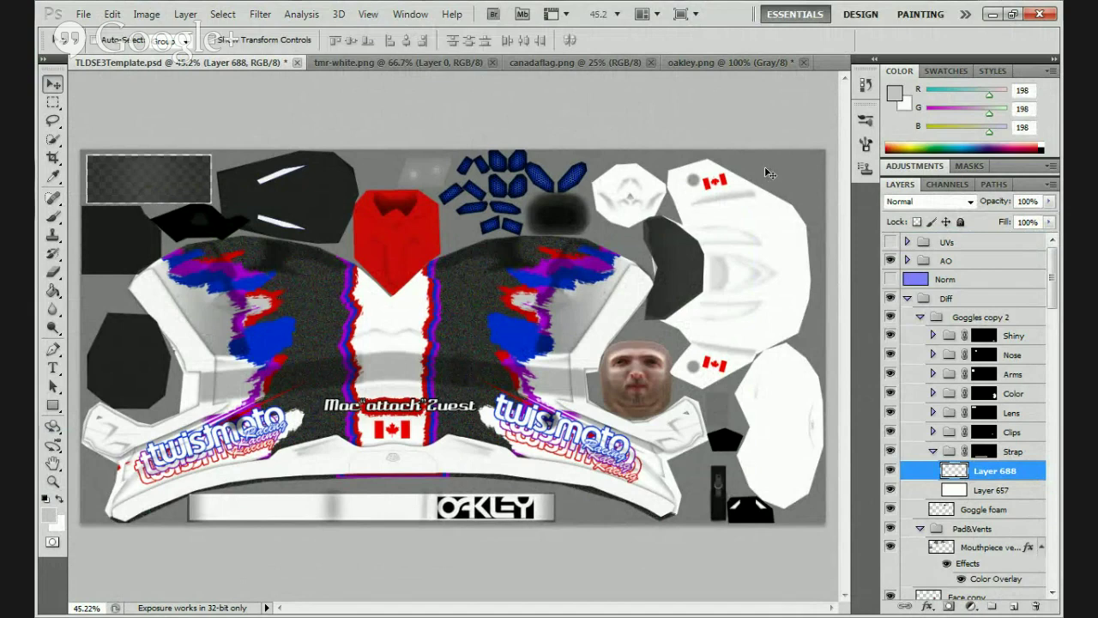
{"action": "key", "text": "Right"}
{"action": "key", "text": "Right"}
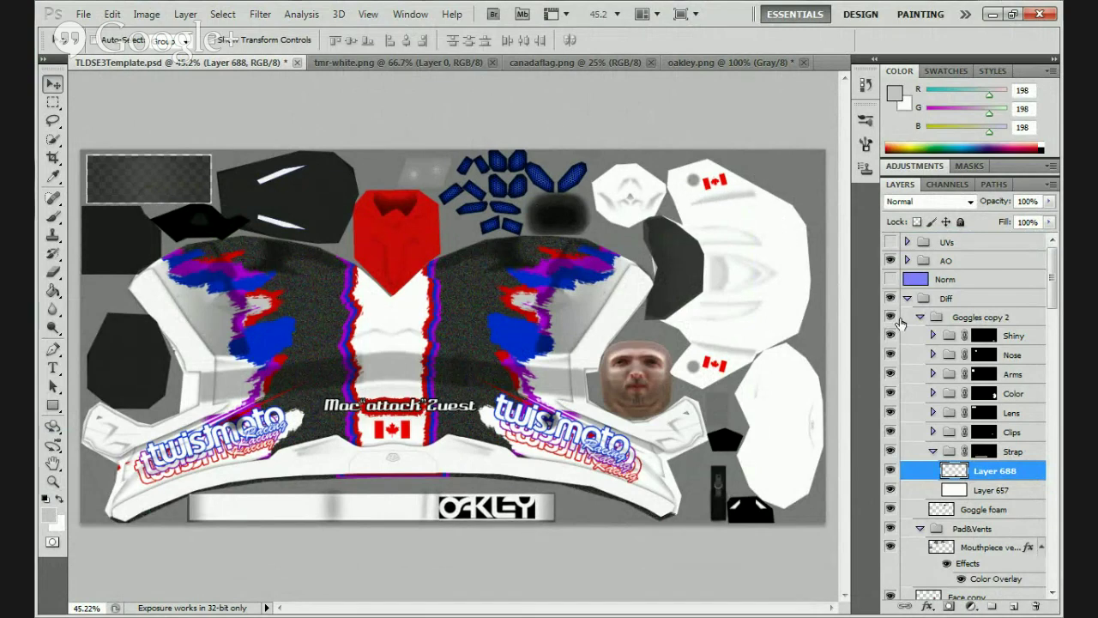
Duplicate the OAKLEY logo layer, move the copy to the bar's left, and add a layer above Layer 657
{"action": "right_click", "coordinate": [1005, 482]}
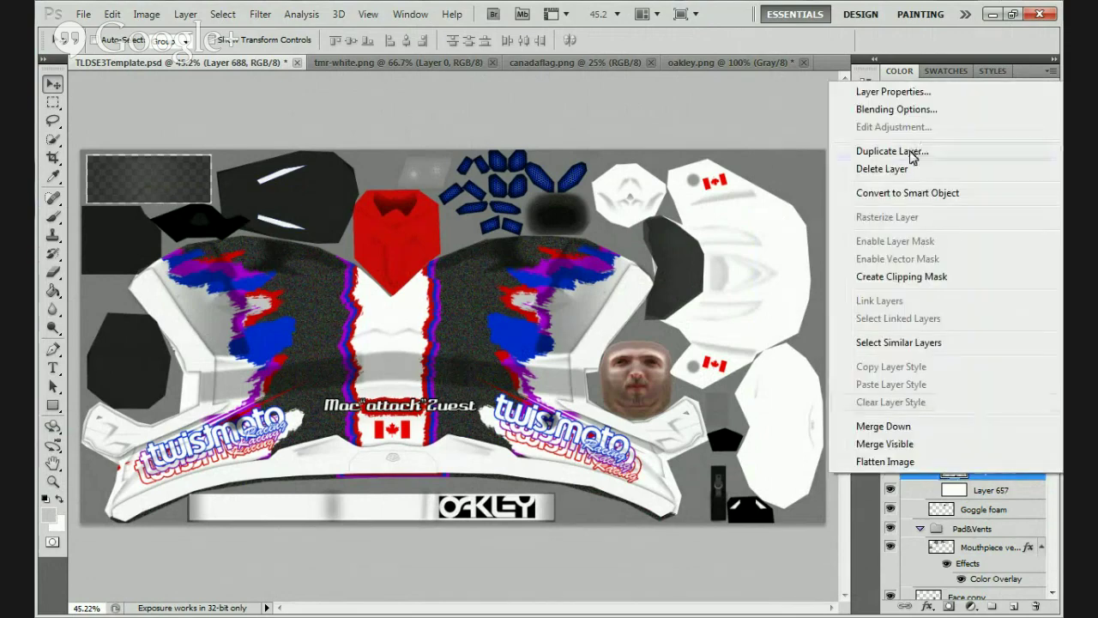
{"action": "left_click", "coordinate": [912, 154]}
{"action": "left_click", "coordinate": [687, 182]}
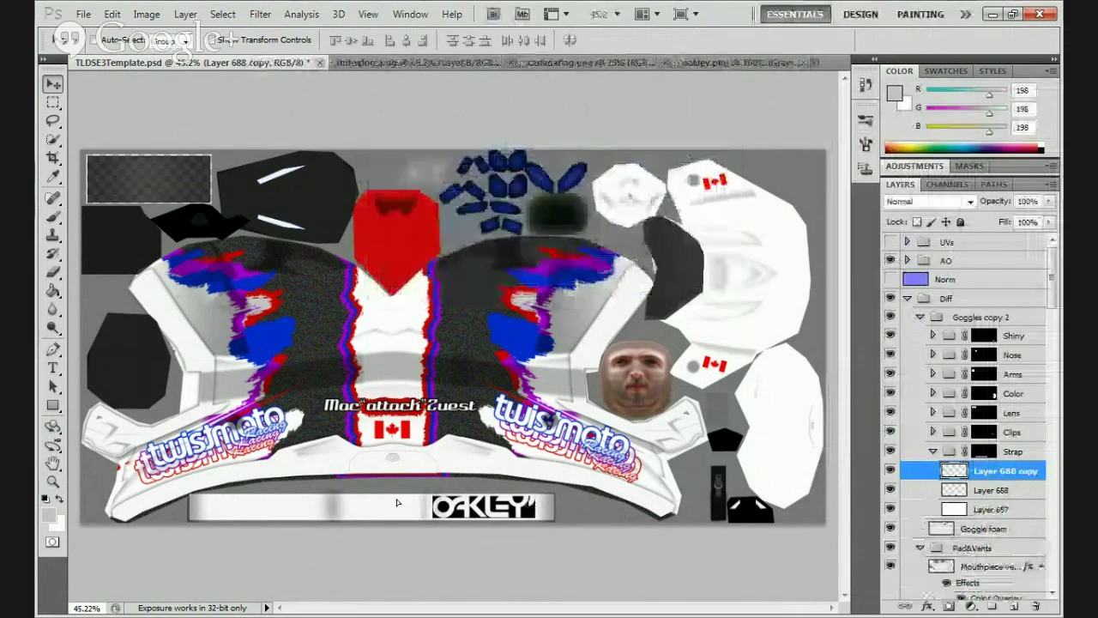
{"action": "left_click_drag", "start_coordinate": [455, 499], "coordinate": [219, 503]}
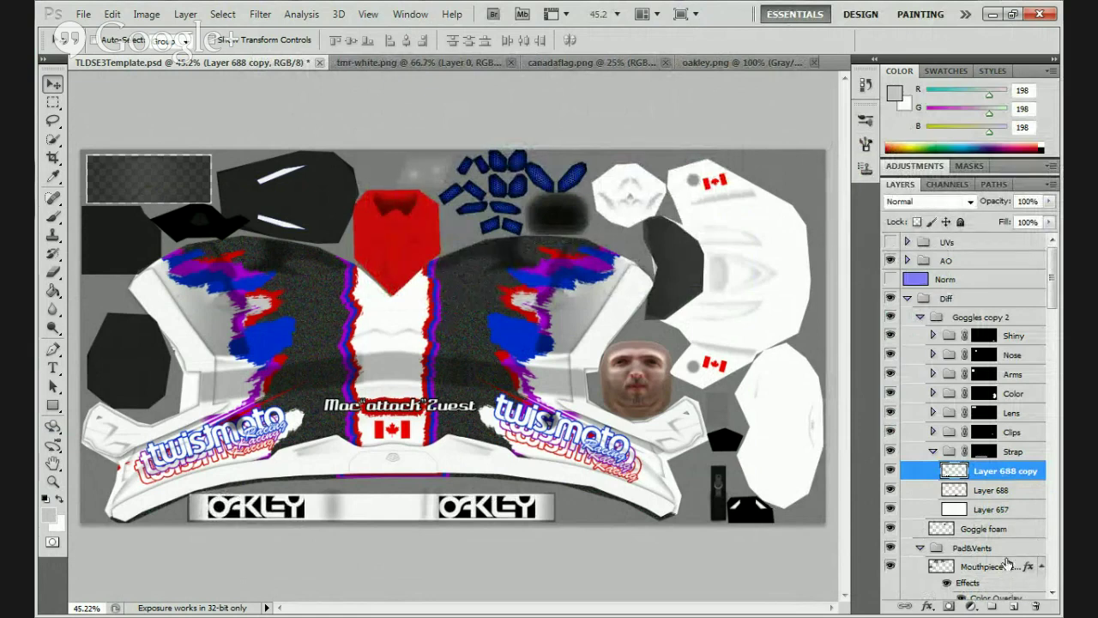
{"action": "left_click", "coordinate": [993, 509]}
{"action": "left_click", "coordinate": [1016, 606]}
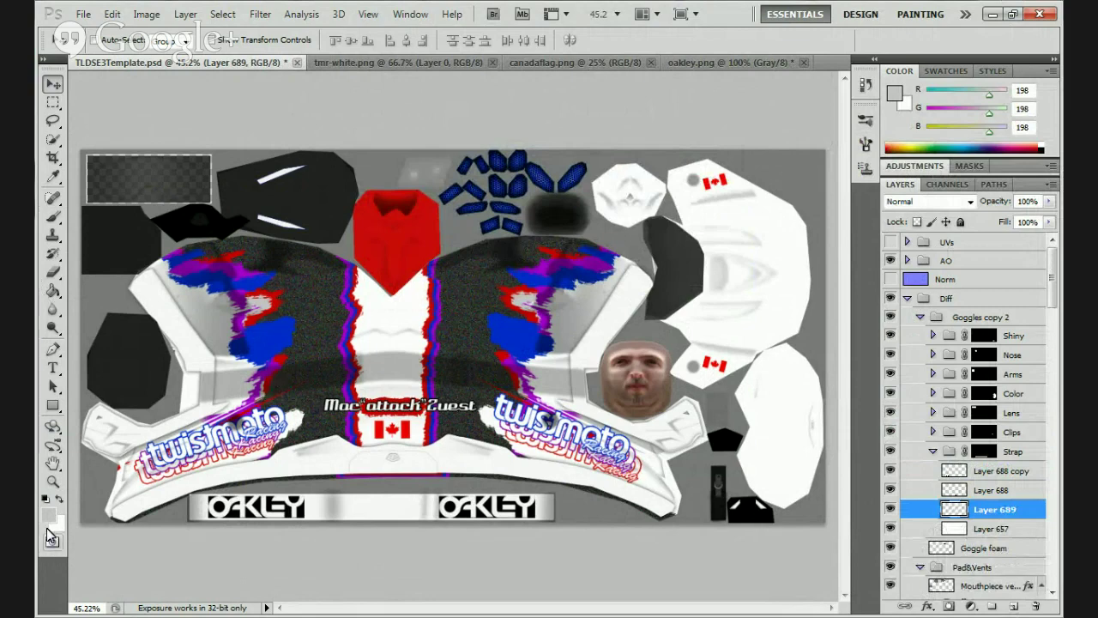
Sample red cb3131 from the canvas as foreground and brush it around the left OAKLEY logo
{"action": "left_click", "coordinate": [51, 220]}
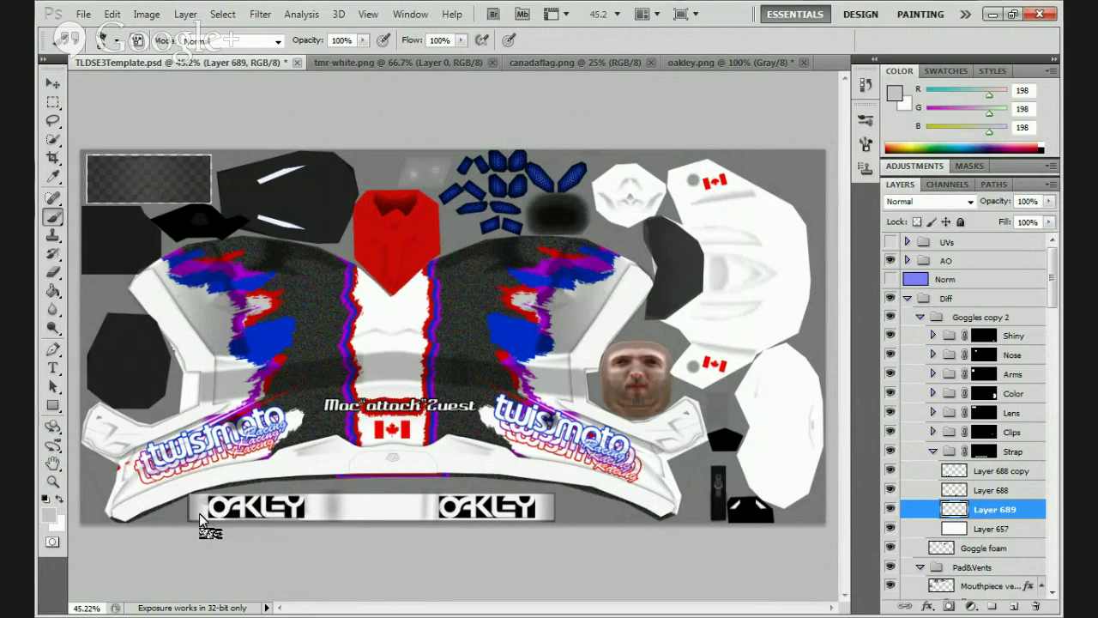
{"action": "left_click", "coordinate": [47, 522]}
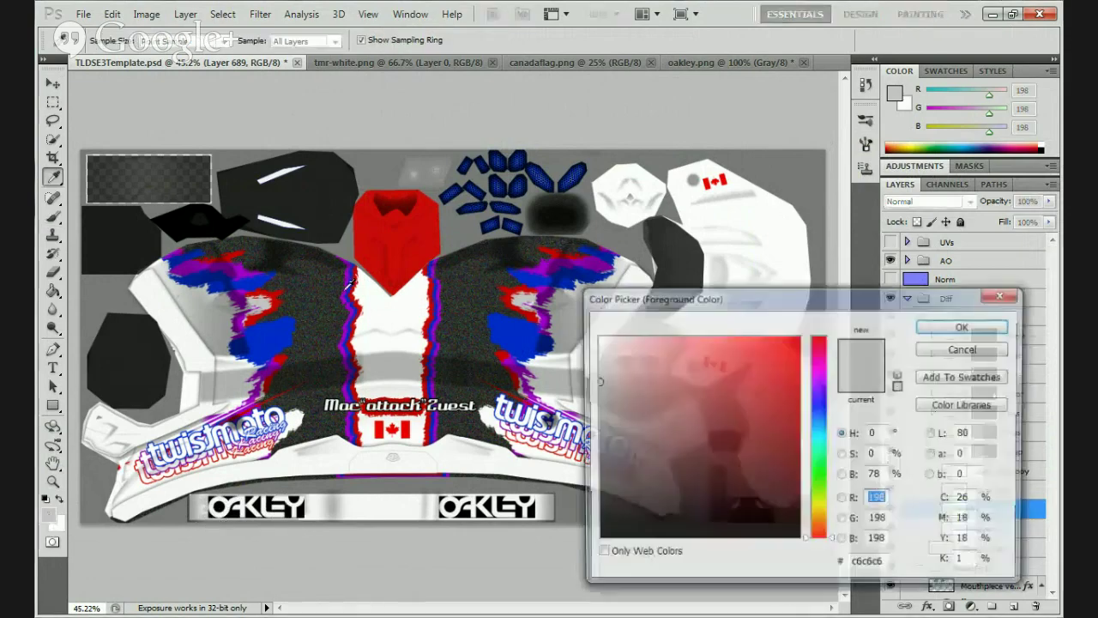
{"action": "left_click", "coordinate": [326, 294]}
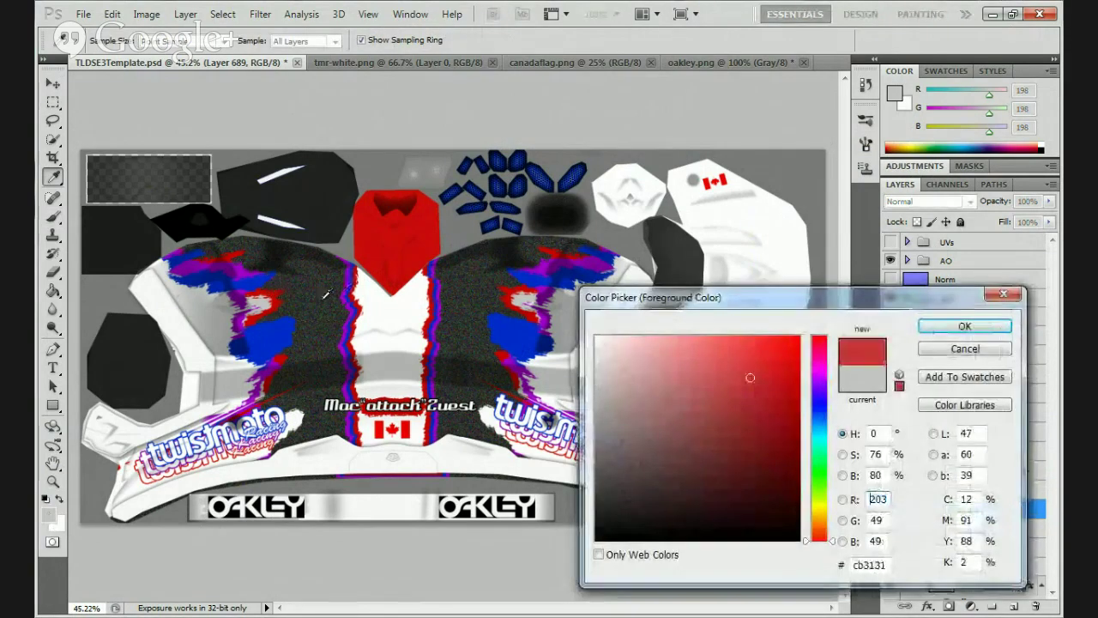
{"action": "left_click", "coordinate": [965, 325]}
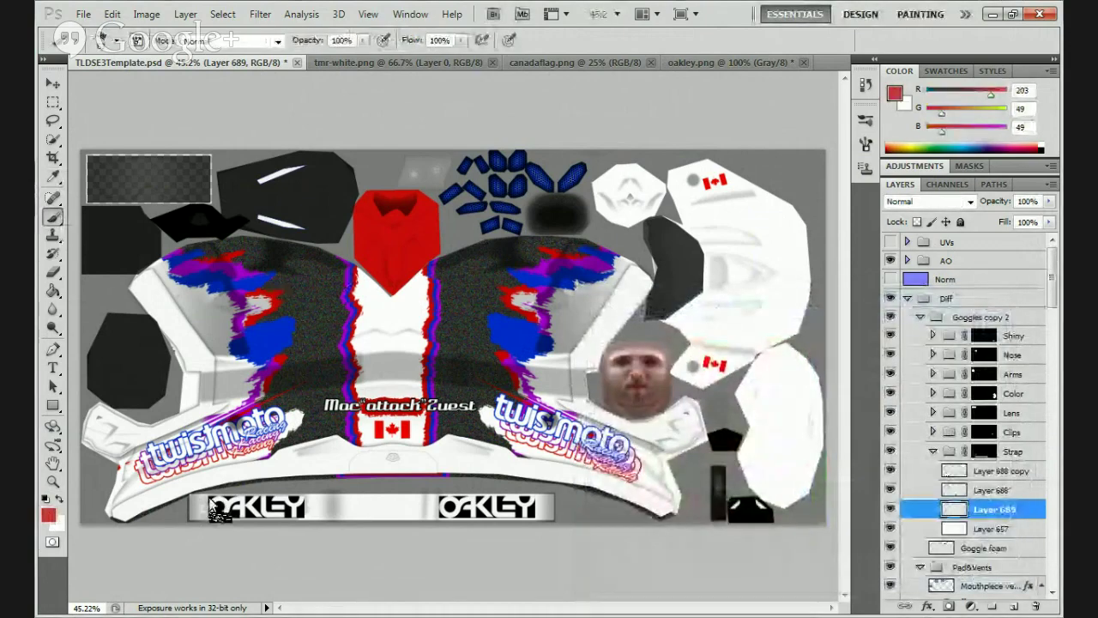
{"action": "mouse_move", "coordinate": [211, 503]}
{"action": "left_mouse_down"}
{"action": "mouse_move", "coordinate": [201, 516]}
{"action": "mouse_move", "coordinate": [240, 510]}
{"action": "left_mouse_up"}
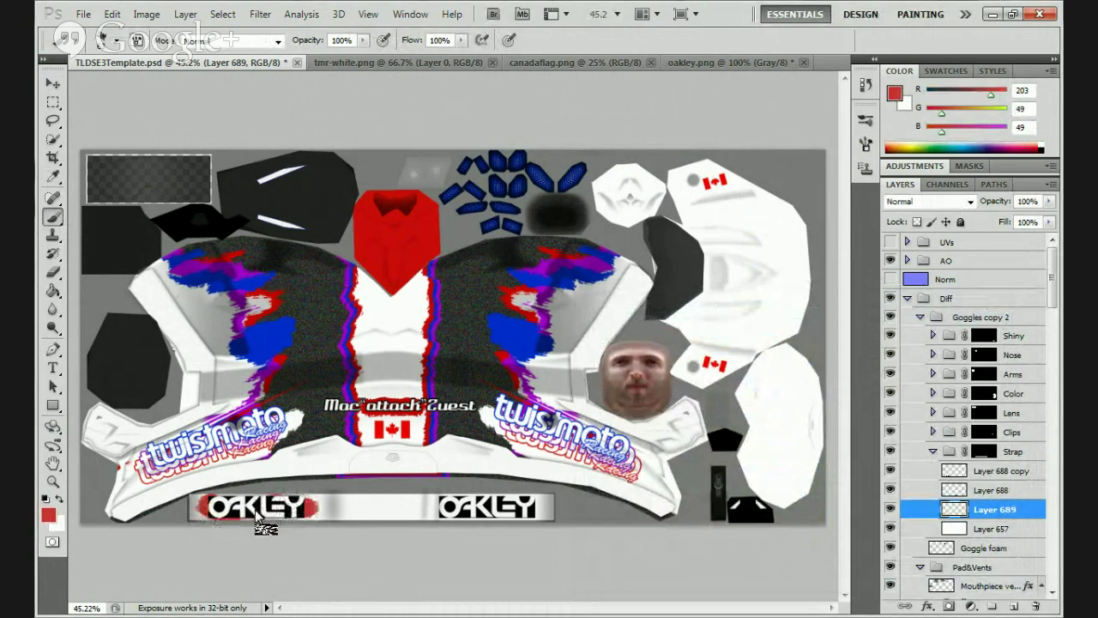
{"action": "left_click", "coordinate": [53, 273]}
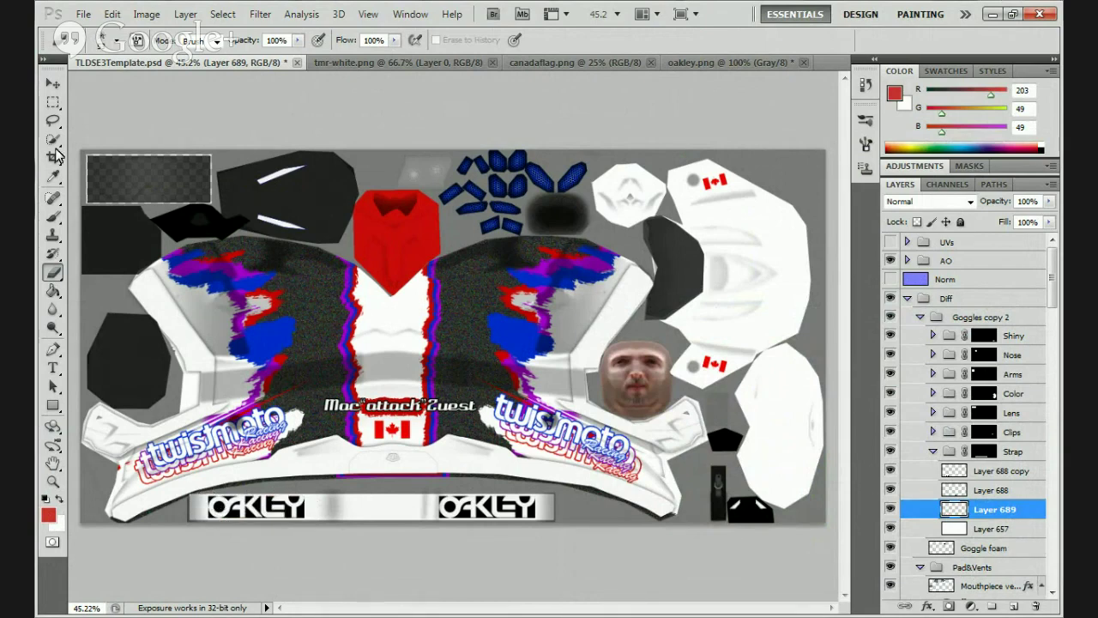
{"action": "left_click", "coordinate": [55, 217]}
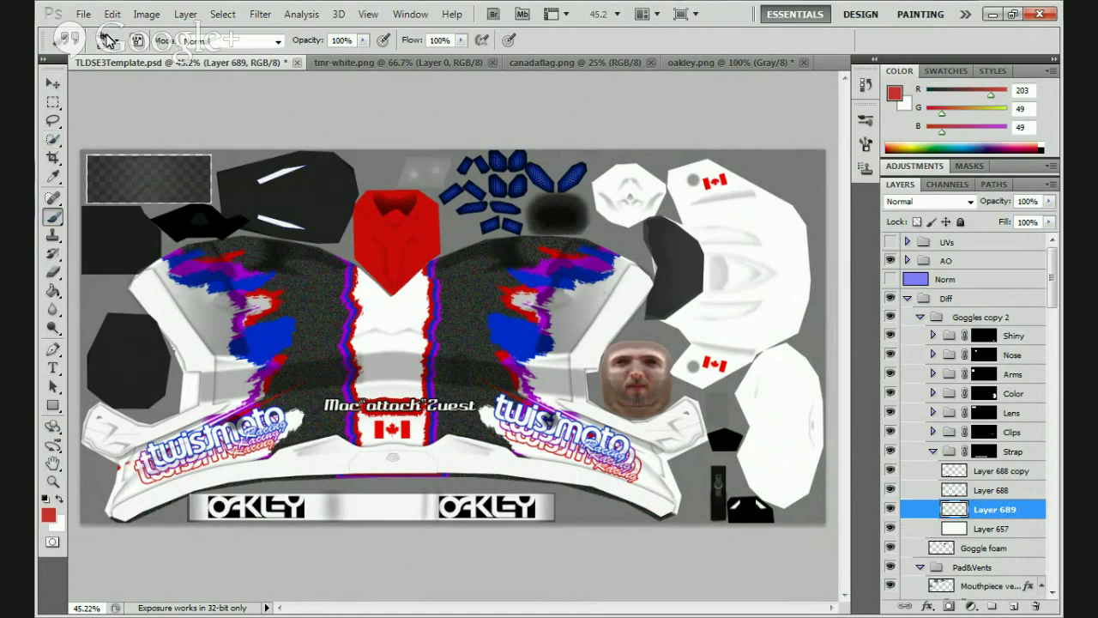
Use the 39 px speckled brush to paint red beneath the left OAKLEY logo
{"action": "left_click", "coordinate": [109, 40]}
{"action": "left_click", "coordinate": [199, 151]}
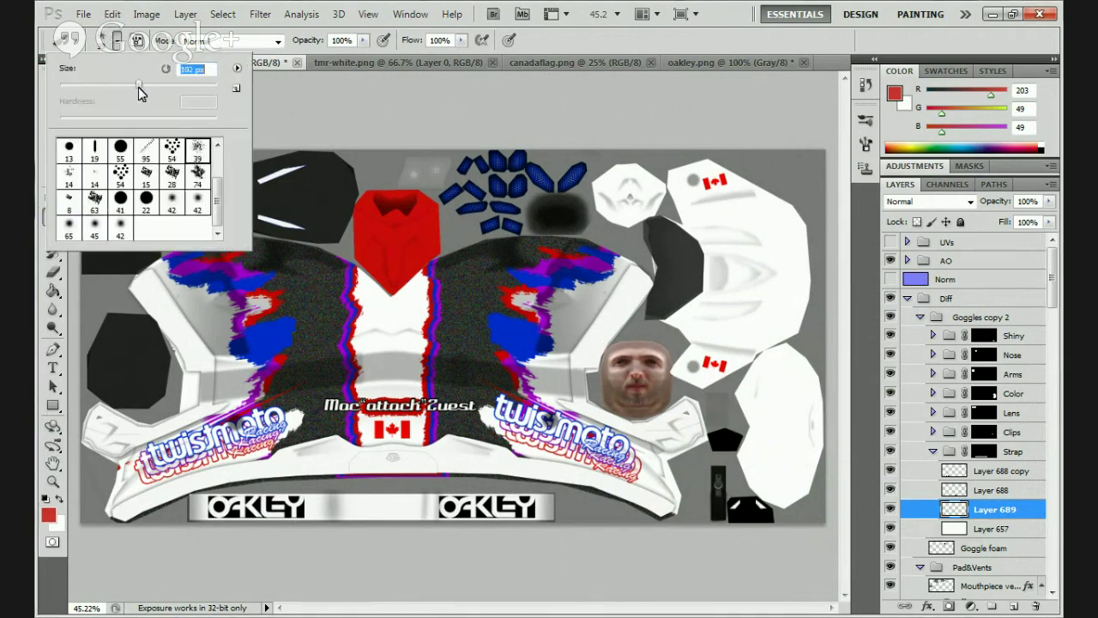
{"action": "left_click", "coordinate": [234, 510]}
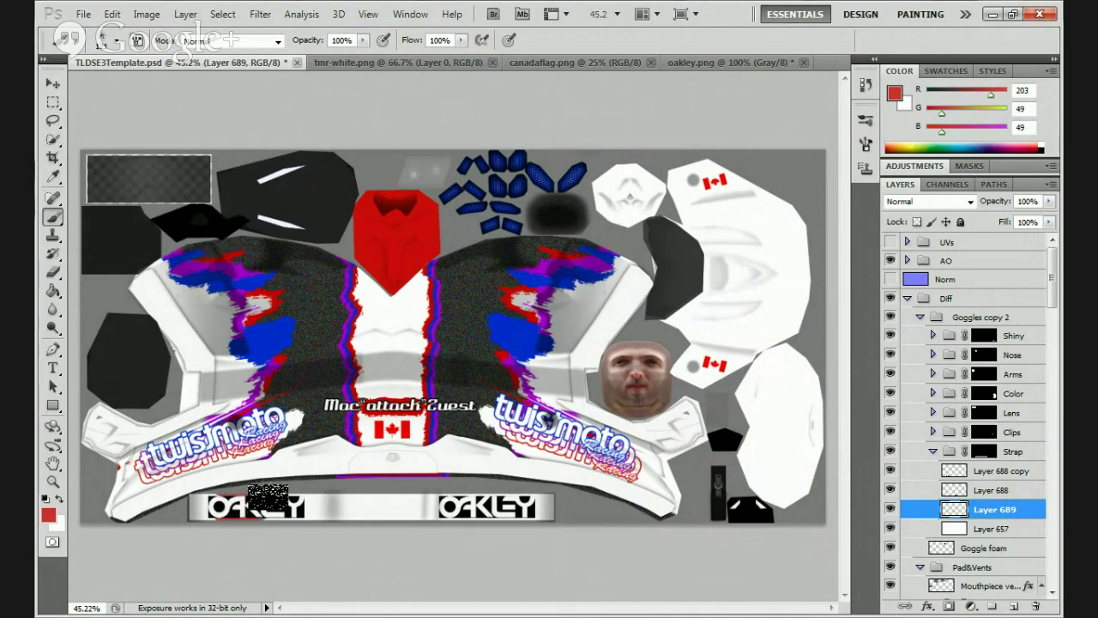
{"action": "left_click_drag", "start_coordinate": [267, 497], "coordinate": [306, 497]}
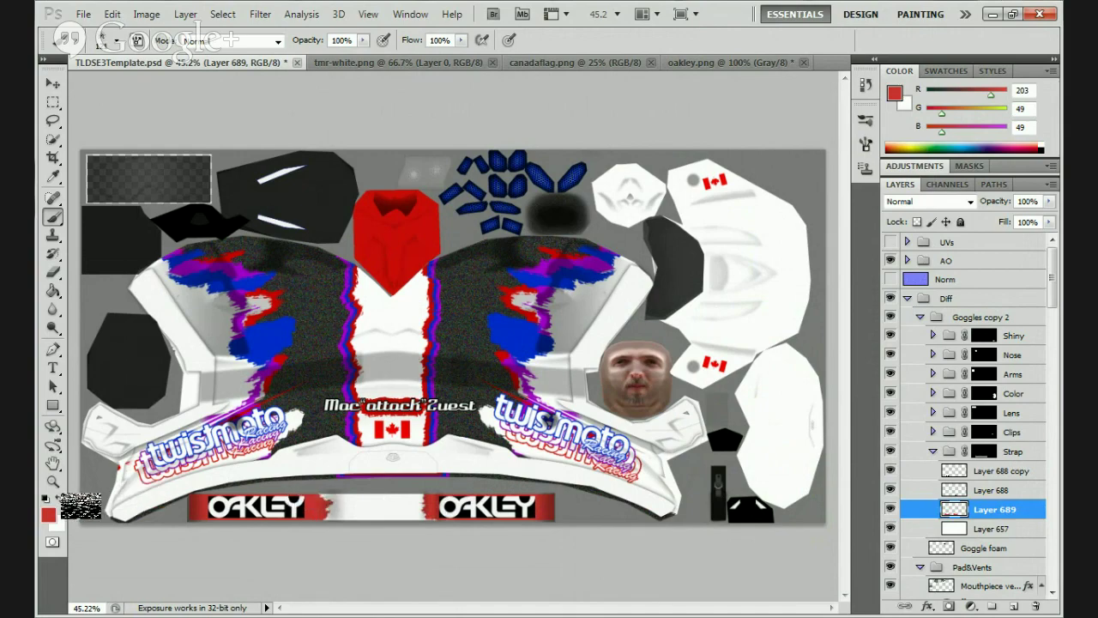
{"action": "left_click", "coordinate": [53, 481]}
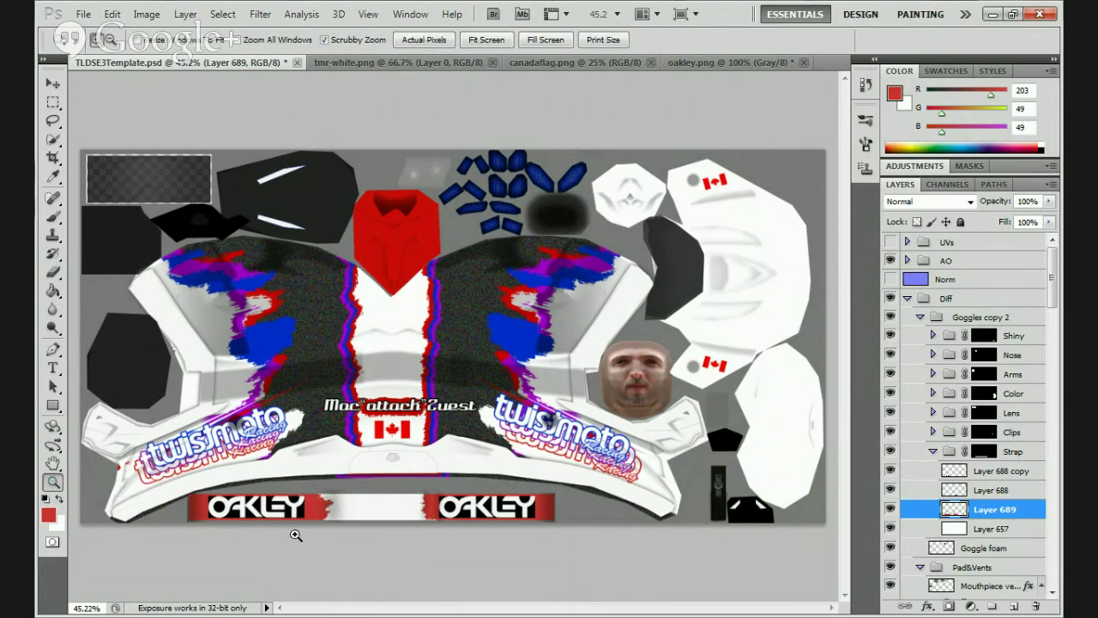
Zoom into the strap bar, add Layer 690 below Layer 689, and sample blue as foreground
{"action": "left_click_drag", "start_coordinate": [295, 535], "coordinate": [317, 552]}
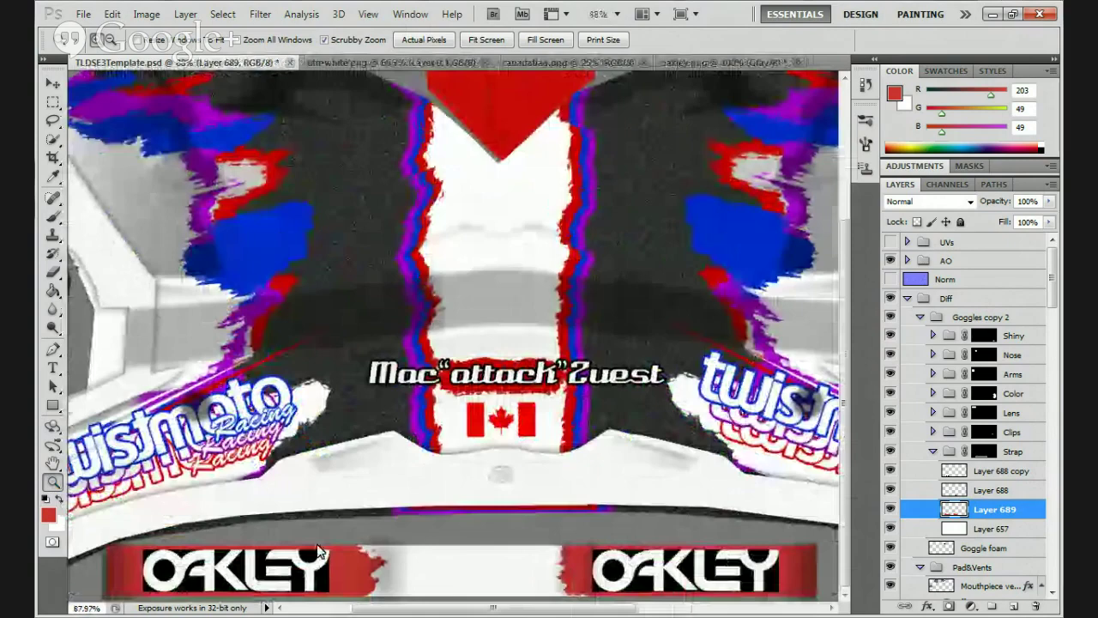
{"action": "key", "text": "b"}
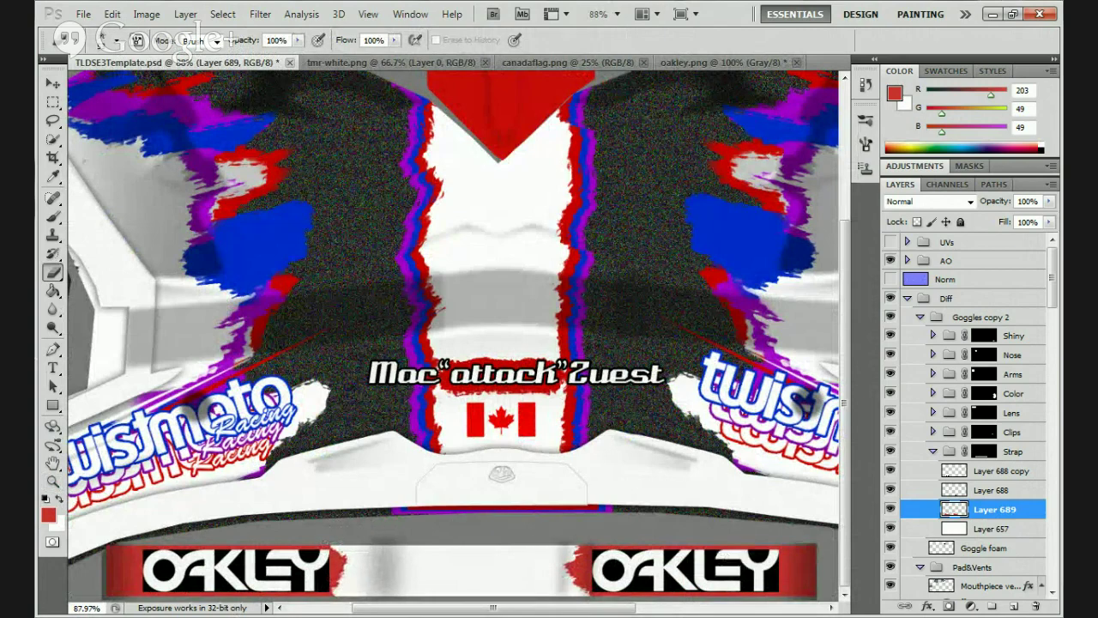
{"action": "left_click", "coordinate": [1017, 606]}
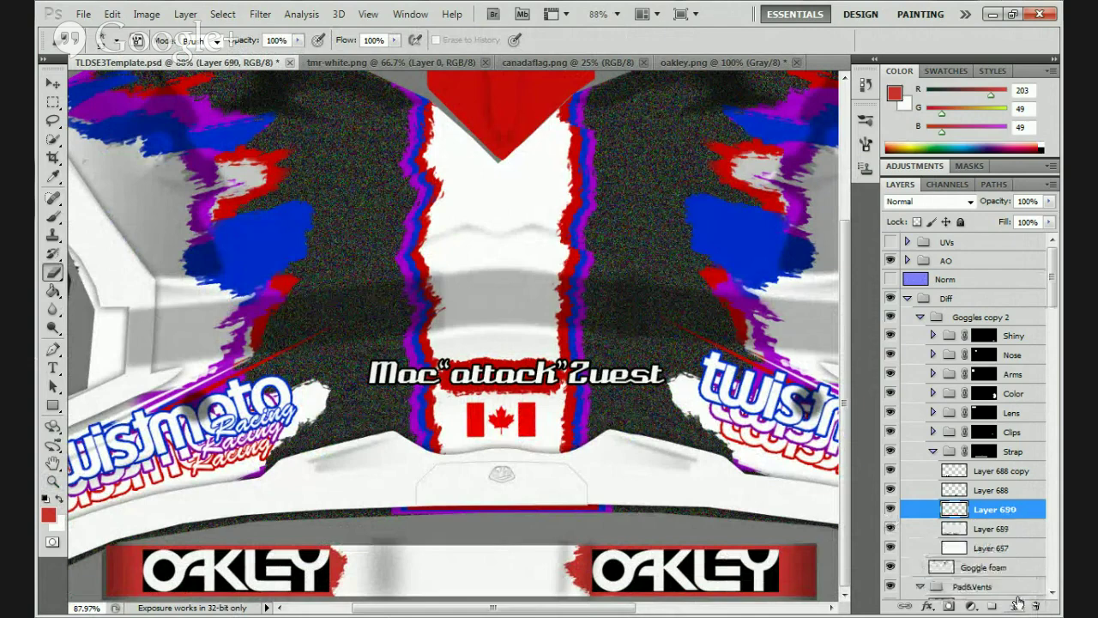
{"action": "left_click", "coordinate": [48, 518]}
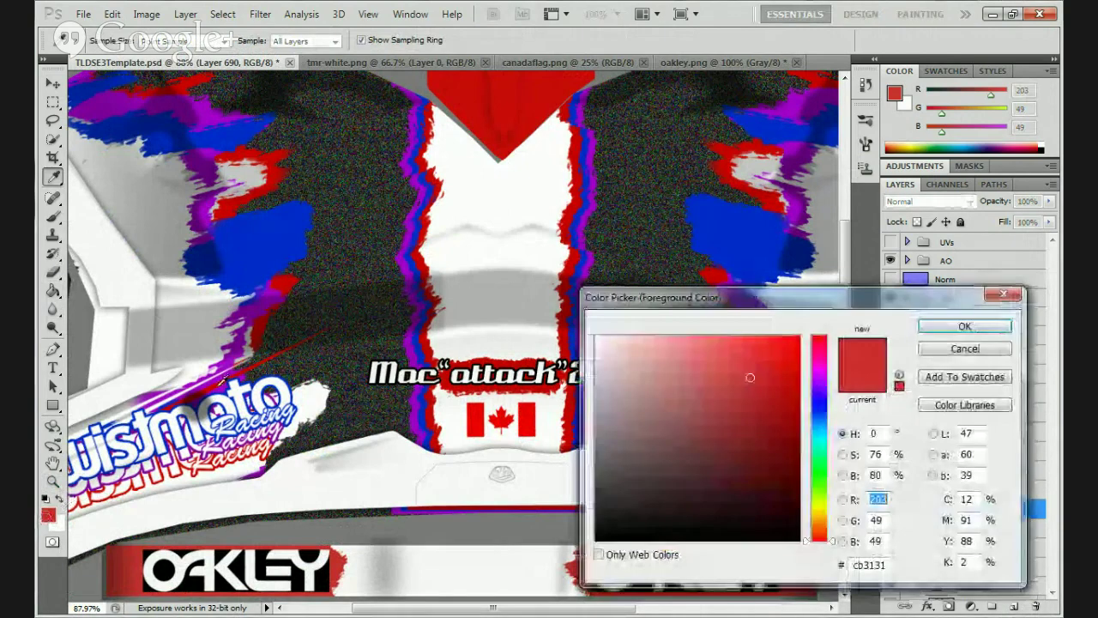
{"action": "left_click", "coordinate": [307, 210]}
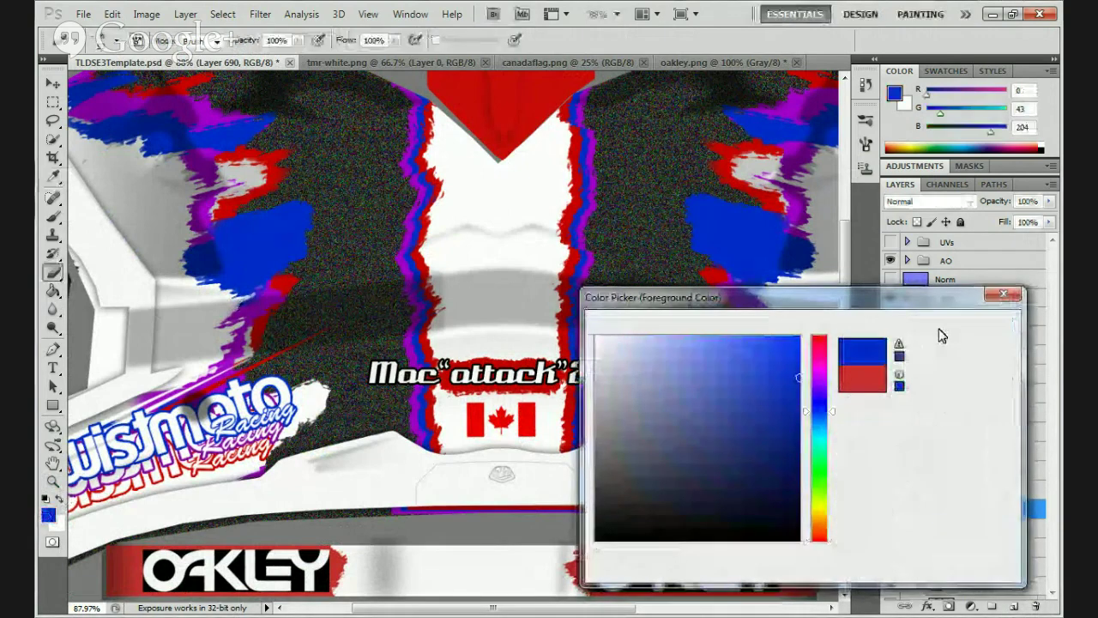
{"action": "left_click", "coordinate": [952, 327]}
{"action": "key", "text": "b"}
{"action": "left_click_drag", "start_coordinate": [924, 509], "coordinate": [947, 537]}
Paint blue edges beside both OAKLEY logos, then zoom out to the whole texture
{"action": "mouse_move", "coordinate": [304, 549]}
{"action": "left_mouse_down"}
{"action": "mouse_move", "coordinate": [296, 566]}
{"action": "mouse_move", "coordinate": [316, 581]}
{"action": "mouse_move", "coordinate": [294, 544]}
{"action": "left_mouse_up"}
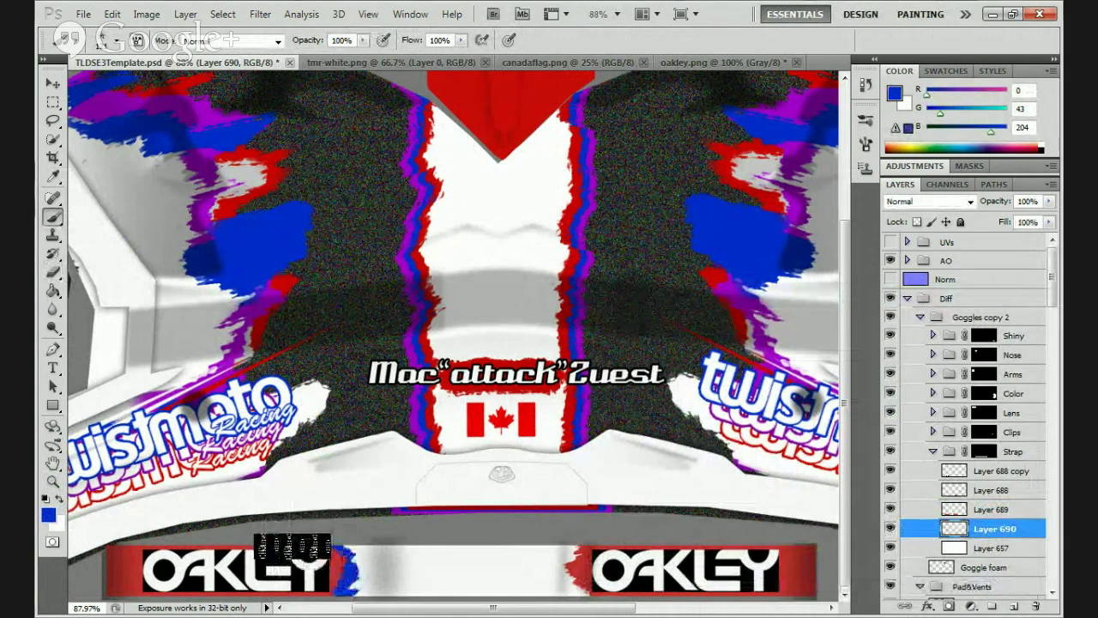
{"action": "mouse_move", "coordinate": [590, 580]}
{"action": "left_mouse_down"}
{"action": "mouse_move", "coordinate": [594, 540]}
{"action": "mouse_move", "coordinate": [581, 549]}
{"action": "mouse_move", "coordinate": [588, 561]}
{"action": "left_mouse_up"}
{"action": "left_click", "coordinate": [52, 272]}
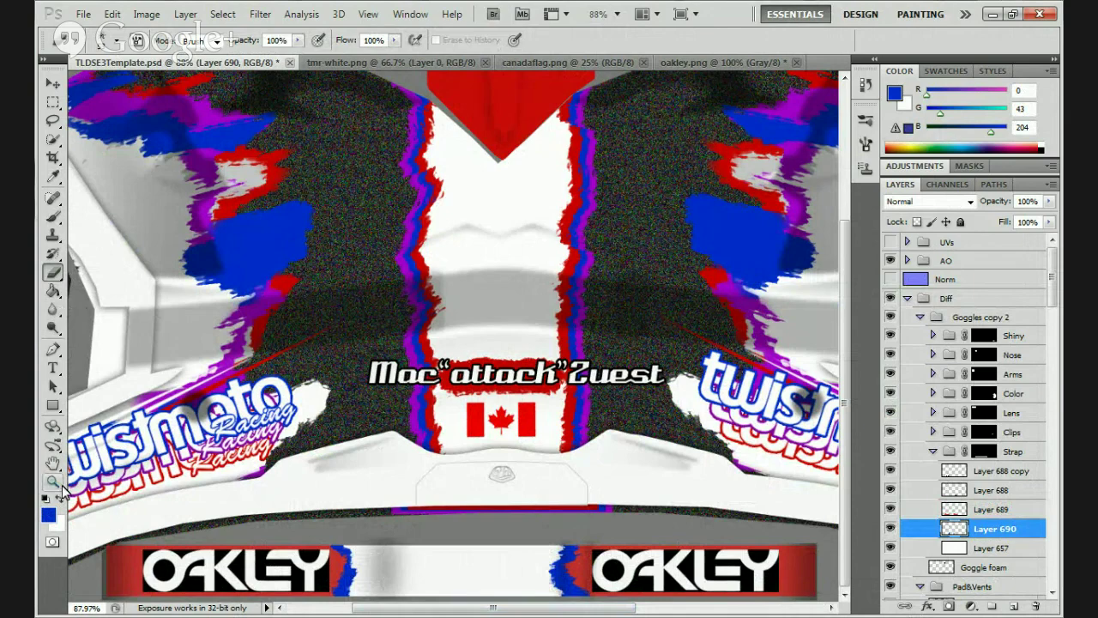
{"action": "left_click", "coordinate": [53, 482]}
{"action": "left_click_drag", "start_coordinate": [497, 317], "coordinate": [462, 321]}
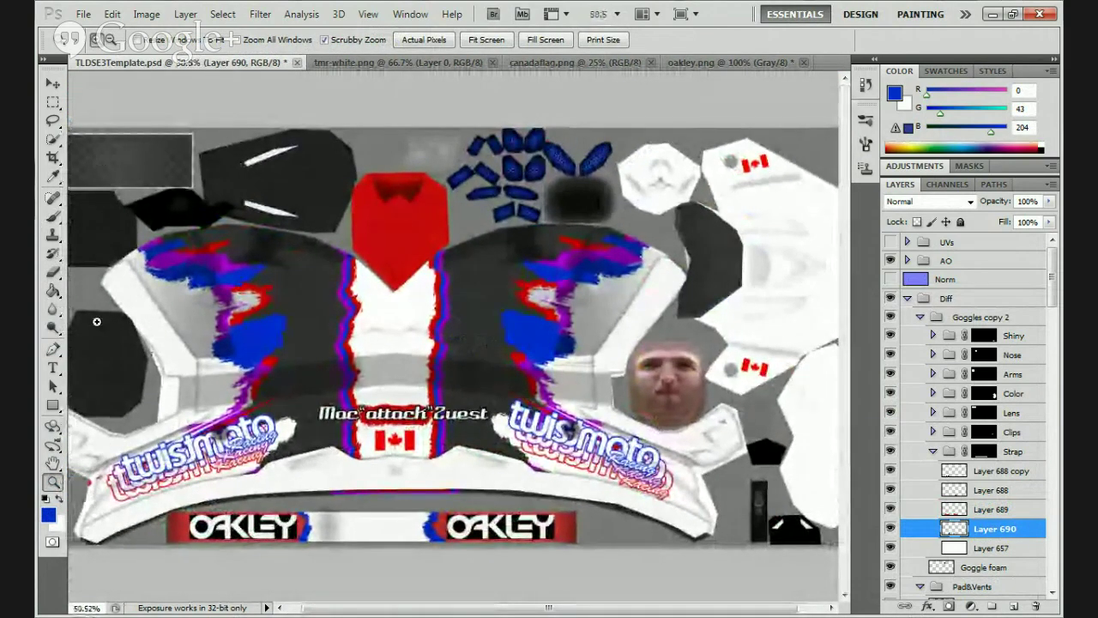
{"action": "left_click", "coordinate": [50, 273]}
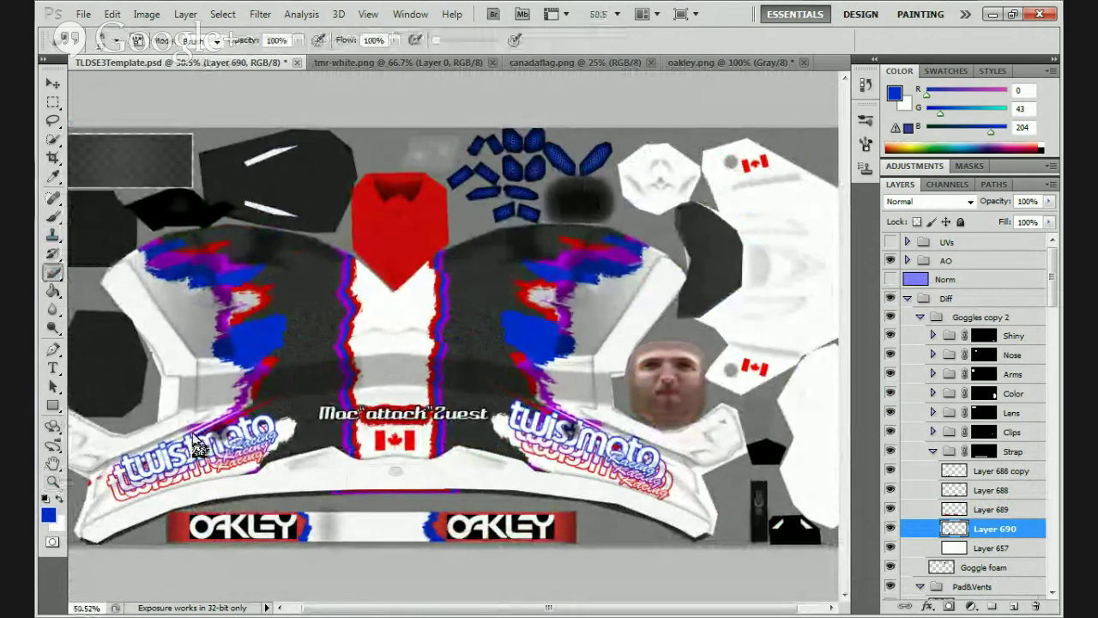
Check Layer 688 and Layer 688 copy in the Strap group
{"action": "left_click", "coordinate": [995, 490]}
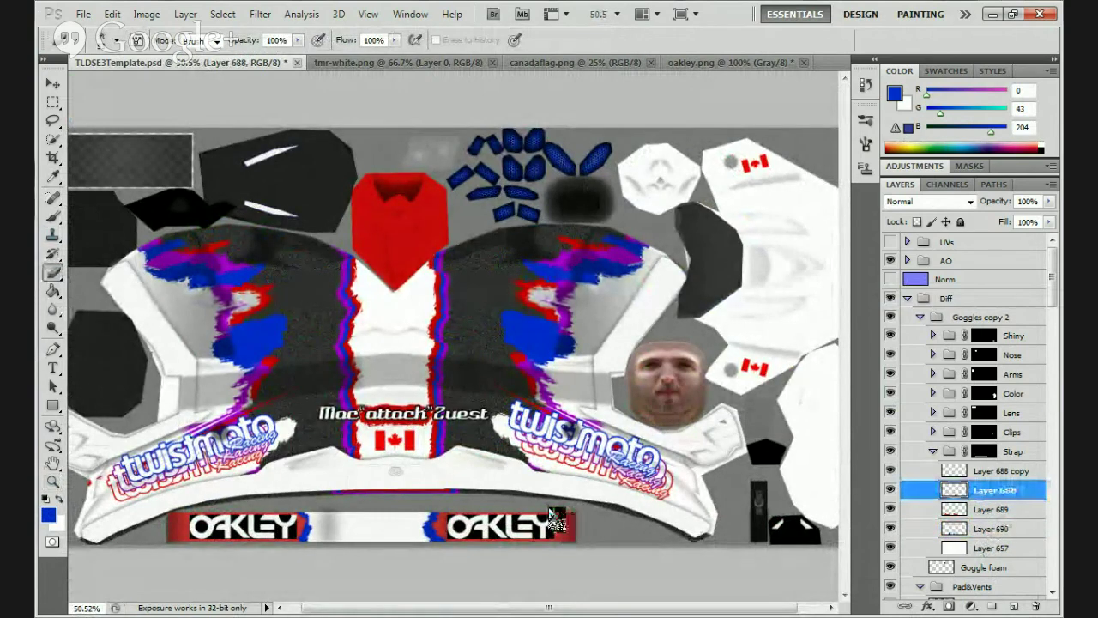
{"action": "left_click", "coordinate": [1010, 474]}
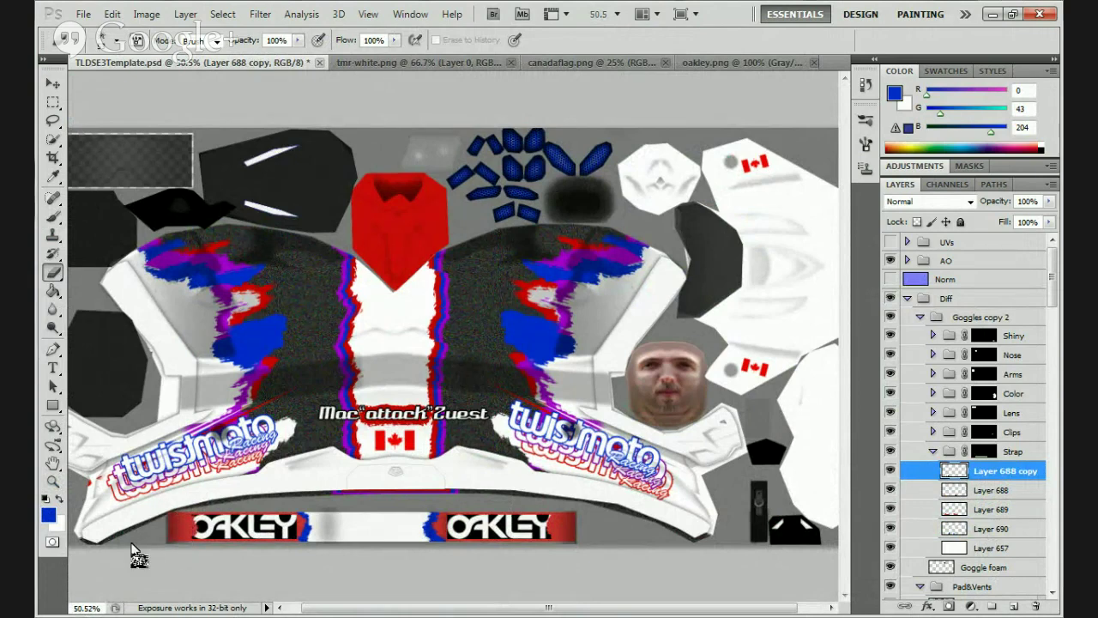
{"action": "key", "text": "alt+bracketleft"}
{"action": "key", "text": "alt+bracketleft"}
{"action": "key", "text": "alt+bracketleft"}
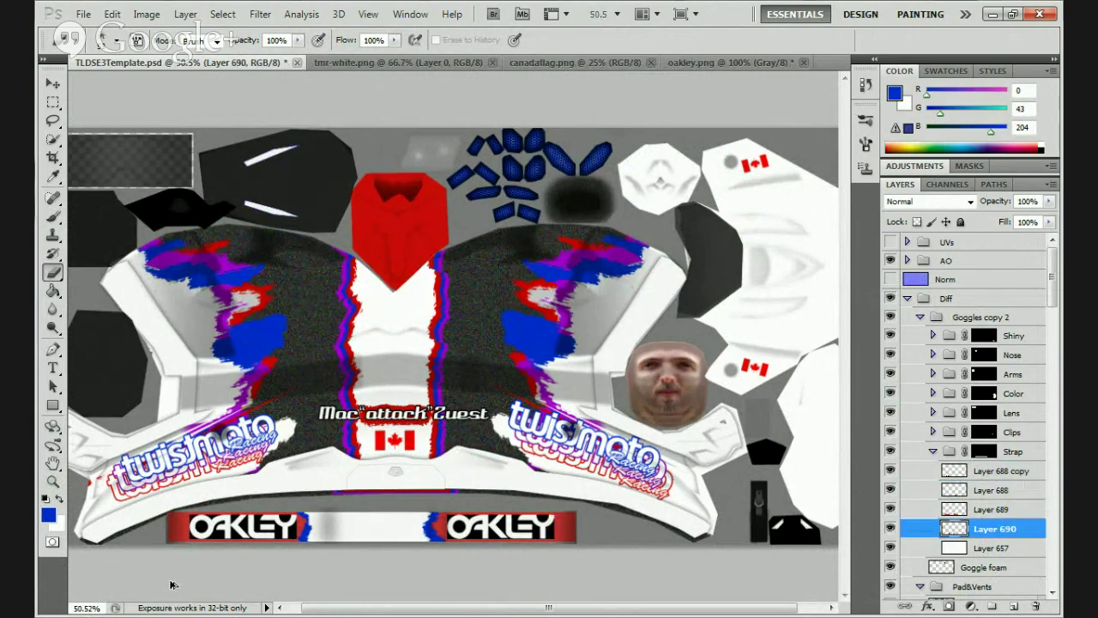
Save the helmet template as a Photoshop file, then check the desktop
{"action": "left_click", "coordinate": [83, 15]}
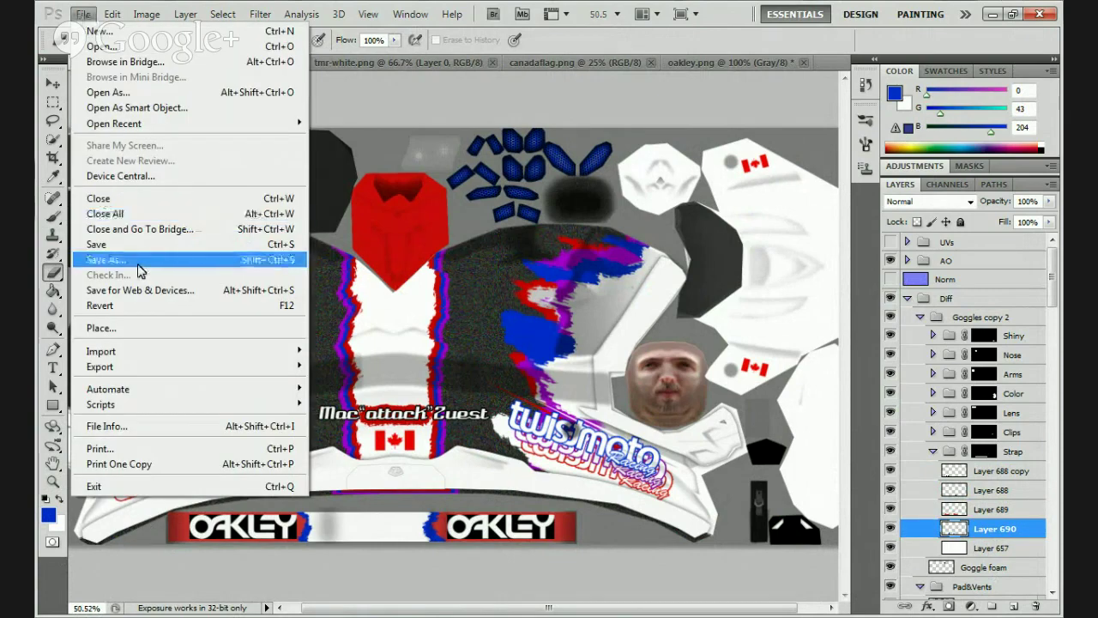
{"action": "left_click", "coordinate": [139, 266]}
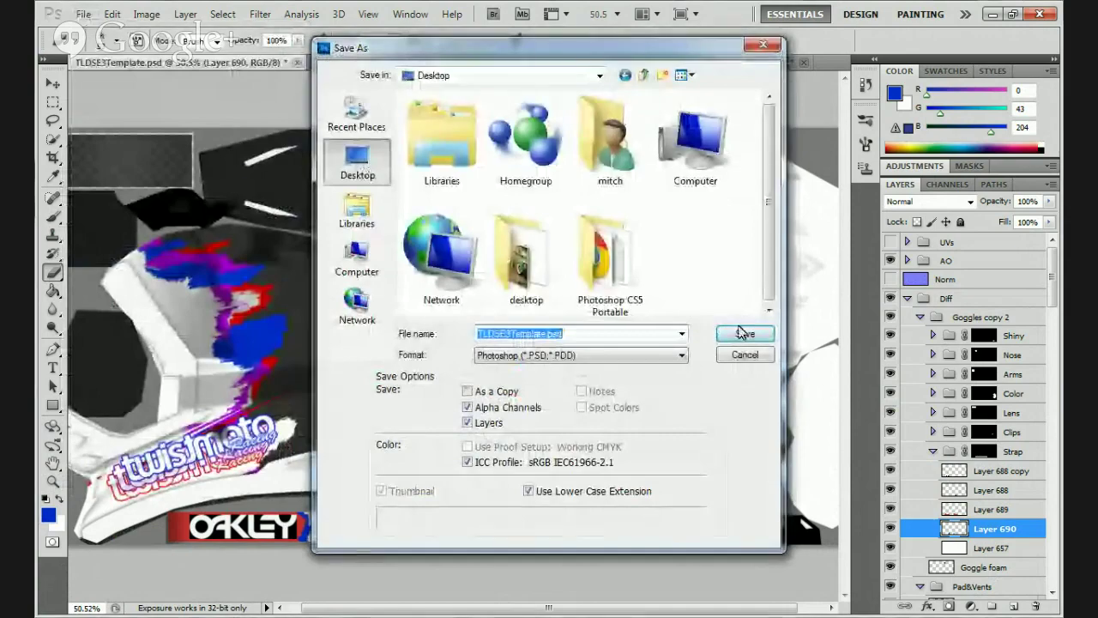
{"action": "left_click", "coordinate": [745, 333]}
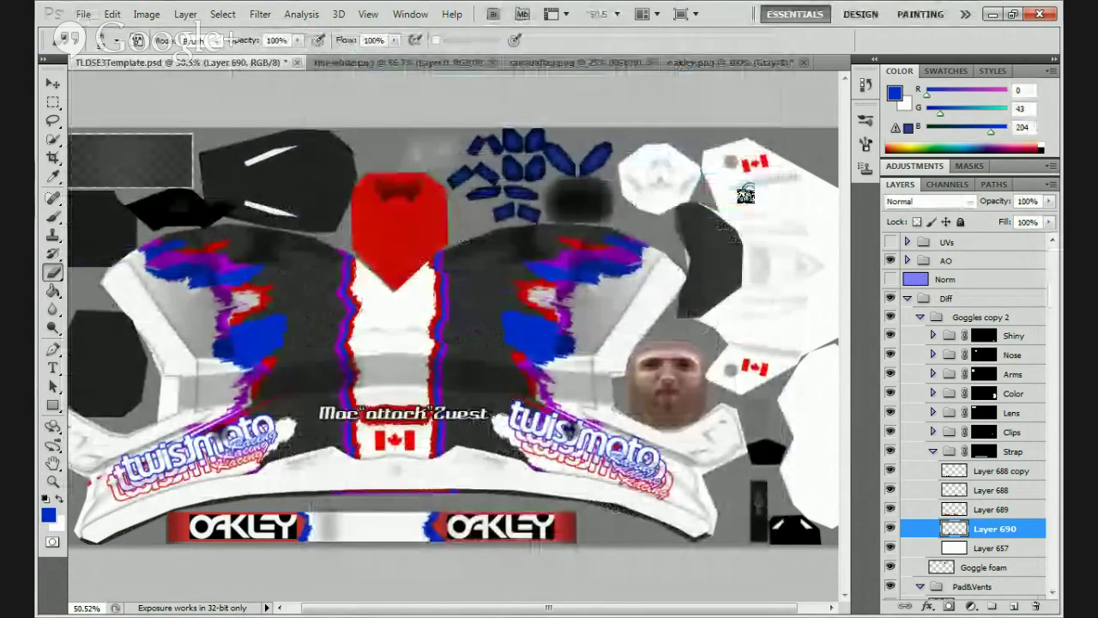
{"action": "left_click", "coordinate": [998, 17]}
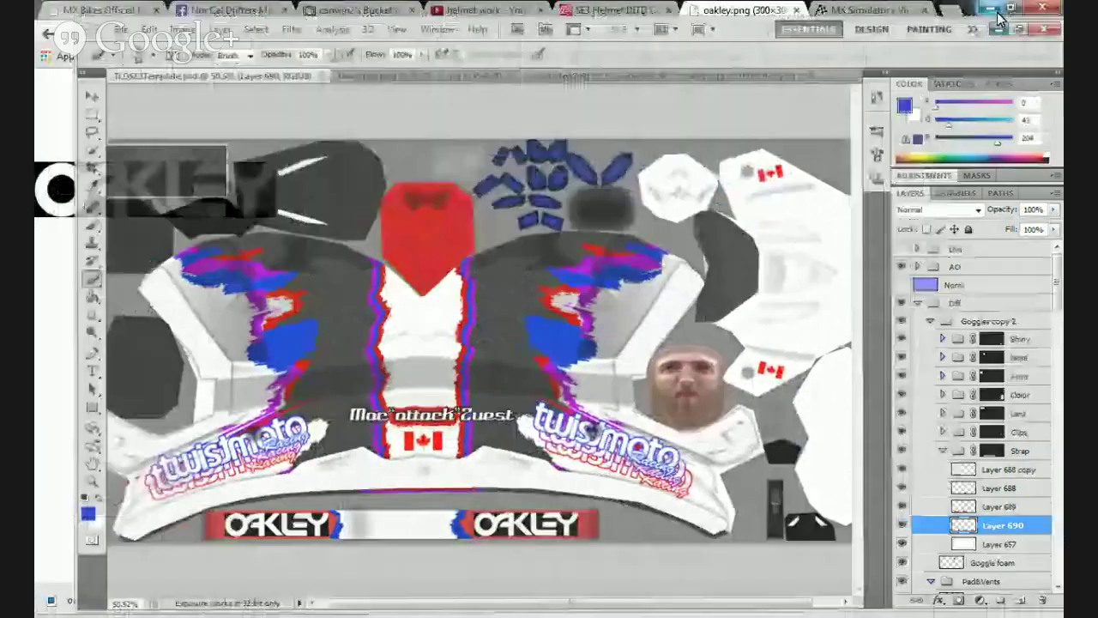
{"action": "left_click", "coordinate": [991, 7]}
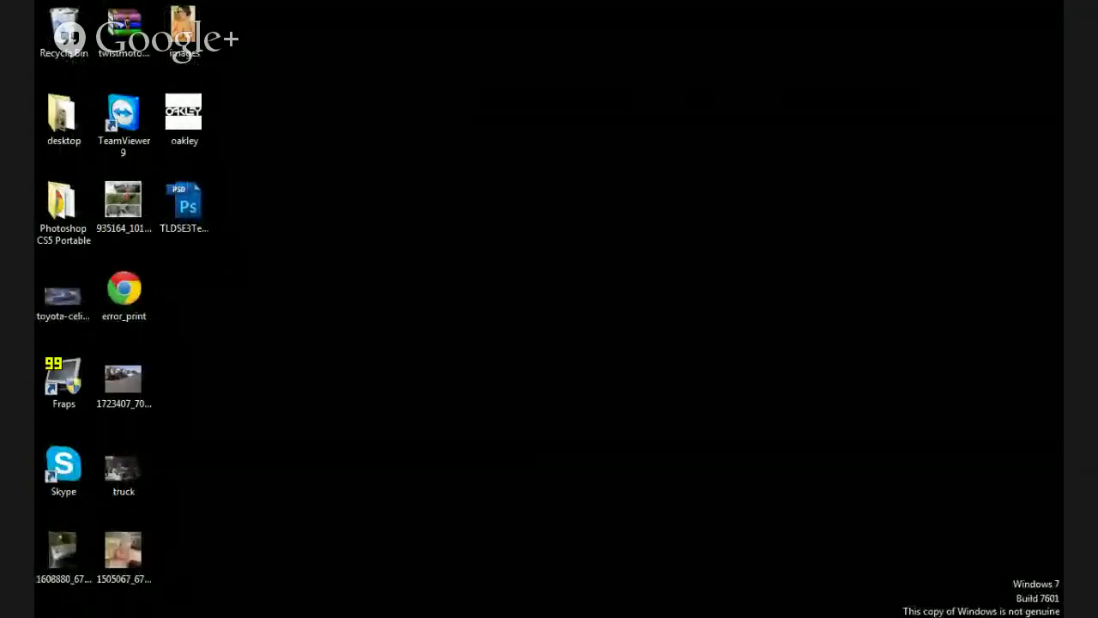
Save a PNG copy of the template named TLDSE3Template.png with default PNG options
{"action": "key", "text": "alt+Tab"}
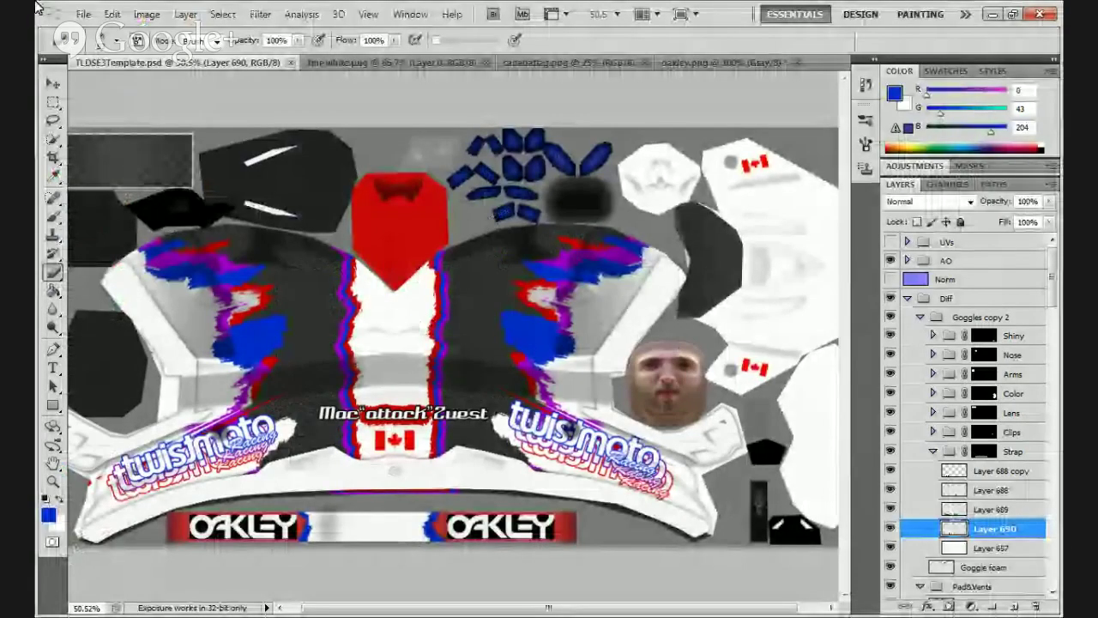
{"action": "left_click", "coordinate": [82, 14]}
{"action": "left_click", "coordinate": [106, 259]}
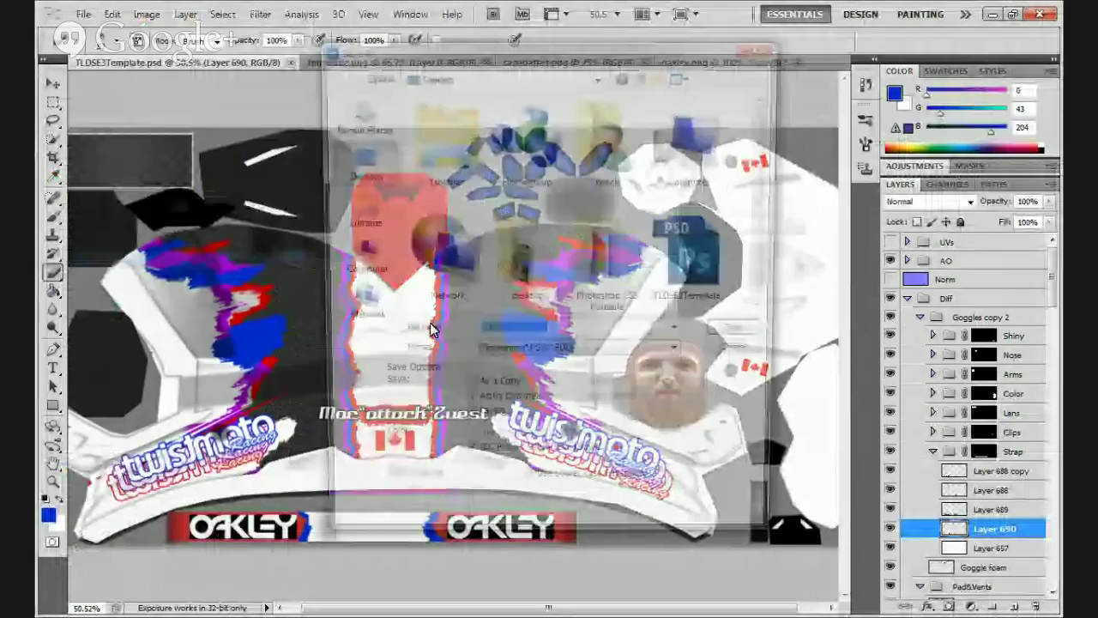
{"action": "left_click", "coordinate": [540, 354]}
{"action": "left_click", "coordinate": [506, 526]}
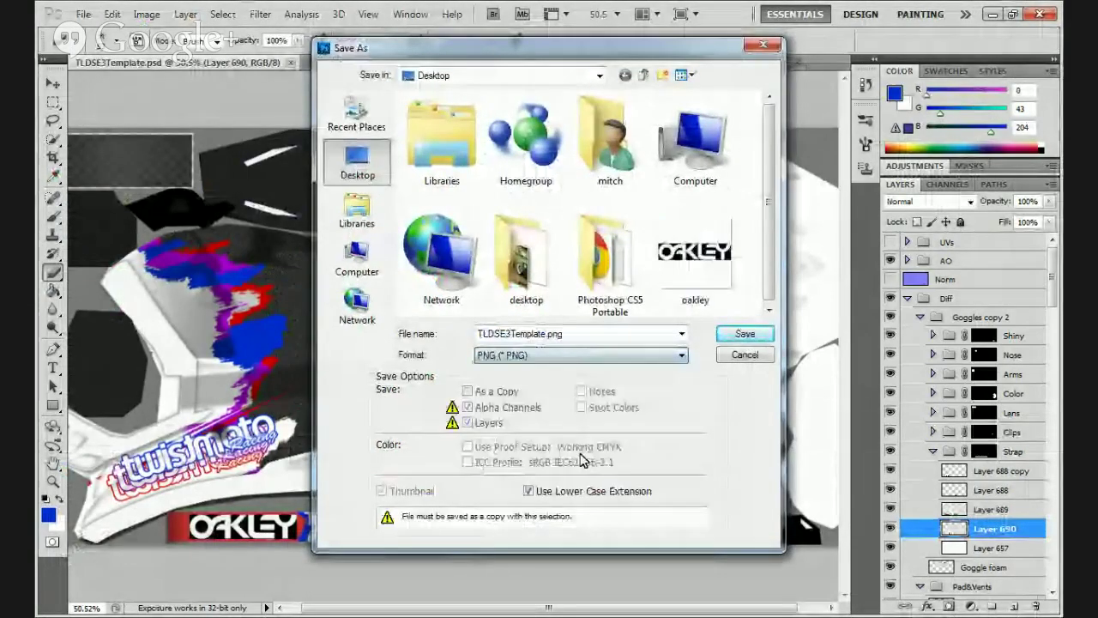
{"action": "left_click", "coordinate": [744, 333]}
{"action": "left_click", "coordinate": [592, 203]}
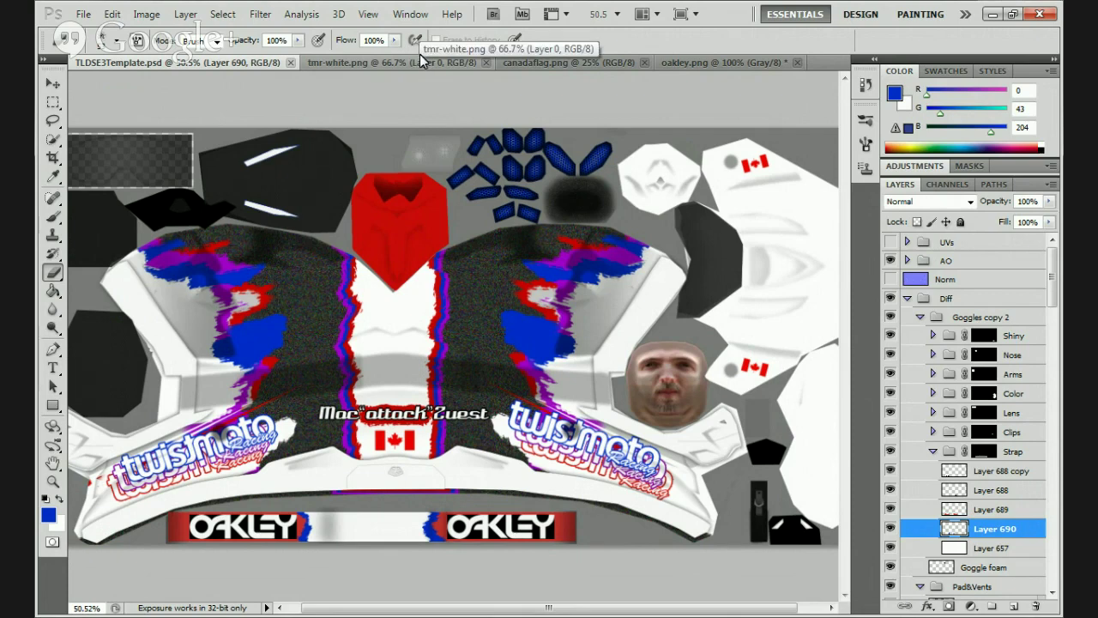
Select the exported TLDSE3Template image and open the MX Simulator installation folder
{"action": "left_click", "coordinate": [993, 16]}
{"action": "left_click", "coordinate": [161, 298]}
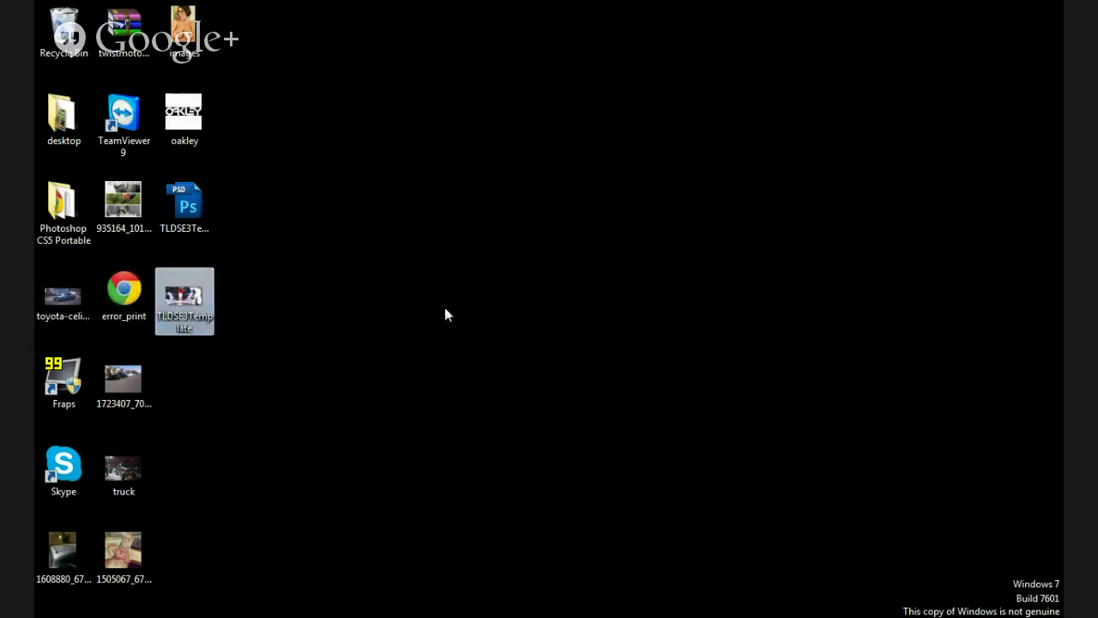
{"action": "key", "text": "alt+Tab"}
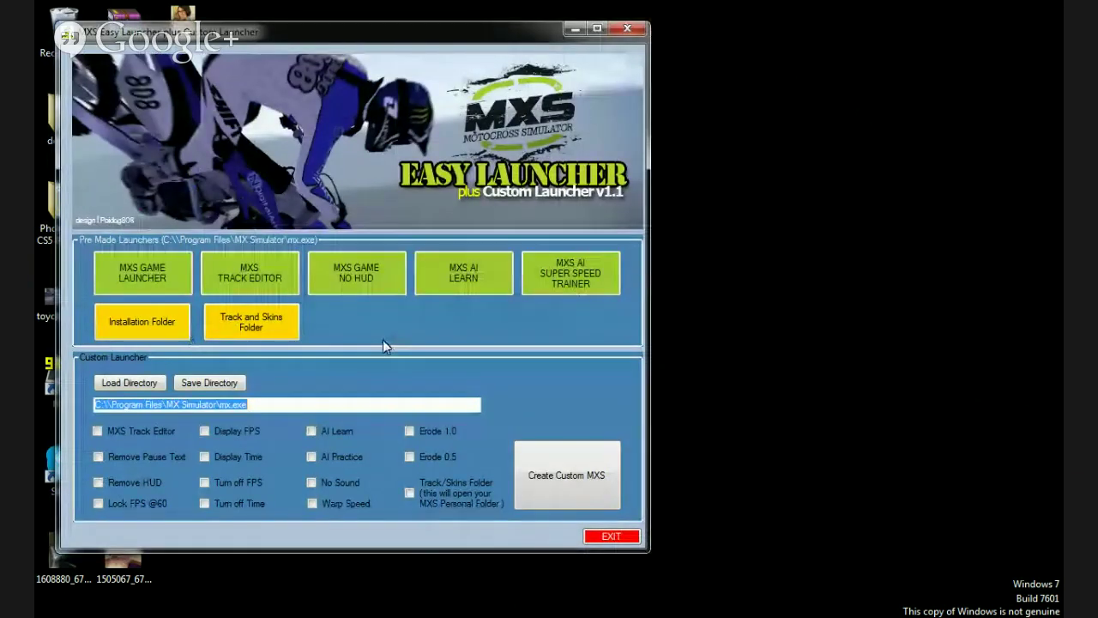
{"action": "left_click", "coordinate": [256, 322]}
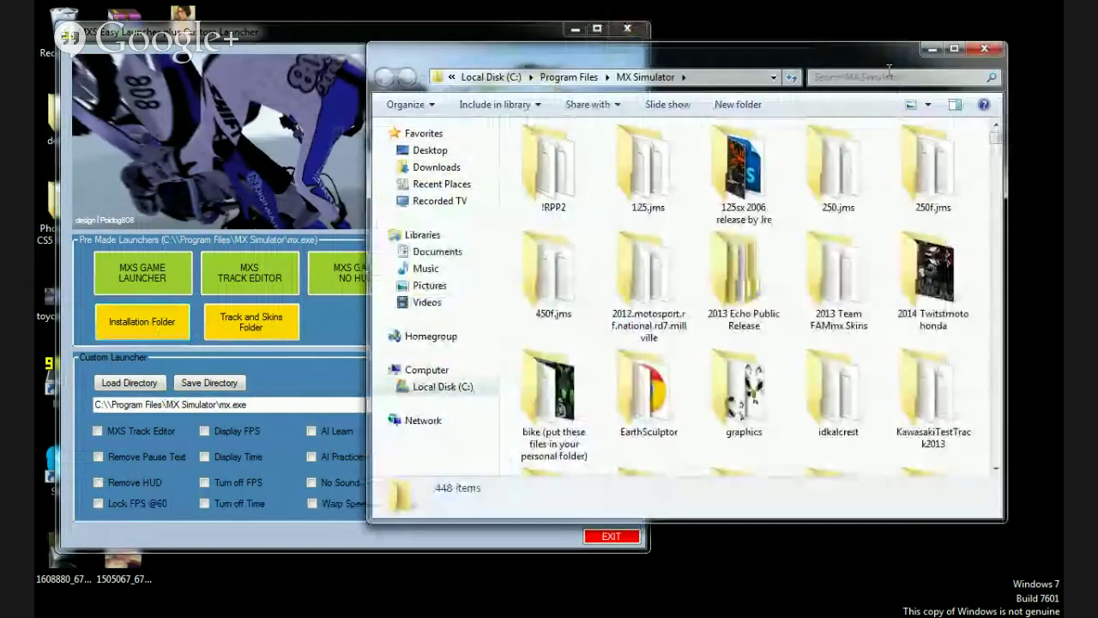
Search the folder for twistmoto and copy the rider_head Twistmoto retro1 texture's file name
{"action": "left_click", "coordinate": [881, 77]}
{"action": "type", "text": "t"}
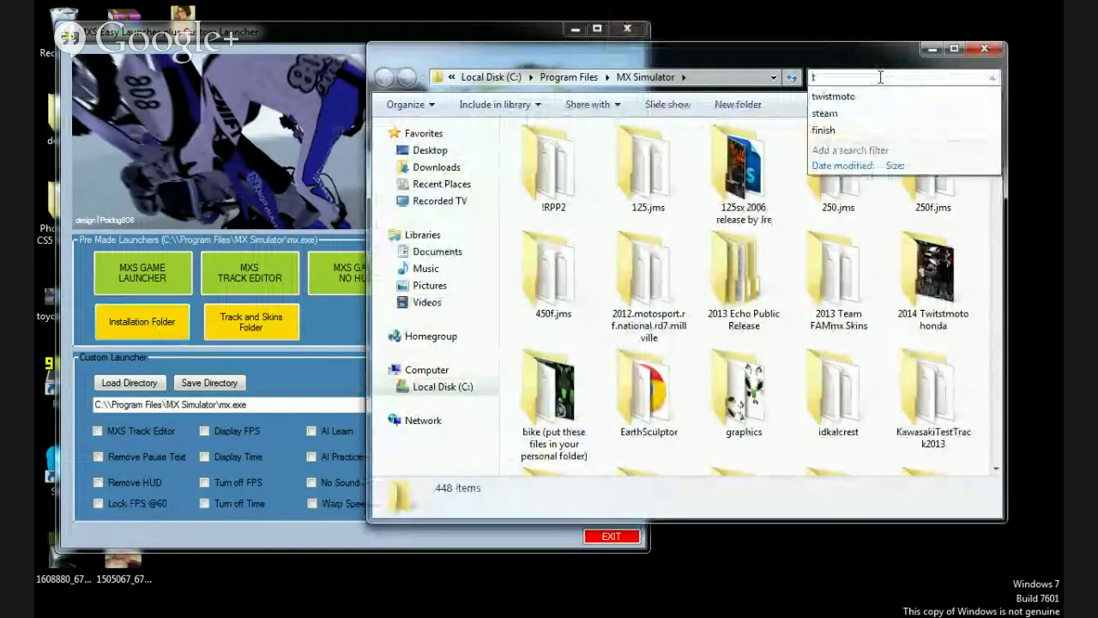
{"action": "type", "text": "wist"}
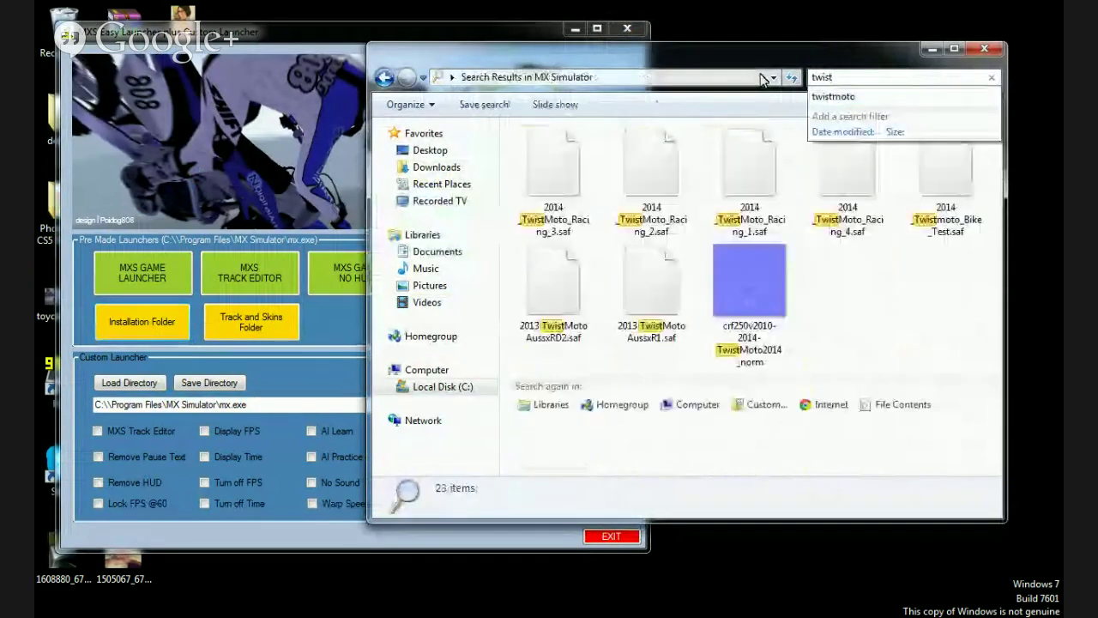
{"action": "left_click", "coordinate": [832, 97]}
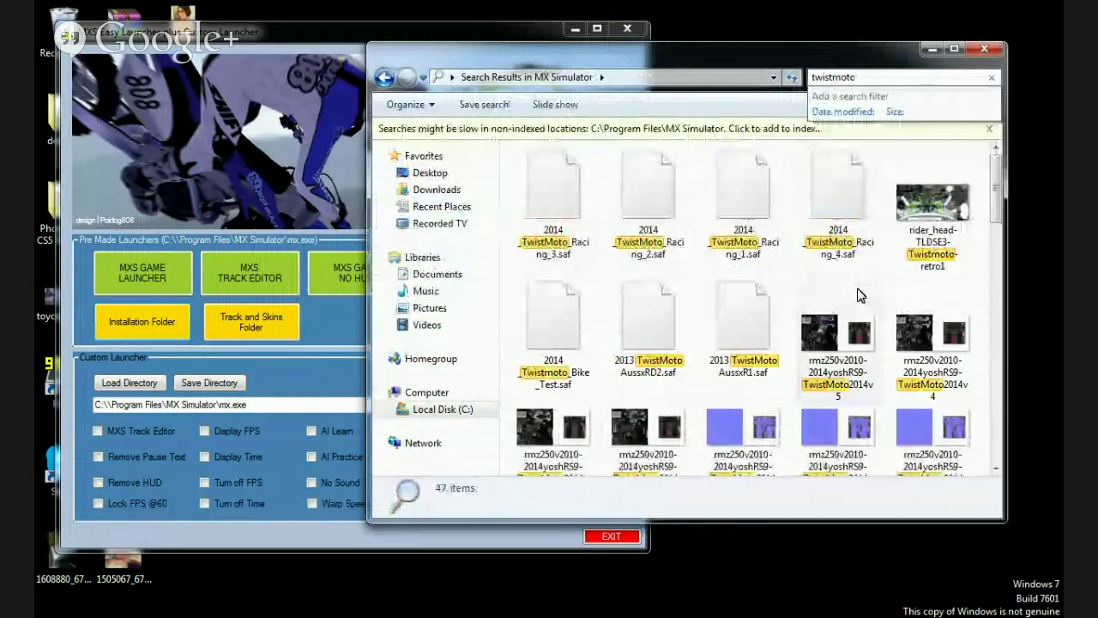
{"action": "left_click", "coordinate": [801, 344]}
{"action": "scroll", "coordinate": [799, 345], "scroll_direction": "down", "scroll_amount": 1}
{"action": "scroll", "coordinate": [770, 358], "scroll_direction": "up", "scroll_amount": 1}
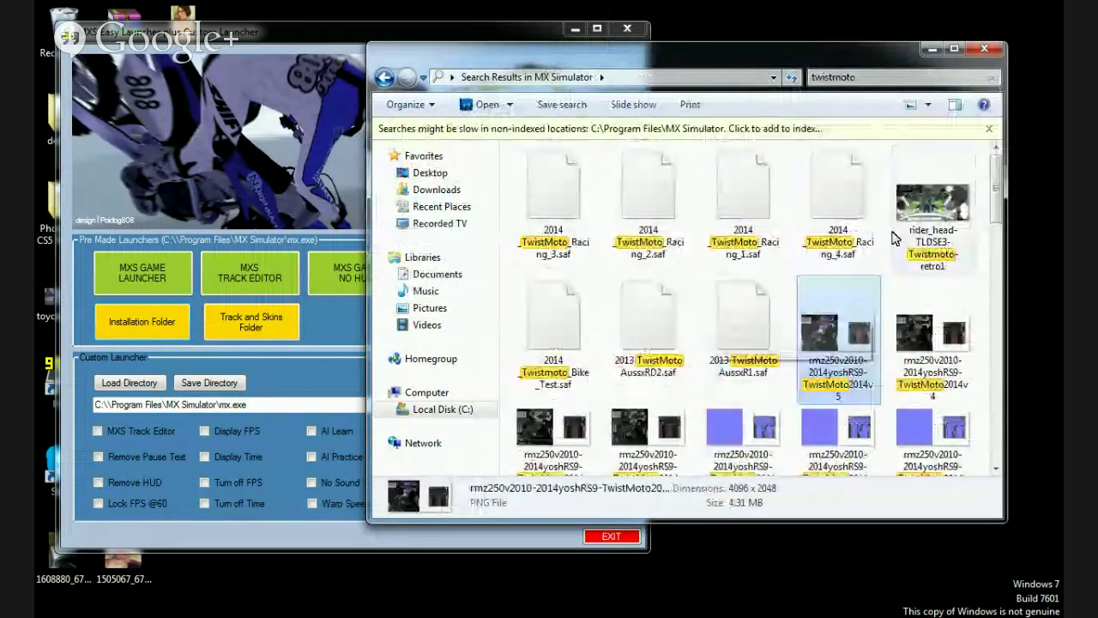
{"action": "left_click", "coordinate": [894, 238]}
{"action": "right_click", "coordinate": [895, 238]}
{"action": "left_click", "coordinate": [782, 557]}
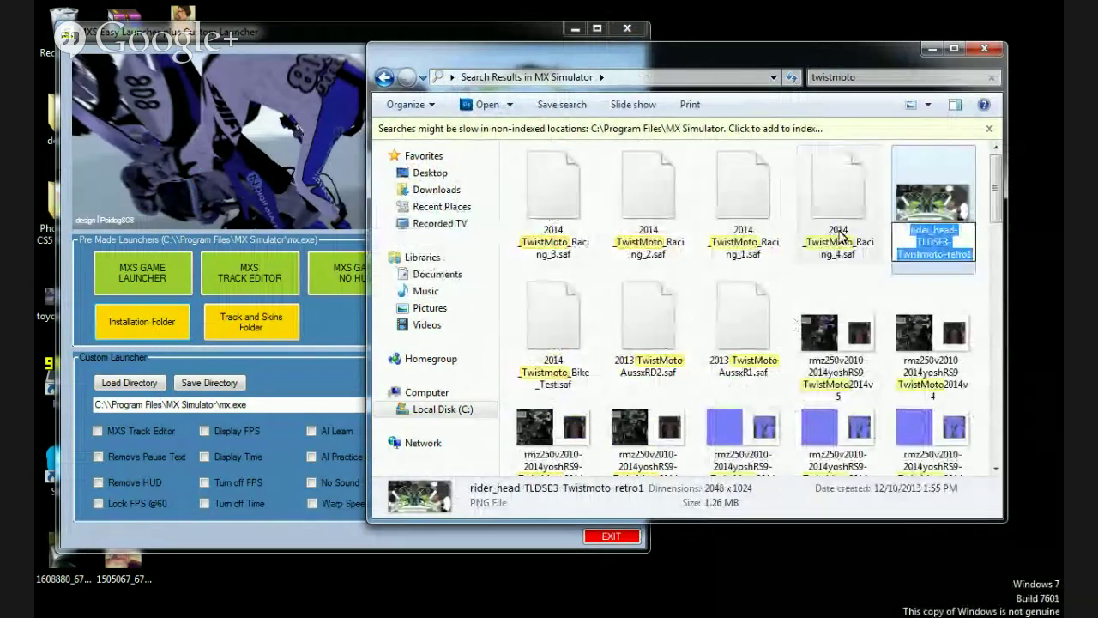
Minimize the search and launcher windows and open the exported template image's options
{"action": "left_click", "coordinate": [930, 48]}
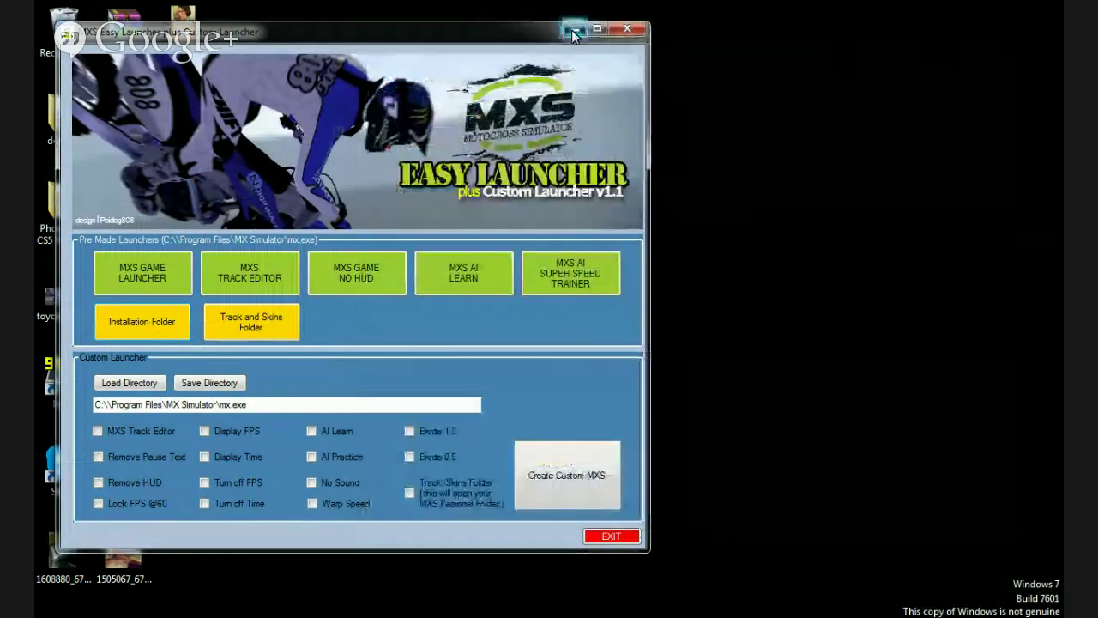
{"action": "left_click", "coordinate": [571, 30]}
{"action": "right_click", "coordinate": [208, 305]}
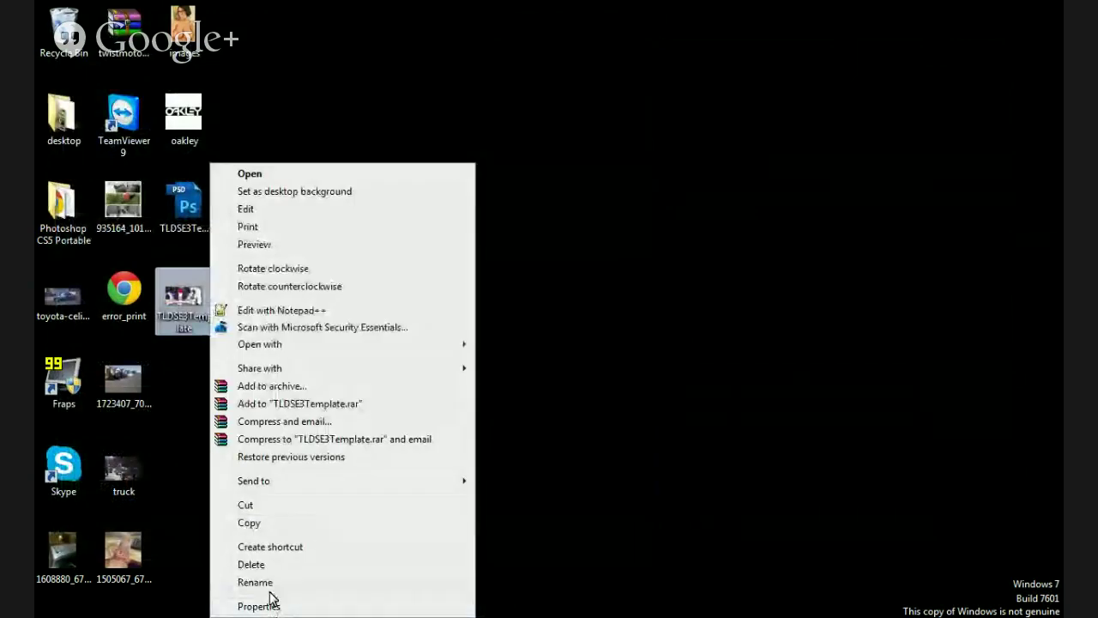
Rename the exported template PNG to rider_head-TLDSE3-Twistmoto-MacRetroteam
{"action": "left_click", "coordinate": [256, 582]}
{"action": "type", "text": "TLDSE3-Twistmoto-retro1"}
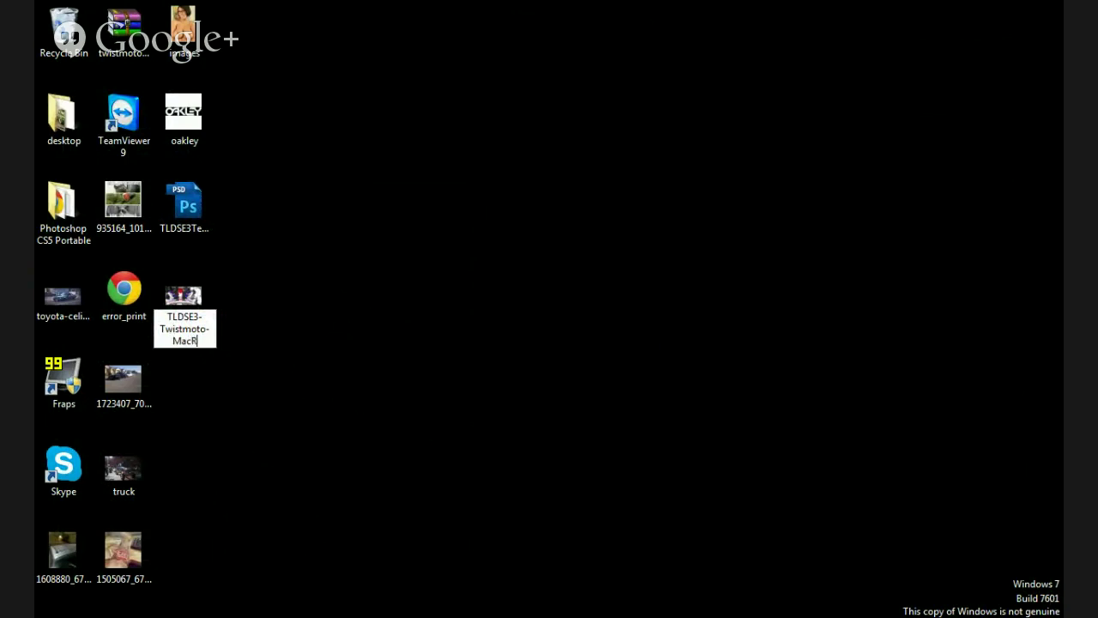
{"action": "type", "text": "etro"}
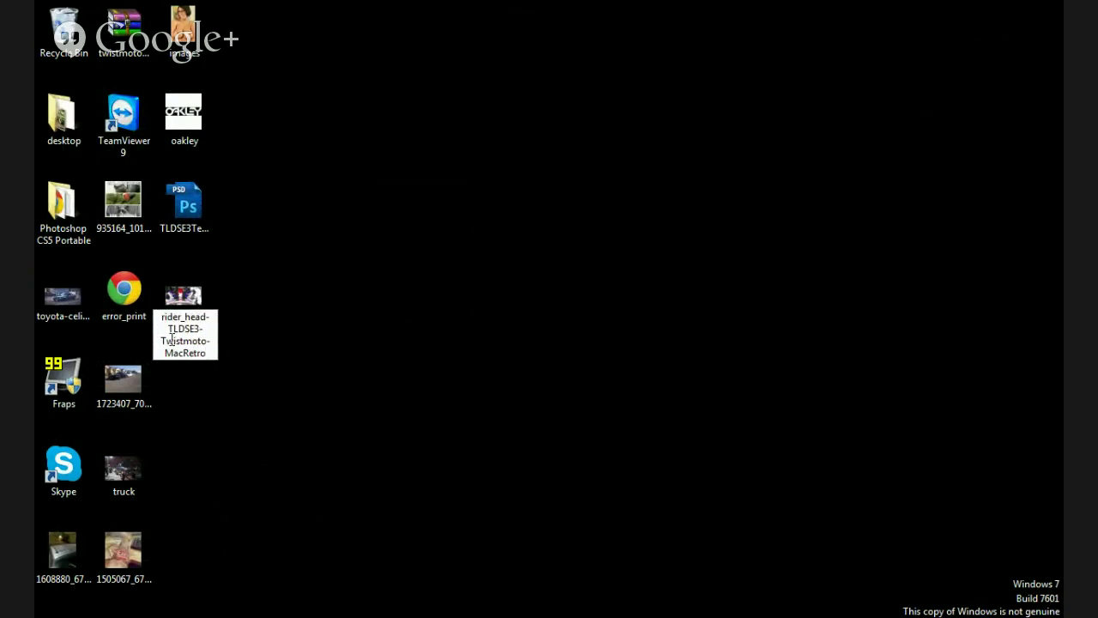
{"action": "type", "text": "team"}
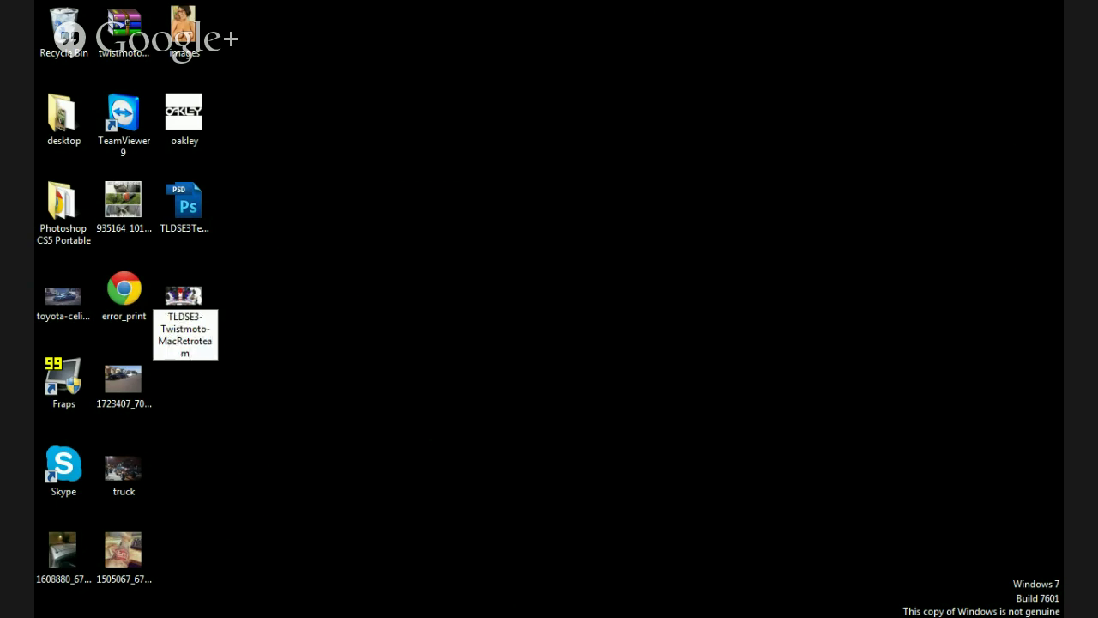
{"action": "key", "text": "Return"}
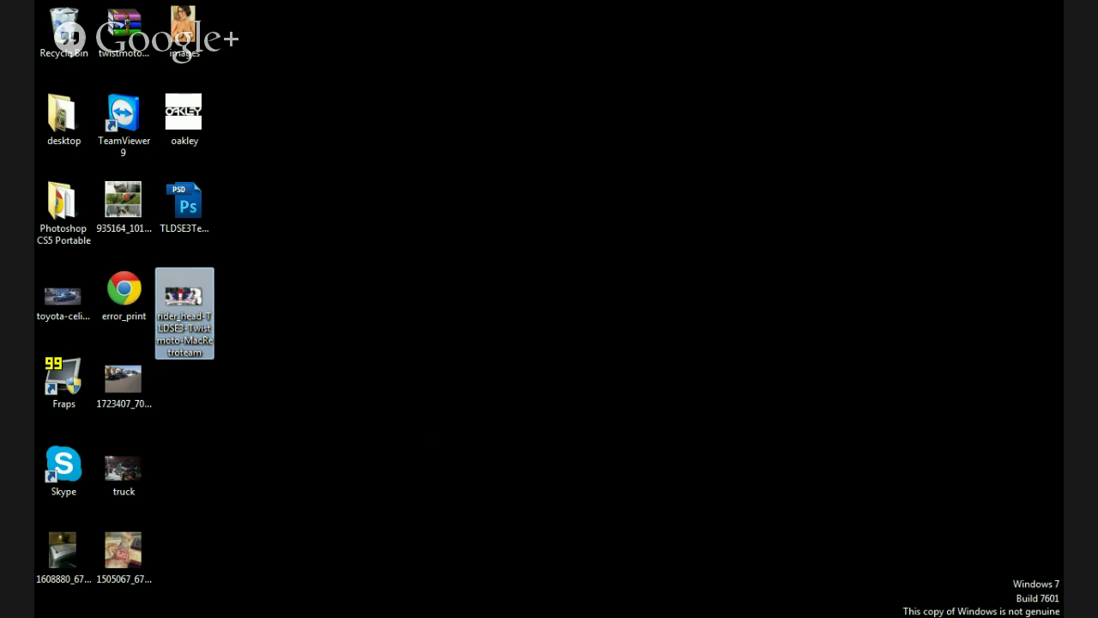
Select the retro1 spec and norm textures in the twistmoto search results
{"action": "key", "text": "alt+Tab"}
{"action": "scroll", "coordinate": [916, 248], "scroll_direction": "down", "scroll_amount": 3}
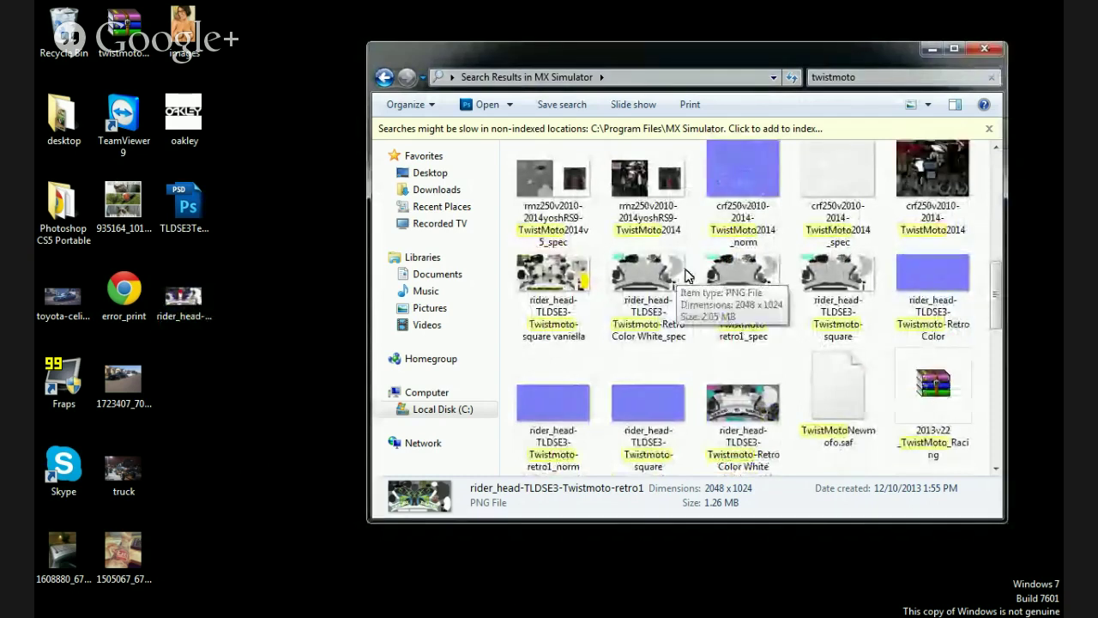
{"action": "left_click", "coordinate": [719, 279]}
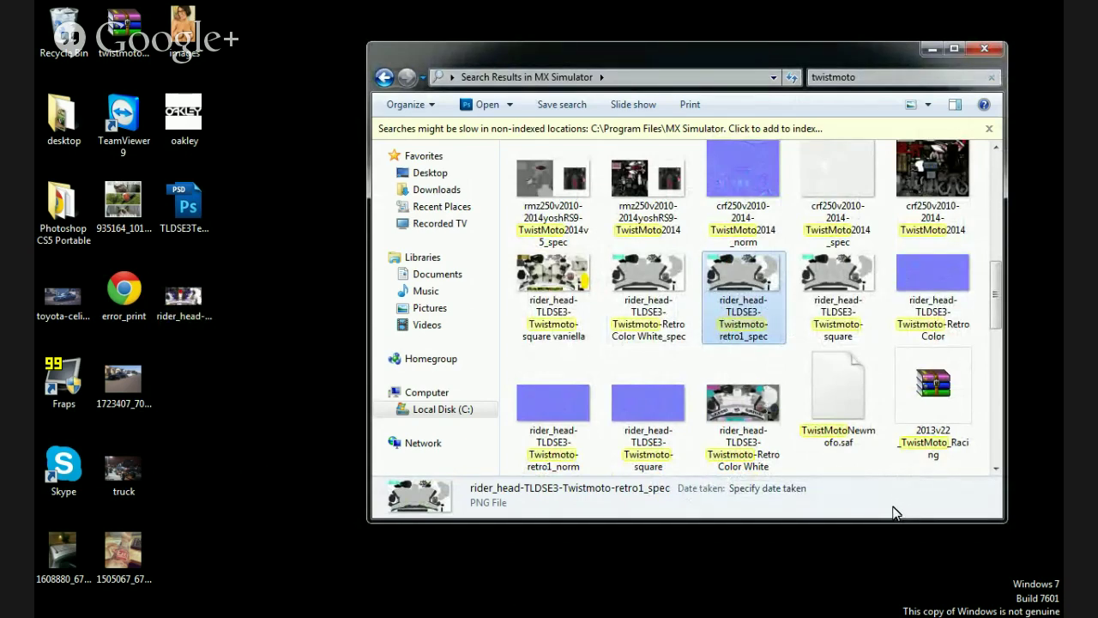
{"action": "left_click", "coordinate": [948, 298], "text": "ctrl"}
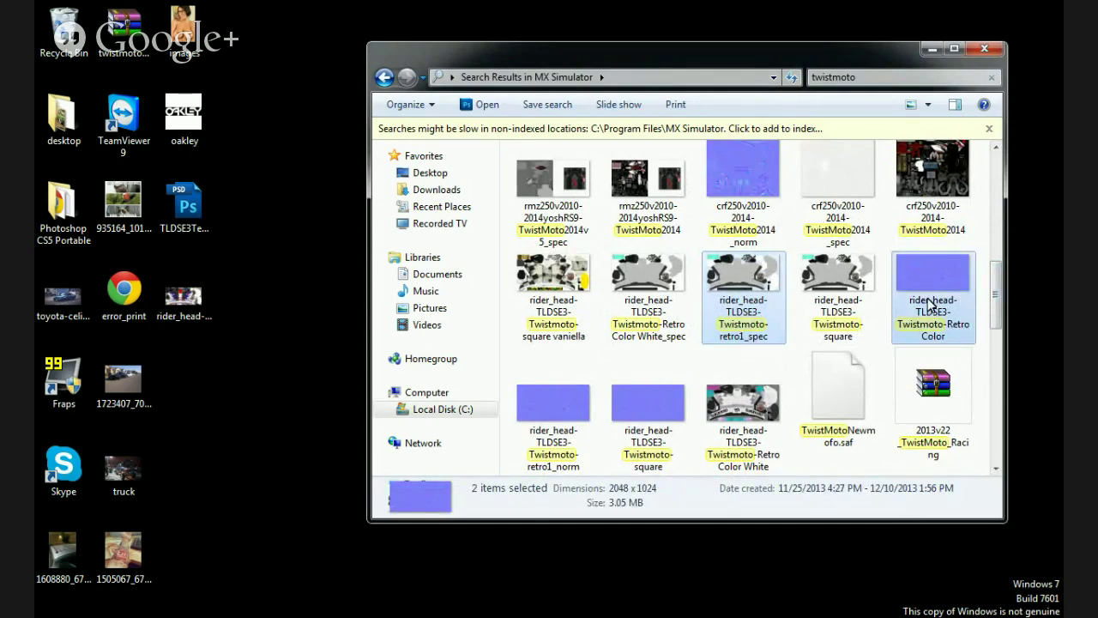
Copy the retro1_norm and retro1_spec textures onto the desktop
{"action": "left_click", "coordinate": [562, 415]}
{"action": "left_click", "coordinate": [742, 292], "text": "ctrl"}
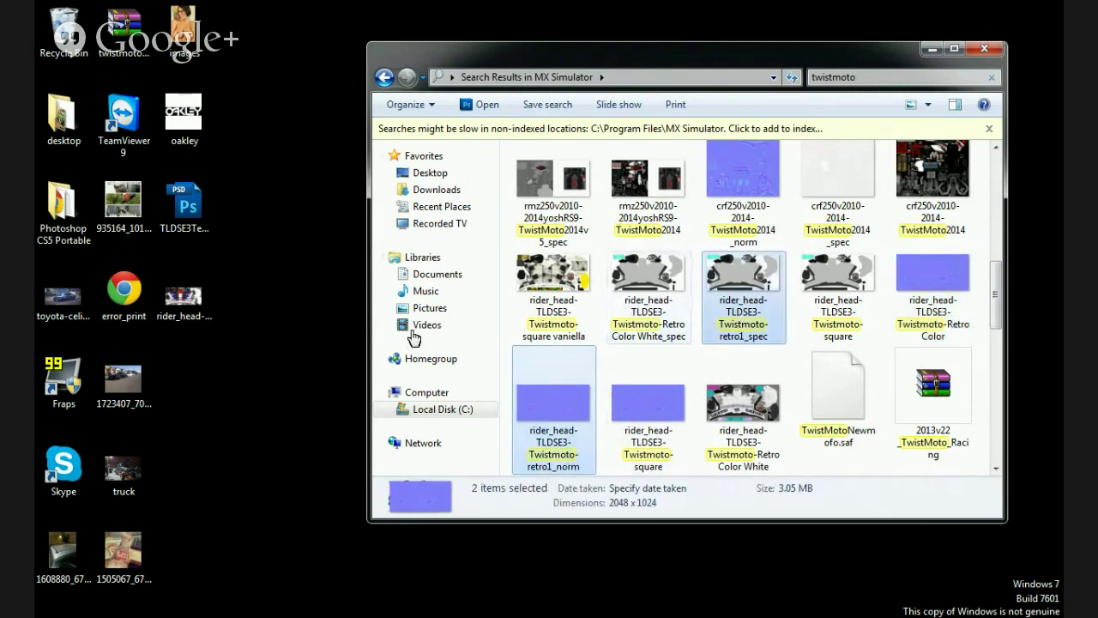
{"action": "left_click", "coordinate": [280, 373]}
{"action": "key", "text": "ctrl+v"}
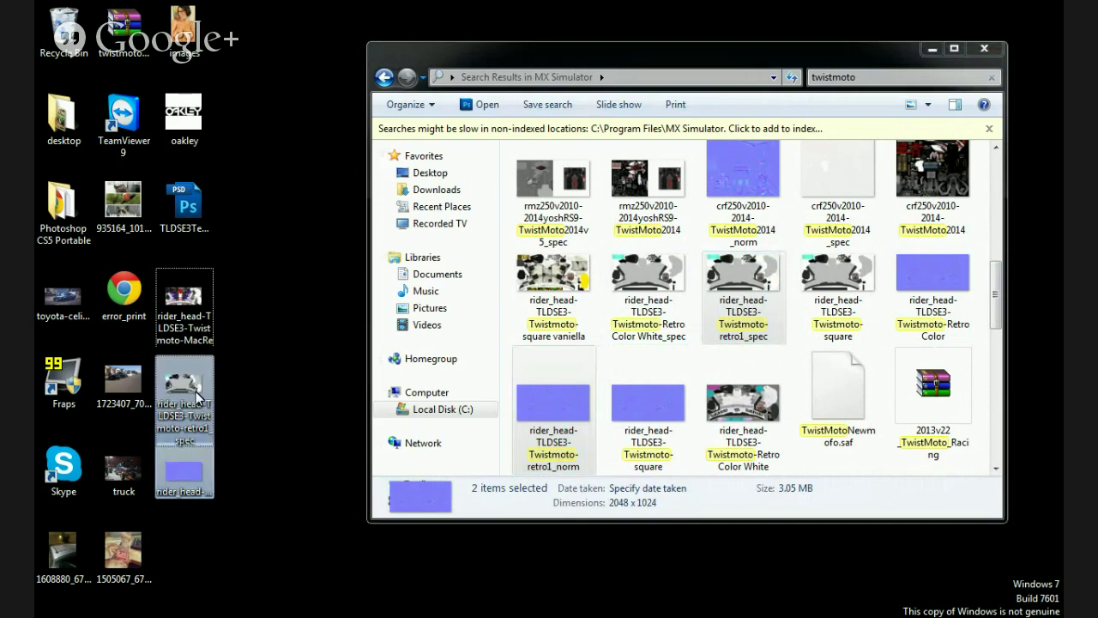
Rename the retro1_spec copy to rider_head-TLDSE3-Twistmoto-MacRetroteam_spec
{"action": "left_click", "coordinate": [197, 395]}
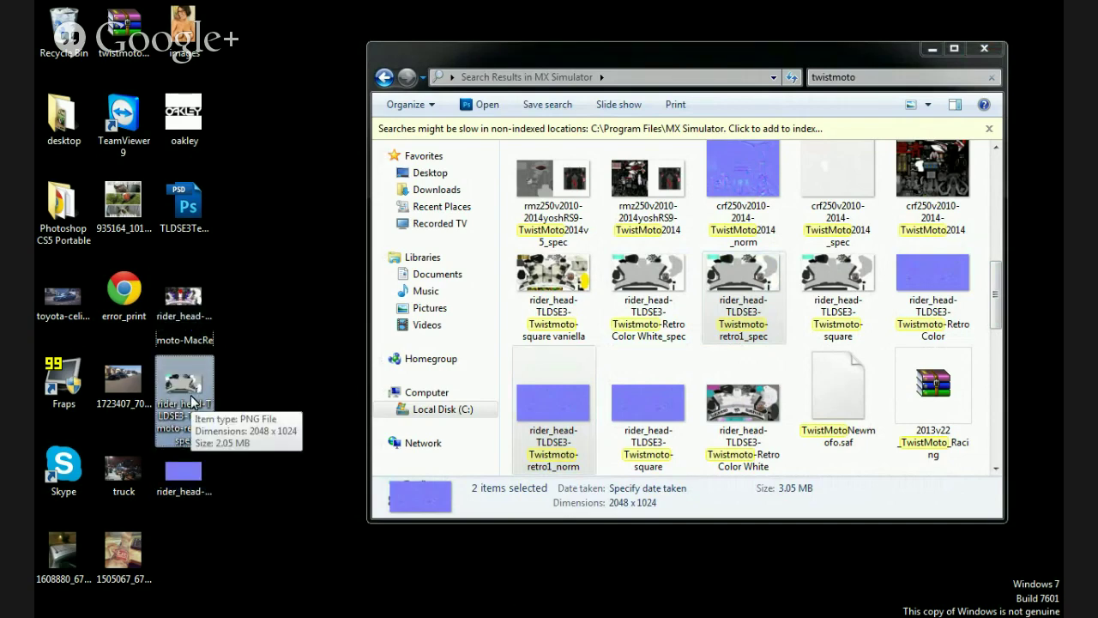
{"action": "left_click", "coordinate": [184, 302]}
{"action": "right_click", "coordinate": [185, 309]}
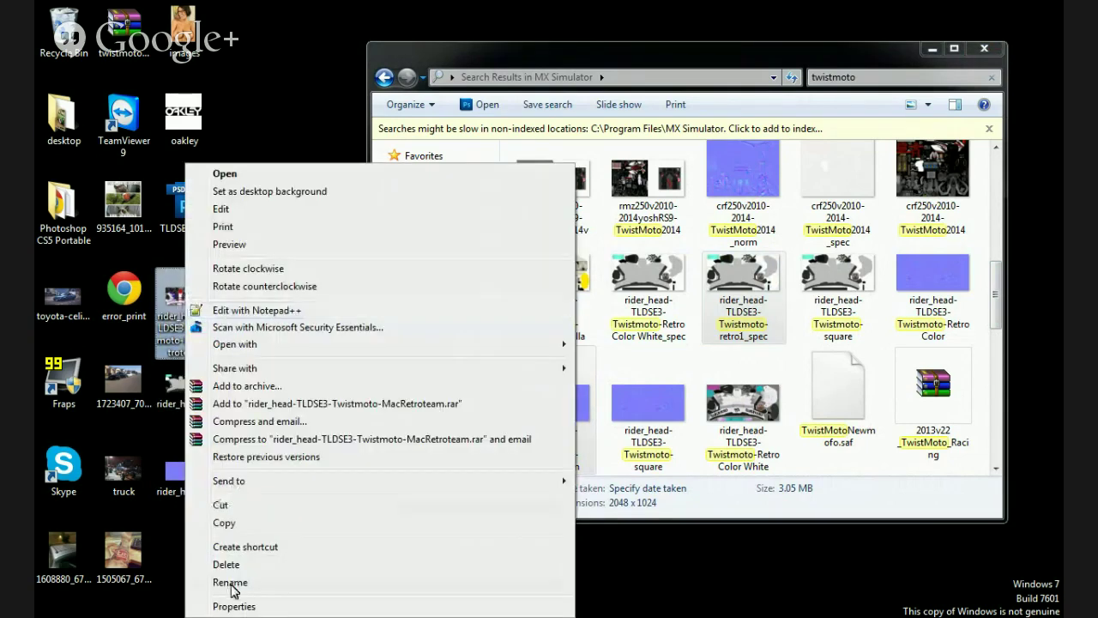
{"action": "left_click", "coordinate": [178, 393]}
{"action": "left_click", "coordinate": [178, 393]}
{"action": "right_click", "coordinate": [177, 393]}
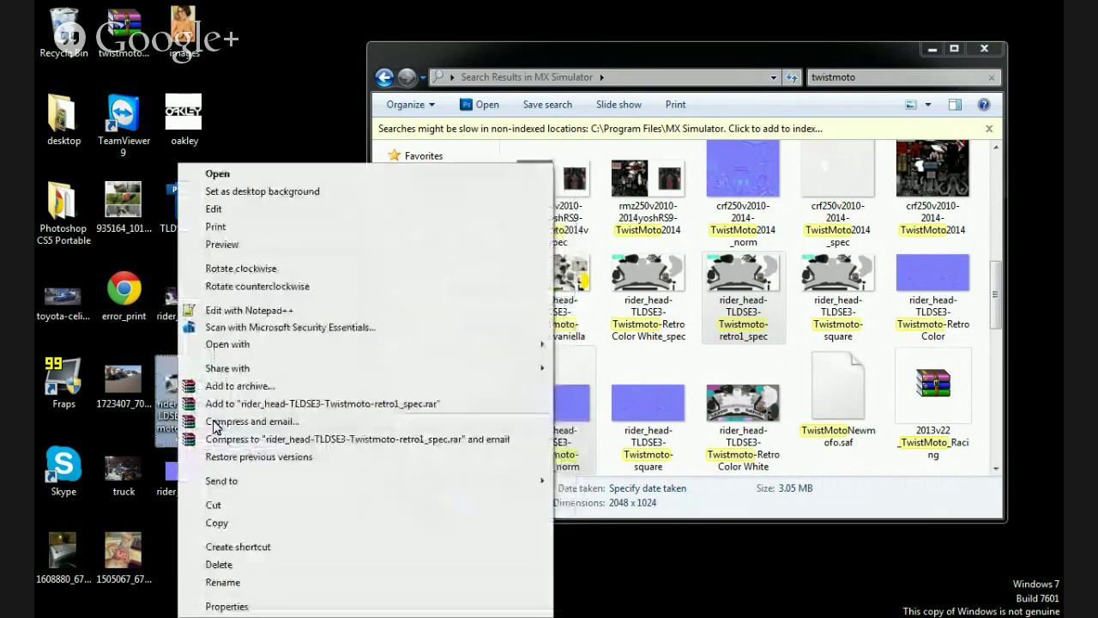
{"action": "left_click", "coordinate": [244, 581]}
{"action": "type", "text": "rider_head-TLDSE3-Twistmoto-MacRetroteam"}
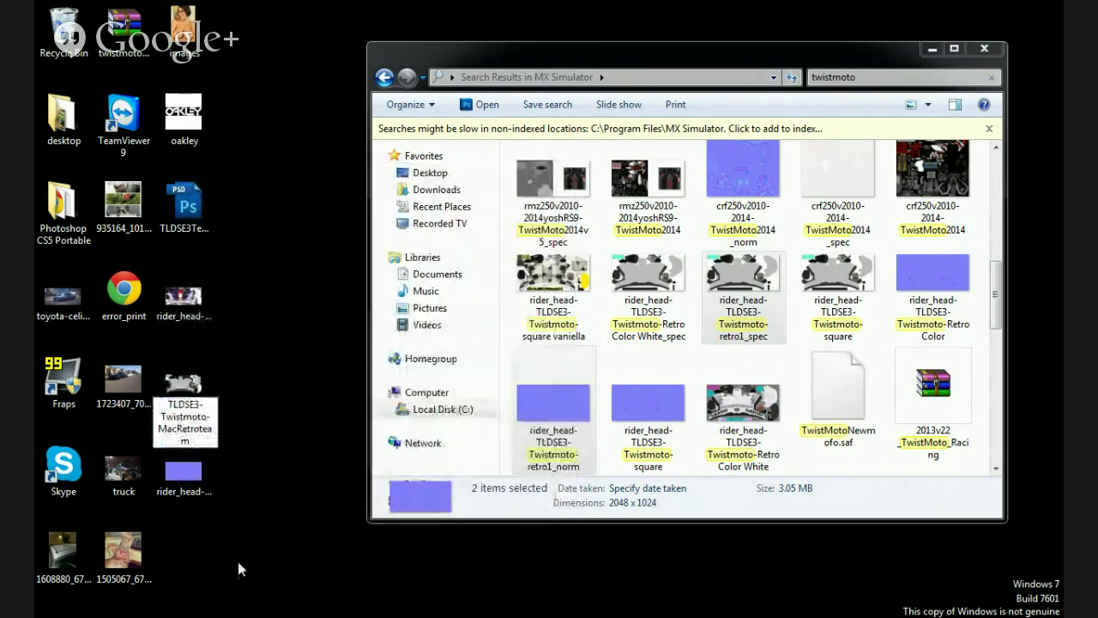
{"action": "type", "text": "_spec"}
{"action": "key", "text": "Return"}
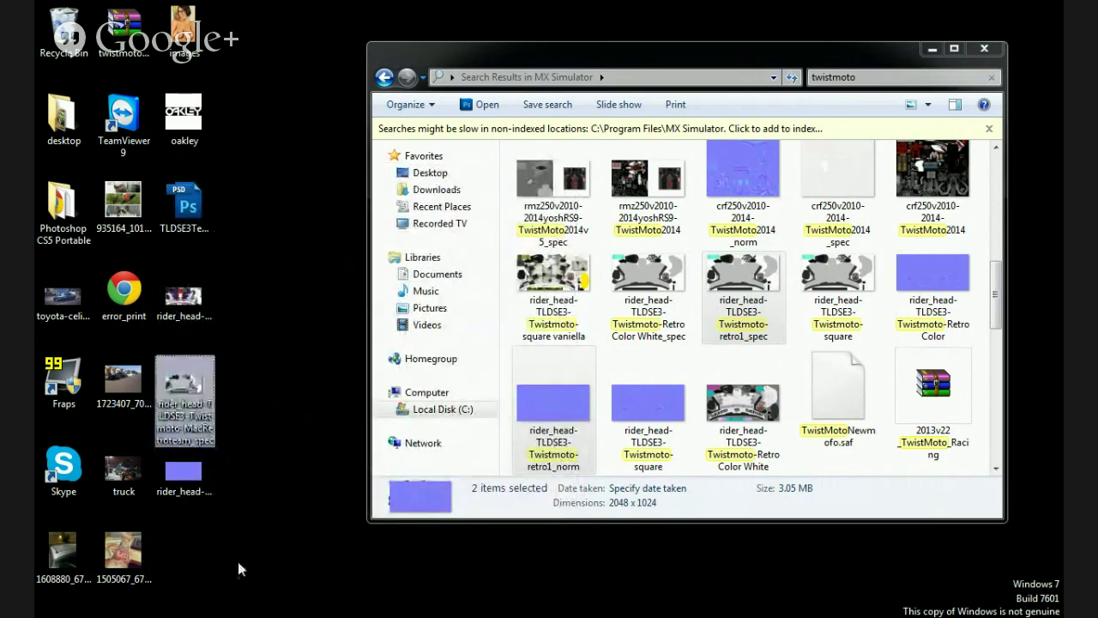
Rename the retro1_norm copy to rider_head-TLDSE3-Twistmoto-MacRetroteam_norm
{"action": "right_click", "coordinate": [189, 470]}
{"action": "left_click", "coordinate": [249, 436]}
{"action": "type", "text": "rider_head-TLDSE3-Twistmoto-MacRetroteam"}
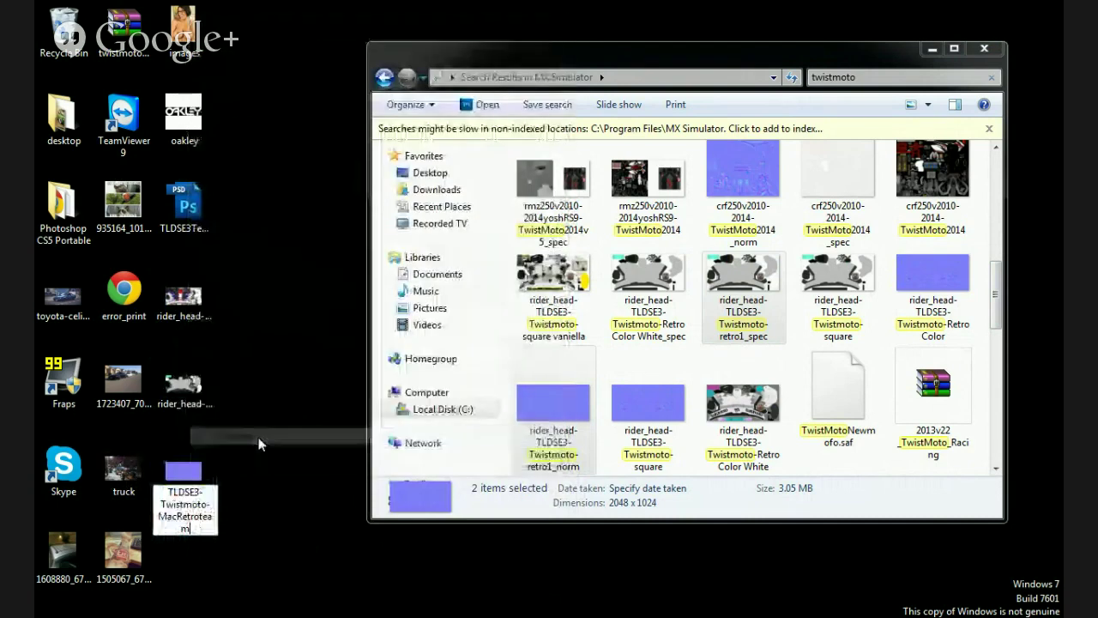
{"action": "type", "text": "_norm"}
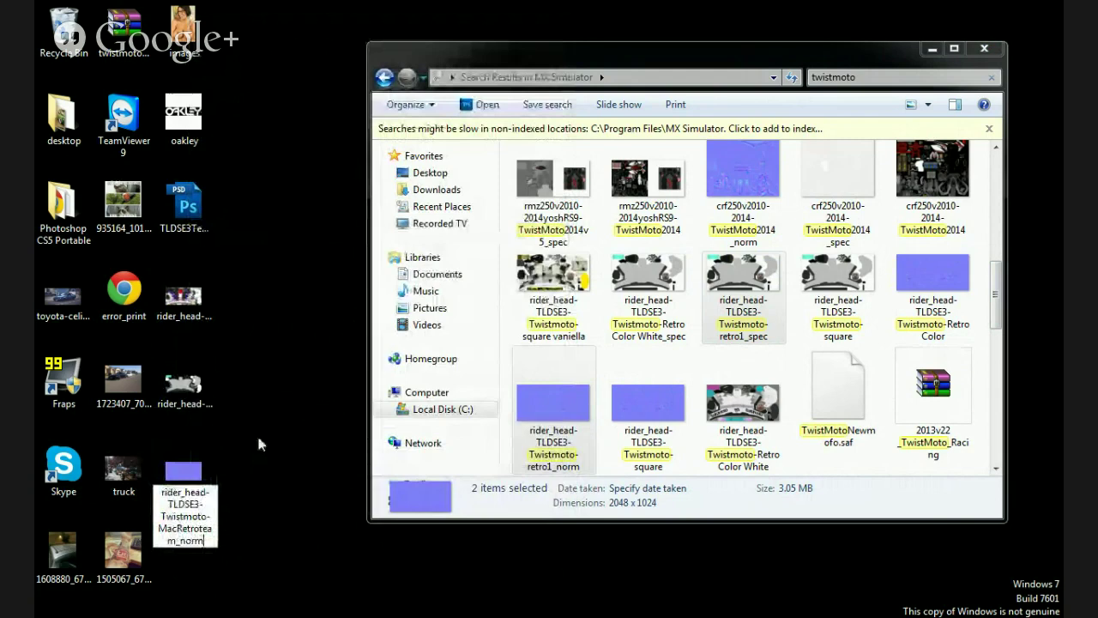
{"action": "key", "text": "Return"}
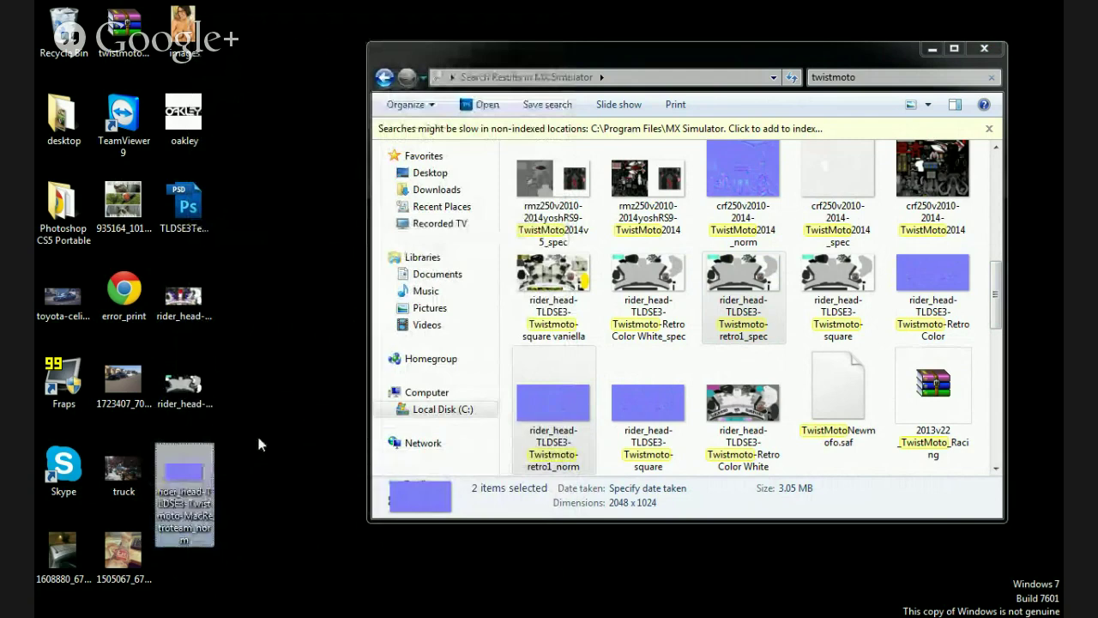
Move the three MacRetroteam textures into the MX Simulator folder, granting permission
{"action": "left_click_drag", "start_coordinate": [251, 268], "coordinate": [154, 528]}
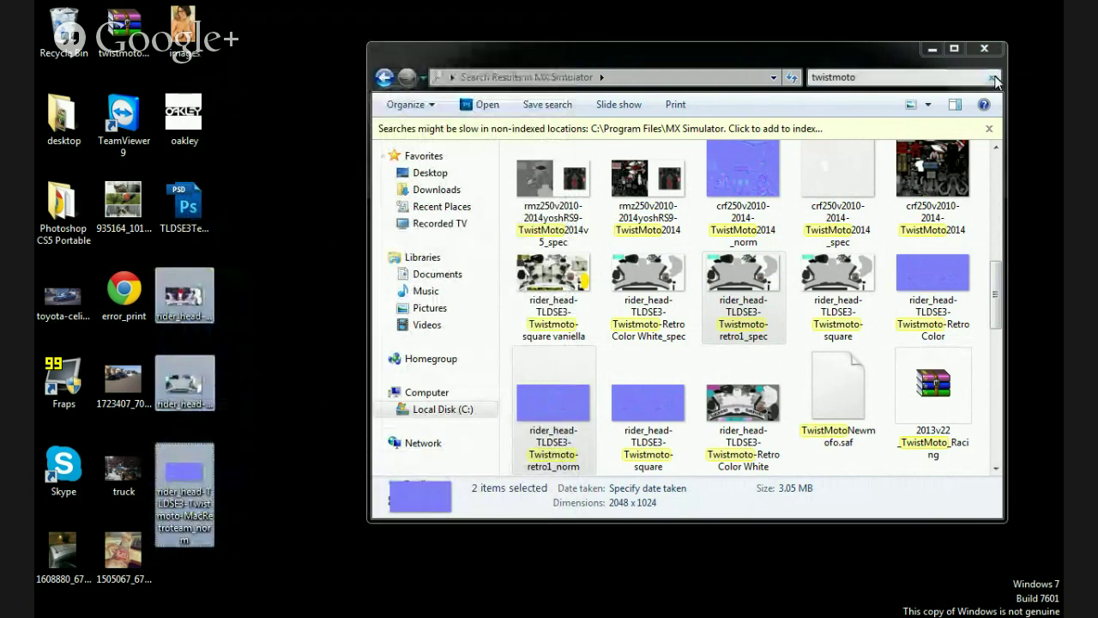
{"action": "left_click", "coordinate": [901, 77]}
{"action": "left_click", "coordinate": [991, 77]}
{"action": "left_click_drag", "start_coordinate": [257, 267], "coordinate": [612, 513]}
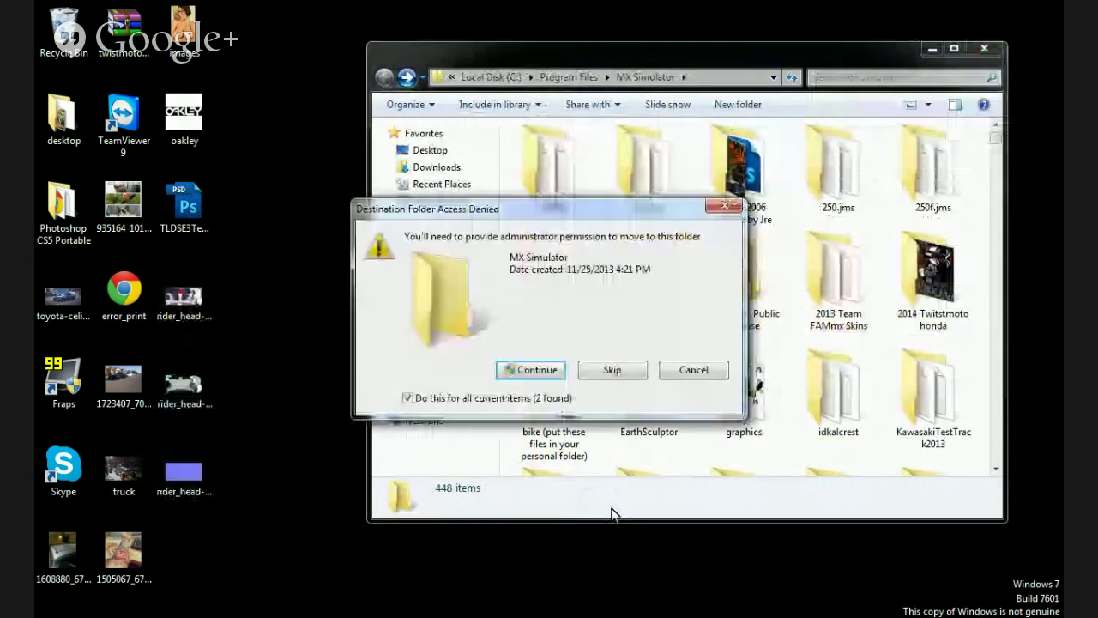
{"action": "left_click", "coordinate": [537, 371]}
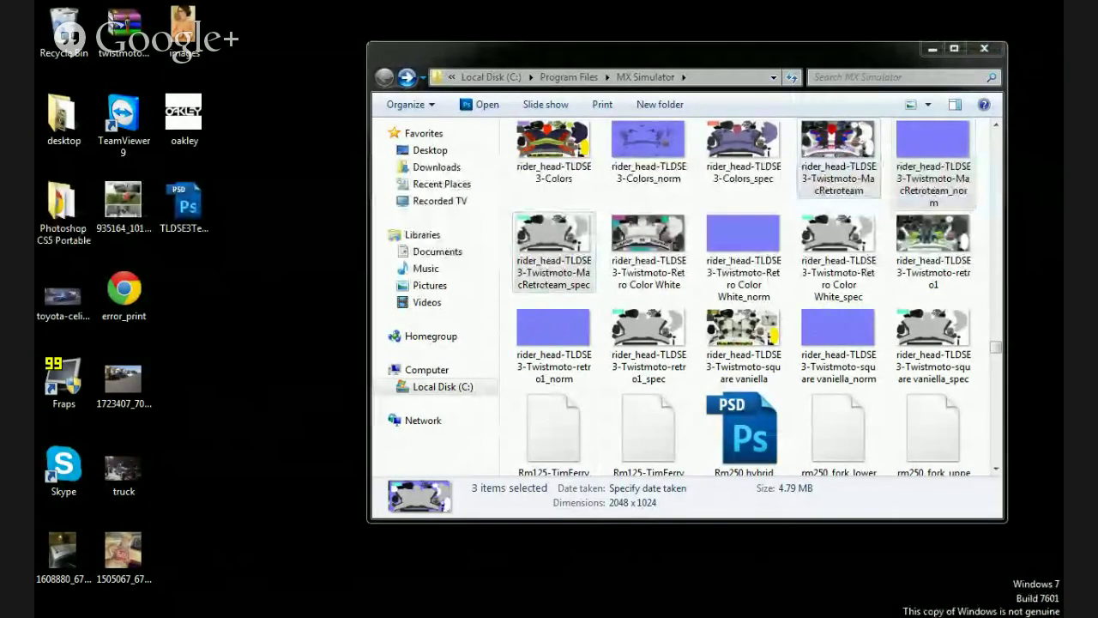
{"action": "key", "text": "alt+Tab"}
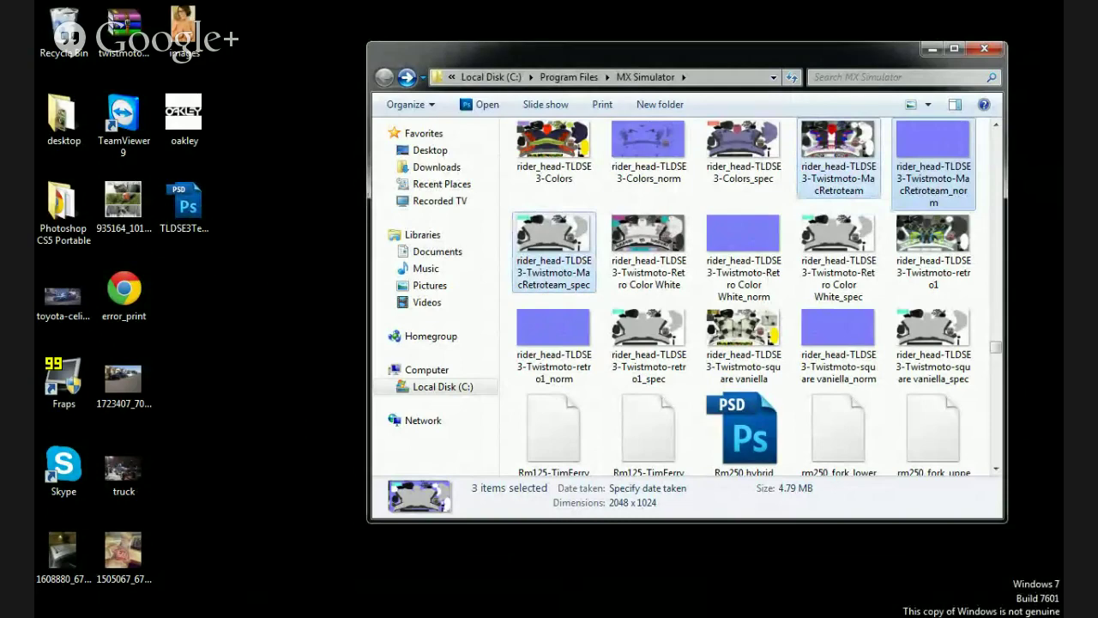
{"action": "key", "text": "alt+Tab"}
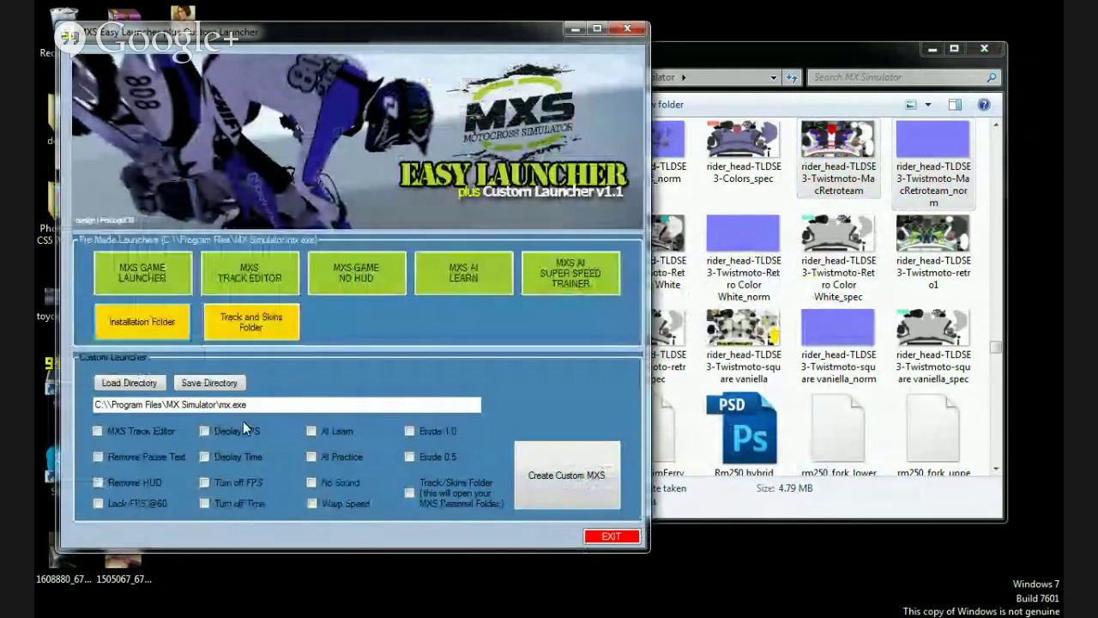
Launch MX Simulator from the Easy Launcher and go to the main menu
{"action": "left_click", "coordinate": [583, 459]}
{"action": "left_click", "coordinate": [569, 416]}
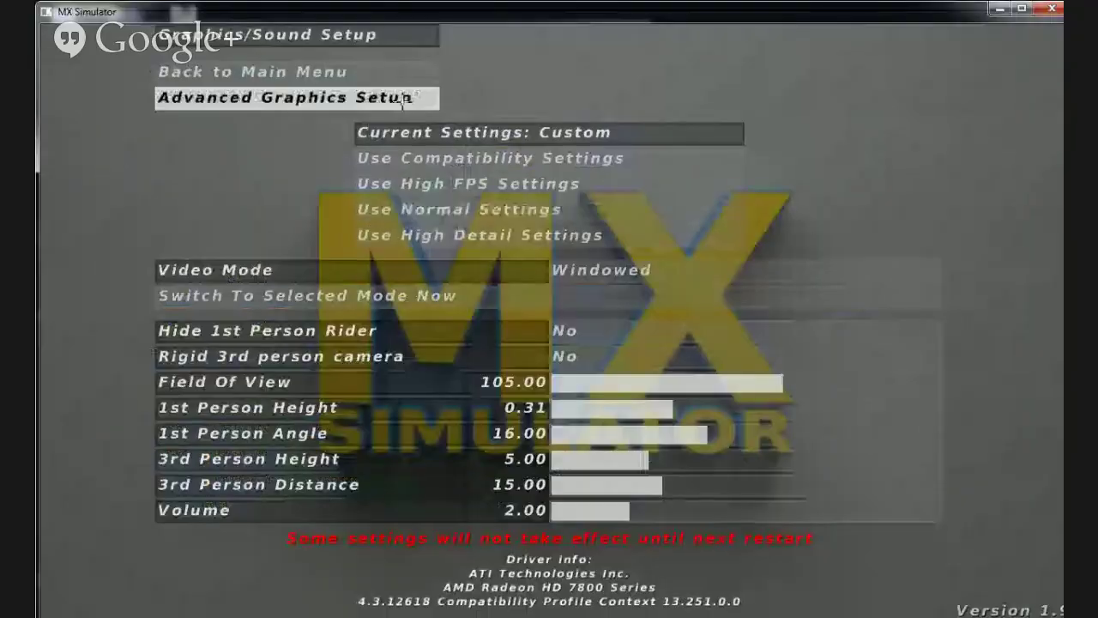
{"action": "left_click", "coordinate": [215, 72]}
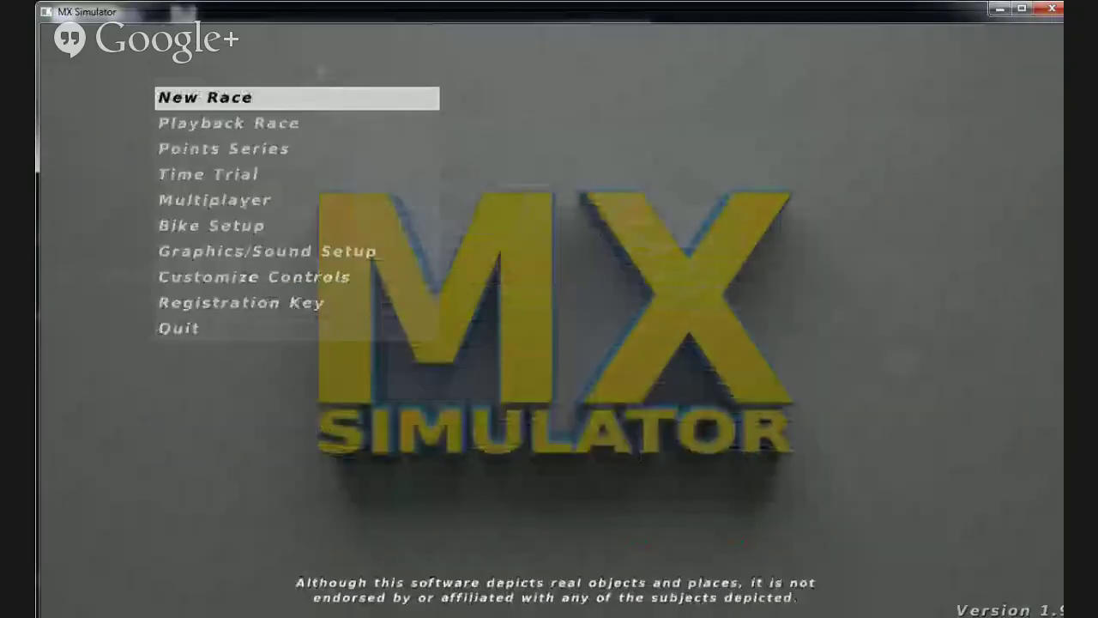
Choose the TLDSE3-Twistmoto-MacRetroteam helmet in Bike Setup and return to the main menu
{"action": "left_click", "coordinate": [236, 225]}
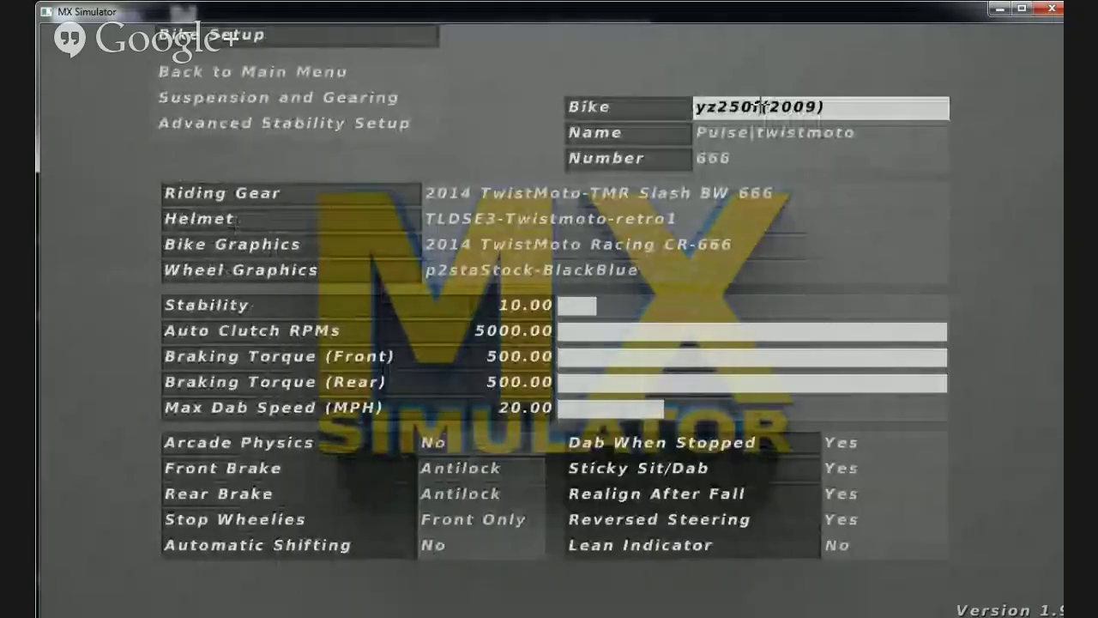
{"action": "left_click", "coordinate": [435, 217]}
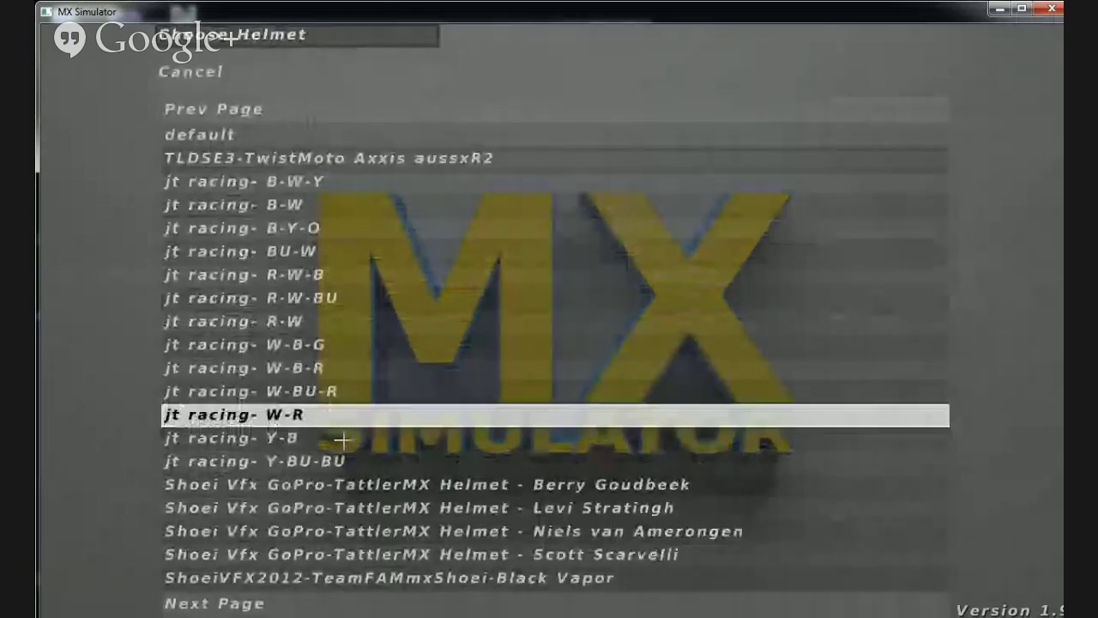
{"action": "left_click", "coordinate": [268, 600]}
{"action": "left_click", "coordinate": [272, 602]}
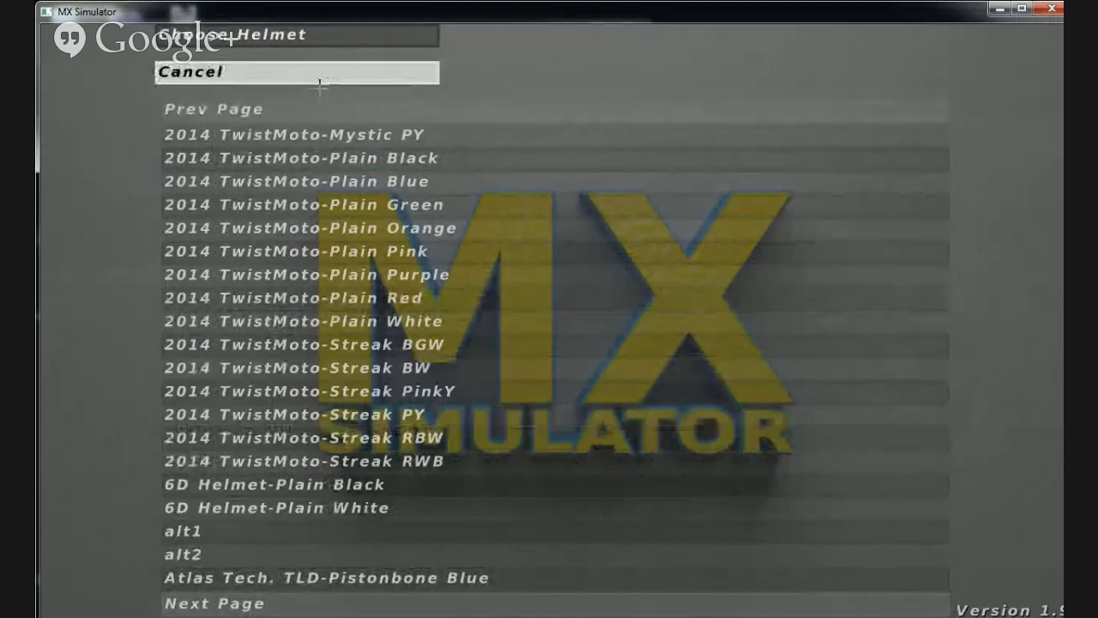
{"action": "left_click", "coordinate": [267, 605]}
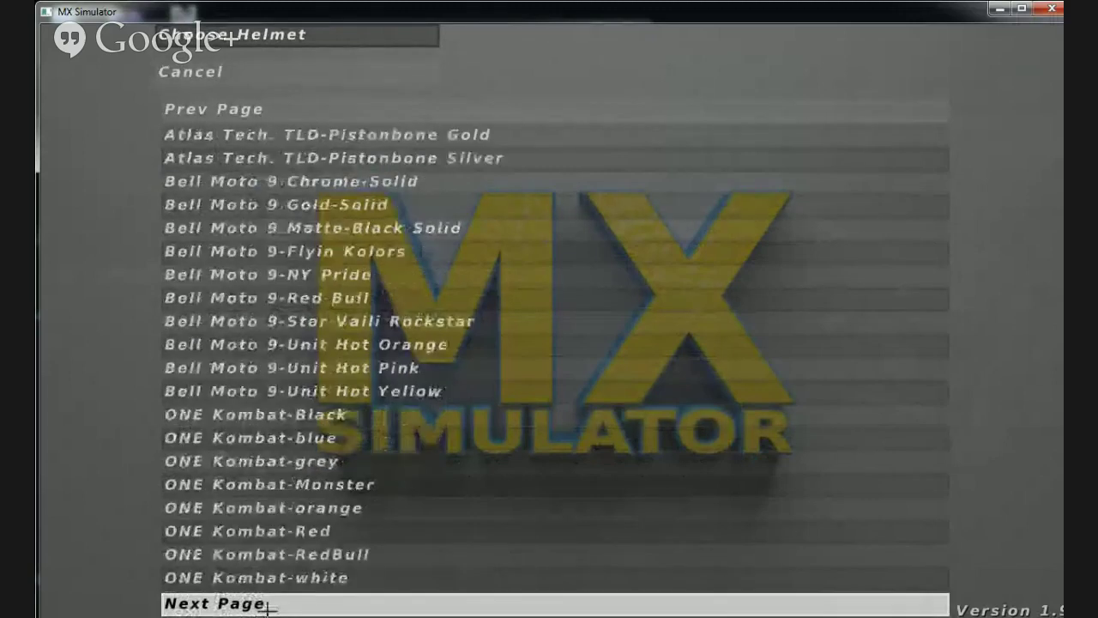
{"action": "left_click", "coordinate": [267, 606]}
{"action": "left_click", "coordinate": [269, 607]}
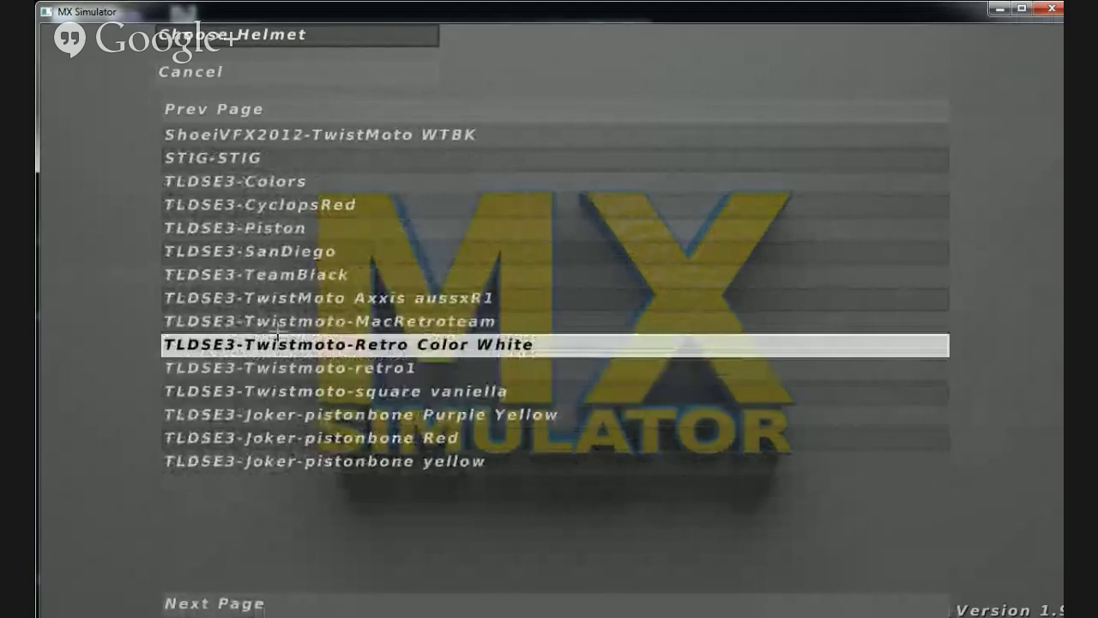
{"action": "left_click", "coordinate": [278, 321]}
{"action": "left_click", "coordinate": [307, 71]}
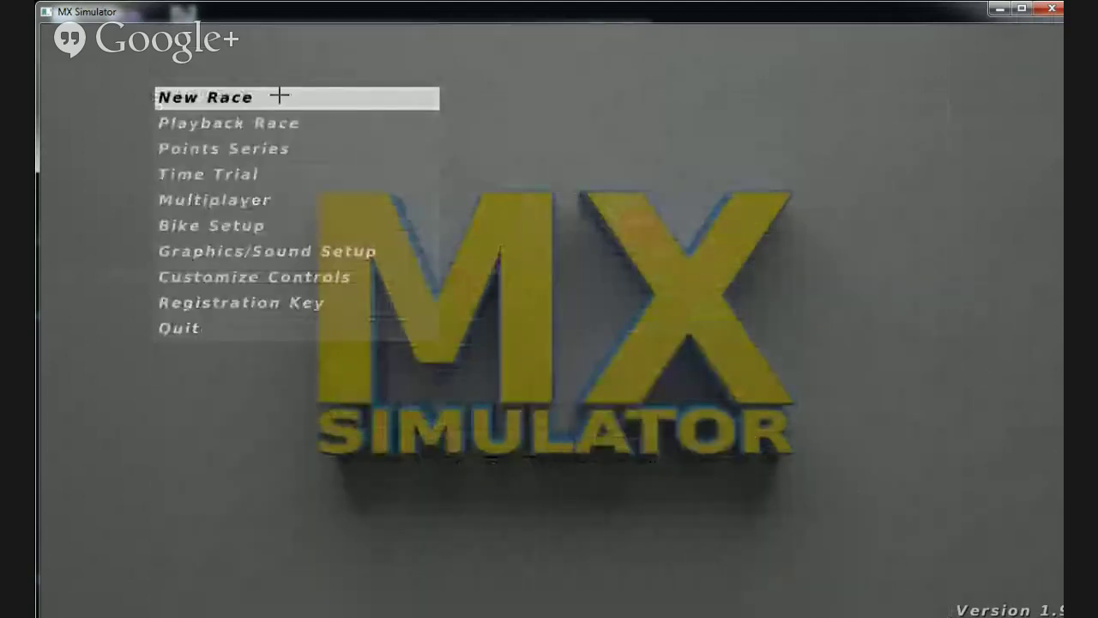
Start a new race on 2014 Supercross Rd 5 - Anaheim 3
{"action": "left_click", "coordinate": [279, 96]}
{"action": "left_click", "coordinate": [669, 71]}
{"action": "left_click", "coordinate": [285, 601]}
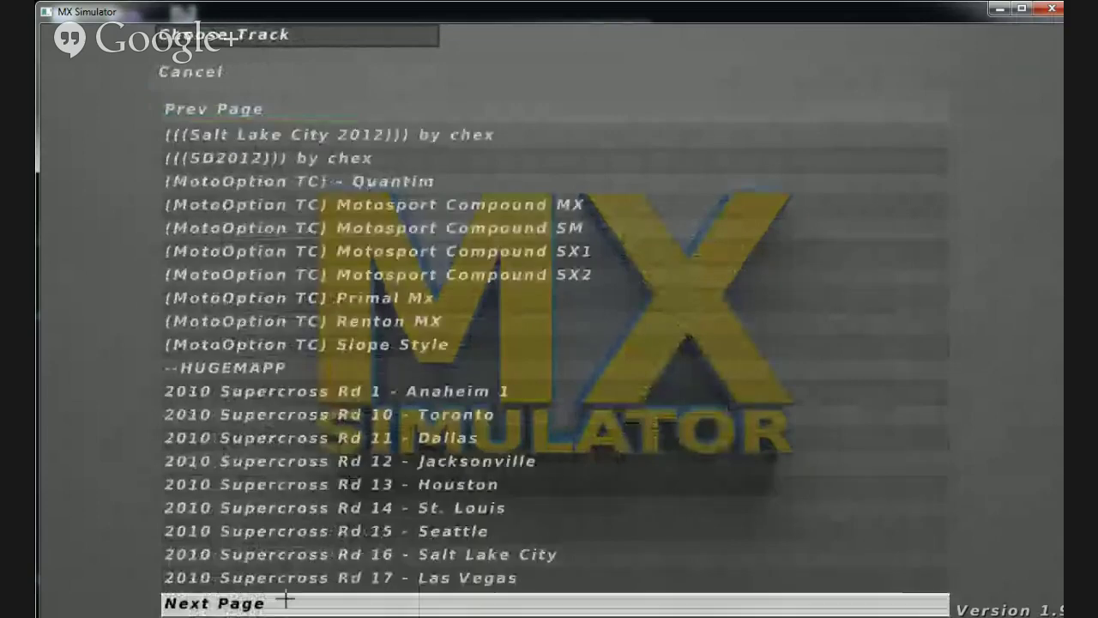
{"action": "left_click", "coordinate": [284, 601]}
{"action": "left_click", "coordinate": [284, 600]}
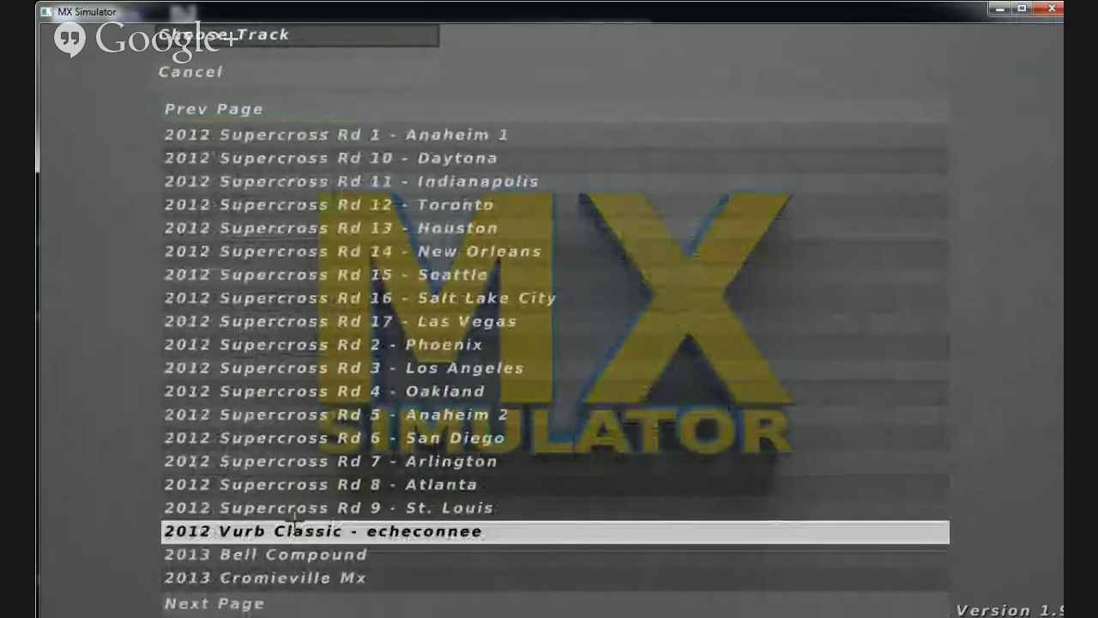
{"action": "left_click", "coordinate": [281, 604]}
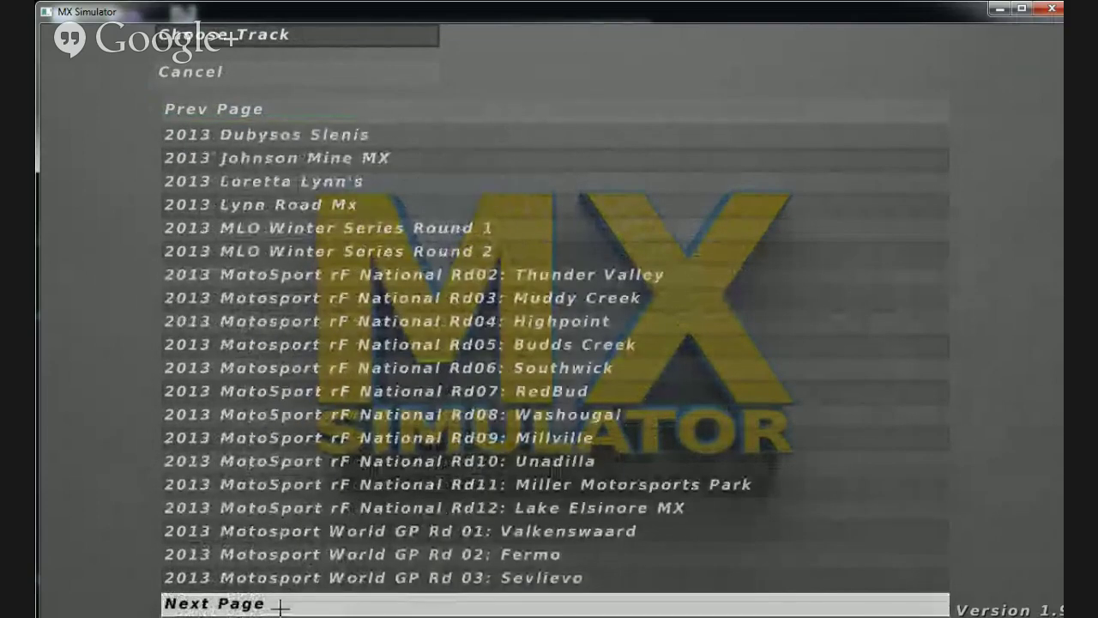
{"action": "left_click", "coordinate": [280, 605]}
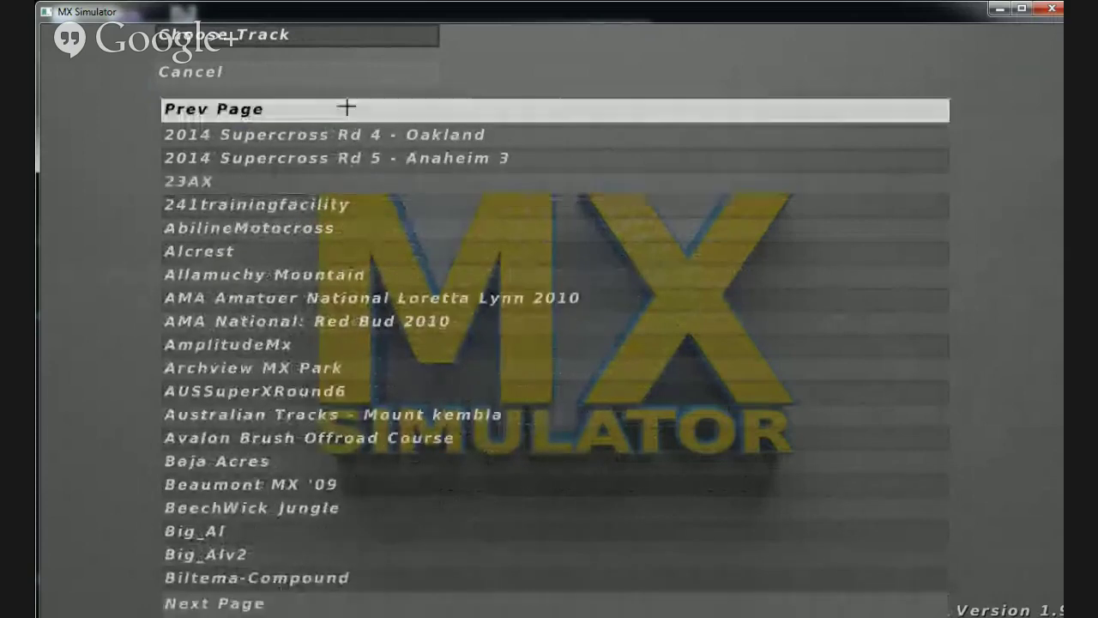
{"action": "left_click", "coordinate": [339, 158]}
{"action": "left_click", "coordinate": [334, 96]}
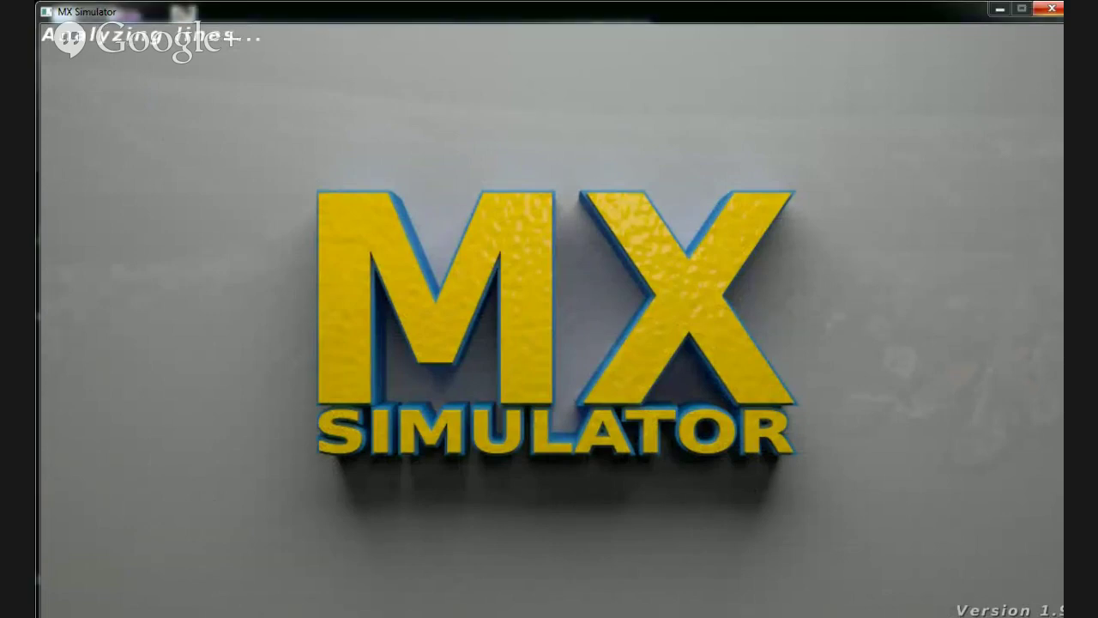
Check the Nor Cal Drifters Market browser tab, then return to the game
{"action": "key", "text": "alt+Tab"}
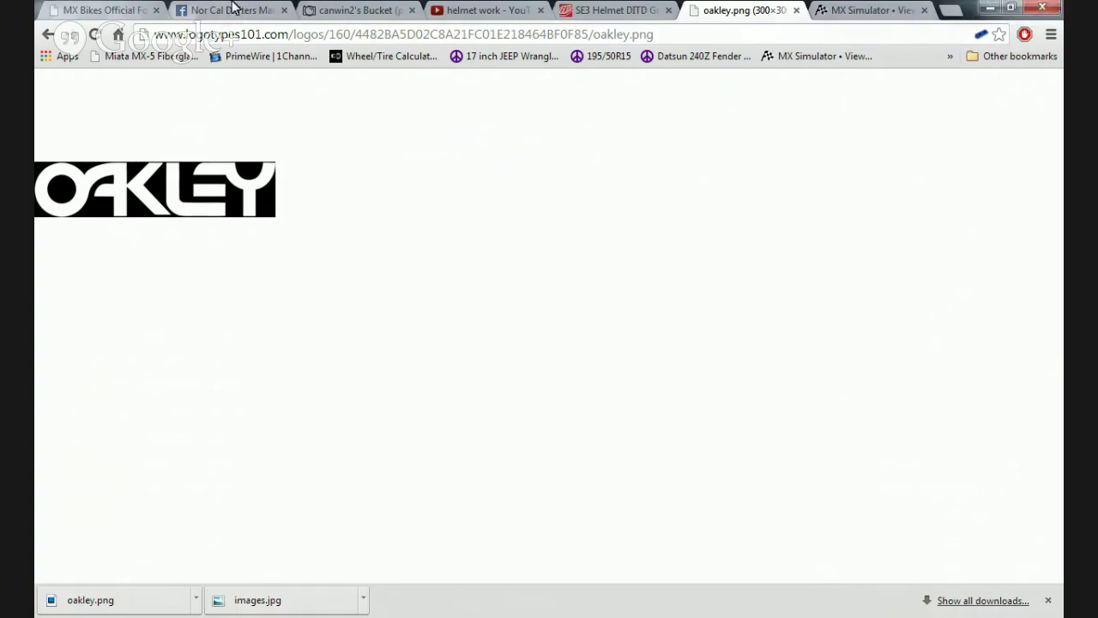
{"action": "left_click", "coordinate": [233, 9]}
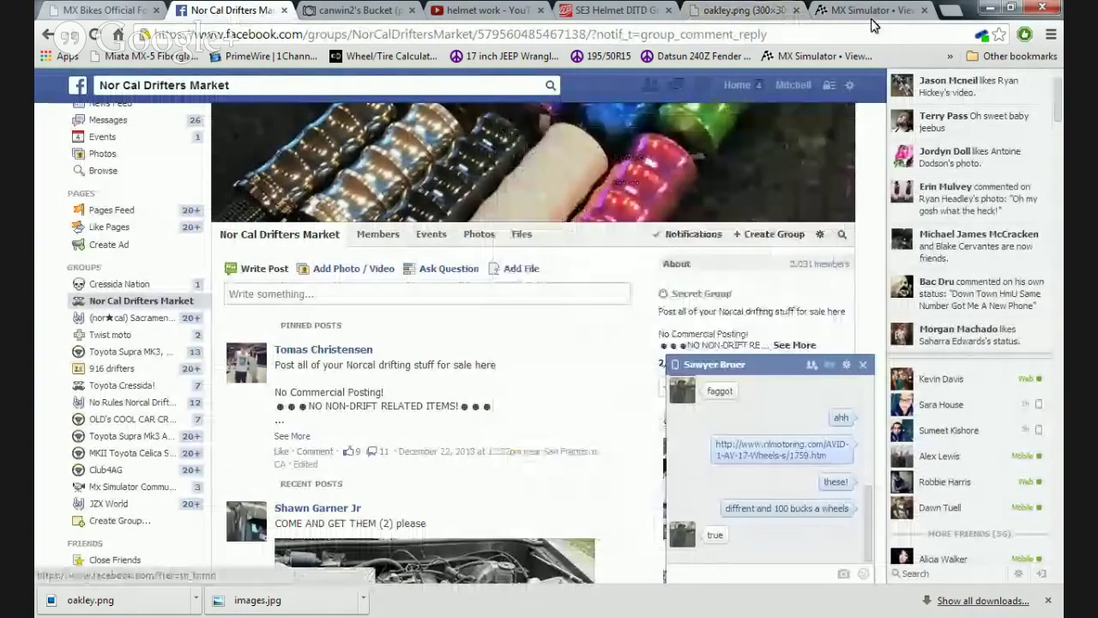
{"action": "left_click", "coordinate": [989, 7]}
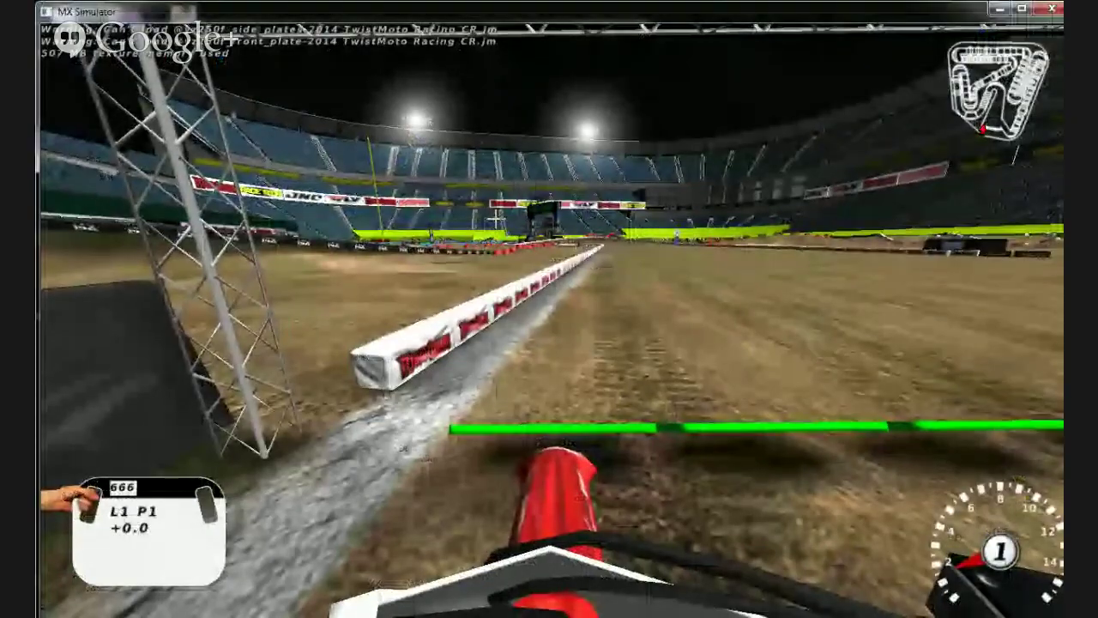
Play back the hlater2 replay and switch cameras for a close-up of the Oakley helmet
{"action": "key", "text": "Escape"}
{"action": "left_click", "coordinate": [289, 122]}
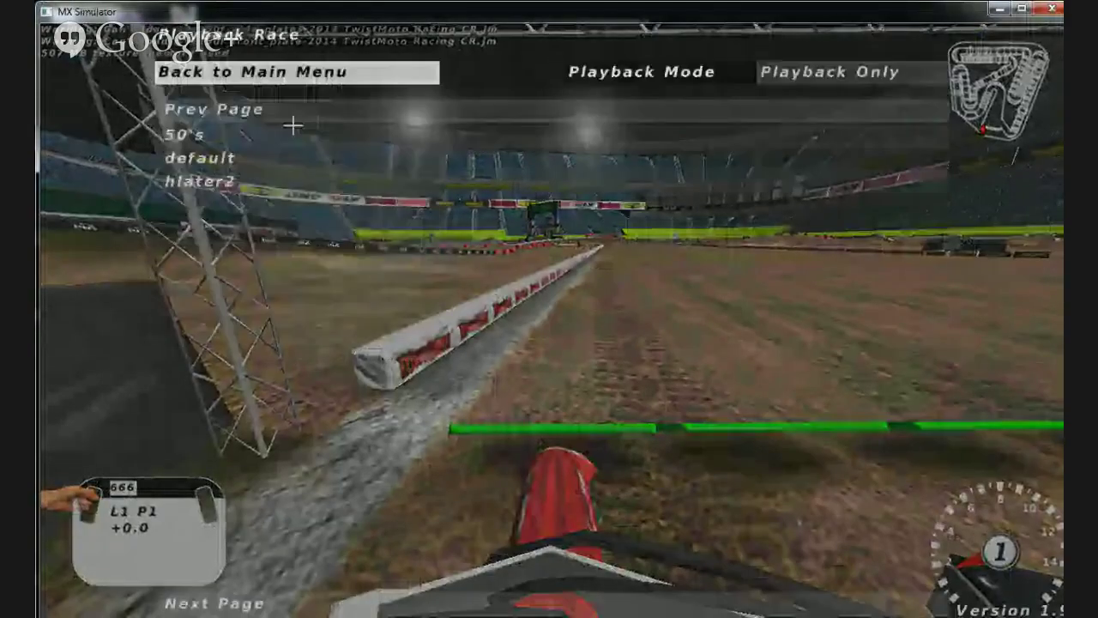
{"action": "left_click", "coordinate": [247, 184]}
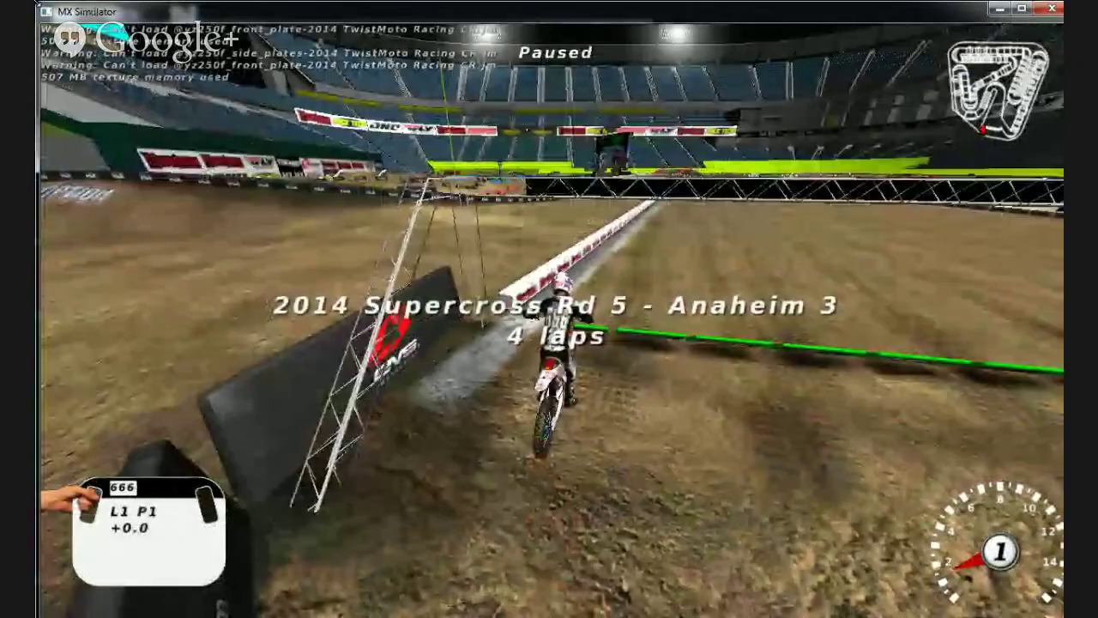
{"action": "key", "text": "c"}
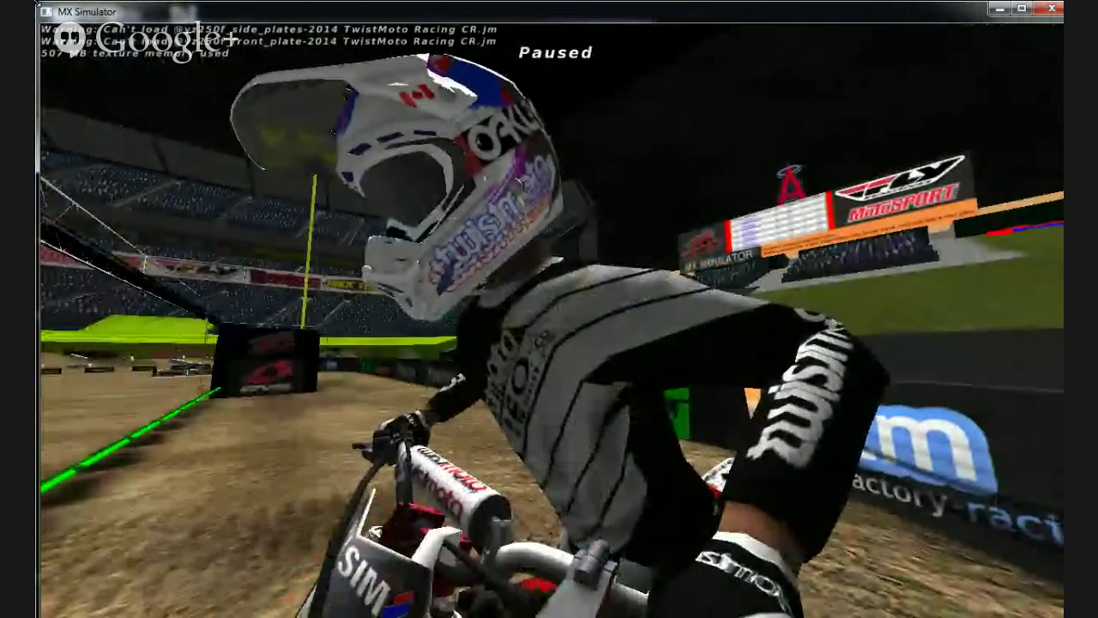
{"action": "key", "text": "Escape"}
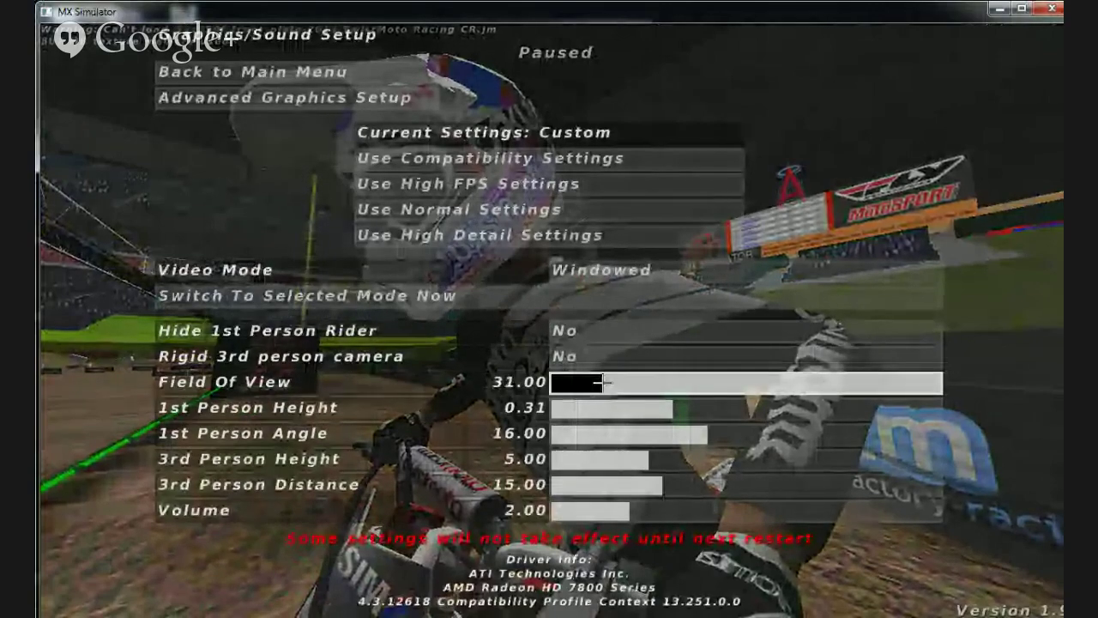
{"action": "key", "text": "Escape"}
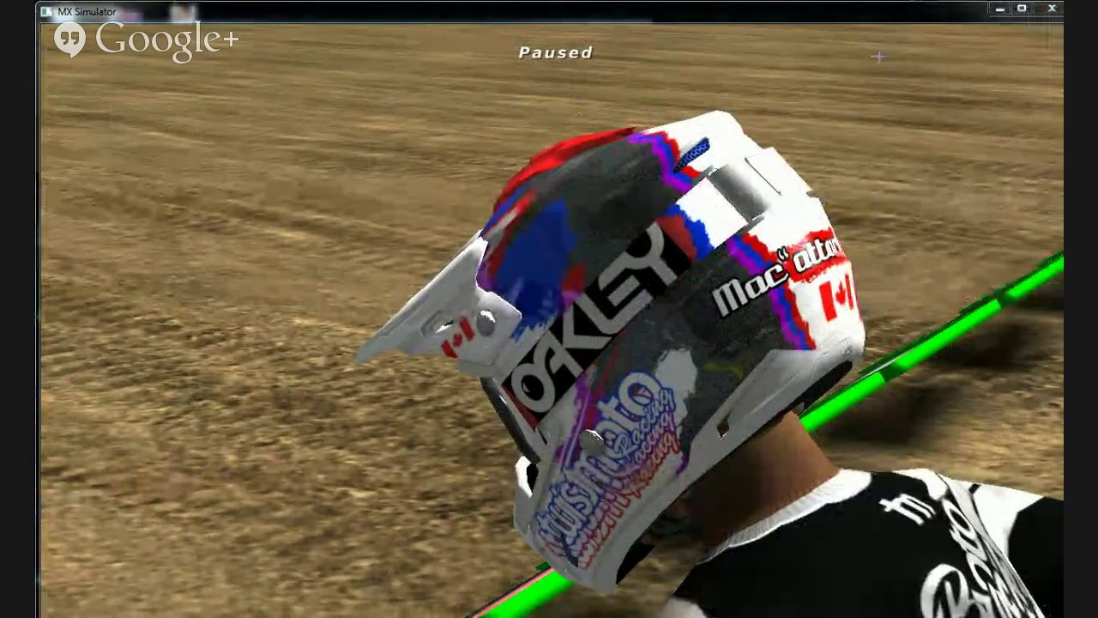
Capture a Gyazo screenshot of the helmet's side view
{"action": "left_click_drag", "start_coordinate": [979, 68], "coordinate": [253, 594]}
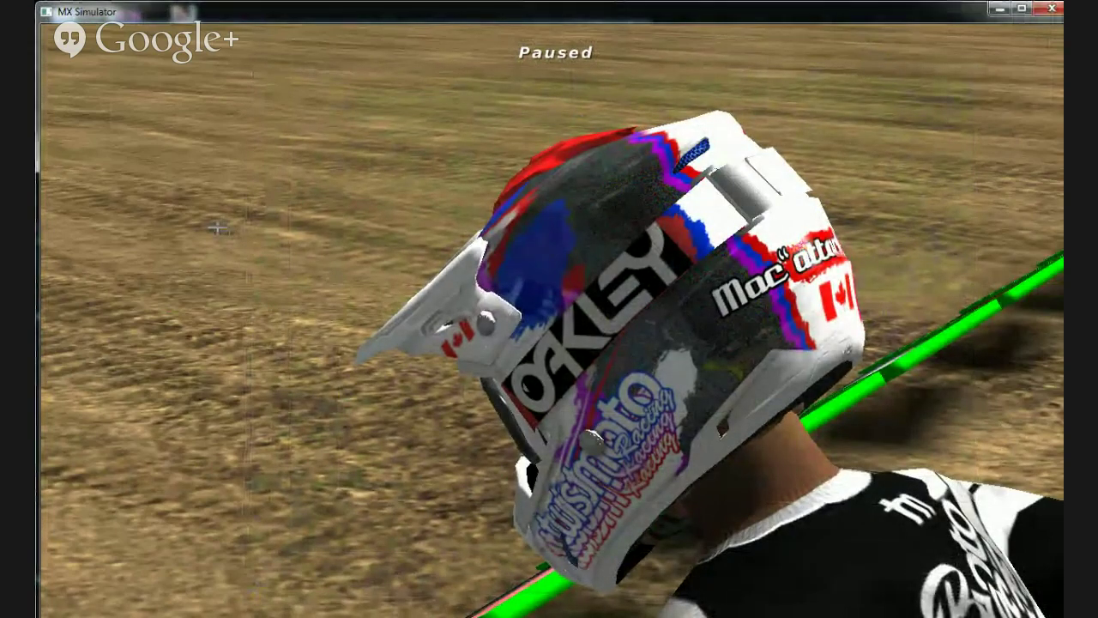
{"action": "key", "text": "Escape"}
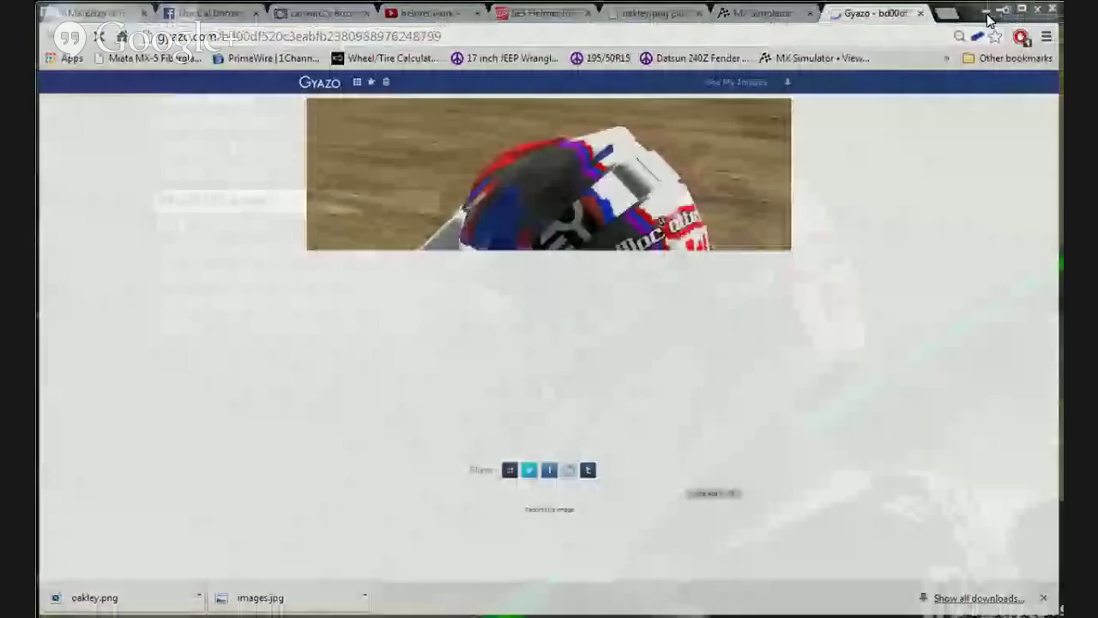
{"action": "left_click", "coordinate": [986, 12]}
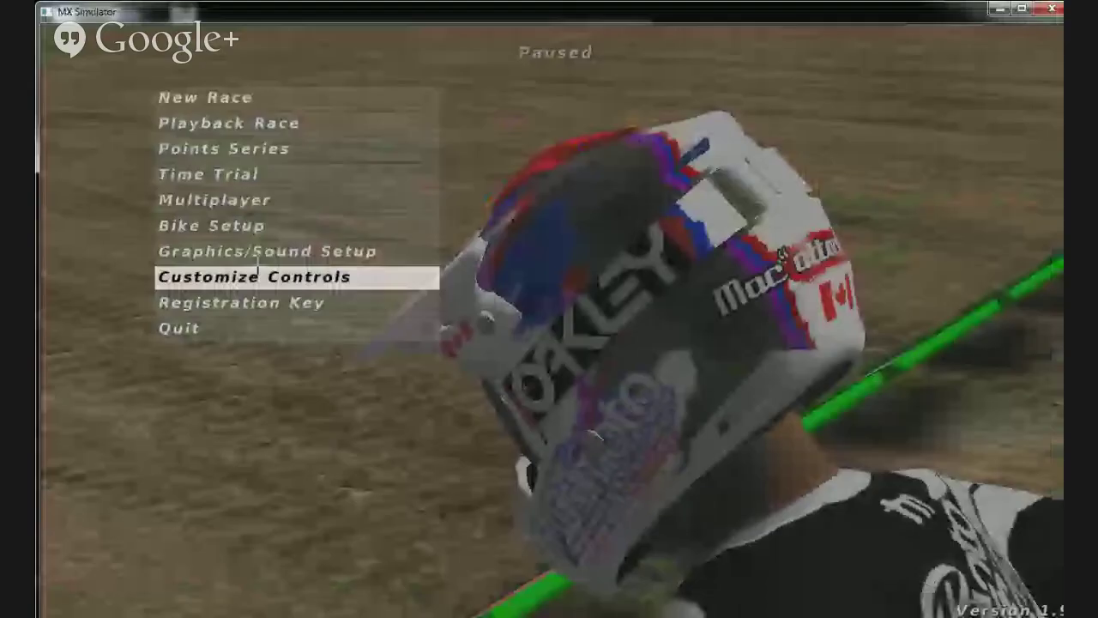
Set Field Of View to 40 and capture the helmet's front view in the stadium
{"action": "left_click", "coordinate": [257, 251]}
{"action": "left_click", "coordinate": [626, 384]}
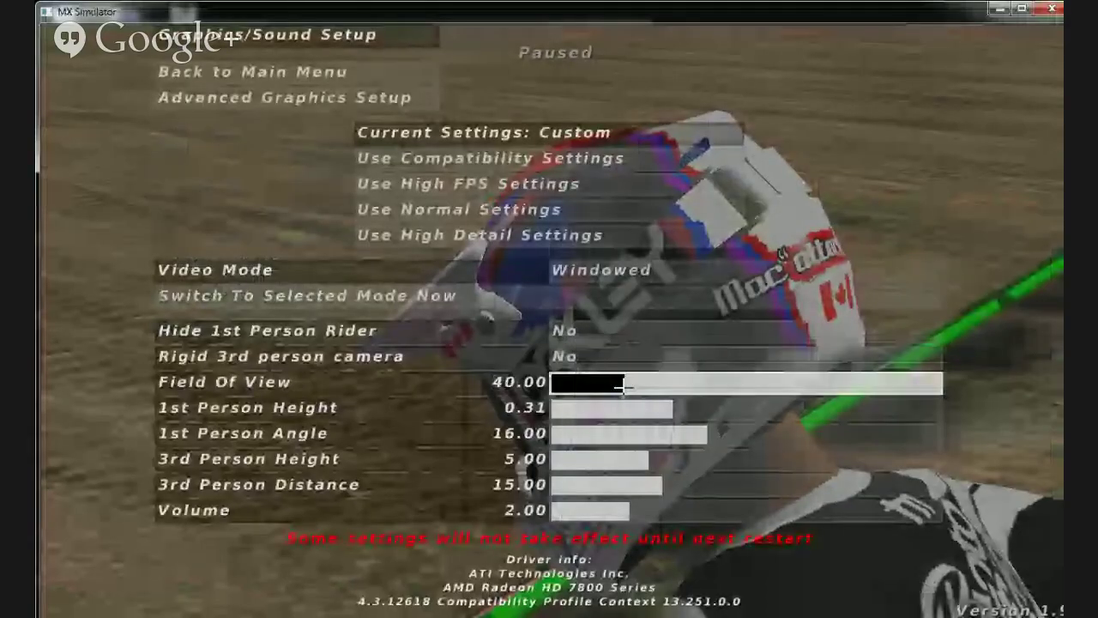
{"action": "key", "text": "Escape"}
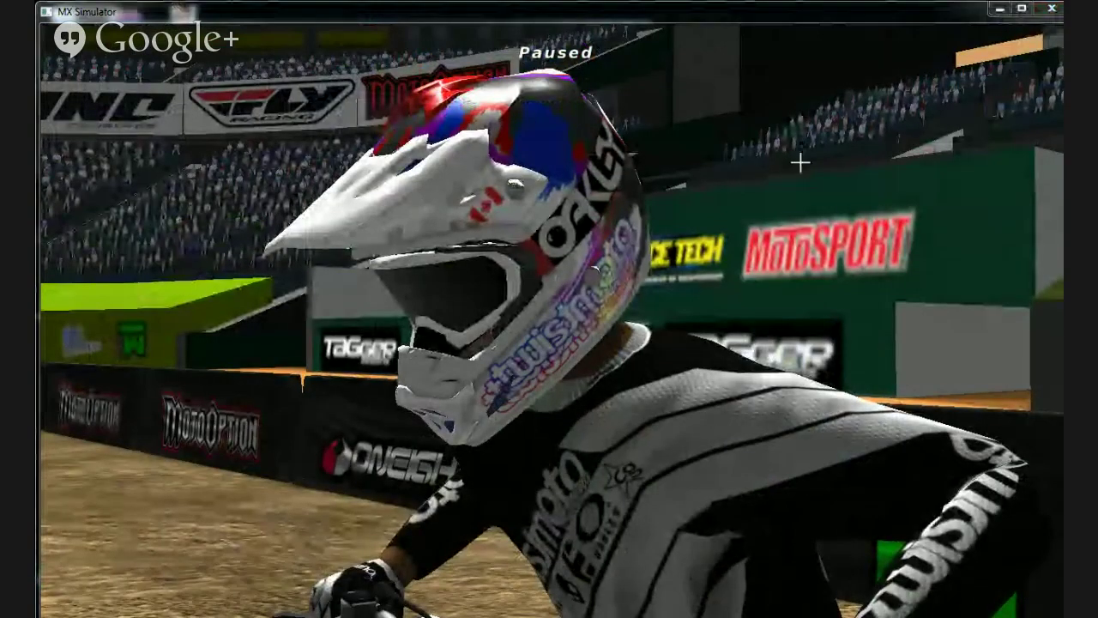
{"action": "left_click_drag", "start_coordinate": [797, 47], "coordinate": [250, 529]}
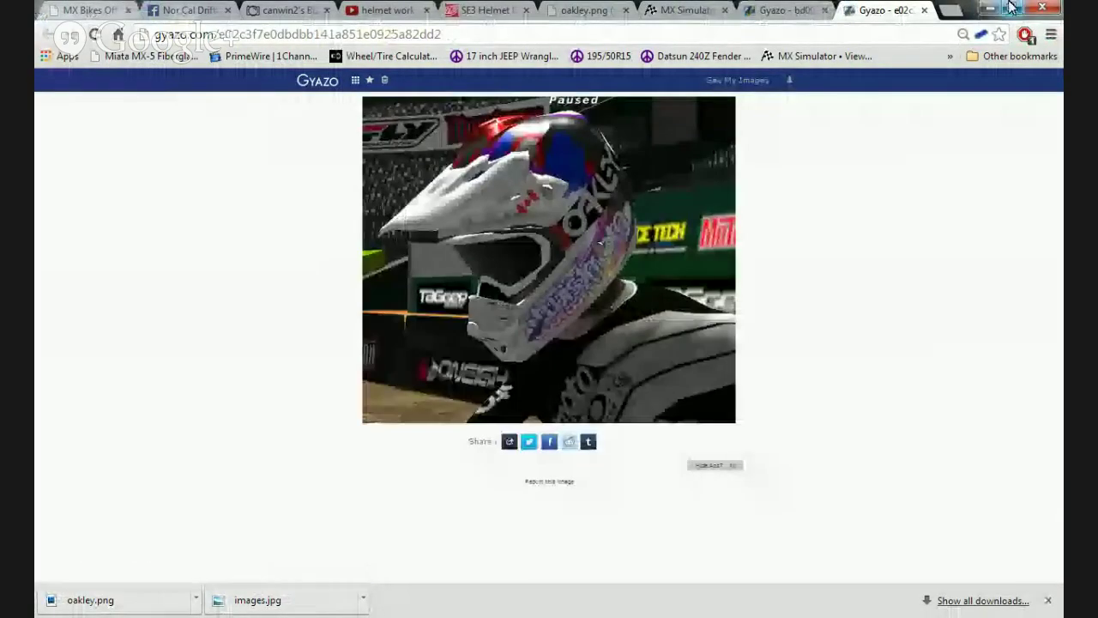
Reframe the camera and capture another Gyazo screenshot of the helmet's side
{"action": "left_click", "coordinate": [988, 9]}
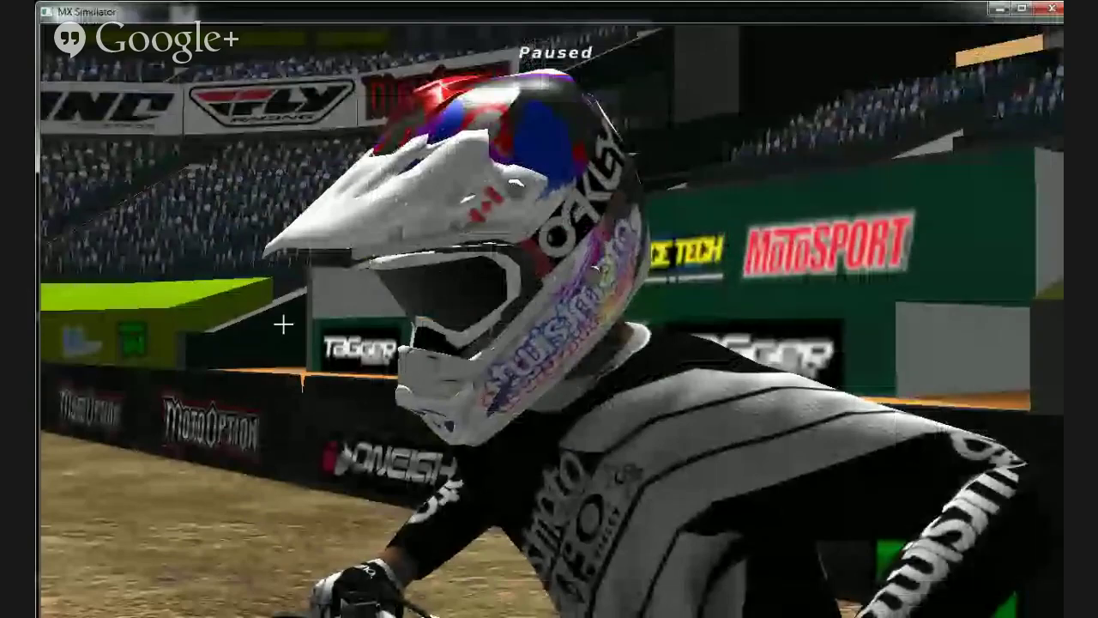
{"action": "left_click_drag", "start_coordinate": [283, 324], "coordinate": [309, 324]}
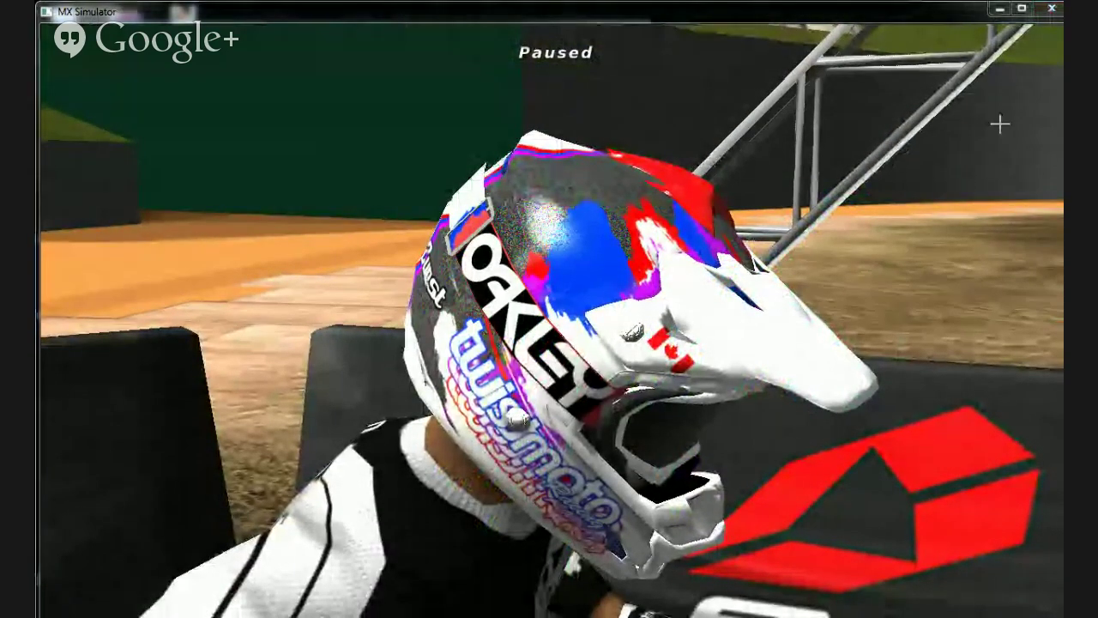
{"action": "left_click_drag", "start_coordinate": [995, 101], "coordinate": [159, 609]}
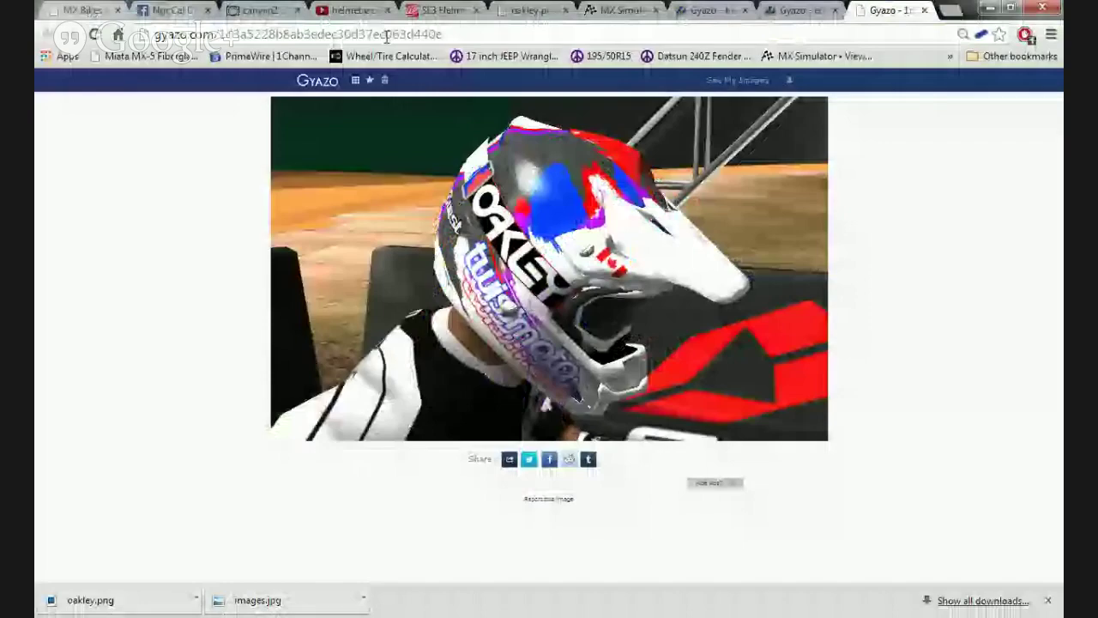
{"action": "left_click", "coordinate": [387, 36]}
{"action": "left_click", "coordinate": [993, 10]}
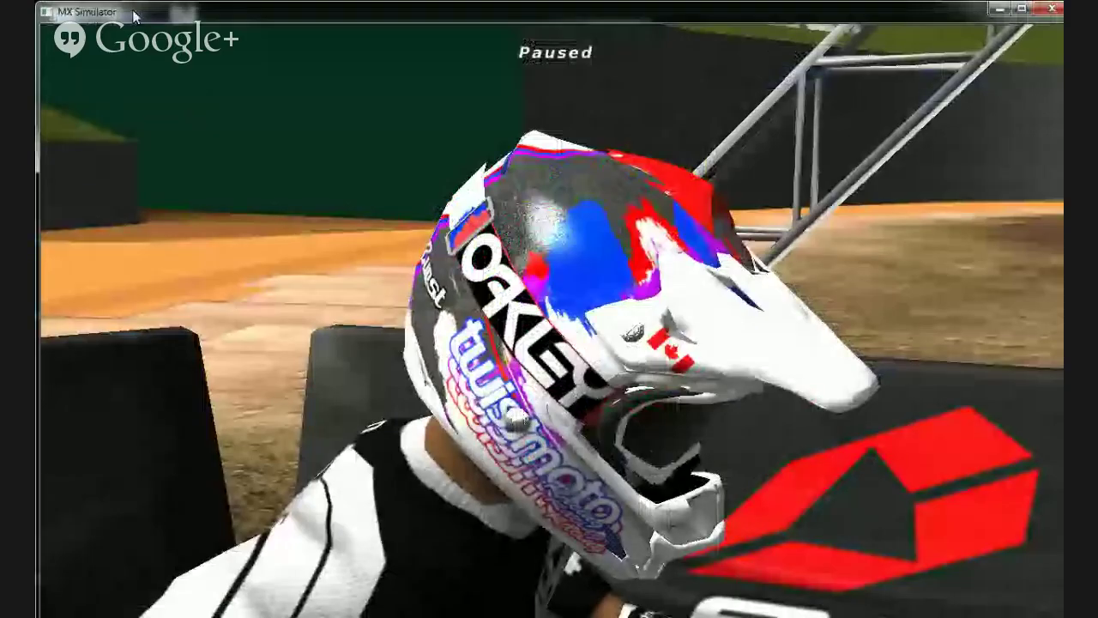
Cycle camera views to a close shot behind the helmet showing the Canadian flag
{"action": "key", "text": "Right"}
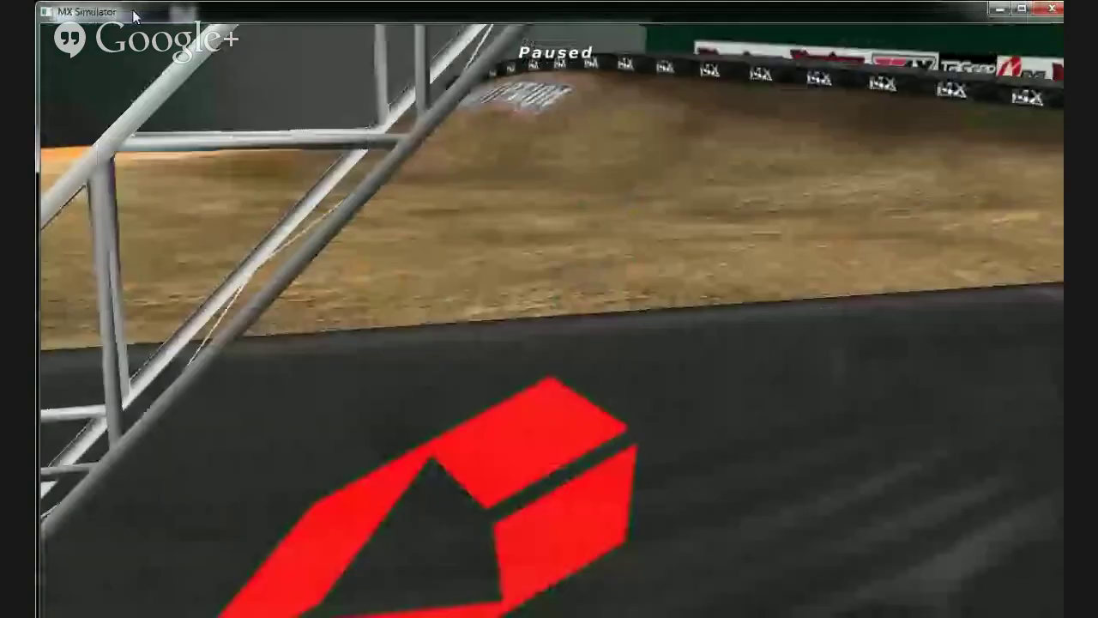
{"action": "key", "text": "c"}
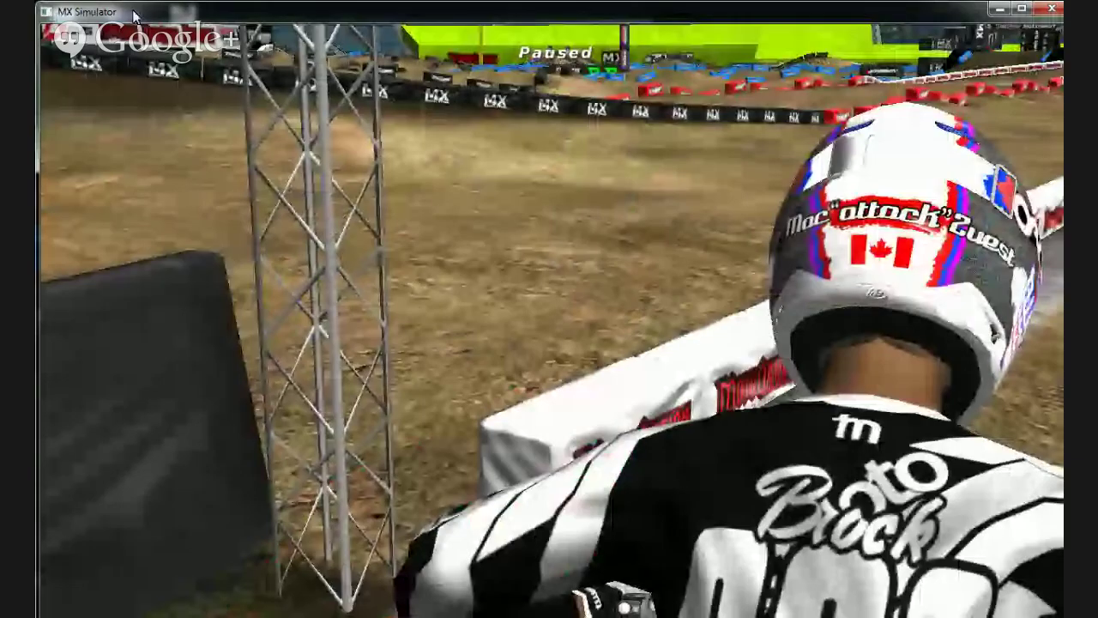
{"action": "key", "text": "c"}
{"action": "key", "text": "c"}
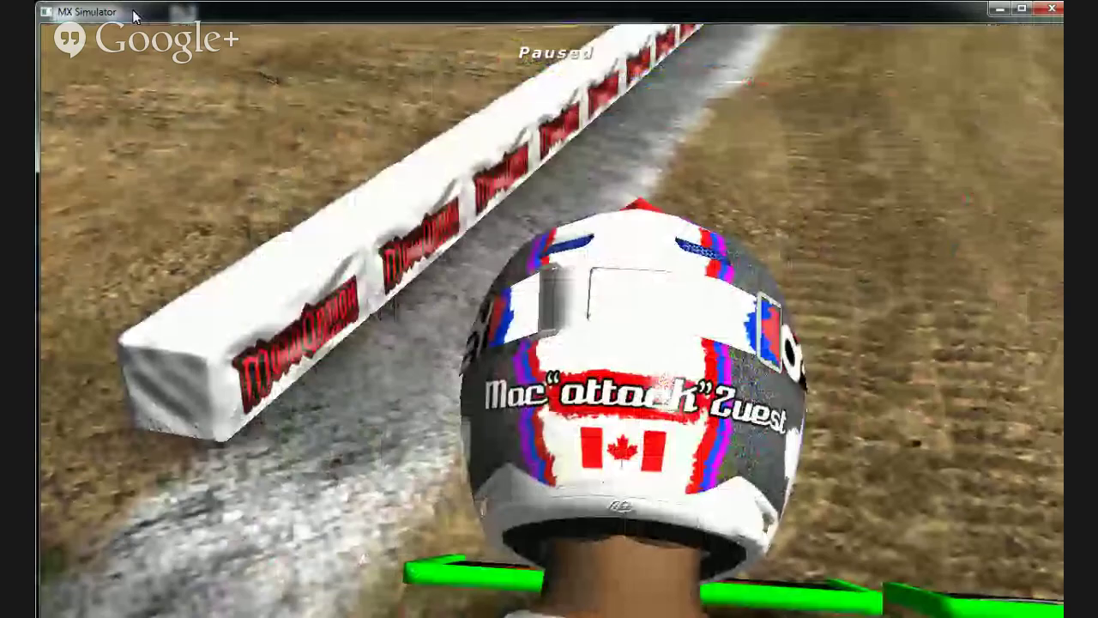
{"action": "key", "text": "c"}
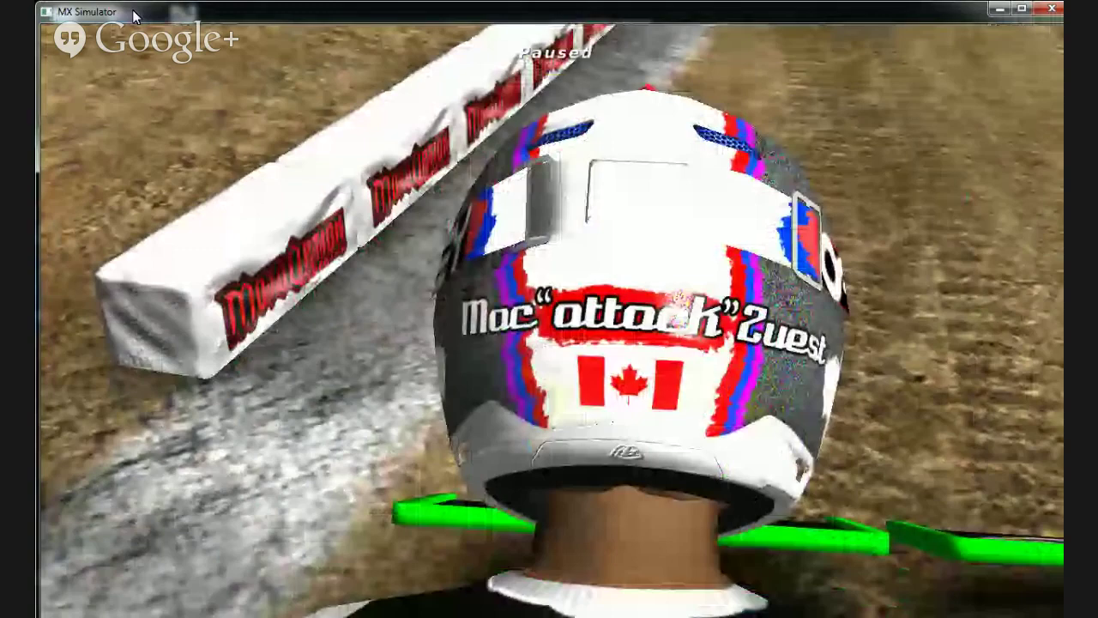
{"action": "key", "text": "c"}
{"action": "key", "text": "c"}
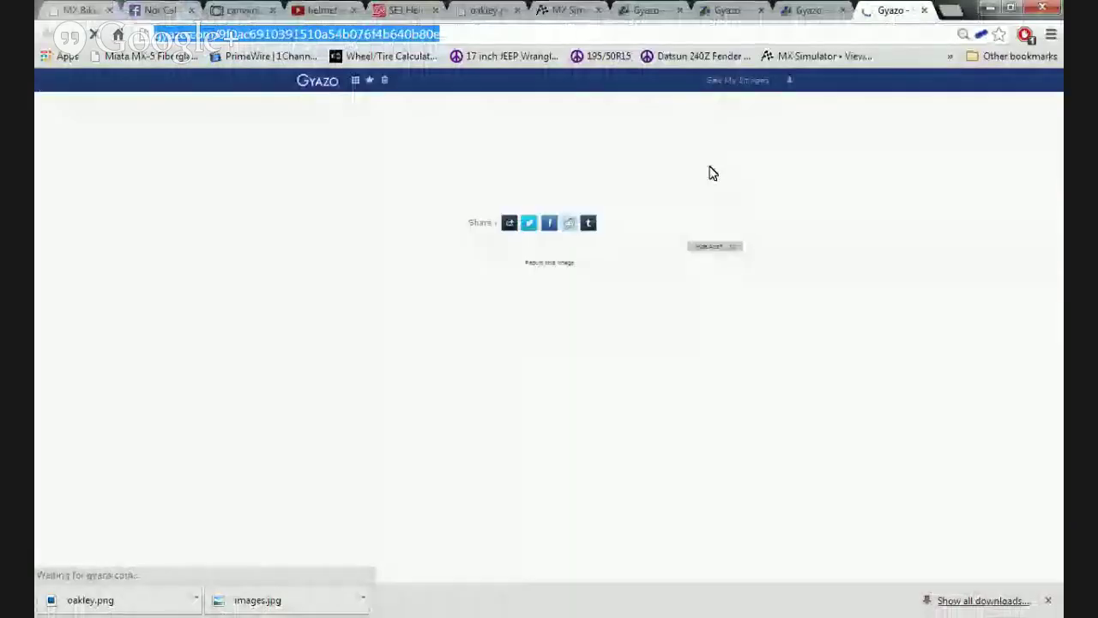
Copy the image links of the first two helmet screenshots
{"action": "left_click", "coordinate": [614, 20]}
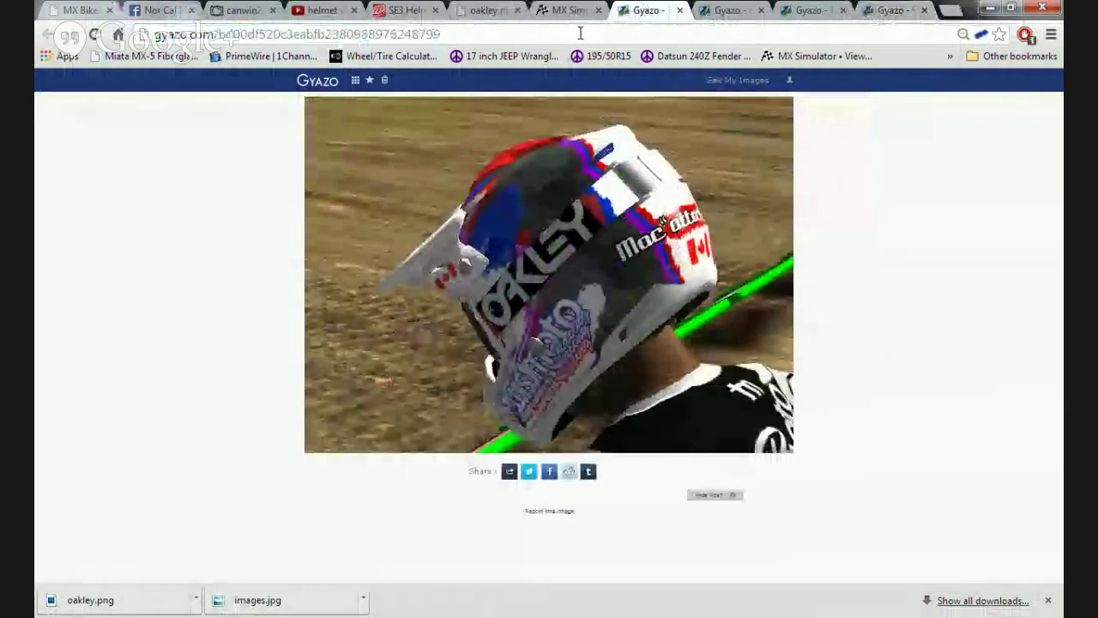
{"action": "left_click", "coordinate": [580, 33]}
{"action": "key", "text": "alt+Tab"}
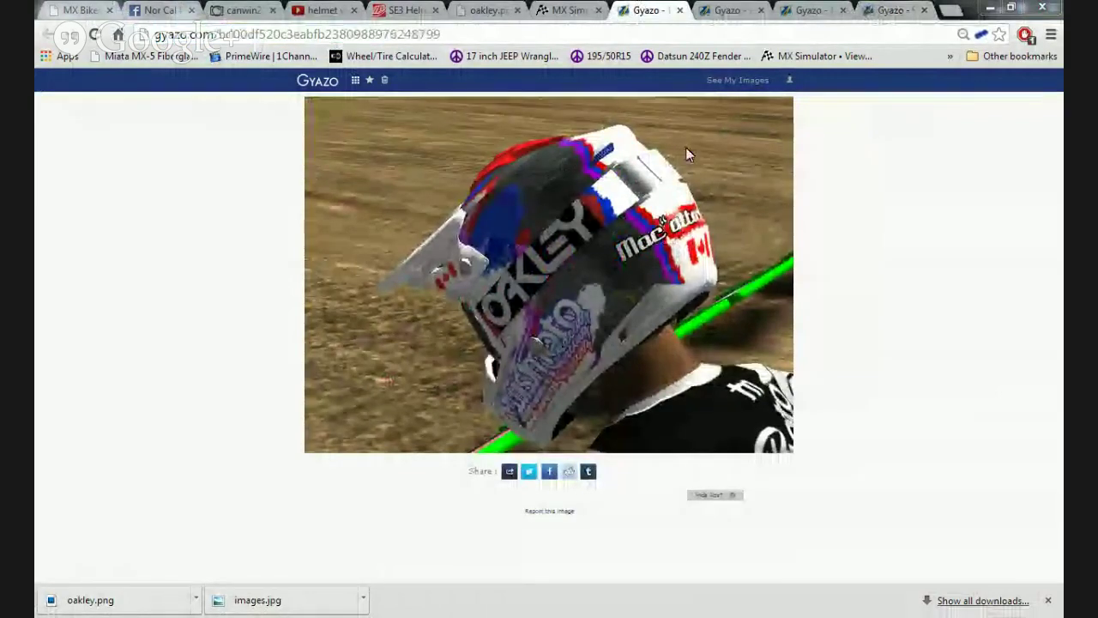
{"action": "left_click", "coordinate": [716, 12]}
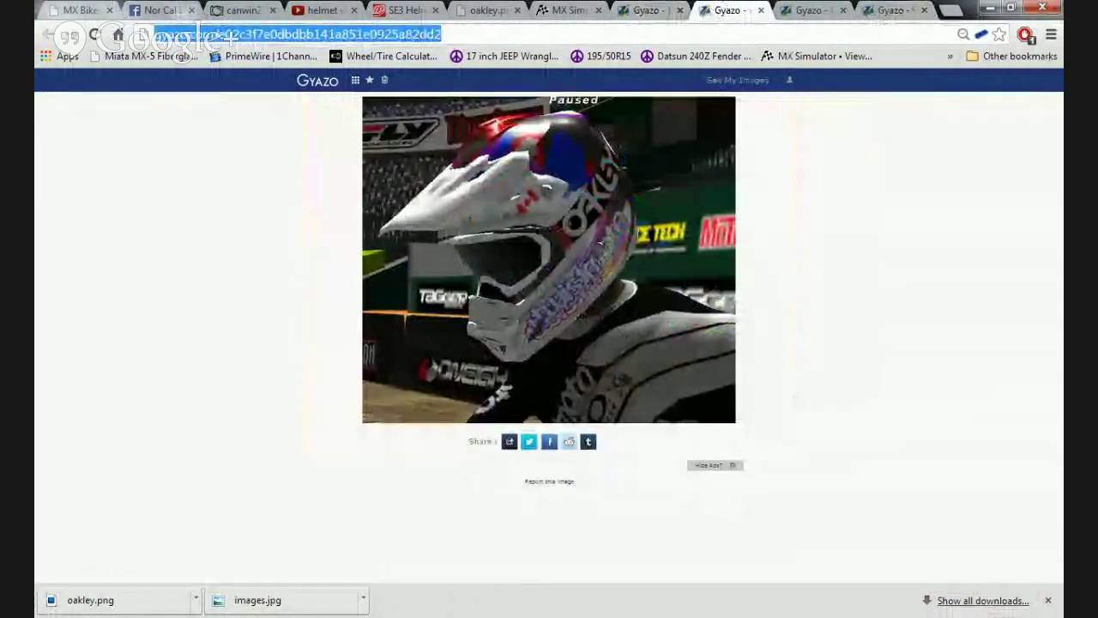
{"action": "key", "text": "alt+Tab"}
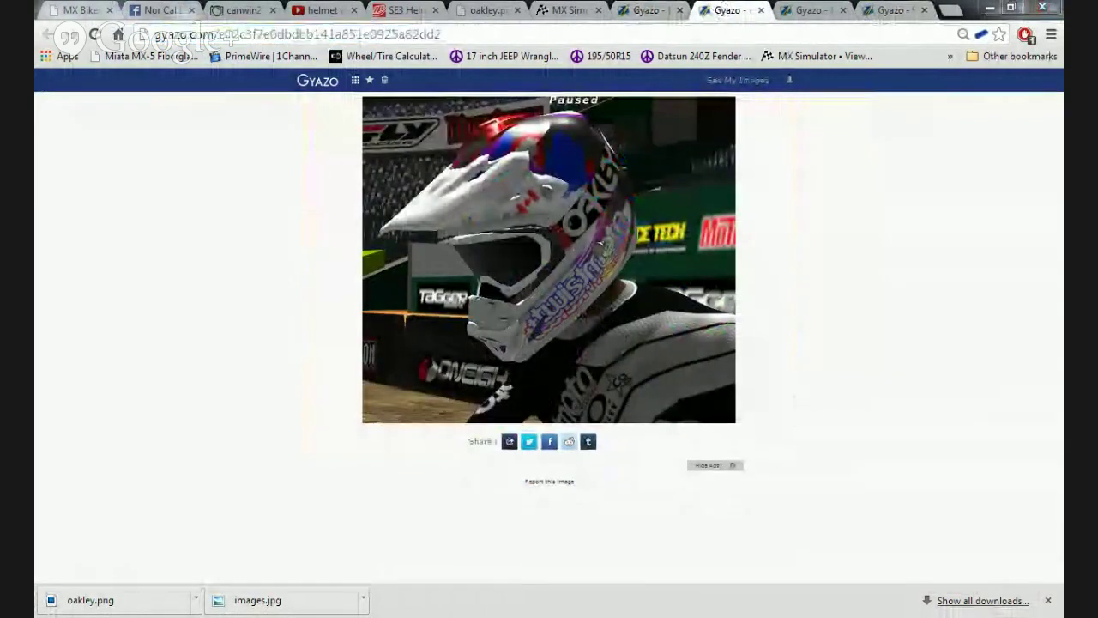
Copy the link of the rear-view helmet screenshot
{"action": "left_click", "coordinate": [789, 10]}
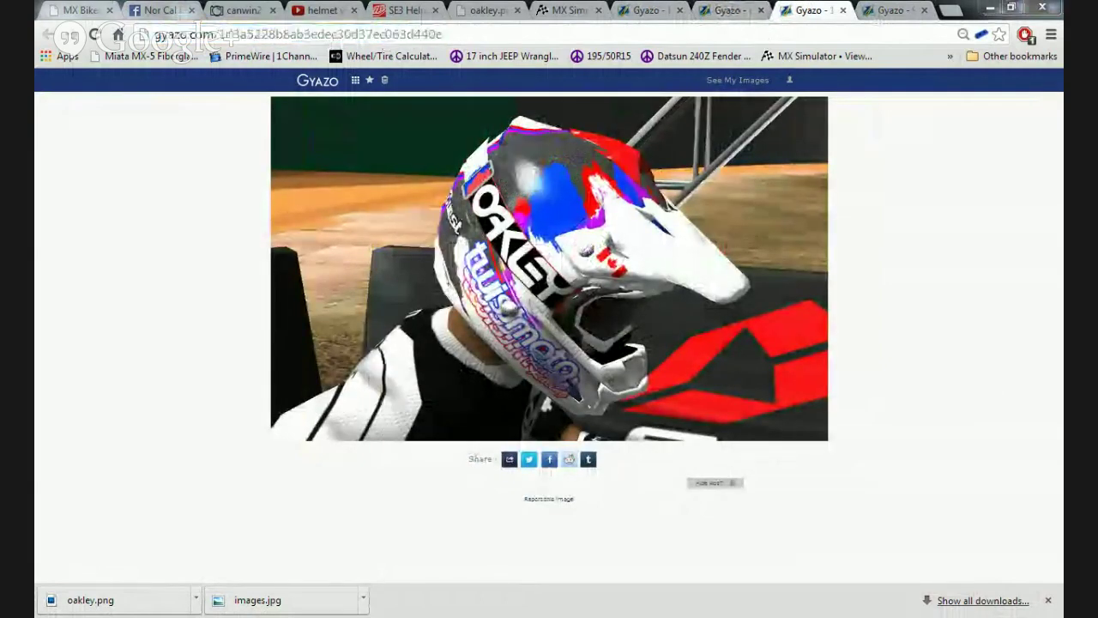
{"action": "left_click", "coordinate": [888, 11]}
{"action": "left_click", "coordinate": [701, 39]}
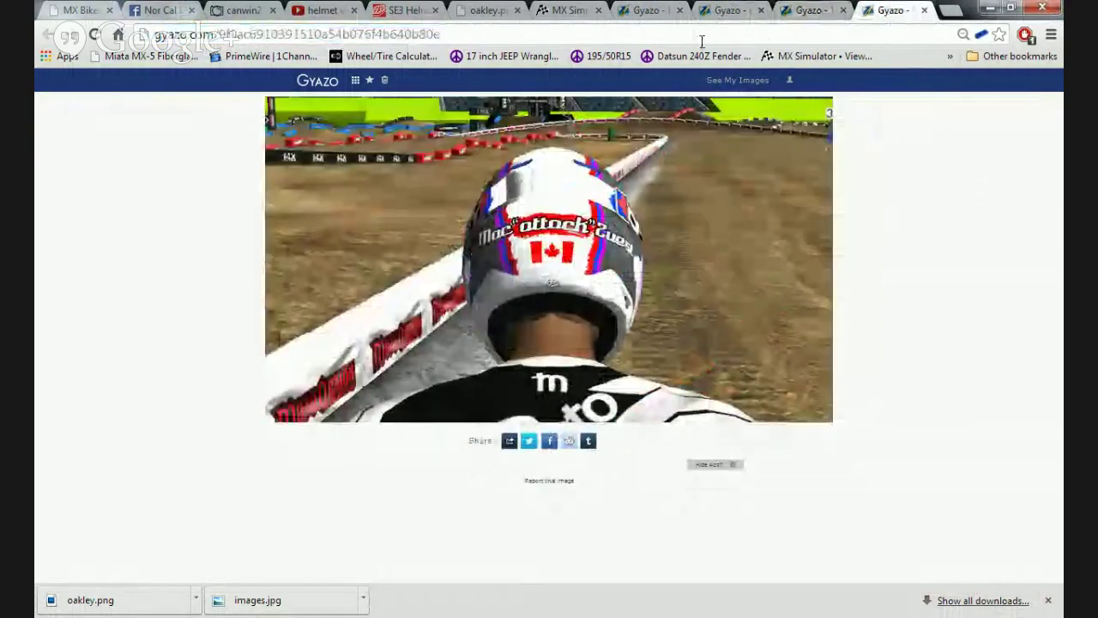
{"action": "double_click", "coordinate": [722, 37]}
{"action": "left_click", "coordinate": [723, 37]}
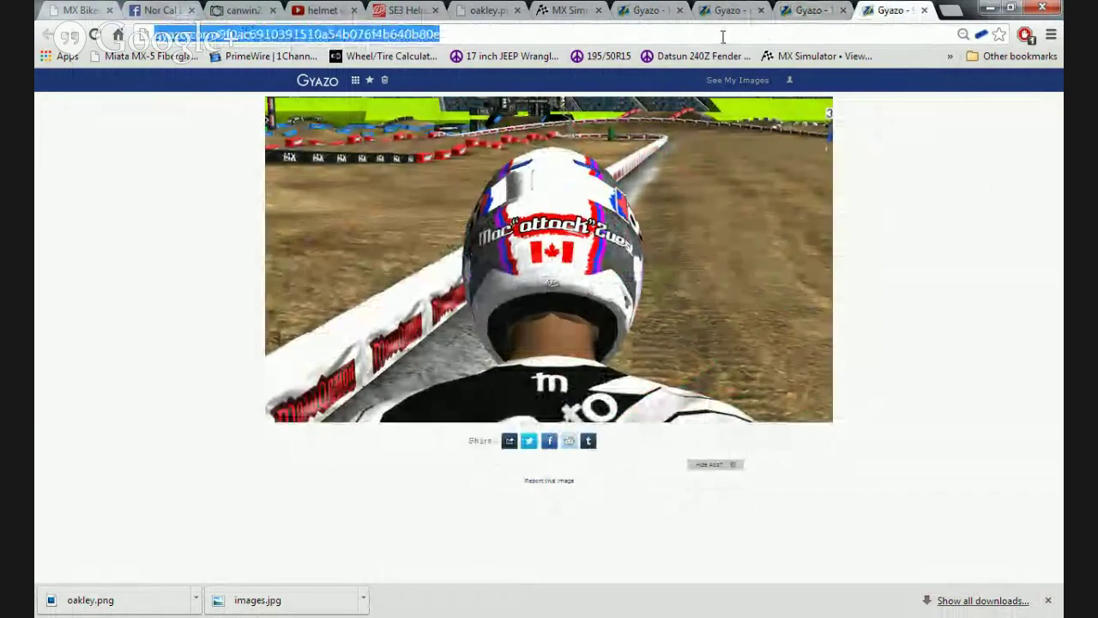
{"action": "key", "text": "alt+Tab"}
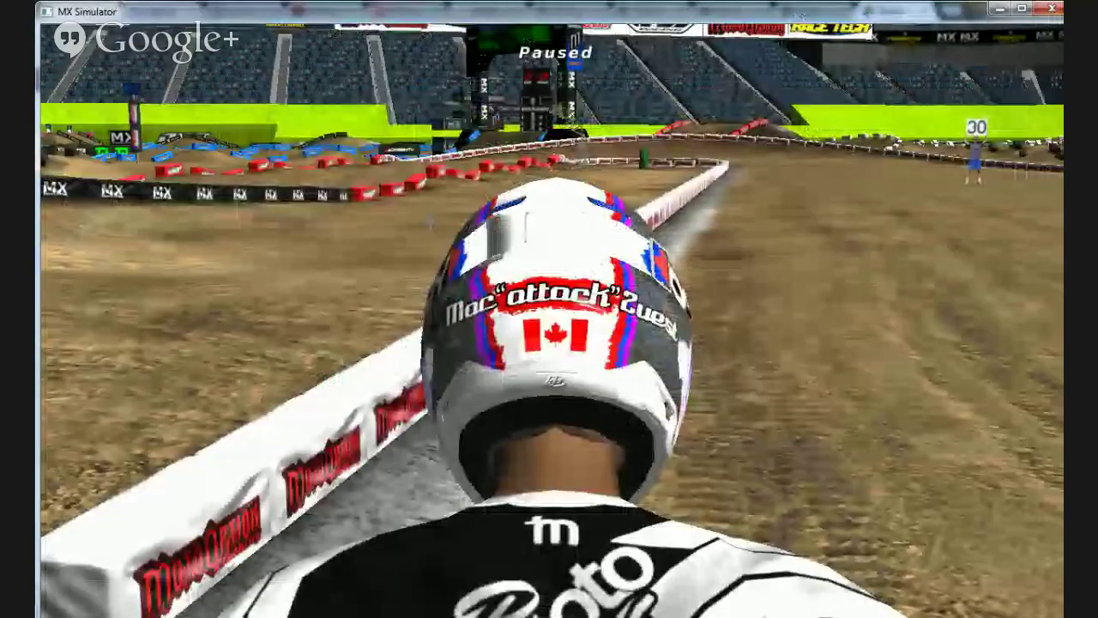
Set Field Of View to 62 in Graphics/Sound Setup, then view the helmet's side and rear-right
{"action": "key", "text": "Escape"}
{"action": "left_click", "coordinate": [385, 251]}
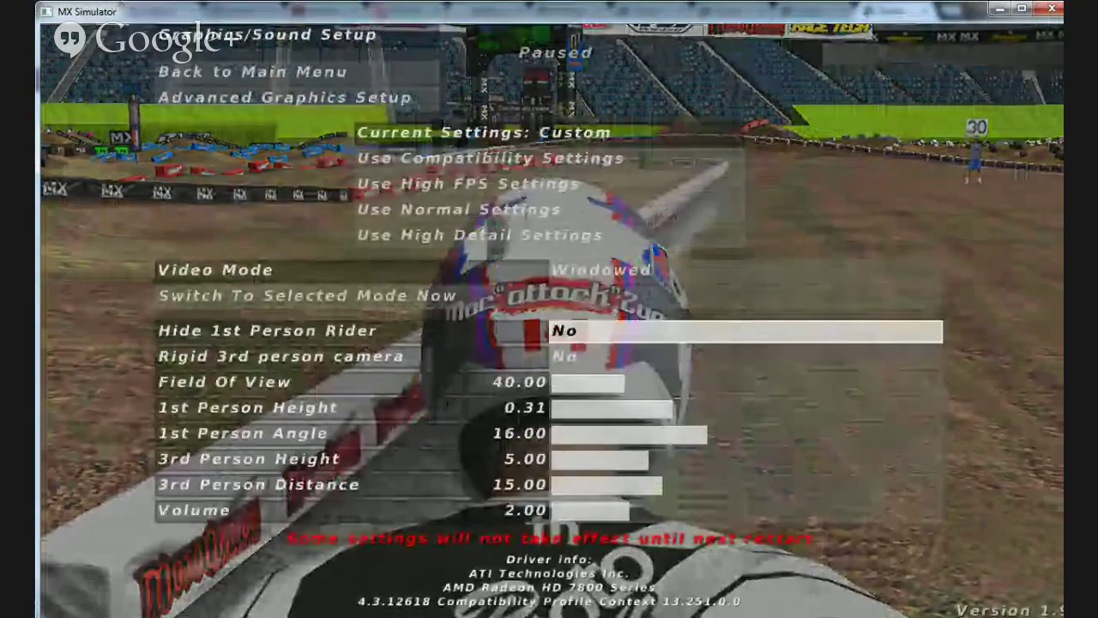
{"action": "left_click_drag", "start_coordinate": [649, 381], "coordinate": [672, 382]}
{"action": "key", "text": "Escape"}
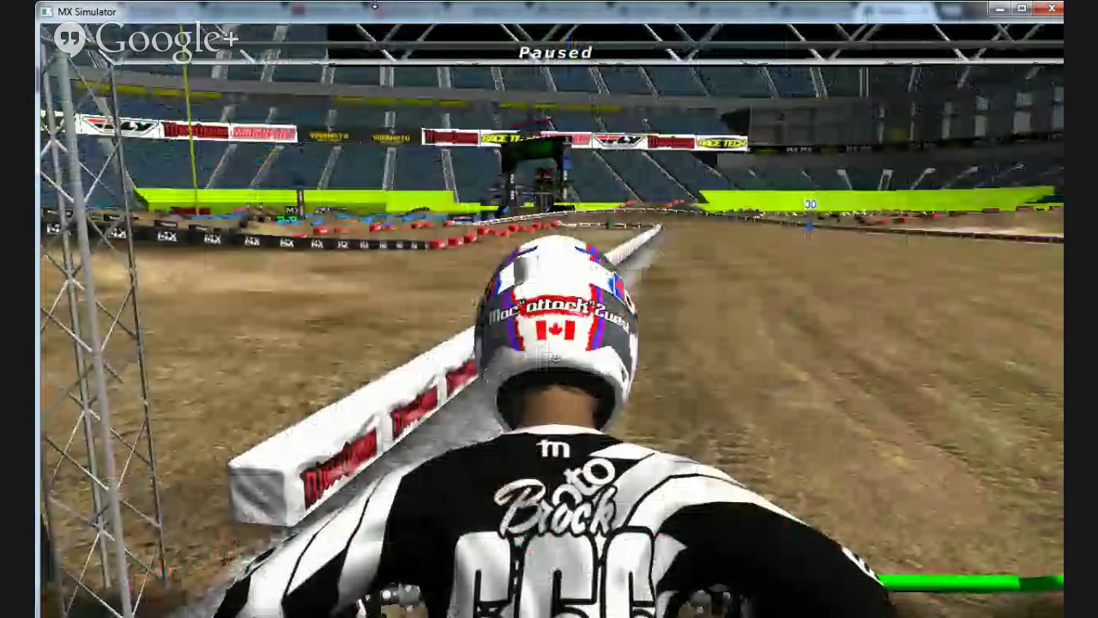
{"action": "key", "text": "c"}
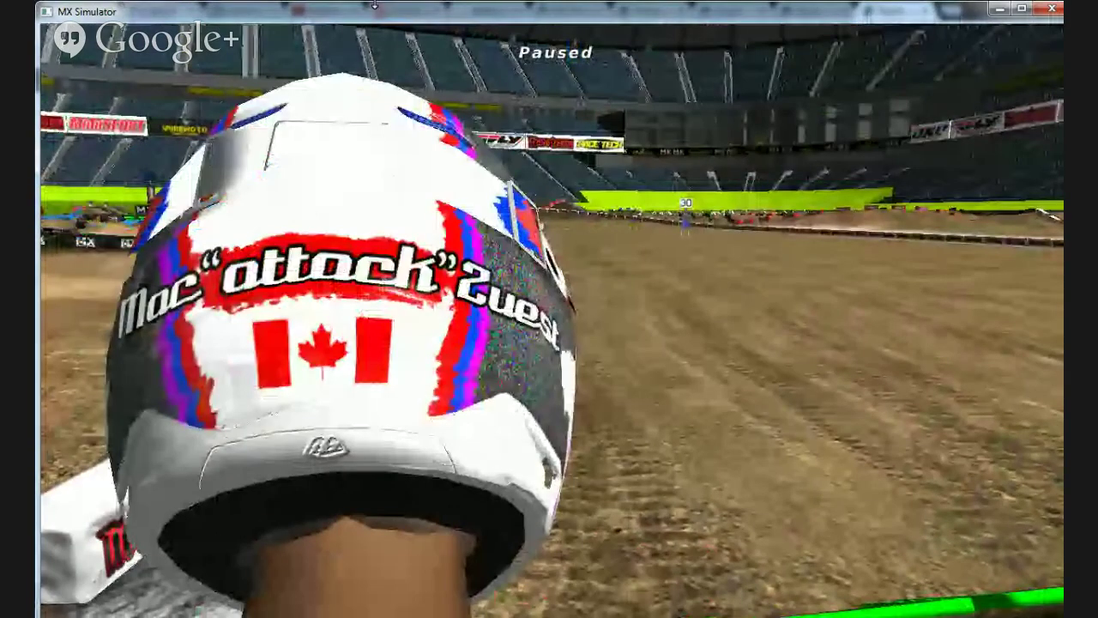
{"action": "key", "text": "c"}
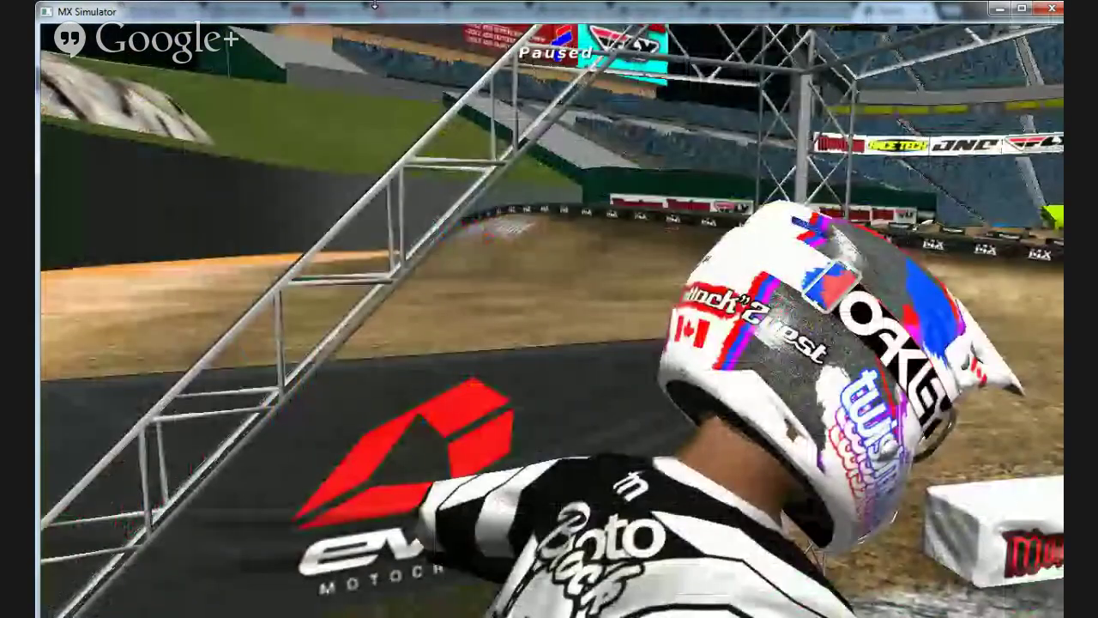
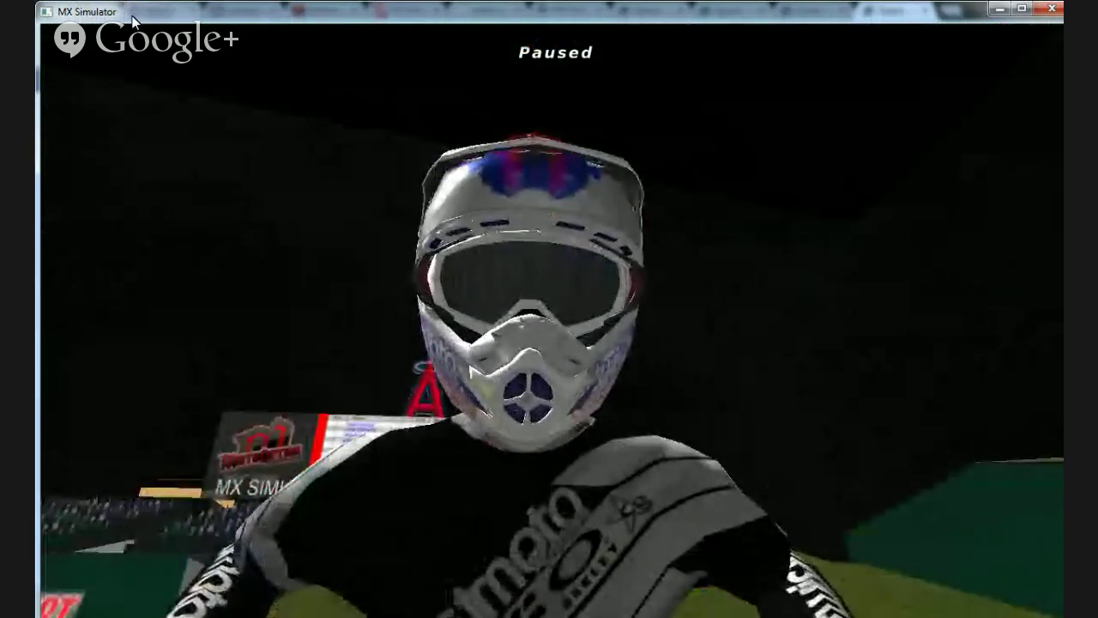
Clear the game menu, capture the helmet close-up with Gyazo, and copy the image
{"action": "key", "text": "Escape"}
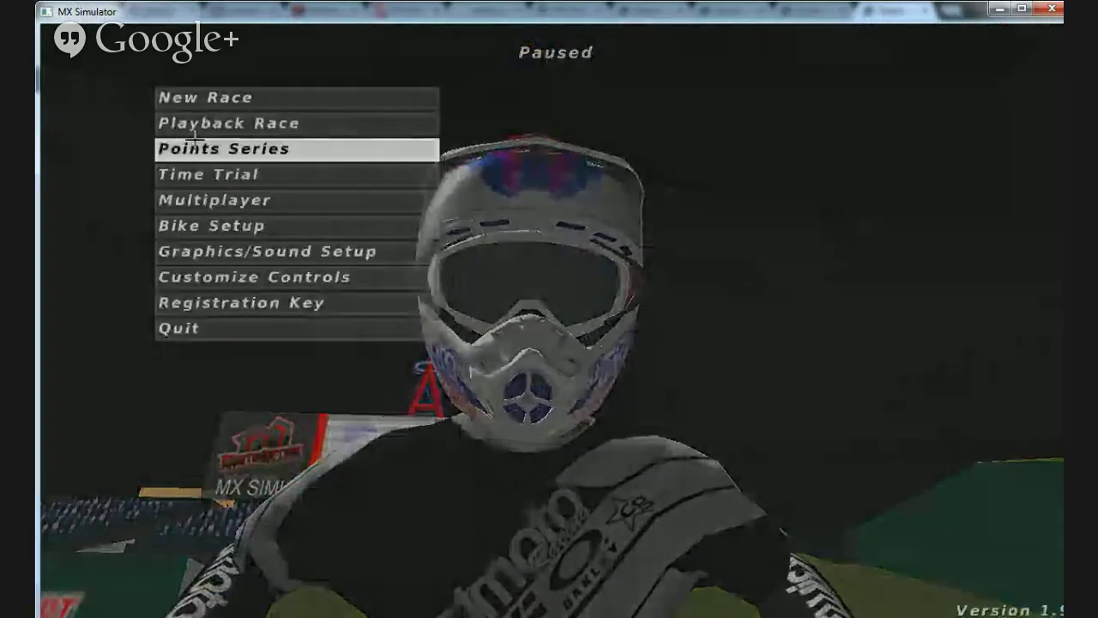
{"action": "key", "text": "Escape"}
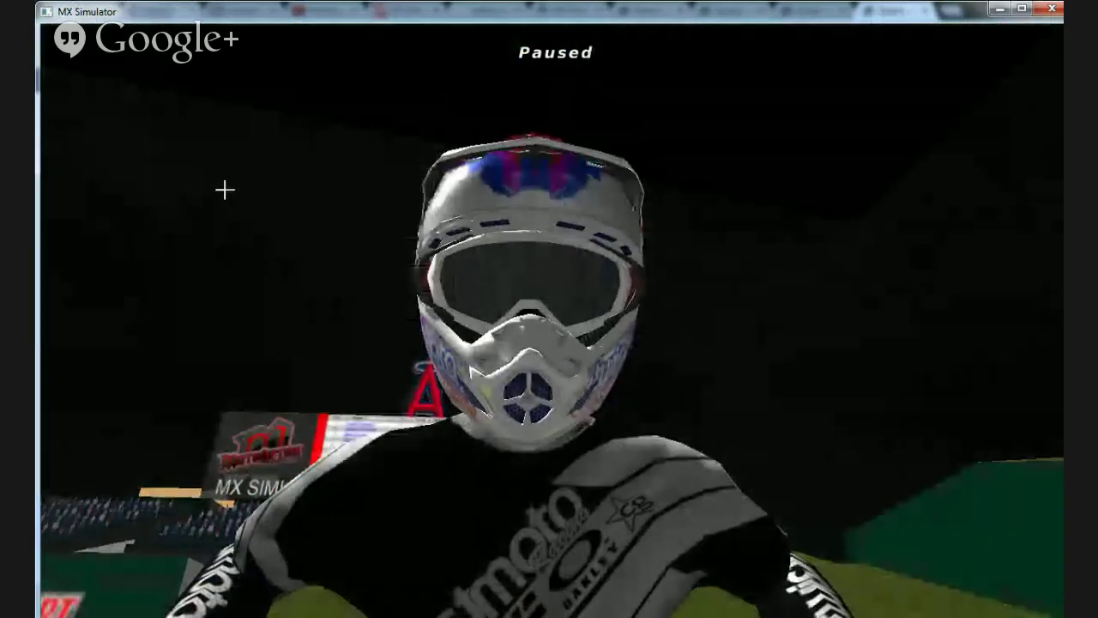
{"action": "left_click_drag", "start_coordinate": [898, 89], "coordinate": [215, 511]}
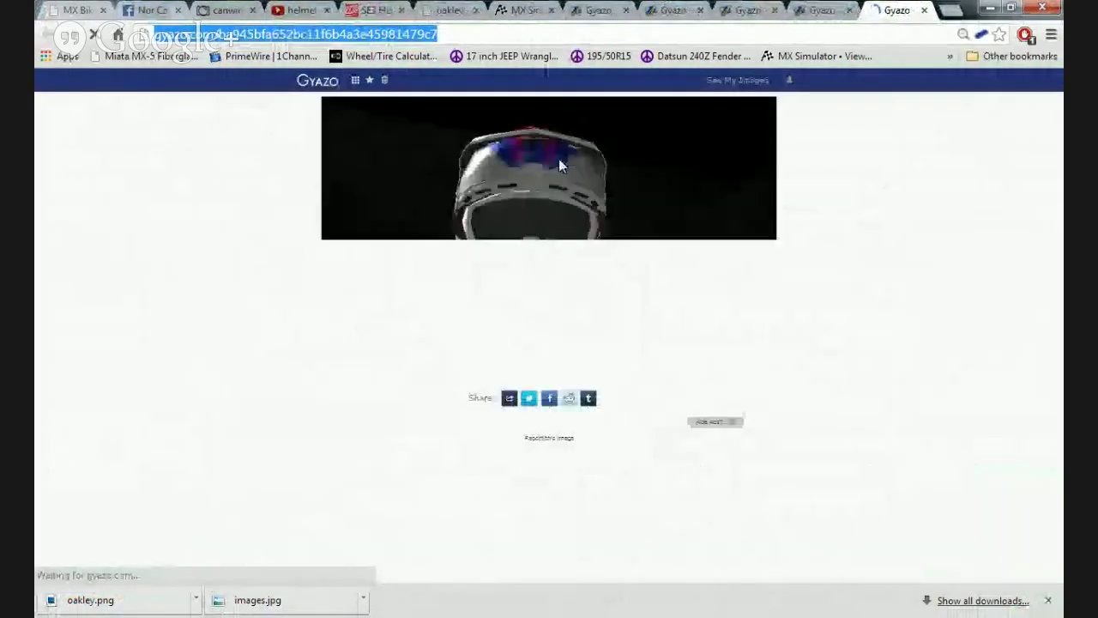
{"action": "right_click", "coordinate": [673, 204]}
{"action": "left_click", "coordinate": [782, 251]}
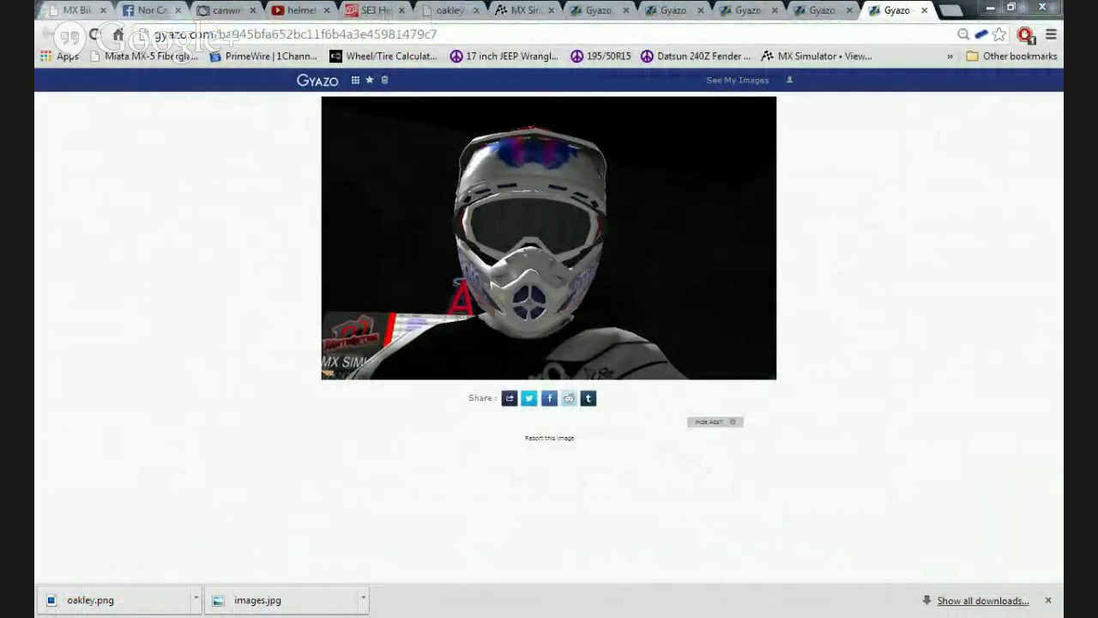
Back in MX Simulator, bring up the New Race setup for Anaheim 3
{"action": "key", "text": "alt+Tab"}
{"action": "key", "text": "Escape"}
{"action": "left_click", "coordinate": [286, 98]}
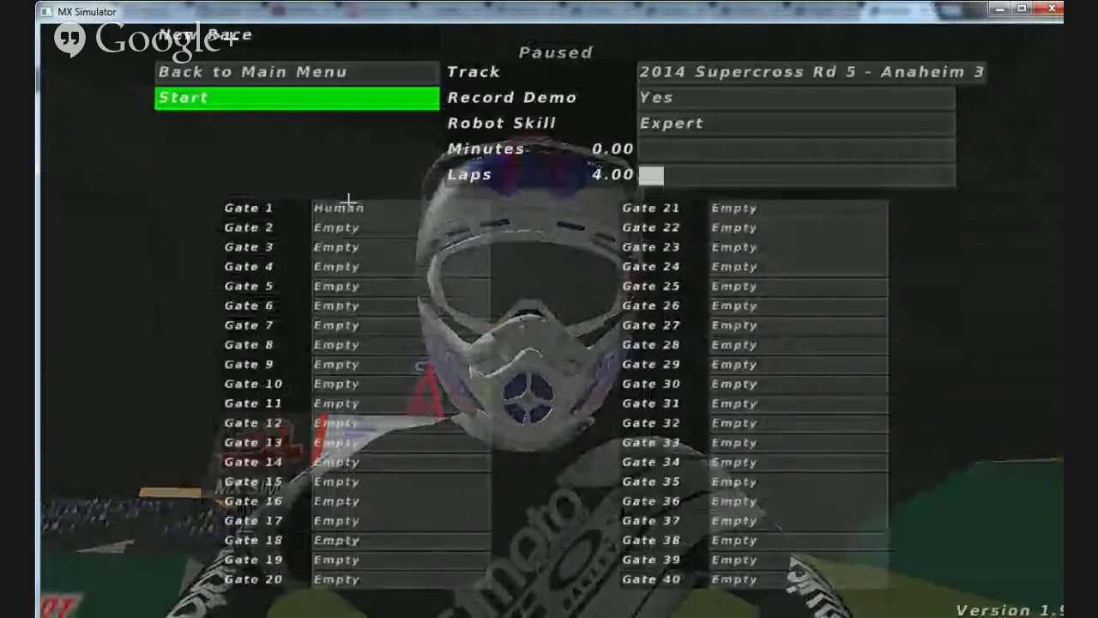
Start the Anaheim 3 race with Field Of View raised to 105 and launch off the gate
{"action": "left_click", "coordinate": [343, 101]}
{"action": "left_click", "coordinate": [337, 250]}
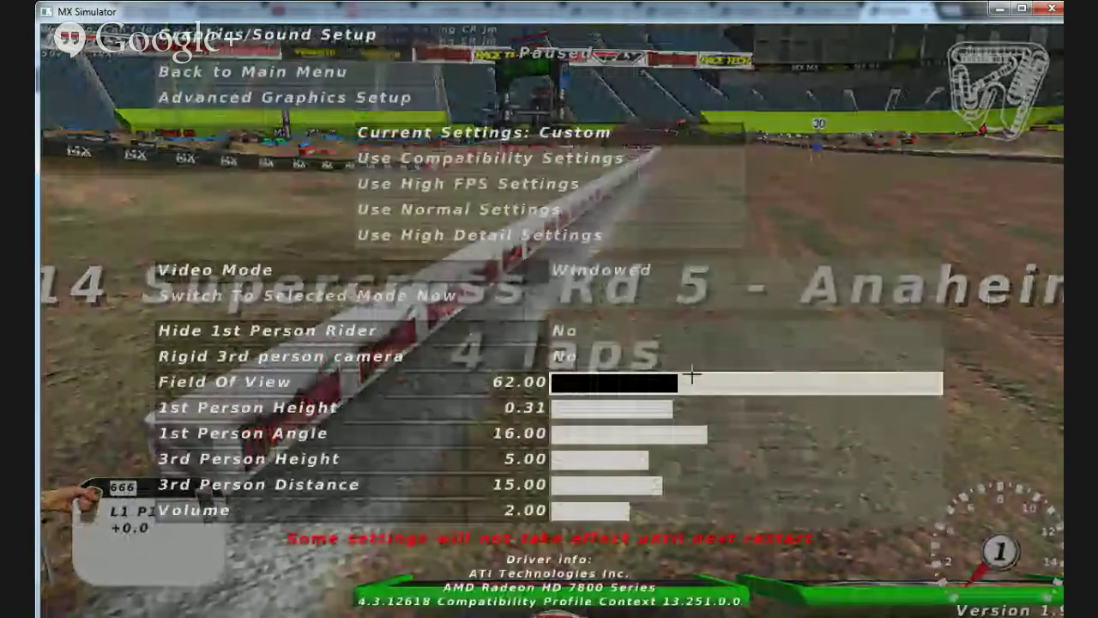
{"action": "left_click_drag", "start_coordinate": [691, 378], "coordinate": [784, 383]}
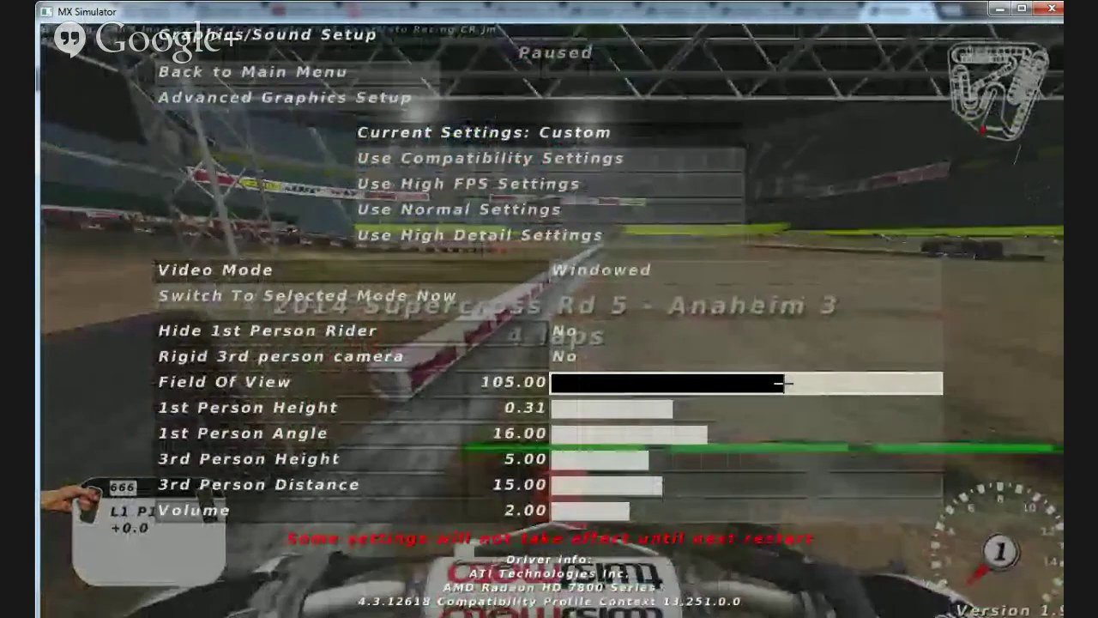
{"action": "key", "text": "Escape"}
{"action": "key", "text": "p"}
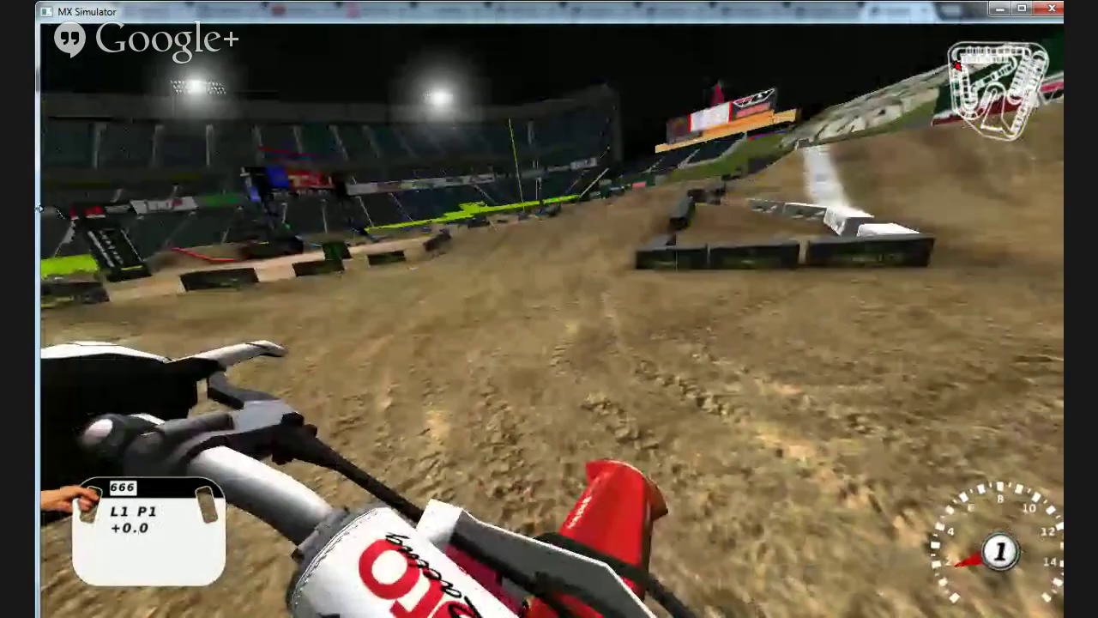
Quit MX Simulator from the menu and confirm the exit
{"action": "key", "text": "Escape"}
{"action": "left_click", "coordinate": [275, 328]}
{"action": "left_click", "coordinate": [260, 265]}
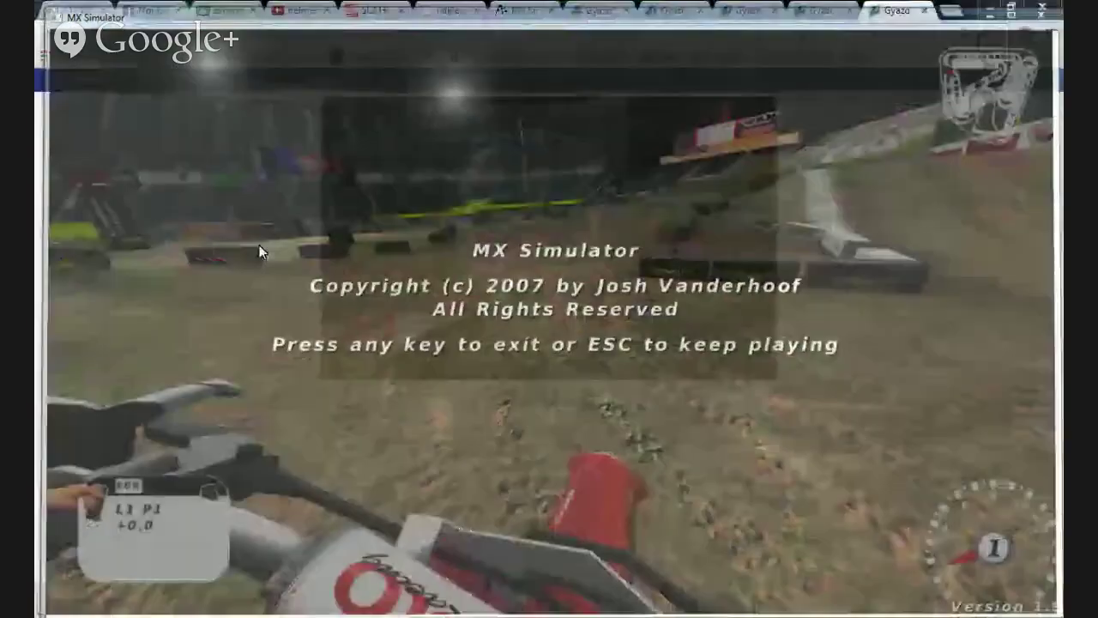
Close the browser and launch AMD Catalyst Control Center from the desktop
{"action": "left_click", "coordinate": [1037, 7]}
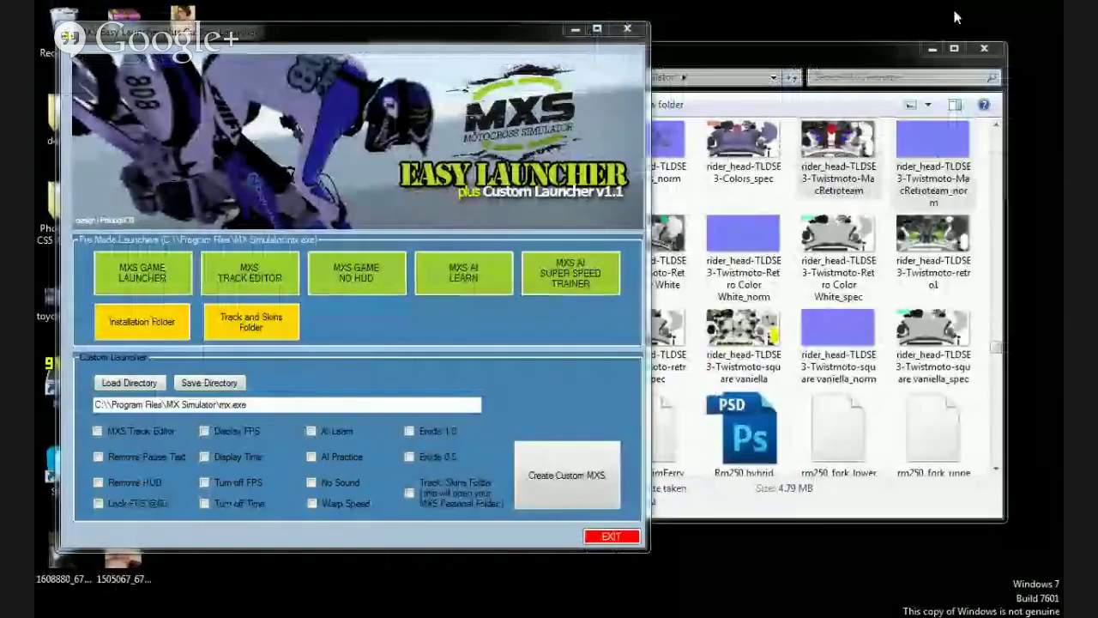
{"action": "right_click", "coordinate": [1038, 9]}
{"action": "left_click", "coordinate": [956, 20]}
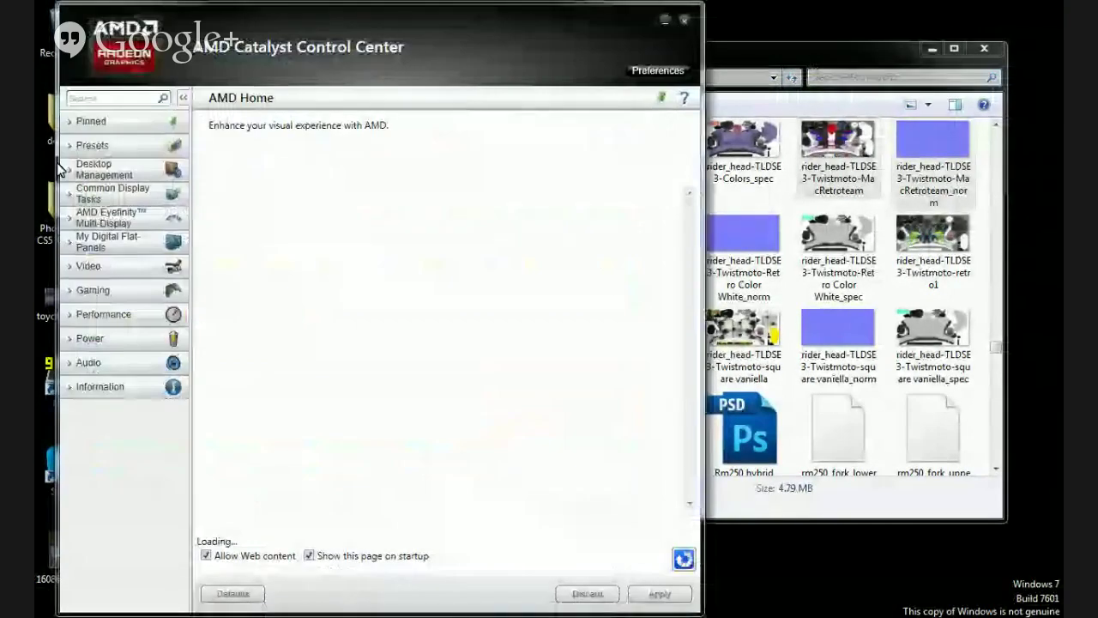
Override anti-aliasing to 8xEQ Edge-detect Supersampling with morphological filtering off
{"action": "left_click", "coordinate": [73, 295]}
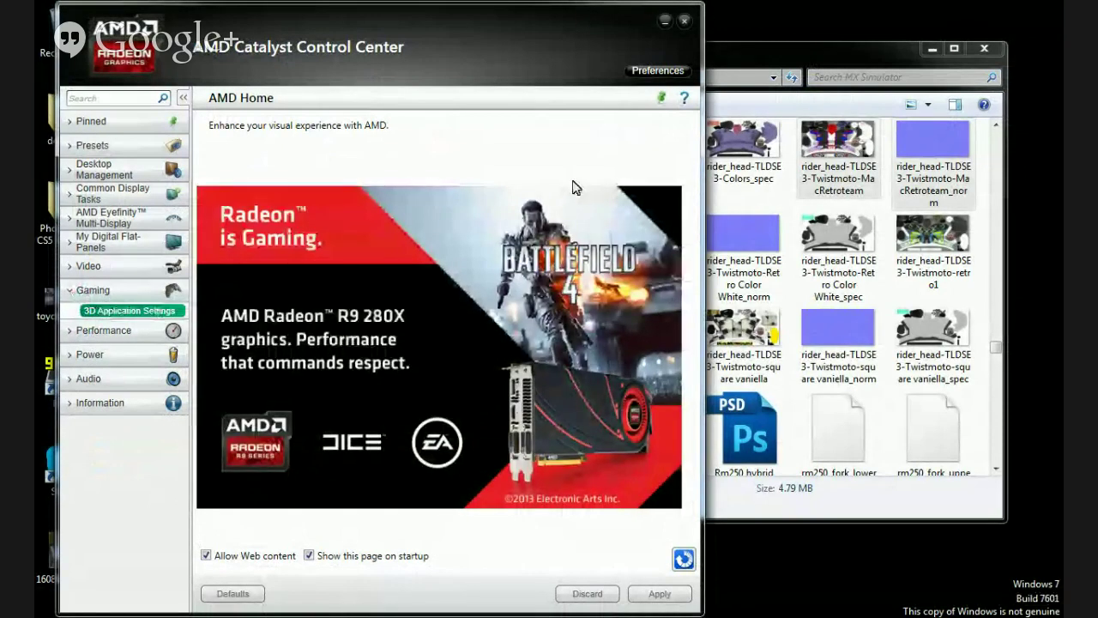
{"action": "left_click", "coordinate": [652, 213]}
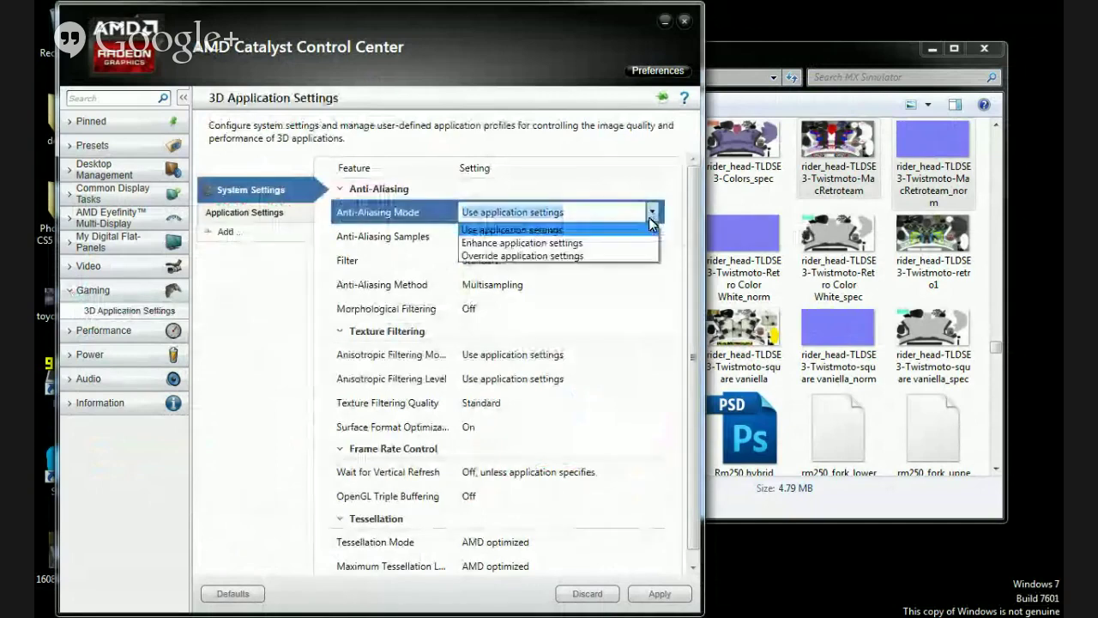
{"action": "left_click", "coordinate": [575, 255]}
{"action": "left_click", "coordinate": [643, 236]}
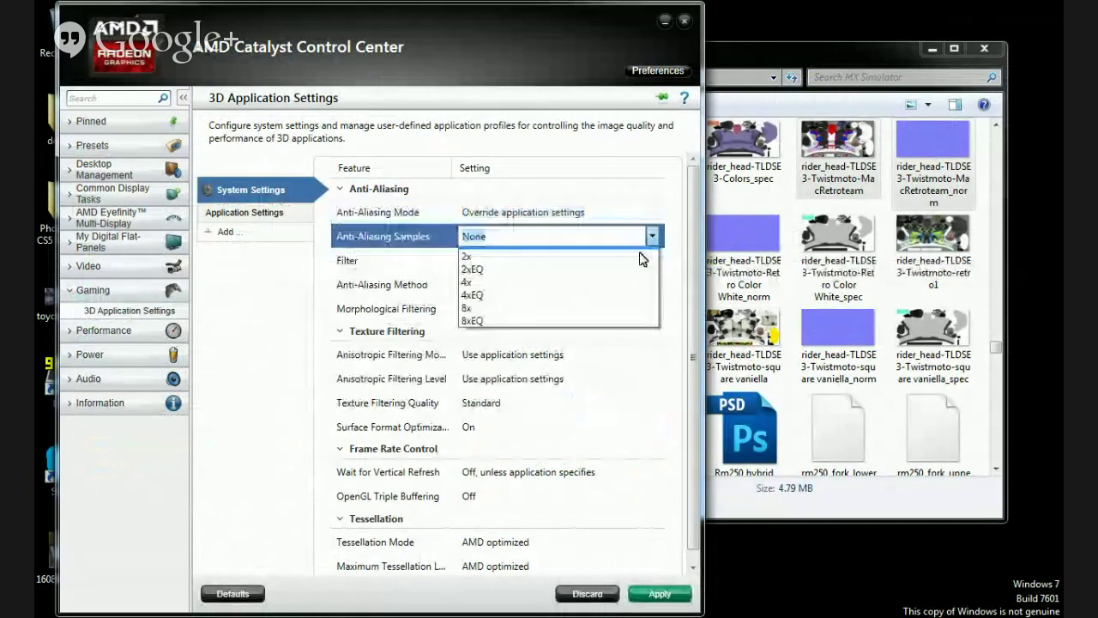
{"action": "left_click", "coordinate": [645, 320]}
{"action": "left_click", "coordinate": [652, 260]}
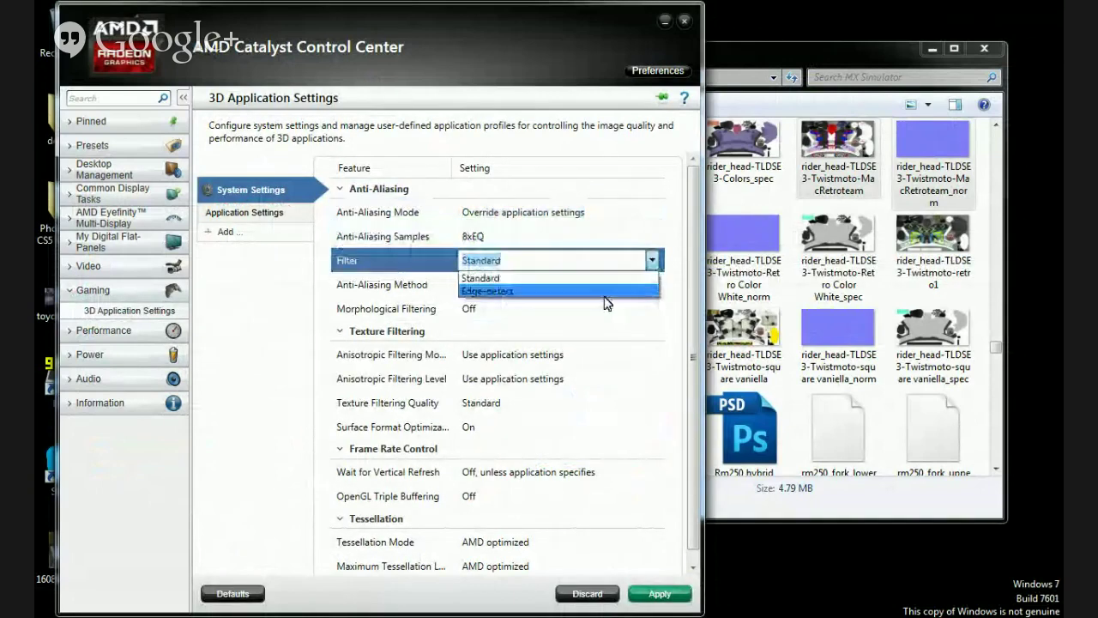
{"action": "left_click", "coordinate": [604, 291]}
{"action": "left_click", "coordinate": [650, 284]}
{"action": "left_click", "coordinate": [651, 284]}
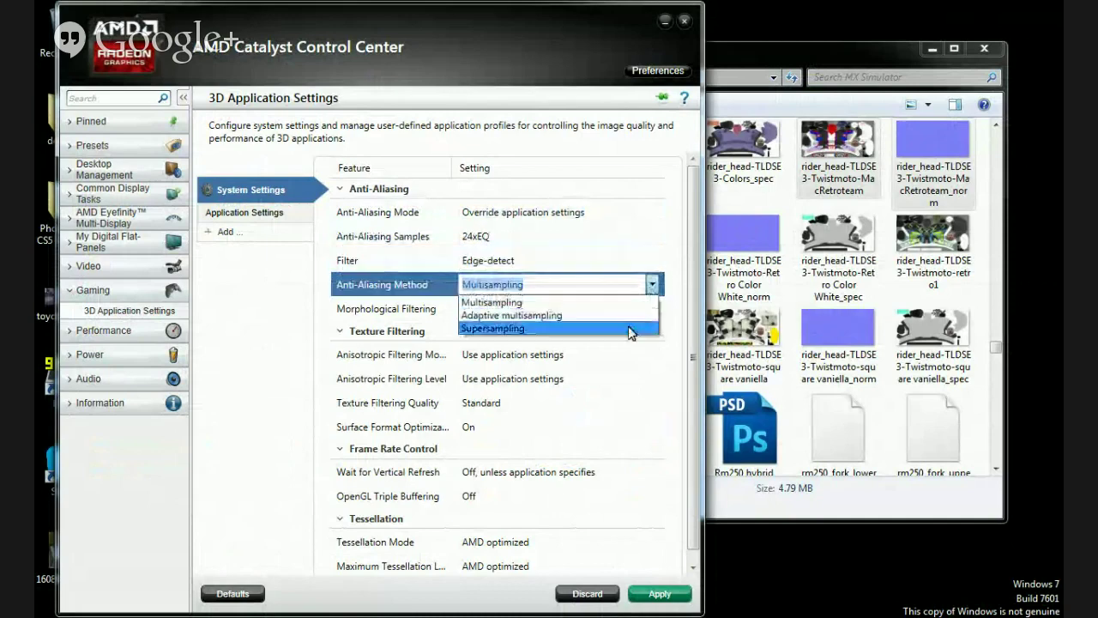
{"action": "left_click", "coordinate": [631, 330]}
{"action": "left_click", "coordinate": [652, 311]}
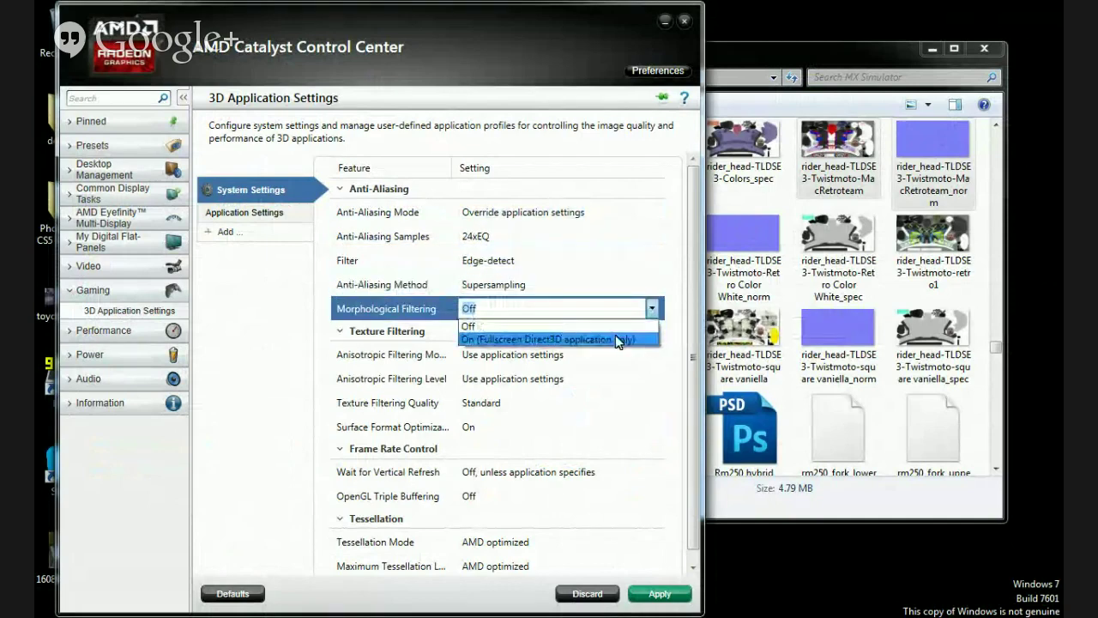
{"action": "left_click", "coordinate": [652, 302]}
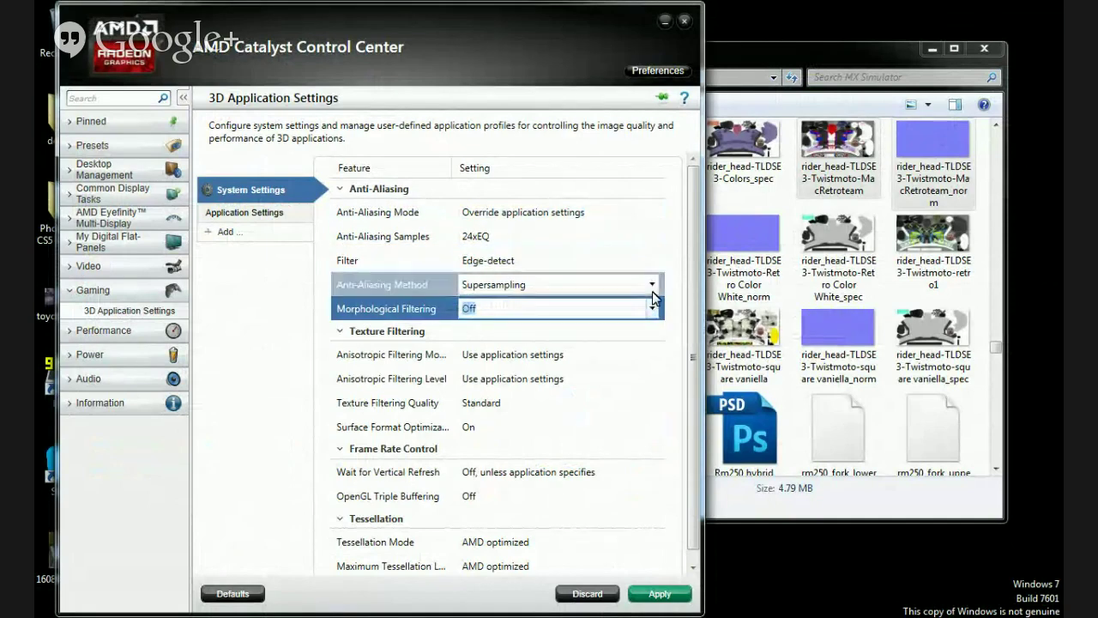
Override anisotropic filtering to 16x with High quality texture filtering, apply, and close Catalyst
{"action": "left_click", "coordinate": [630, 356]}
{"action": "left_click", "coordinate": [614, 385]}
{"action": "left_click", "coordinate": [652, 378]}
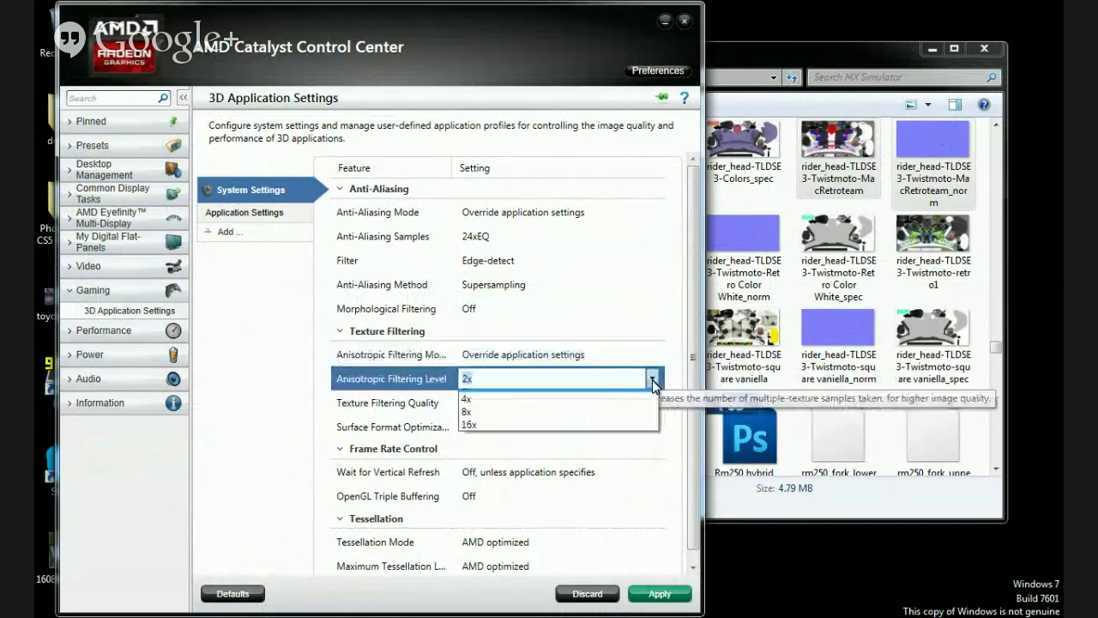
{"action": "left_click", "coordinate": [634, 424]}
{"action": "left_click", "coordinate": [652, 402]}
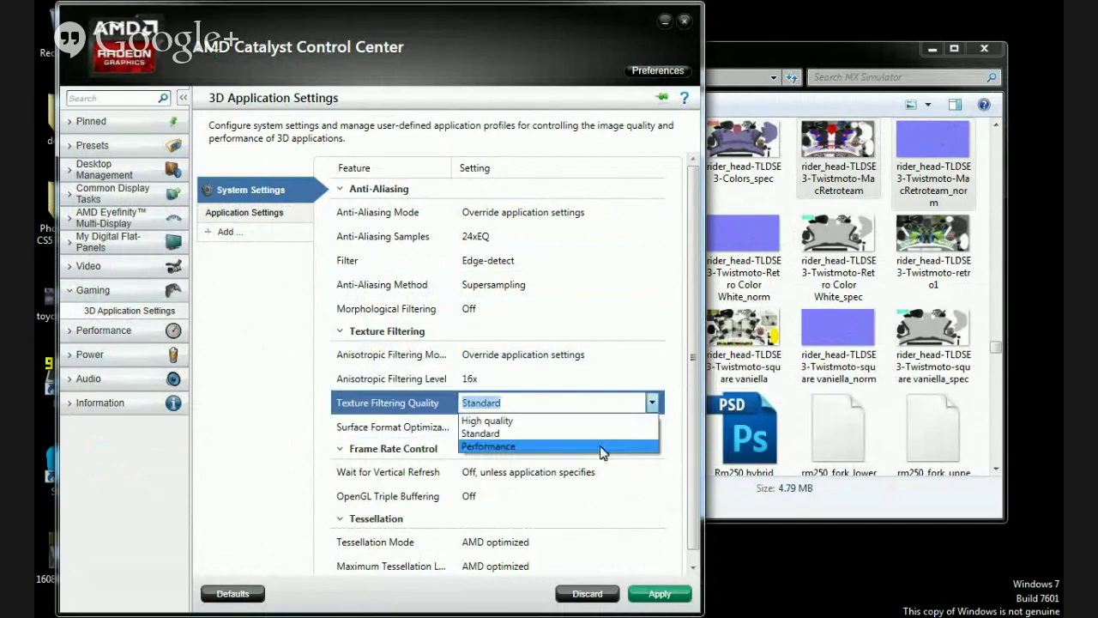
{"action": "left_click", "coordinate": [601, 446]}
{"action": "left_click", "coordinate": [650, 402]}
{"action": "left_click", "coordinate": [623, 421]}
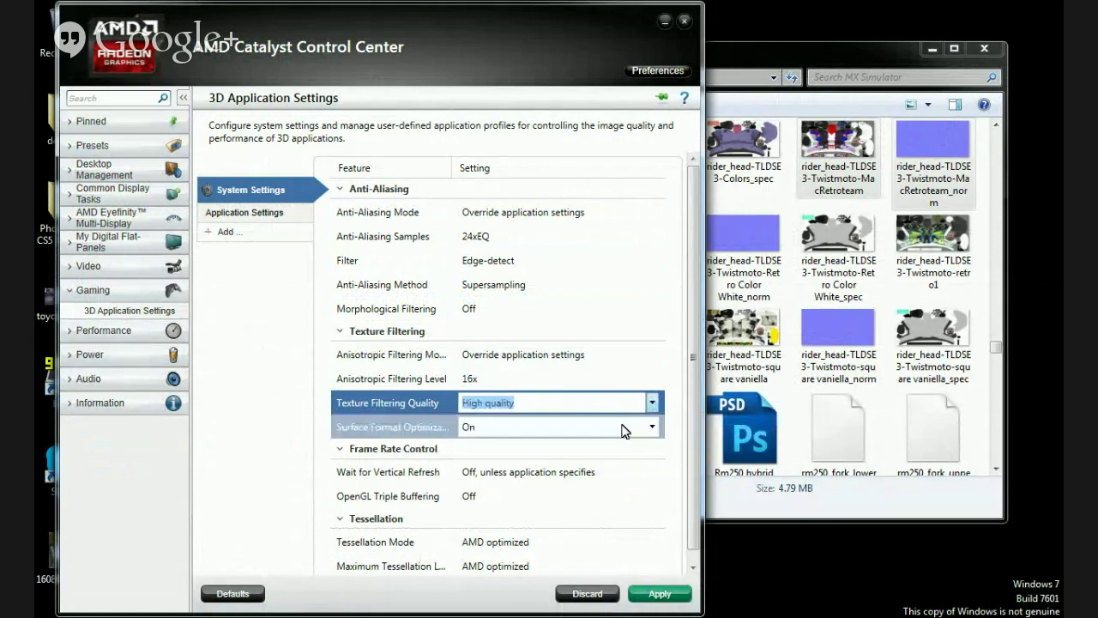
{"action": "left_click", "coordinate": [652, 426]}
{"action": "left_click", "coordinate": [649, 456]}
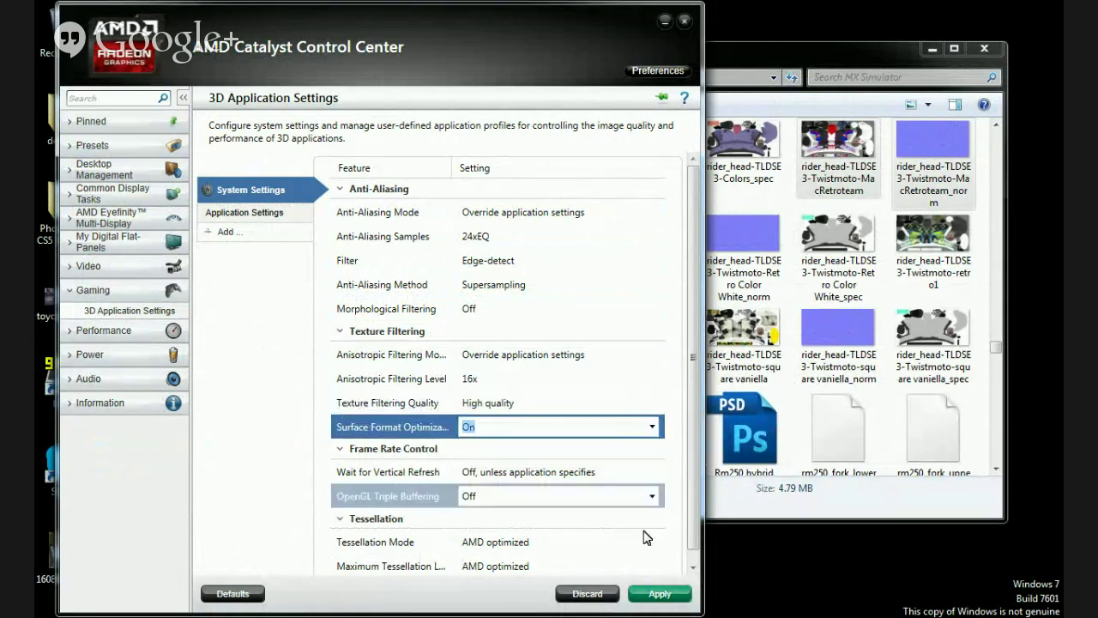
{"action": "left_click", "coordinate": [658, 592]}
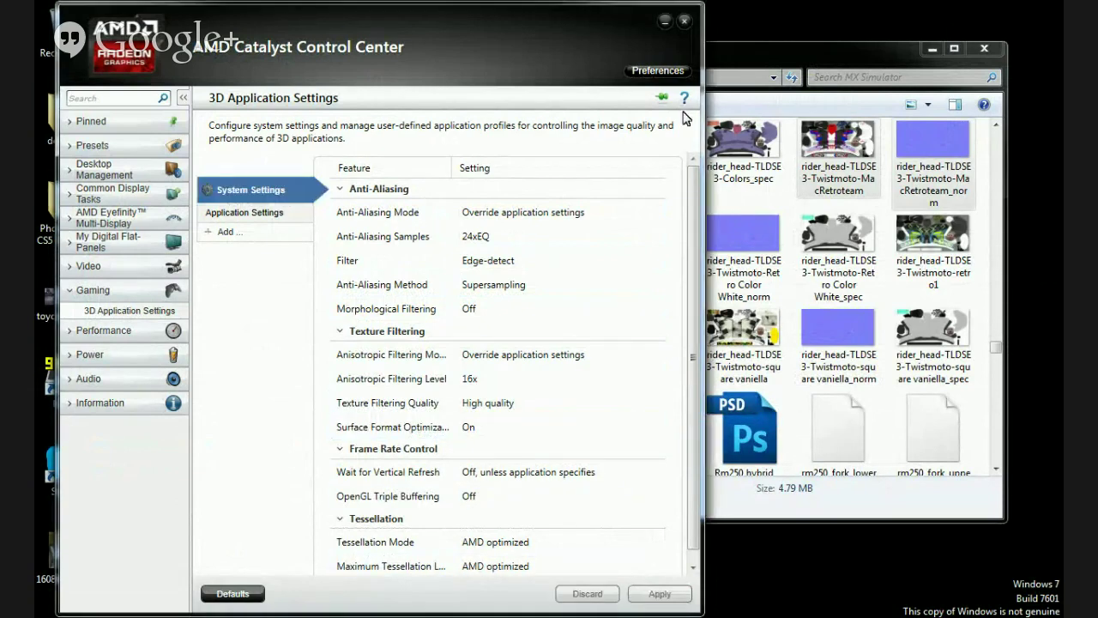
{"action": "left_click", "coordinate": [685, 22]}
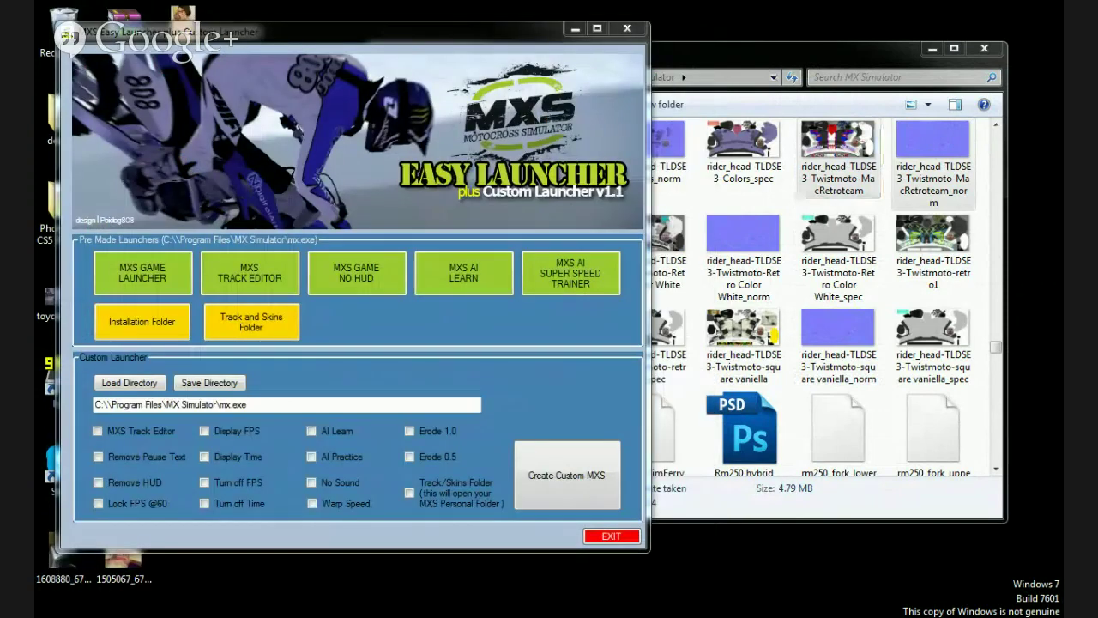
Relaunch MX Simulator via Create Custom MXS and load the 20's race replay
{"action": "left_click", "coordinate": [547, 475]}
{"action": "left_click", "coordinate": [565, 411]}
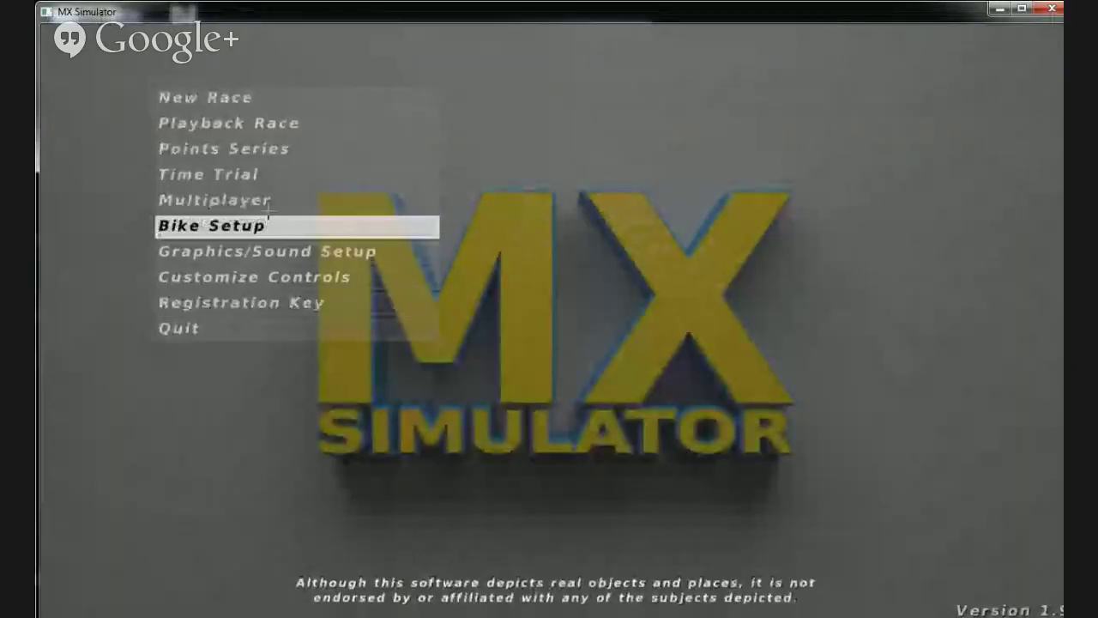
{"action": "left_click", "coordinate": [201, 122]}
{"action": "left_click", "coordinate": [272, 133]}
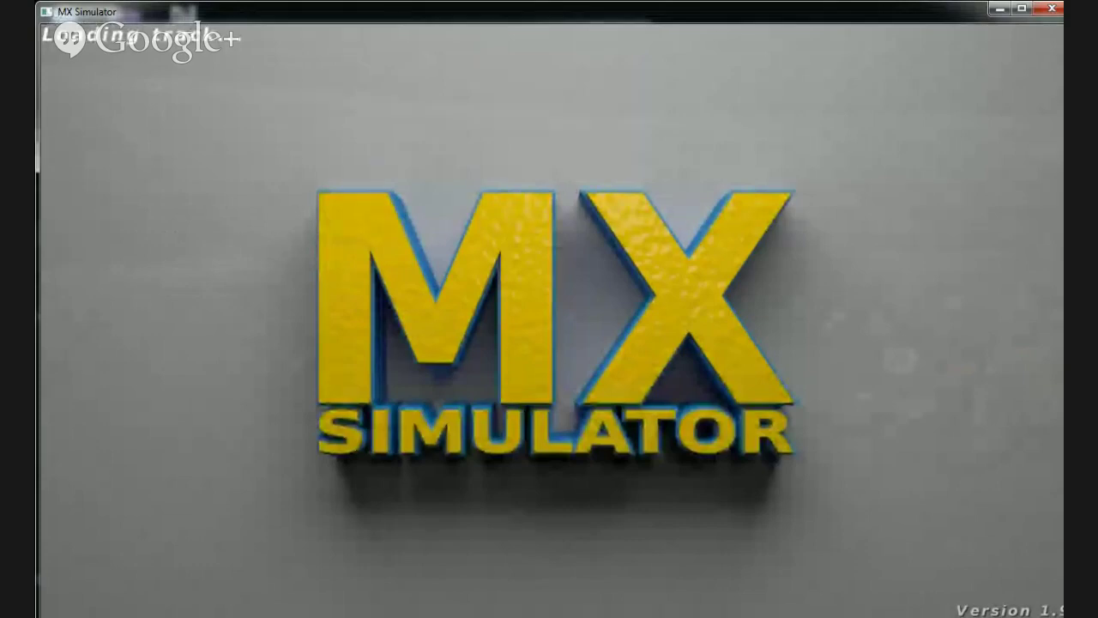
{"action": "key", "text": "alt+Tab"}
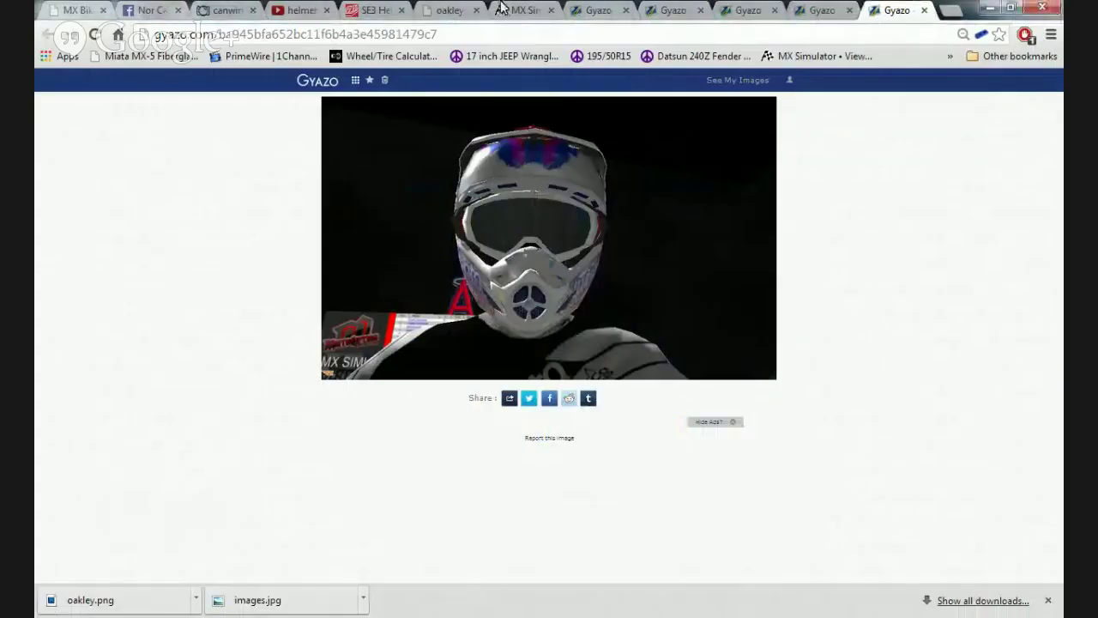
Play the YouTube 'helmet work' live stream and seek ahead to about 04:40
{"action": "left_click", "coordinate": [300, 10]}
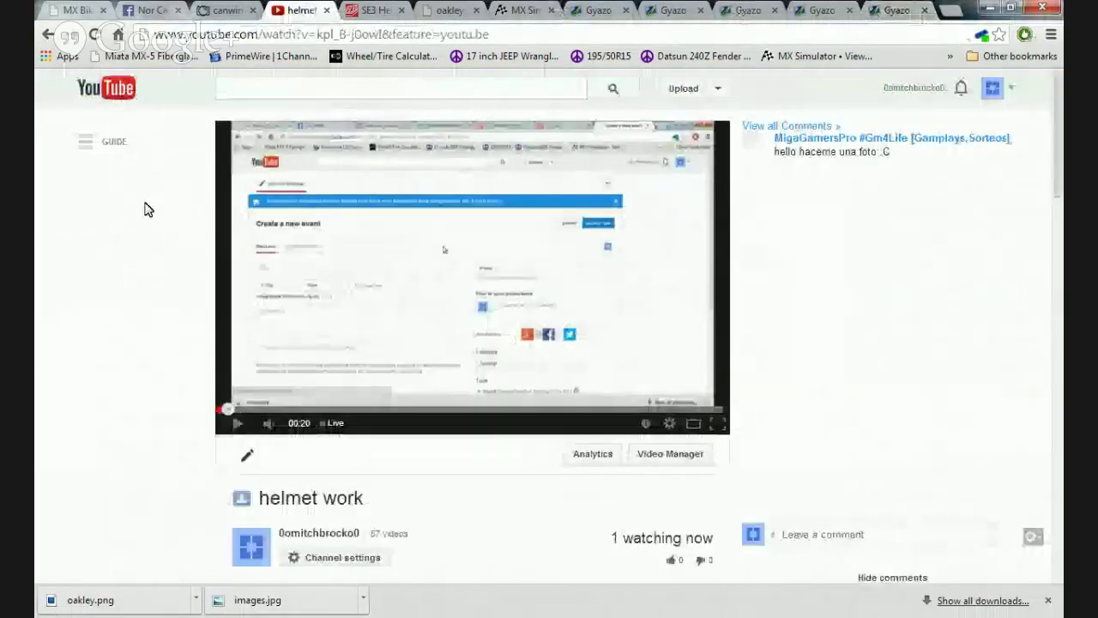
{"action": "left_click", "coordinate": [237, 422]}
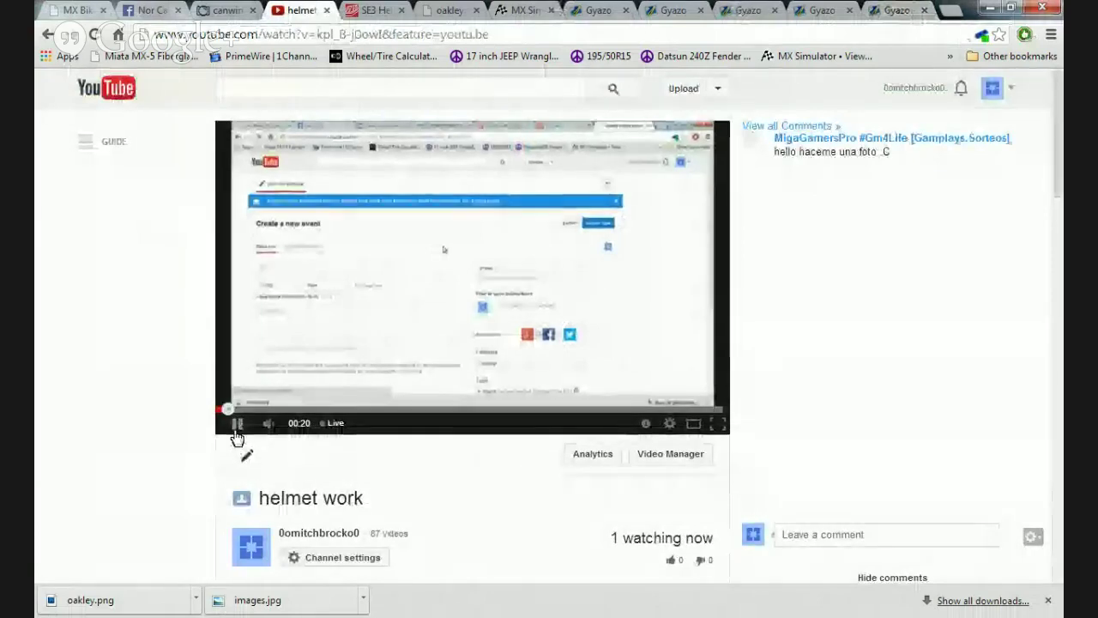
{"action": "left_click", "coordinate": [300, 409]}
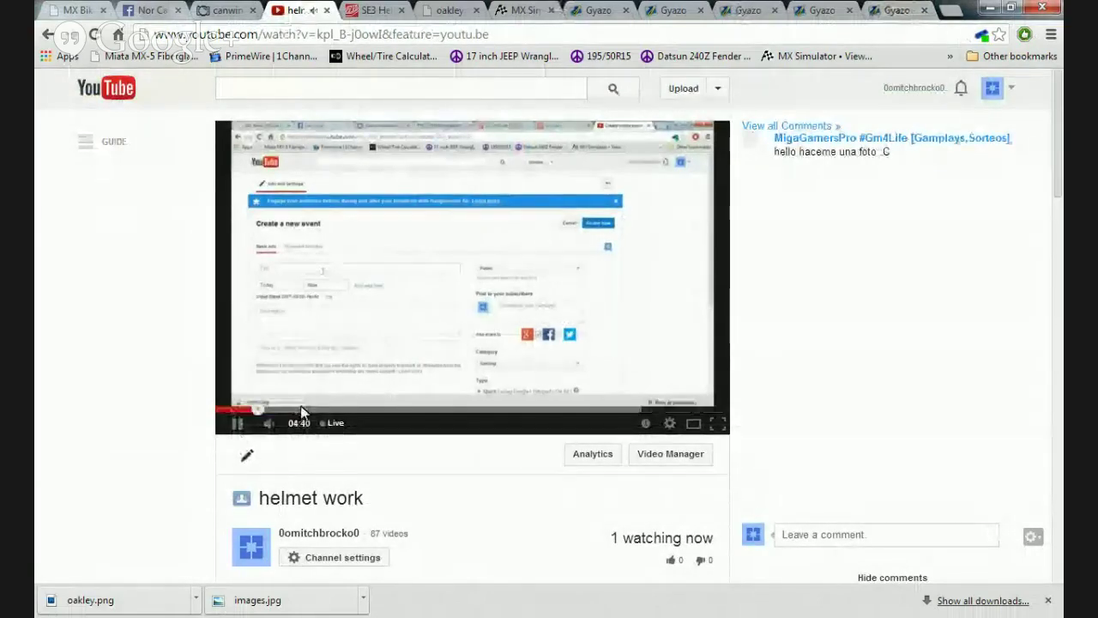
{"action": "left_click", "coordinate": [301, 409]}
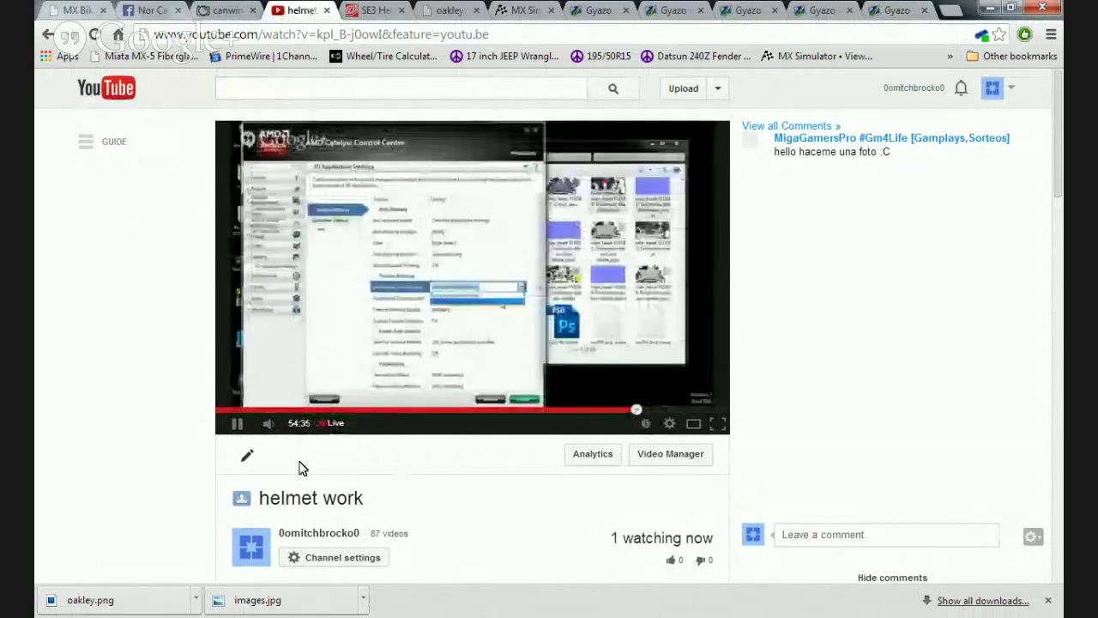
Resume the replay, switch to the outside chase camera, and pause on the straight
{"action": "key", "text": "alt+Tab"}
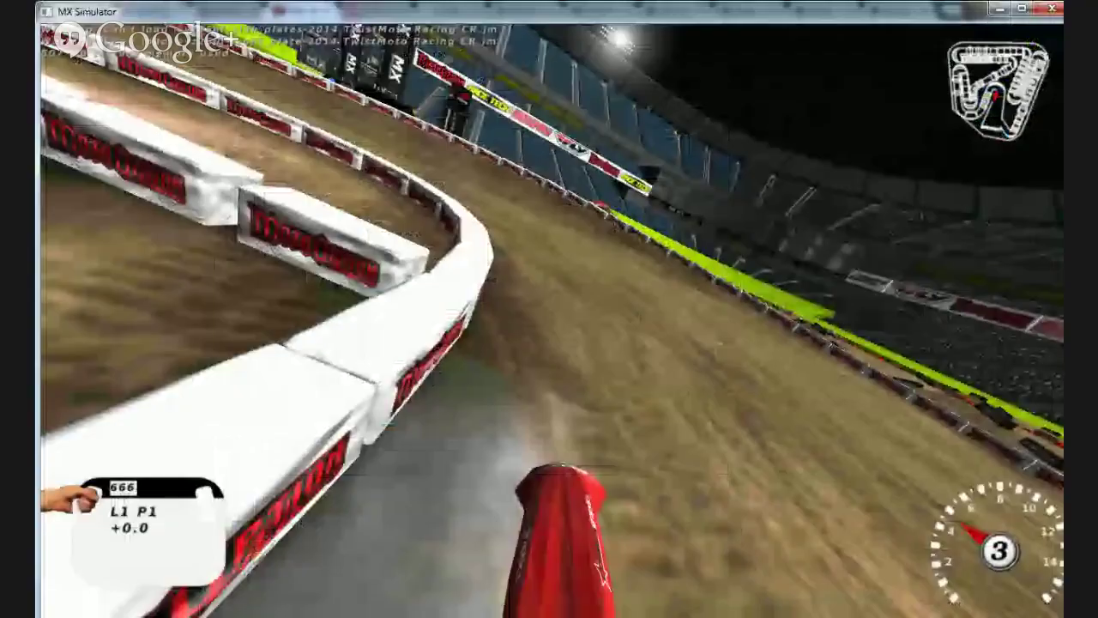
{"action": "key", "text": "p"}
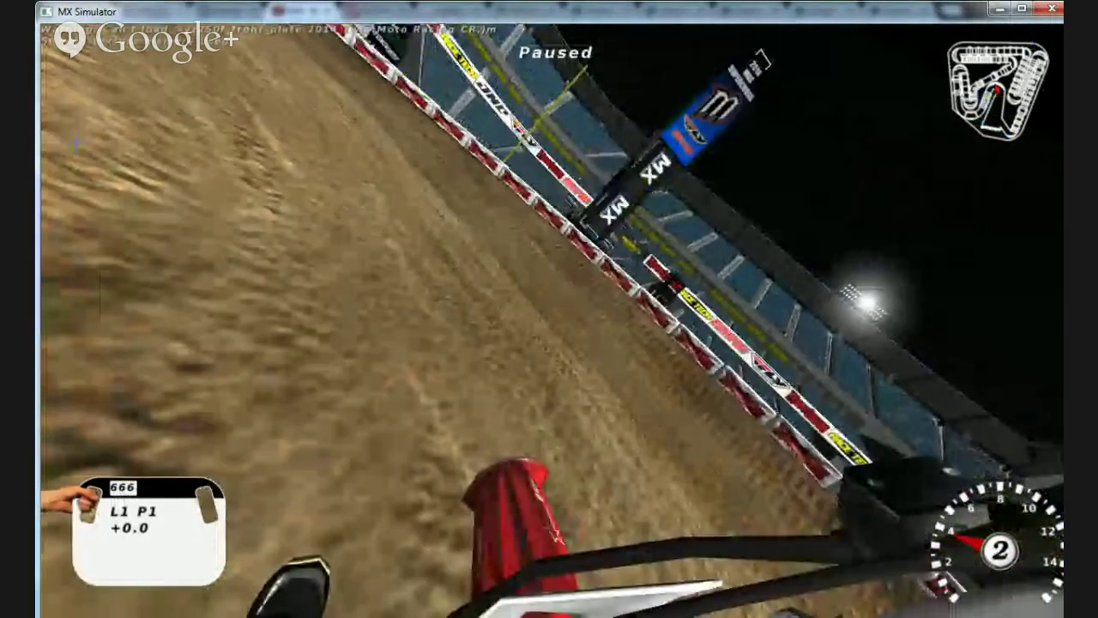
{"action": "key", "text": "p"}
{"action": "key", "text": "c"}
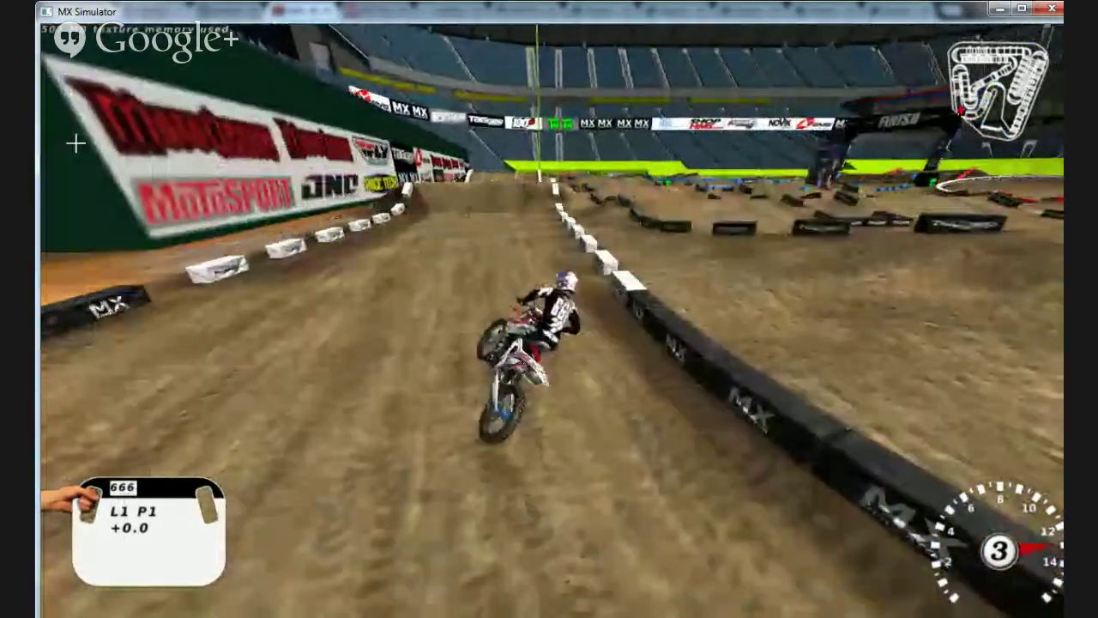
{"action": "key", "text": "p"}
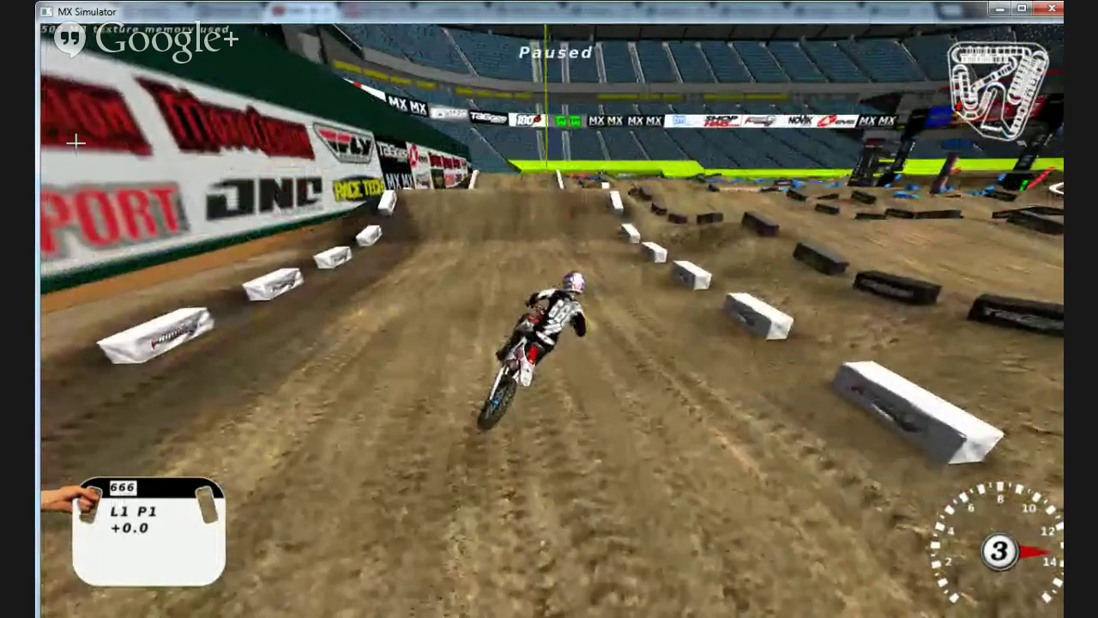
{"action": "key", "text": "f"}
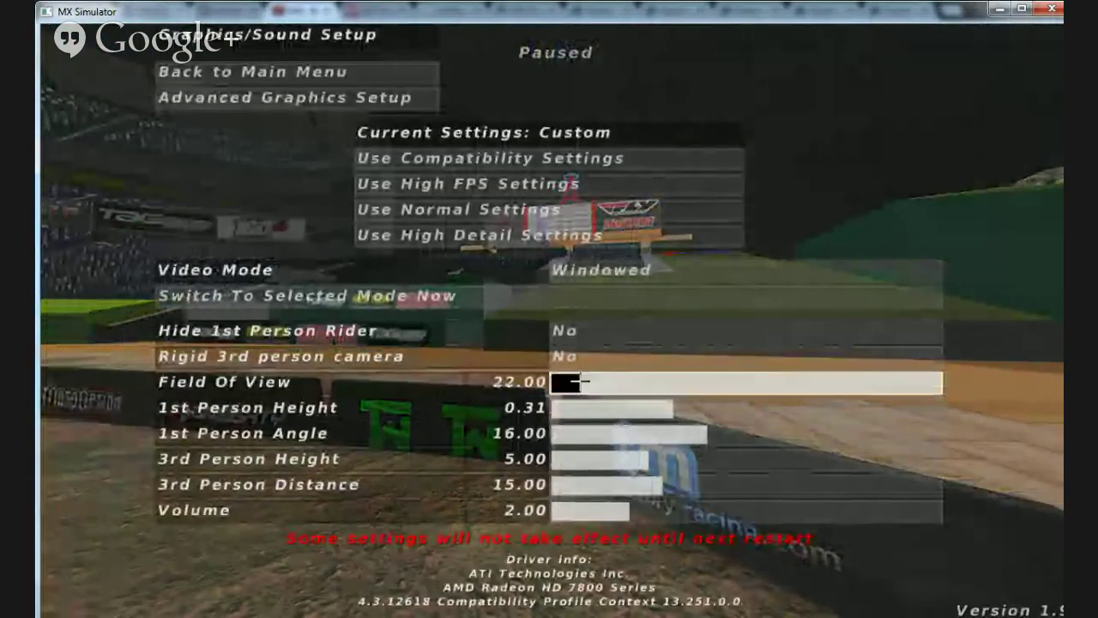
Close Graphics/Sound Setup and Gyazo-capture a close-up of the Oakley helmet
{"action": "key", "text": "Escape"}
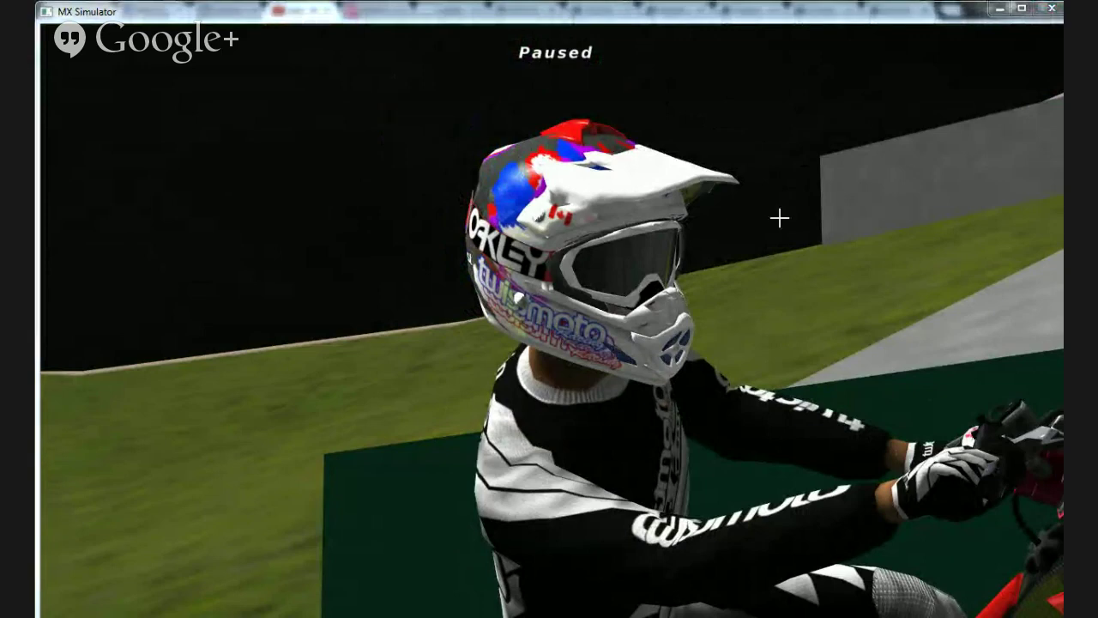
{"action": "left_click_drag", "start_coordinate": [985, 104], "coordinate": [144, 587]}
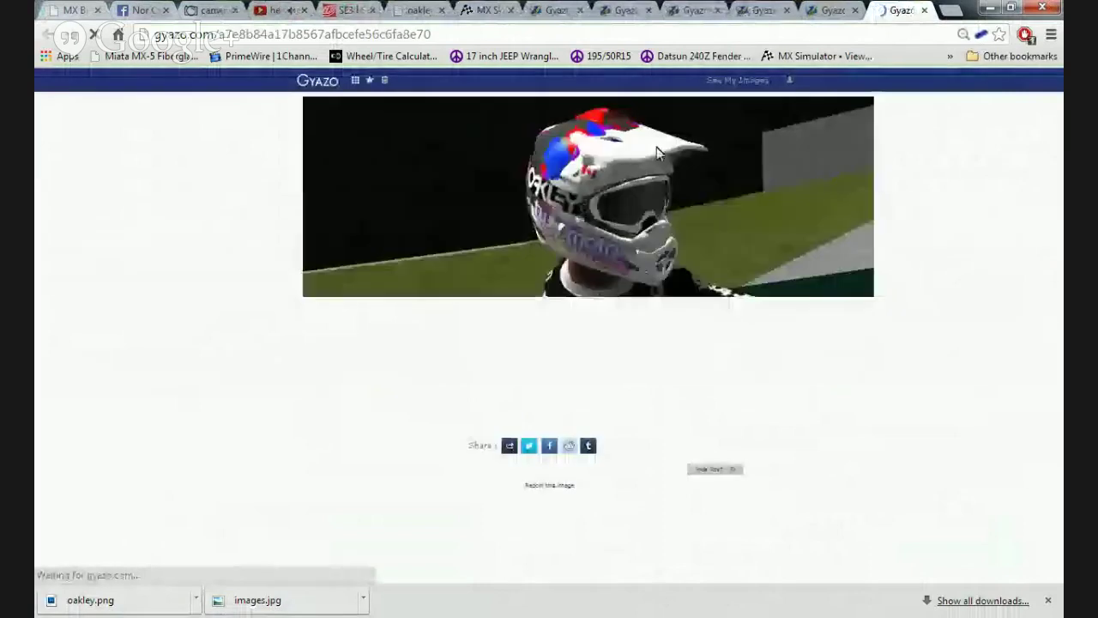
Copy the Gyazo helmet image URL, close the YouTube tab, and return to the game
{"action": "right_click", "coordinate": [657, 147]}
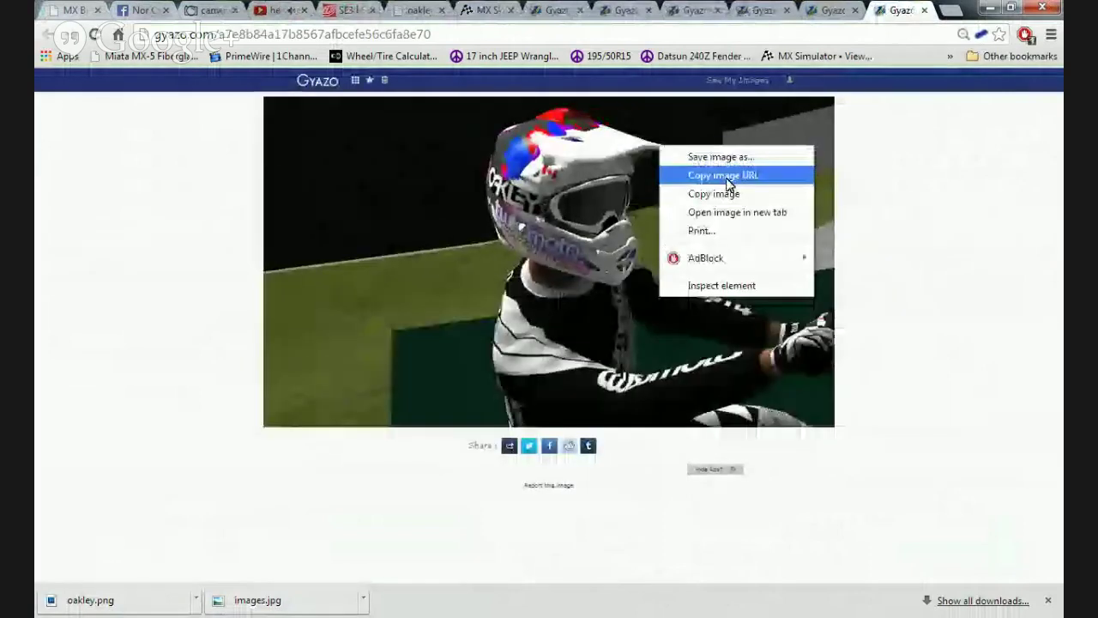
{"action": "left_click", "coordinate": [725, 177]}
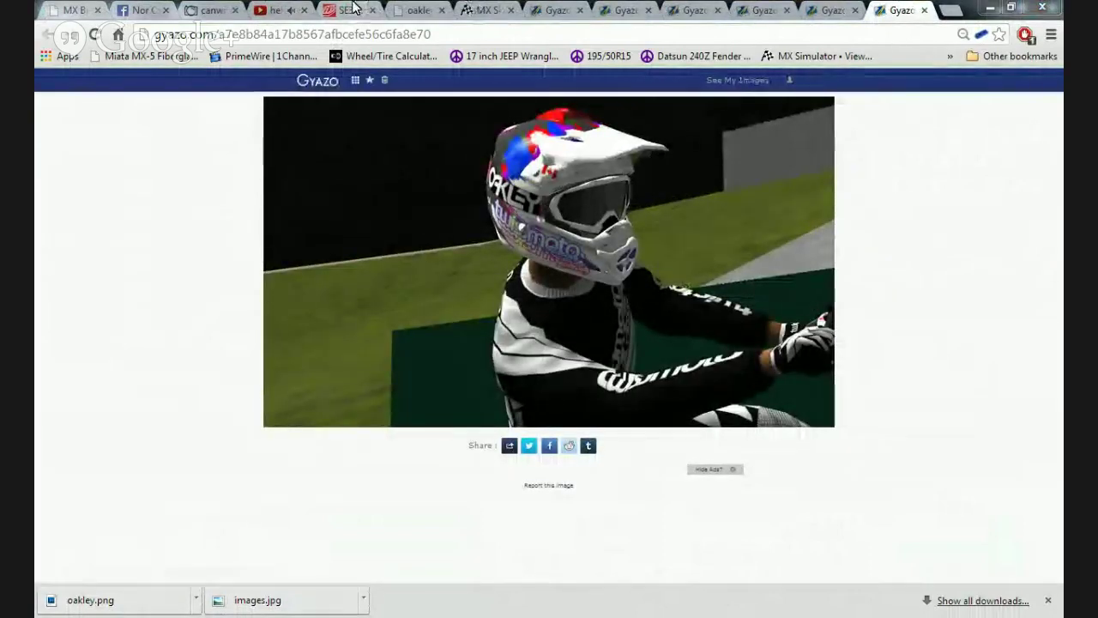
{"action": "left_click", "coordinate": [302, 10]}
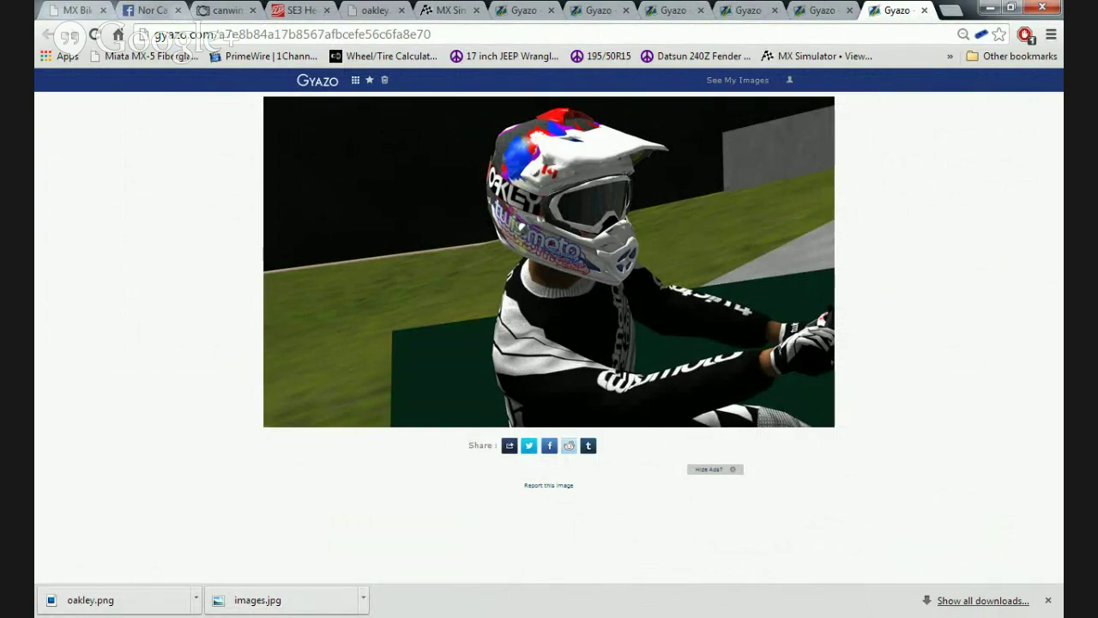
{"action": "key", "text": "alt+Tab"}
Move the camera to the helmet's Canadian flag and name decal side and Gyazo-capture it
{"action": "key", "text": "w"}
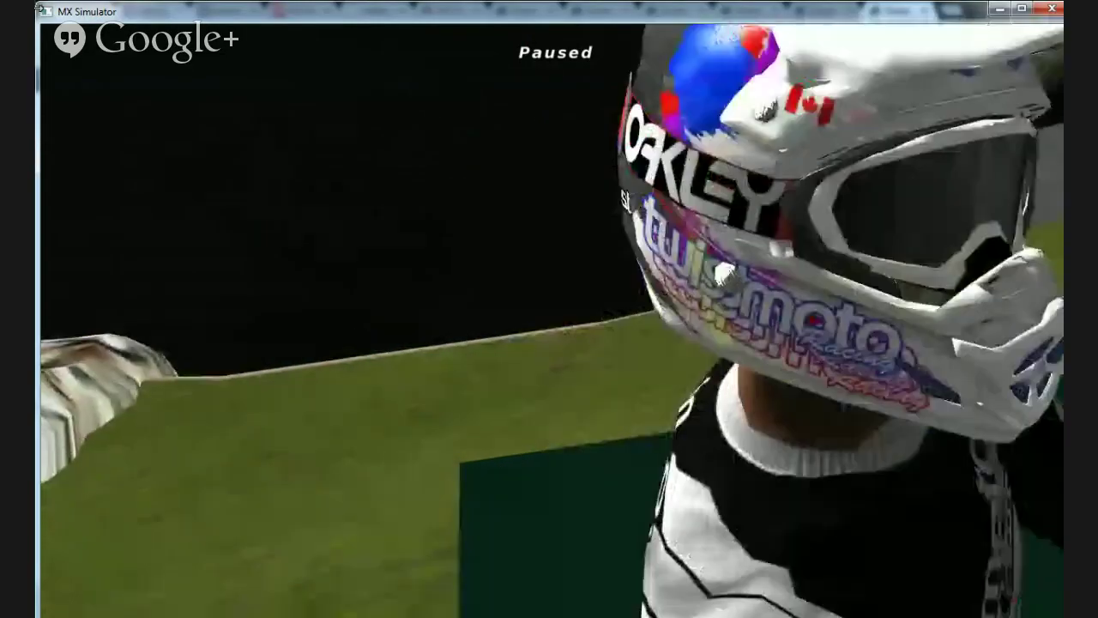
{"action": "key", "text": "s"}
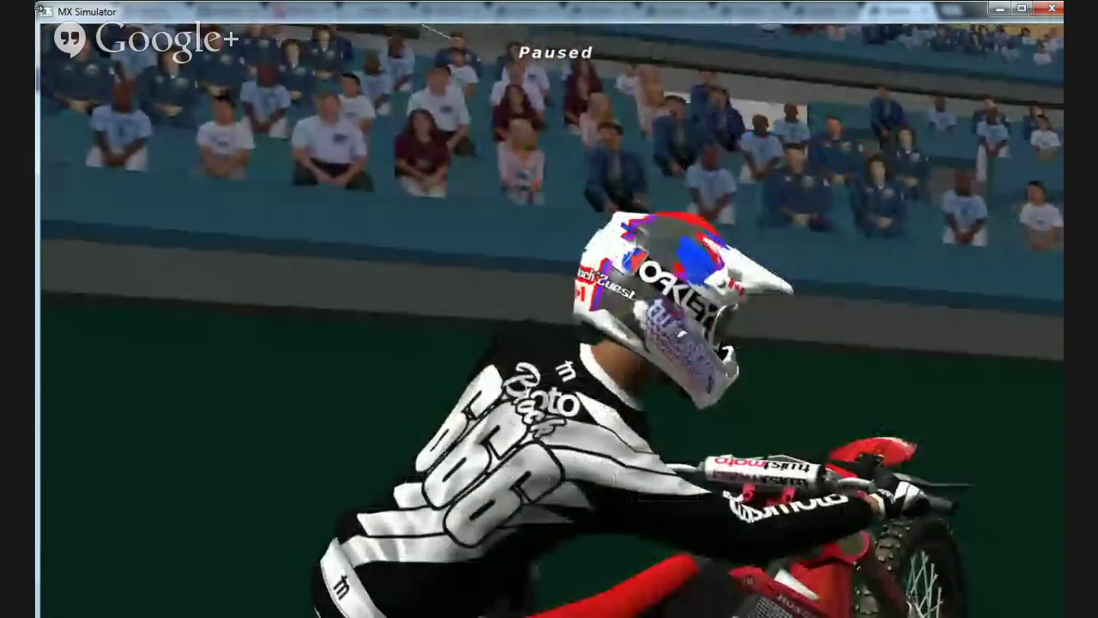
{"action": "key", "text": "w"}
{"action": "key", "text": "s"}
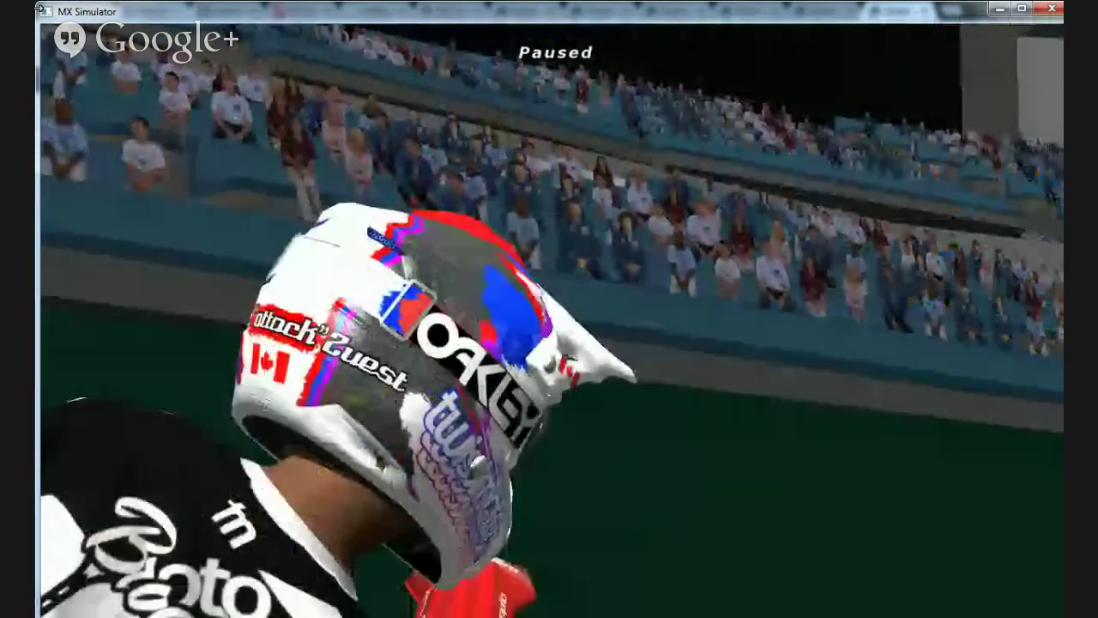
{"action": "key", "text": "w"}
{"action": "key", "text": "w"}
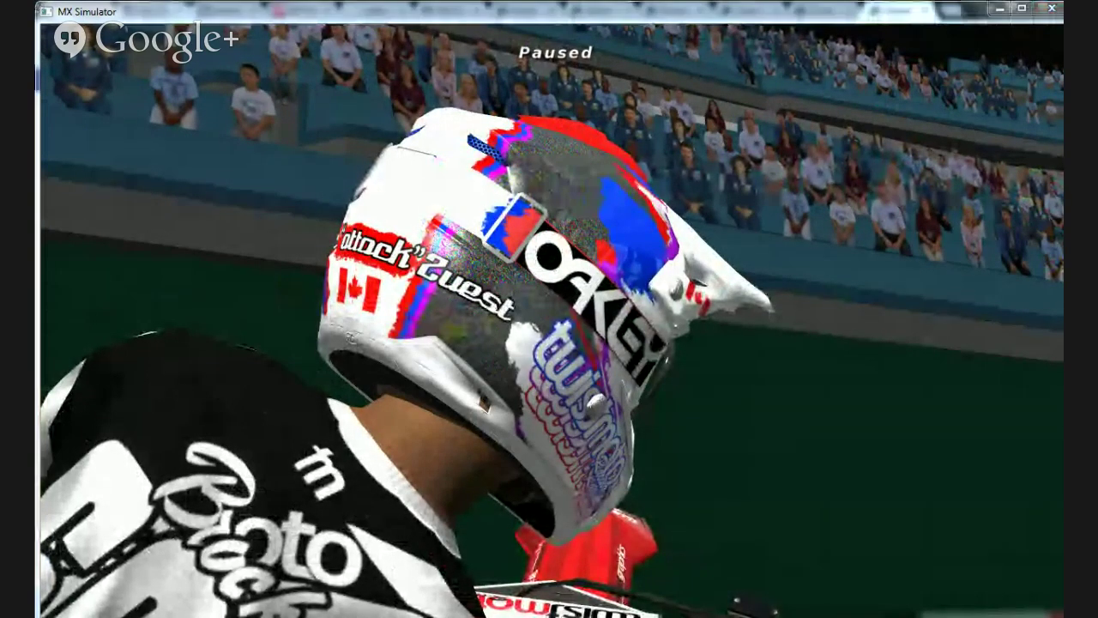
{"action": "left_click_drag", "start_coordinate": [991, 79], "coordinate": [64, 594]}
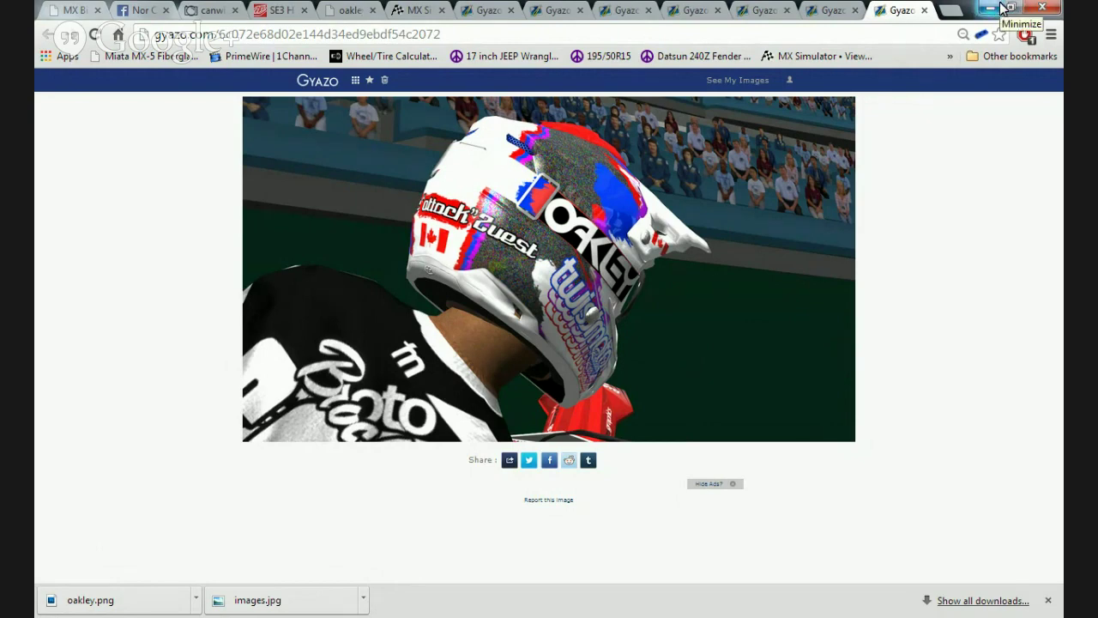
Send a short message to a friend found via Facebook chat search, then minimize Chrome
{"action": "left_click", "coordinate": [144, 9]}
{"action": "left_click", "coordinate": [654, 365]}
{"action": "left_click", "coordinate": [977, 573]}
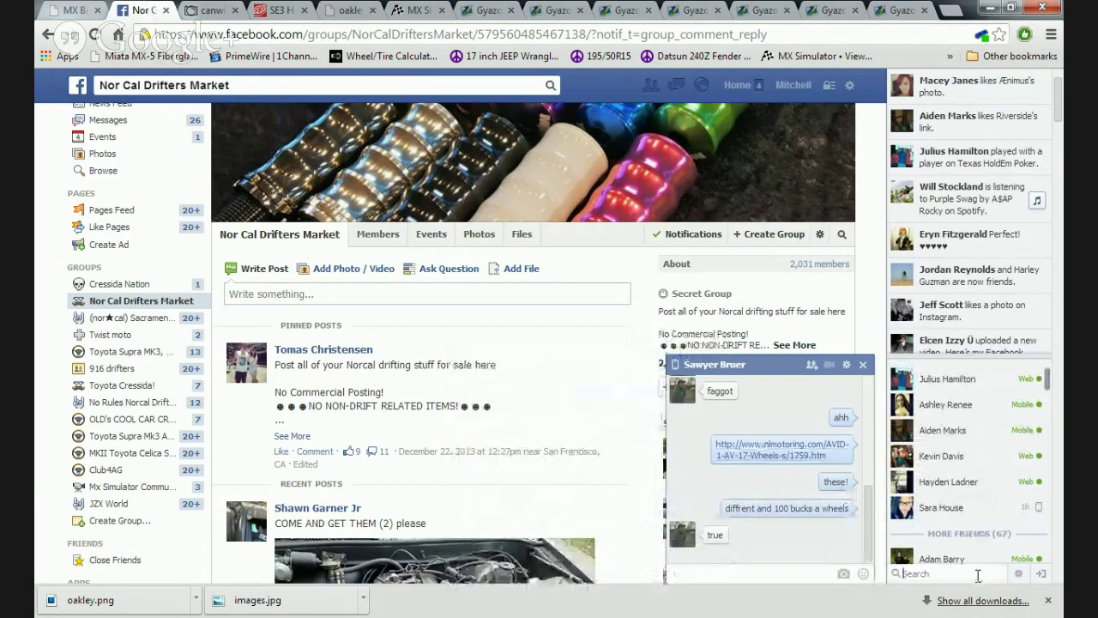
{"action": "type", "text": "mac"}
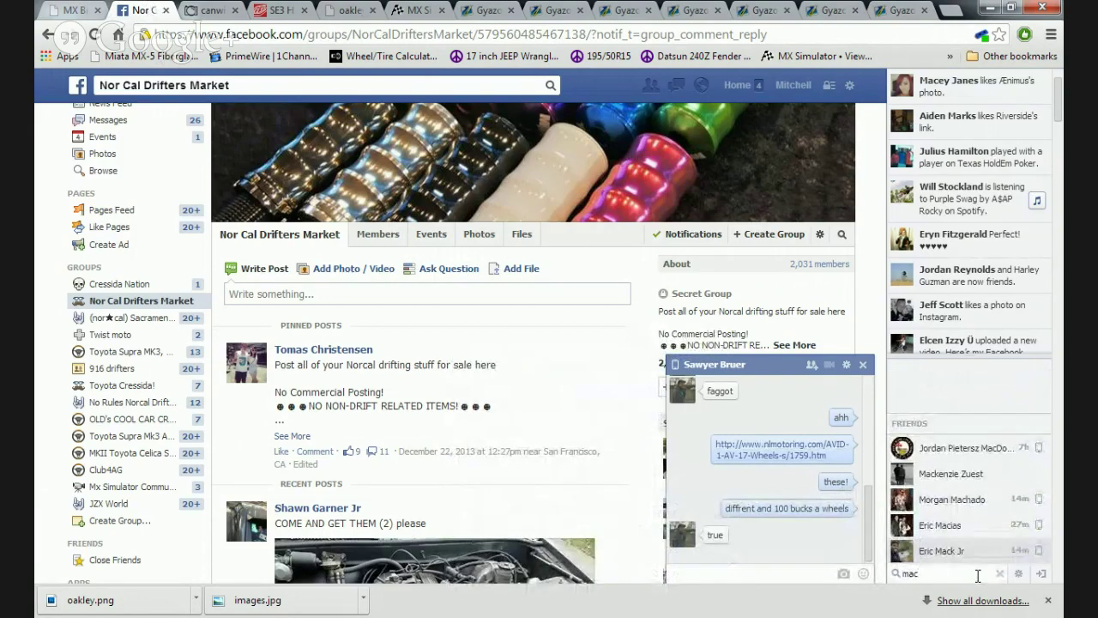
{"action": "left_click", "coordinate": [972, 478]}
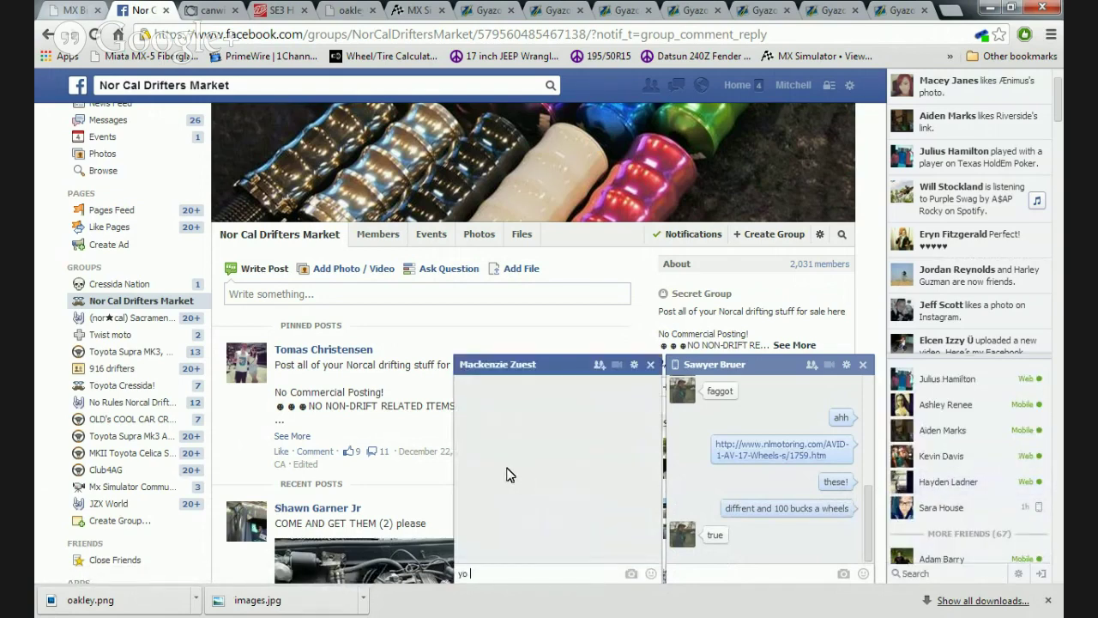
{"action": "type", "text": "yo fag "}
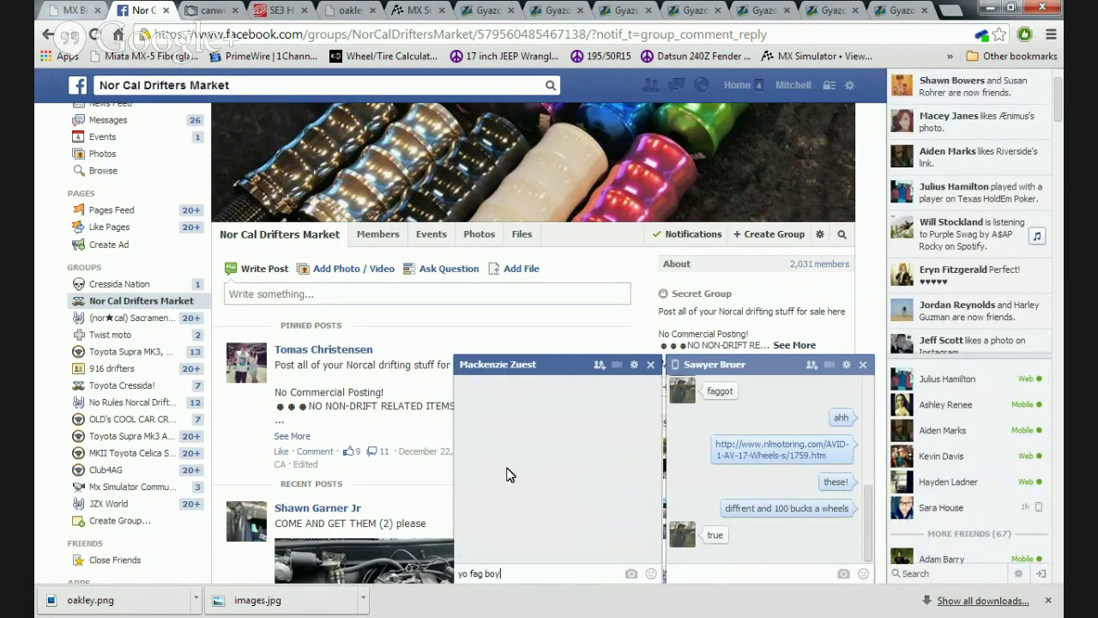
{"action": "type", "text": "boy"}
{"action": "key", "text": "Return"}
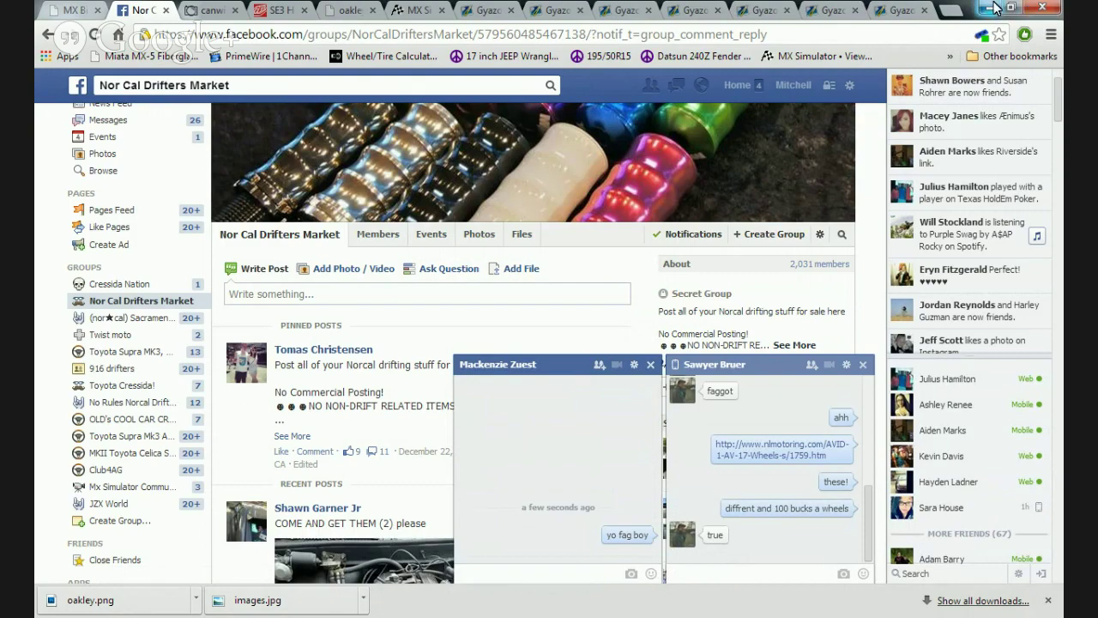
{"action": "left_click", "coordinate": [995, 9]}
Cycle the camera views until it sits pulled back behind the rider's helmet
{"action": "key", "text": "c"}
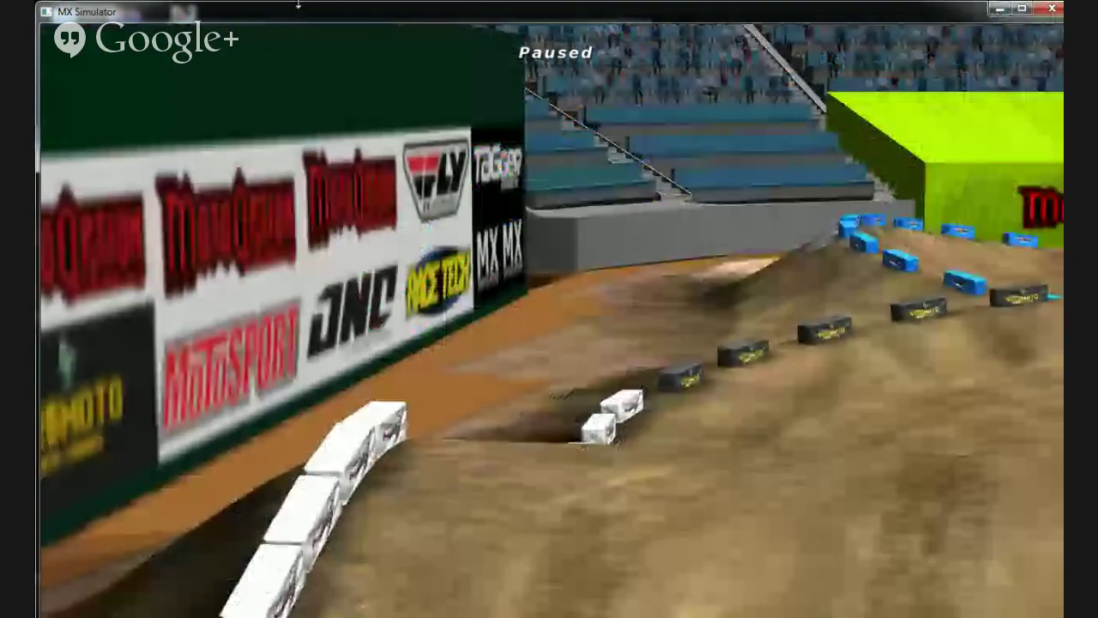
{"action": "key", "text": "c"}
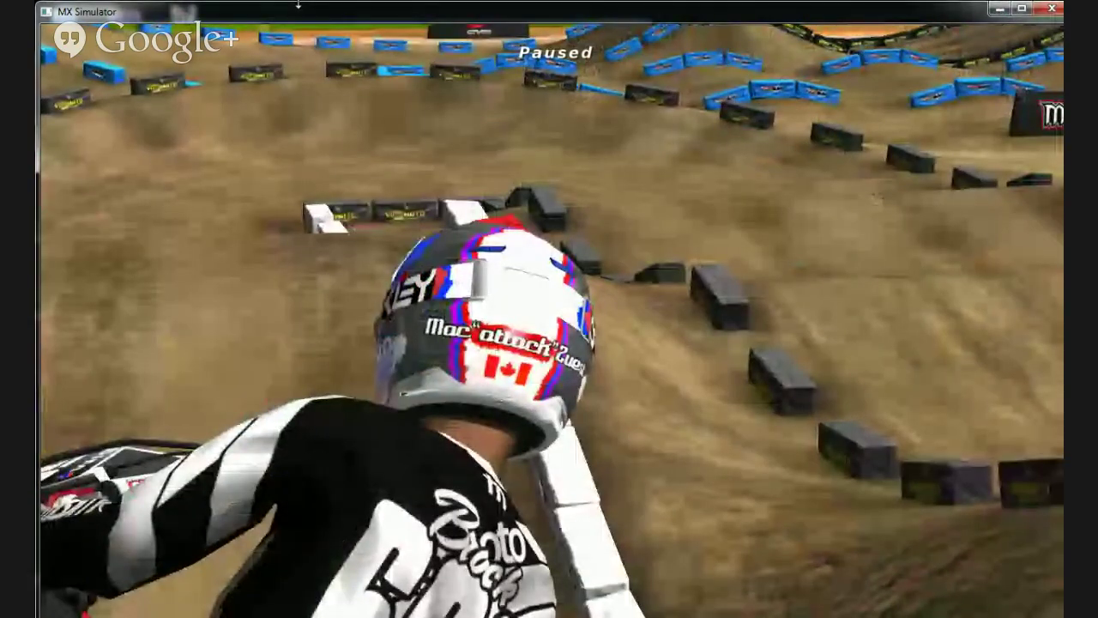
{"action": "key", "text": "c"}
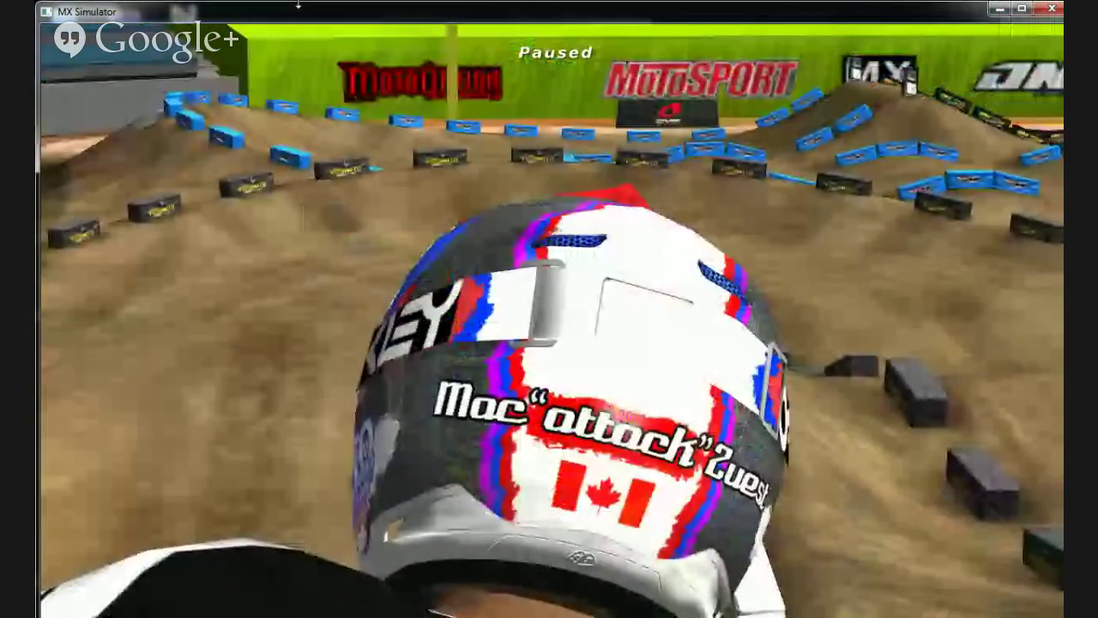
{"action": "key", "text": "c"}
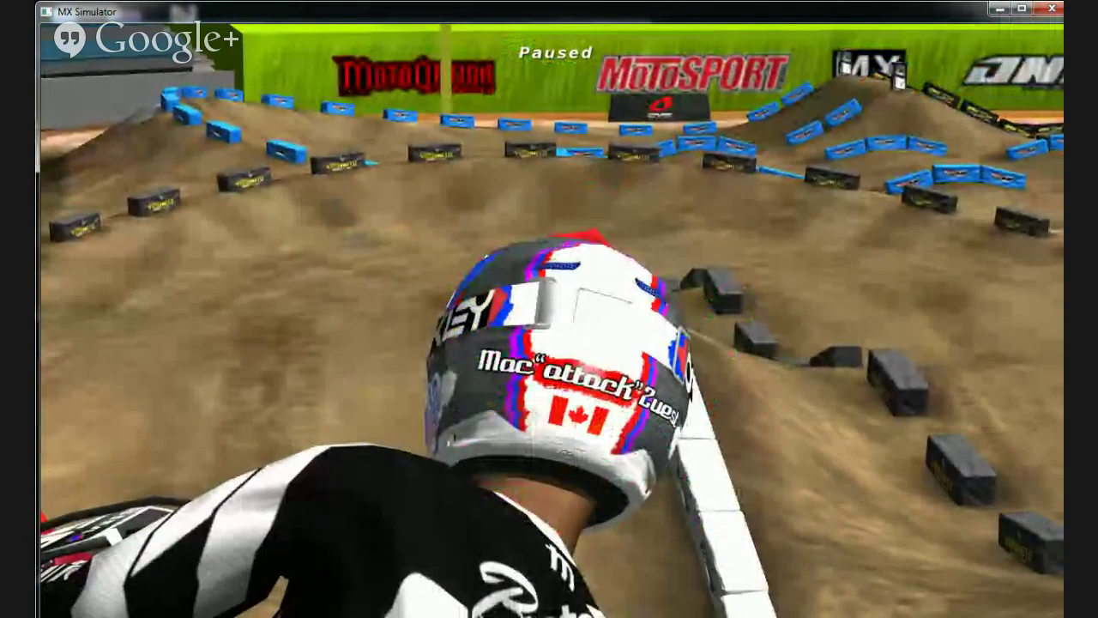
Capture a Gyazo screenshot of the rear helmet view, then go back to the paused game
{"action": "left_click_drag", "start_coordinate": [931, 135], "coordinate": [294, 572]}
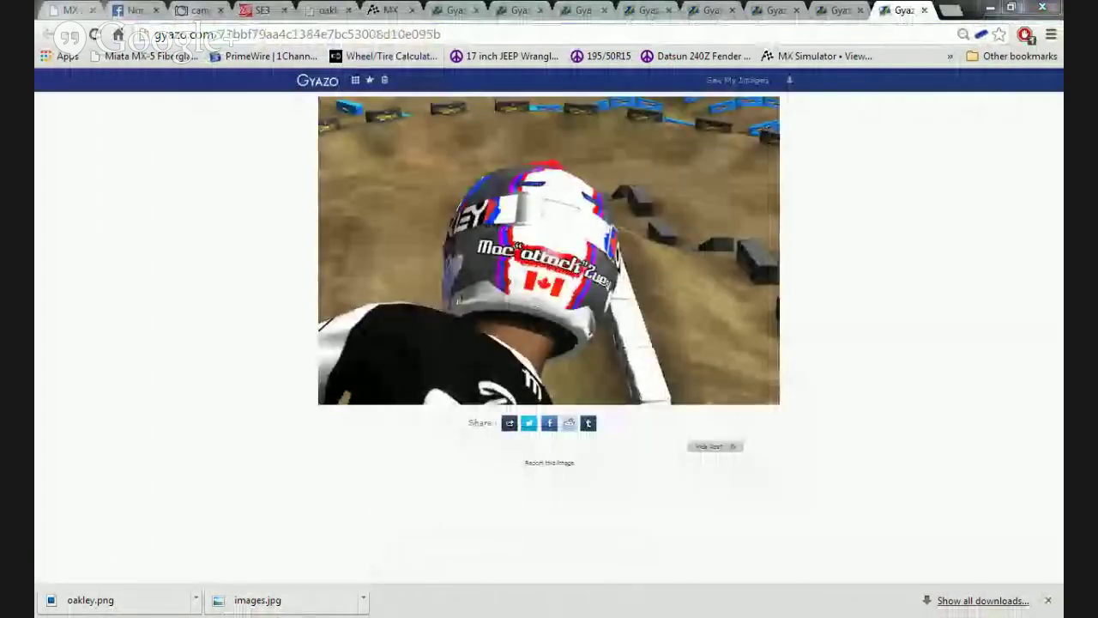
{"action": "key", "text": "alt+Tab"}
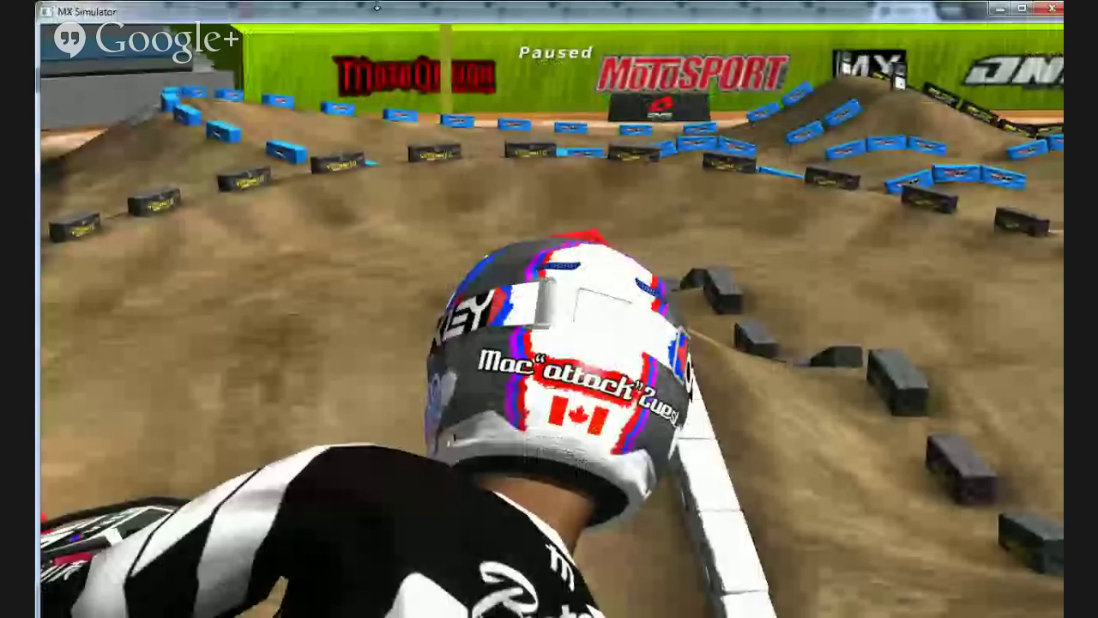
{"action": "key", "text": "Escape"}
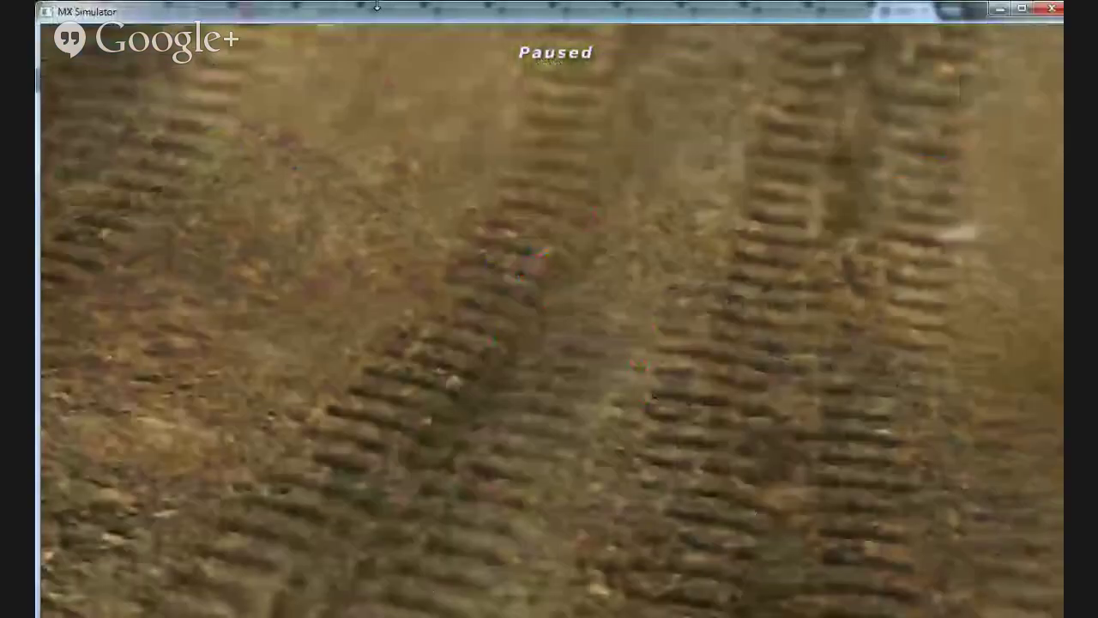
Switch the paused camera to the next view, toward the bike's rear wheel and 666 plate
{"action": "key", "text": "c"}
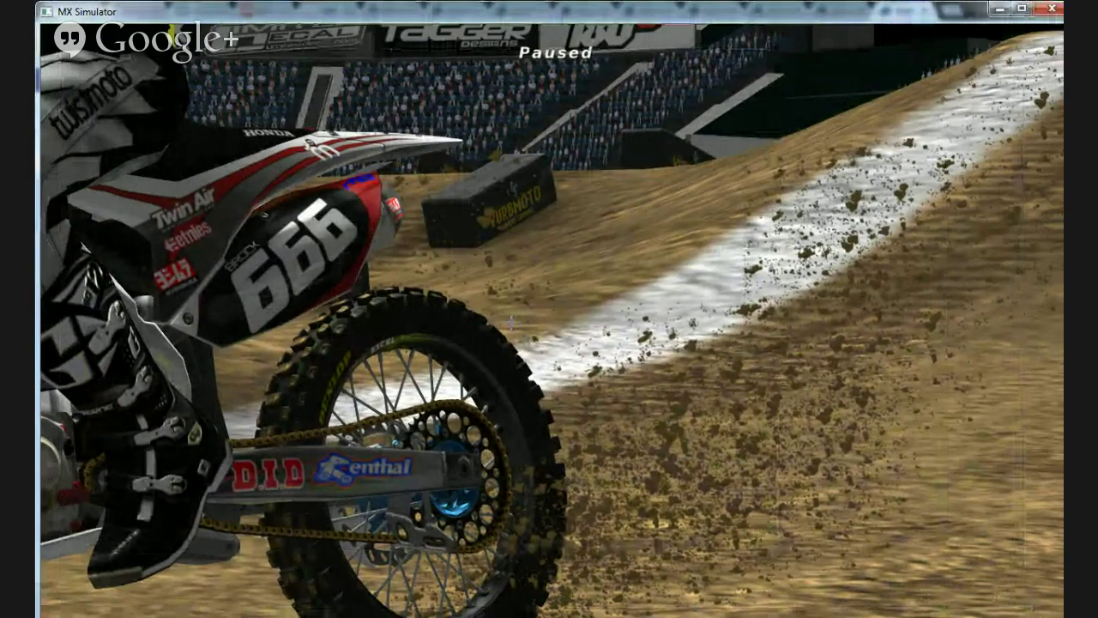
Finish the bike screenshot, then load 2012 Supercross Rd 9 - St. Louis from the track list's next page
{"action": "left_click", "coordinate": [512, 322]}
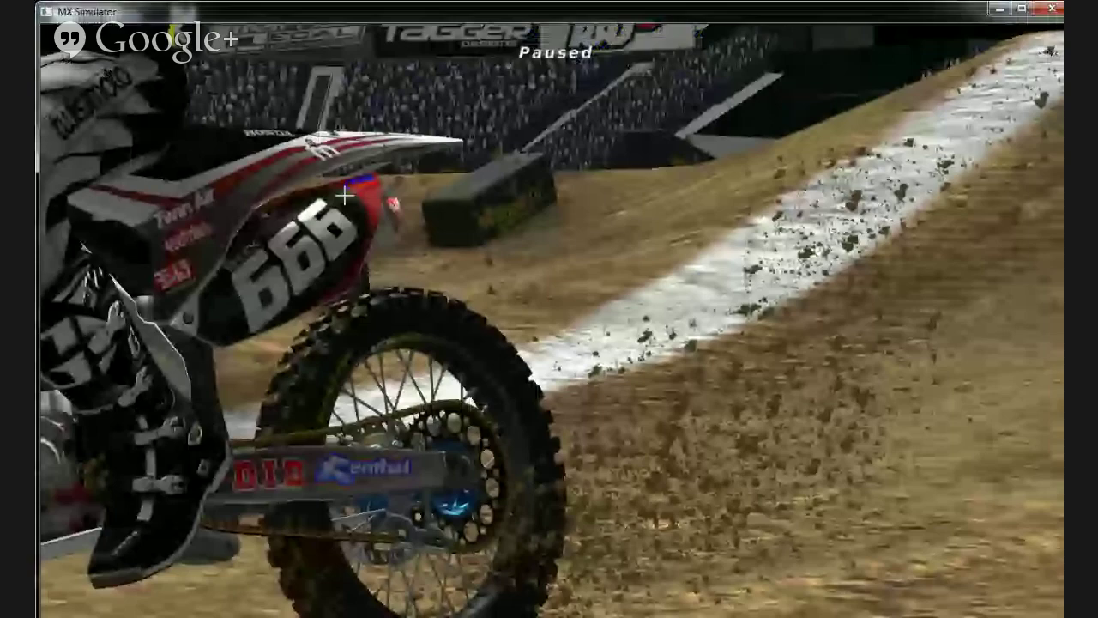
{"action": "key", "text": "Escape"}
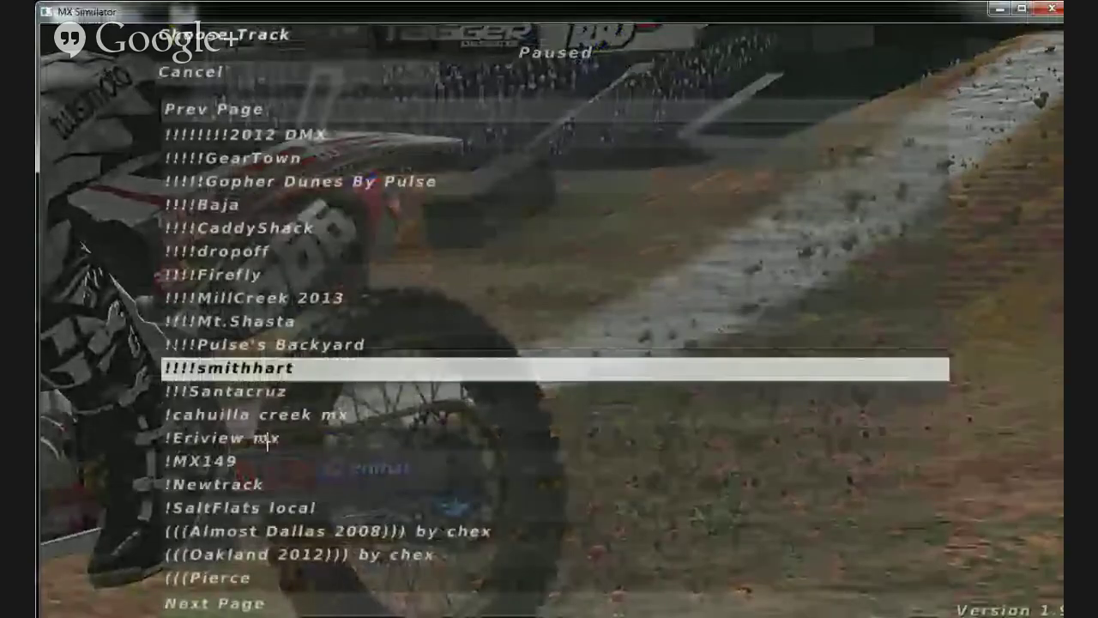
{"action": "left_click", "coordinate": [249, 603]}
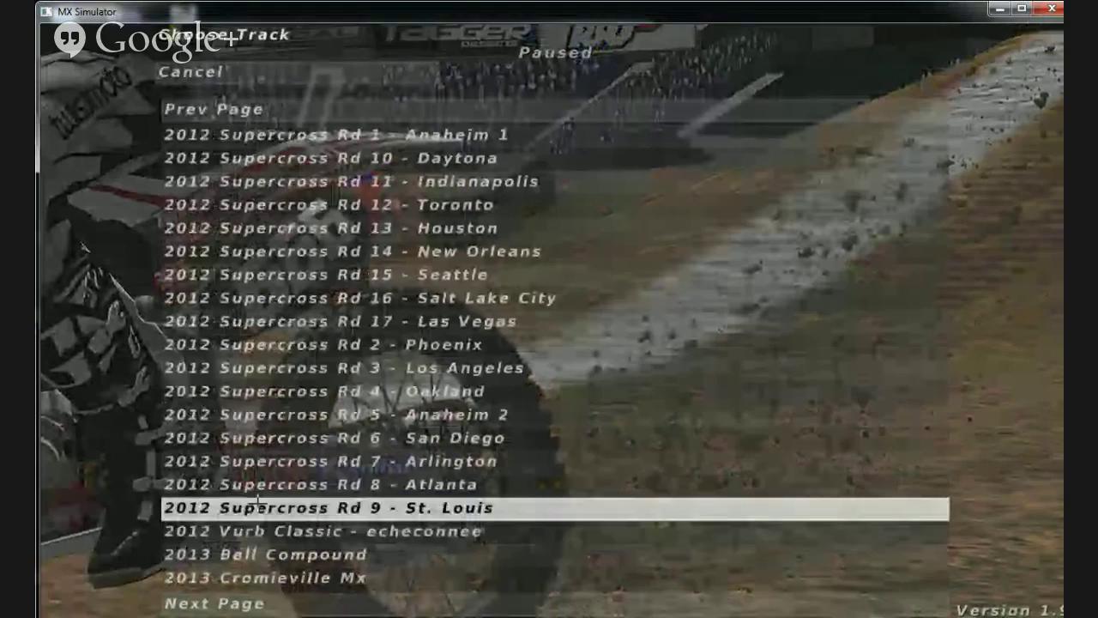
{"action": "left_click", "coordinate": [257, 506]}
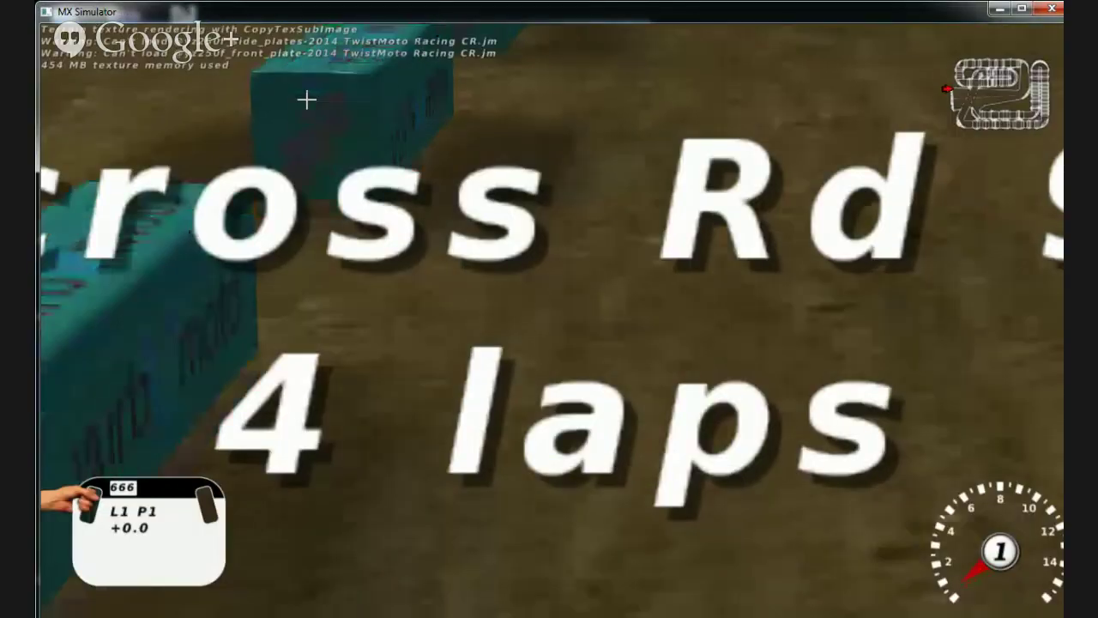
Play back the default race replay and move the stadium camera in close to the helmet
{"action": "key", "text": "Escape"}
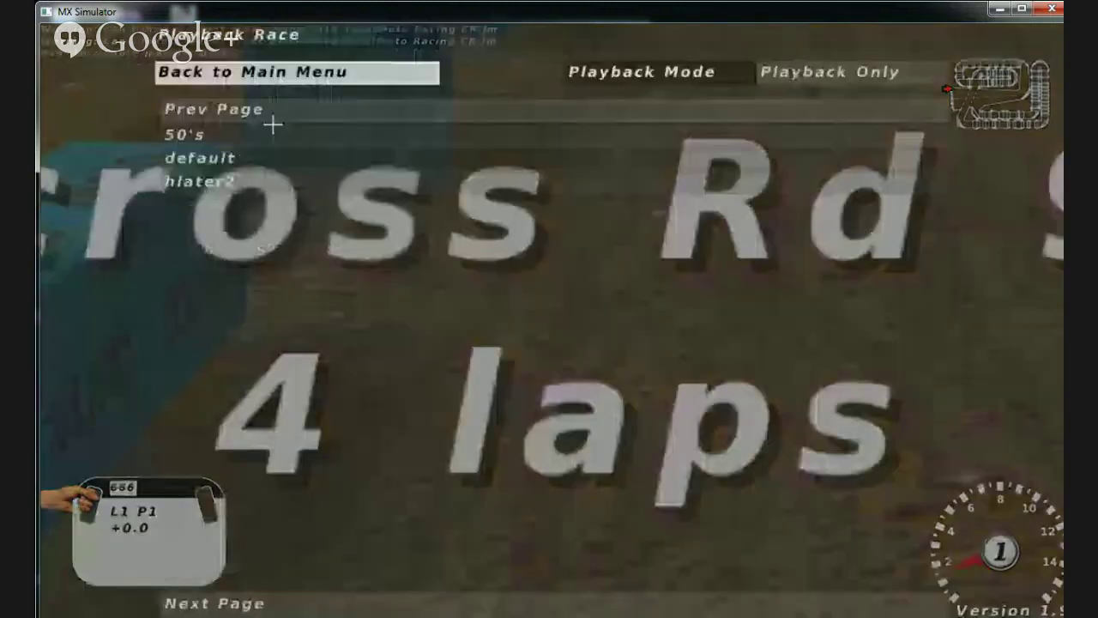
{"action": "left_click", "coordinate": [257, 157]}
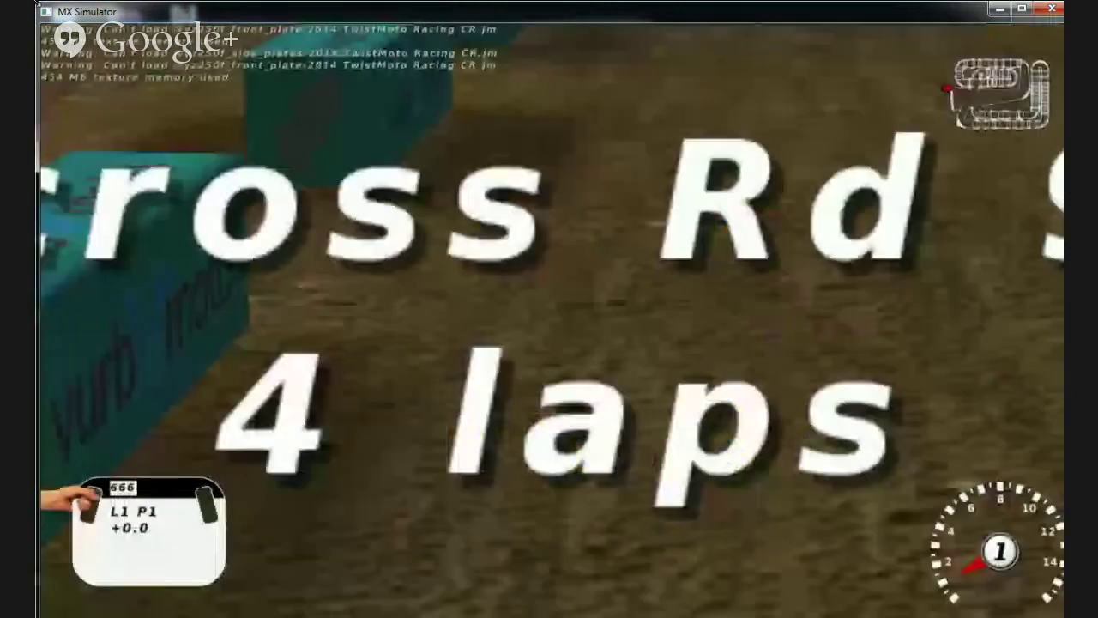
{"action": "key", "text": "p"}
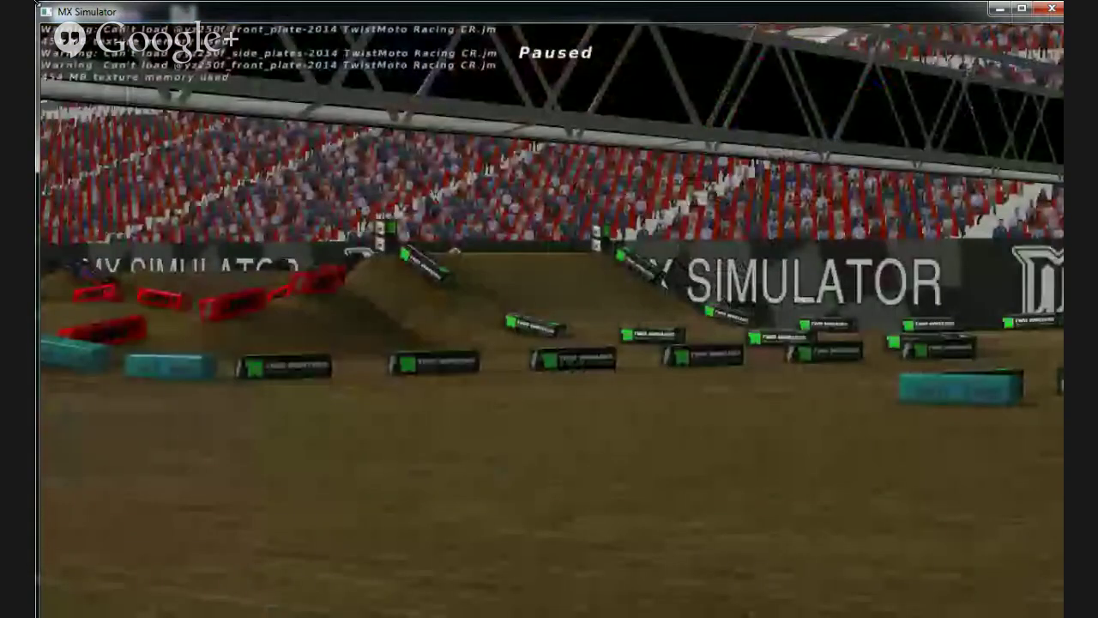
{"action": "key", "text": "Right"}
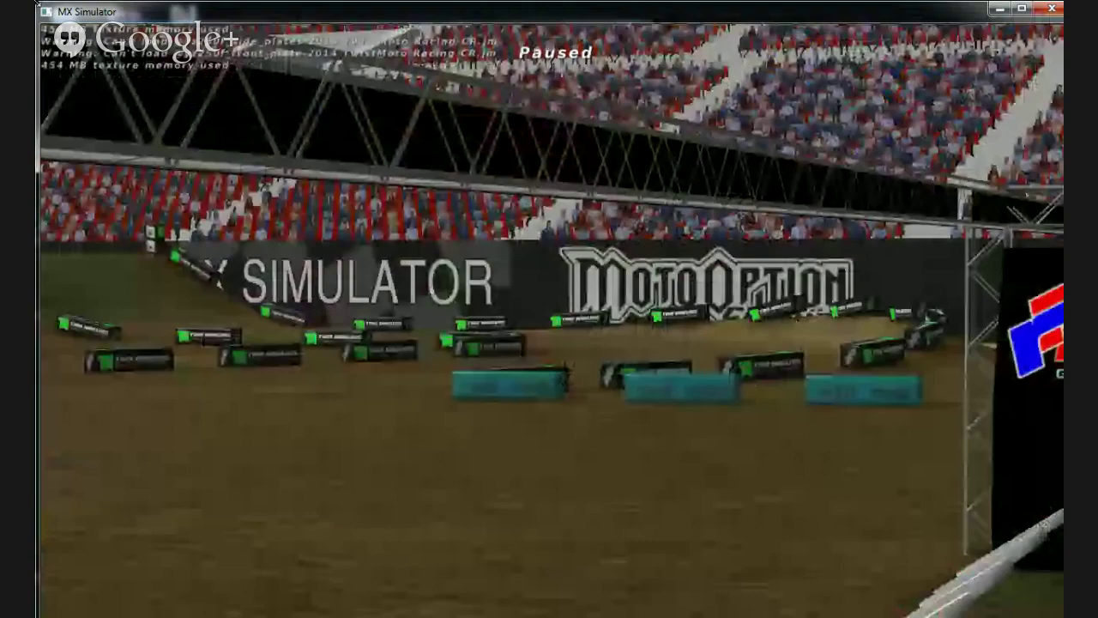
{"action": "key", "text": "Right"}
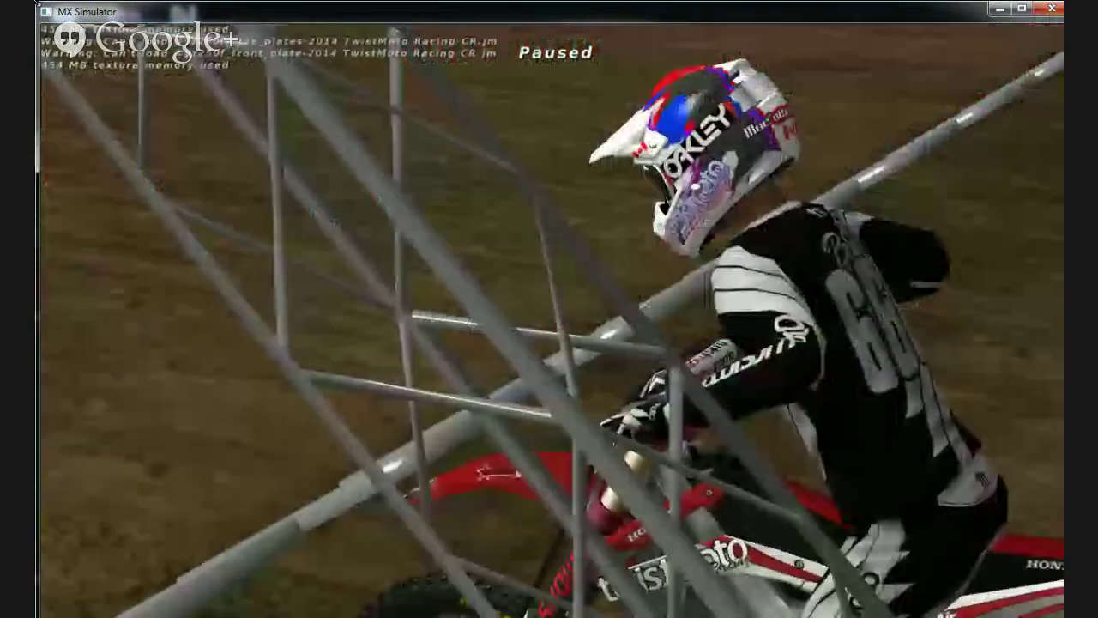
{"action": "key", "text": "Up"}
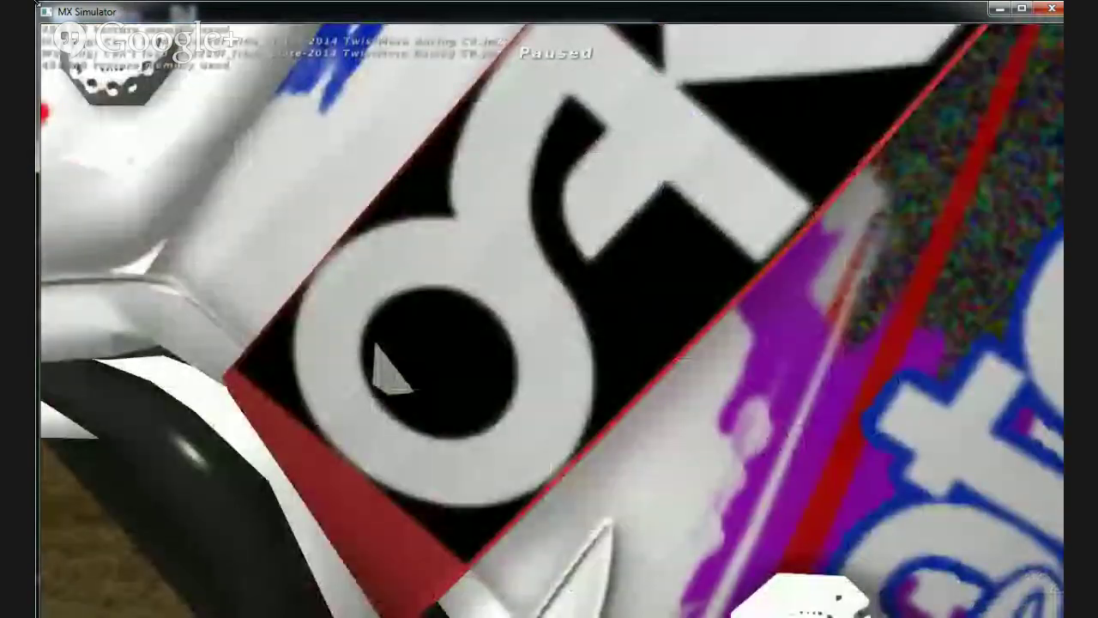
Cycle through track, banner-wall and rider close-up cameras, then return to the Photoshop template
{"action": "key", "text": "Right"}
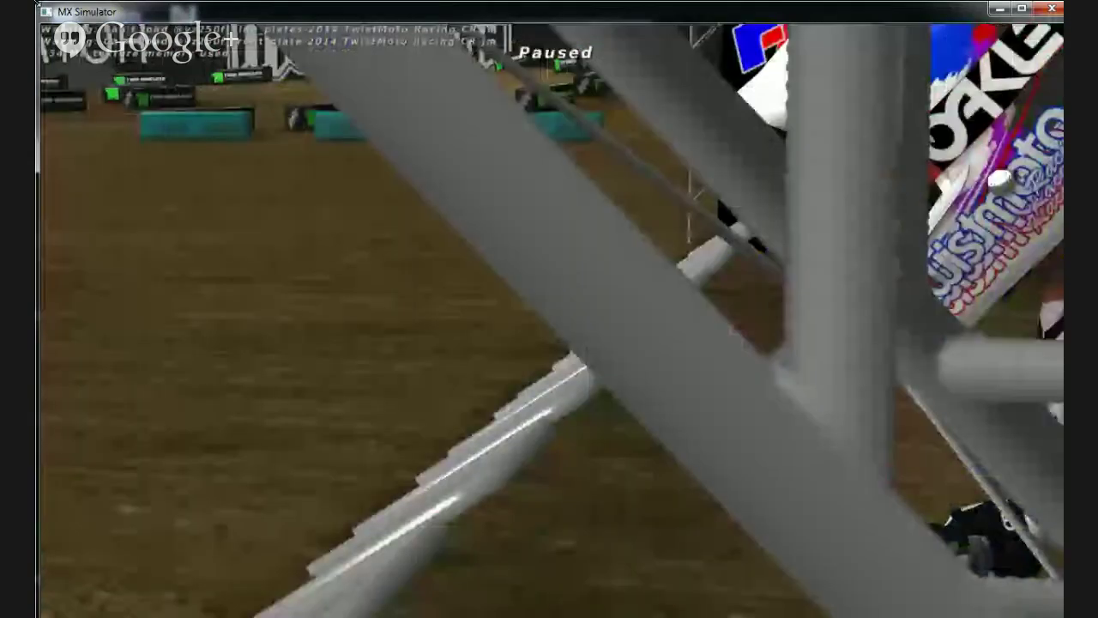
{"action": "key", "text": "Right"}
{"action": "key", "text": "Right"}
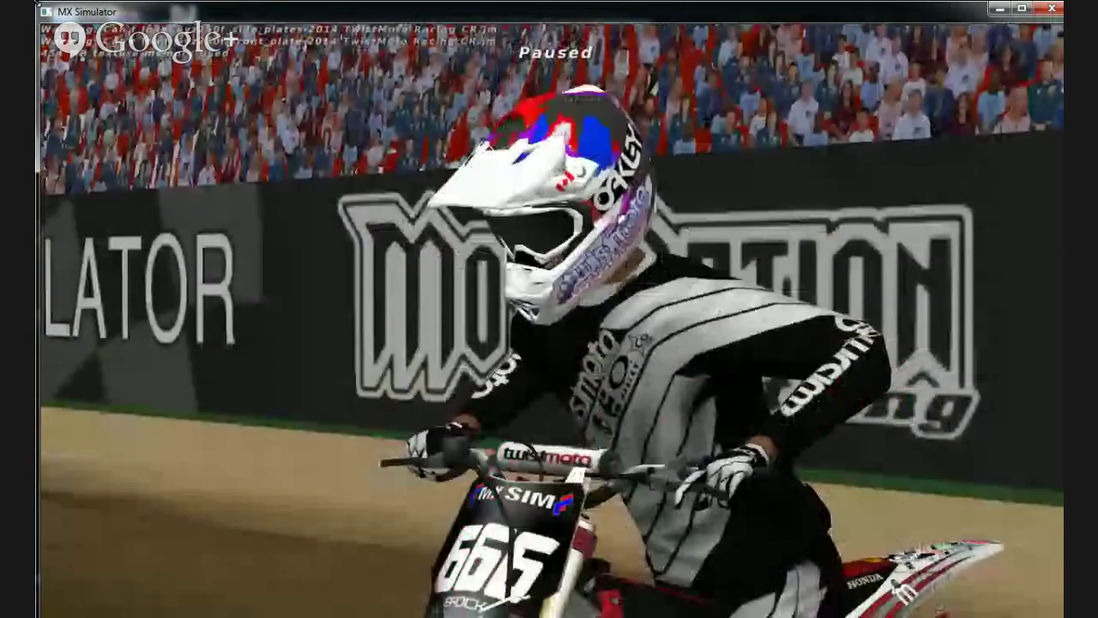
{"action": "key", "text": "Right"}
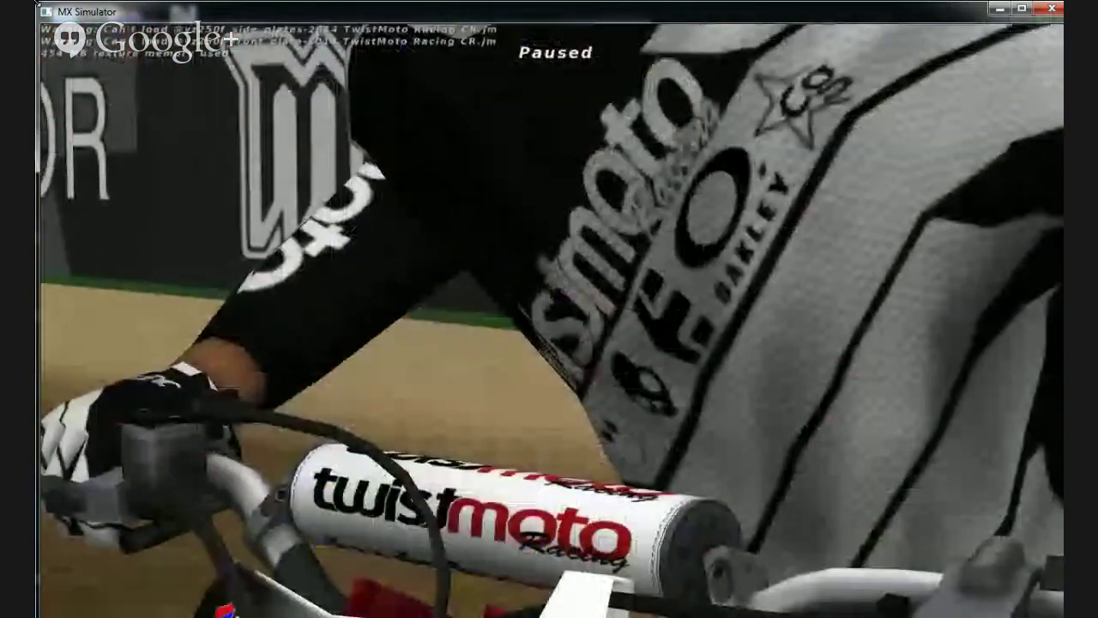
{"action": "key", "text": "Right"}
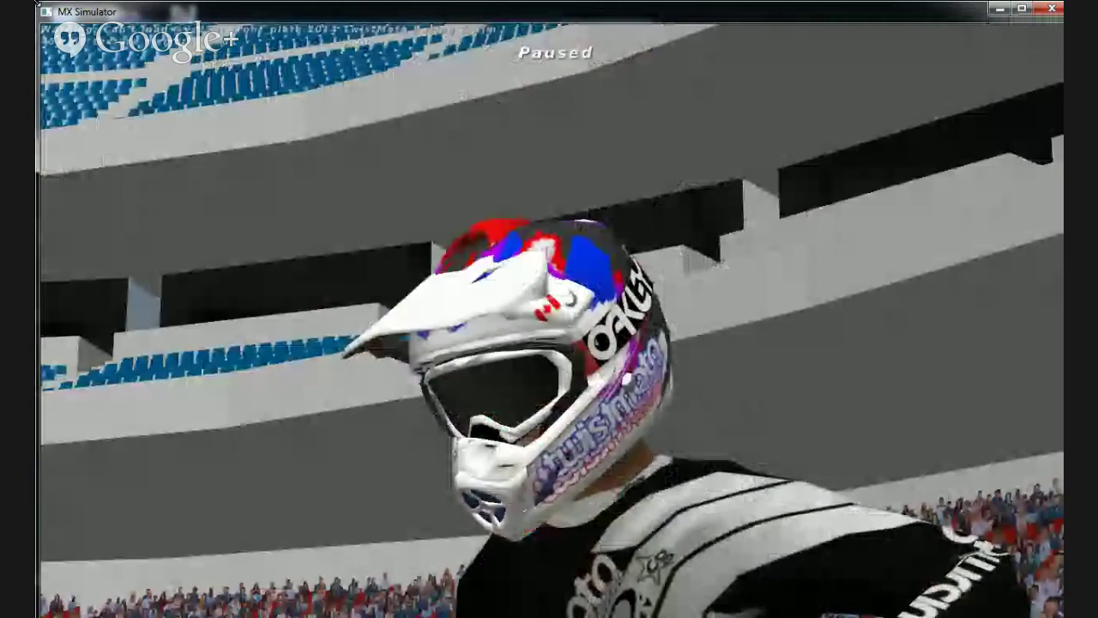
{"action": "key", "text": "Up"}
{"action": "key", "text": "Up"}
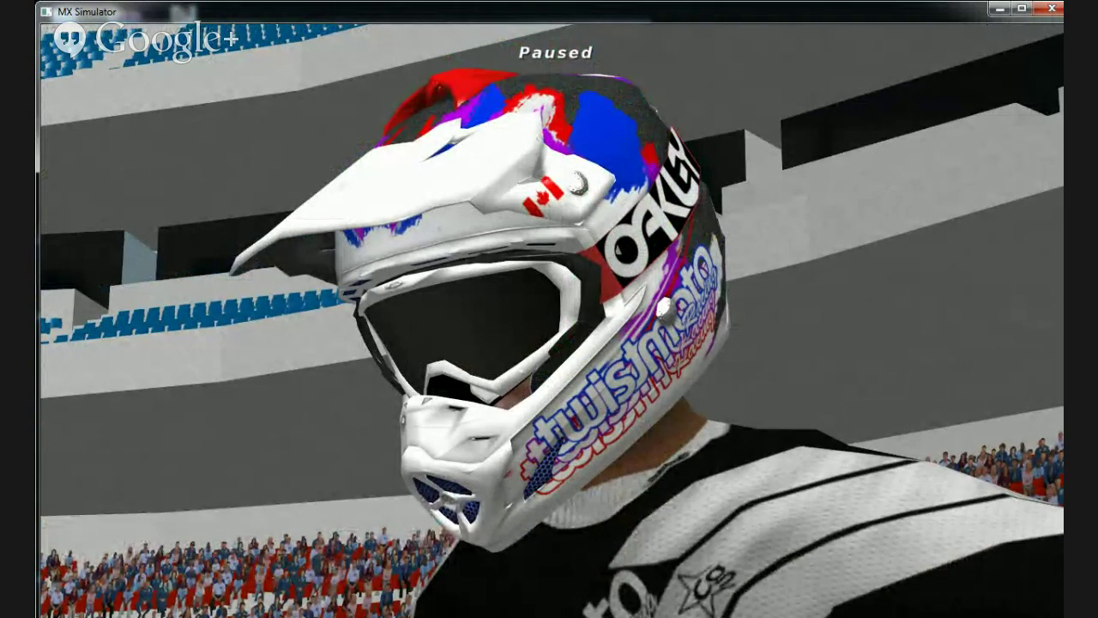
{"action": "key", "text": "alt+Tab"}
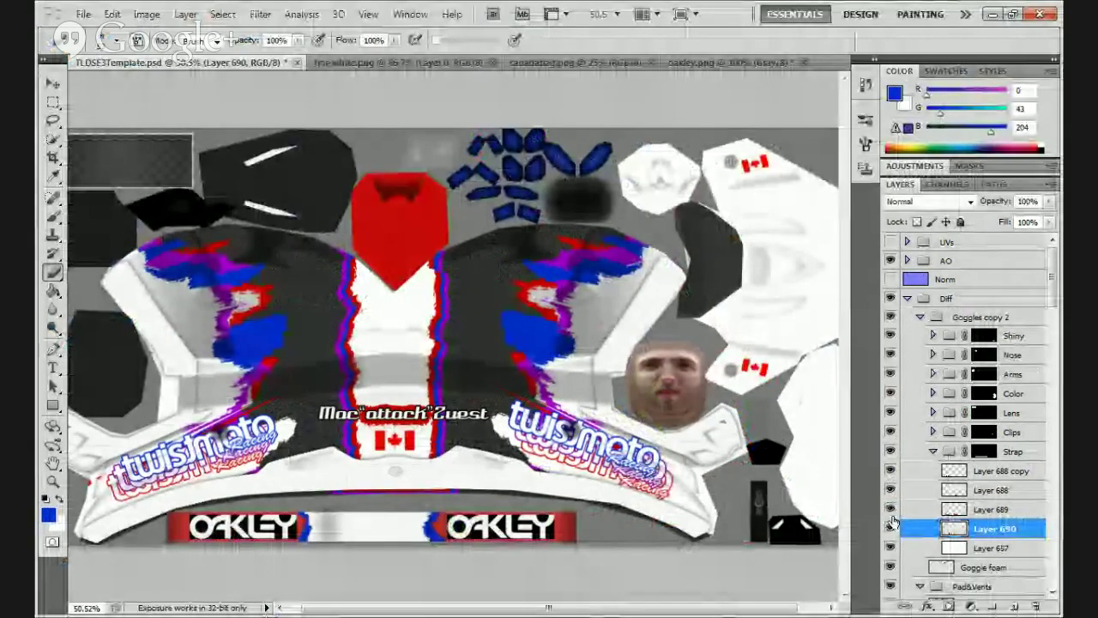
Hide Layer 685 copy 2 and Layer 685 copy to remove the small Canada flags, keeping Layer 687 visible
{"action": "scroll", "coordinate": [923, 453], "scroll_direction": "down", "scroll_amount": 1}
{"action": "scroll", "coordinate": [922, 453], "scroll_direction": "down", "scroll_amount": 4}
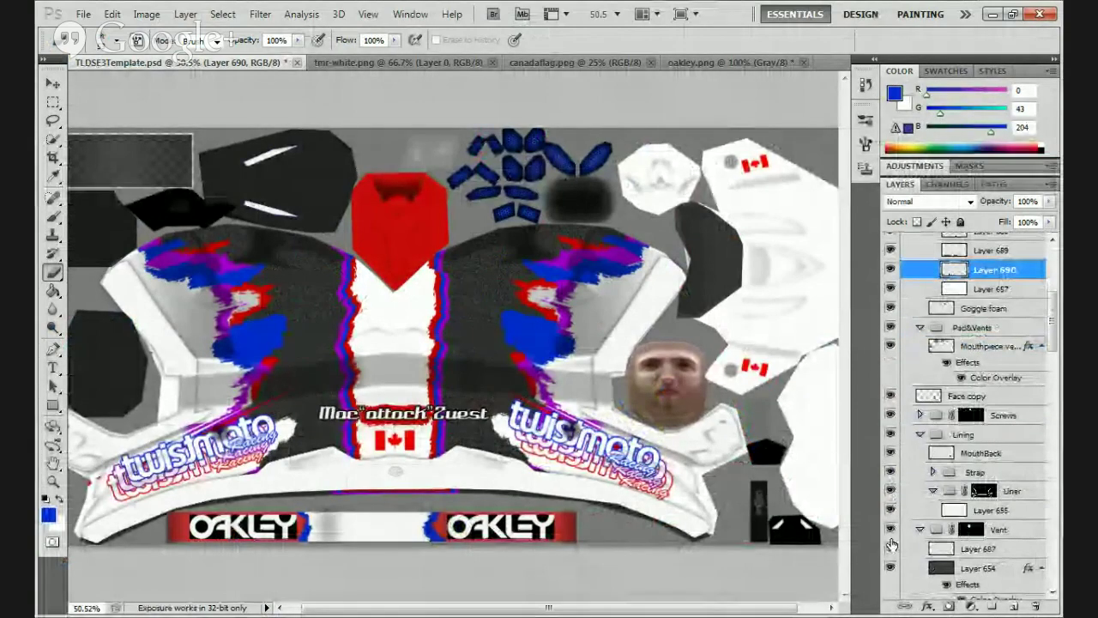
{"action": "scroll", "coordinate": [892, 525], "scroll_direction": "down", "scroll_amount": 1}
{"action": "scroll", "coordinate": [892, 525], "scroll_direction": "down", "scroll_amount": 1}
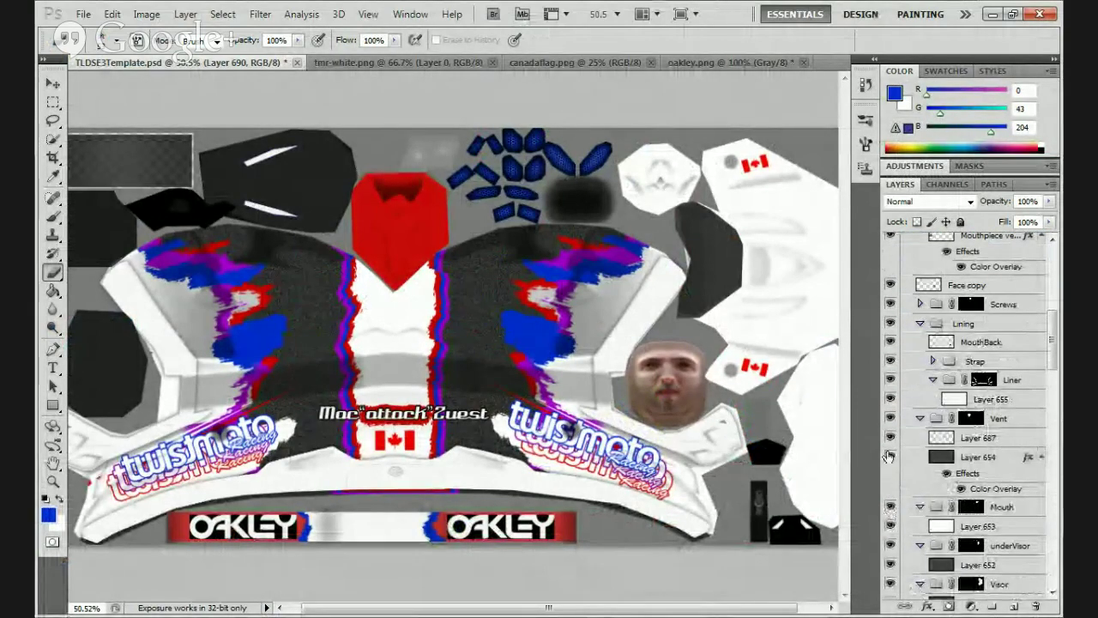
{"action": "left_click", "coordinate": [890, 438]}
{"action": "left_click", "coordinate": [890, 439]}
{"action": "left_click", "coordinate": [890, 438]}
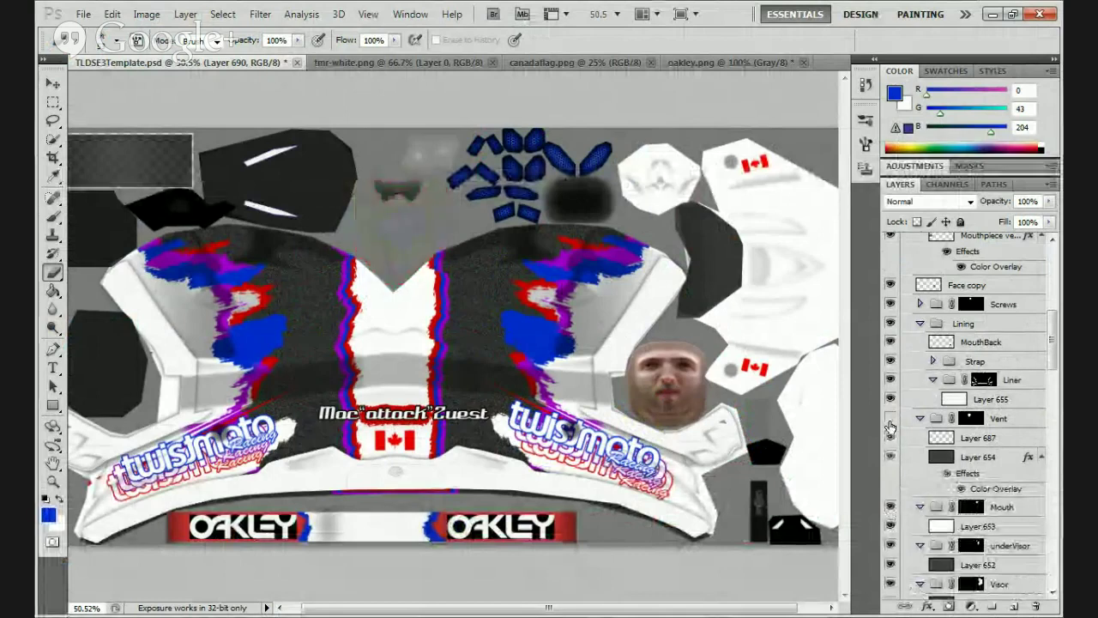
{"action": "left_click", "coordinate": [891, 435]}
{"action": "scroll", "coordinate": [891, 433], "scroll_direction": "down", "scroll_amount": 2}
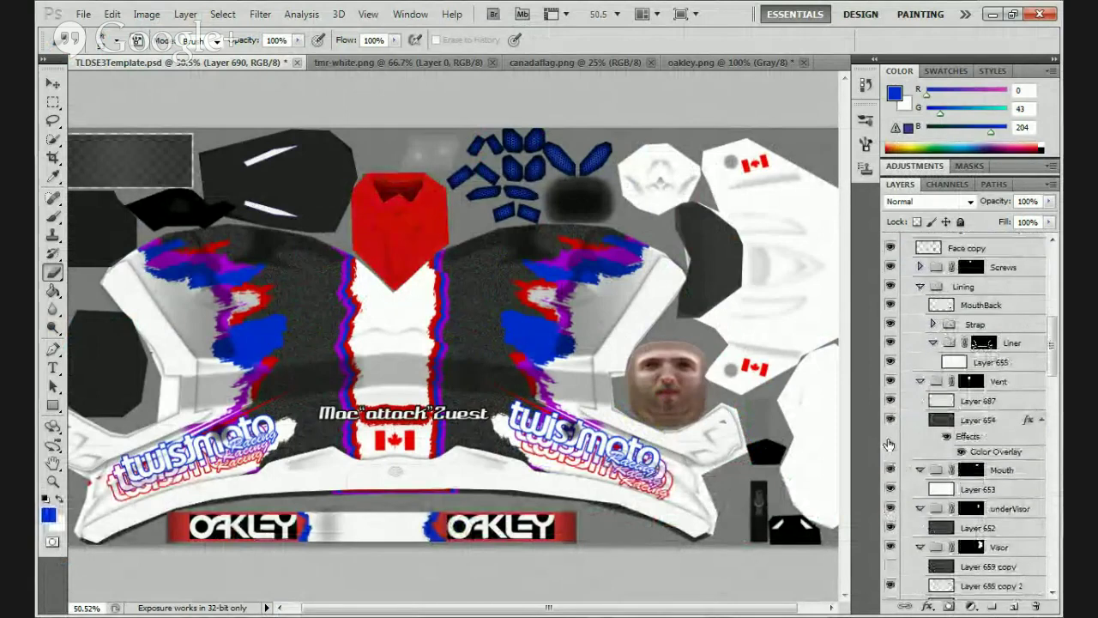
{"action": "left_click", "coordinate": [890, 530]}
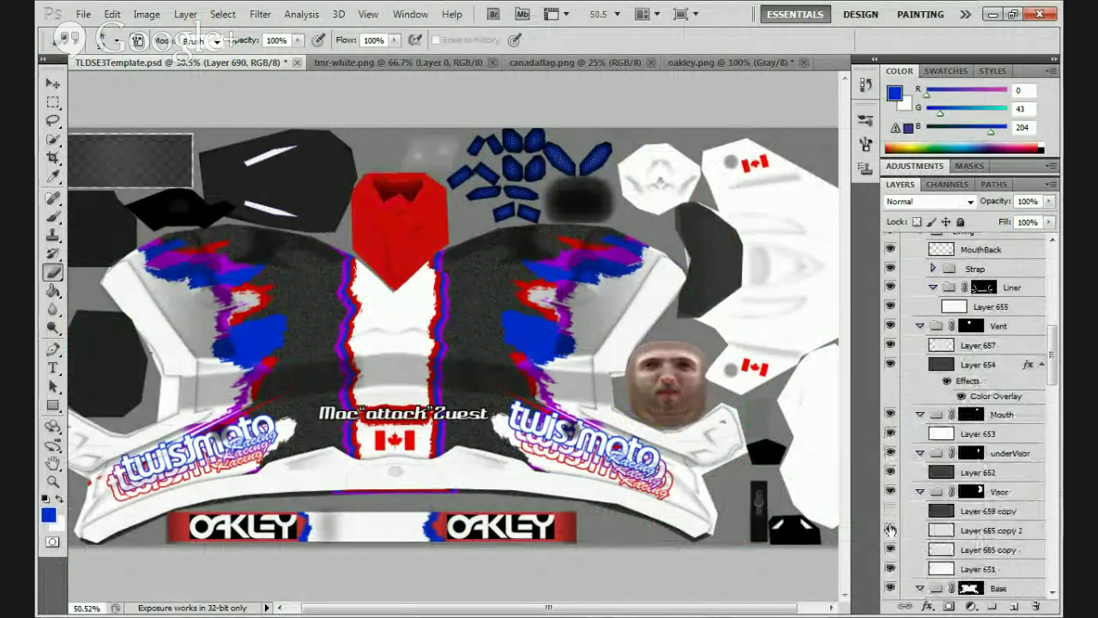
{"action": "left_click", "coordinate": [890, 549]}
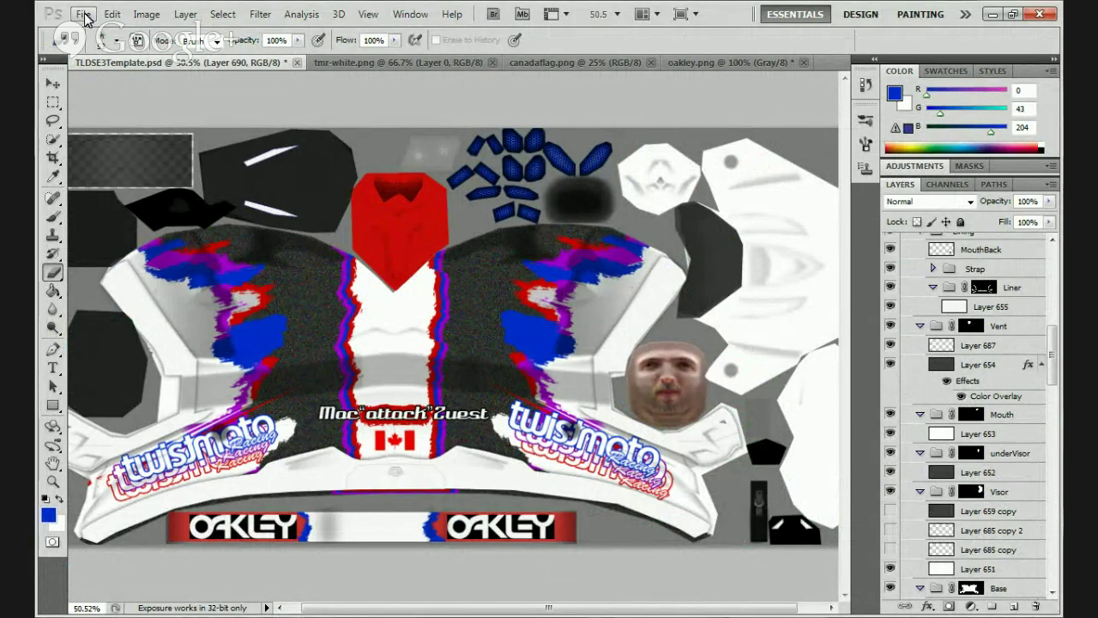
Save the template as TLDSE3Template.png on the Desktop with default PNG options, then minimize Photoshop
{"action": "left_click", "coordinate": [80, 15]}
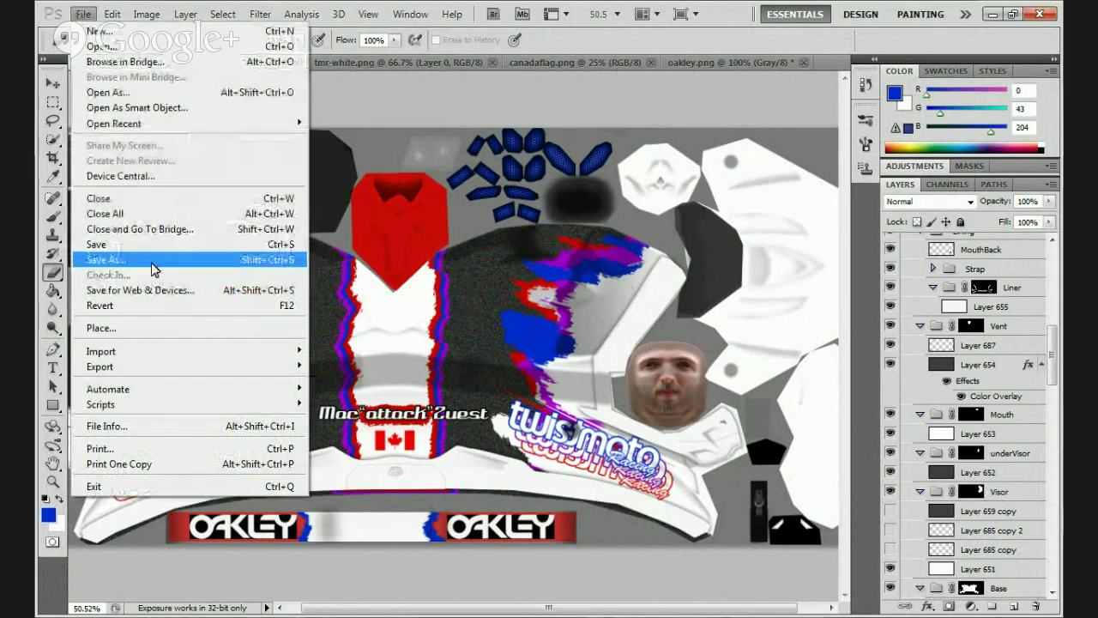
{"action": "left_click", "coordinate": [151, 268]}
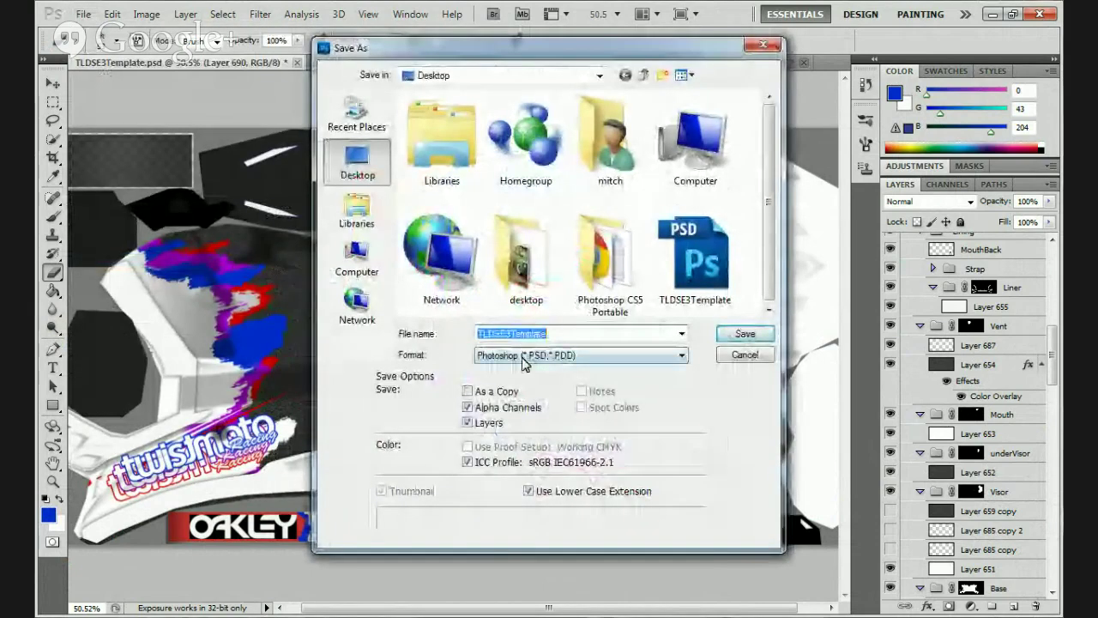
{"action": "left_click", "coordinate": [566, 354]}
{"action": "left_click", "coordinate": [525, 529]}
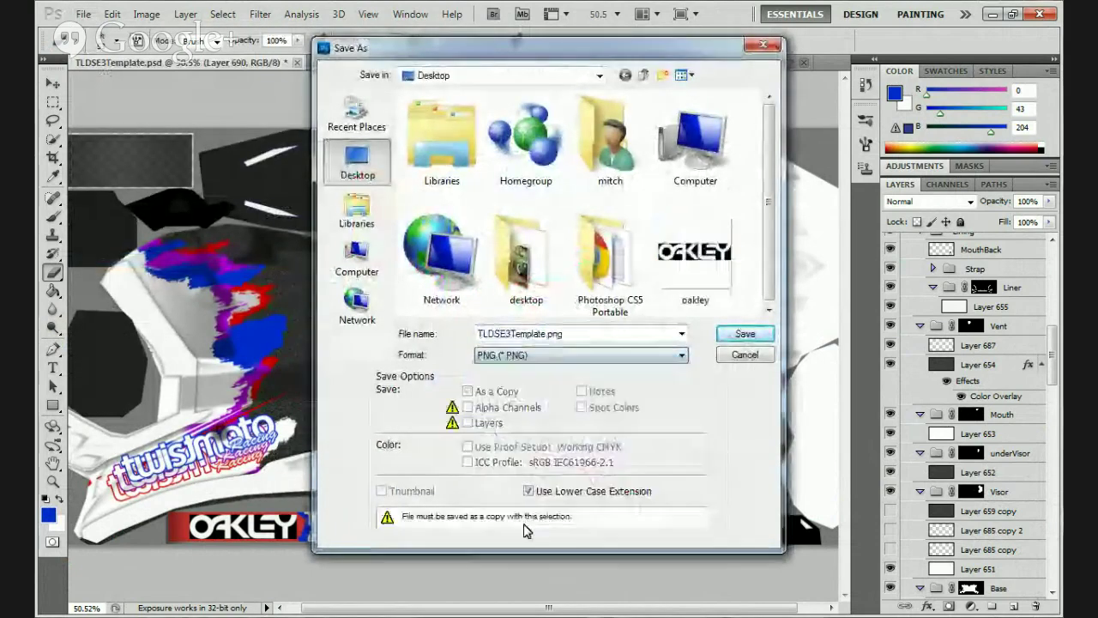
{"action": "left_click", "coordinate": [745, 332]}
{"action": "key", "text": "Return"}
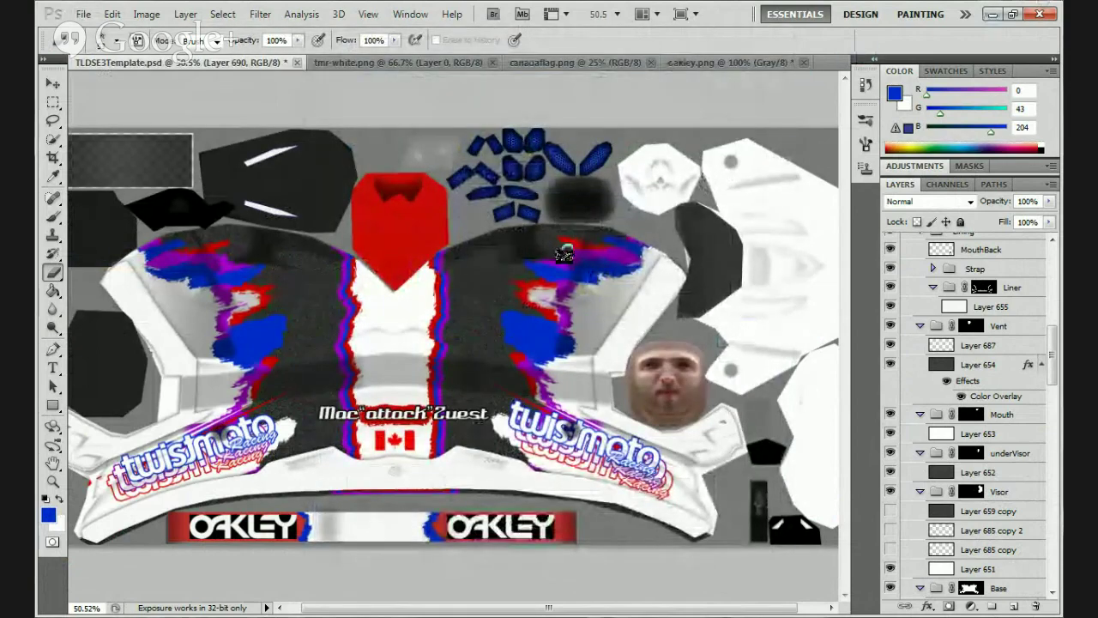
{"action": "left_click", "coordinate": [993, 15]}
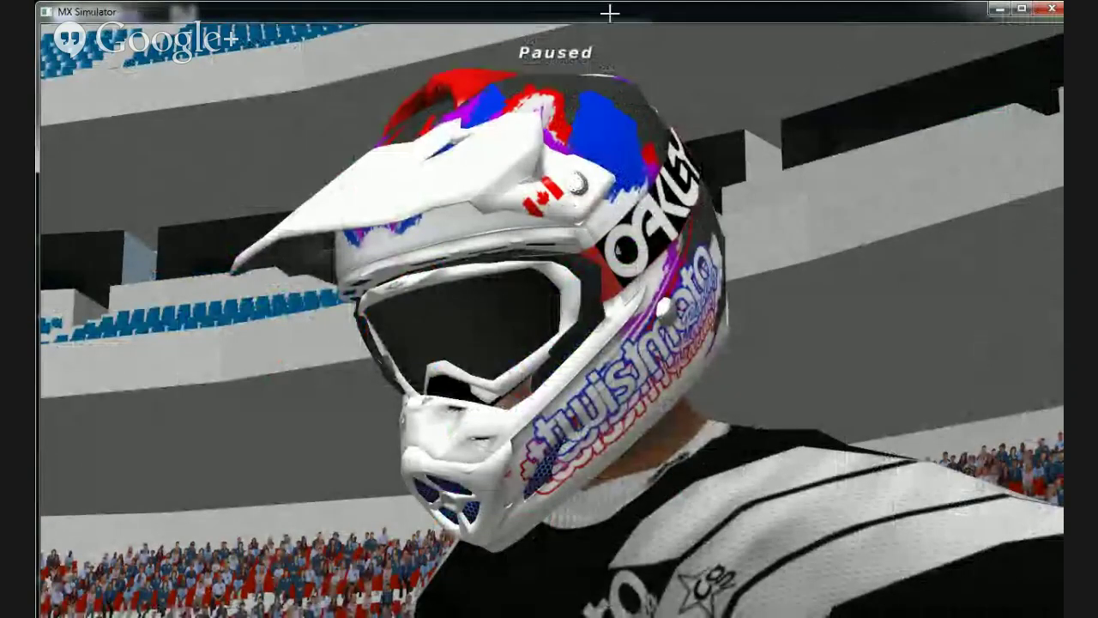
Orbit and zoom around the Oakley/TwistMoto helmet on the rider, then quit MX Simulator
{"action": "key", "text": "Left"}
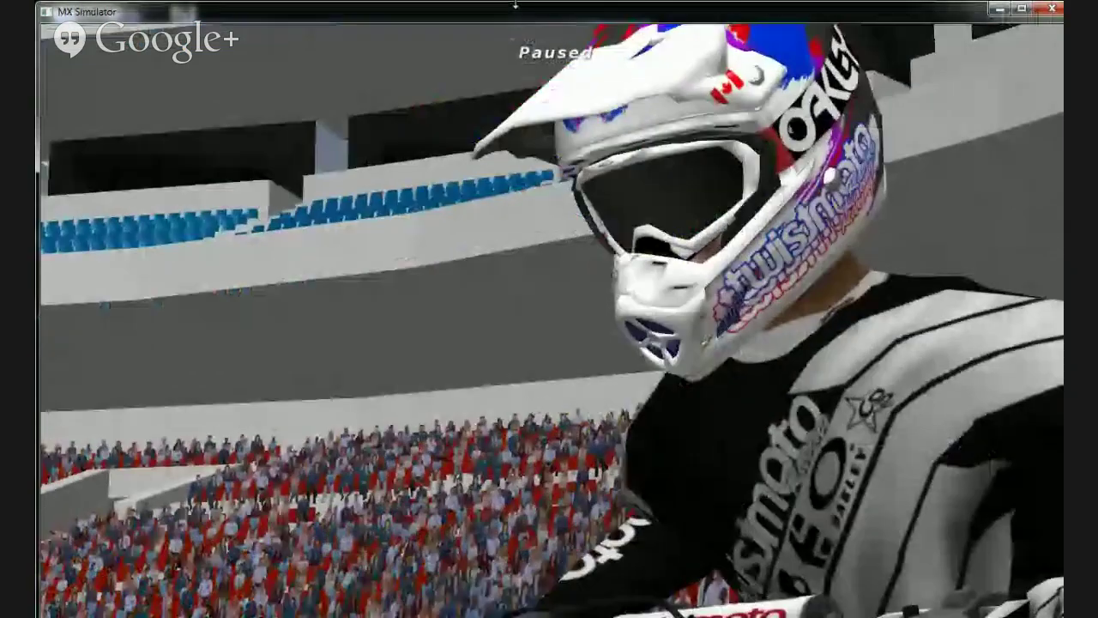
{"action": "key", "text": "Right"}
{"action": "key", "text": "Down"}
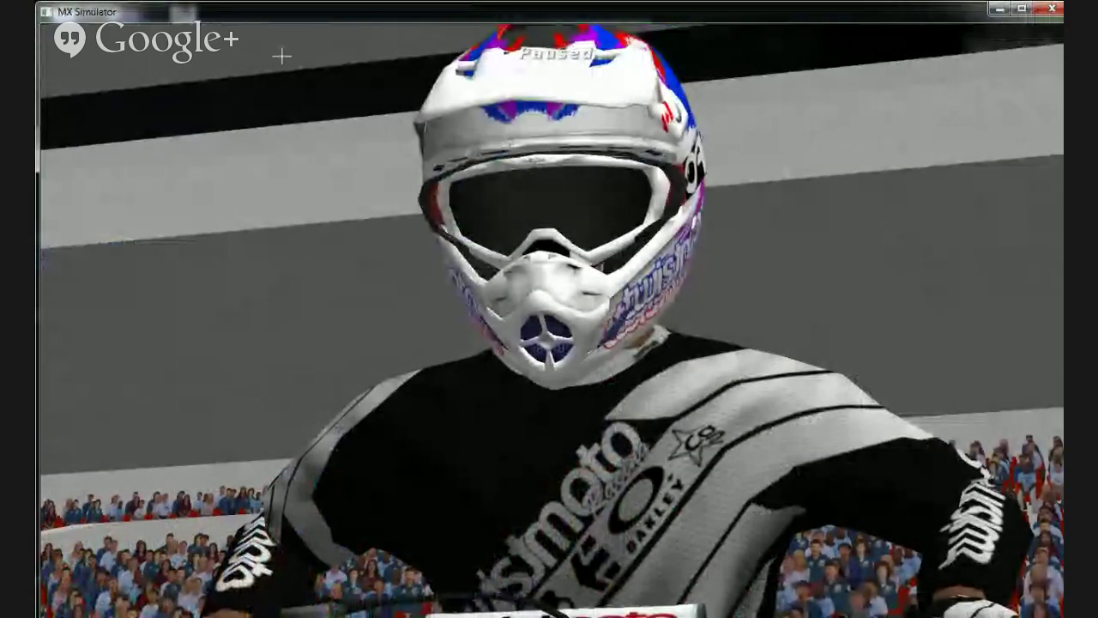
{"action": "key", "text": "Up"}
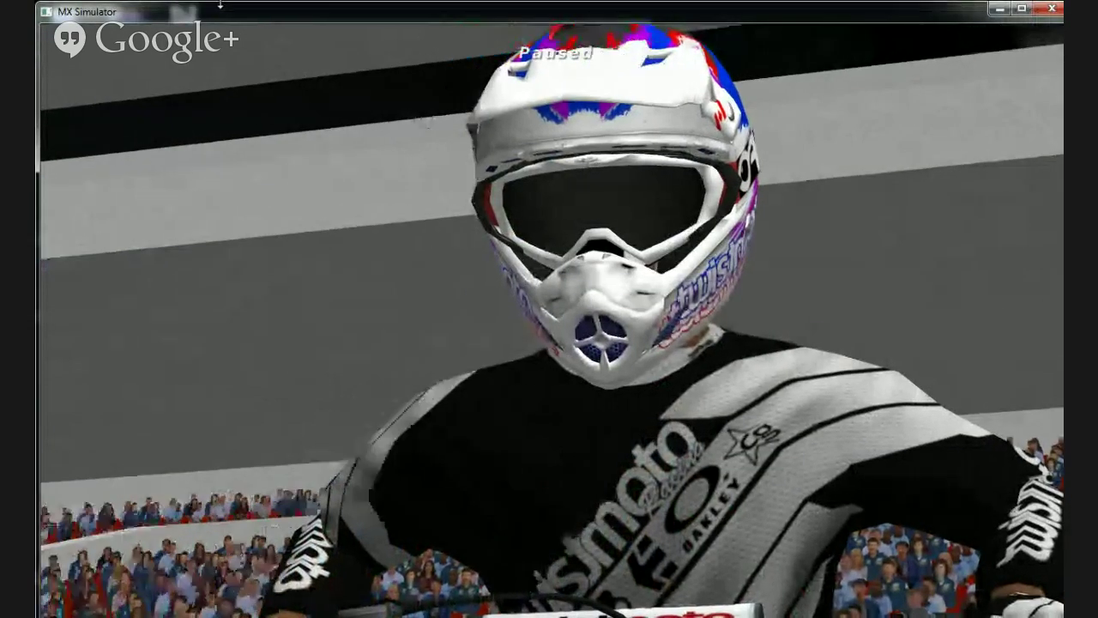
{"action": "key", "text": "Up"}
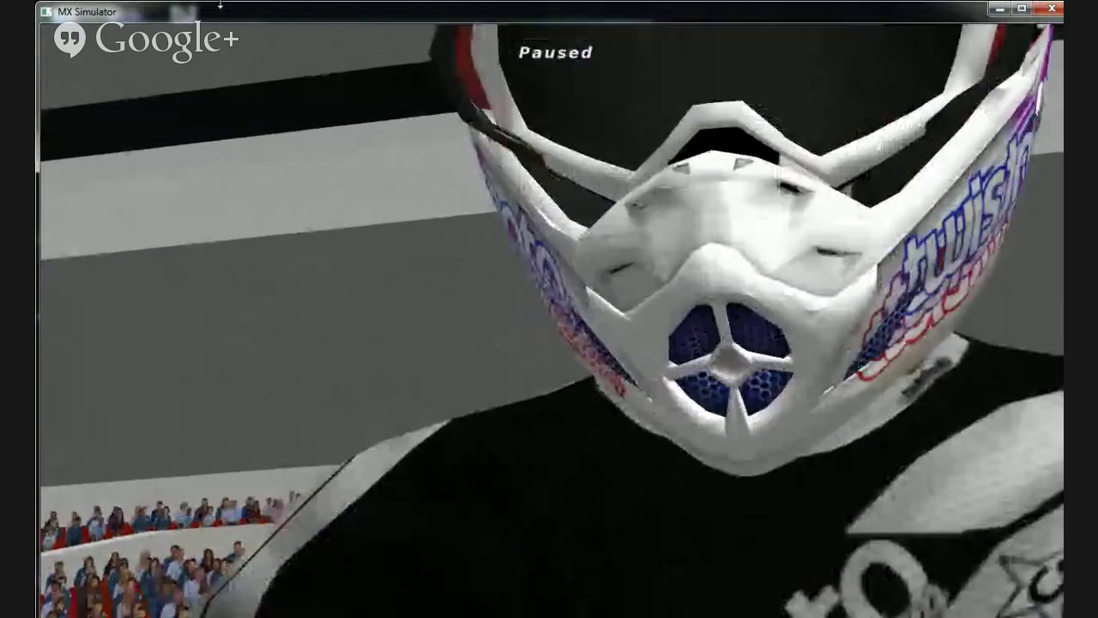
{"action": "key", "text": "Down"}
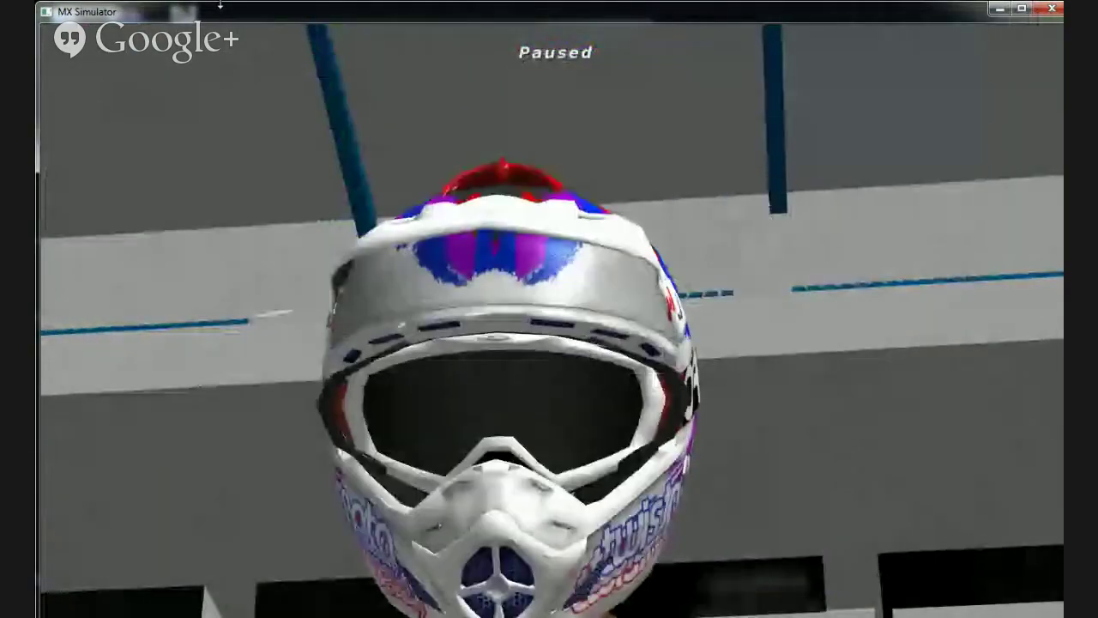
{"action": "key", "text": "Down"}
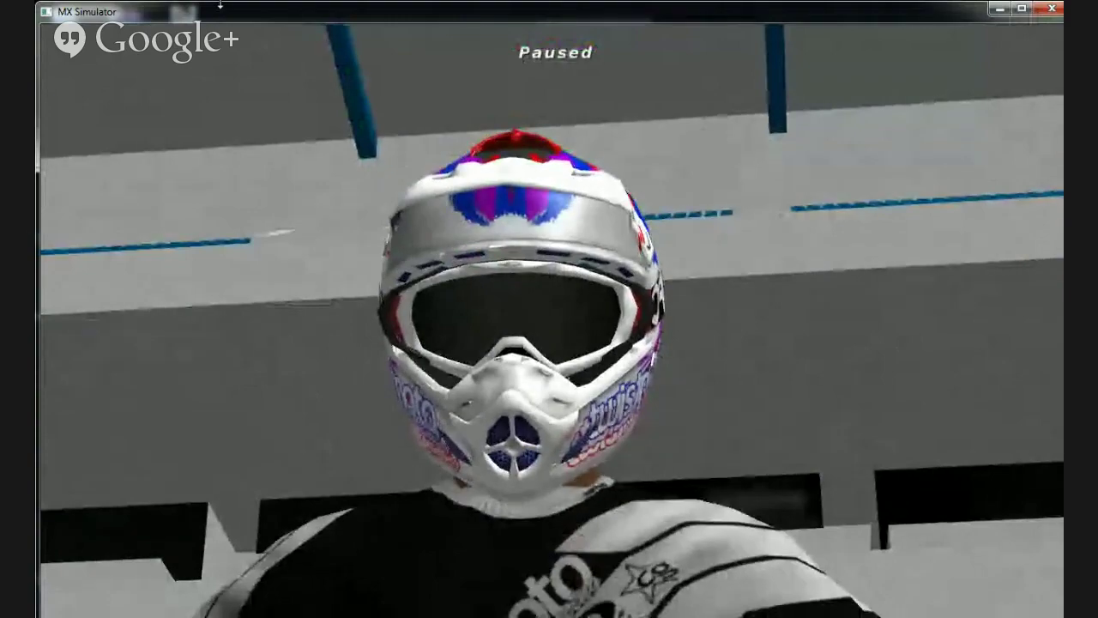
{"action": "key", "text": "Up"}
{"action": "key", "text": "Down"}
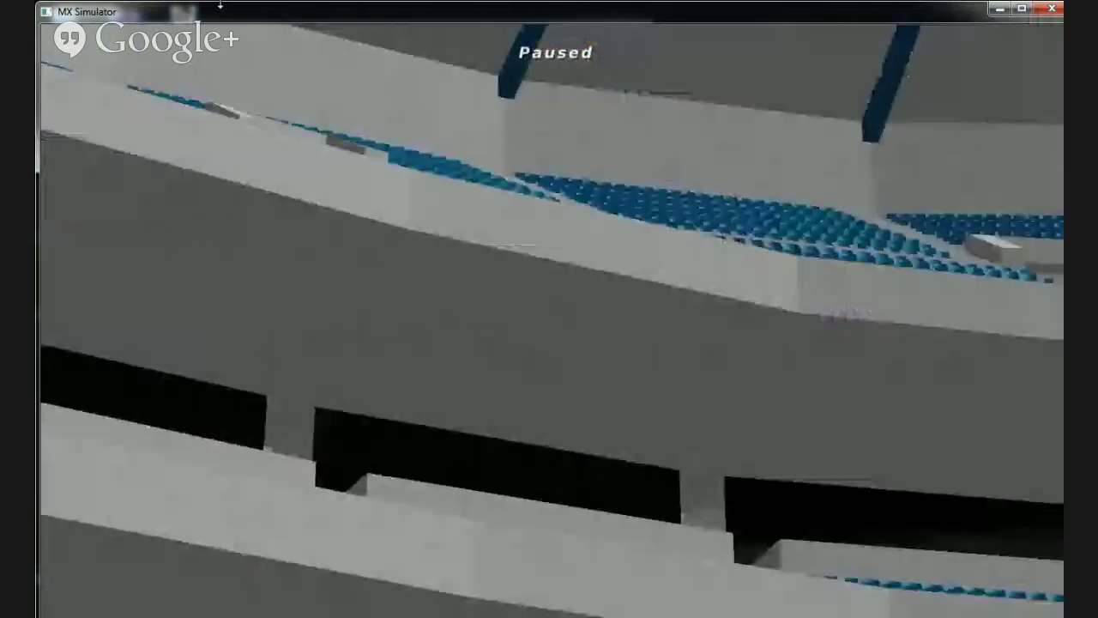
{"action": "key", "text": "Up"}
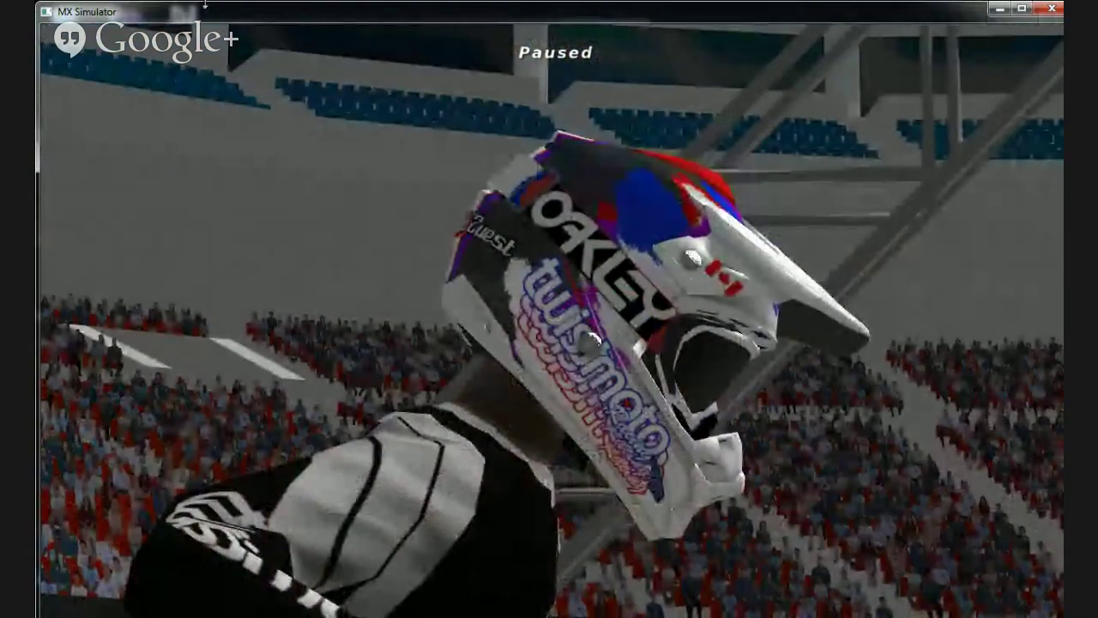
{"action": "key", "text": "Escape"}
{"action": "left_click", "coordinate": [225, 331]}
Exit the game, move the launcher aside, and copy the rider_head-TLDSE3-Twistmoto-MacRetroteam.png file name
{"action": "left_click", "coordinate": [301, 255]}
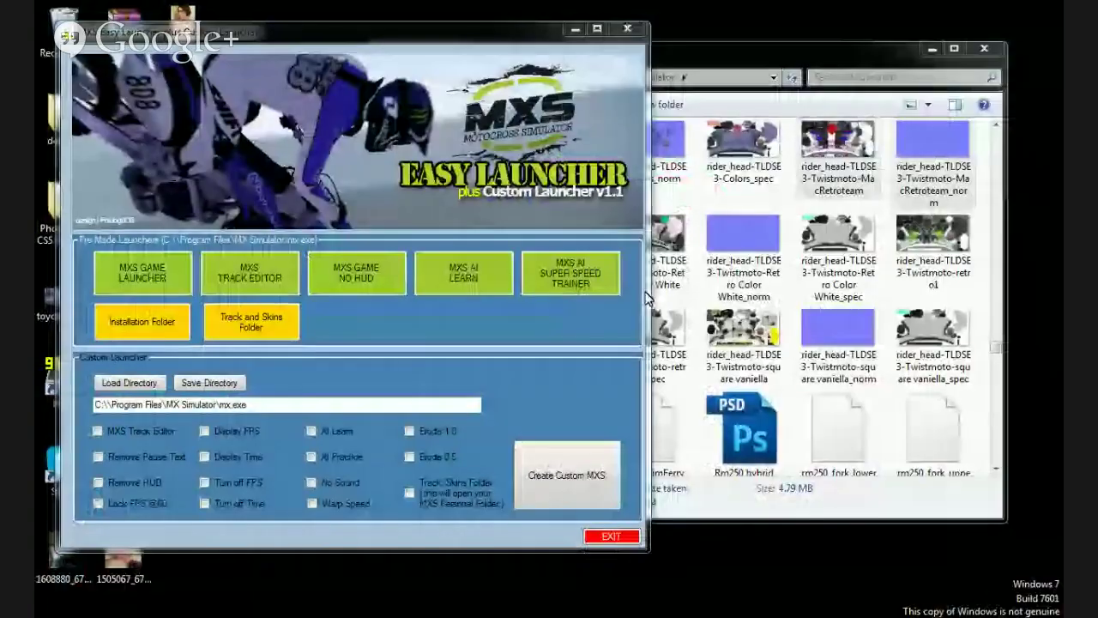
{"action": "left_click_drag", "start_coordinate": [446, 33], "coordinate": [697, 611]}
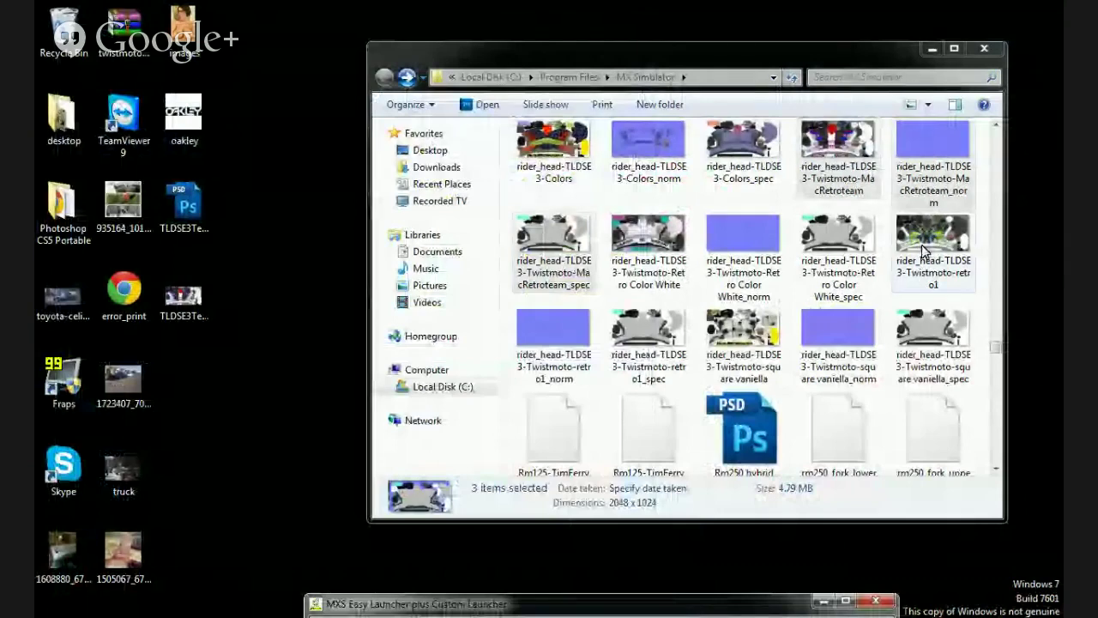
{"action": "left_click", "coordinate": [745, 348]}
{"action": "scroll", "coordinate": [737, 349], "scroll_direction": "down", "scroll_amount": 3}
{"action": "scroll", "coordinate": [736, 351], "scroll_direction": "up", "scroll_amount": 3}
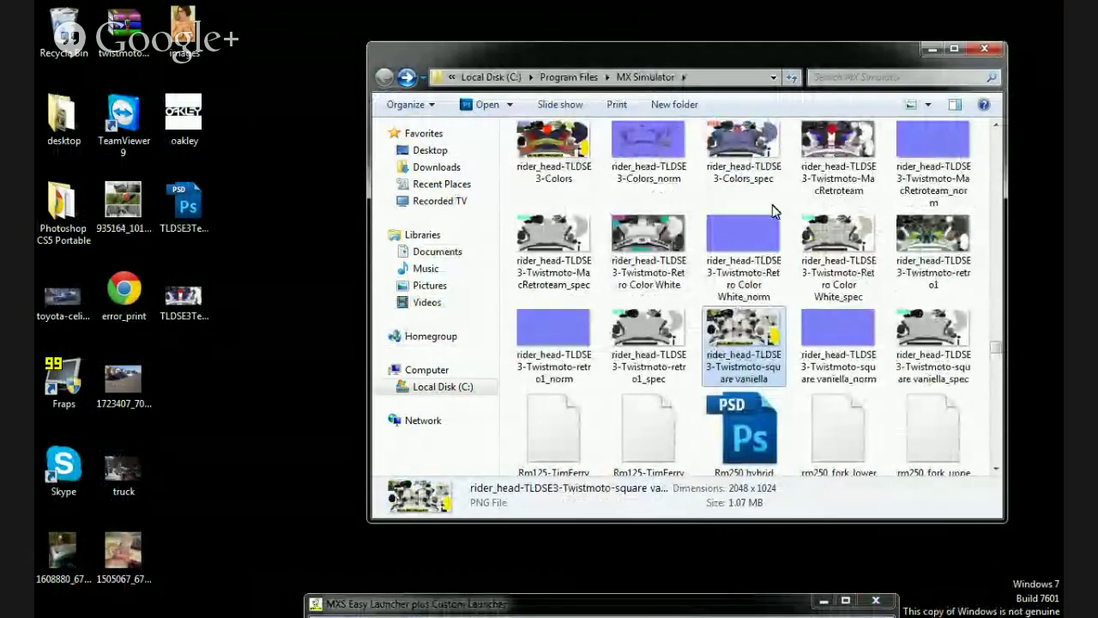
{"action": "right_click", "coordinate": [829, 172]}
{"action": "right_click", "coordinate": [833, 159]}
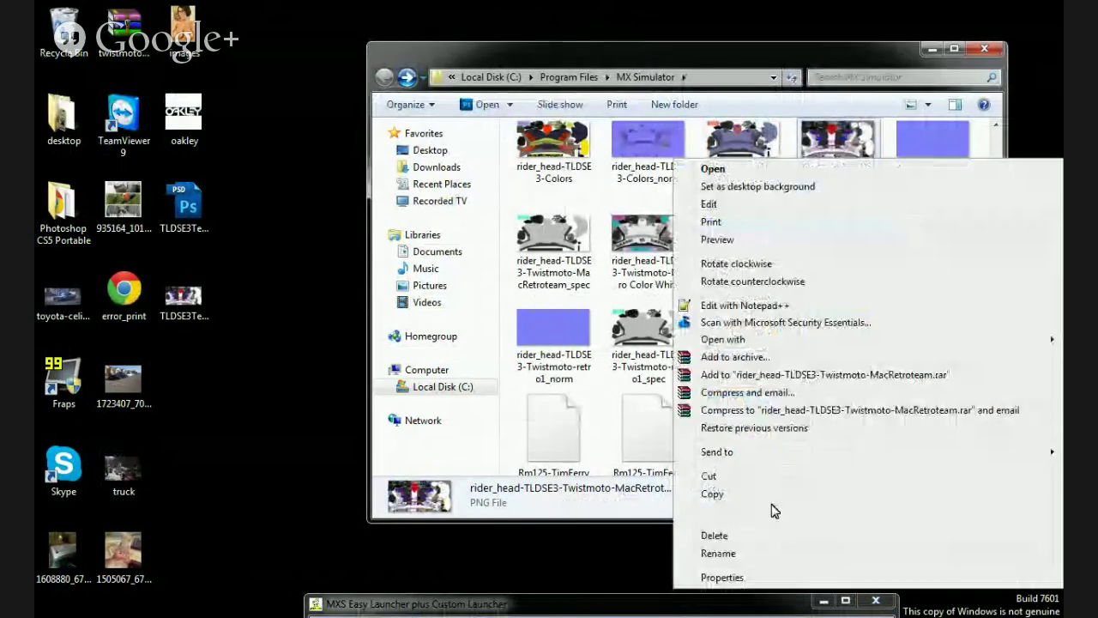
{"action": "left_click", "coordinate": [749, 555]}
{"action": "key", "text": "ctrl+c"}
Rename the desktop TLDSE3Template PNG to that name and move it into MX Simulator, replacing the old file
{"action": "right_click", "coordinate": [181, 314]}
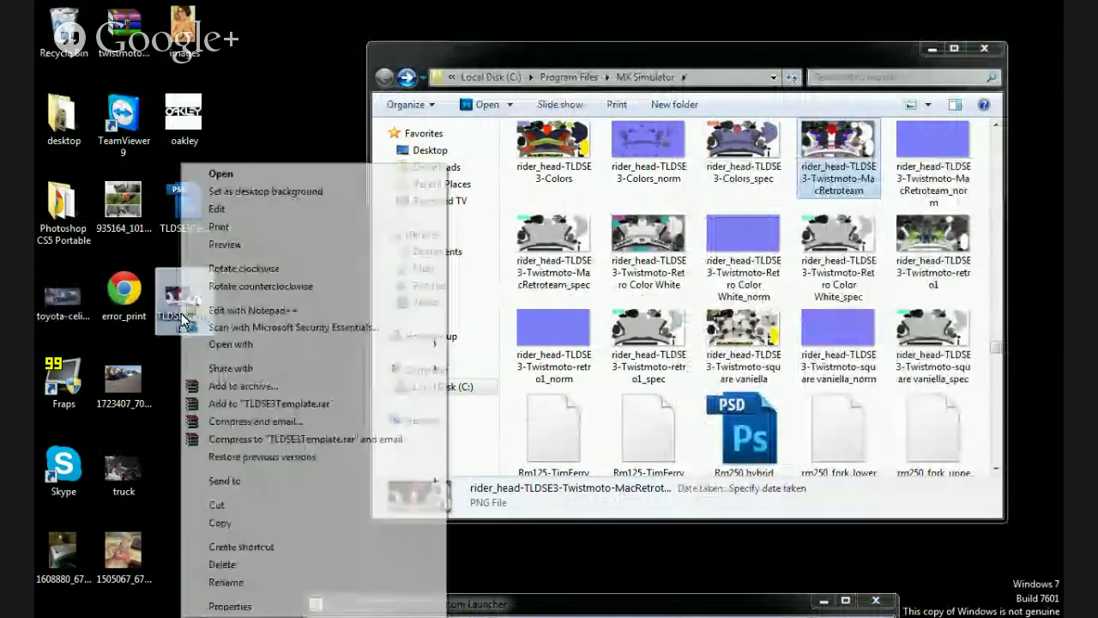
{"action": "left_click", "coordinate": [252, 583]}
{"action": "key", "text": "ctrl+v"}
{"action": "left_click", "coordinate": [198, 295]}
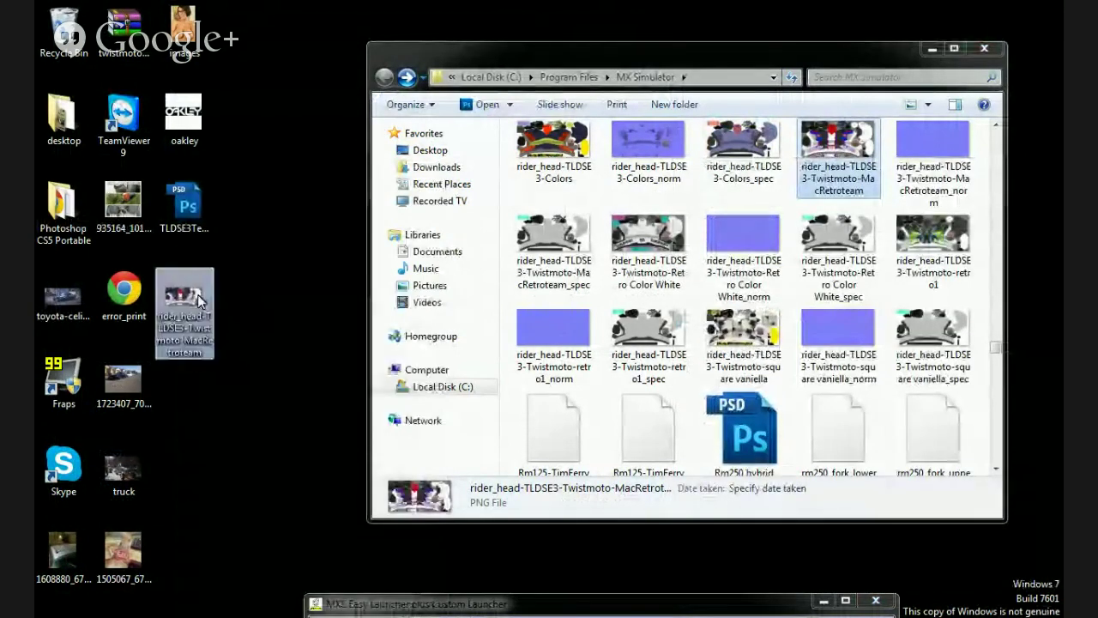
{"action": "left_click_drag", "start_coordinate": [197, 300], "coordinate": [806, 94]}
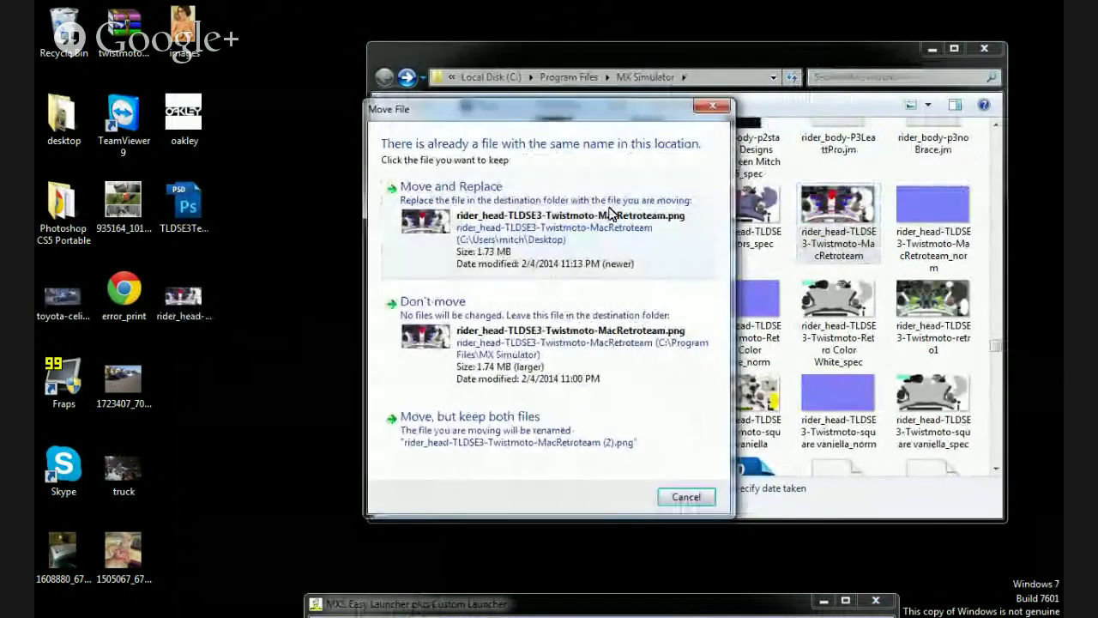
{"action": "left_click", "coordinate": [611, 212]}
{"action": "left_click", "coordinate": [528, 377]}
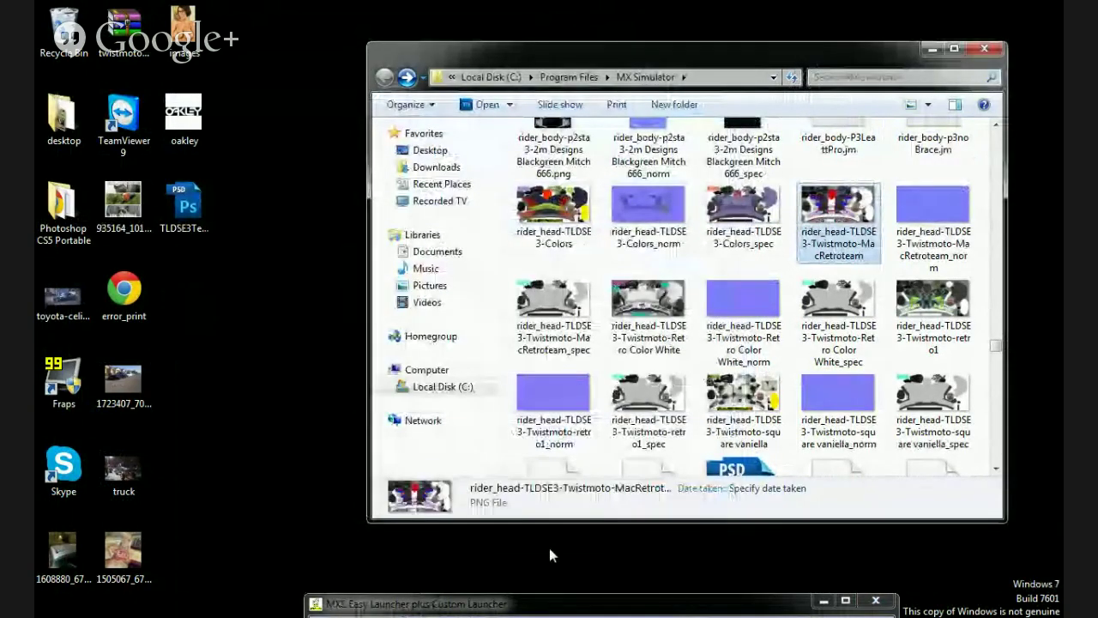
Relaunch MX Simulator using the launcher's Custom MXS option
{"action": "left_click_drag", "start_coordinate": [549, 607], "coordinate": [557, 82]}
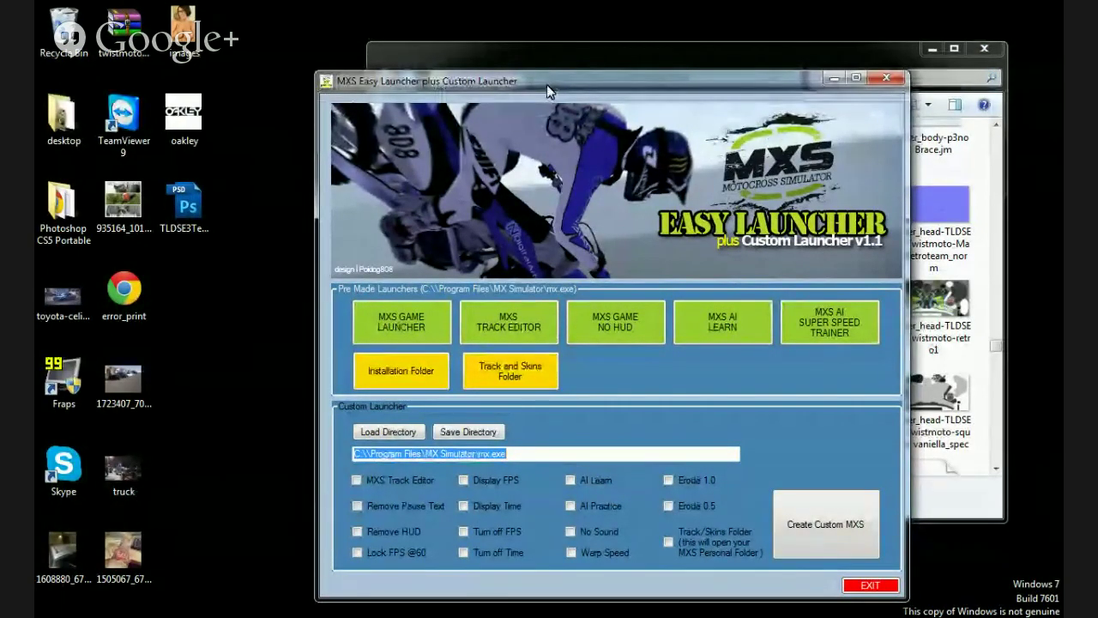
{"action": "left_click", "coordinate": [792, 550]}
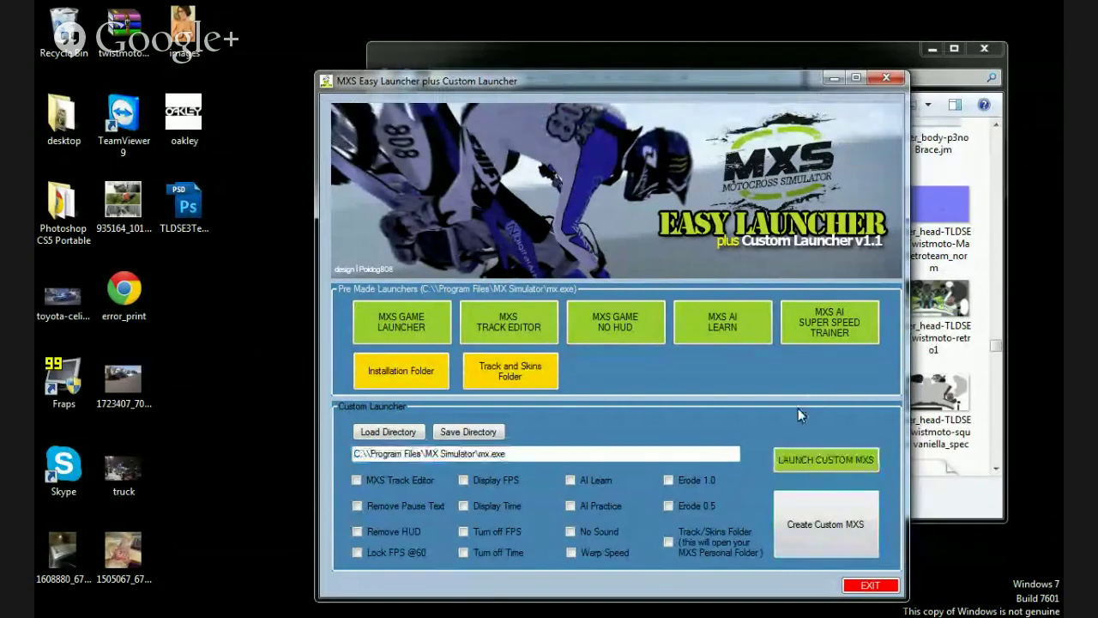
{"action": "left_click", "coordinate": [801, 461]}
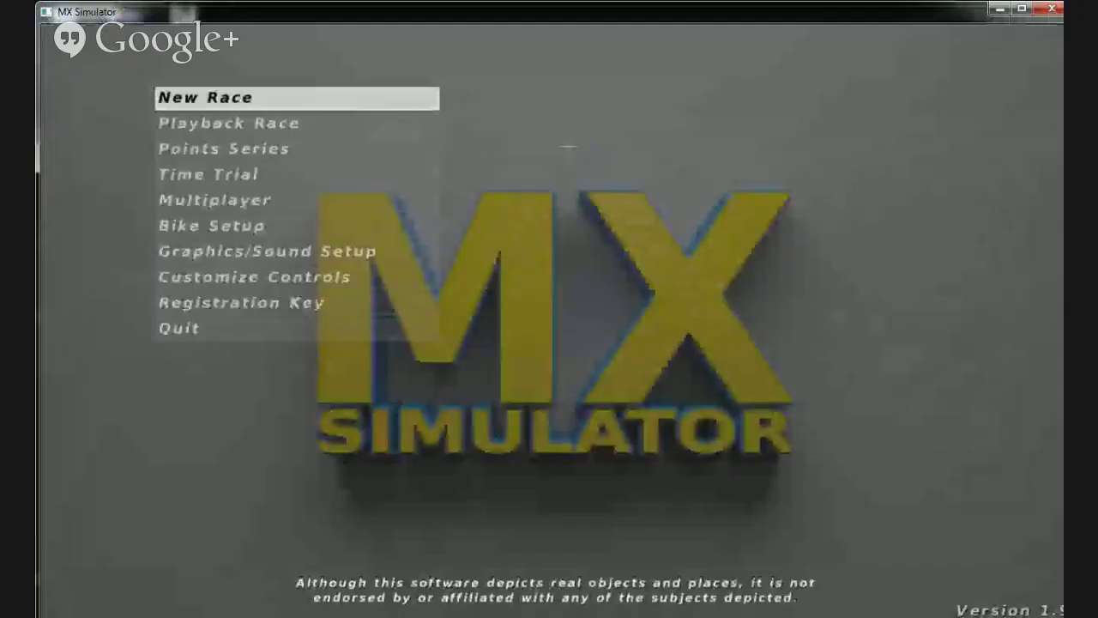
Load the 'default' replay from the Playback Race list
{"action": "left_click", "coordinate": [329, 123]}
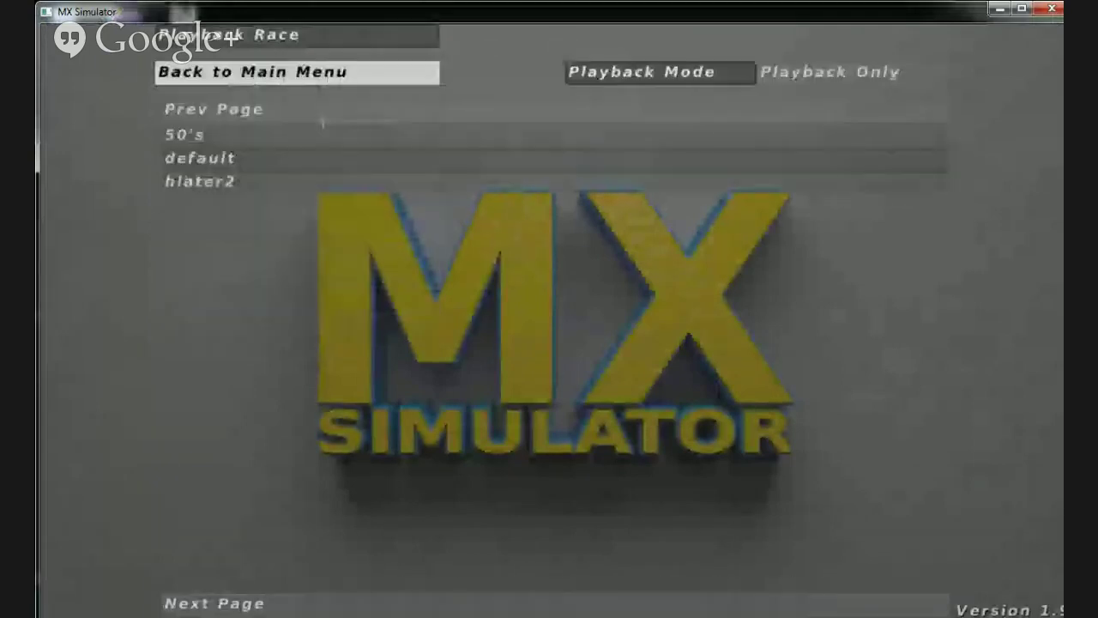
{"action": "left_click", "coordinate": [286, 160]}
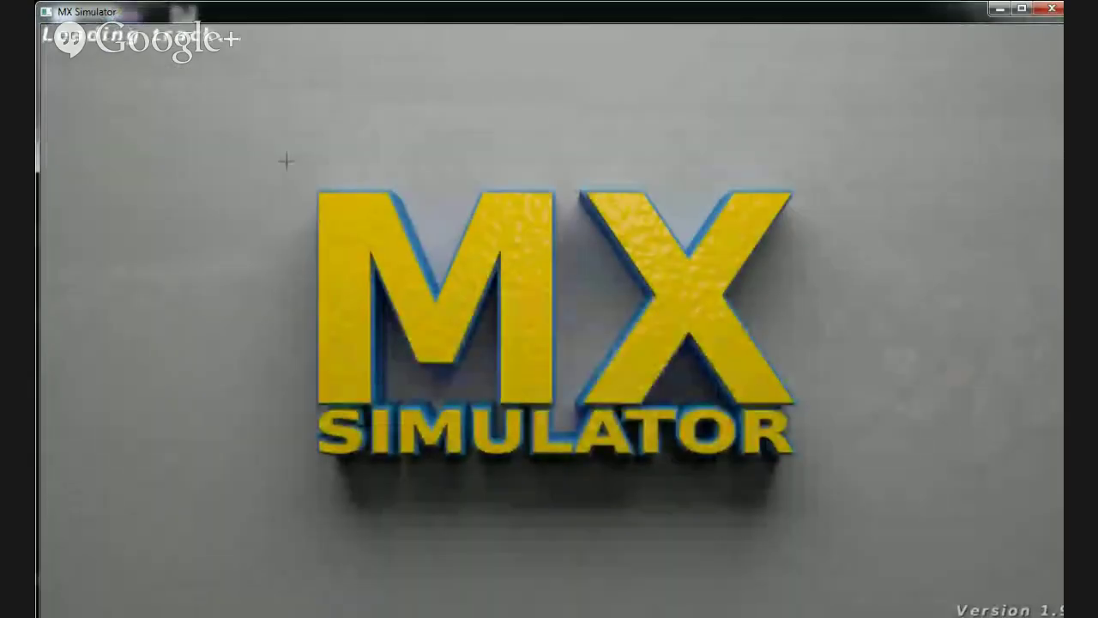